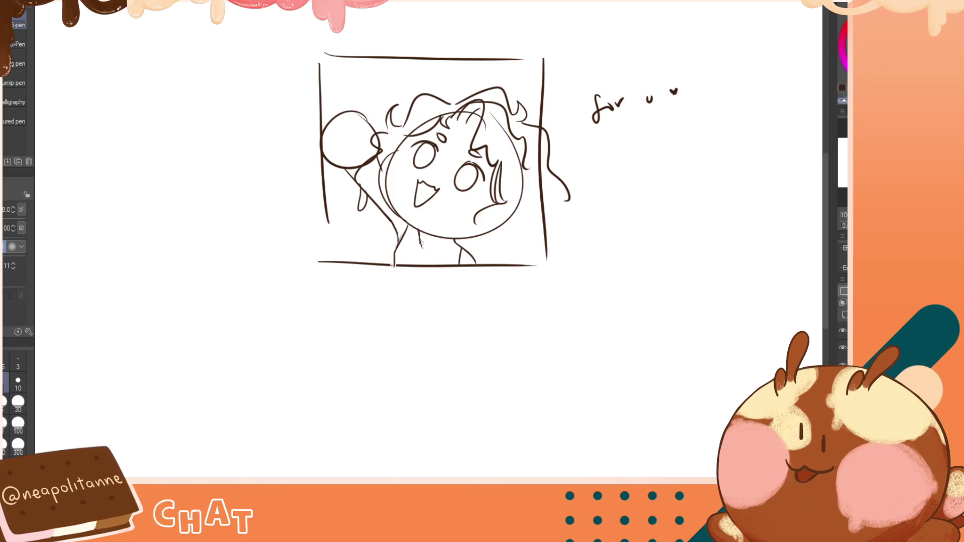
key(c)
drag(418, 233, 442, 245)
key(ctrl+z)
key(ctrl+z)
key(ctrl+y)
key(h)
key(ctrl+z)
mouse_move(404, 242)
mouse_down()
mouse_move(445, 241)
mouse_move(423, 262)
mouse_move(445, 237)
mouse_move(446, 255)
mouse_move(450, 230)
mouse_move(428, 260)
mouse_move(442, 230)
mouse_move(429, 260)
mouse_move(432, 250)
mouse_up()
key(ctrl+z)
key(h)
key(ctrl+z)
key(h)
key(ctrl+z)
key(h)
key(h)
key(ctrl+z)
key(ctrl+z)
key(ctrl+z)
key(ctrl+z)
Sketch a U-shaped neckline on the torso just below the character's chin, redrawing the curve until it sits well
mouse_move(417, 244)
mouse_down()
mouse_move(413, 253)
mouse_move(448, 235)
mouse_move(440, 231)
mouse_move(452, 242)
mouse_move(442, 228)
mouse_move(454, 242)
mouse_up()
key(ctrl+z)
key(ctrl+z)
key(ctrl+z)
key(ctrl+z)
key(ctrl+z)
key(h)
key(ctrl+z)
key(ctrl+z)
key(ctrl+z)
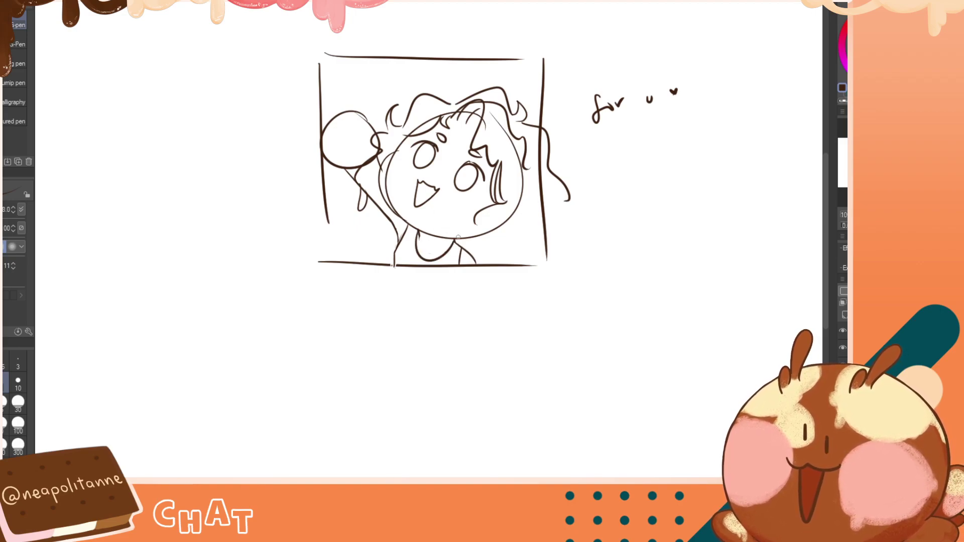
Check the sketch mirrored and unmirrored, and patch the gap in the frame's lower edge beneath the torso
key(c)
key(h)
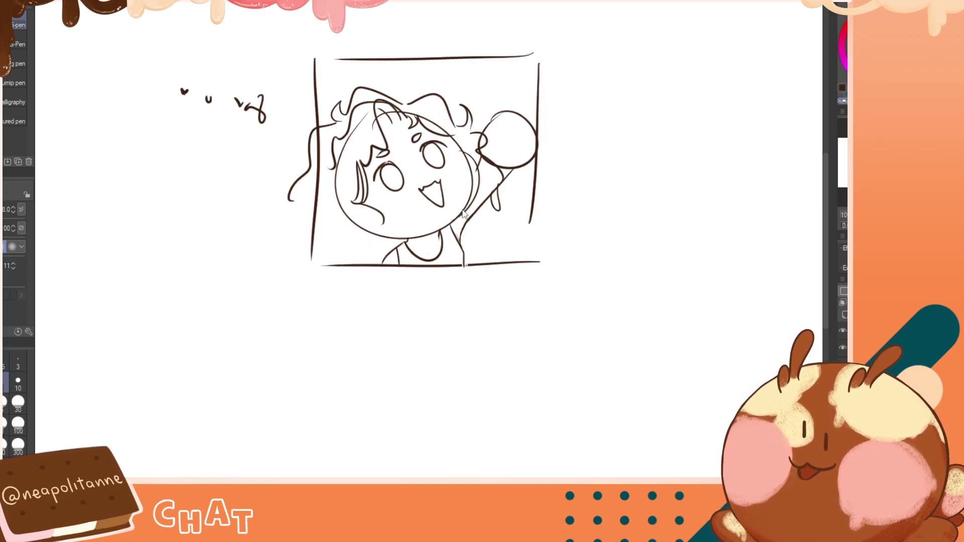
key(h)
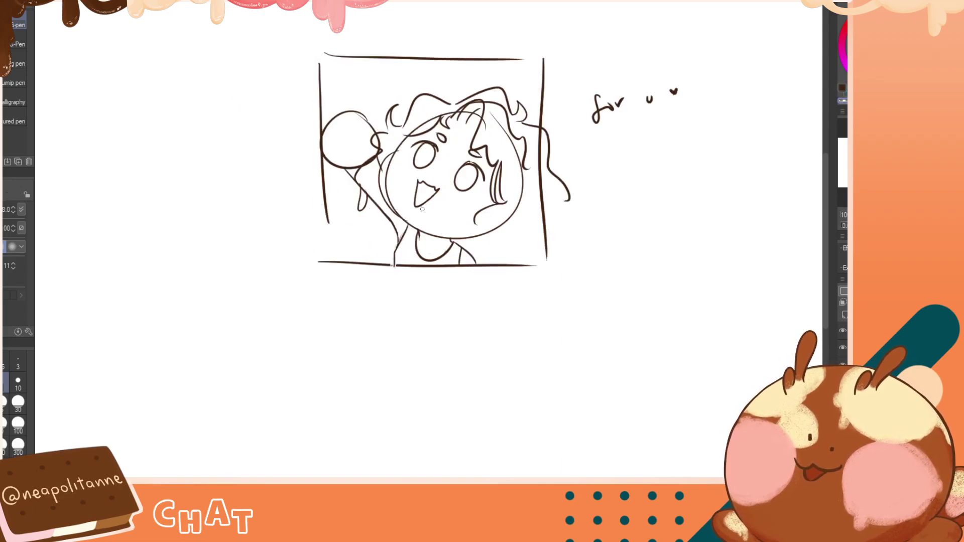
key(h)
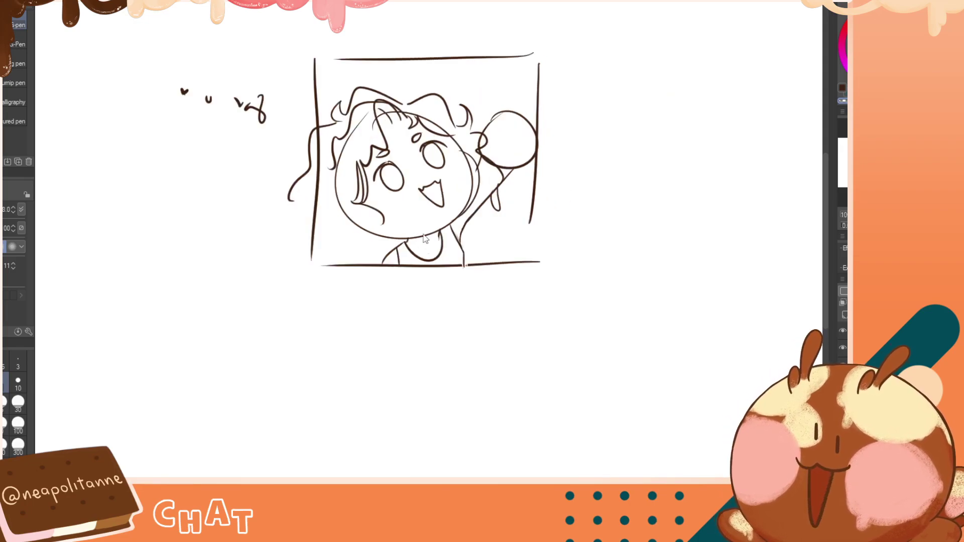
key(h)
key(h)
key(h)
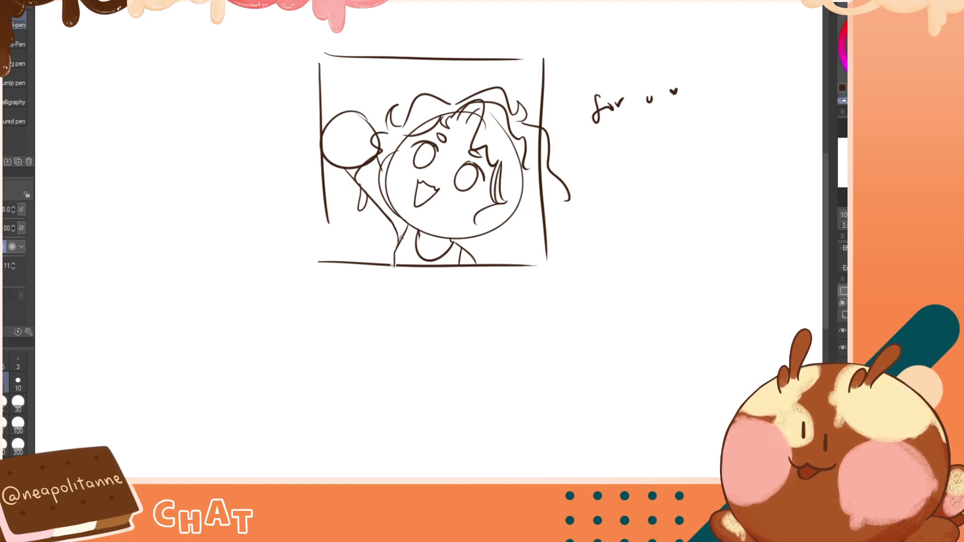
key(c)
drag(396, 265, 385, 264)
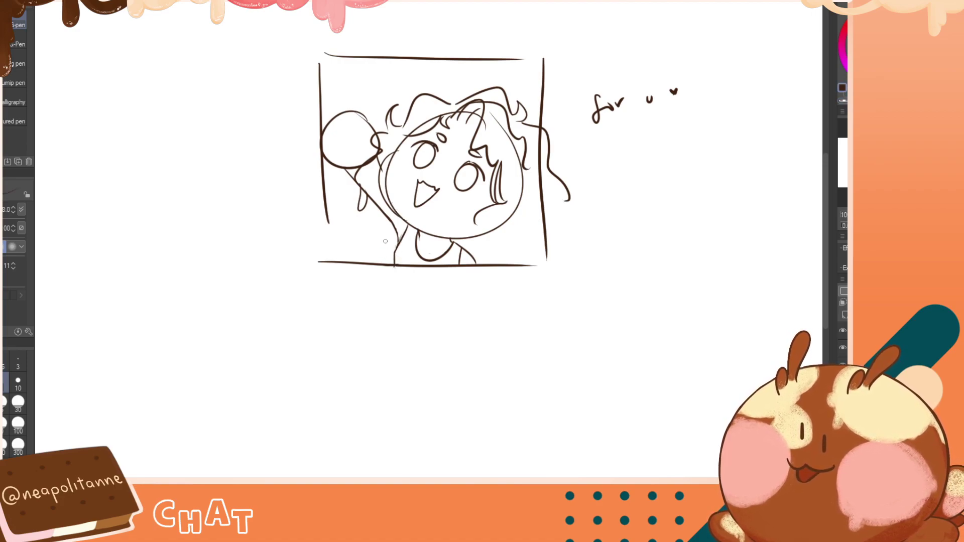
Redraw the torso's side line under the raised arm slightly further inward and erase the old outer line
key(h)
key(h)
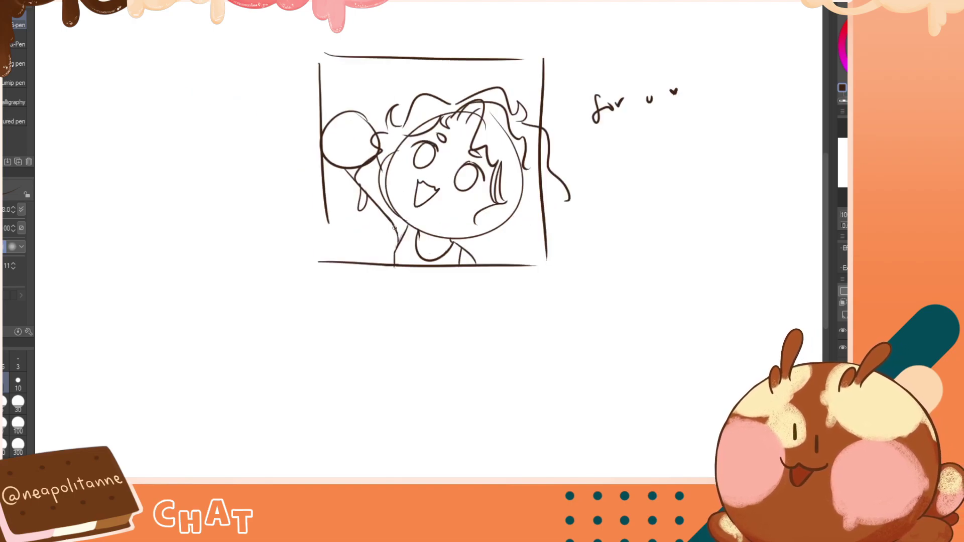
drag(409, 223, 397, 266)
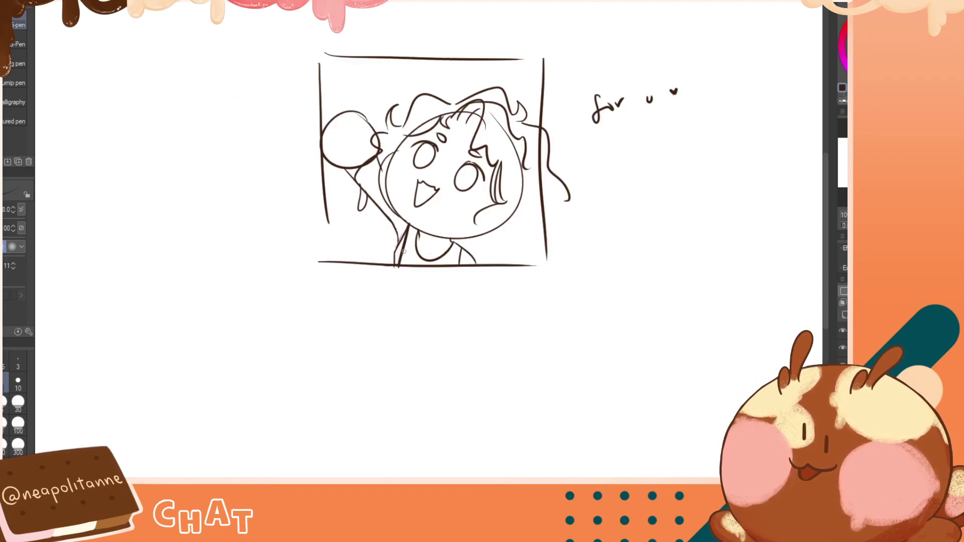
key(ctrl+z)
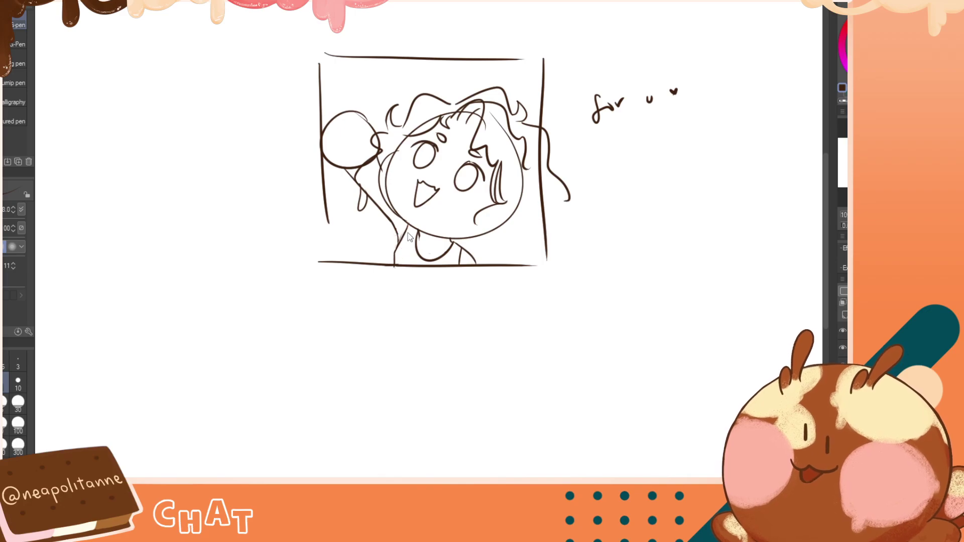
drag(409, 224, 400, 266)
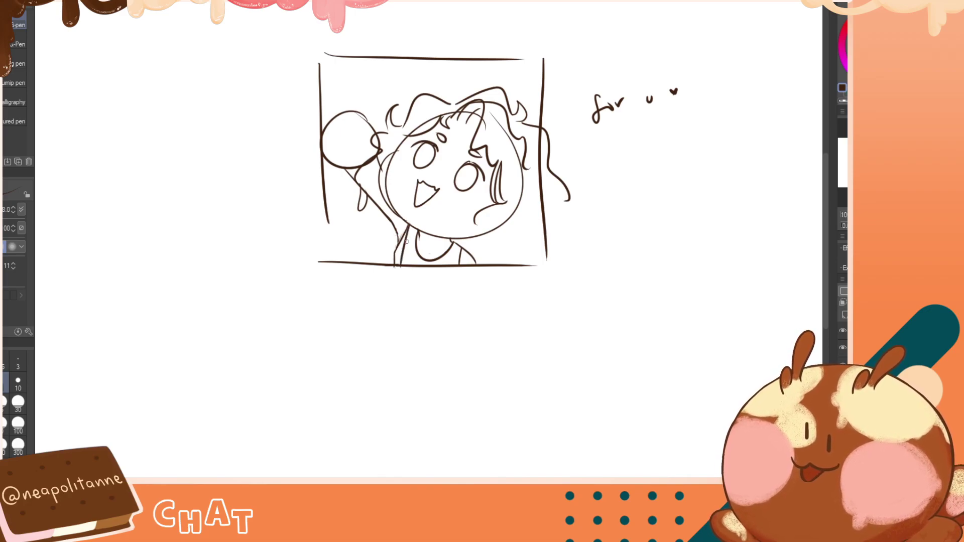
key(h)
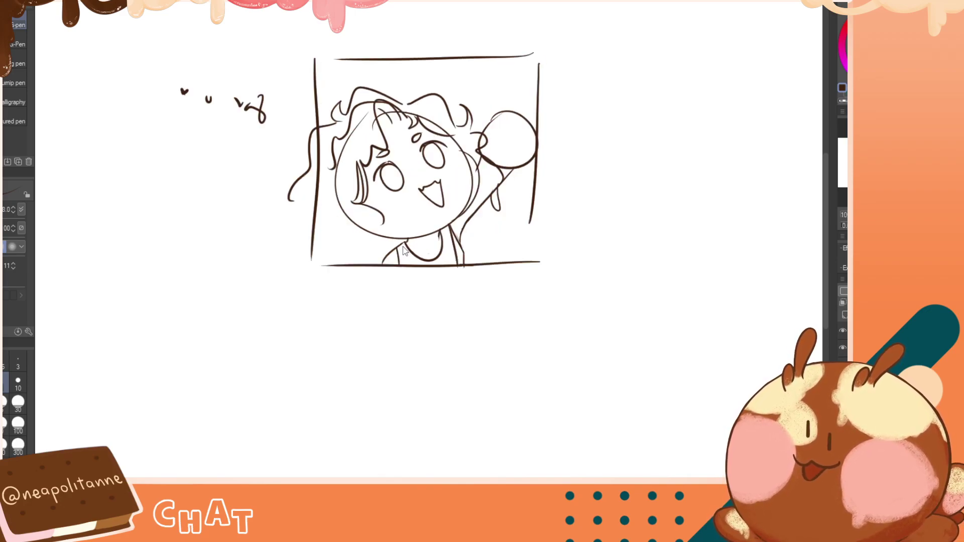
key(h)
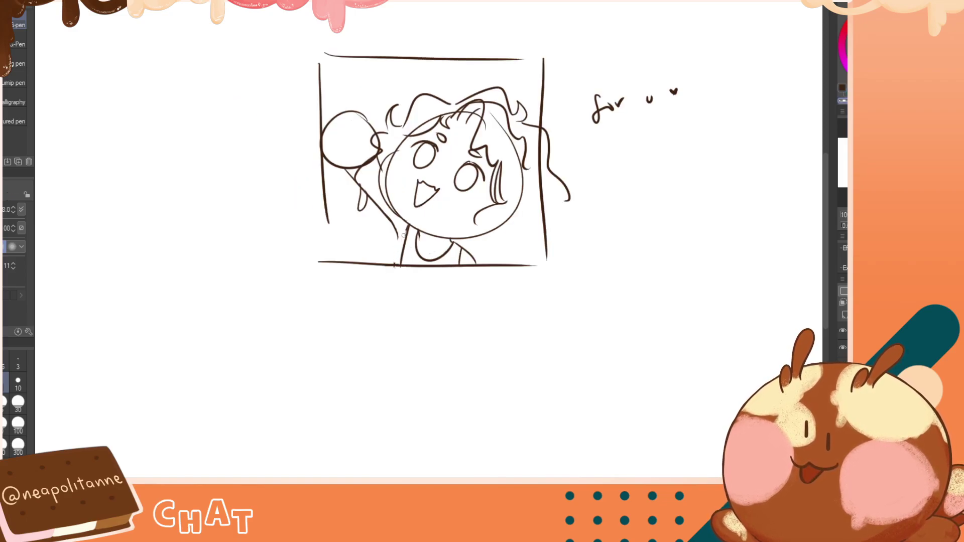
key(h)
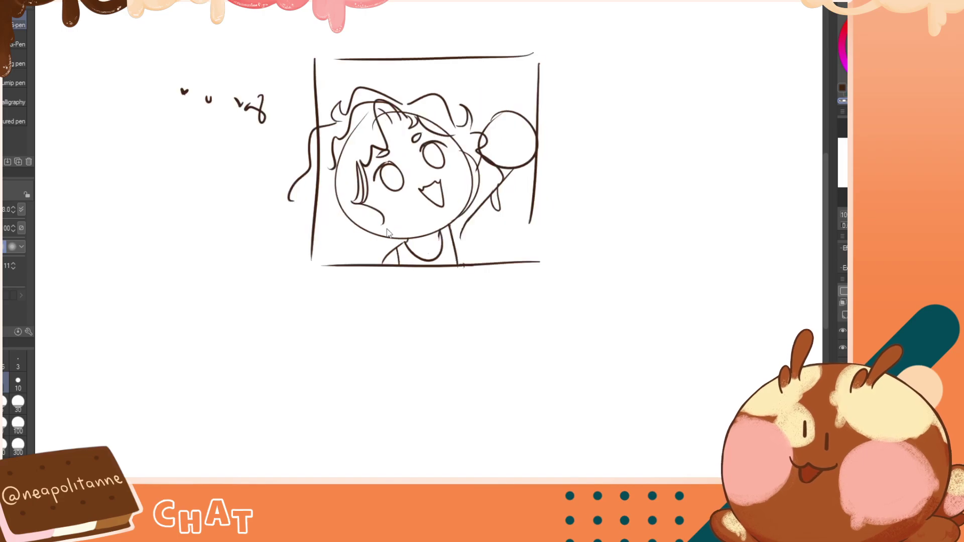
key(h)
Lasso the raised arm and round hand, scale them down slightly and rotate them to meet the shoulder
key(m)
mouse_move(396, 246)
mouse_down()
mouse_move(401, 218)
mouse_move(378, 168)
mouse_move(384, 134)
mouse_move(347, 100)
mouse_move(320, 138)
mouse_move(398, 243)
mouse_up()
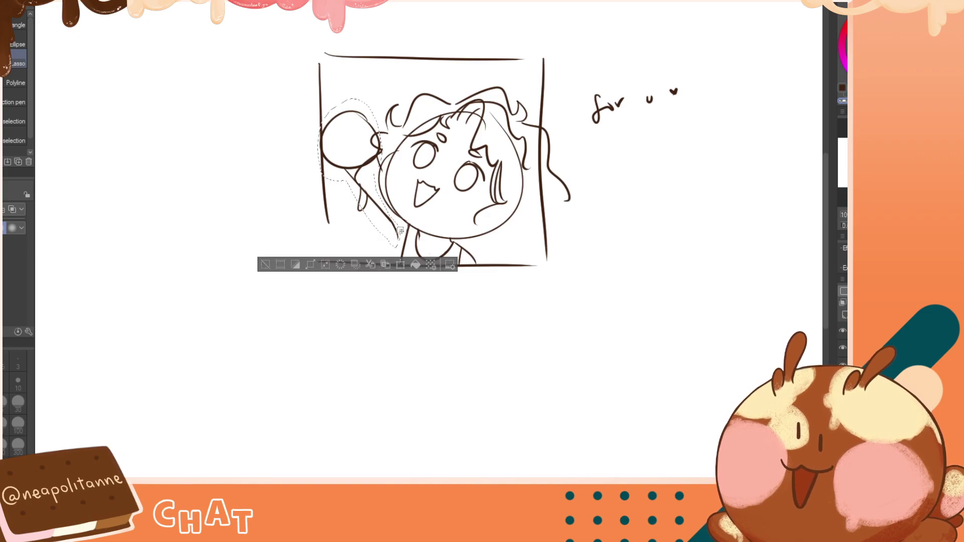
key(ctrl+t)
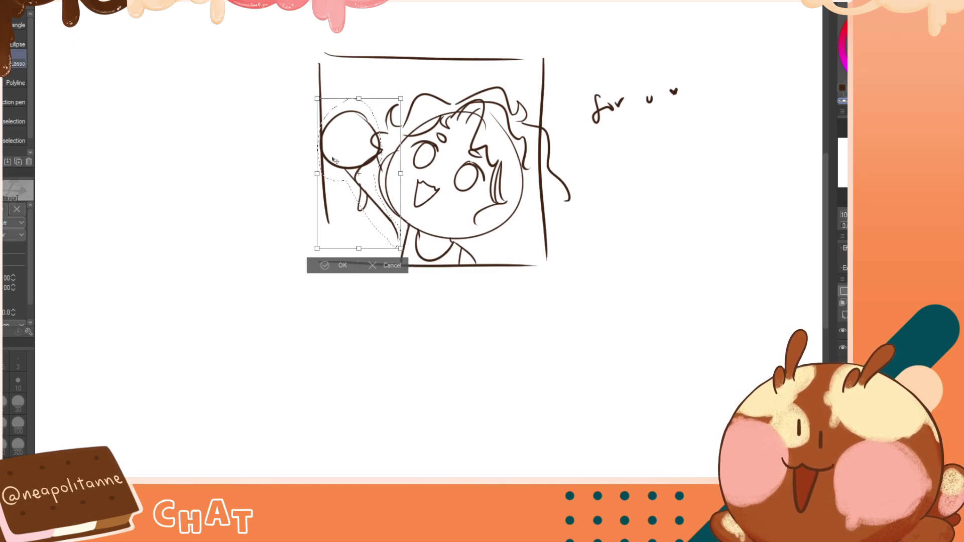
drag(319, 175, 327, 174)
drag(381, 194, 385, 200)
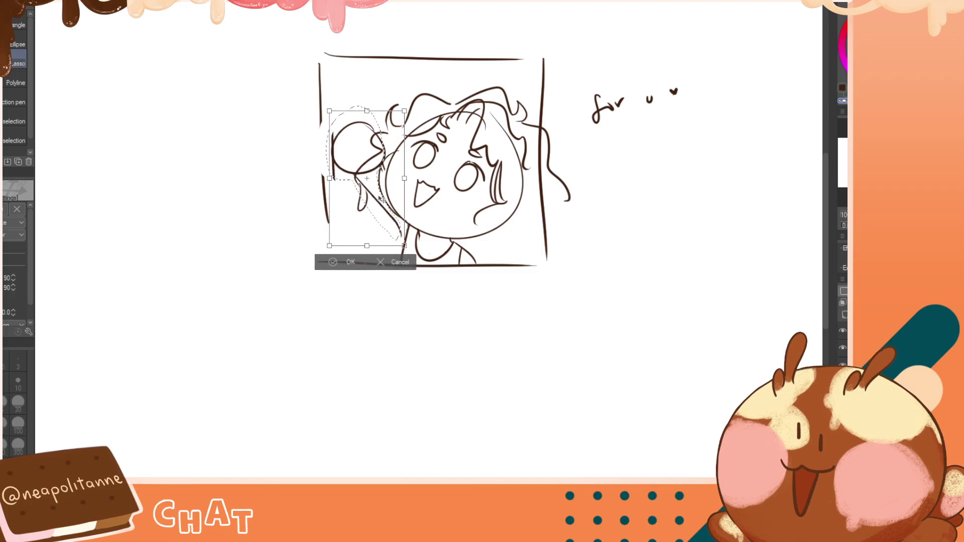
drag(405, 246, 407, 249)
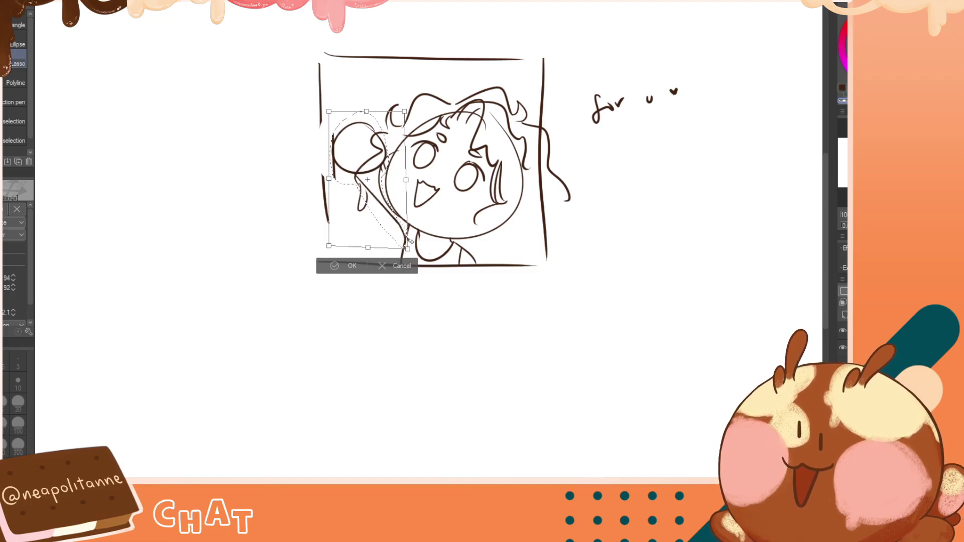
key(h)
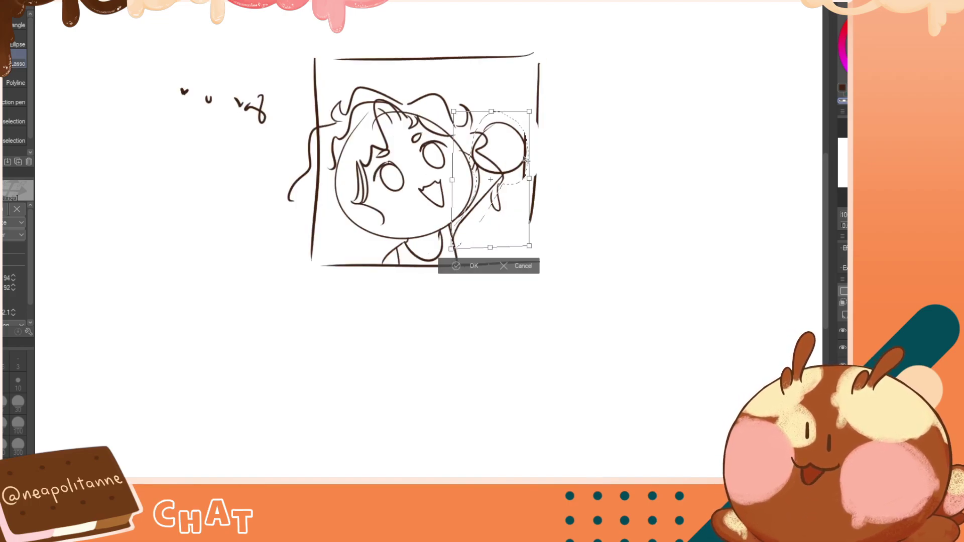
key(h)
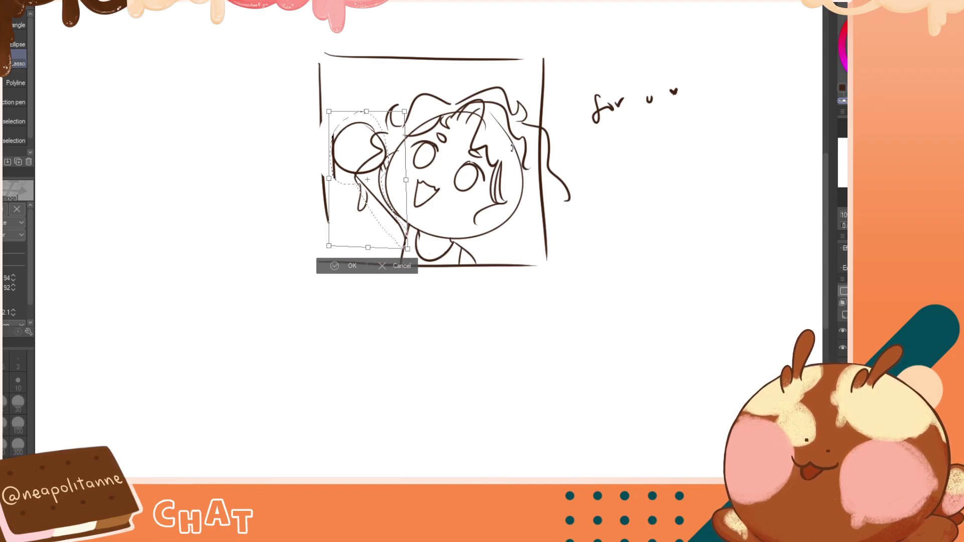
Undo the last transform adjustments, refit the raised arm's rotation to the shoulder, apply the transform and deselect
key(ctrl+z)
key(ctrl+z)
drag(400, 241, 407, 239)
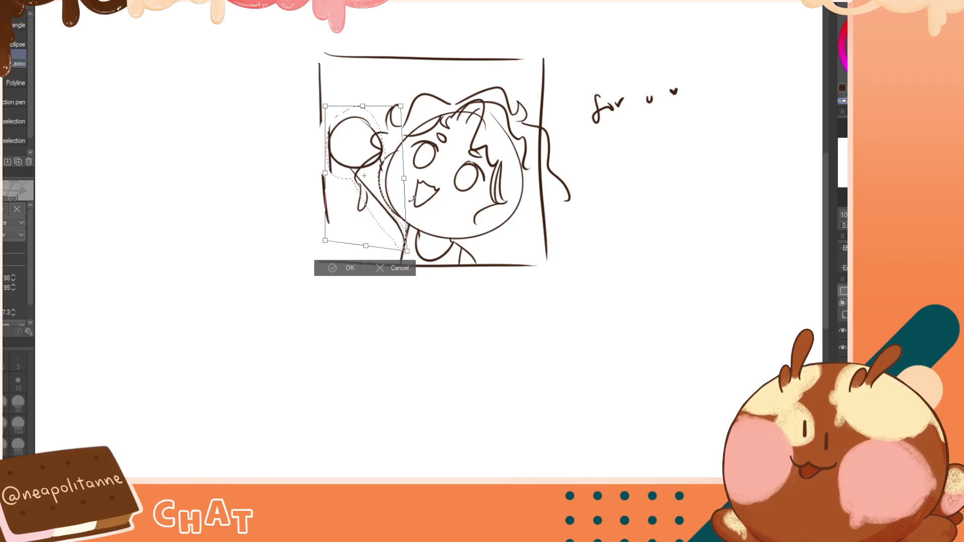
key(h)
key(h)
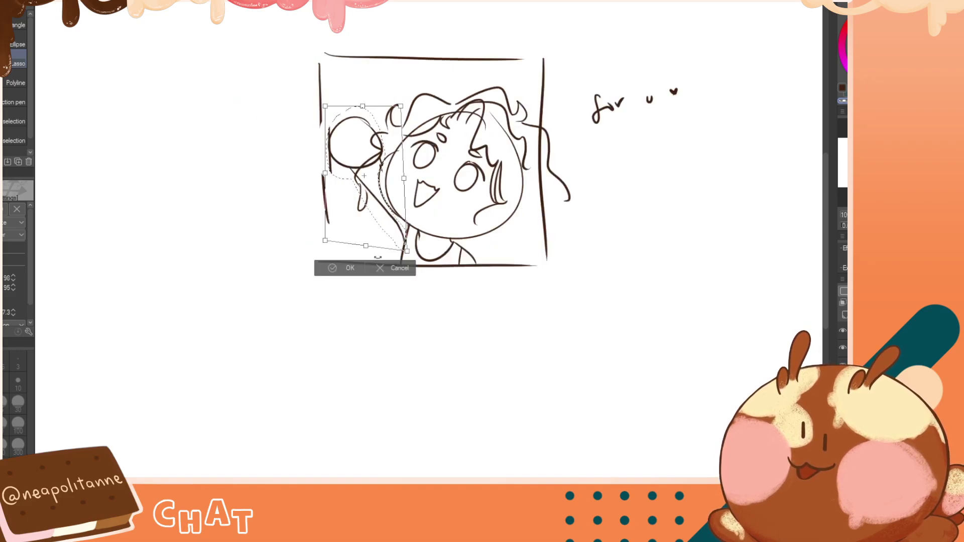
click(334, 268)
click(275, 267)
key(h)
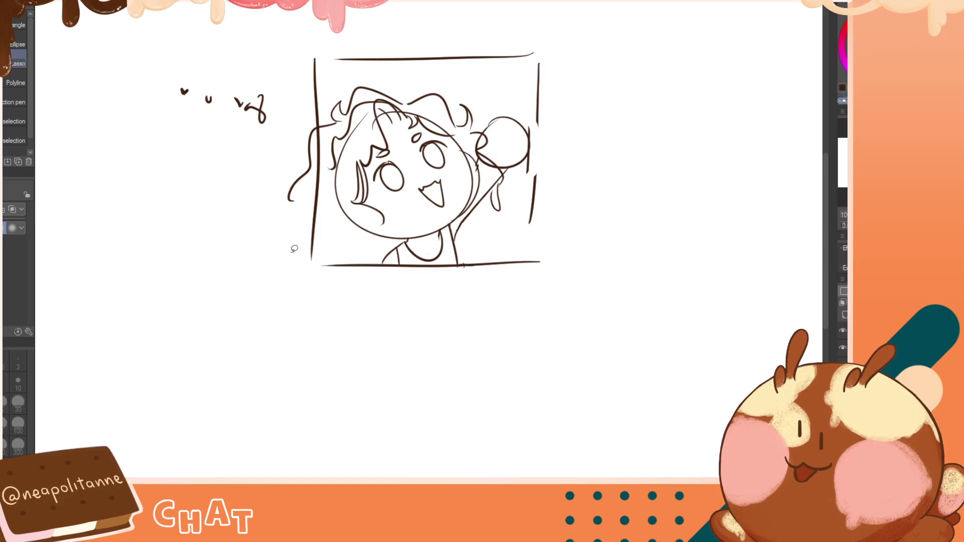
key(h)
Sketch a small curled hair tip with the pen on the cheek at the end of the side lock
key(p)
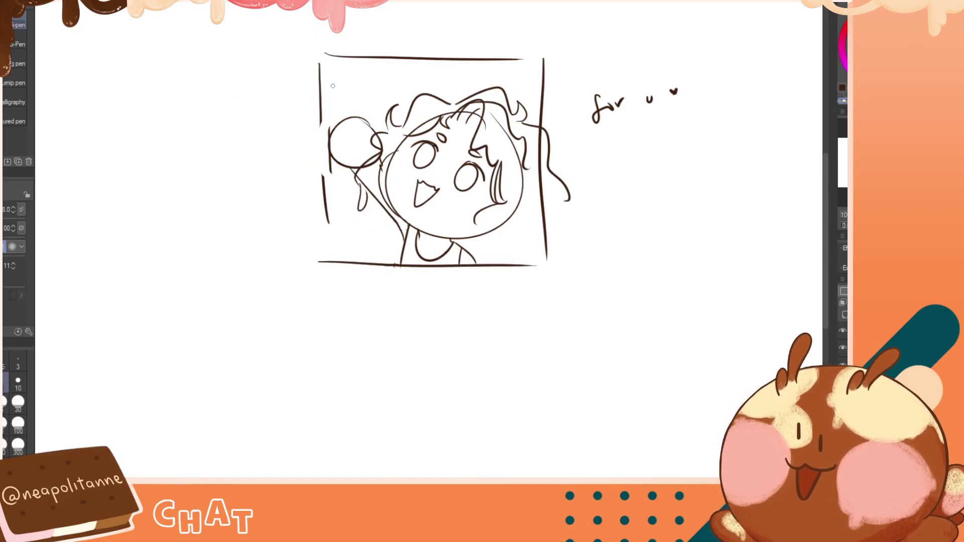
key(h)
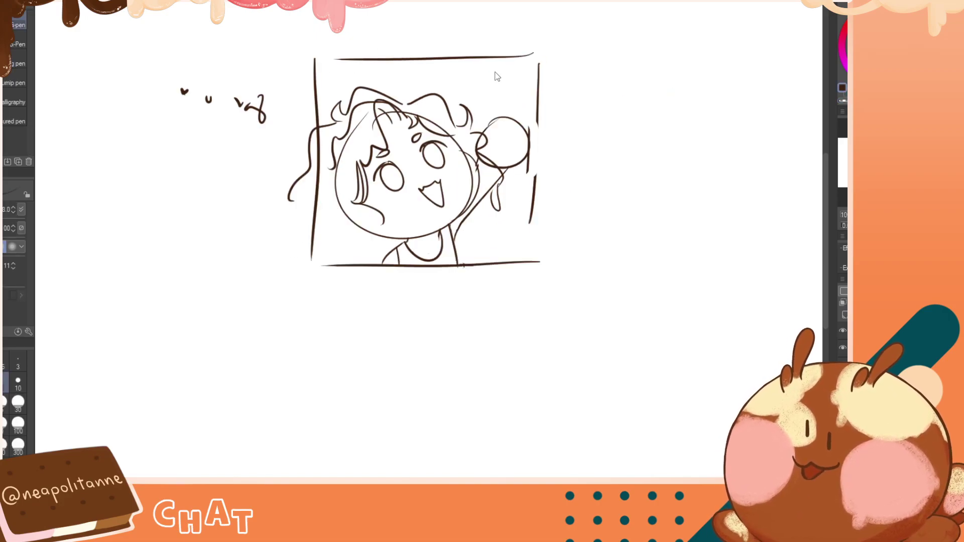
key(h)
key(h)
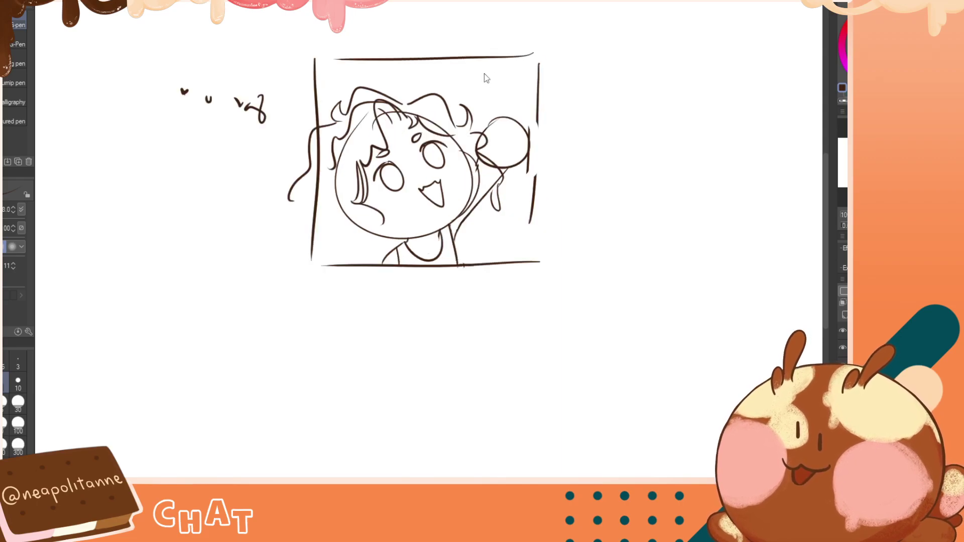
key(h)
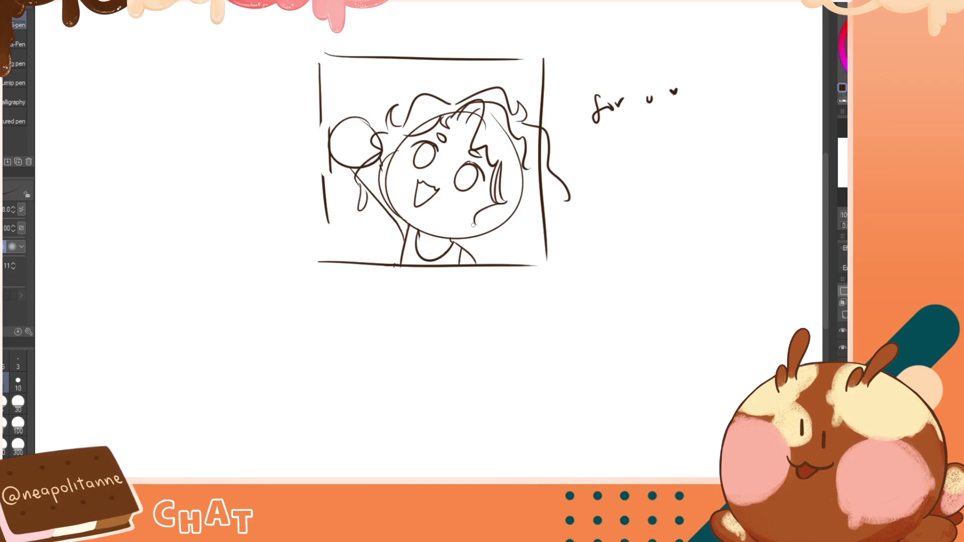
mouse_move(479, 224)
mouse_down()
mouse_move(467, 221)
mouse_move(479, 225)
mouse_move(466, 217)
mouse_move(471, 209)
mouse_up()
key(ctrl+z)
key(ctrl+z)
Extend the hair from the curled tip down past the chin into a drip-shaped strand over the shoulder
mouse_move(470, 209)
mouse_down()
mouse_move(487, 261)
mouse_move(496, 245)
mouse_move(515, 249)
mouse_move(535, 219)
mouse_up()
key(ctrl+z)
key(ctrl+z)
key(ctrl+z)
key(ctrl+z)
key(ctrl+z)
key(ctrl+z)
Try a scalloped lower hair edge running from the drip-shaped strand out to the frame's side line
mouse_move(489, 251)
mouse_down()
mouse_move(532, 222)
mouse_move(518, 231)
mouse_move(526, 236)
mouse_move(538, 216)
mouse_up()
key(ctrl+z)
key(h)
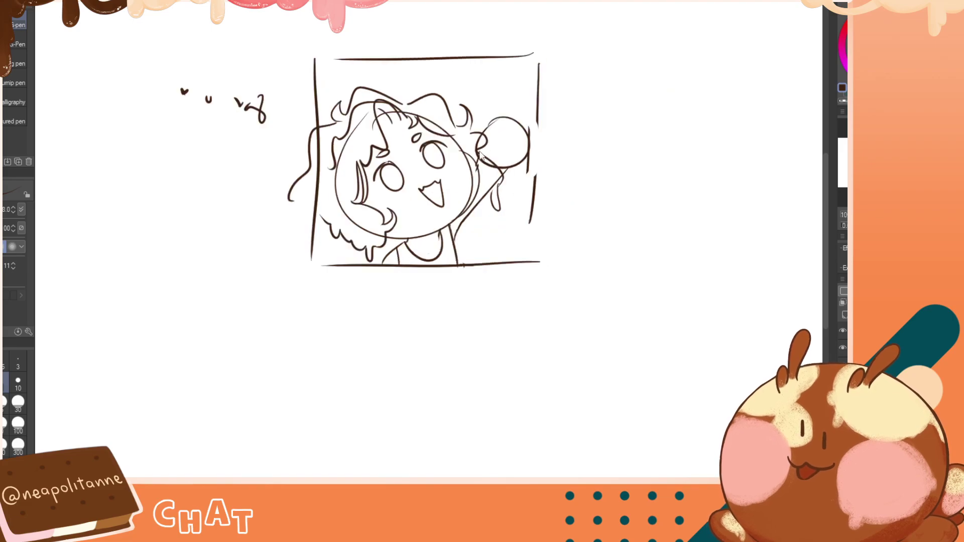
key(h)
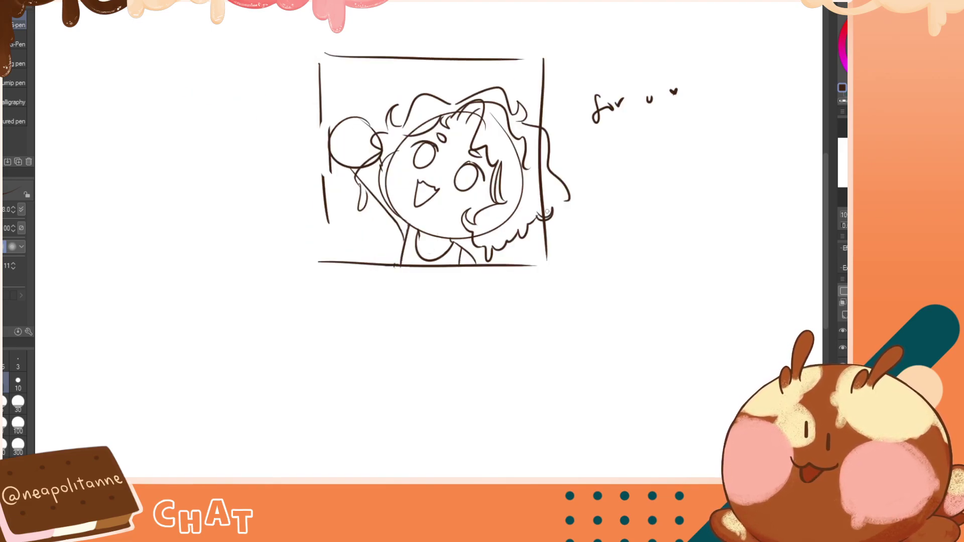
mouse_move(539, 214)
mouse_down()
mouse_move(552, 223)
mouse_move(548, 208)
mouse_move(555, 207)
mouse_up()
key(ctrl+z)
drag(556, 207, 542, 218)
key(h)
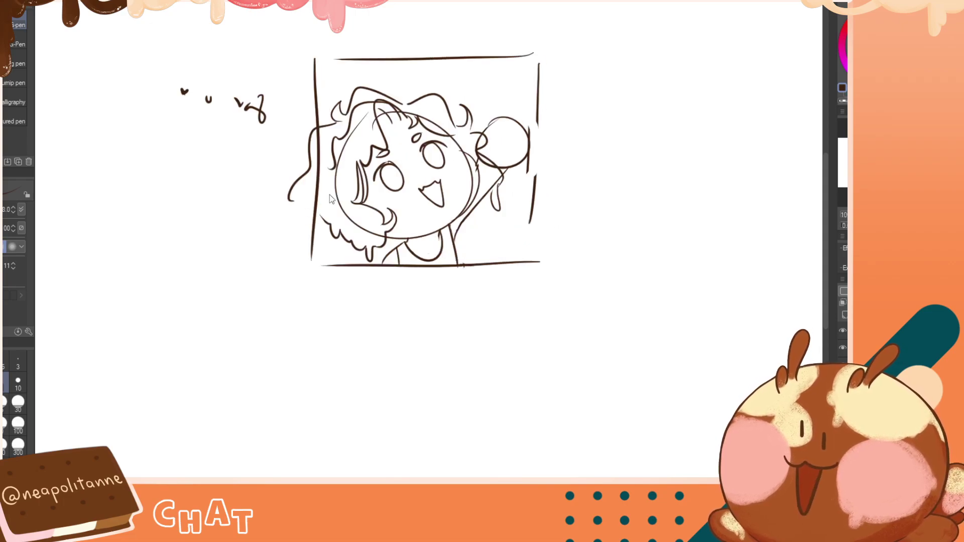
Try joining the scalloped hair edge to the outer strand, and undo it back to the drip-shaped strand
key(ctrl+z)
key(ctrl+z)
mouse_move(312, 204)
mouse_down()
mouse_move(301, 225)
mouse_move(319, 217)
mouse_move(305, 222)
mouse_move(302, 206)
mouse_move(312, 215)
mouse_up()
key(ctrl+z)
key(ctrl+z)
key(ctrl+z)
key(ctrl+z)
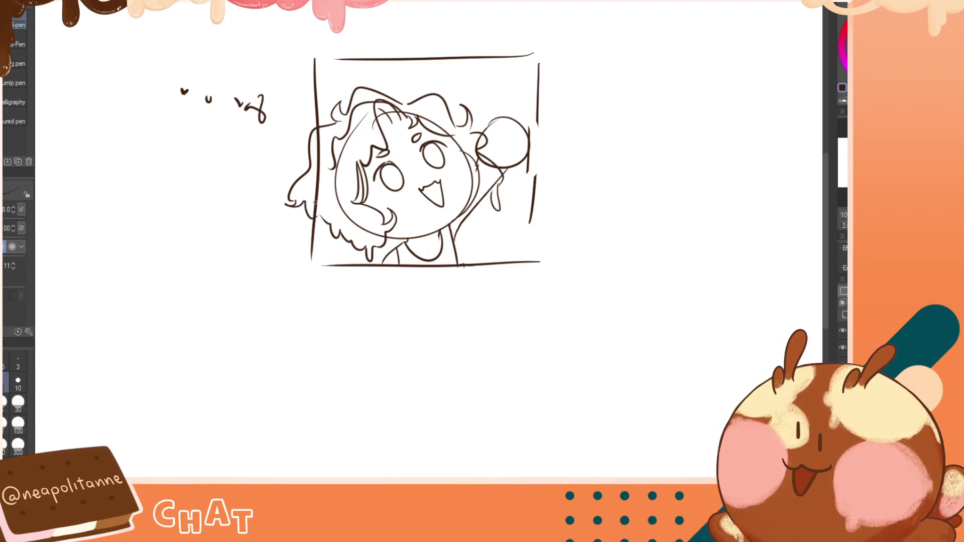
key(h)
key(ctrl+z)
key(ctrl+z)
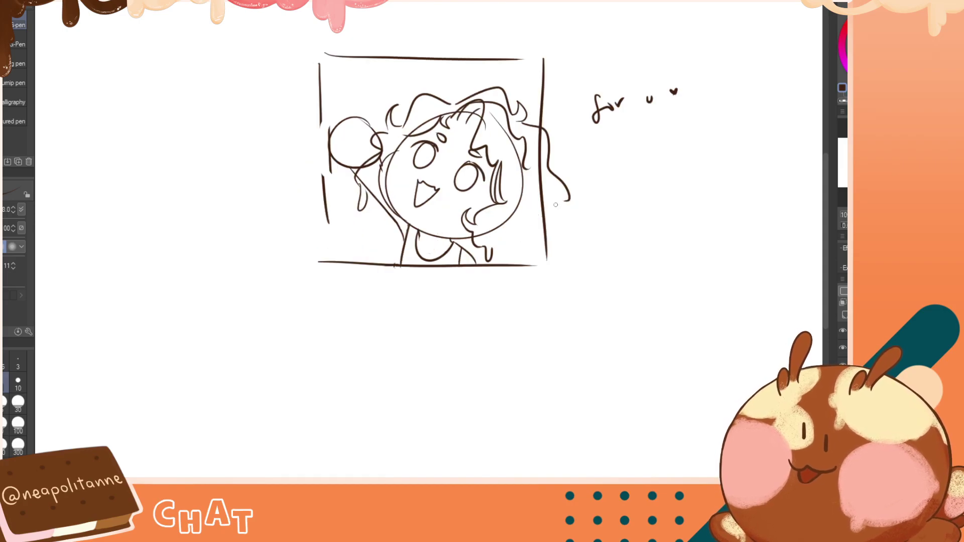
Extend the outer hair strand downward outside the frame and curl its end back across the frame's side line
mouse_move(564, 200)
mouse_down()
mouse_move(559, 223)
mouse_move(539, 226)
mouse_up()
key(ctrl+z)
key(h)
mouse_move(319, 225)
mouse_down()
mouse_move(303, 228)
mouse_move(326, 227)
mouse_up()
key(ctrl+z)
key(ctrl+z)
key(ctrl+z)
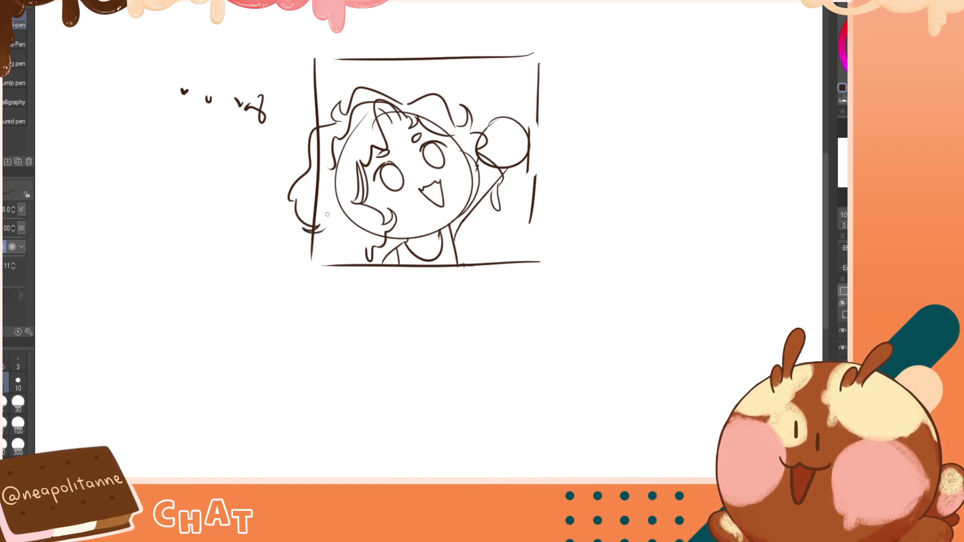
Add a short drip-shaped hair strand just inside the frame, beside the end of the outer curl
key(h)
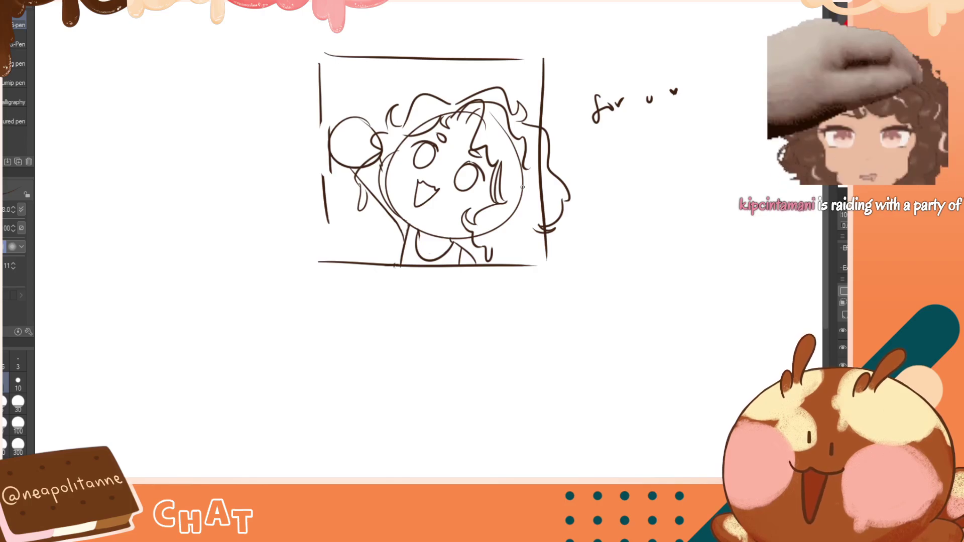
key(h)
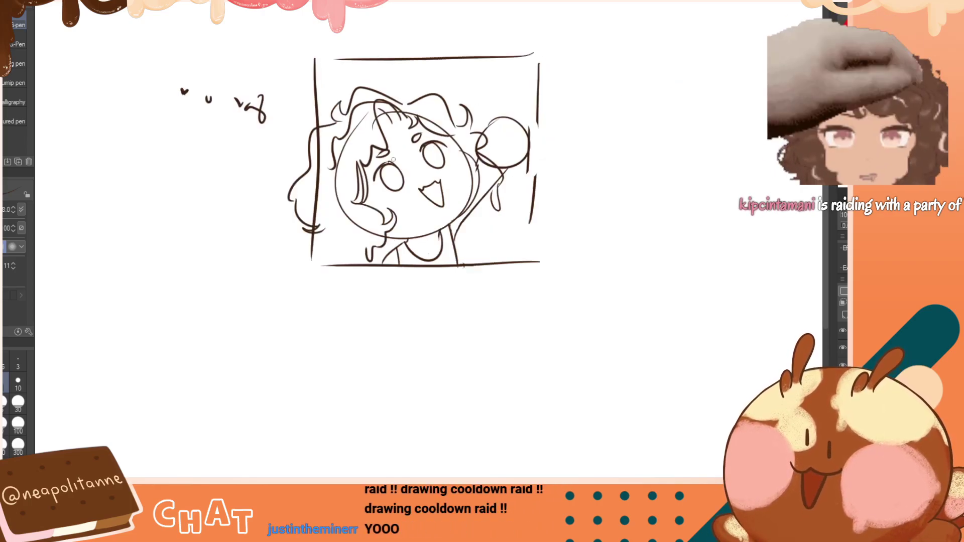
drag(325, 228, 332, 224)
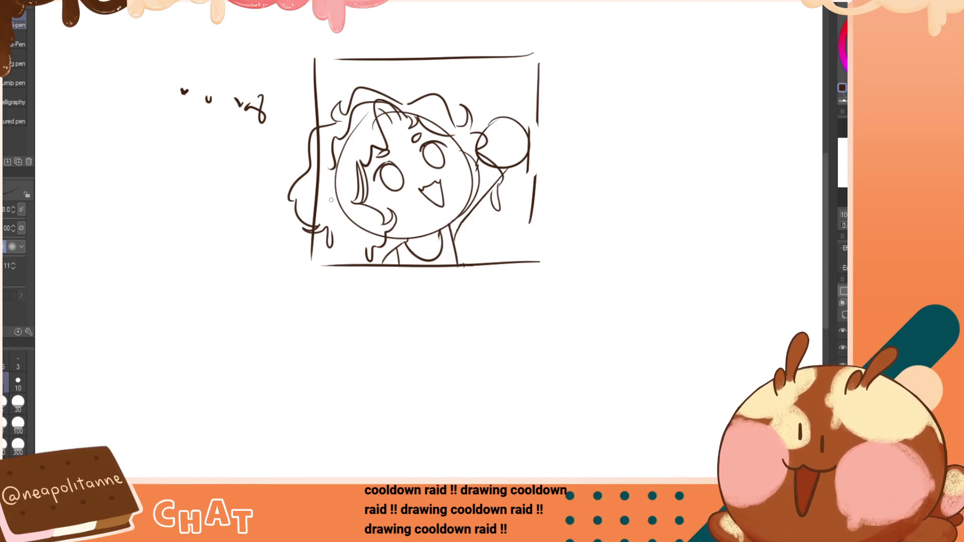
Draw a scalloped, dripping lower hair edge joining the two drip-shaped strands below the face, redoing strokes as needed
key(h)
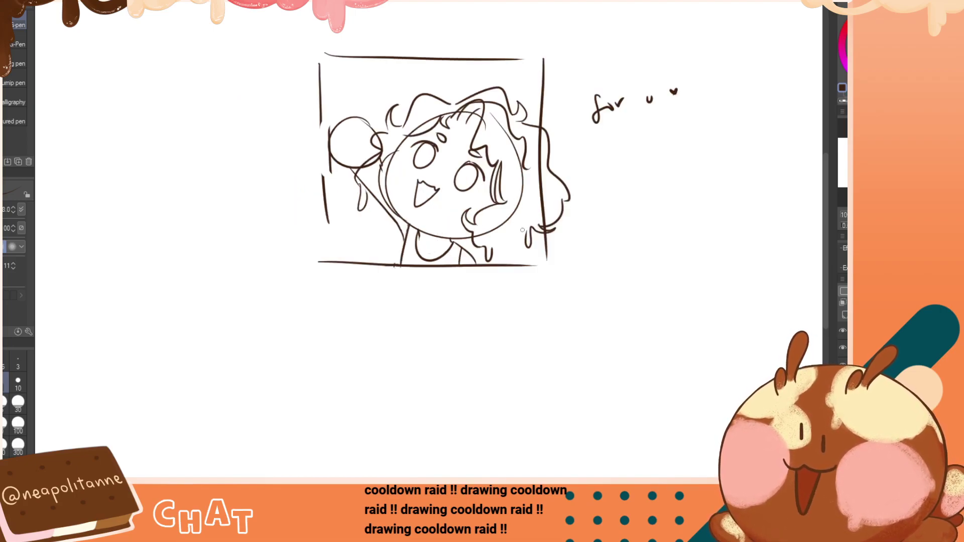
mouse_move(526, 232)
mouse_down()
mouse_move(506, 260)
mouse_move(502, 249)
mouse_up()
key(ctrl+z)
key(ctrl+z)
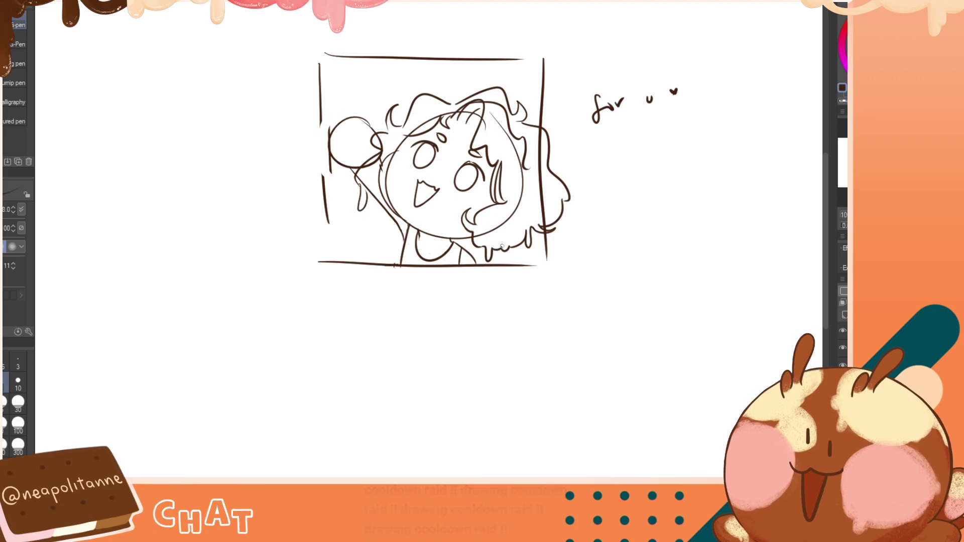
key(ctrl+z)
drag(503, 250, 501, 249)
key(ctrl+z)
key(ctrl+z)
key(ctrl+z)
key(ctrl+z)
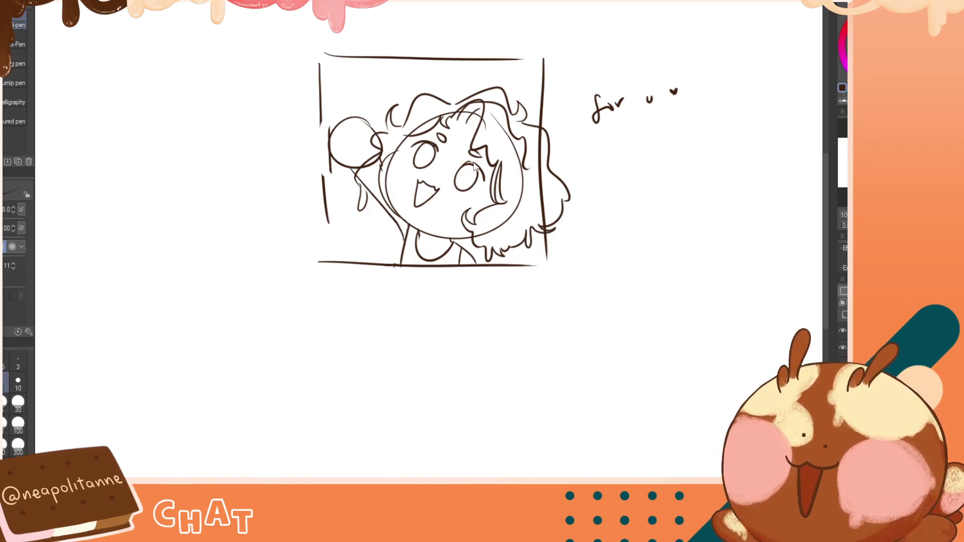
Erase the short piece of the frame's side line that overlaps the raised hand circle
key(h)
key(h)
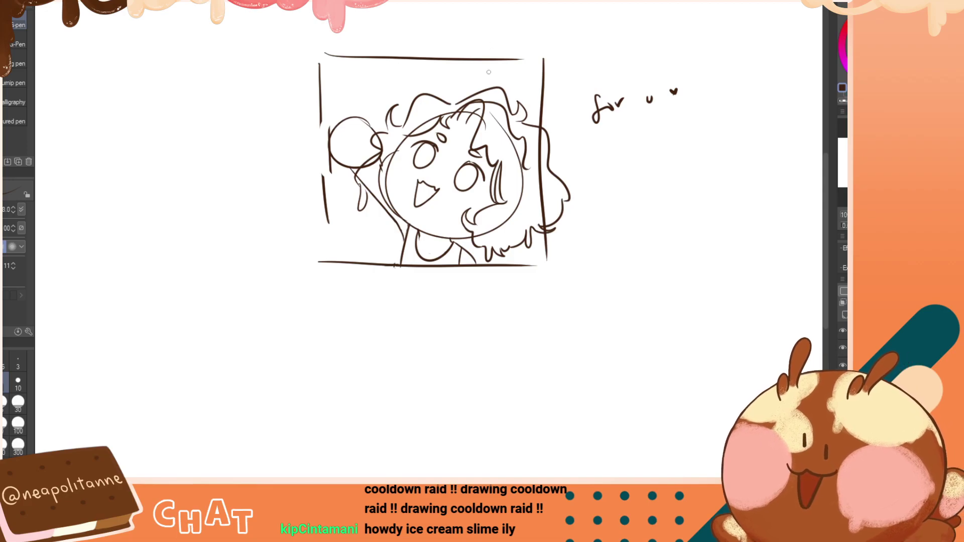
key(h)
key(h)
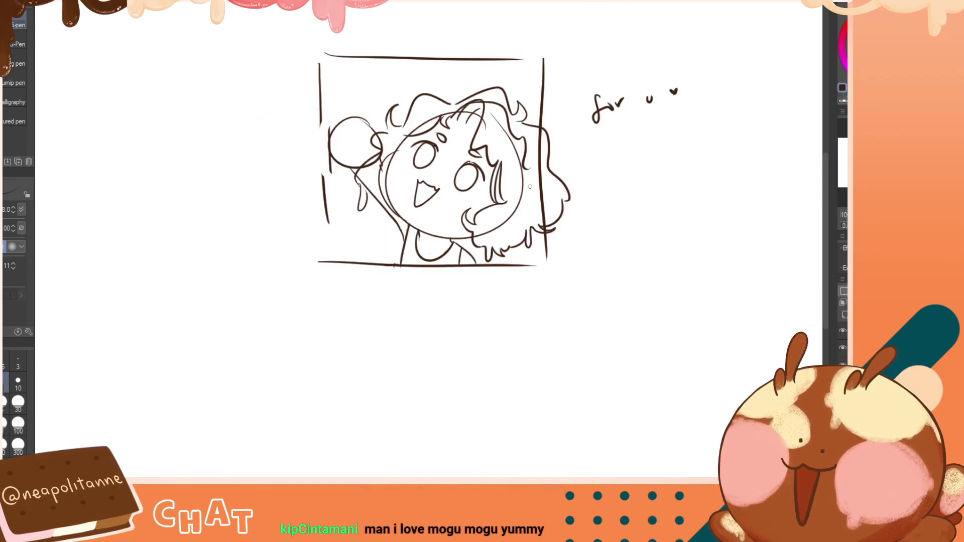
key(c)
drag(327, 137, 334, 177)
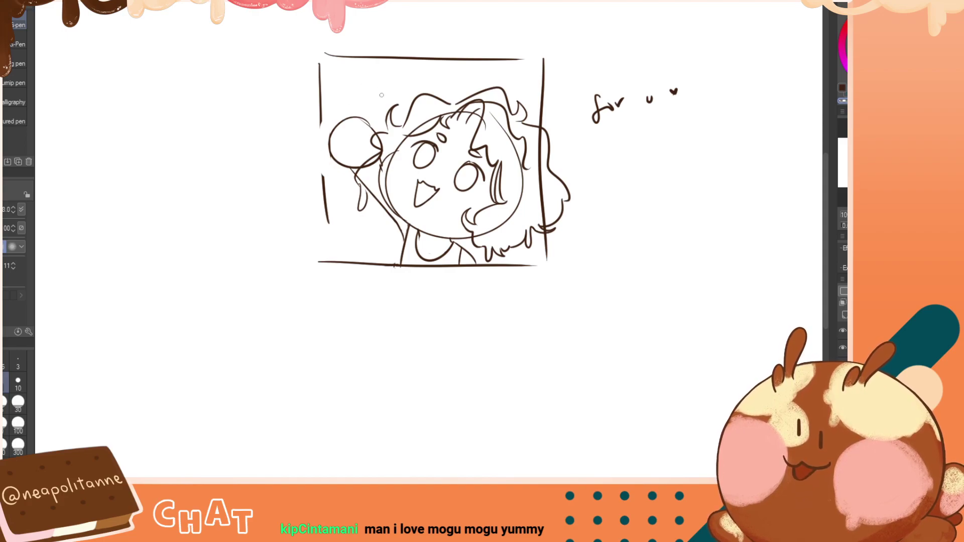
key(c)
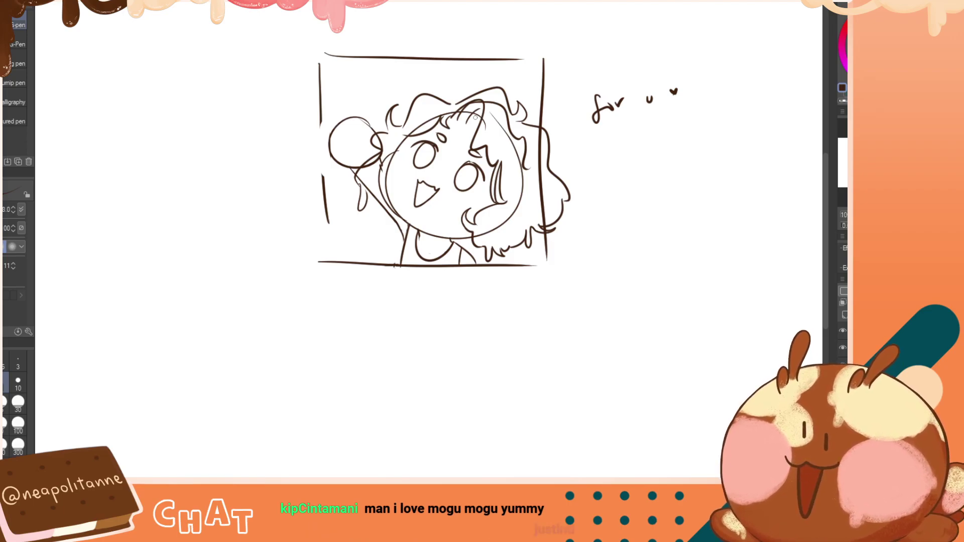
key(h)
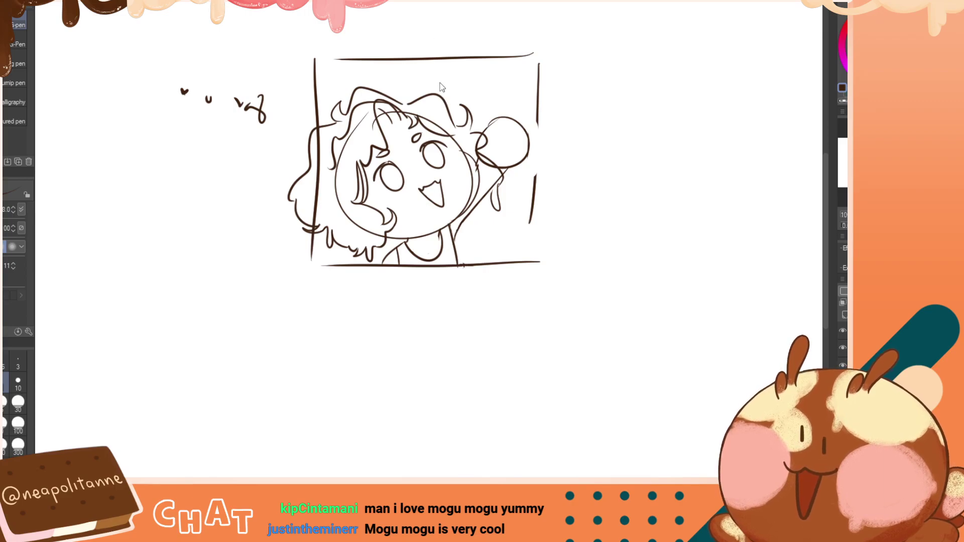
key(h)
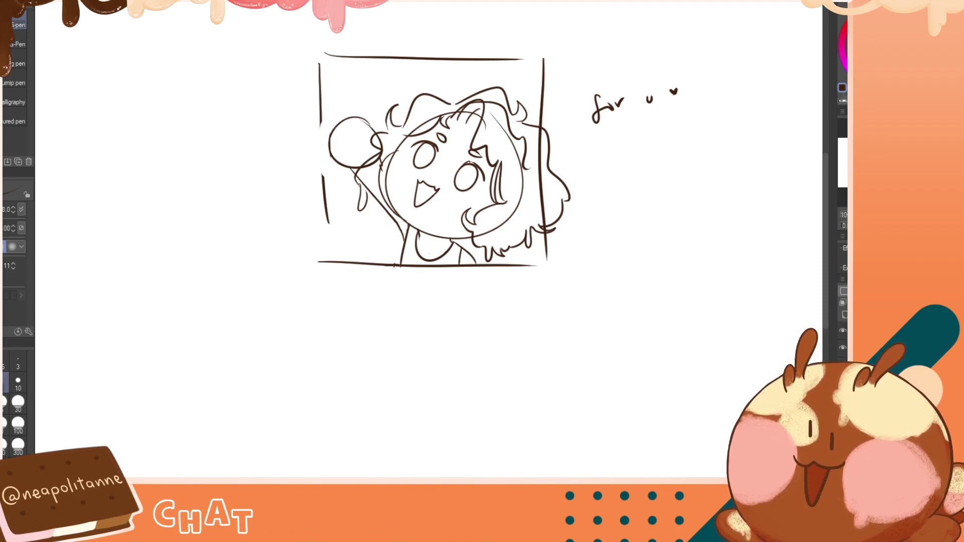
Change the brush size and fill the face, ear and neck with an orange-brown skin tone
key(x)
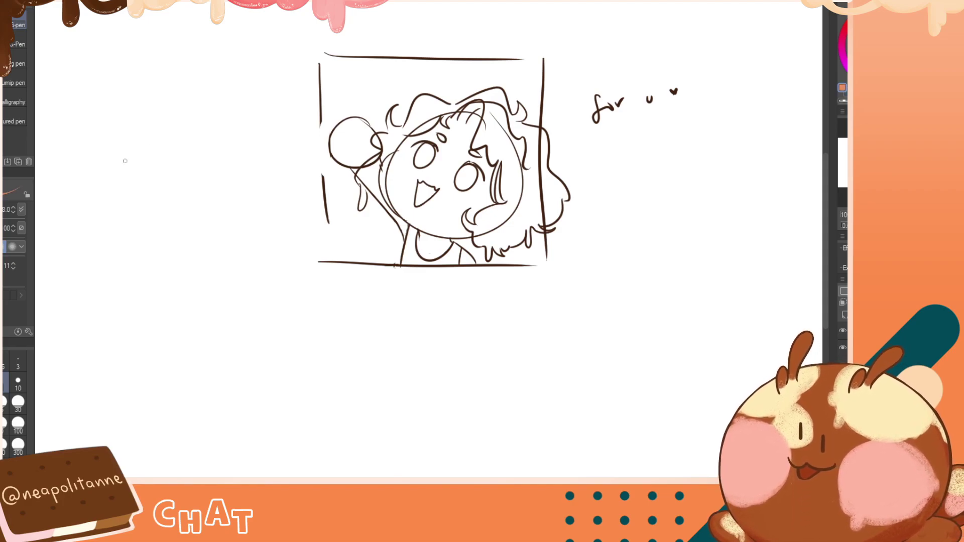
key(bracketleft)
key(bracketleft)
key(bracketleft)
mouse_move(413, 145)
mouse_down()
mouse_move(441, 143)
mouse_move(441, 126)
mouse_move(424, 185)
mouse_move(441, 195)
mouse_move(458, 160)
mouse_move(464, 205)
mouse_move(476, 184)
mouse_move(467, 169)
mouse_move(450, 175)
mouse_move(465, 183)
mouse_move(484, 156)
mouse_move(454, 141)
mouse_move(405, 178)
mouse_move(418, 133)
mouse_move(443, 122)
mouse_move(472, 140)
mouse_move(452, 174)
mouse_move(408, 151)
mouse_move(391, 173)
mouse_move(392, 197)
mouse_move(389, 163)
mouse_move(411, 164)
mouse_move(428, 190)
mouse_move(440, 221)
mouse_move(430, 226)
mouse_move(406, 217)
mouse_move(444, 174)
mouse_move(415, 197)
mouse_move(432, 224)
mouse_move(455, 221)
mouse_move(458, 230)
mouse_move(462, 224)
mouse_move(438, 238)
mouse_move(411, 217)
mouse_move(439, 233)
mouse_move(435, 194)
mouse_move(395, 201)
mouse_move(443, 215)
mouse_move(433, 244)
mouse_move(427, 229)
mouse_move(425, 252)
mouse_move(451, 224)
mouse_move(469, 232)
mouse_move(447, 241)
mouse_move(495, 186)
mouse_move(500, 193)
mouse_move(484, 150)
mouse_move(499, 206)
mouse_move(459, 118)
mouse_move(479, 132)
mouse_move(429, 122)
mouse_move(402, 156)
mouse_up()
key(ctrl+z)
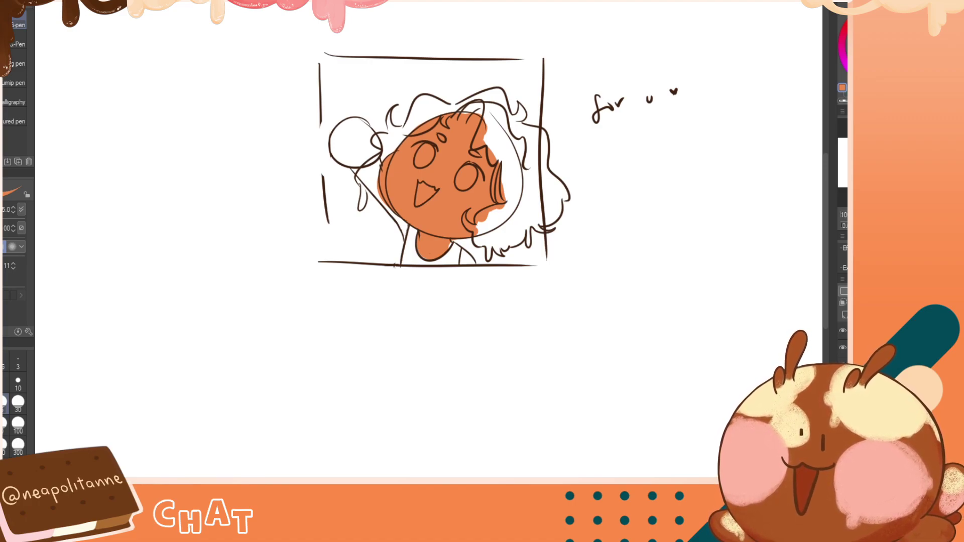
Try dark brown shades on the hair tuft above the forehead, undoing each test patch
key(x)
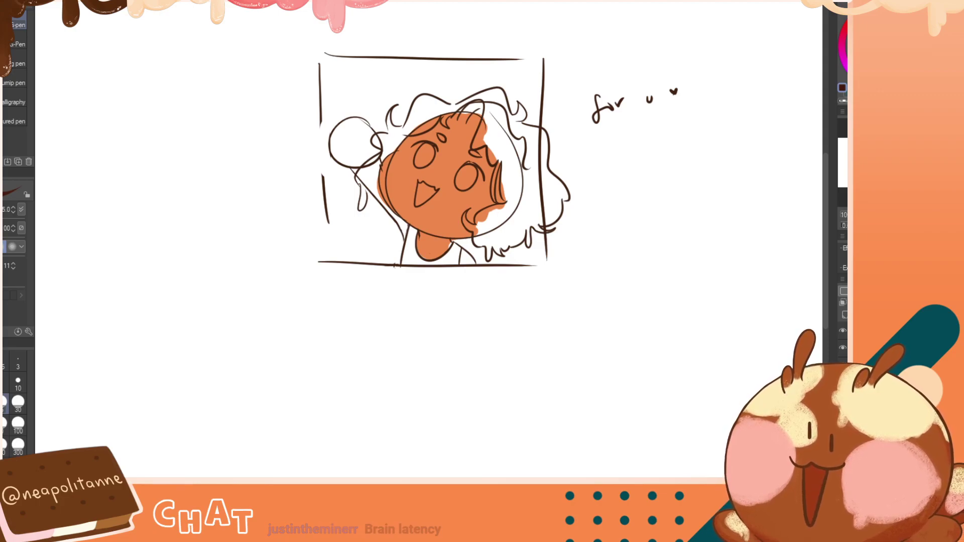
drag(425, 118, 416, 126)
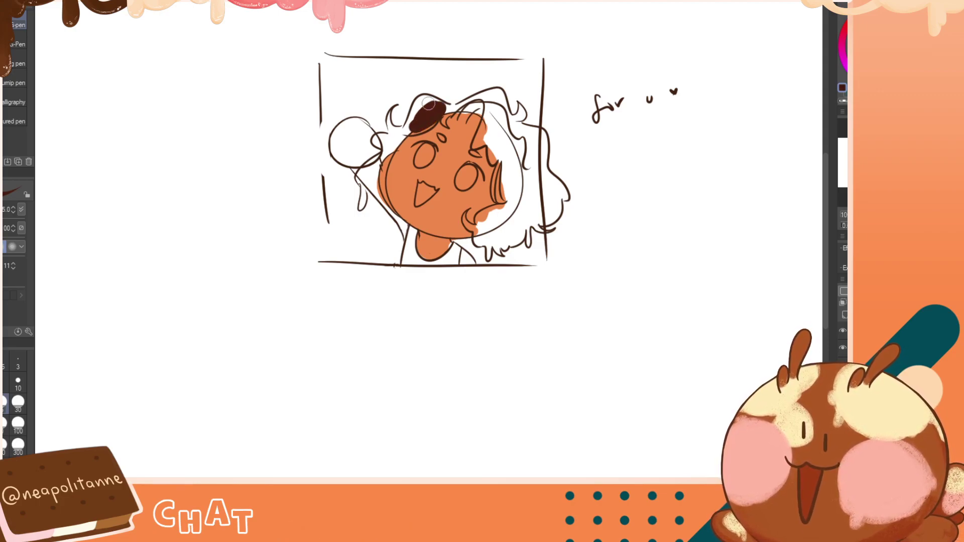
key(ctrl+z)
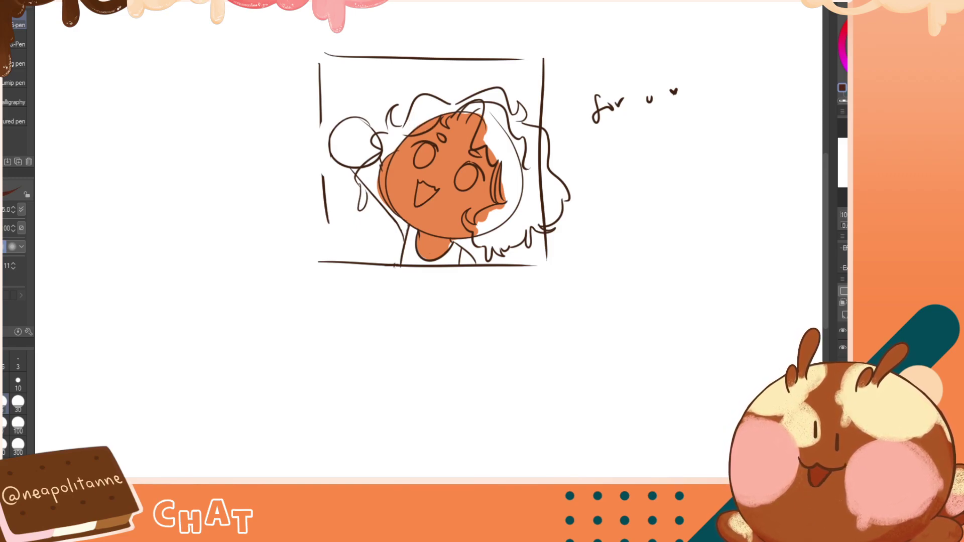
mouse_move(424, 100)
mouse_down()
mouse_move(431, 119)
mouse_move(435, 104)
mouse_move(415, 120)
mouse_move(437, 111)
mouse_up()
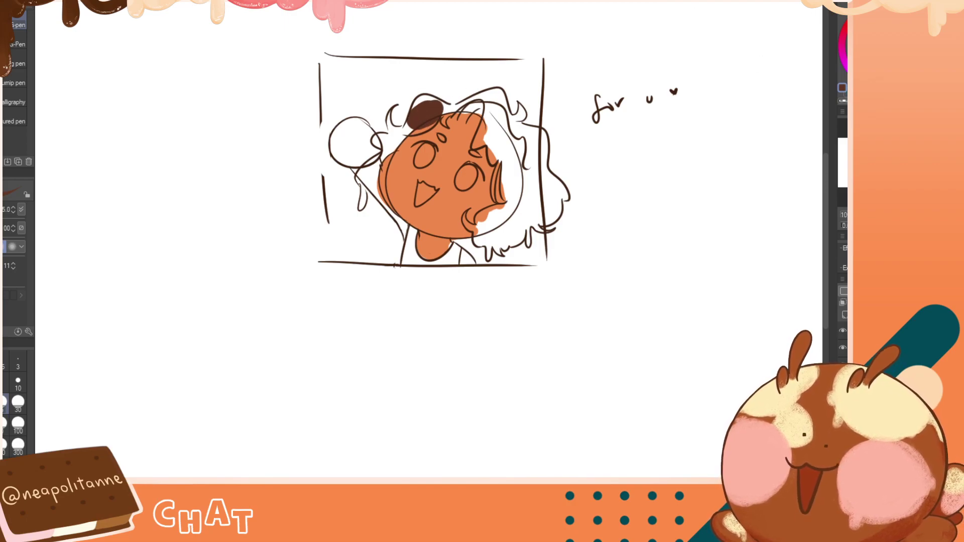
key(ctrl+z)
mouse_move(441, 111)
mouse_down()
mouse_move(424, 118)
mouse_move(433, 103)
mouse_move(414, 117)
mouse_move(425, 109)
mouse_up()
key(ctrl+z)
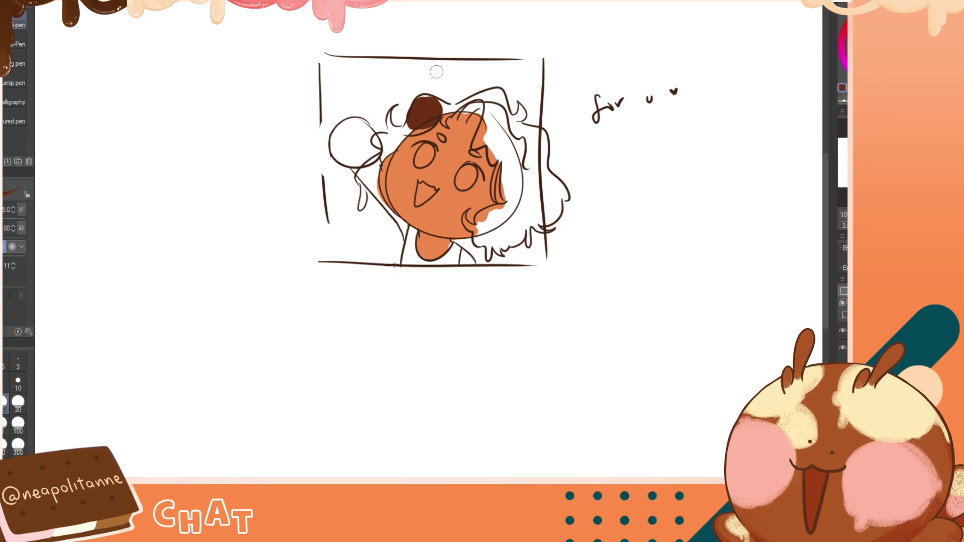
Fill all of the curly hair with reddish dark brown, including the curls outside the frame and the dripping lower edge
mouse_move(443, 108)
mouse_down()
mouse_move(424, 99)
mouse_move(418, 115)
mouse_move(449, 107)
mouse_move(423, 100)
mouse_move(414, 126)
mouse_move(431, 121)
mouse_move(391, 145)
mouse_move(399, 102)
mouse_move(402, 130)
mouse_up()
key(ctrl+z)
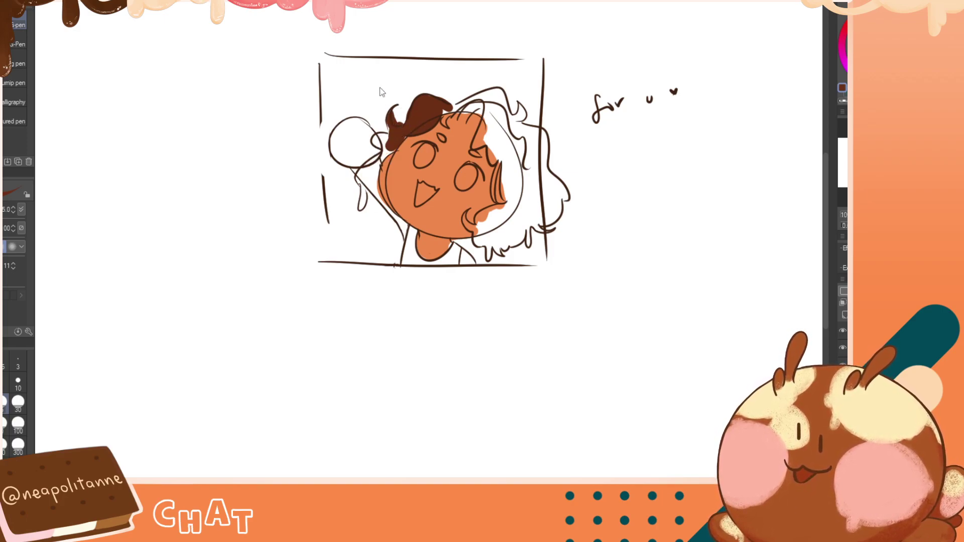
drag(398, 144, 384, 144)
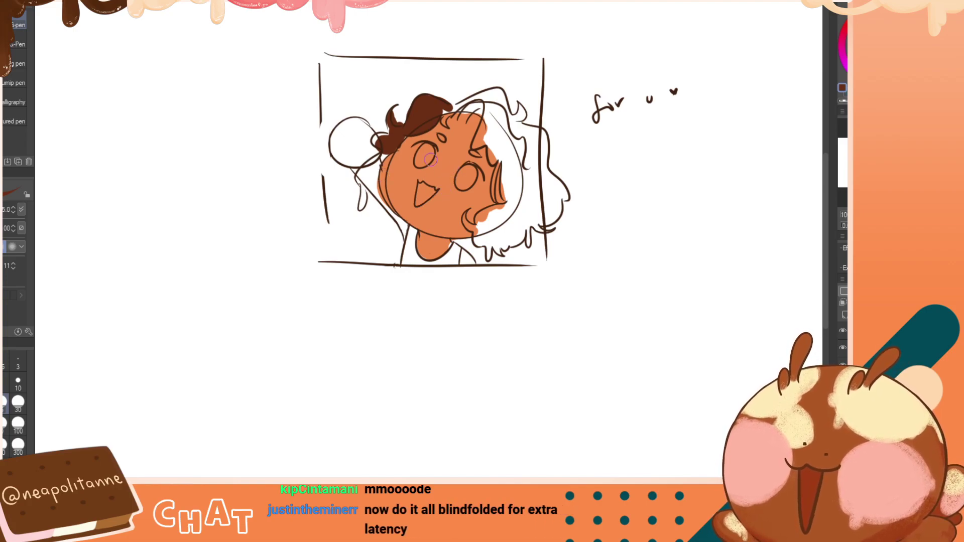
mouse_move(457, 102)
mouse_down()
mouse_move(486, 96)
mouse_move(471, 112)
mouse_move(495, 103)
mouse_move(472, 103)
mouse_move(479, 98)
mouse_move(503, 98)
mouse_move(476, 146)
mouse_move(489, 112)
mouse_move(499, 134)
mouse_move(493, 160)
mouse_move(497, 132)
mouse_move(509, 127)
mouse_move(515, 144)
mouse_move(519, 105)
mouse_move(516, 126)
mouse_move(531, 150)
mouse_move(539, 140)
mouse_move(526, 128)
mouse_move(545, 152)
mouse_move(530, 178)
mouse_move(541, 157)
mouse_move(525, 148)
mouse_move(513, 189)
mouse_up()
mouse_move(473, 122)
mouse_down()
mouse_move(503, 174)
mouse_move(507, 149)
mouse_move(508, 196)
mouse_move(510, 163)
mouse_move(520, 200)
mouse_move(539, 192)
mouse_move(539, 172)
mouse_move(563, 192)
mouse_move(540, 170)
mouse_move(558, 190)
mouse_move(542, 218)
mouse_move(553, 193)
mouse_move(556, 211)
mouse_move(557, 194)
mouse_move(535, 219)
mouse_move(557, 205)
mouse_move(552, 223)
mouse_move(526, 170)
mouse_up()
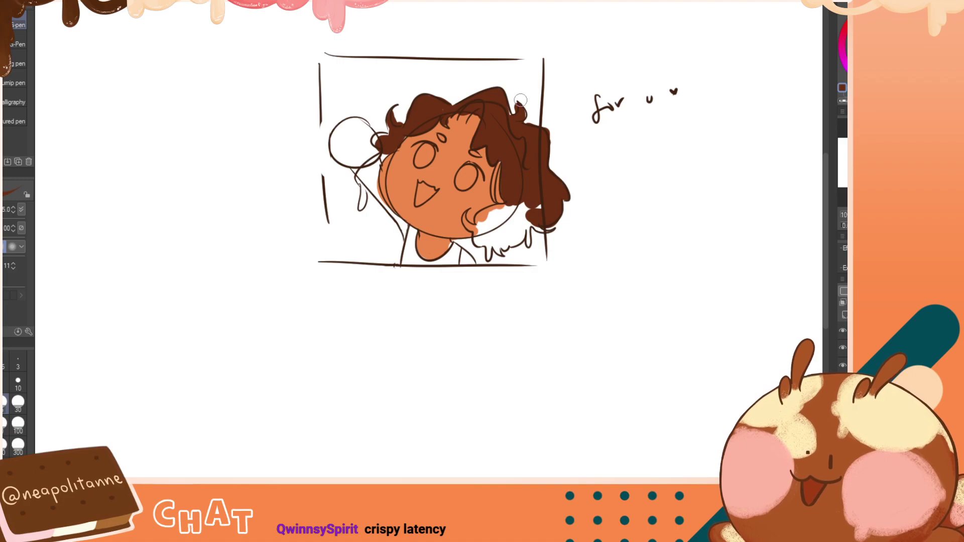
mouse_move(522, 197)
mouse_down()
mouse_move(484, 231)
mouse_move(485, 214)
mouse_move(499, 206)
mouse_move(484, 219)
mouse_move(487, 241)
mouse_move(485, 219)
mouse_move(505, 224)
mouse_move(499, 242)
mouse_move(511, 244)
mouse_move(531, 219)
mouse_move(529, 246)
mouse_move(531, 208)
mouse_move(543, 230)
mouse_move(525, 211)
mouse_move(486, 257)
mouse_up()
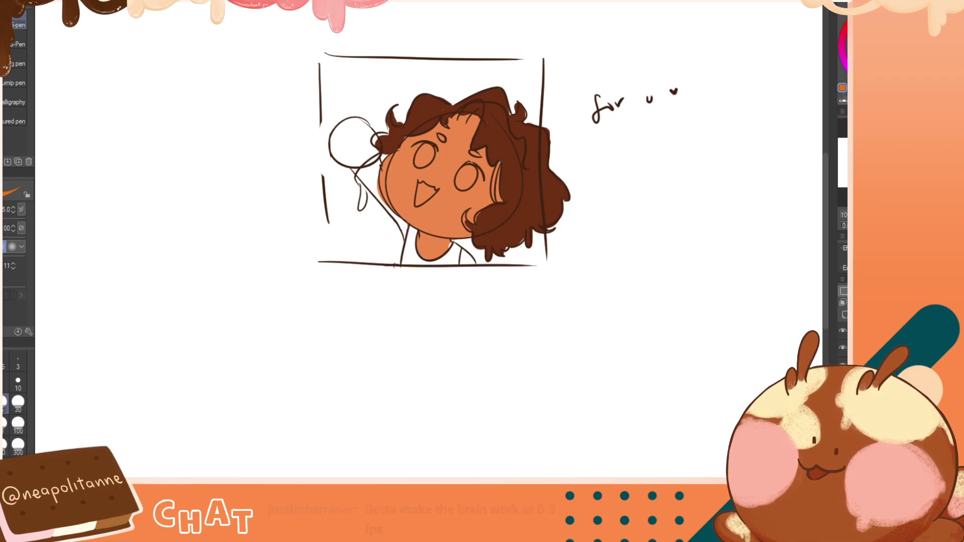
Fill both irises with bright orange, replacing the first duller attempt
drag(427, 149, 419, 165)
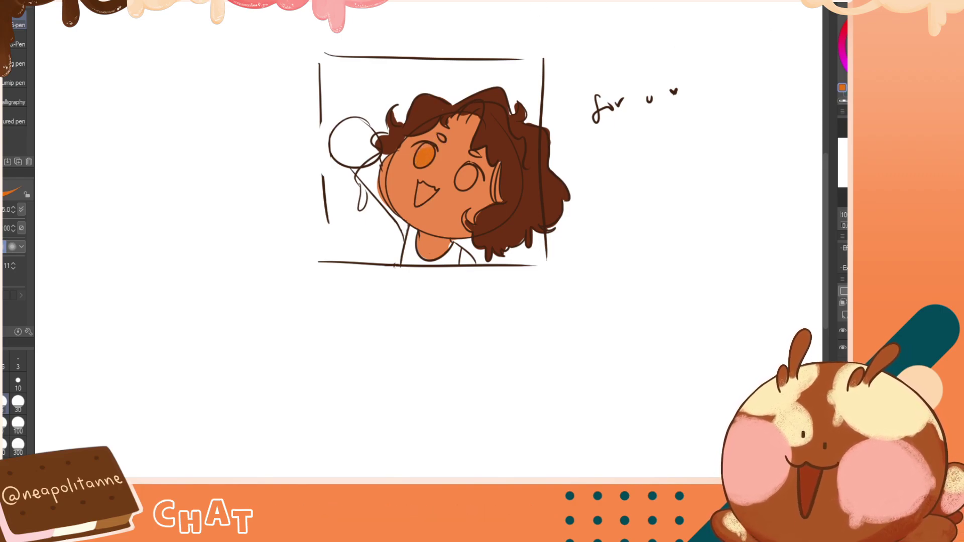
key(ctrl+z)
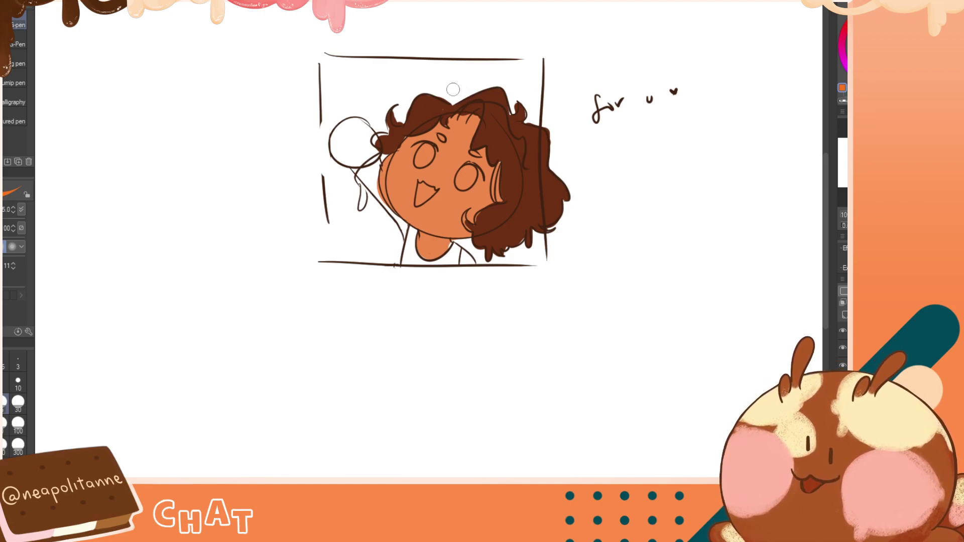
drag(424, 154, 415, 158)
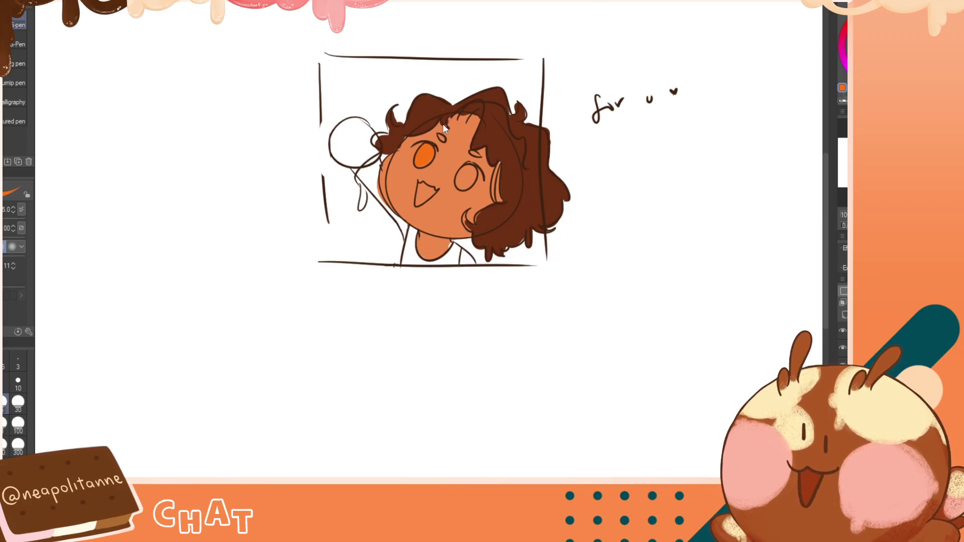
drag(470, 173, 462, 183)
key(h)
key(h)
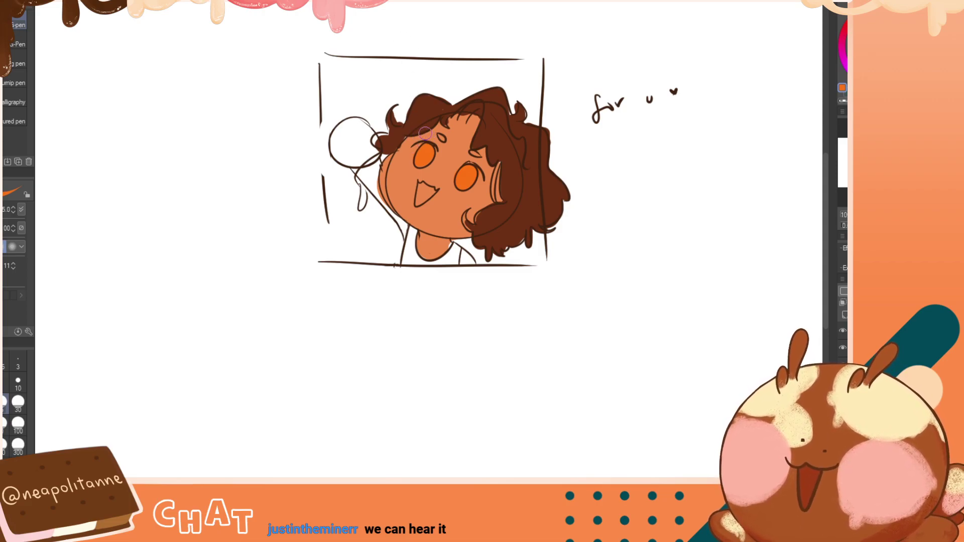
Sample the hair's dark brown and fill both eyebrows with it
alt+click(500, 162)
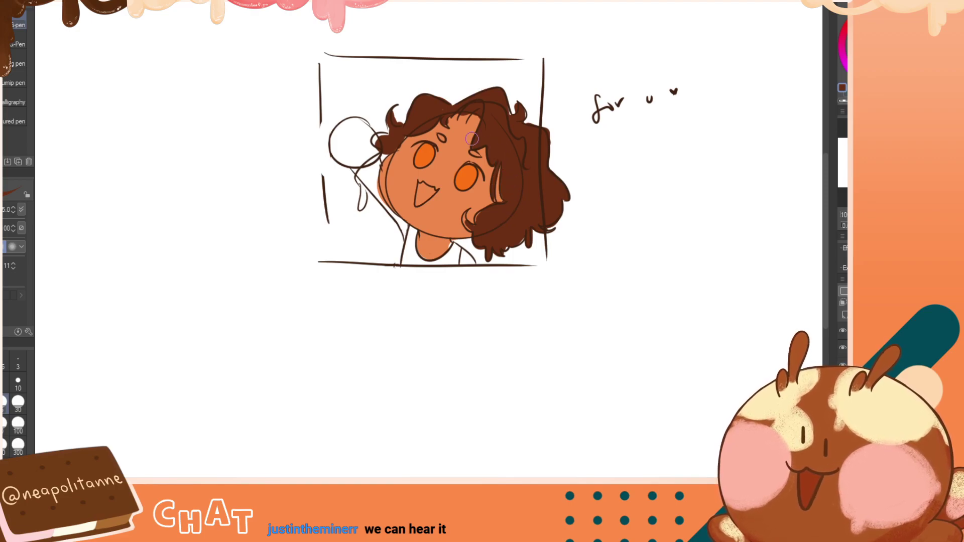
mouse_move(473, 152)
mouse_down()
mouse_move(472, 129)
mouse_move(443, 140)
mouse_up()
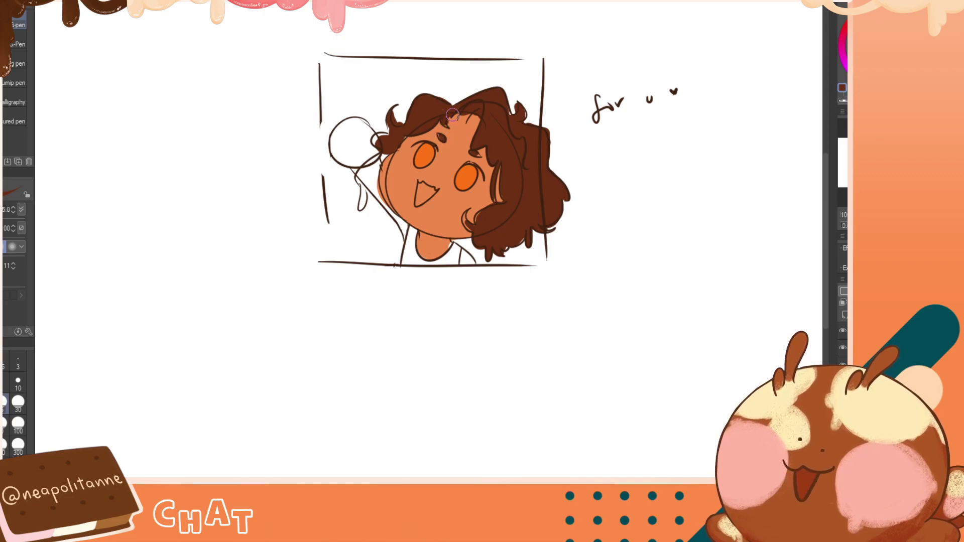
key(h)
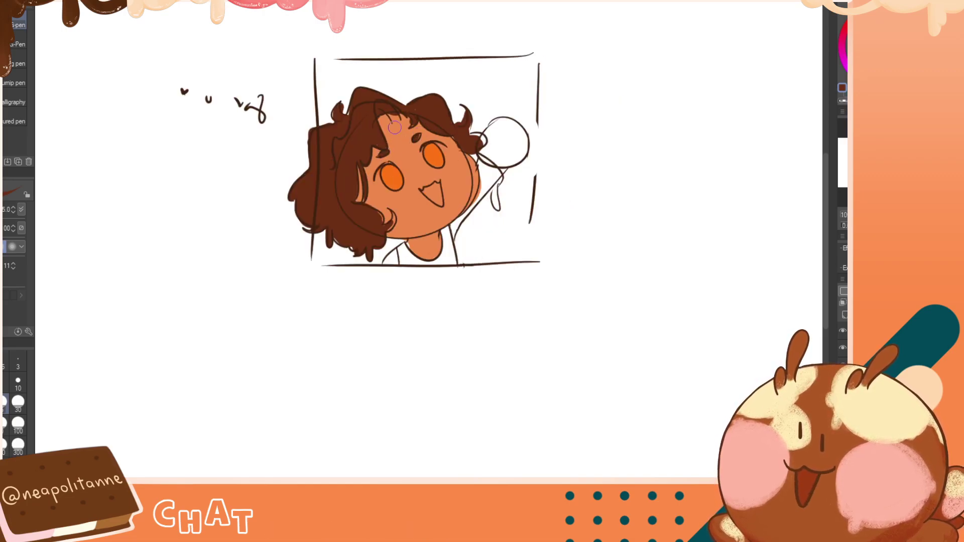
key(h)
Fill the raised arm and round hand with the orange-brown skin tone
key(h)
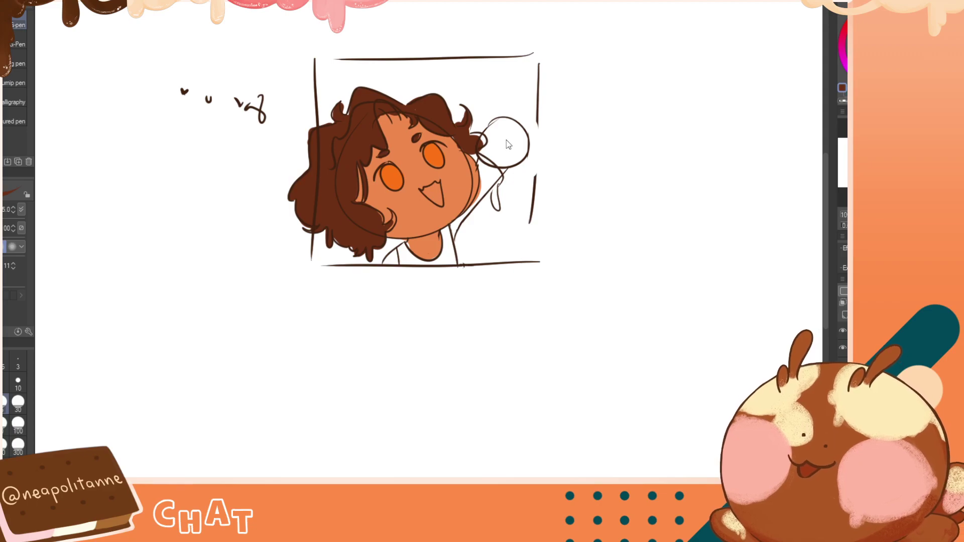
key(h)
mouse_move(355, 134)
mouse_down()
mouse_move(362, 149)
mouse_move(368, 134)
mouse_move(354, 151)
mouse_move(372, 188)
mouse_move(358, 176)
mouse_move(364, 149)
mouse_move(404, 222)
mouse_up()
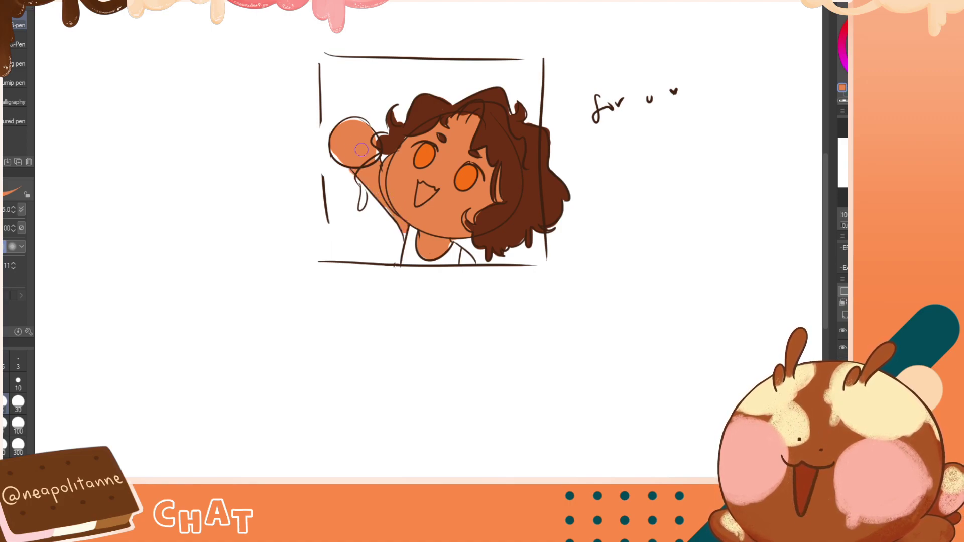
Sample the eye's orange and fill the tank top with it, redoing the first stroke
alt+click(428, 154)
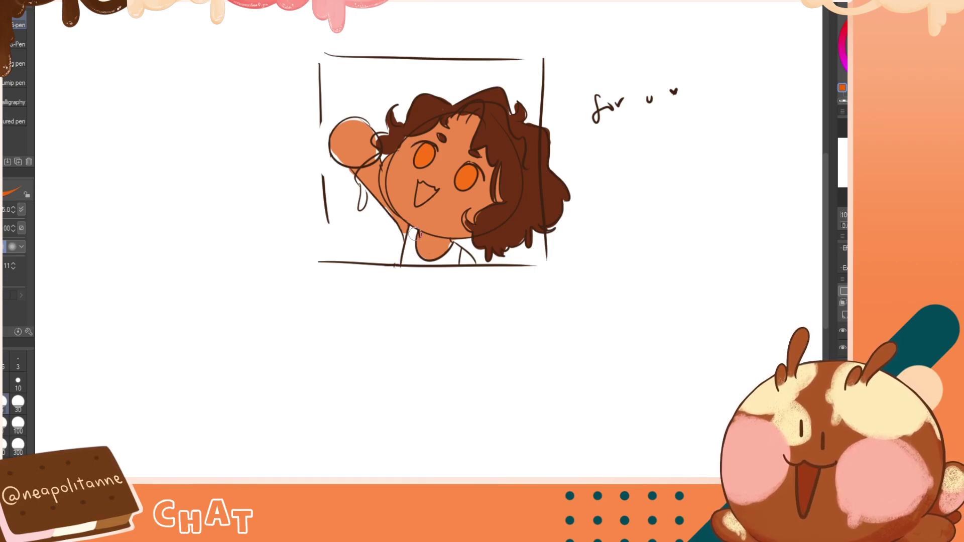
drag(412, 226, 407, 275)
key(ctrl+z)
mouse_move(412, 227)
mouse_down()
mouse_move(406, 263)
mouse_move(408, 245)
mouse_move(413, 262)
mouse_move(452, 256)
mouse_move(441, 265)
mouse_move(459, 254)
mouse_move(436, 263)
mouse_move(456, 245)
mouse_move(423, 257)
mouse_move(412, 234)
mouse_move(425, 257)
mouse_up()
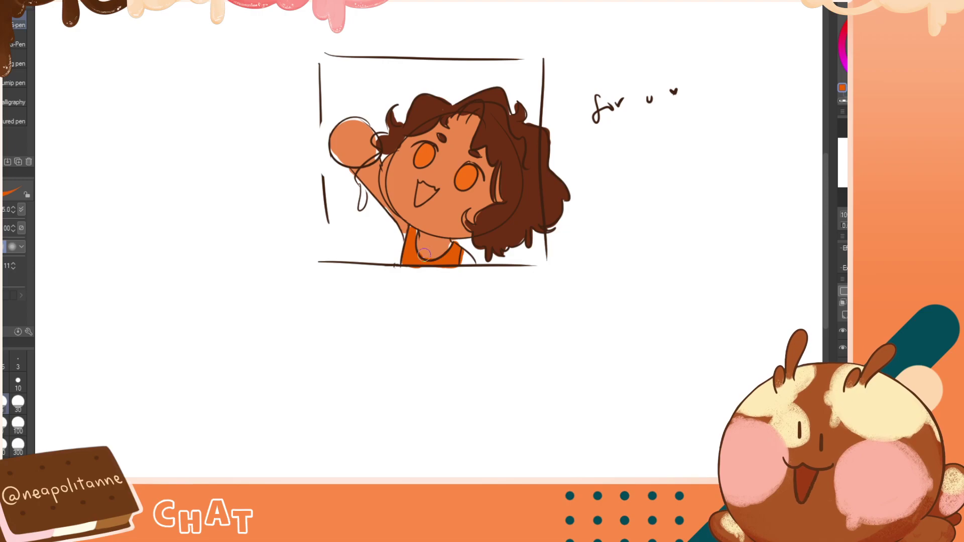
Sample the skin tone from the neck and fill the bare shoulder beside the tank top
alt+click(433, 255)
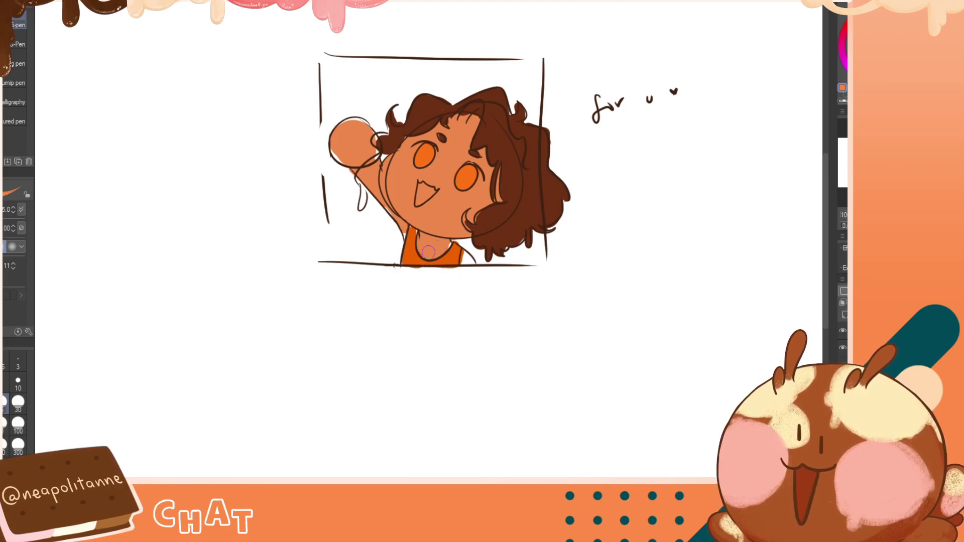
drag(463, 260, 468, 259)
key(h)
key(h)
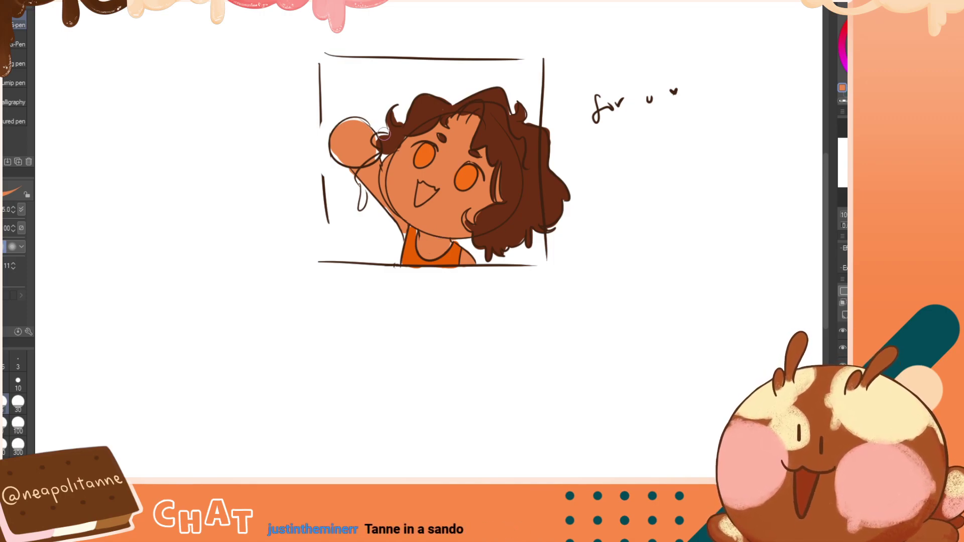
Try painting white over the raised hand, undo it, and sample the hand's skin tone again
alt+click(289, 43)
drag(355, 132, 336, 149)
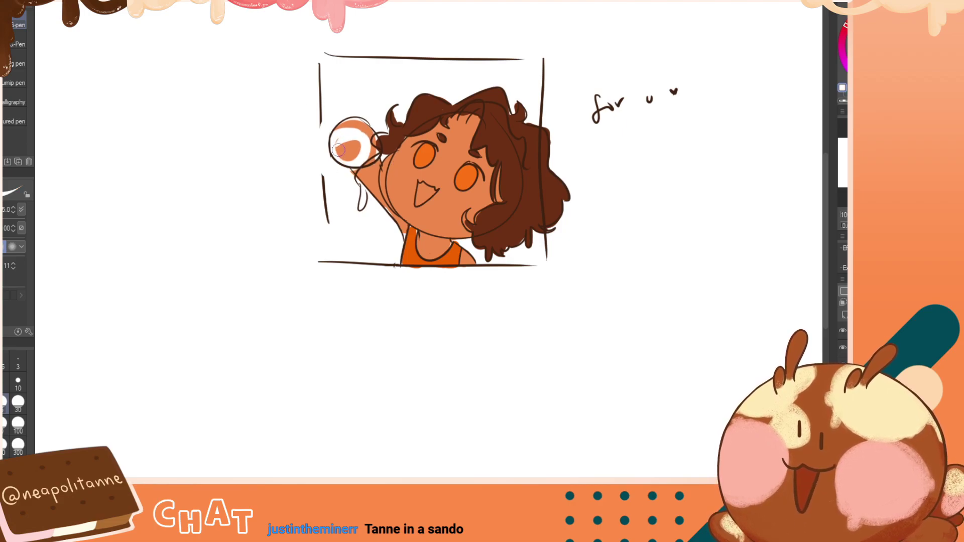
key(ctrl+z)
alt+click(350, 146)
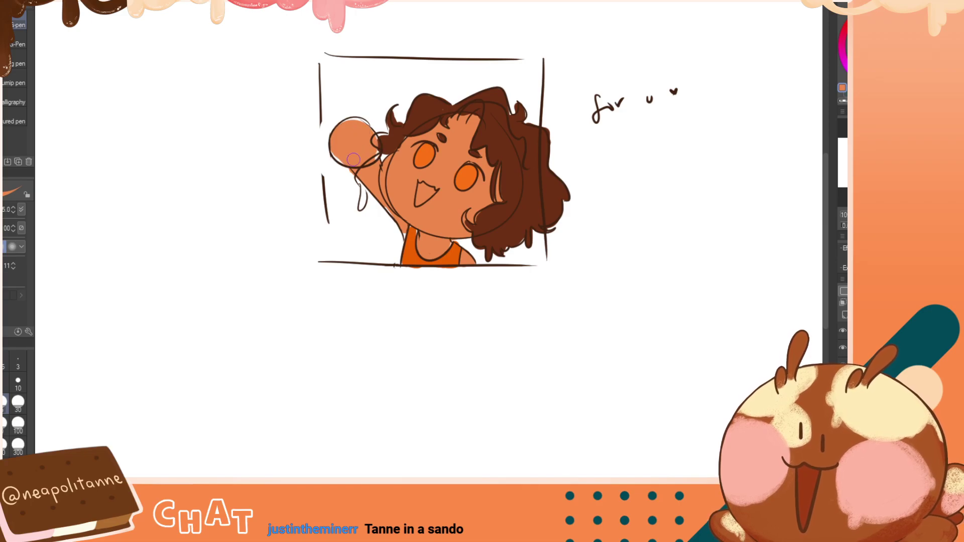
Extend the skin-tone fill over the raised hand's edge and into the drip shape hanging below the arm
drag(366, 131, 332, 151)
drag(364, 188, 361, 210)
key(h)
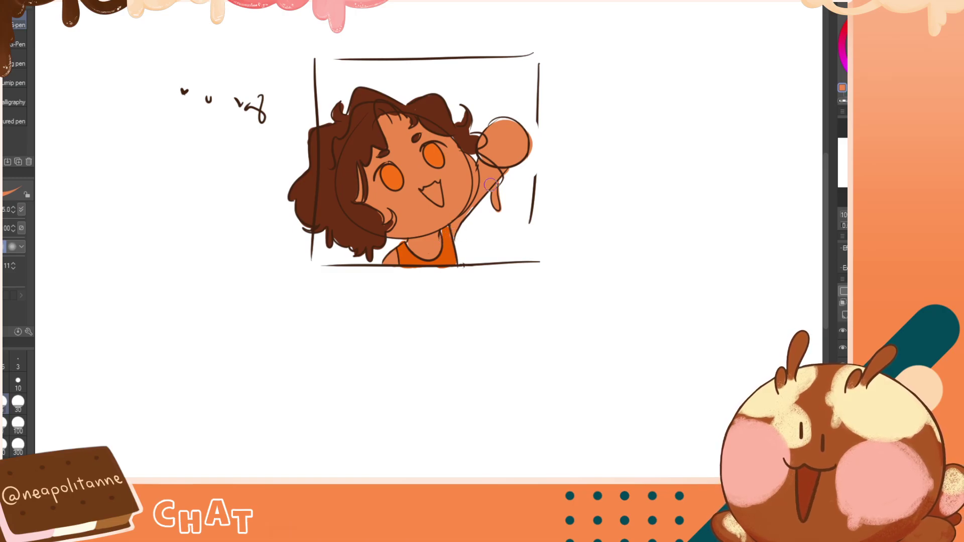
key(h)
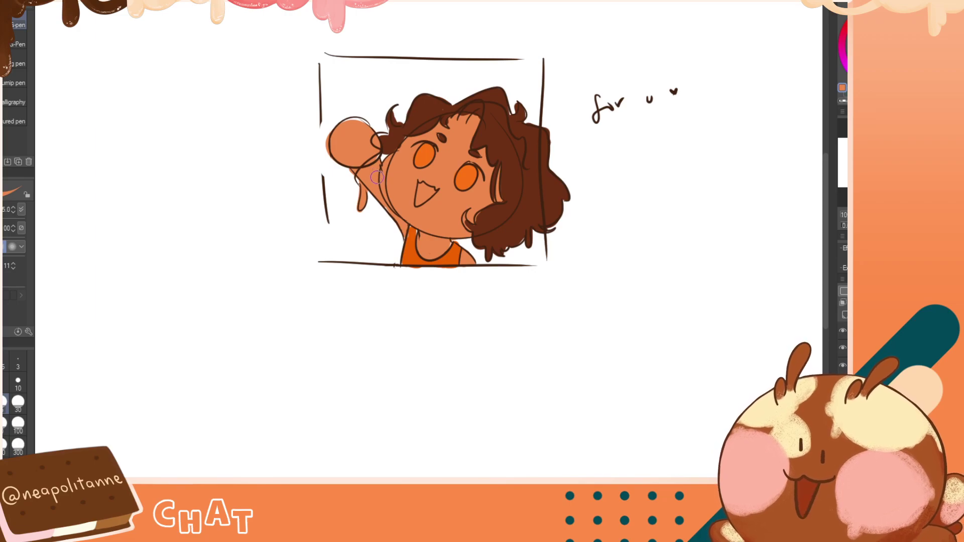
Sample the hair's dark brown and fill the gaps beside the raised arm and beneath the hair near the shoulder
alt+click(394, 139)
drag(389, 148, 379, 163)
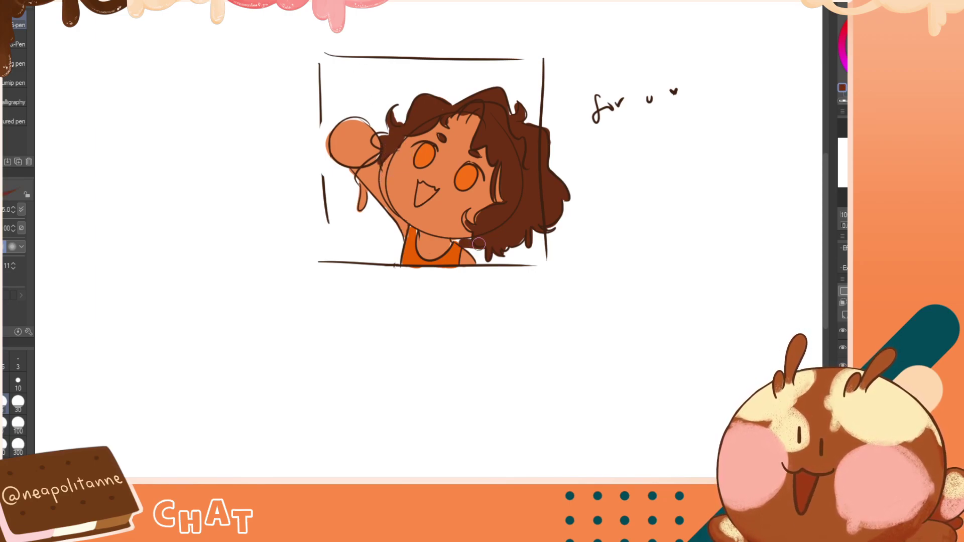
mouse_move(466, 241)
mouse_down()
mouse_move(458, 243)
mouse_move(478, 247)
mouse_up()
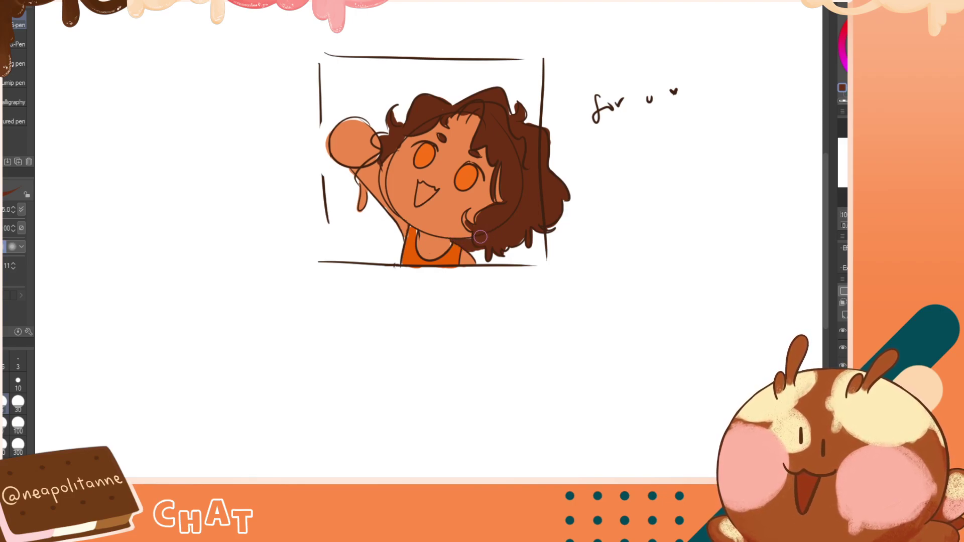
drag(467, 246, 479, 249)
key(h)
key(h)
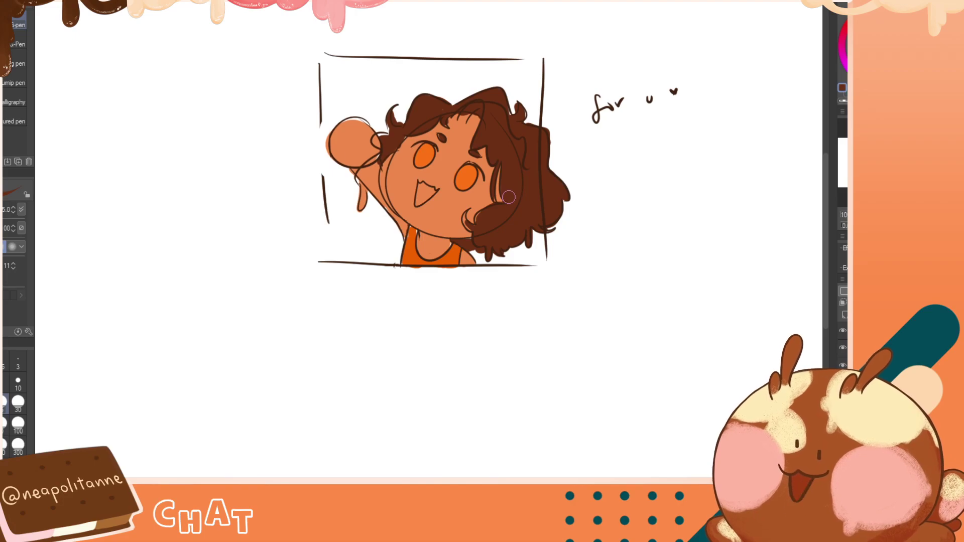
alt+click(443, 214)
mouse_move(369, 152)
mouse_down()
mouse_move(335, 124)
mouse_move(331, 152)
mouse_up()
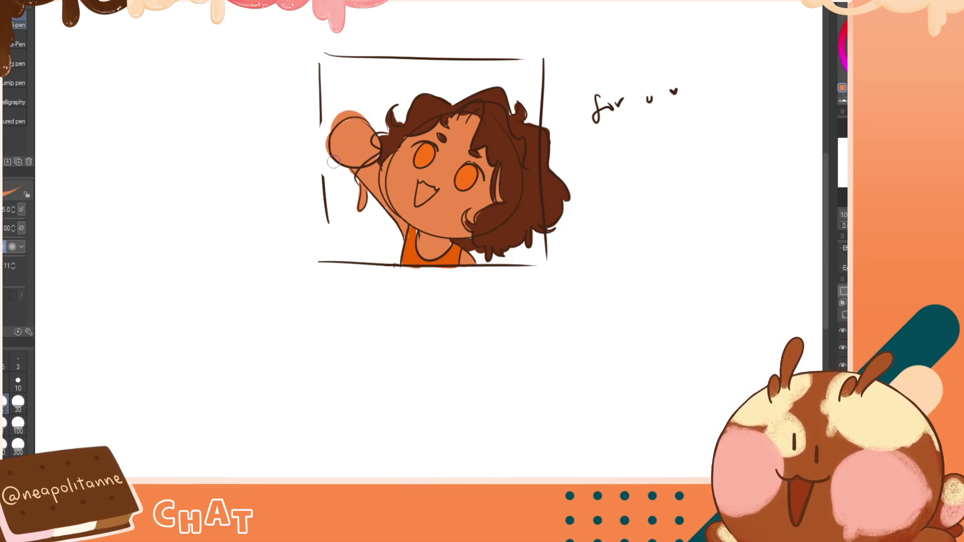
key(ctrl+z)
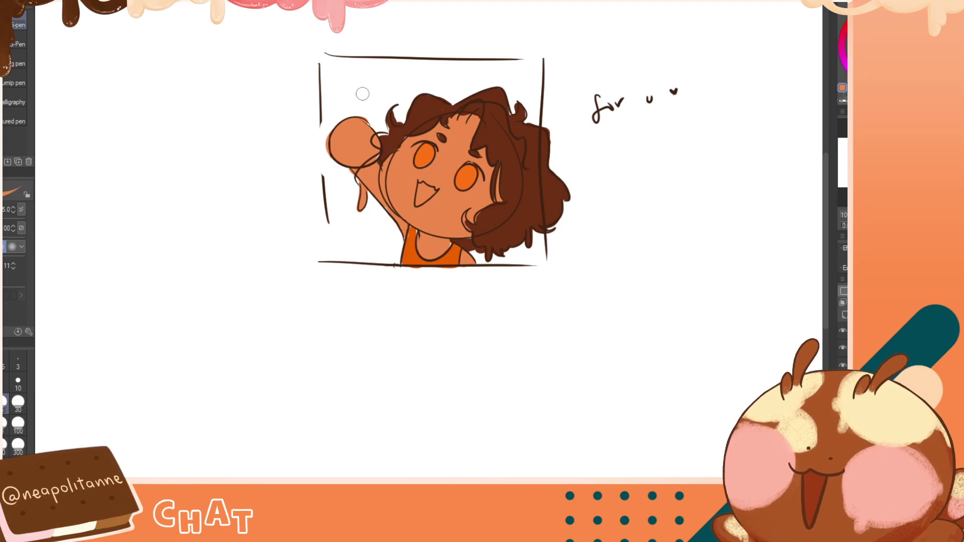
Sample the hair's brown, then clean the stray fill along the hair's outer edge with transparent colour
alt+click(508, 217)
key(h)
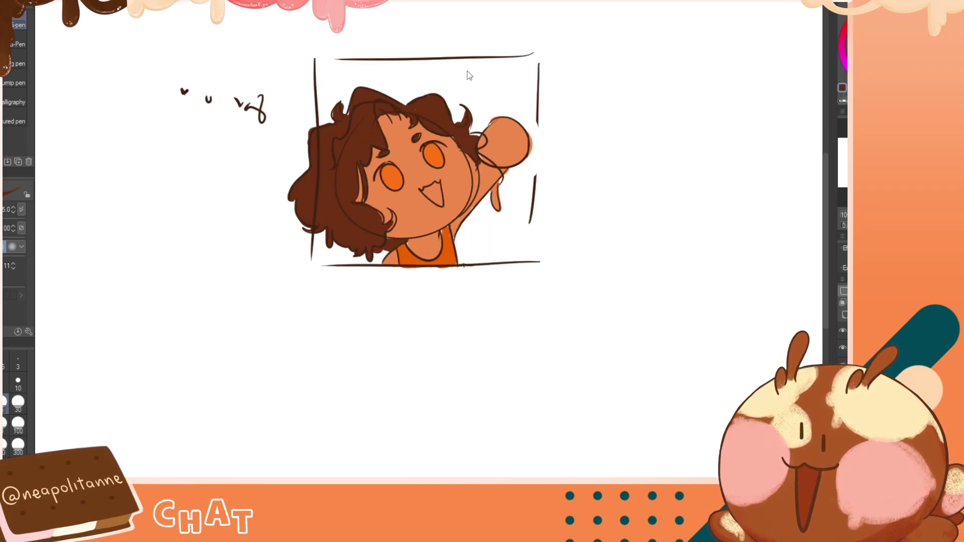
key(h)
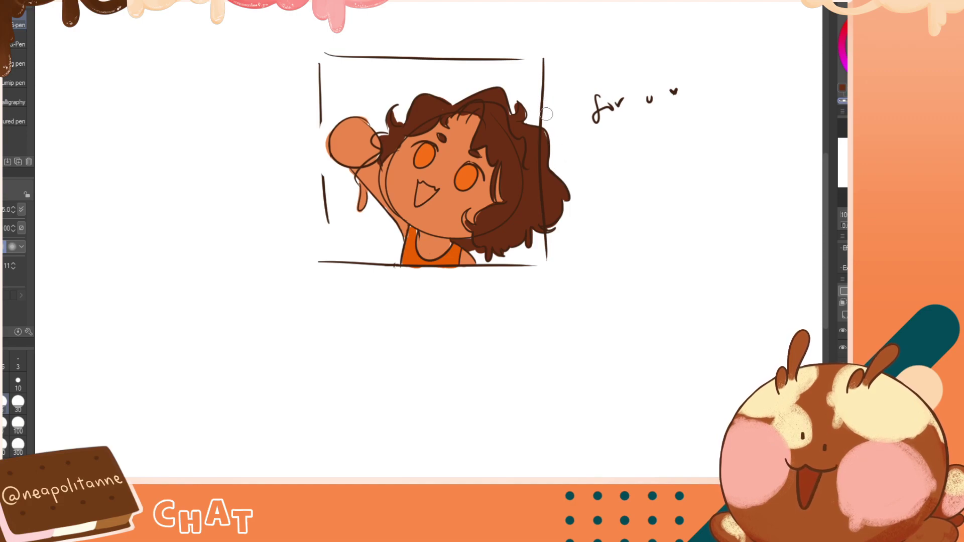
drag(551, 129, 553, 139)
key(c)
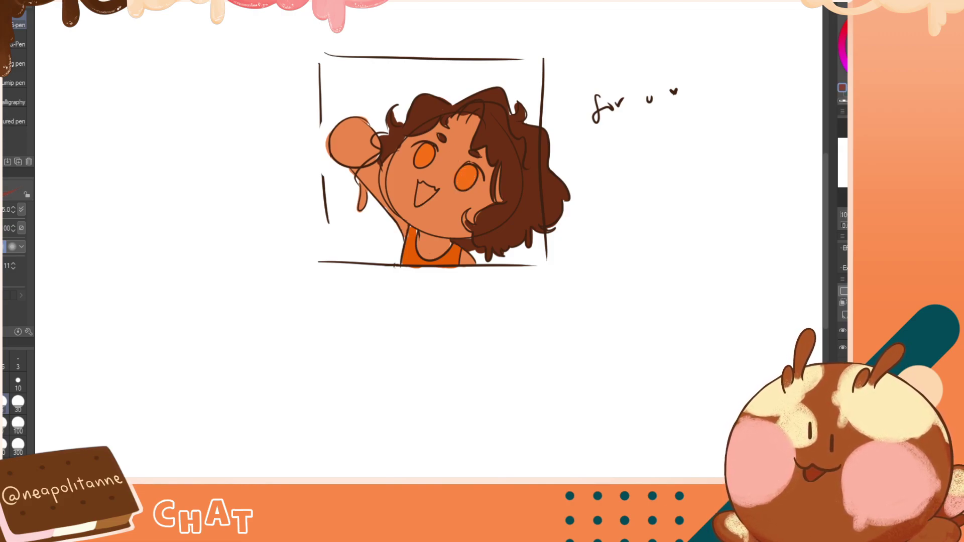
Fill the open mouth with red and compare the drawing in normal and mirrored view
mouse_move(420, 188)
mouse_down()
mouse_move(420, 199)
mouse_move(435, 188)
mouse_move(420, 185)
mouse_move(425, 196)
mouse_move(424, 184)
mouse_up()
key(h)
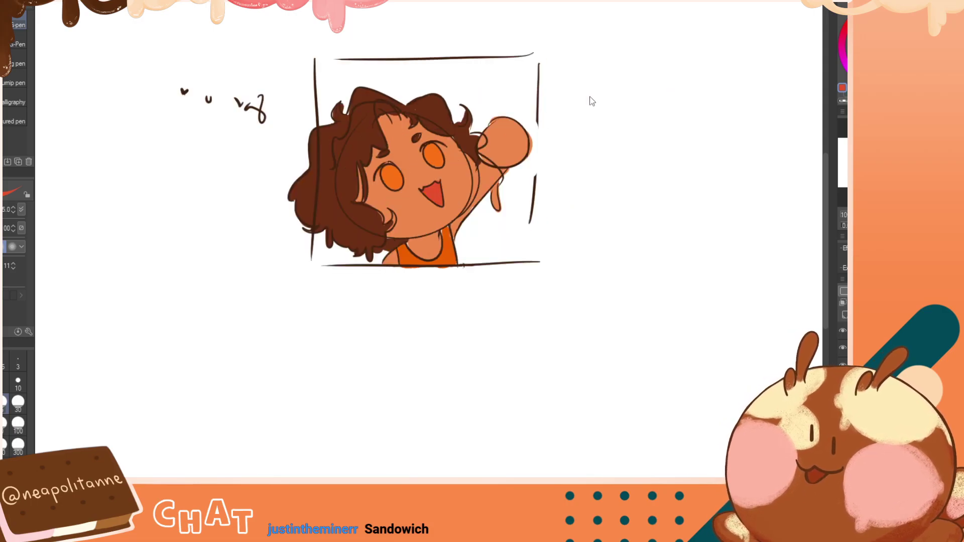
key(h)
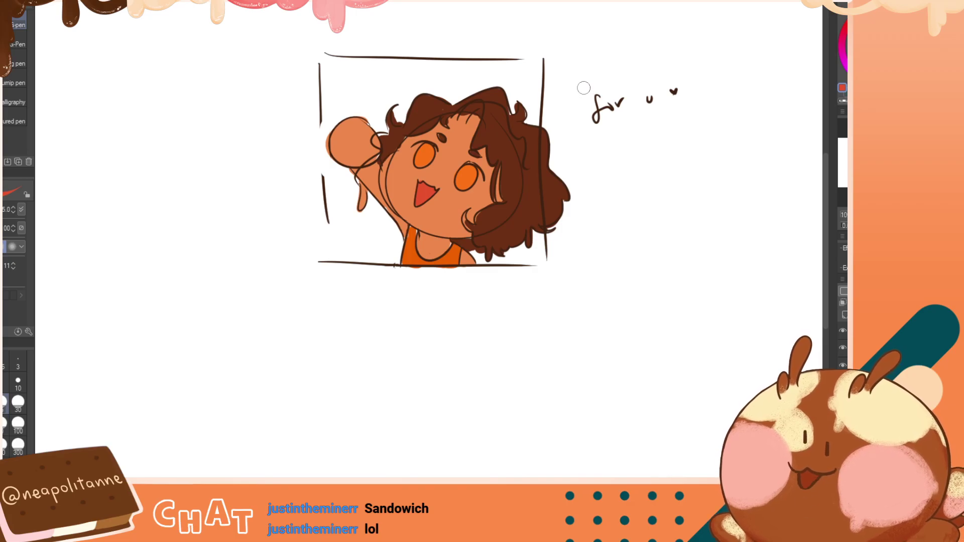
key(h)
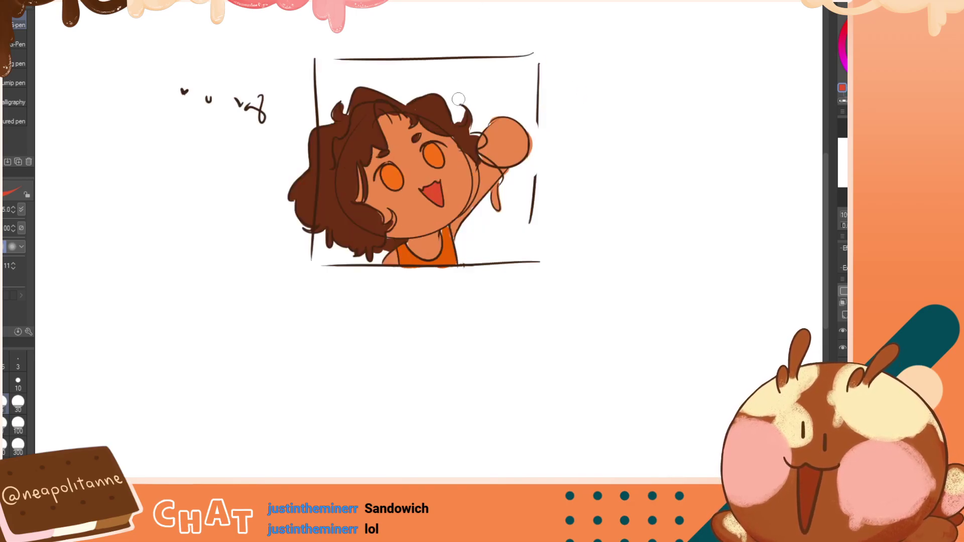
key(h)
key(h)
key(h)
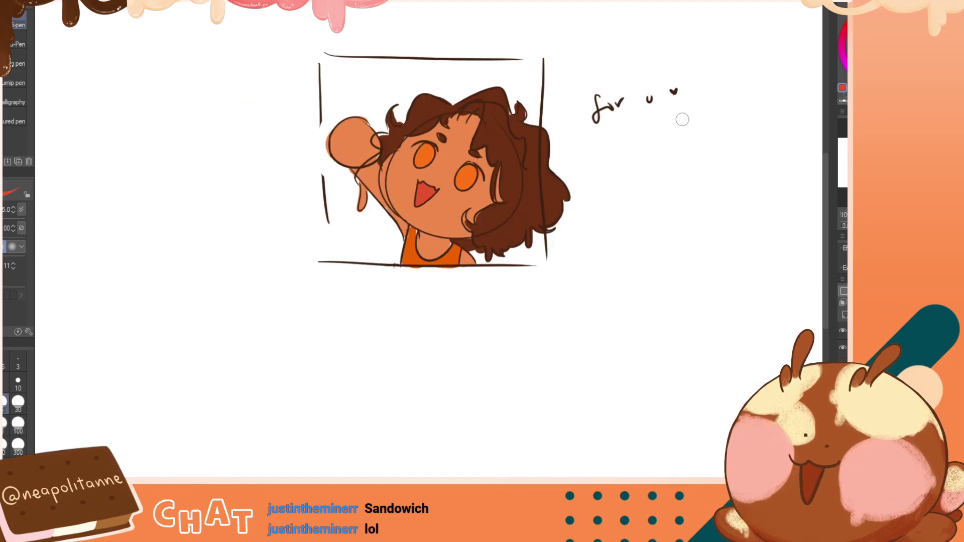
key(h)
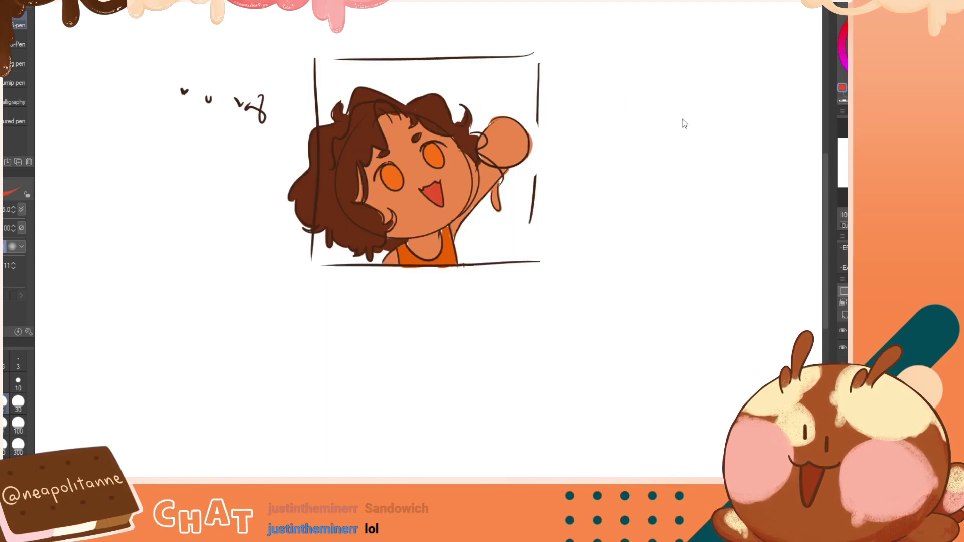
key(h)
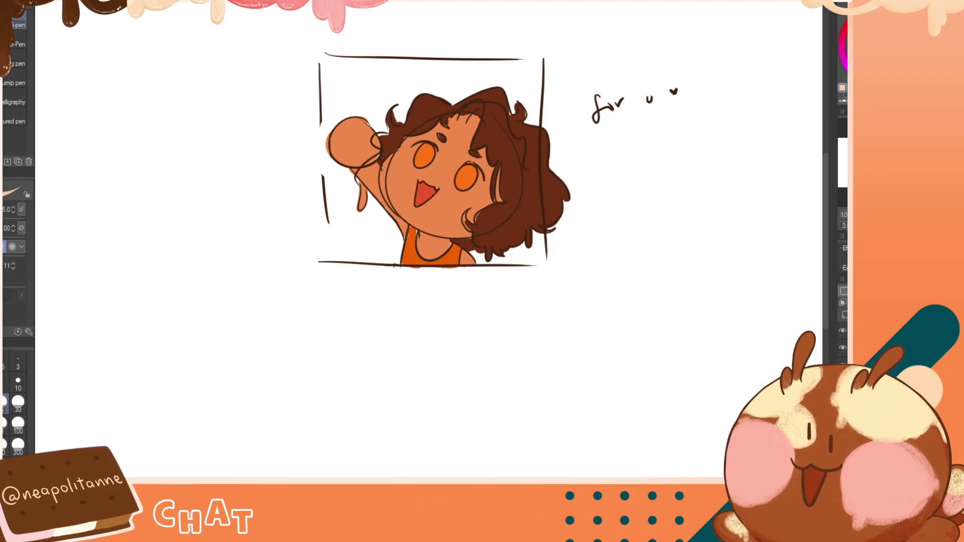
Adjust the colour to a pale cream and paint the hair tuft above the forehead, redoing the first strokes
drag(445, 111, 431, 104)
click(877, 23)
key(ctrl+z)
mouse_move(448, 101)
mouse_down()
mouse_move(427, 103)
mouse_move(416, 120)
mouse_move(443, 108)
mouse_move(420, 120)
mouse_up()
key(ctrl+z)
key(h)
key(h)
key(ctrl+z)
key(h)
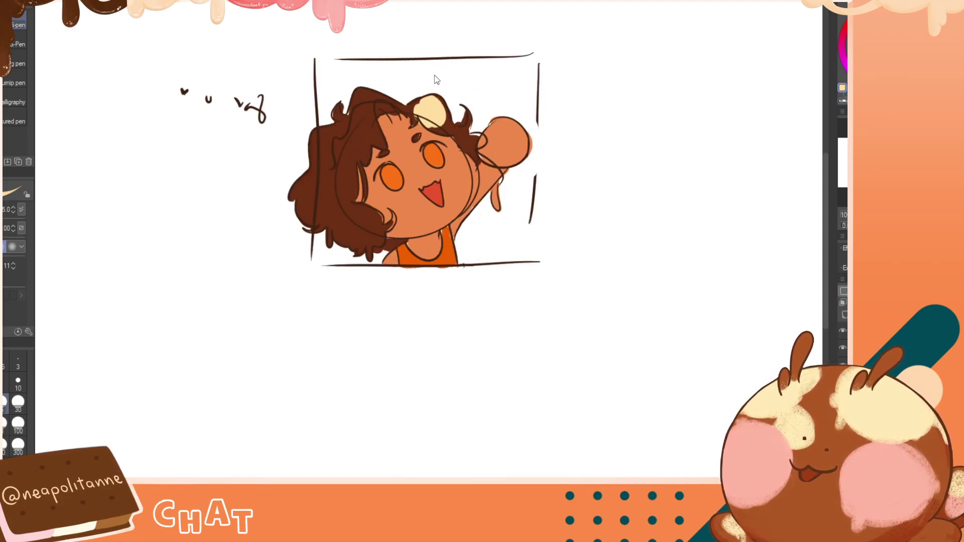
key(h)
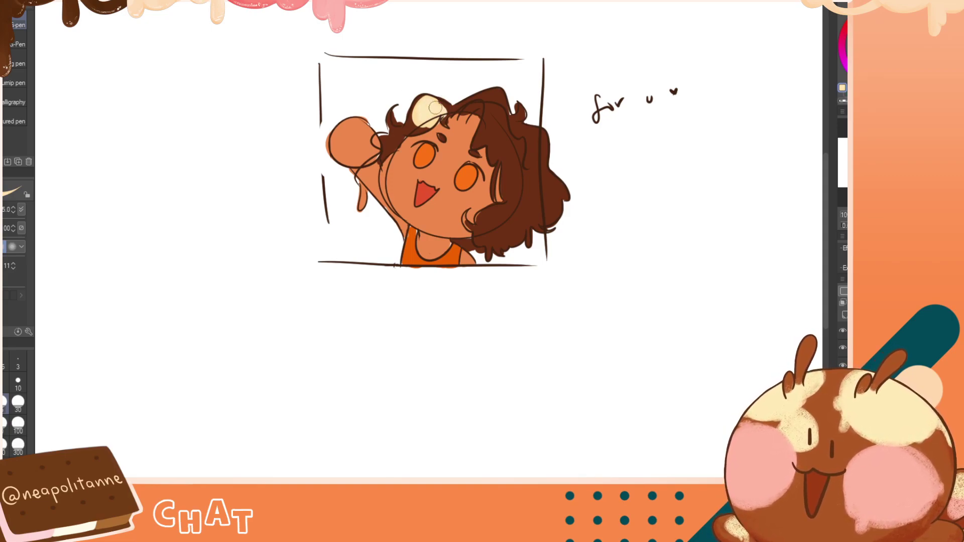
Extend the cream fill across the rest of the tuft, down to the forehead hairline
mouse_move(428, 103)
mouse_down()
mouse_move(413, 117)
mouse_move(439, 115)
mouse_move(420, 133)
mouse_move(420, 115)
mouse_up()
key(h)
key(h)
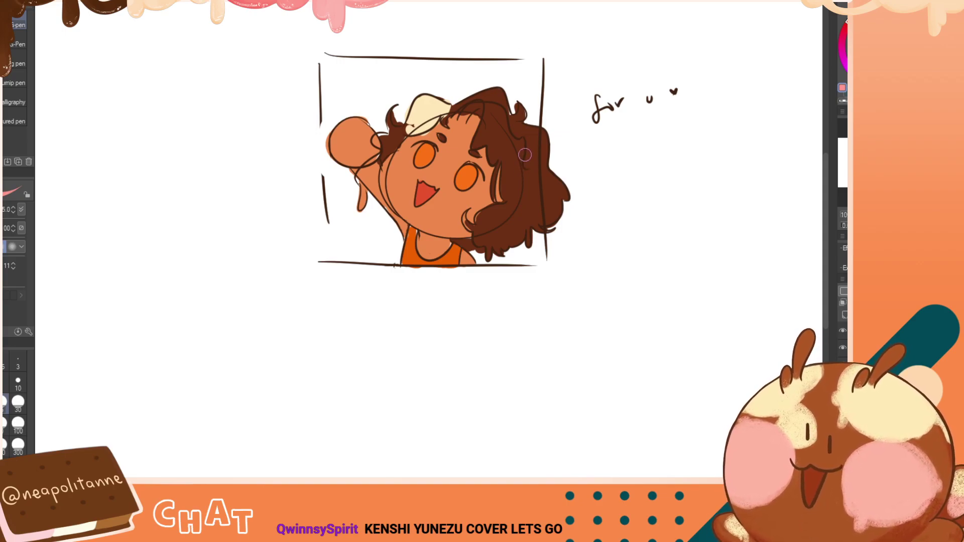
Paint a pink section on the outer back hair at the frame line and extend it along the lower curl's edge
mouse_move(530, 144)
mouse_down()
mouse_move(527, 166)
mouse_move(543, 151)
mouse_move(538, 135)
mouse_up()
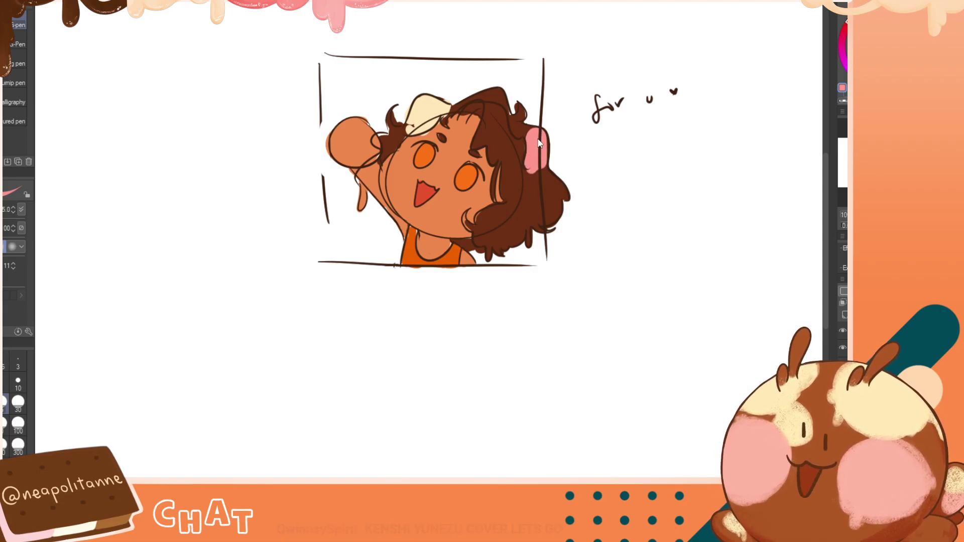
key(ctrl+z)
key(h)
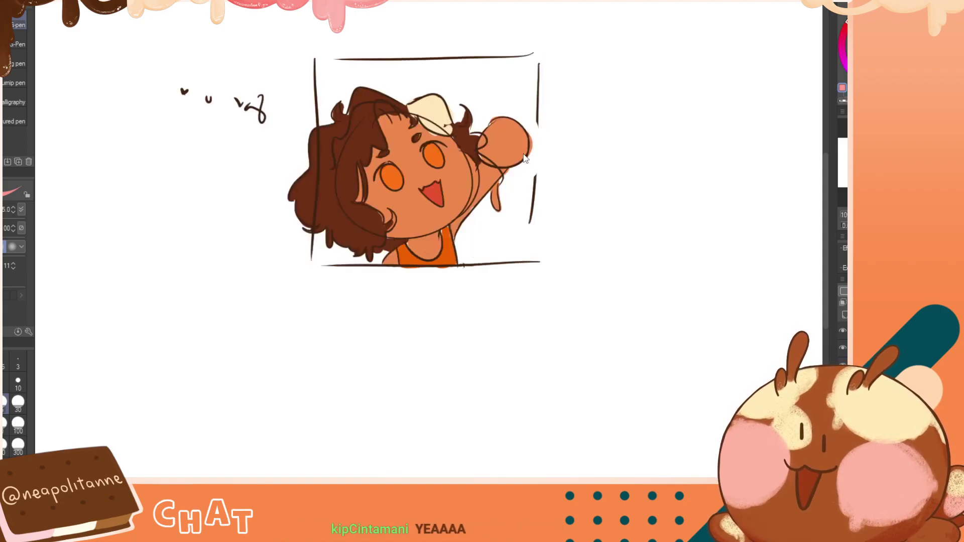
key(h)
mouse_move(527, 151)
mouse_down()
mouse_move(538, 169)
mouse_move(545, 151)
mouse_move(532, 140)
mouse_move(544, 147)
mouse_up()
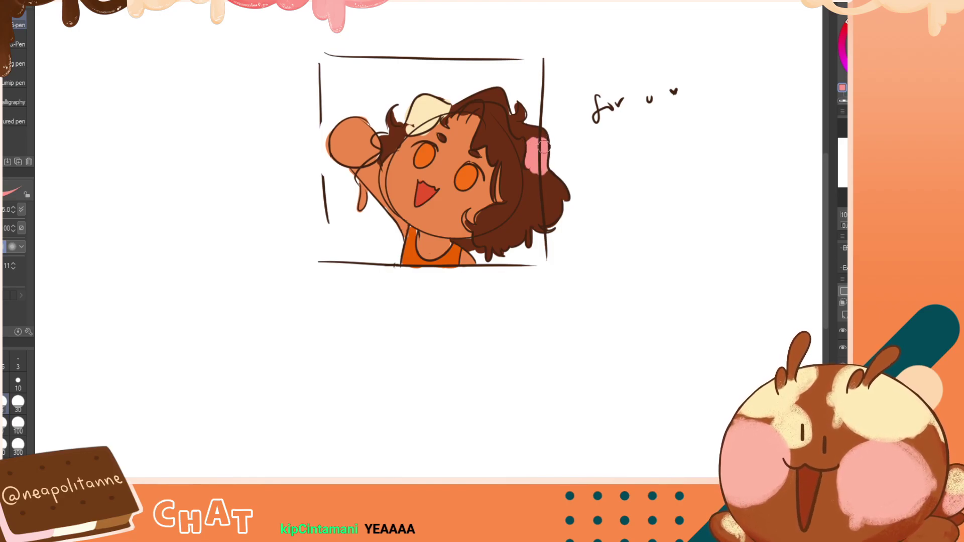
key(h)
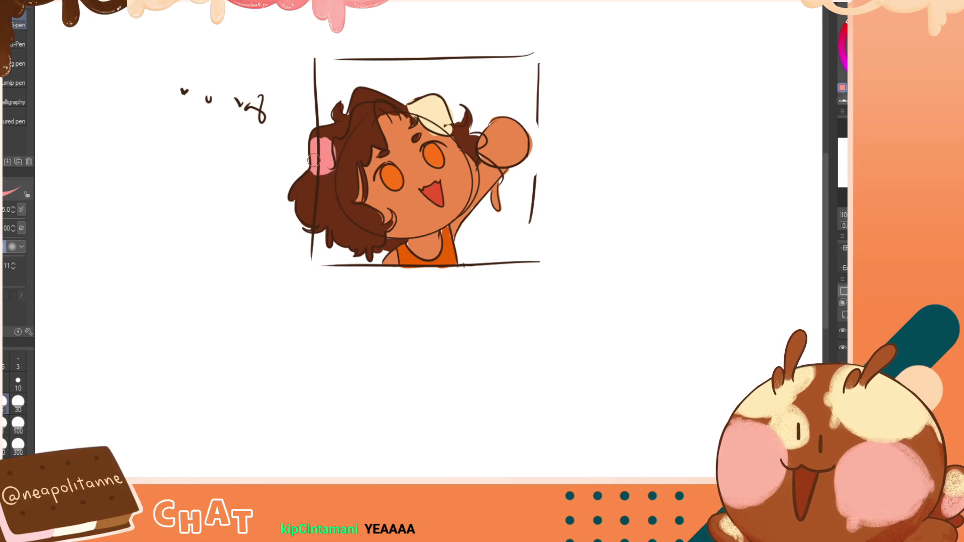
key(h)
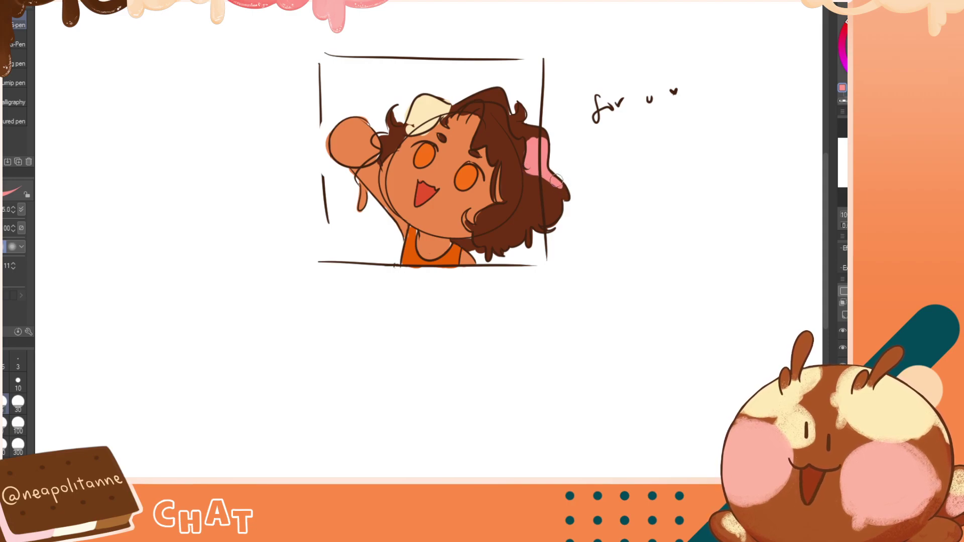
drag(530, 170, 557, 176)
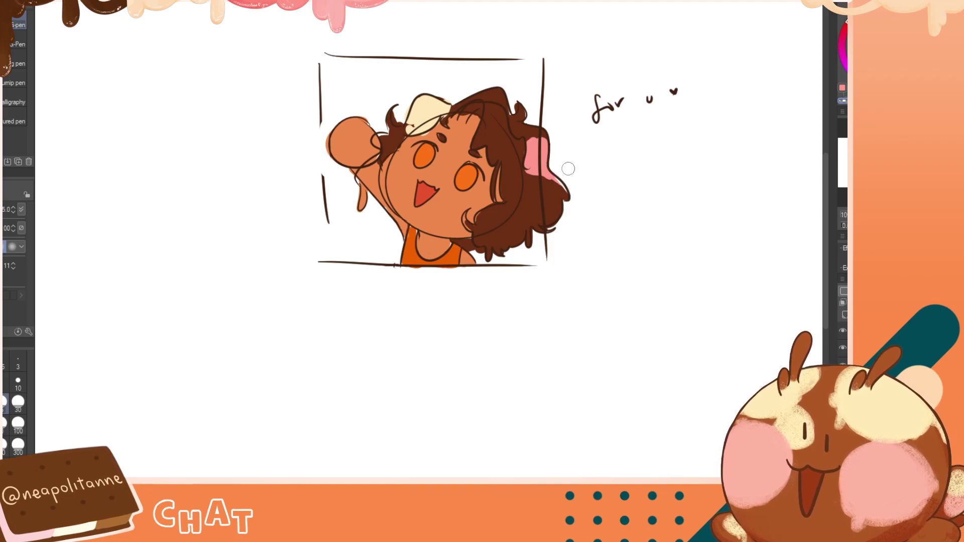
Examine how the coloured character reads at several sizes, both normal and mirrored
key(ctrl+minus)
key(ctrl+minus)
key(ctrl+minus)
key(ctrl+minus)
key(ctrl+minus)
key(ctrl+minus)
key(ctrl+minus)
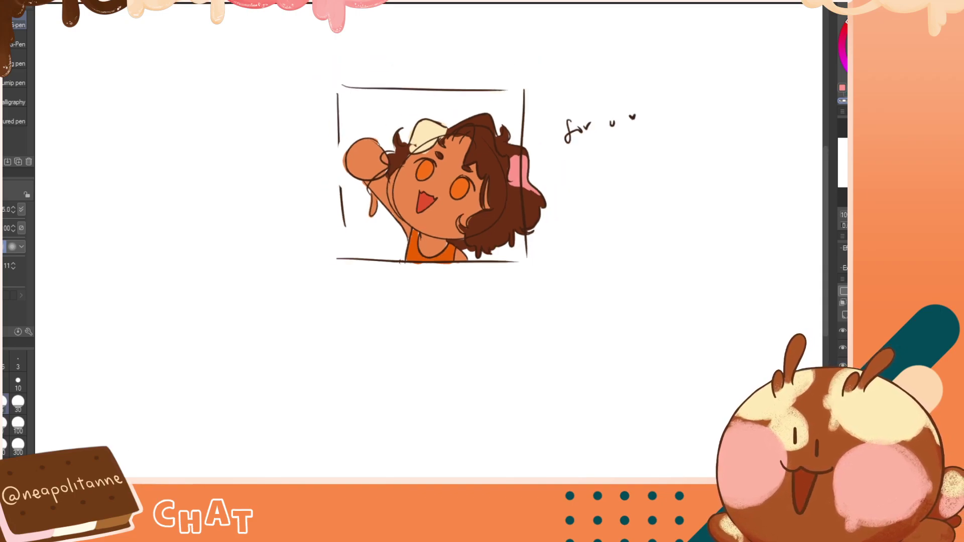
key(h)
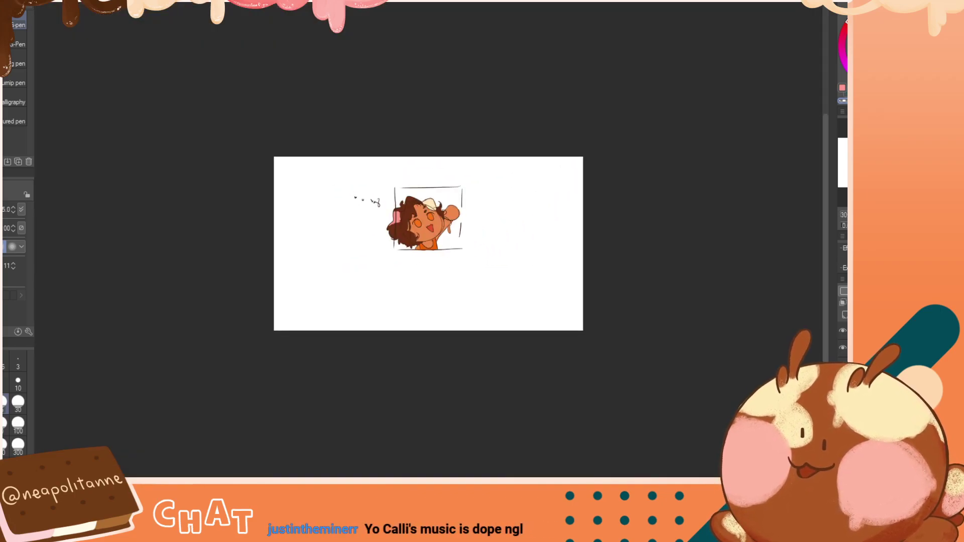
key(h)
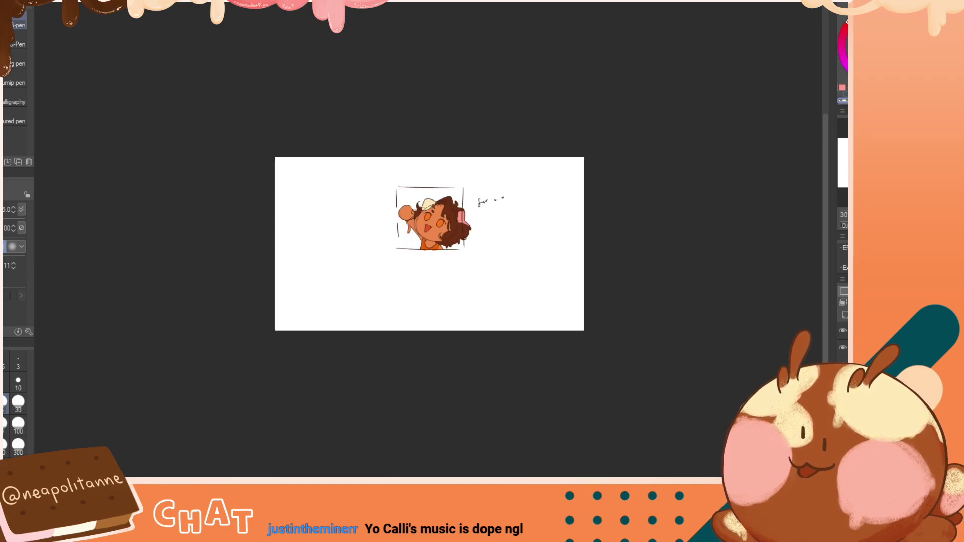
key(ctrl+minus)
key(ctrl+minus)
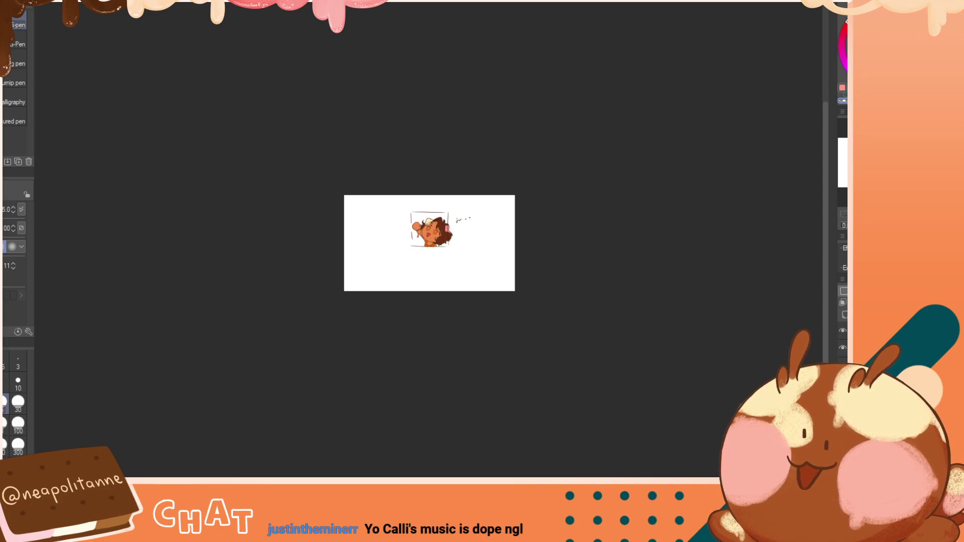
key(ctrl+plus)
key(ctrl+plus)
key(ctrl+plus)
key(ctrl+plus)
key(ctrl+plus)
key(ctrl+plus)
key(ctrl+plus)
key(ctrl+plus)
key(ctrl+plus)
key(ctrl+plus)
key(ctrl+minus)
key(ctrl+minus)
key(ctrl+minus)
key(ctrl+minus)
key(ctrl+minus)
key(ctrl+minus)
key(ctrl+minus)
key(ctrl+minus)
key(ctrl+minus)
key(ctrl+plus)
key(ctrl+plus)
key(ctrl+plus)
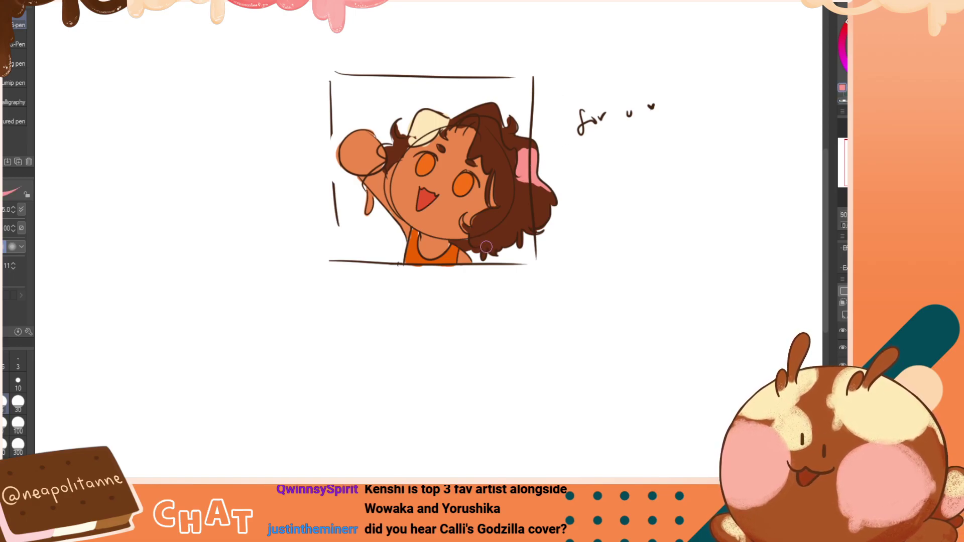
Set the brush size to 10 and paint a thin pink streak across the lower curl beside the cheek, redrawing it as needed
click(18, 383)
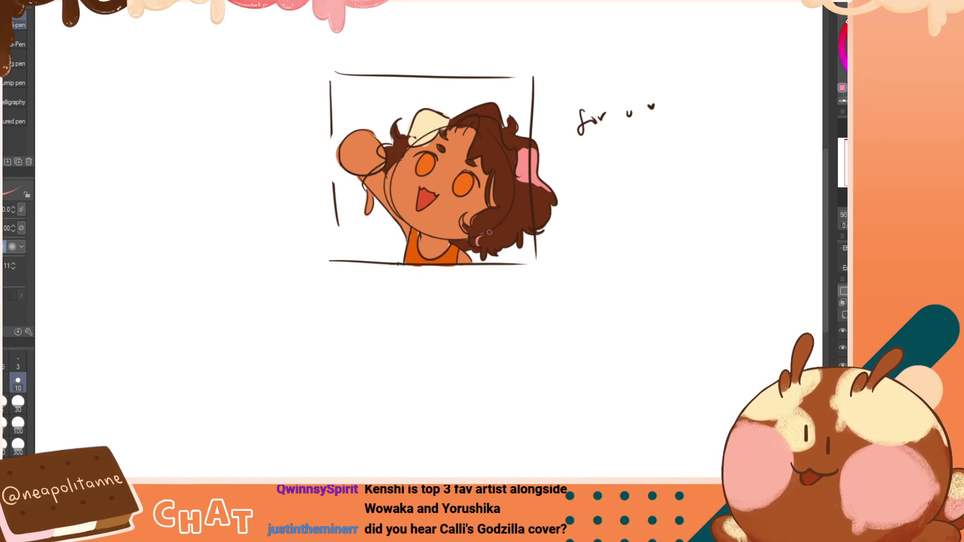
mouse_move(478, 244)
mouse_down()
mouse_move(505, 217)
mouse_move(486, 246)
mouse_move(493, 231)
mouse_move(484, 246)
mouse_move(514, 225)
mouse_up()
key(ctrl+z)
key(ctrl+z)
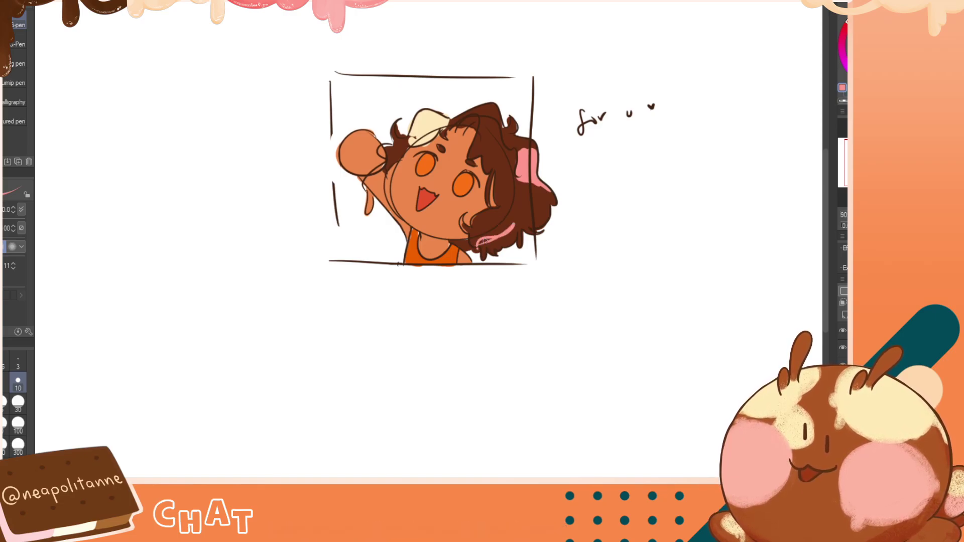
key(h)
key(ctrl+z)
mouse_move(355, 225)
mouse_down()
mouse_move(384, 248)
mouse_move(379, 238)
mouse_up()
key(ctrl+z)
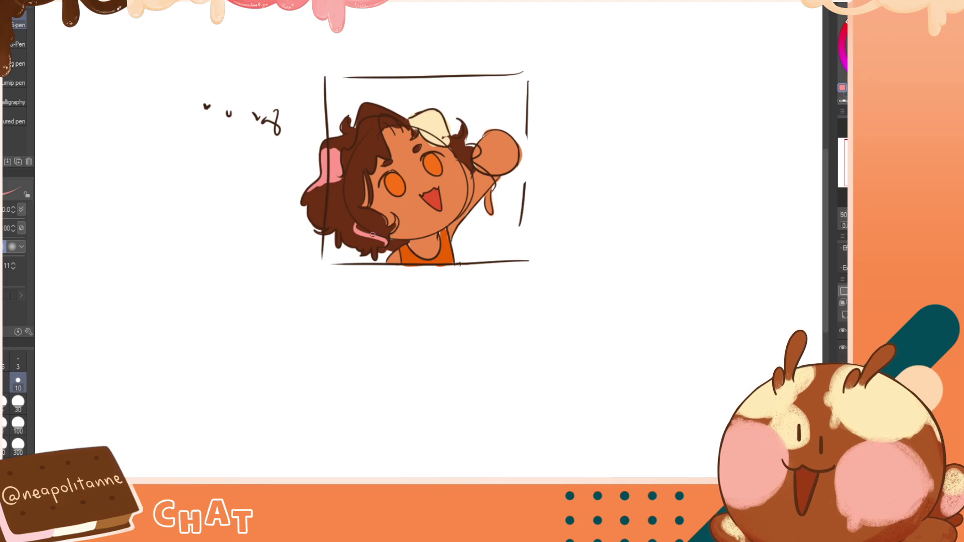
key(h)
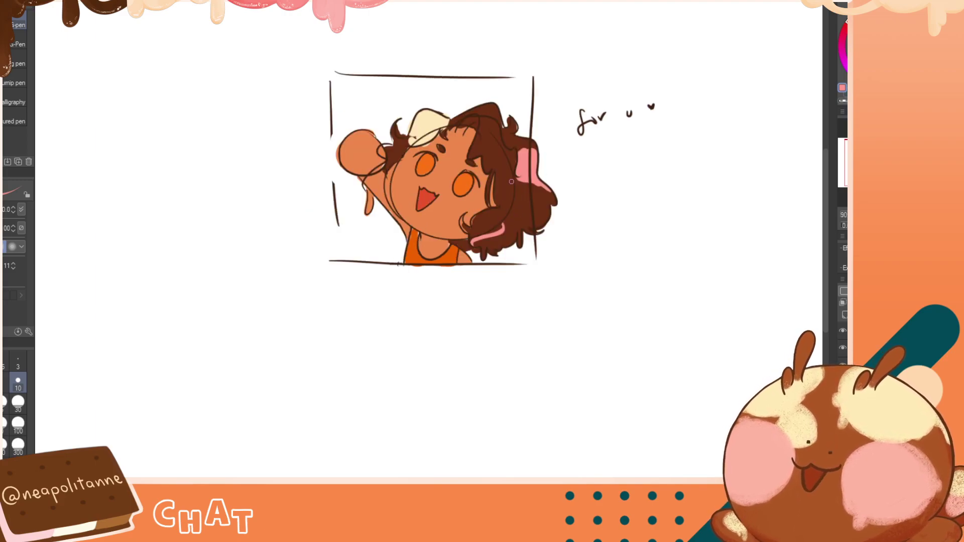
Sample the tuft's cream and paint a wavy cream streak in the back hair between the two pink areas
alt+click(431, 126)
drag(512, 204, 528, 225)
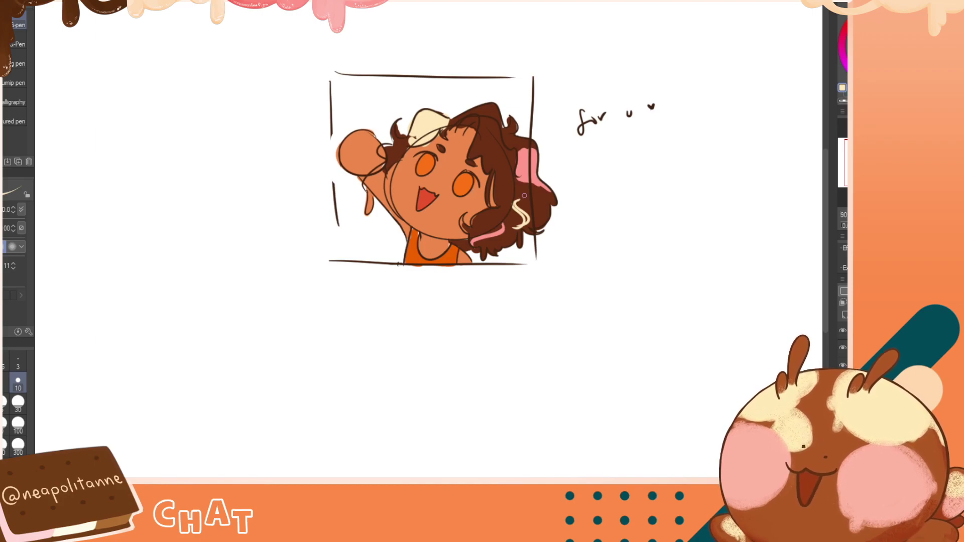
Try another cream stroke beside the wavy back-hair streak and undo the extra strokes, keeping one strand
drag(518, 201, 522, 225)
key(ctrl+z)
key(ctrl+z)
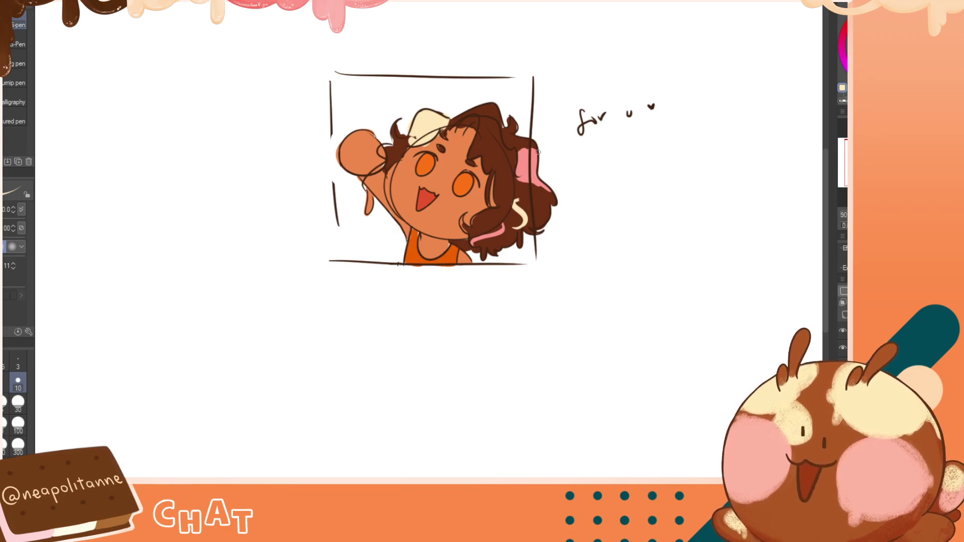
alt+click(540, 213)
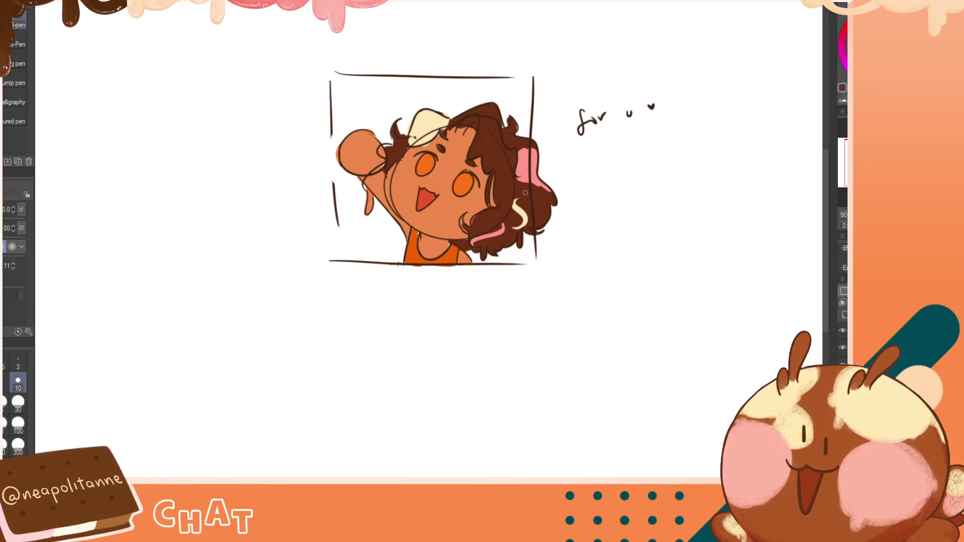
key(x)
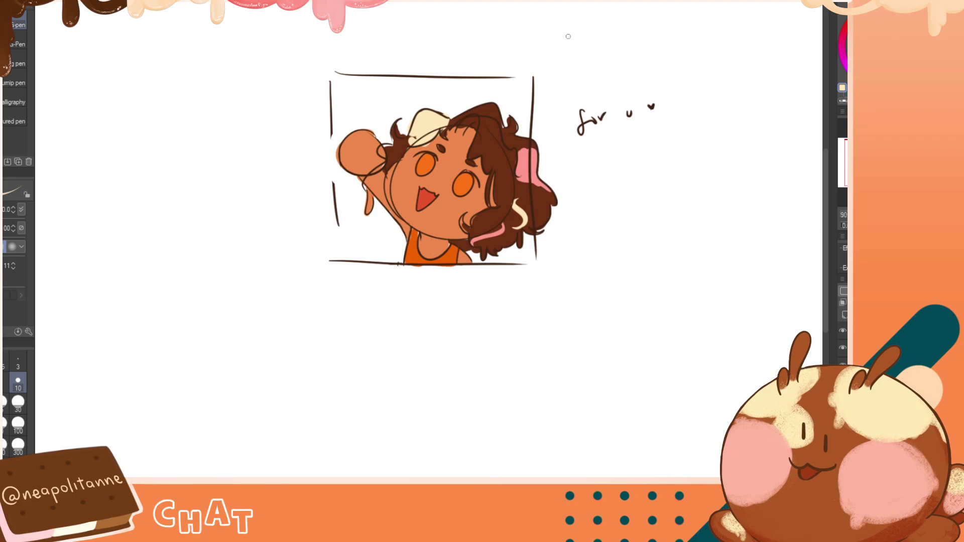
Sample the back hair's pink and paint a pink streak down the brown bang beside the forehead, redrawing it as needed
alt+click(526, 156)
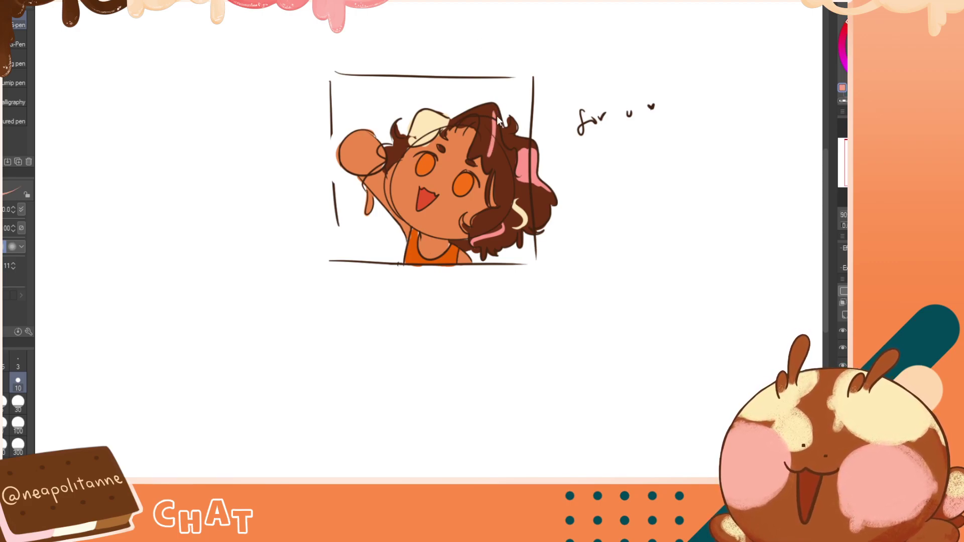
mouse_move(492, 120)
mouse_down()
mouse_move(486, 171)
mouse_move(493, 122)
mouse_move(505, 156)
mouse_move(493, 121)
mouse_move(489, 171)
mouse_up()
key(ctrl+z)
drag(493, 120, 488, 172)
drag(490, 122, 490, 171)
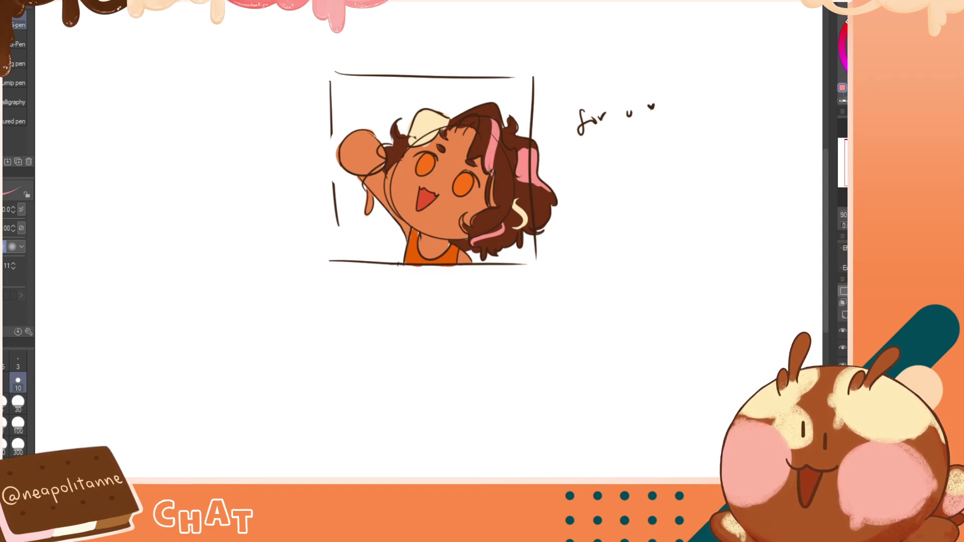
Sample the tuft's cream and paint a thin cream streak along the pink bang streak, redrawing it until it fits
alt+click(426, 122)
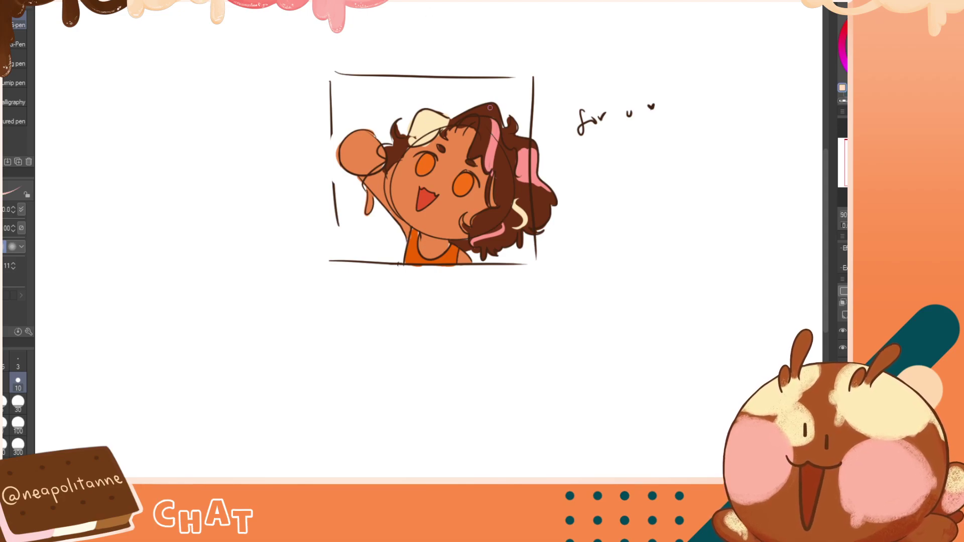
drag(491, 120, 486, 164)
key(ctrl+z)
drag(490, 116, 485, 161)
alt+click(491, 126)
key(ctrl+z)
drag(490, 117, 485, 162)
key(ctrl+z)
drag(490, 117, 485, 162)
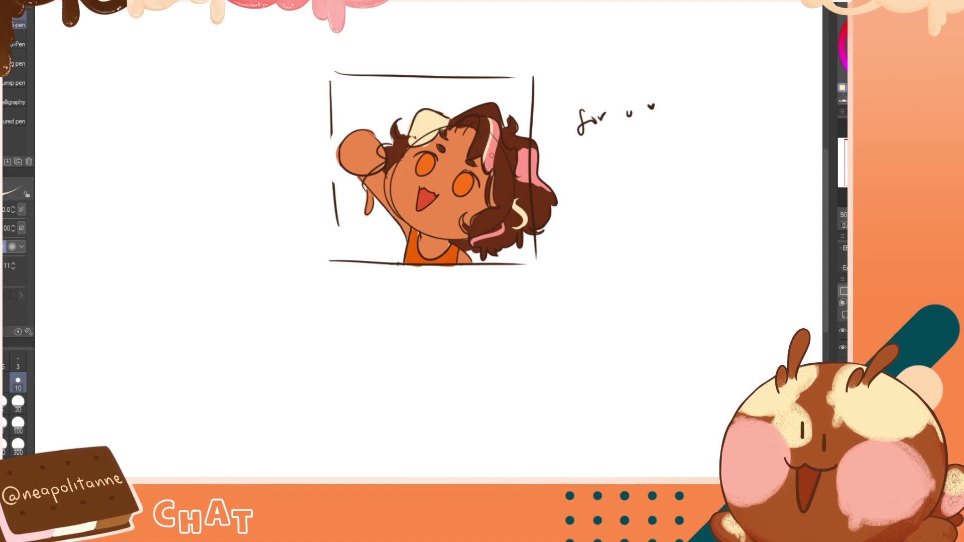
Widen the bang's cream streak along the pink streak's forehead side and check the hair accents mirrored
drag(488, 118, 480, 161)
drag(488, 119, 480, 156)
key(ctrl+z)
drag(487, 117, 480, 157)
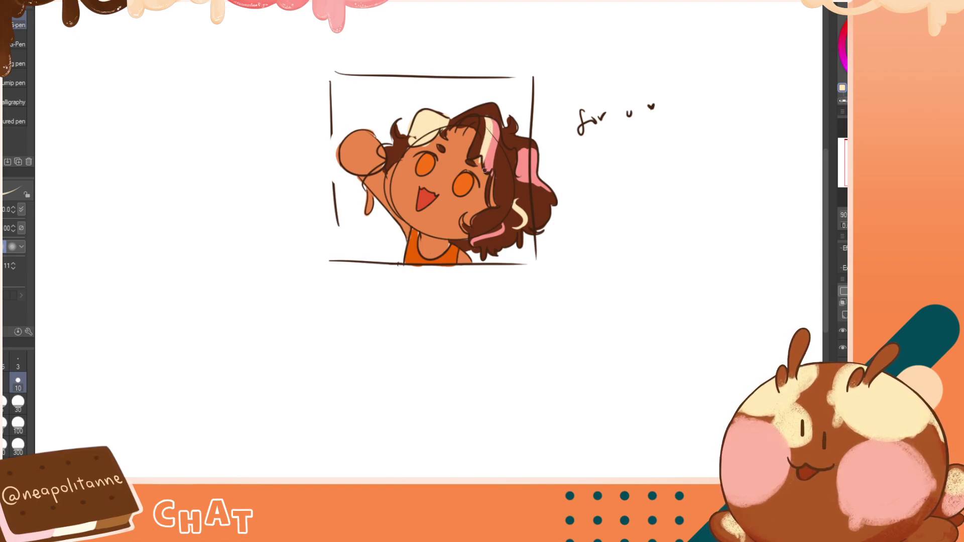
key(h)
key(h)
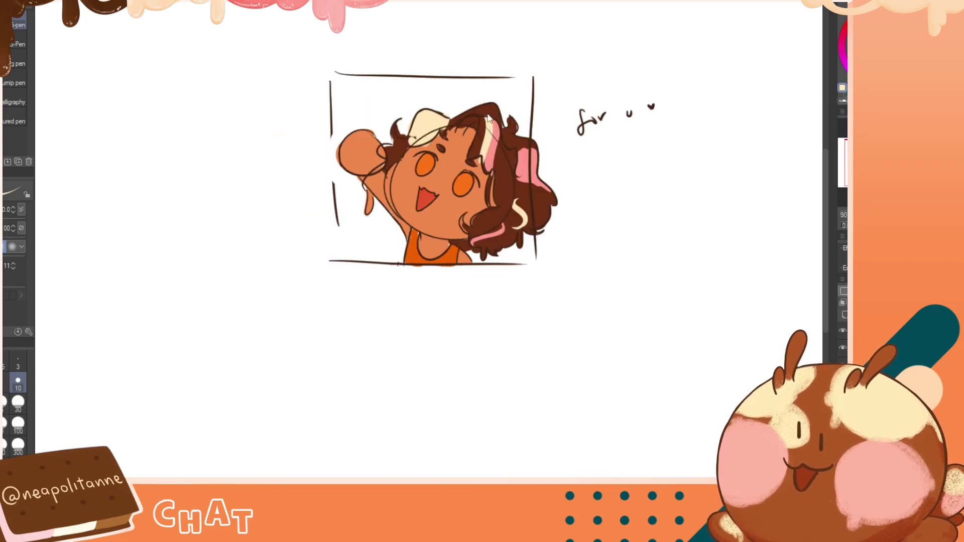
key(h)
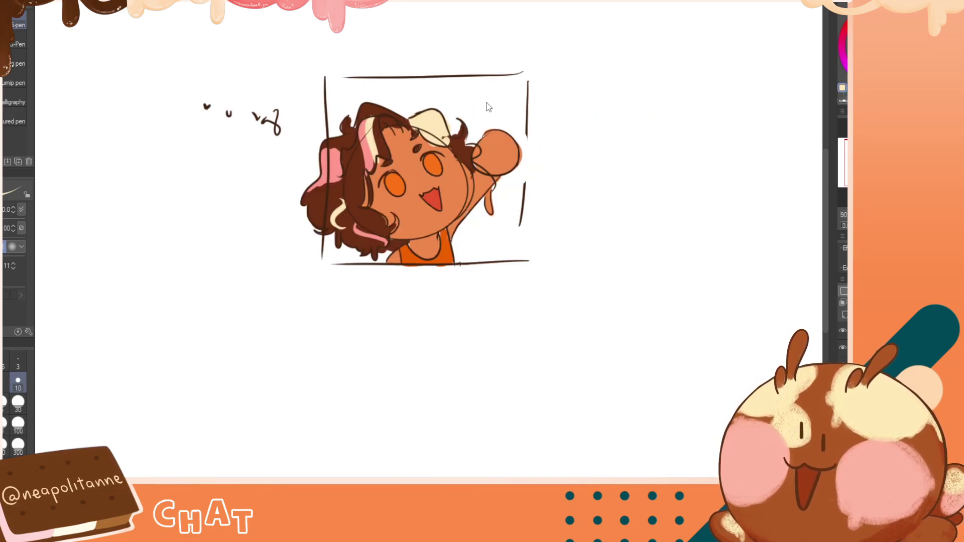
key(h)
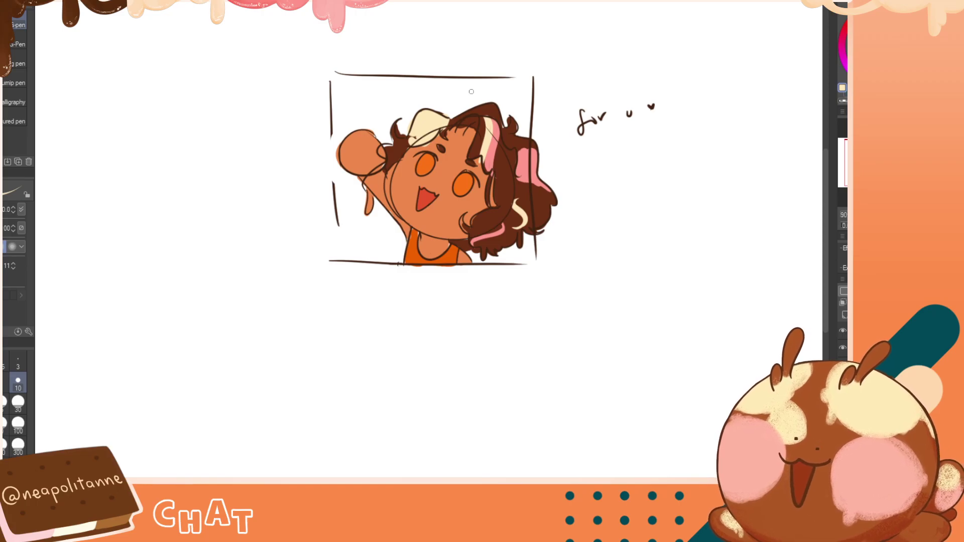
key(h)
key(h)
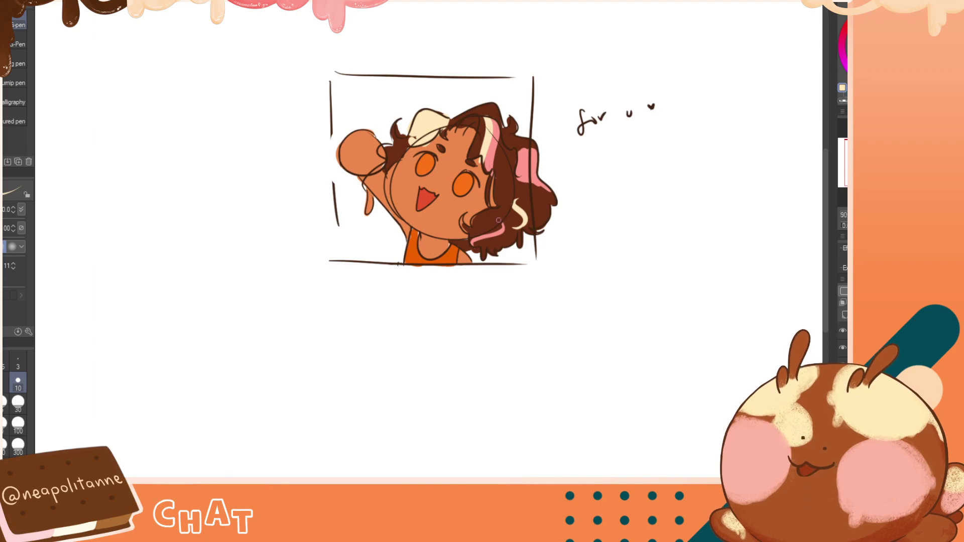
Sample the eye's orange and paint horizontal stripes across the tank top
alt+click(465, 178)
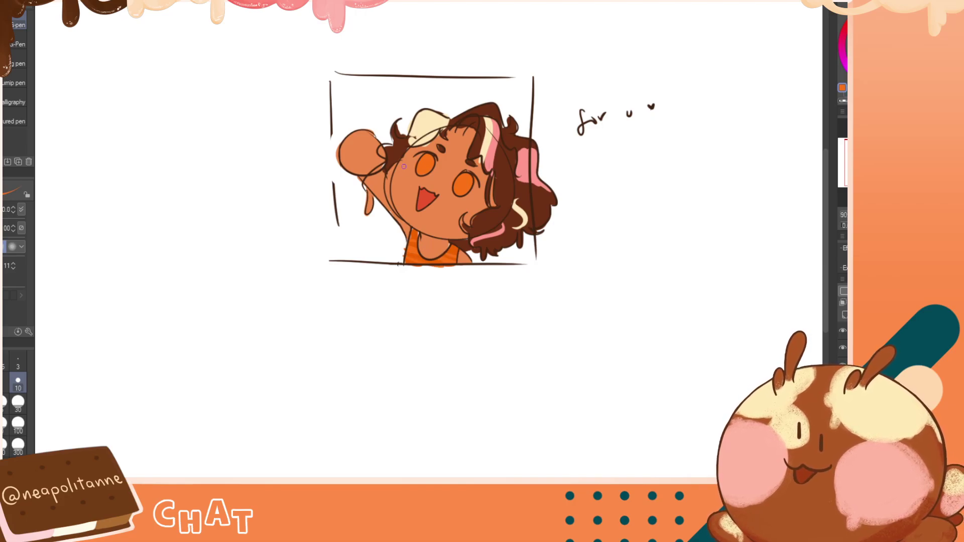
key(h)
key(h)
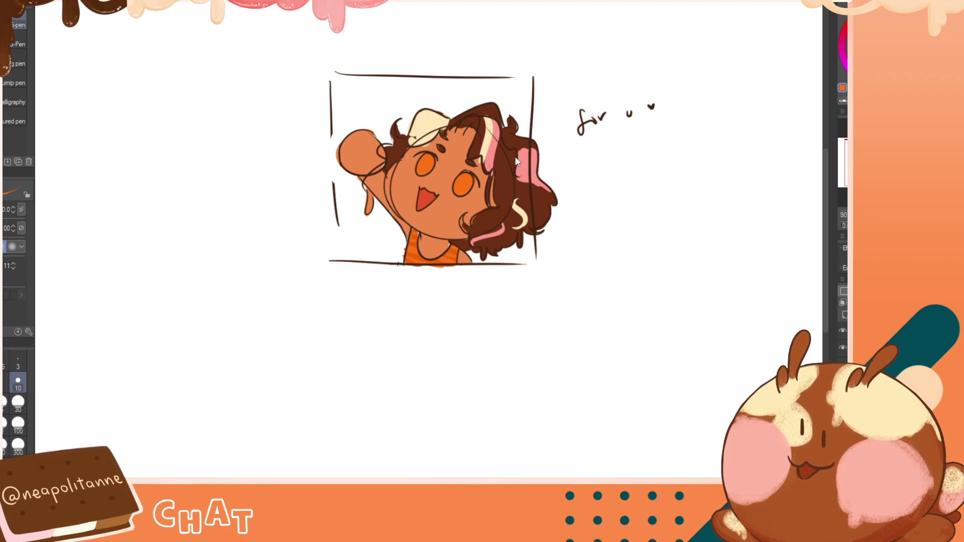
Switch to the transparent colour and clean up stray sketch lines in the brown hair, checking the character mirrored
key(h)
key(c)
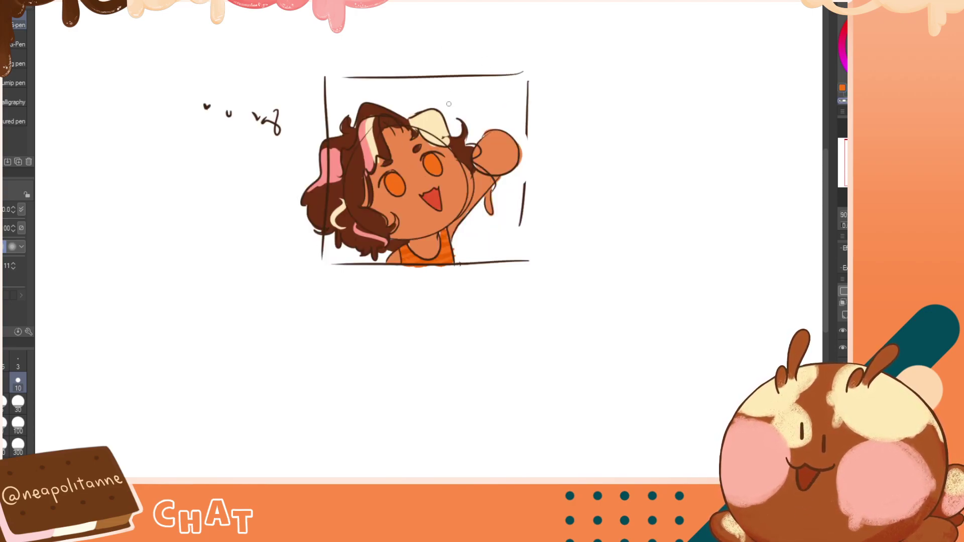
key(h)
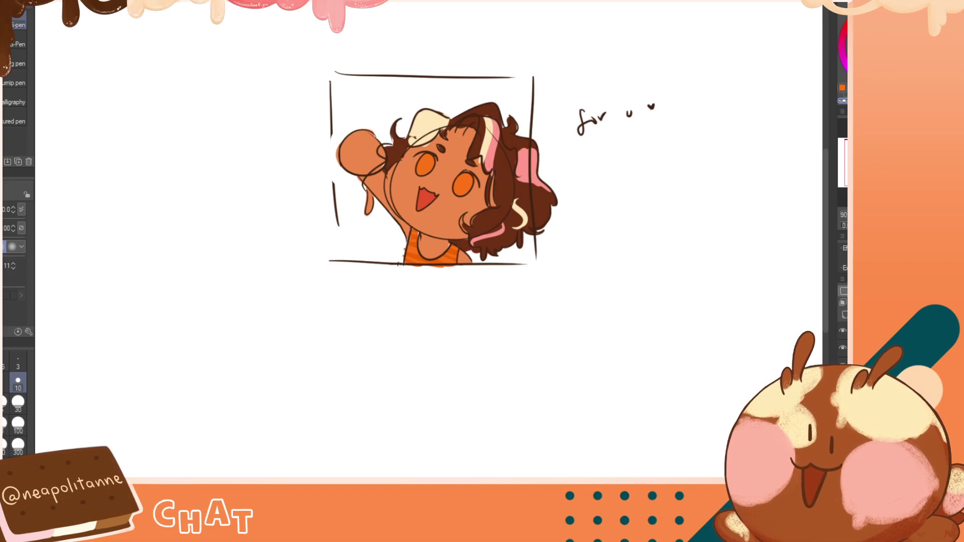
click(842, 332)
click(842, 331)
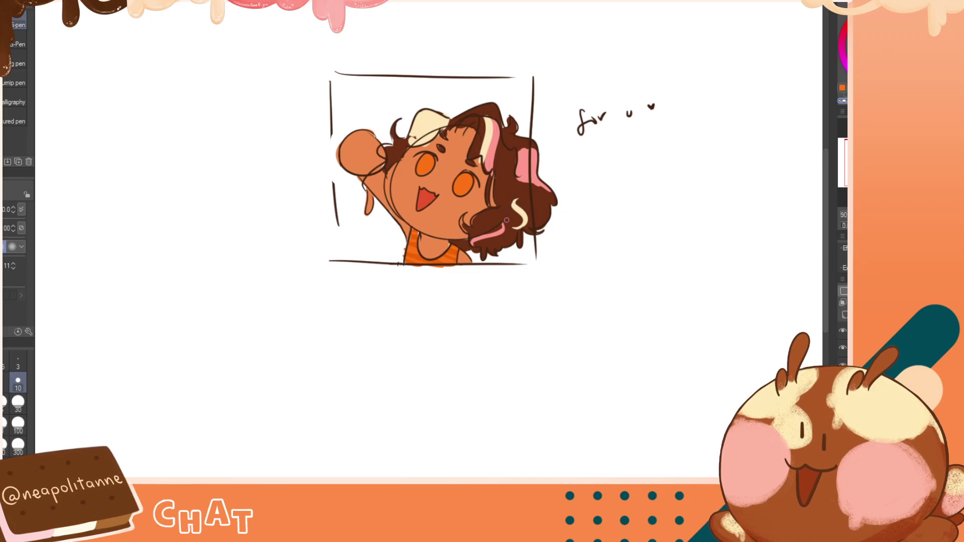
key(h)
key(h)
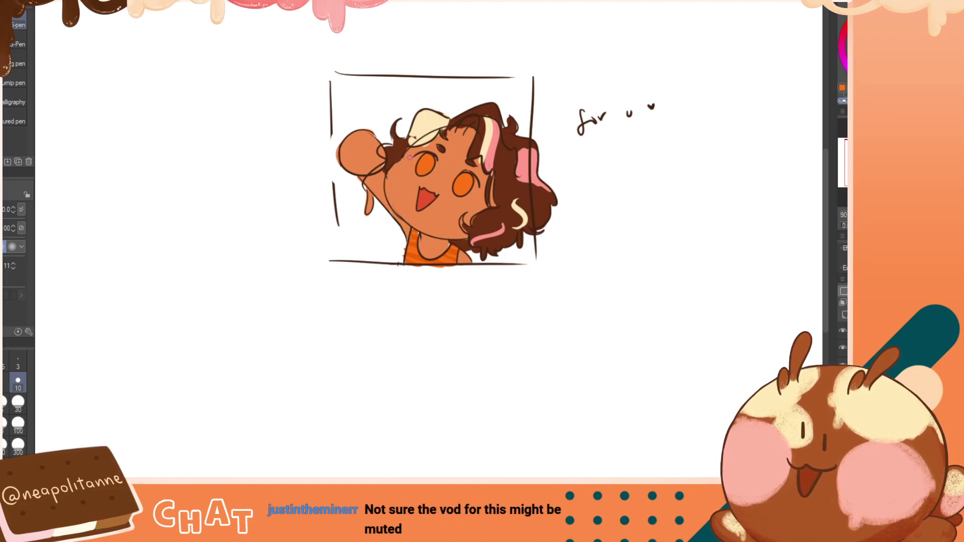
key(h)
key(h)
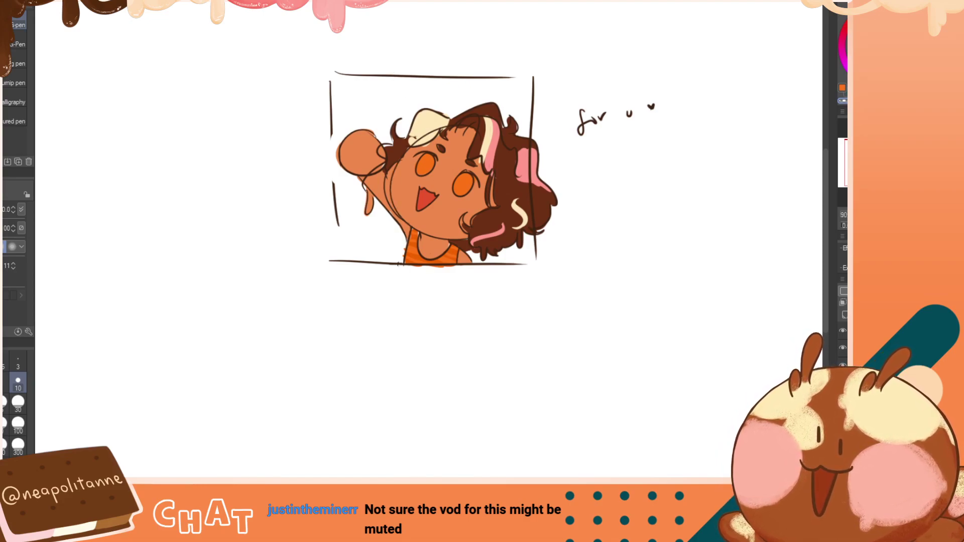
Fade the coloured sketch by lowering its opacity, and sample the dark outline colour from the raised hand
drag(918, 291, 904, 292)
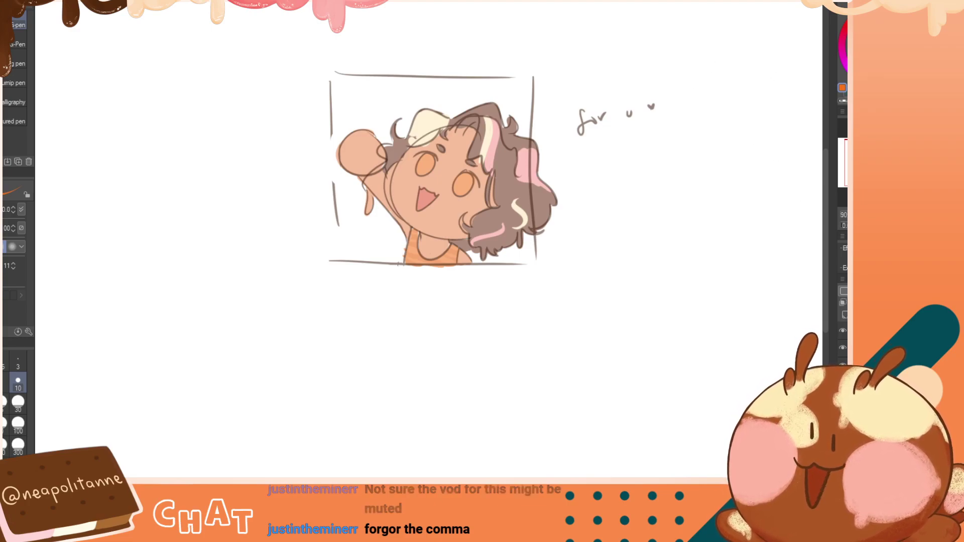
key(ctrl+z)
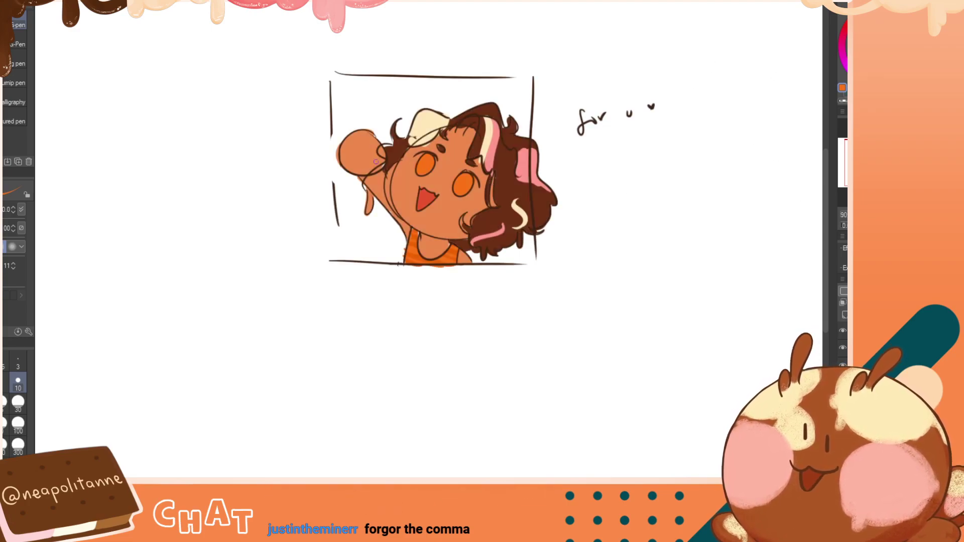
key(ctrl+y)
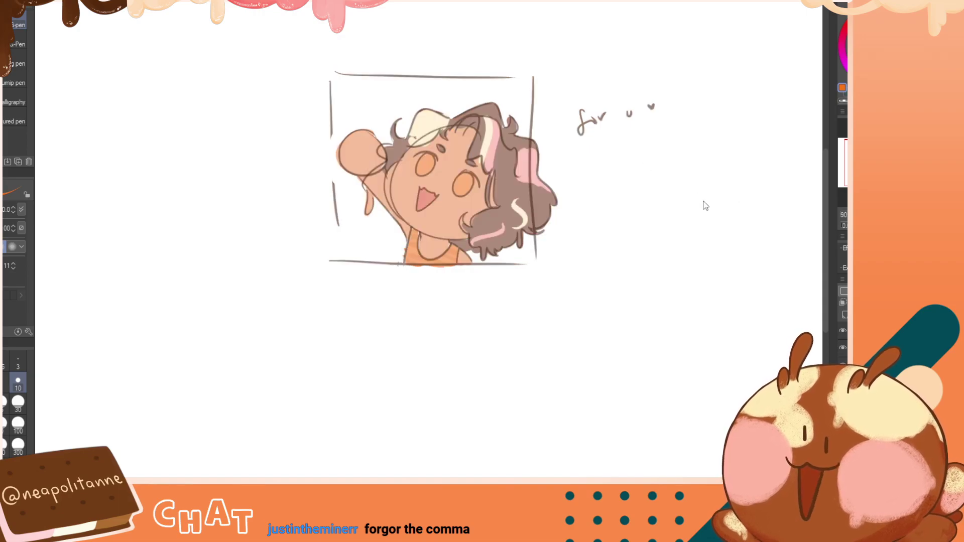
key(ctrl+z)
alt+click(355, 173)
alt+click(355, 174)
alt+click(357, 174)
alt+click(357, 174)
alt+click(359, 171)
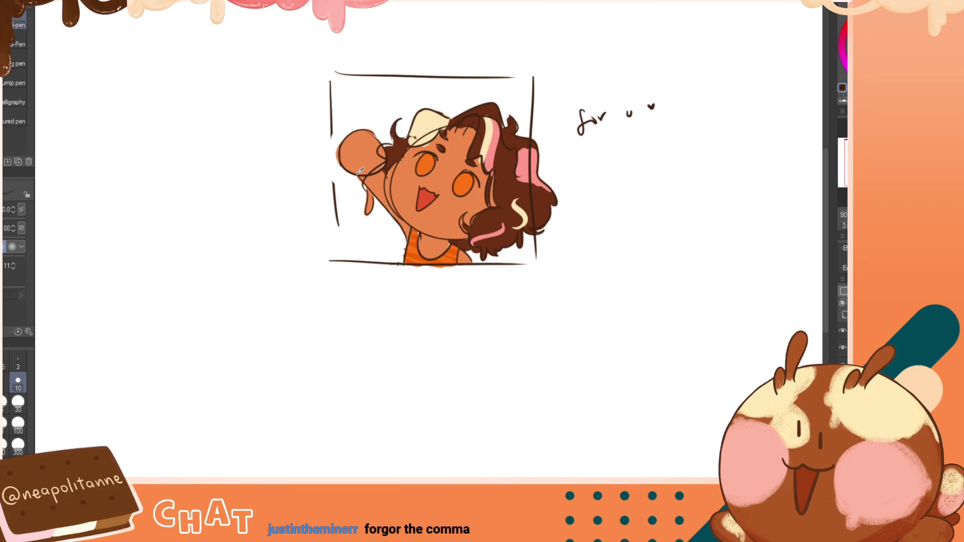
key(ctrl+y)
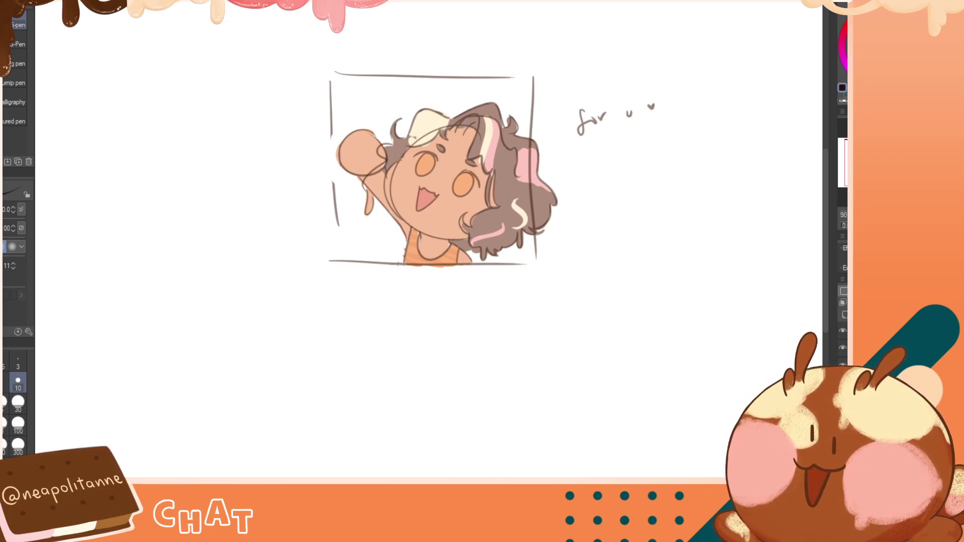
Try sketching a curved bang lock from the hair parting down over the forehead, redrawing it as needed
click(843, 365)
click(843, 365)
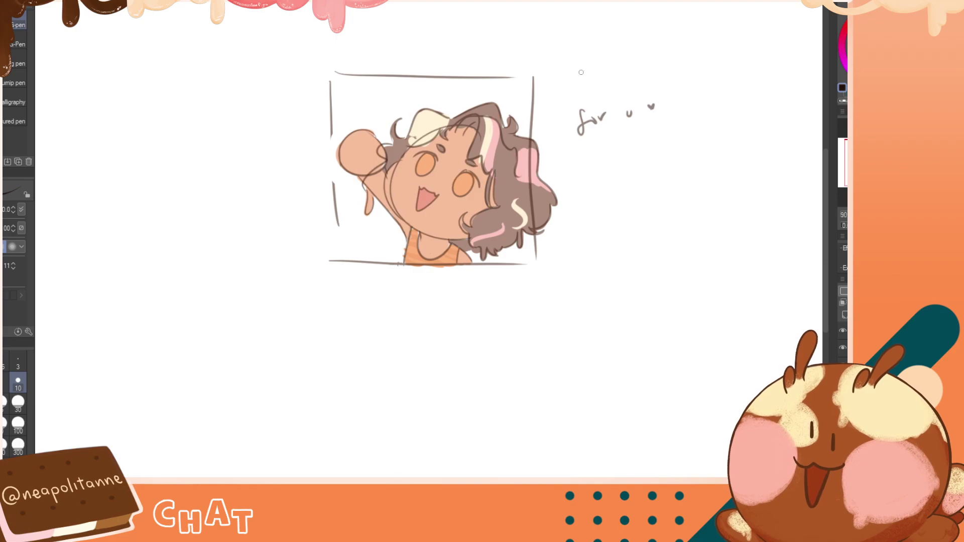
drag(468, 116, 436, 171)
key(ctrl+z)
drag(477, 119, 462, 153)
key(ctrl+z)
drag(478, 118, 450, 170)
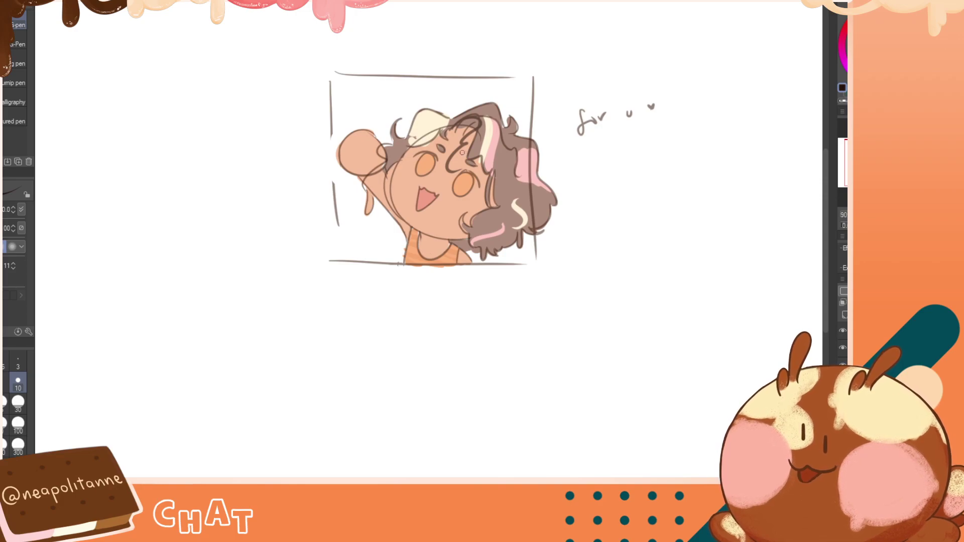
Try alternative bang strokes starting nearer the cream tuft and undo them
mouse_move(469, 118)
mouse_down()
mouse_move(477, 123)
mouse_move(434, 186)
mouse_up()
key(ctrl+z)
drag(451, 129, 447, 177)
key(ctrl+z)
key(ctrl+z)
mouse_move(454, 128)
mouse_down()
mouse_move(481, 126)
mouse_move(451, 141)
mouse_move(458, 150)
mouse_move(470, 115)
mouse_move(452, 130)
mouse_move(472, 131)
mouse_move(442, 166)
mouse_up()
key(ctrl+z)
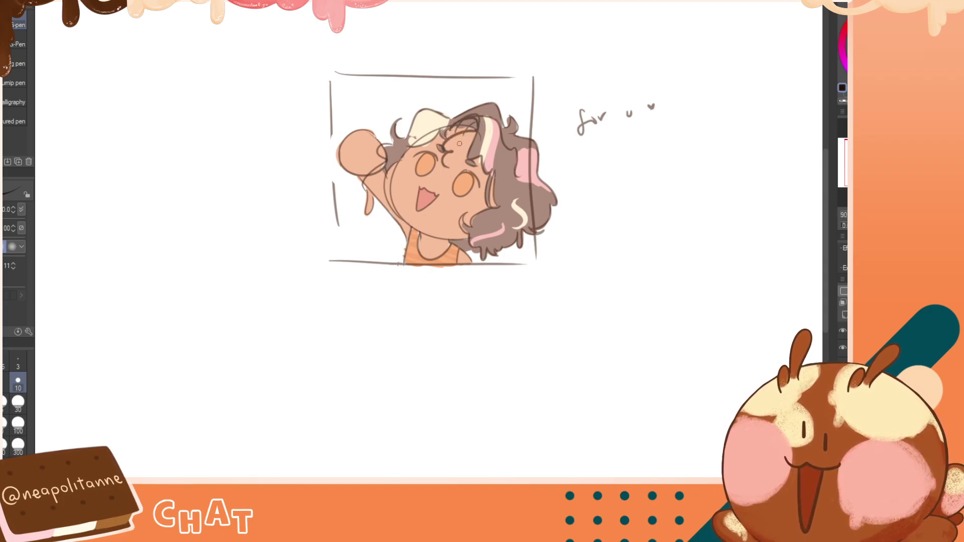
key(ctrl+z)
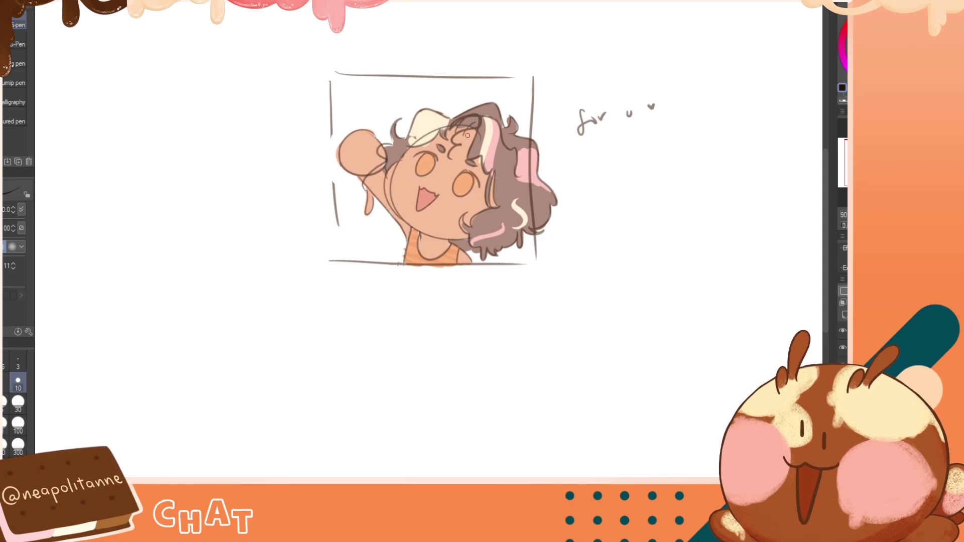
Try further bang strokes between the parting and the brow, and undo the series
drag(476, 117, 442, 156)
key(ctrl+z)
key(ctrl+z)
mouse_move(453, 123)
mouse_down()
mouse_move(480, 124)
mouse_move(451, 157)
mouse_up()
key(ctrl+z)
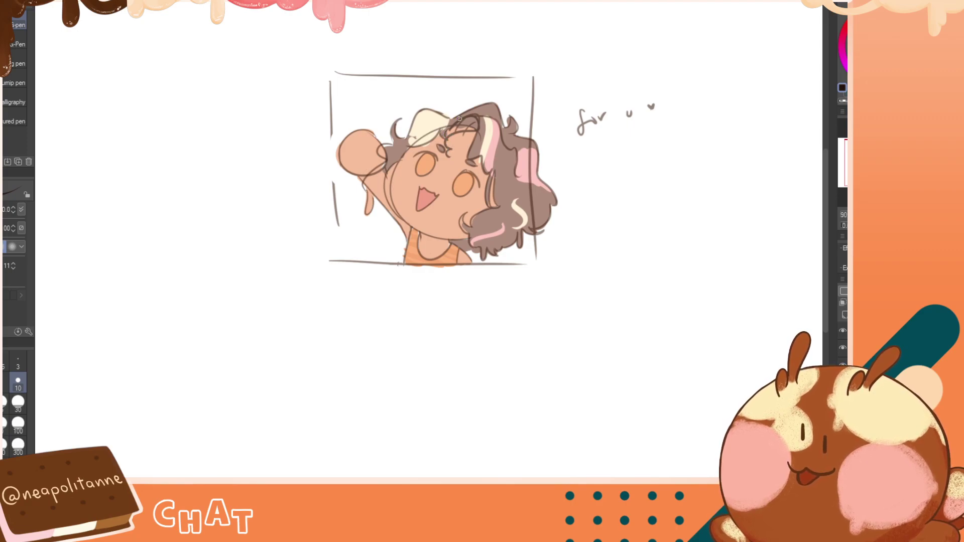
mouse_move(449, 129)
mouse_down()
mouse_move(486, 130)
mouse_move(455, 141)
mouse_move(453, 159)
mouse_move(442, 147)
mouse_move(453, 160)
mouse_move(447, 152)
mouse_move(475, 116)
mouse_move(453, 160)
mouse_move(477, 132)
mouse_move(453, 168)
mouse_up()
key(ctrl+z)
key(ctrl+z)
key(ctrl+z)
key(ctrl+z)
key(ctrl+z)
key(ctrl+z)
key(ctrl+z)
key(ctrl+z)
Try a dark curled bang lock over the brow, compare it mirrored, and undo its last stroke
mouse_move(449, 131)
mouse_down()
mouse_move(469, 121)
mouse_move(443, 160)
mouse_up()
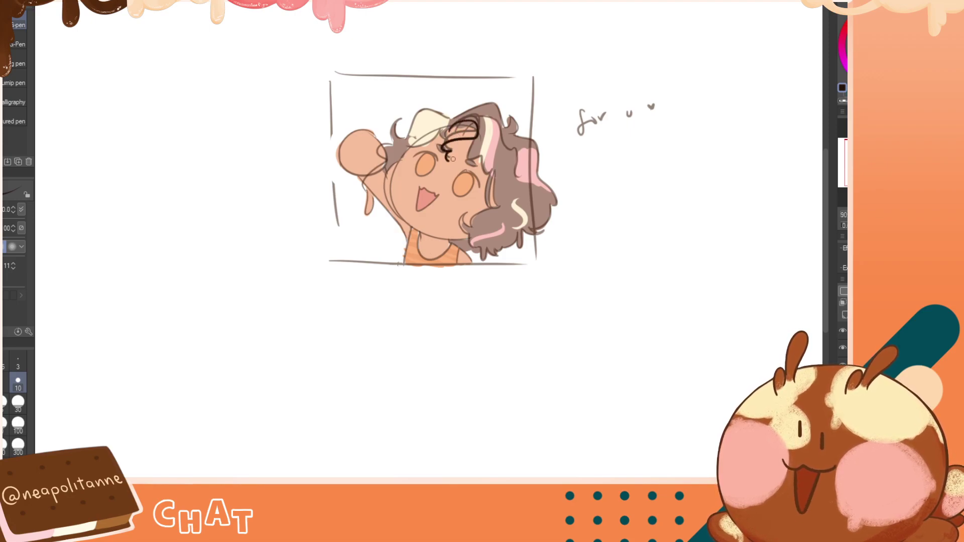
key(h)
key(h)
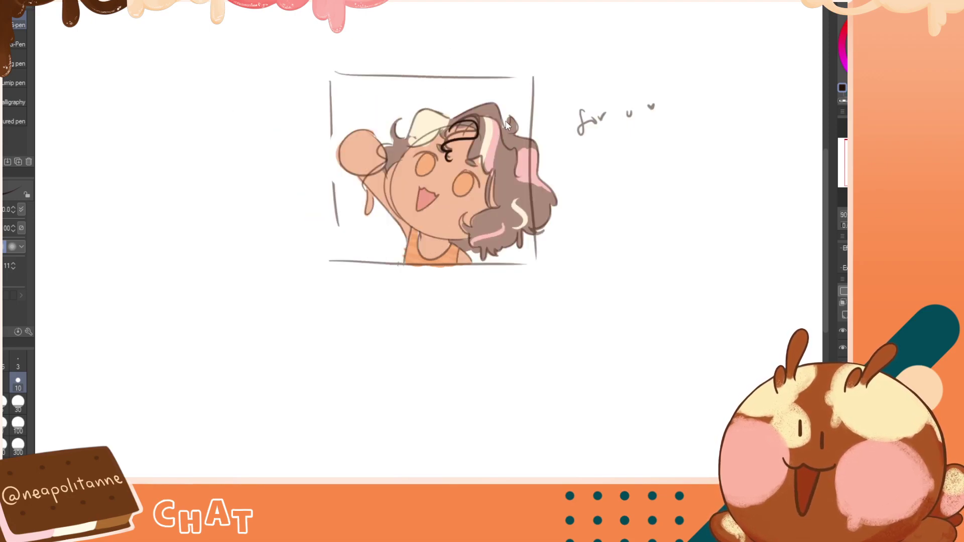
key(ctrl+z)
Try new bang strokes from the hair parting over the brow, compare them mirrored, and undo them
drag(449, 129, 473, 127)
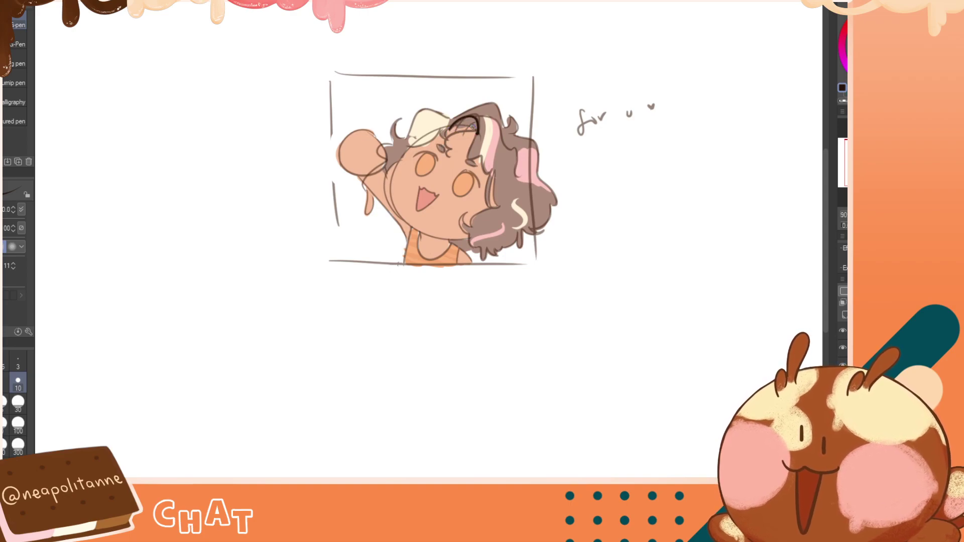
key(h)
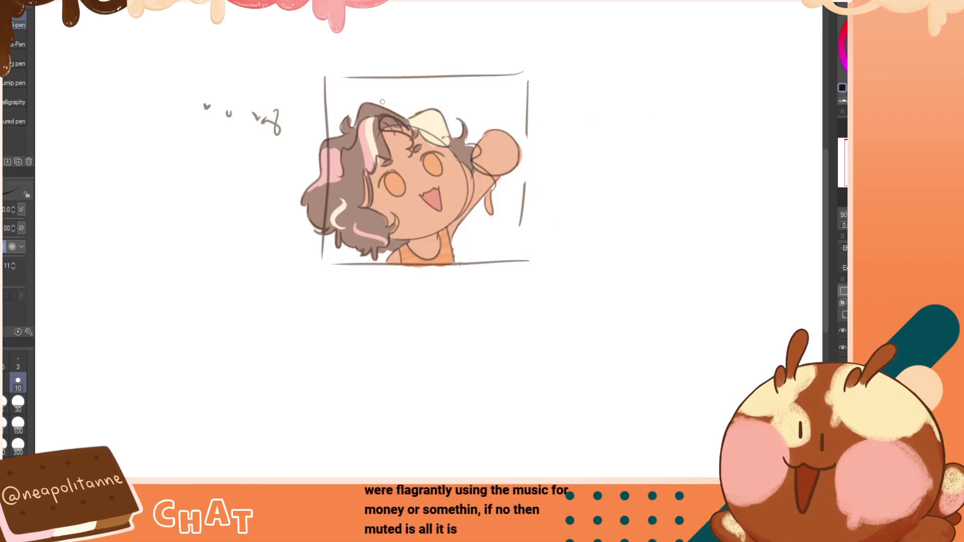
key(h)
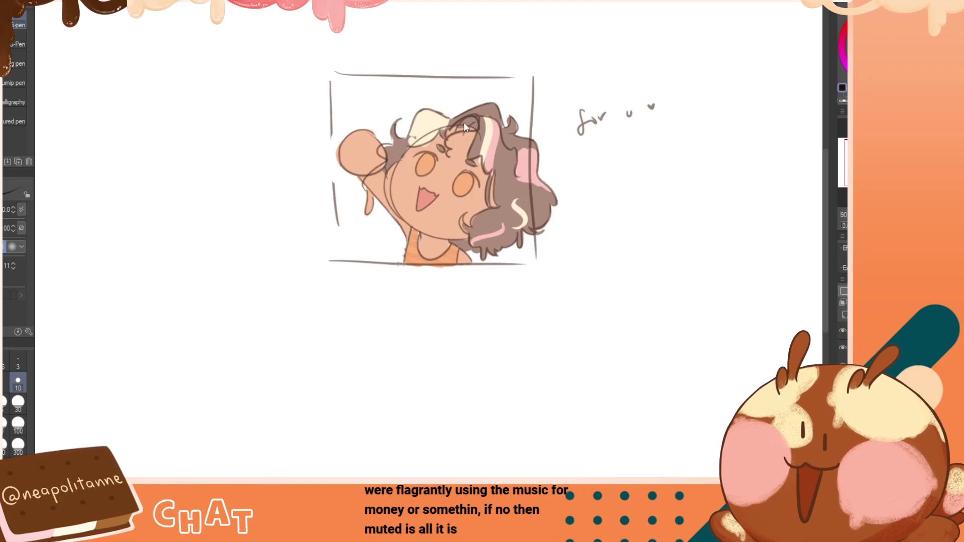
mouse_move(478, 129)
mouse_down()
mouse_move(464, 147)
mouse_move(472, 125)
mouse_move(464, 129)
mouse_move(449, 157)
mouse_move(475, 114)
mouse_move(479, 125)
mouse_move(445, 134)
mouse_move(448, 166)
mouse_up()
key(ctrl+z)
key(ctrl+z)
key(ctrl+z)
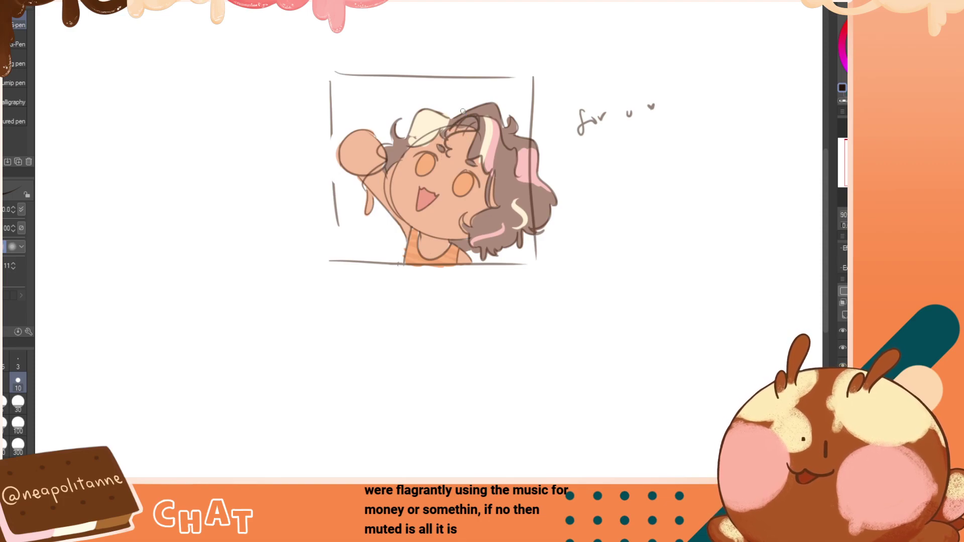
Ink the curved bang lock from the parting down the forehead beside the cream streak, redrawing it as needed
mouse_move(452, 126)
mouse_down()
mouse_move(484, 130)
mouse_move(489, 116)
mouse_move(475, 159)
mouse_up()
key(ctrl+z)
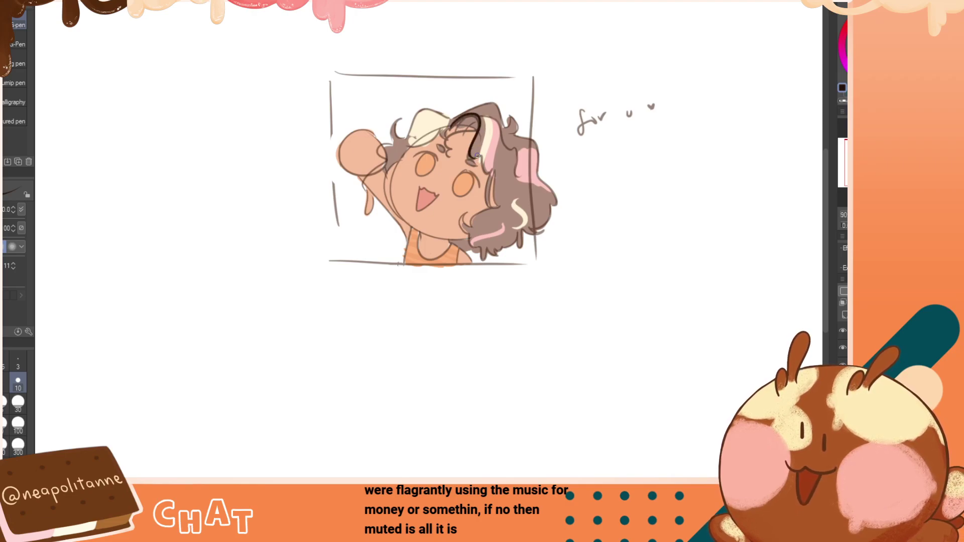
key(ctrl+z)
mouse_move(451, 129)
mouse_down()
mouse_move(486, 144)
mouse_move(484, 168)
mouse_up()
key(ctrl+z)
key(ctrl+z)
mouse_move(449, 131)
mouse_down()
mouse_move(469, 150)
mouse_move(476, 127)
mouse_move(477, 159)
mouse_up()
key(ctrl+z)
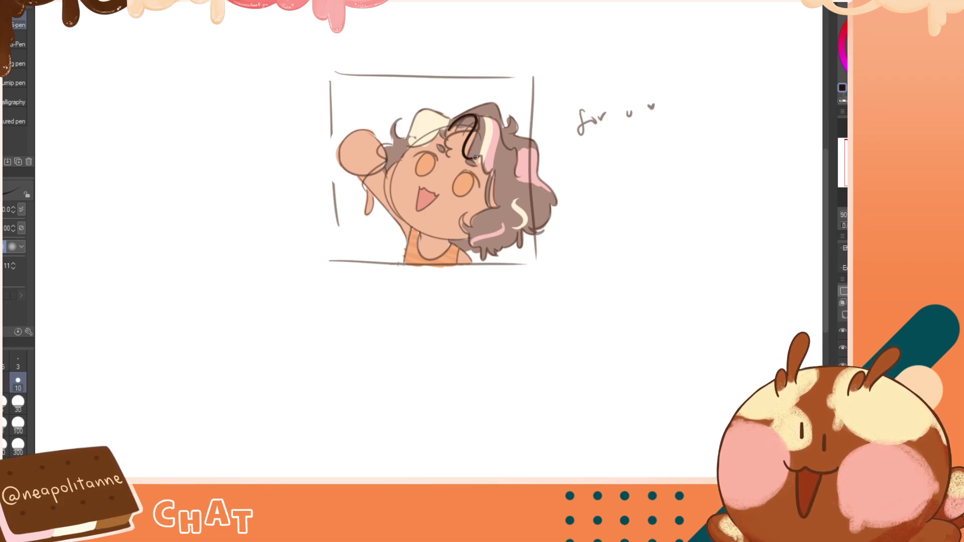
Ink the zigzag tip of the bang lock and the first hair strand running down beside the cheek
mouse_move(473, 159)
mouse_down()
mouse_move(484, 155)
mouse_move(487, 206)
mouse_up()
key(h)
key(h)
drag(489, 173, 485, 205)
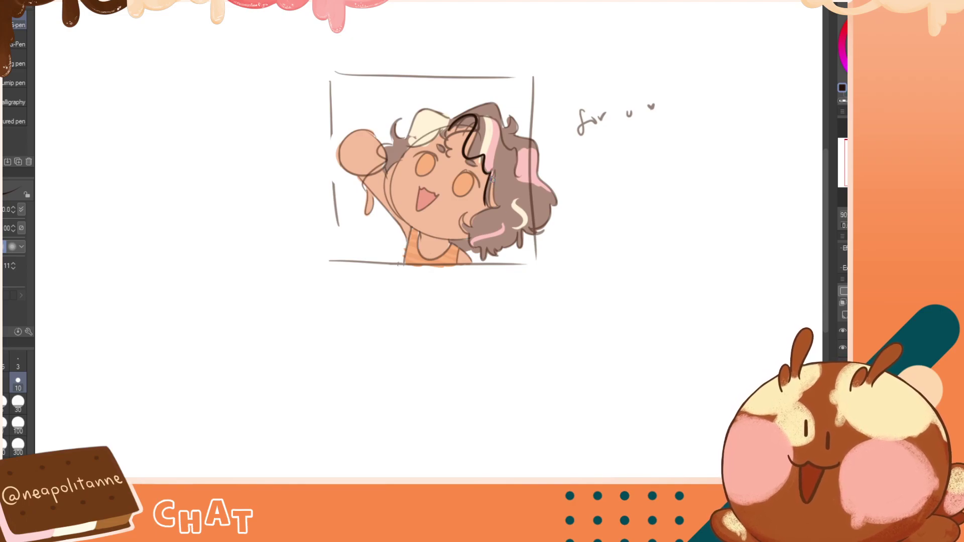
drag(490, 172, 485, 206)
drag(491, 172, 488, 206)
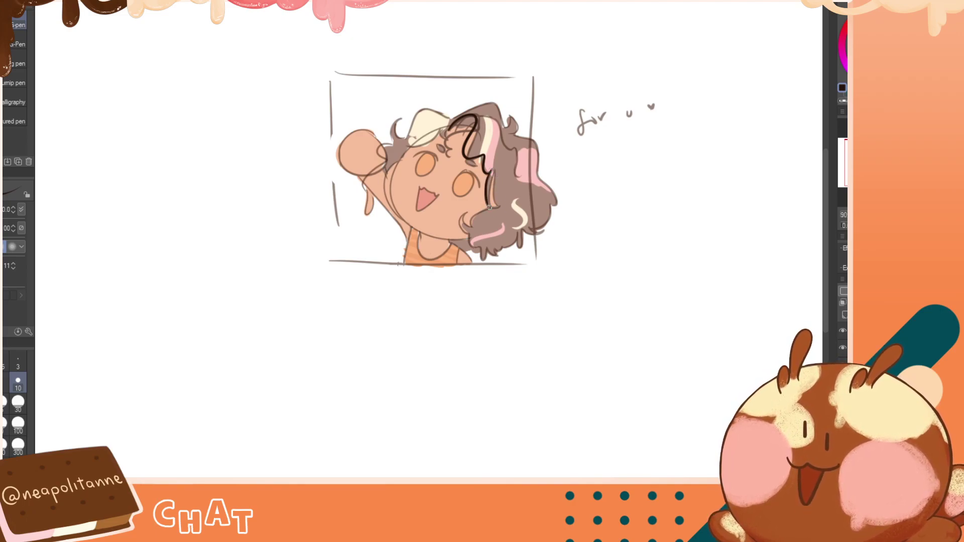
drag(490, 173, 488, 206)
key(ctrl+z)
Add parallel inner strand lines behind the strand beside the cheek and compare the drawing mirrored
drag(494, 171, 495, 208)
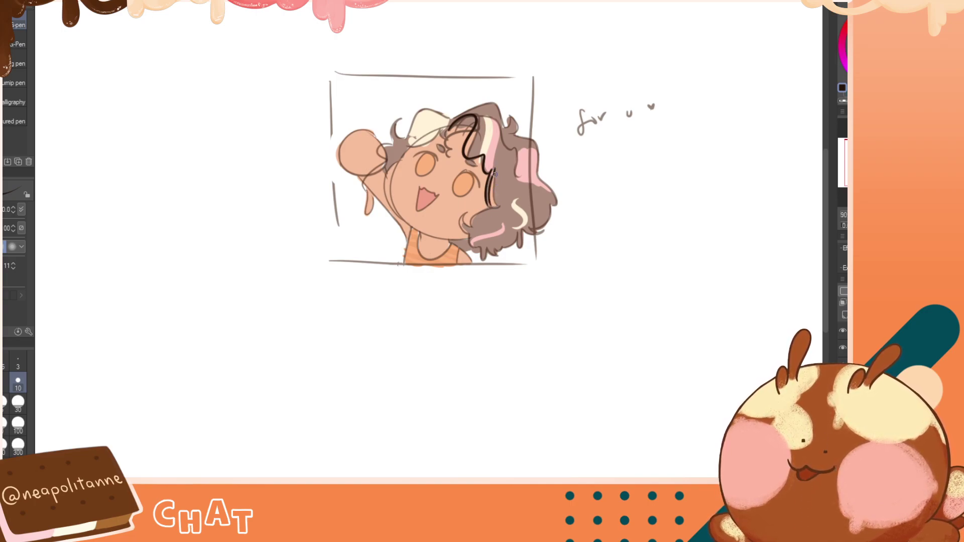
drag(496, 170, 491, 210)
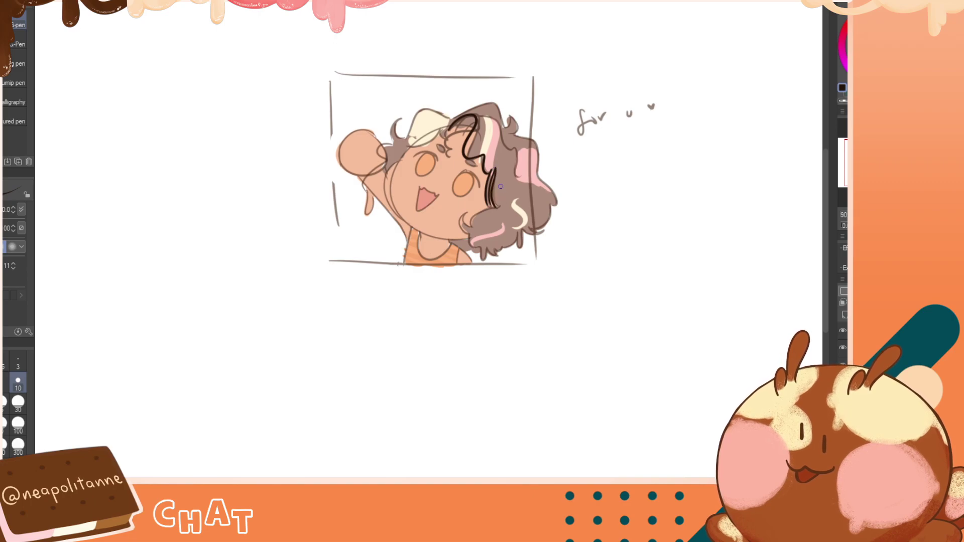
drag(494, 169, 493, 207)
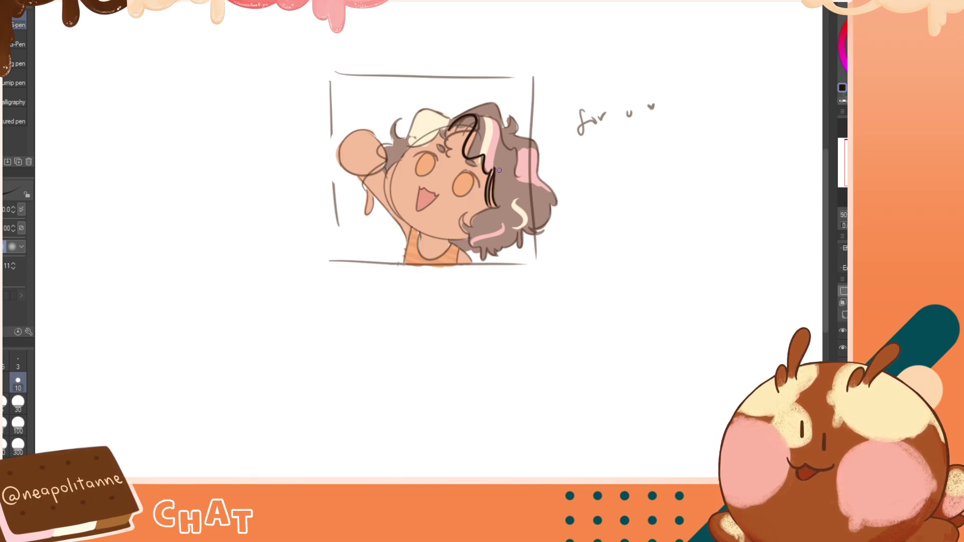
drag(494, 169, 493, 207)
key(h)
key(h)
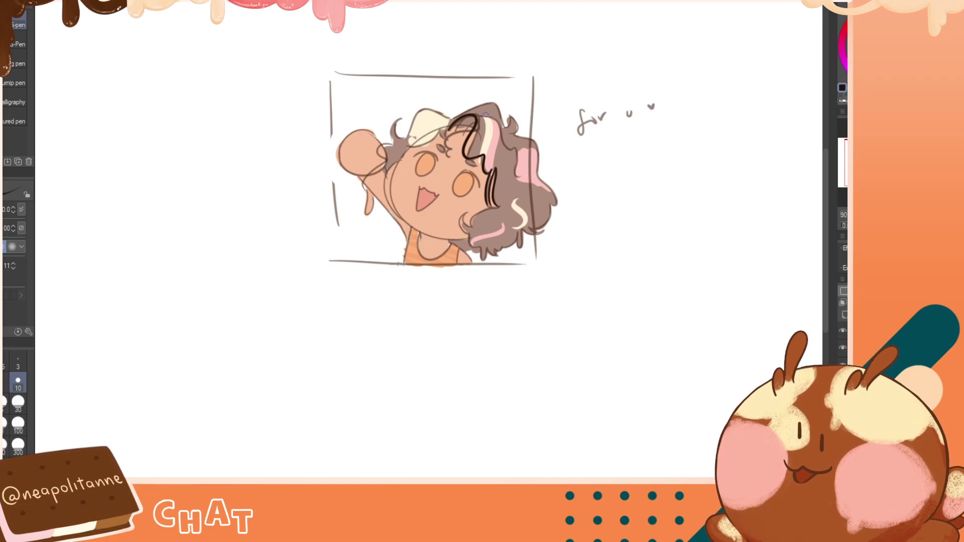
Ink the back edge of the cream-and-pink streaked lock from the parting down to the large pink patch, redrawing the lower stretch
drag(472, 116, 501, 146)
drag(476, 116, 504, 151)
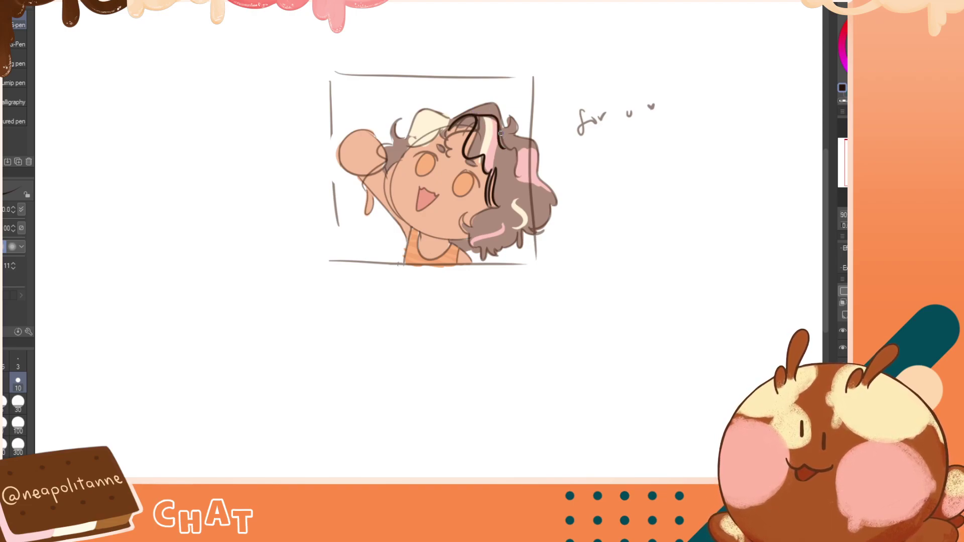
key(ctrl+z)
drag(474, 114, 504, 146)
mouse_move(473, 116)
mouse_down()
mouse_move(520, 158)
mouse_move(523, 177)
mouse_up()
key(ctrl+z)
drag(502, 143, 520, 177)
key(ctrl+z)
drag(503, 144, 517, 178)
key(h)
key(h)
Ink the dark crown outline from the parting over the top of the streaked lock, redrawing it as needed
mouse_move(454, 119)
mouse_down()
mouse_move(505, 124)
mouse_move(476, 113)
mouse_move(500, 122)
mouse_move(487, 104)
mouse_move(500, 125)
mouse_move(499, 112)
mouse_move(458, 117)
mouse_move(506, 124)
mouse_move(503, 133)
mouse_move(513, 107)
mouse_move(492, 99)
mouse_move(503, 117)
mouse_move(486, 104)
mouse_move(508, 127)
mouse_up()
key(ctrl+z)
key(ctrl+z)
key(ctrl+z)
key(ctrl+z)
key(ctrl+z)
key(ctrl+z)
key(ctrl+z)
key(ctrl+z)
mouse_move(451, 117)
mouse_down()
mouse_move(502, 103)
mouse_move(507, 125)
mouse_move(491, 106)
mouse_move(503, 119)
mouse_move(499, 98)
mouse_move(505, 125)
mouse_up()
key(ctrl+z)
key(ctrl+z)
key(ctrl+z)
key(ctrl+z)
key(ctrl+z)
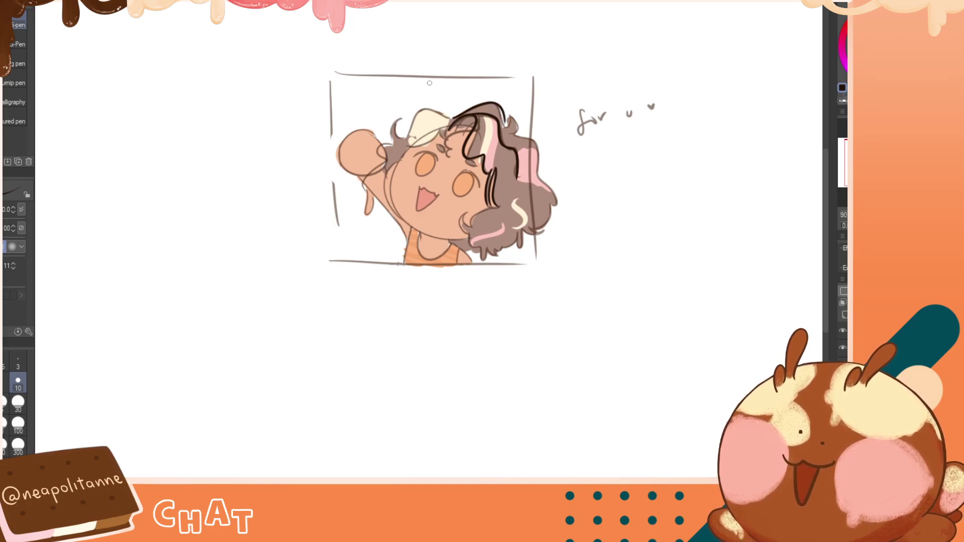
Refine the crown outline and ink the small curl sticking up at its outer end
click(380, 2)
click(482, 2)
key(ctrl+z)
drag(453, 119, 502, 120)
mouse_move(454, 118)
mouse_down()
mouse_move(503, 126)
mouse_move(511, 114)
mouse_move(513, 133)
mouse_up()
key(ctrl+z)
key(ctrl+z)
key(ctrl+z)
key(ctrl+z)
key(ctrl+z)
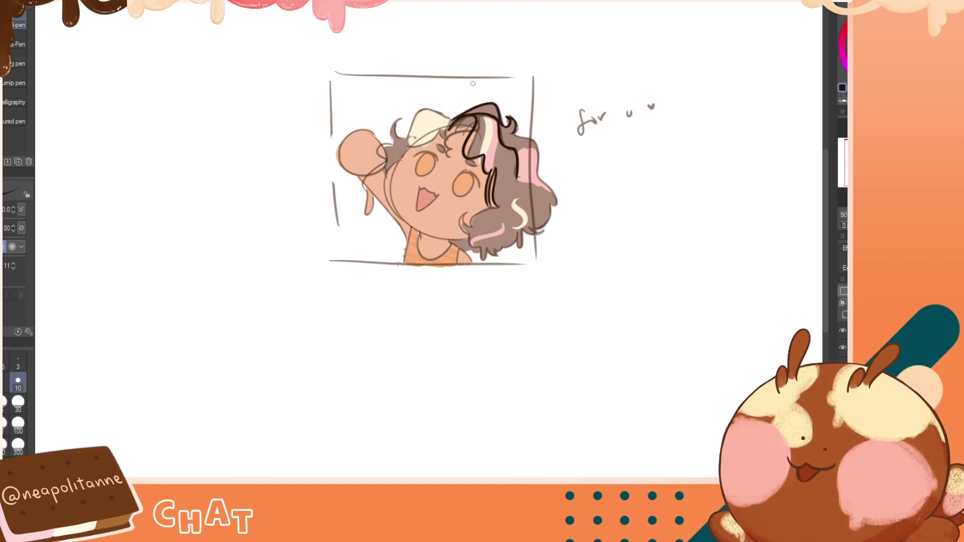
Ink the outline of the cream tuft from the parting toward the raised-arm side, redrawing it and comparing it mirrored
mouse_move(451, 121)
mouse_down()
mouse_move(424, 109)
mouse_move(415, 131)
mouse_move(422, 111)
mouse_move(393, 139)
mouse_up()
key(ctrl+z)
key(ctrl+z)
key(h)
key(ctrl+z)
key(h)
key(ctrl+z)
key(ctrl+z)
key(ctrl+z)
key(ctrl+z)
key(ctrl+z)
key(ctrl+z)
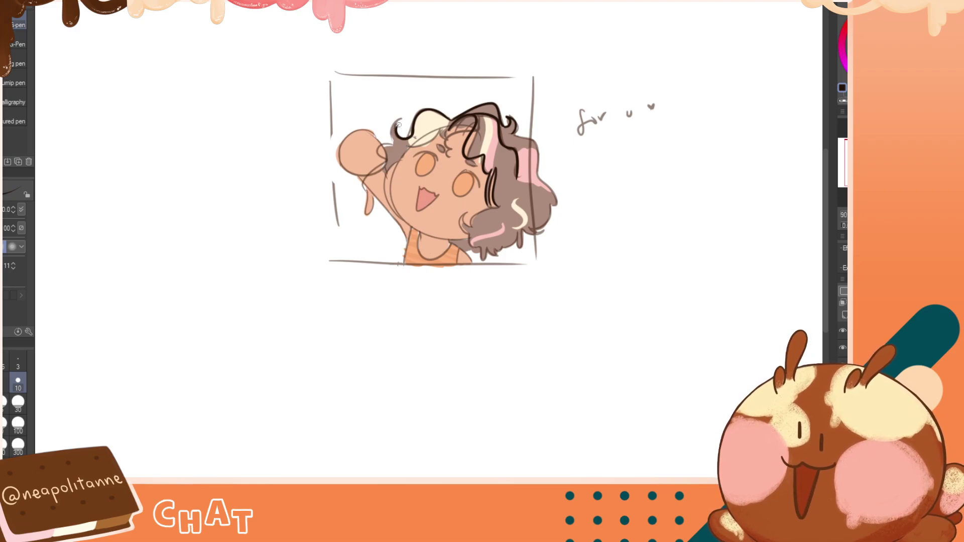
Ink the upturned curl next to the cream tuft and continue the hair edge to the raised hand
key(ctrl+z)
drag(399, 124, 393, 141)
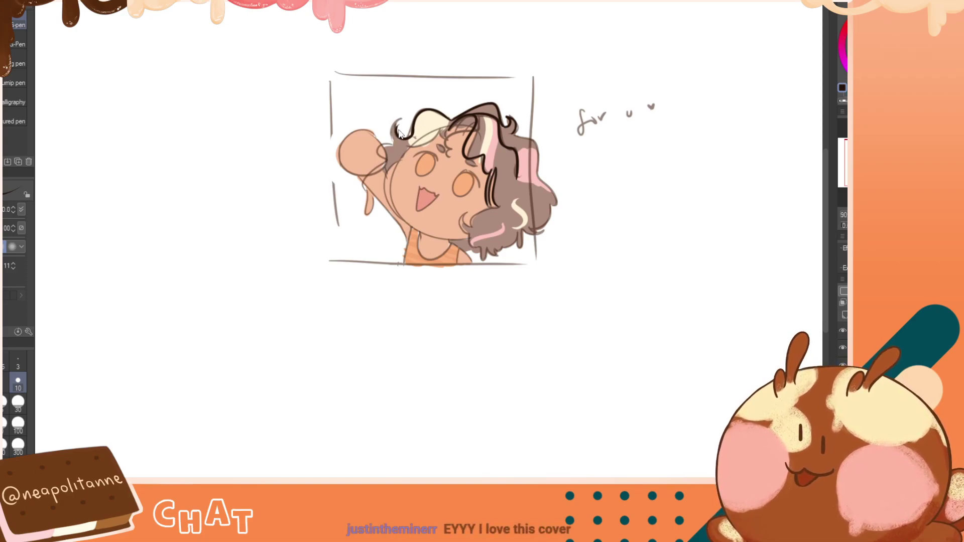
drag(397, 126, 392, 141)
key(ctrl+z)
key(ctrl+z)
key(ctrl+z)
key(ctrl+z)
key(h)
key(h)
drag(395, 143, 378, 154)
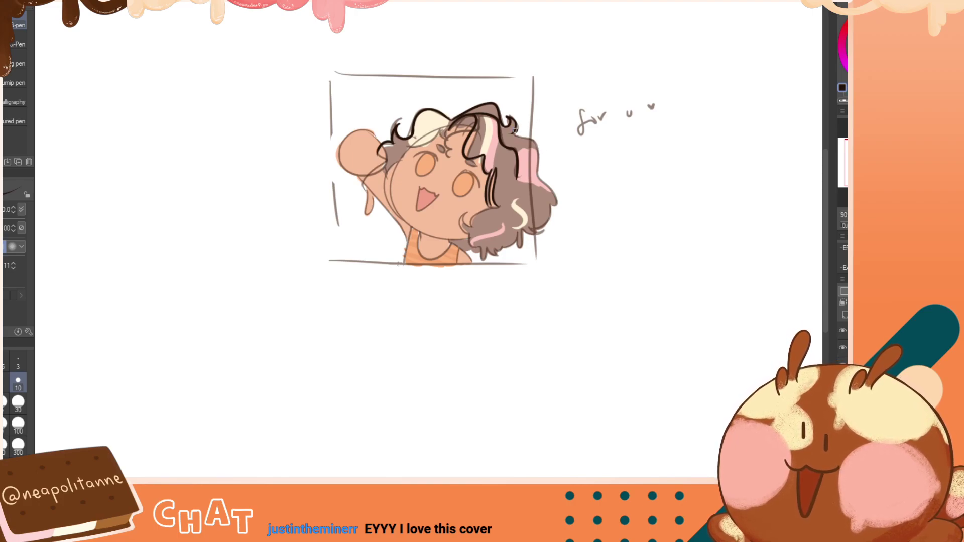
Ink the outer hair outline along the pink patch, out to the pointed tip and around the lower curl
mouse_move(512, 133)
mouse_down()
mouse_move(538, 161)
mouse_move(555, 205)
mouse_up()
key(ctrl+z)
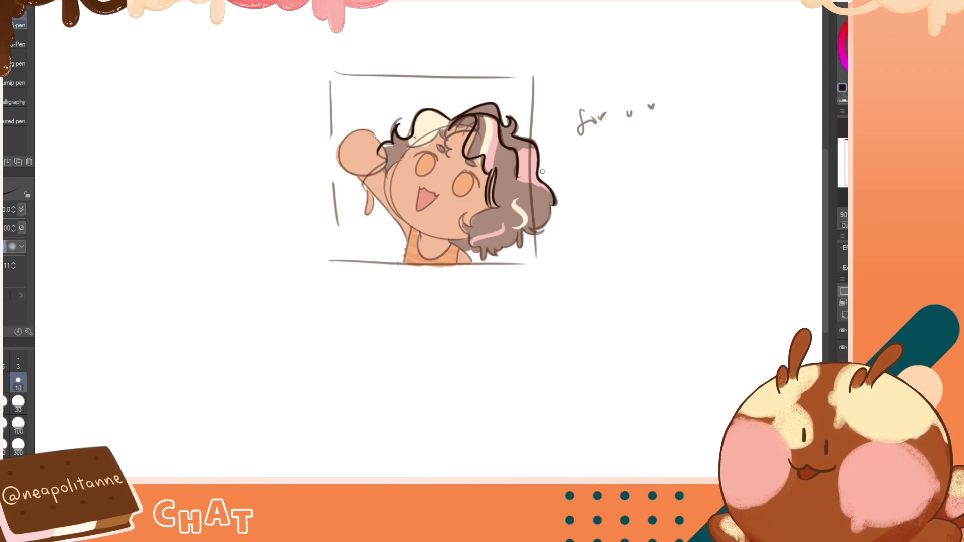
key(h)
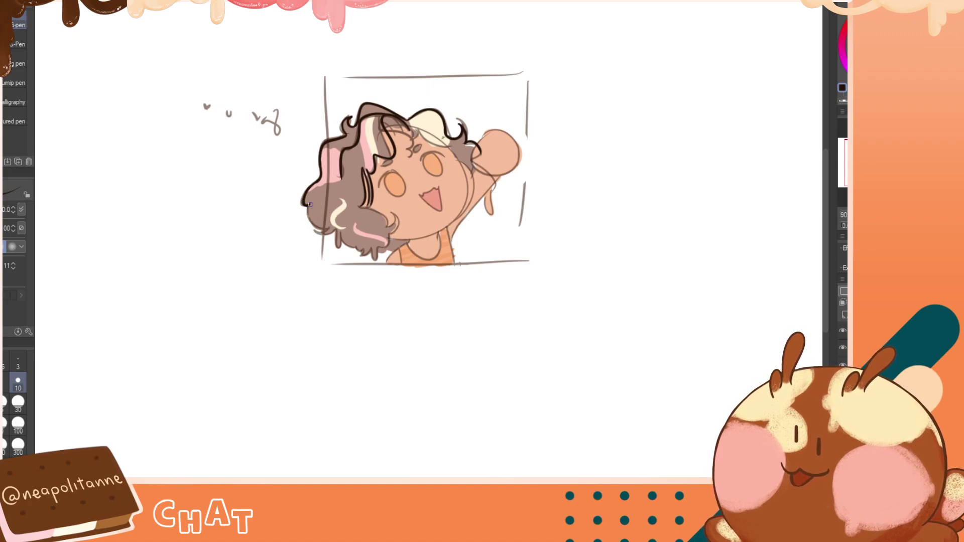
mouse_move(309, 203)
mouse_down()
mouse_move(330, 228)
mouse_move(318, 228)
mouse_move(336, 230)
mouse_move(310, 214)
mouse_move(330, 229)
mouse_up()
key(ctrl+z)
key(ctrl+z)
key(ctrl+z)
key(ctrl+z)
key(ctrl+z)
key(ctrl+z)
key(h)
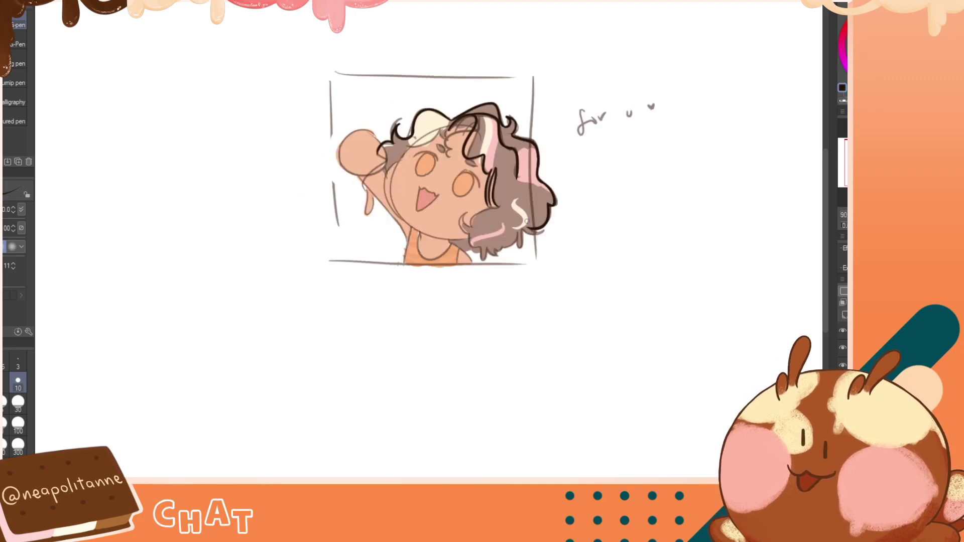
Try strokes for the tips beneath the outer lower curl and undo them
mouse_move(529, 228)
mouse_down()
mouse_move(545, 230)
mouse_move(523, 235)
mouse_move(547, 231)
mouse_up()
key(ctrl+z)
key(ctrl+z)
key(ctrl+z)
key(ctrl+z)
key(ctrl+z)
key(ctrl+z)
drag(546, 231, 522, 234)
key(ctrl+z)
key(ctrl+z)
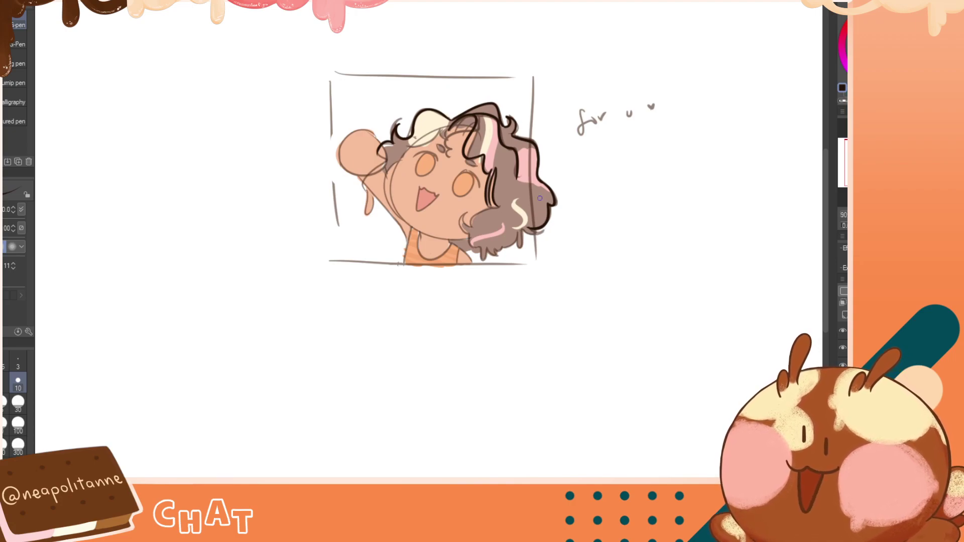
Ink the bottom edge of the hair with small curl tips and drips, working partly in the mirrored view
key(h)
mouse_move(312, 230)
mouse_down()
mouse_move(342, 228)
mouse_move(335, 240)
mouse_move(342, 230)
mouse_up()
key(ctrl+z)
key(ctrl+z)
key(ctrl+z)
key(ctrl+z)
key(ctrl+z)
key(ctrl+z)
key(ctrl+z)
key(ctrl+z)
key(ctrl+z)
key(h)
drag(516, 232, 507, 246)
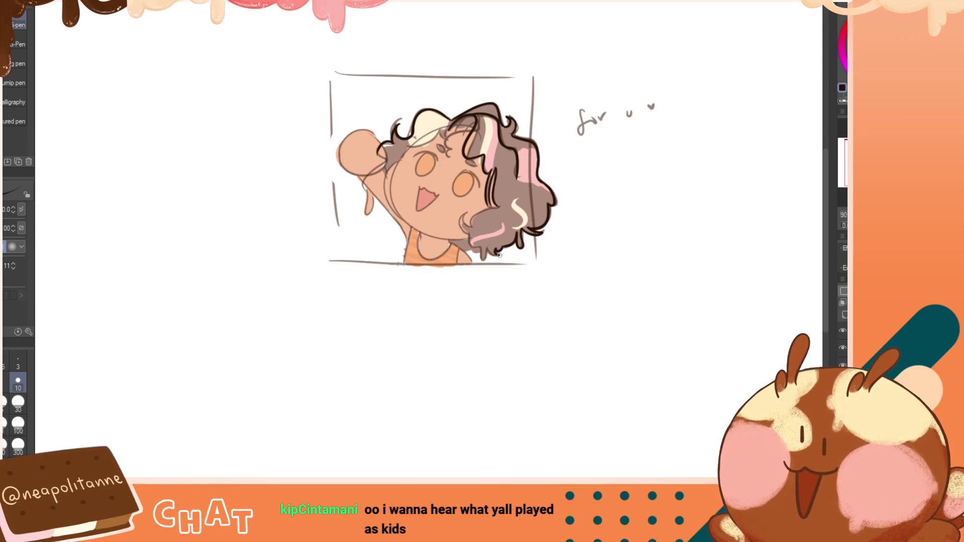
key(h)
key(h)
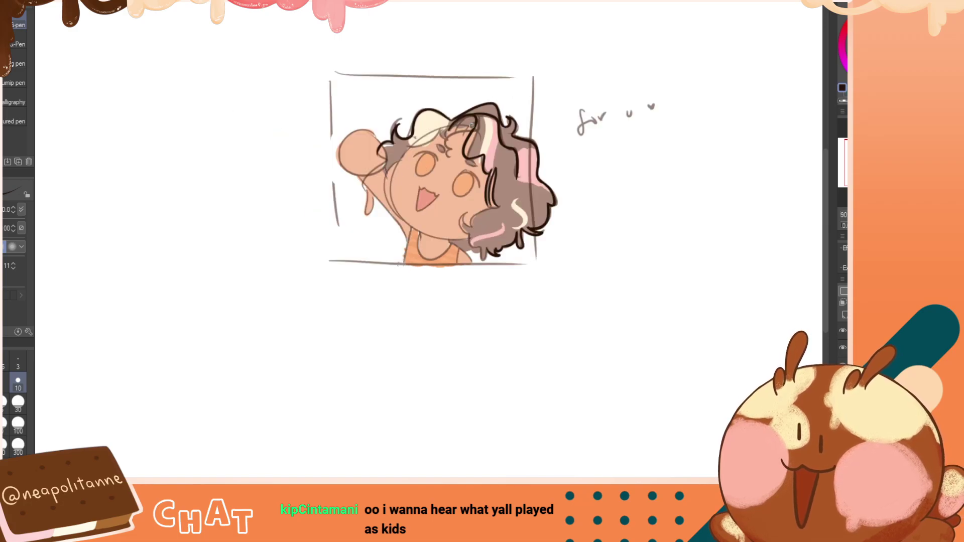
Ink the top and inner edge of the curled lock beside the cheek, redrawing it and checking it mirrored
drag(502, 207, 473, 223)
key(ctrl+z)
key(ctrl+z)
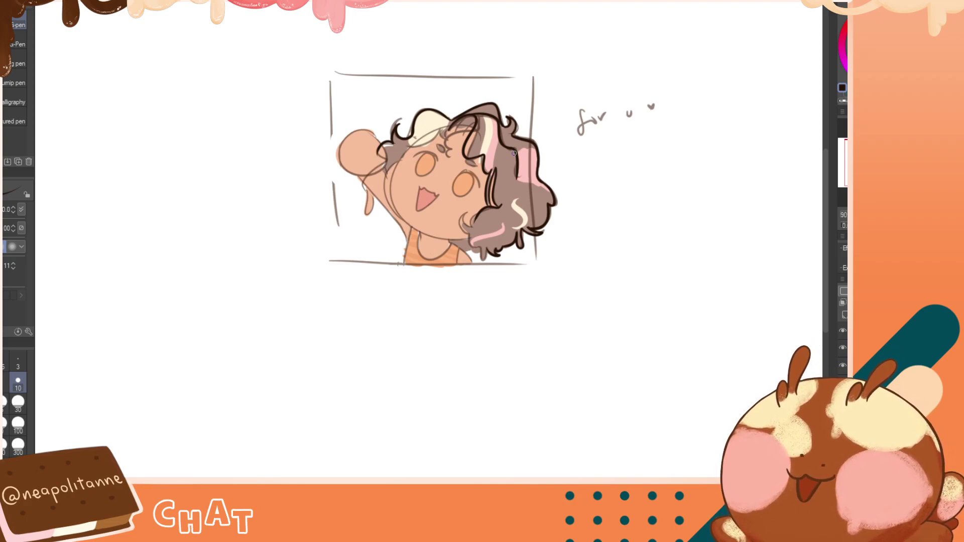
key(ctrl+z)
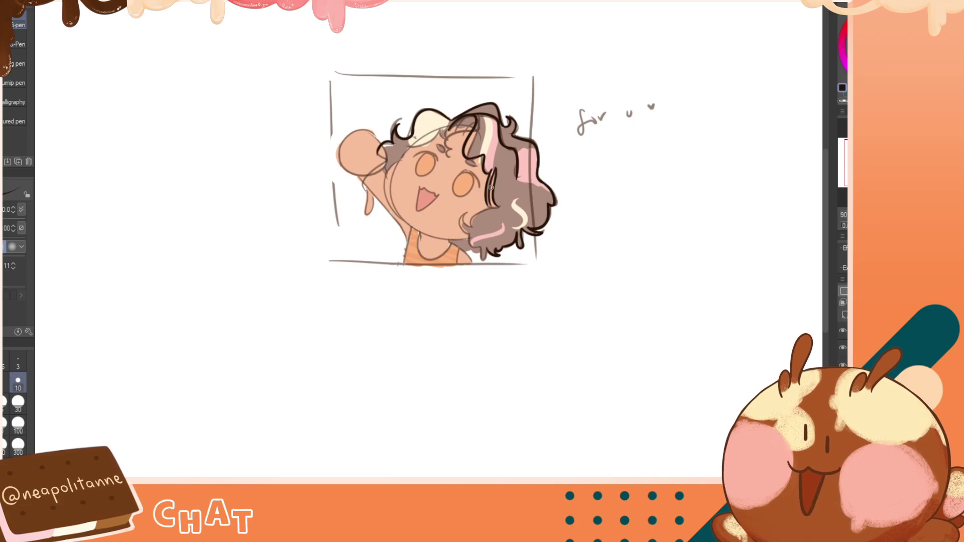
drag(501, 203, 468, 226)
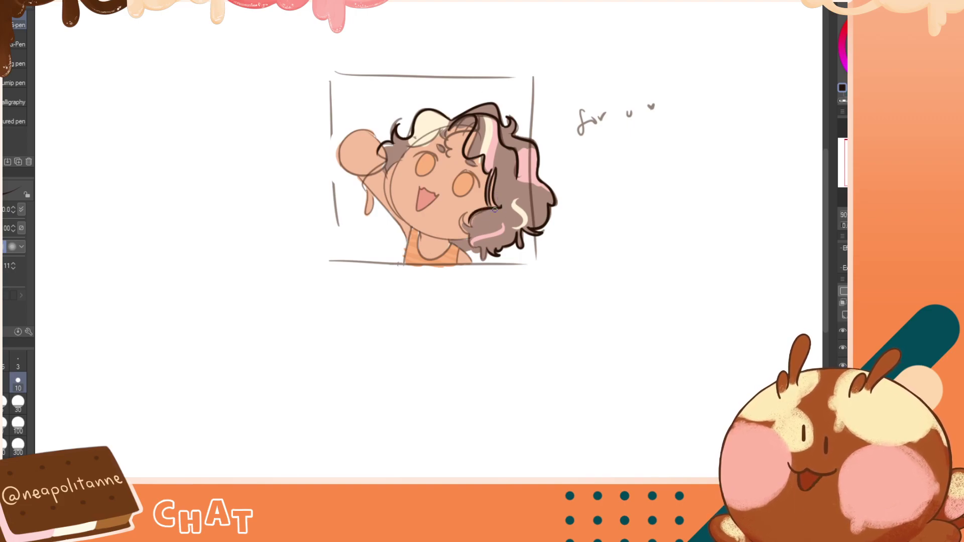
mouse_move(500, 204)
mouse_down()
mouse_move(466, 213)
mouse_move(467, 229)
mouse_move(474, 206)
mouse_up()
key(h)
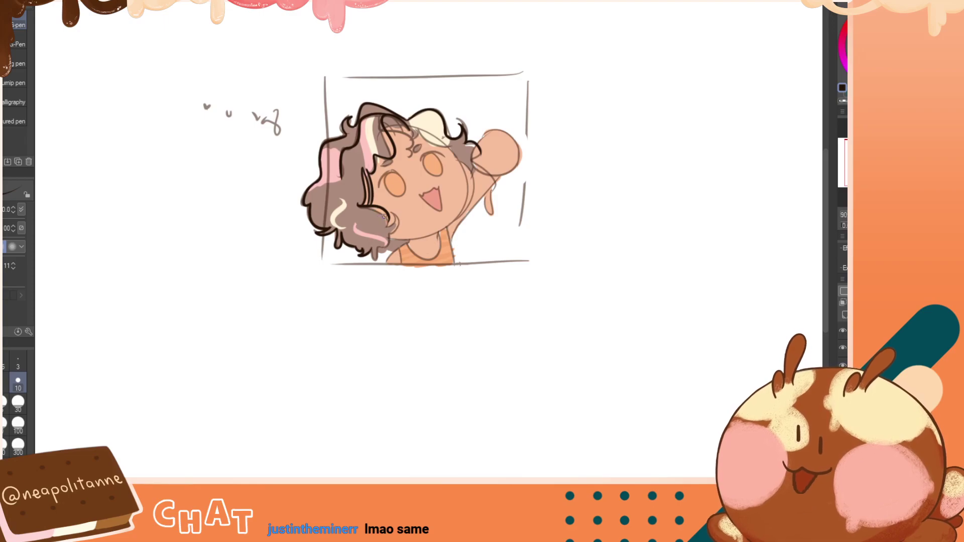
drag(386, 226, 391, 205)
key(ctrl+z)
key(h)
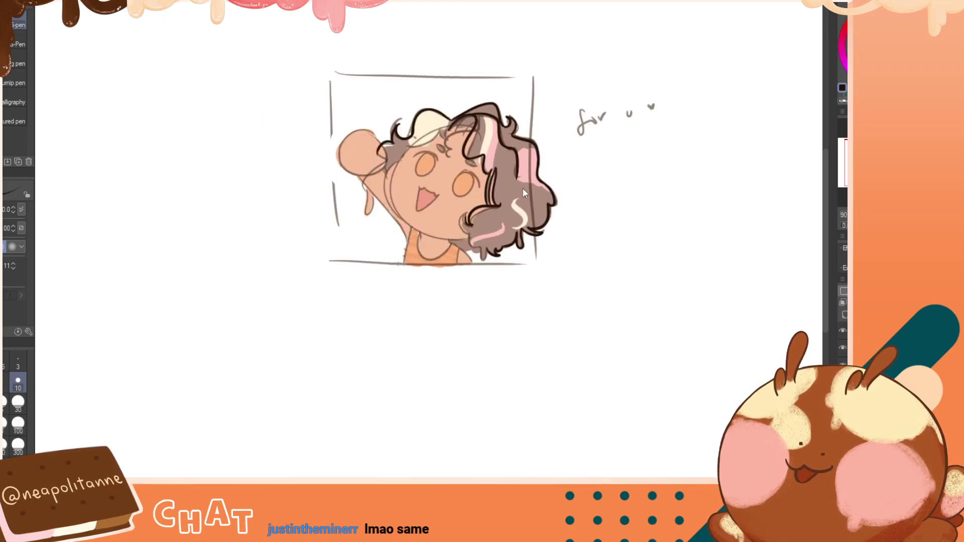
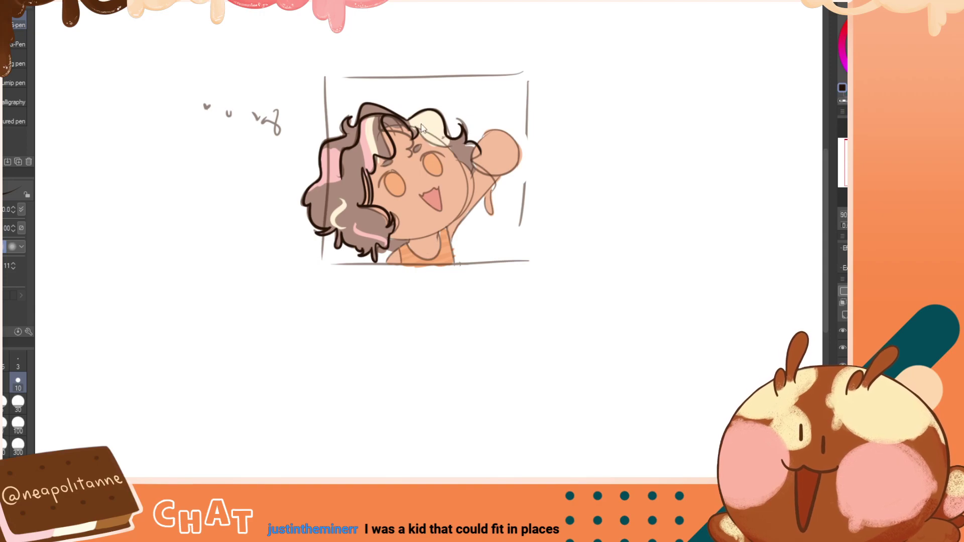
Ink the lower edge of the cream tuft across the forehead and return the canvas from the mirrored view
drag(416, 127, 445, 141)
key(ctrl+z)
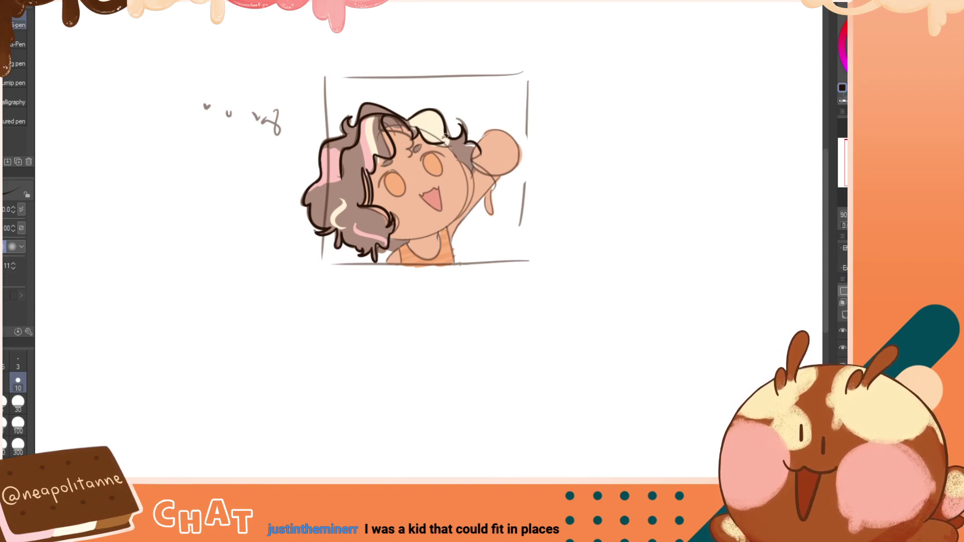
key(h)
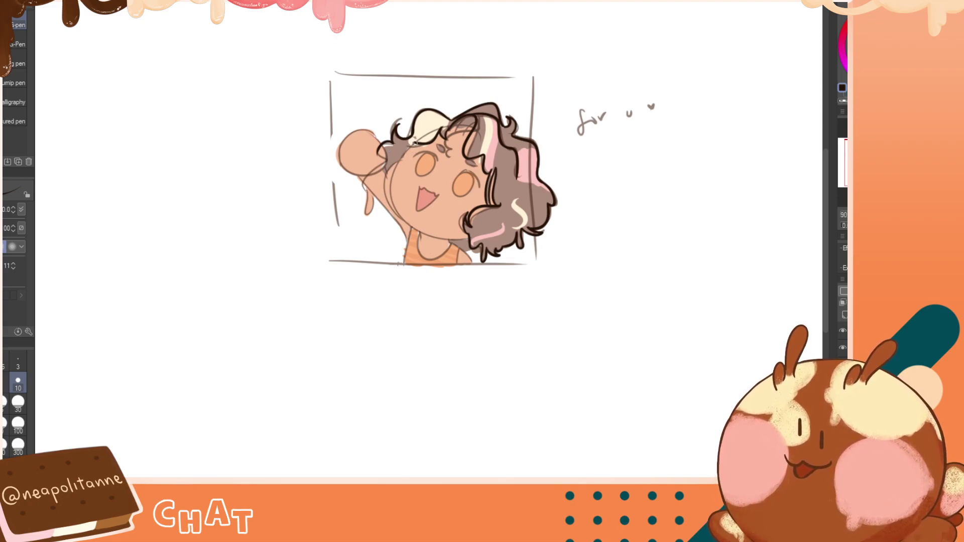
Ink the face contour on the raised-arm side, from the hairline down around the cheek, in the mirrored view
key(h)
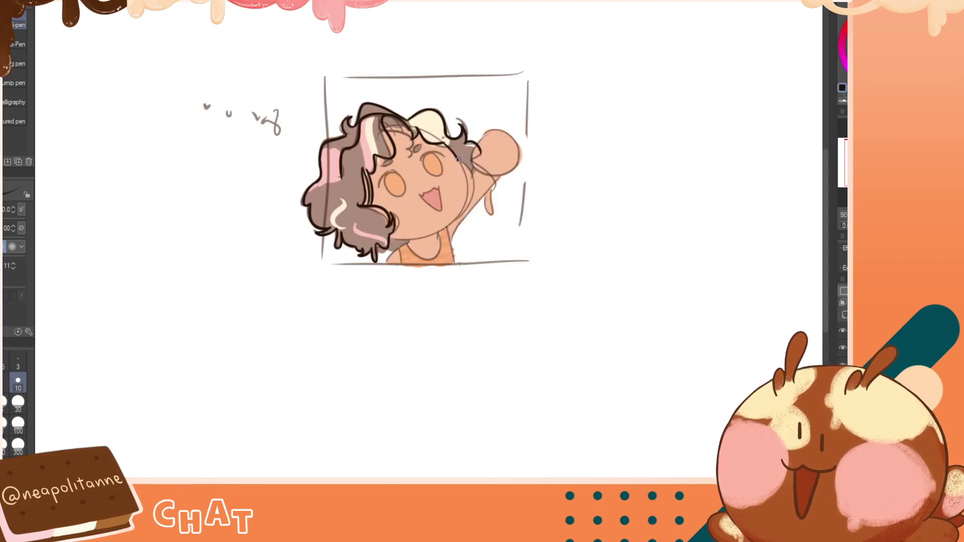
drag(458, 160, 472, 216)
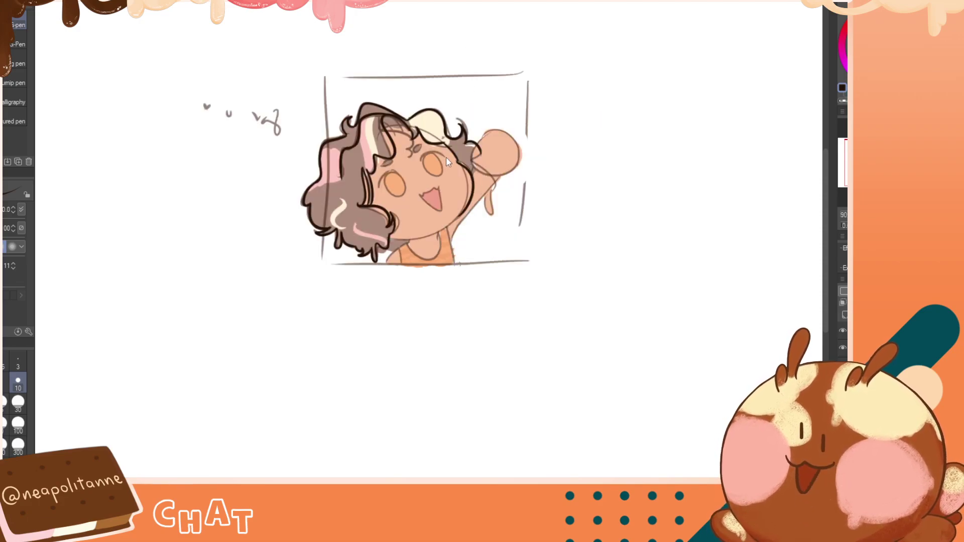
key(h)
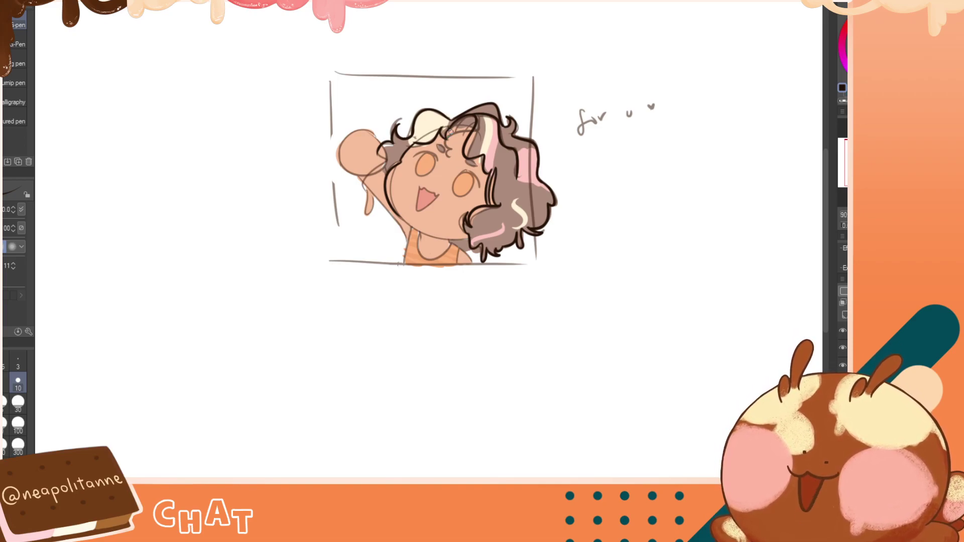
Undo the last face contour line and try to redraw it from the hairline down the cheek on the raised-arm side
key(ctrl+z)
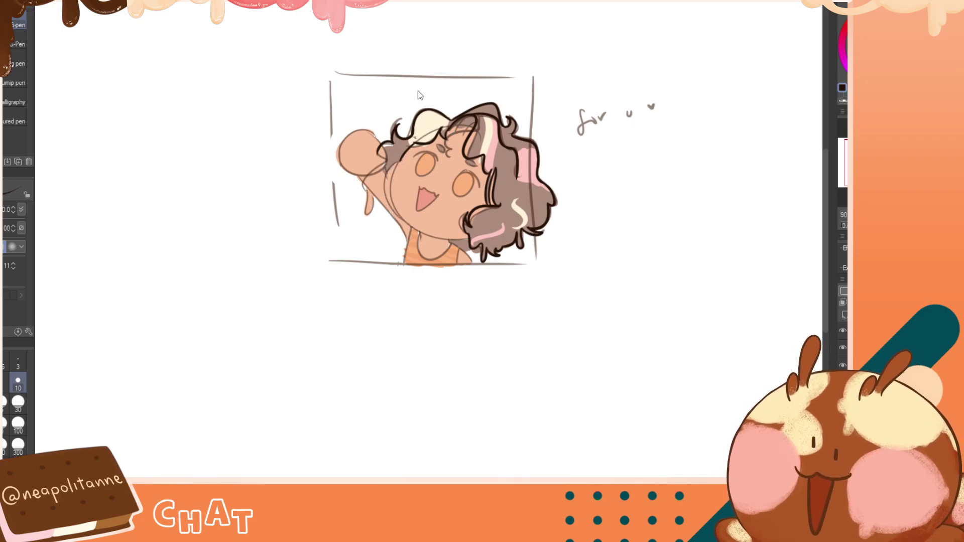
drag(401, 159, 388, 202)
key(ctrl+z)
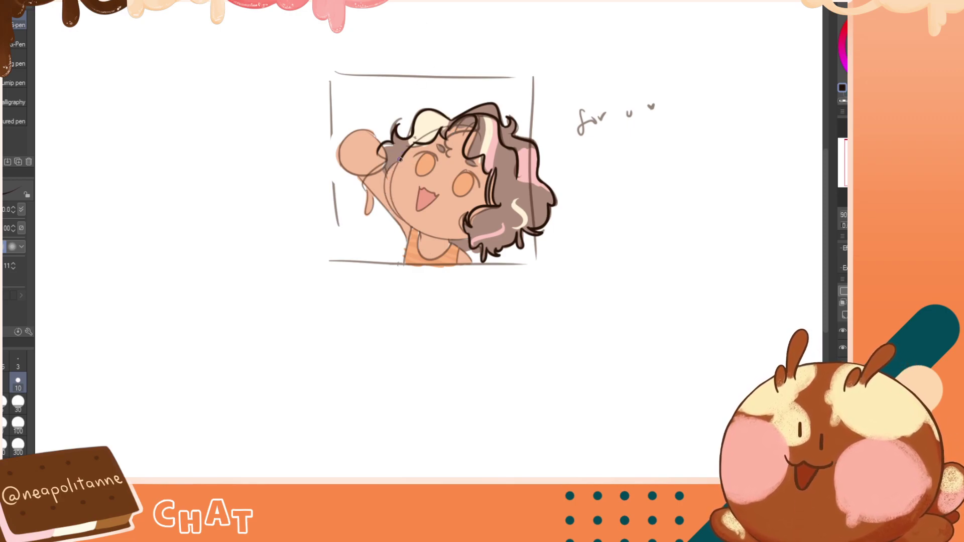
drag(401, 160, 395, 216)
key(ctrl+z)
drag(402, 162, 389, 219)
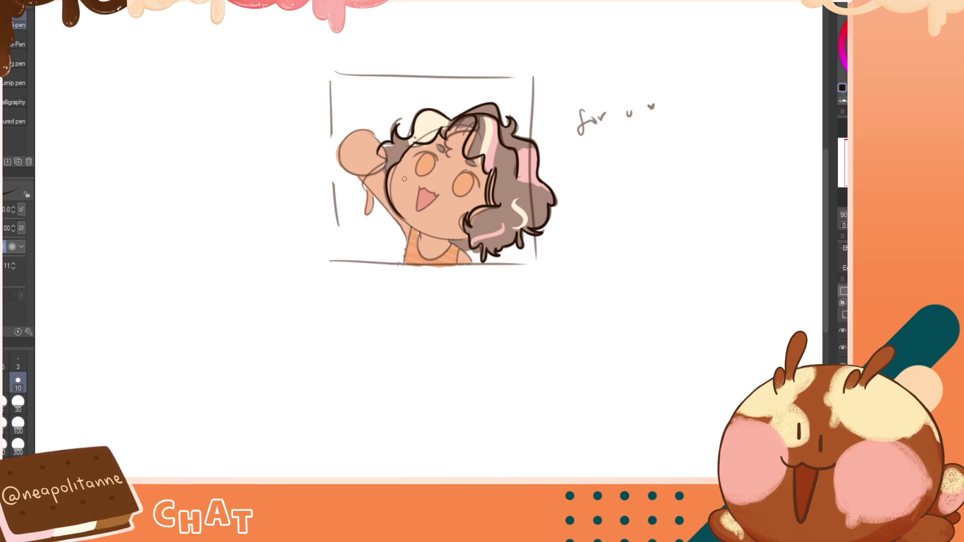
key(ctrl+z)
drag(400, 161, 387, 216)
key(ctrl+z)
drag(402, 157, 382, 218)
key(ctrl+z)
drag(402, 157, 382, 215)
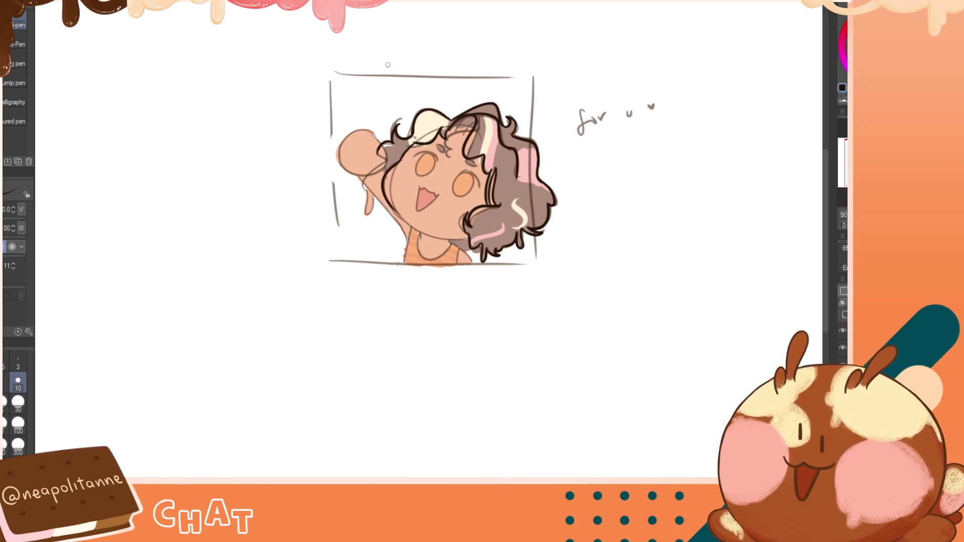
key(ctrl+z)
drag(400, 156, 383, 218)
key(ctrl+z)
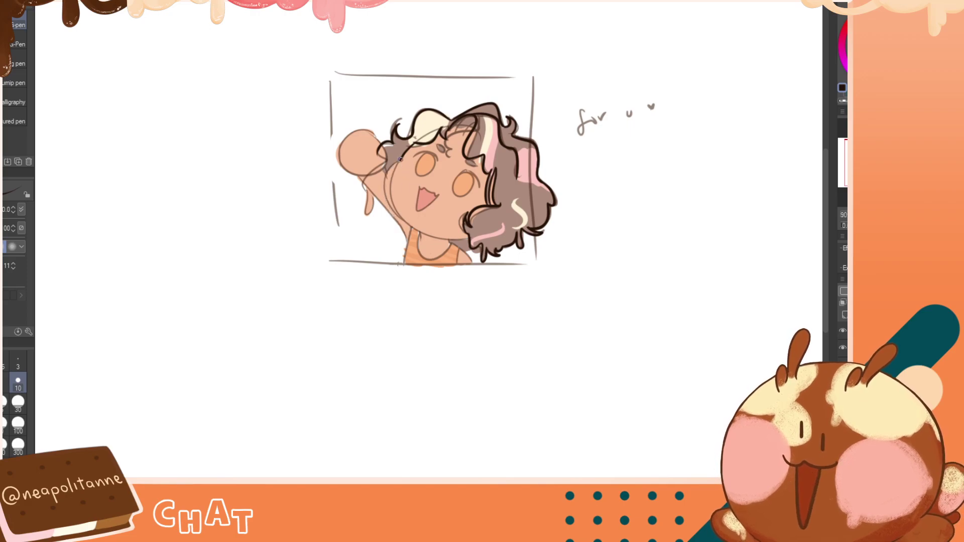
drag(402, 158, 383, 221)
key(ctrl+z)
drag(401, 159, 401, 221)
key(ctrl+z)
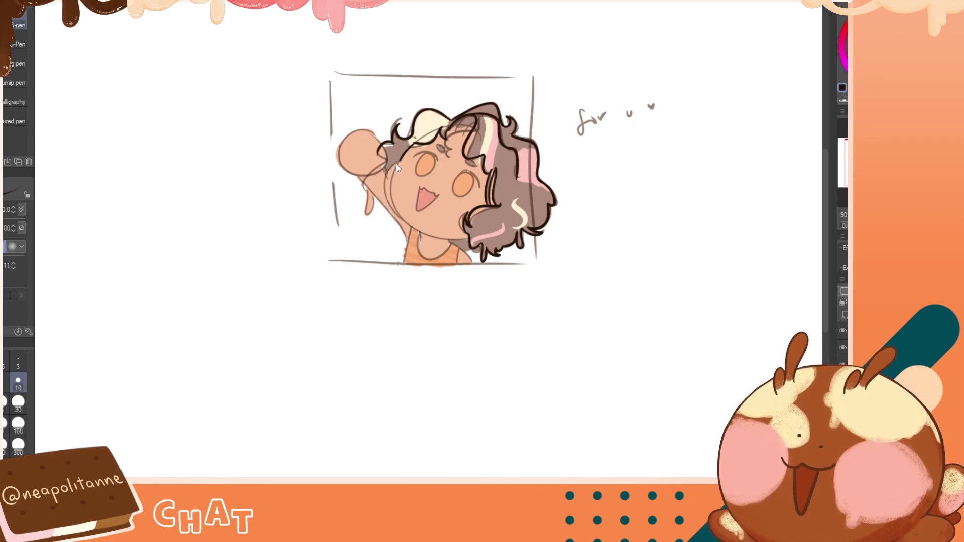
drag(400, 158, 384, 219)
key(ctrl+z)
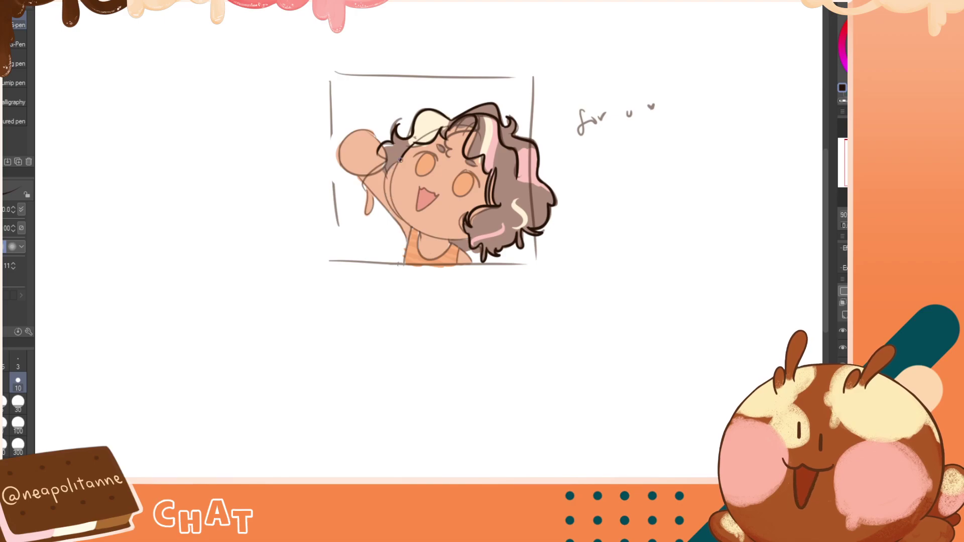
drag(402, 157, 381, 215)
key(ctrl+z)
drag(401, 158, 403, 223)
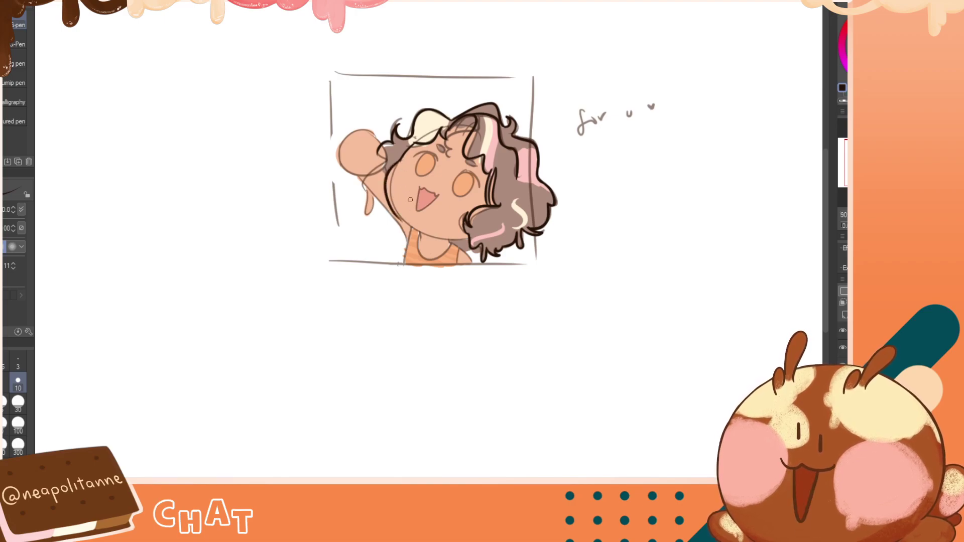
key(ctrl+z)
drag(399, 161, 403, 218)
key(ctrl+z)
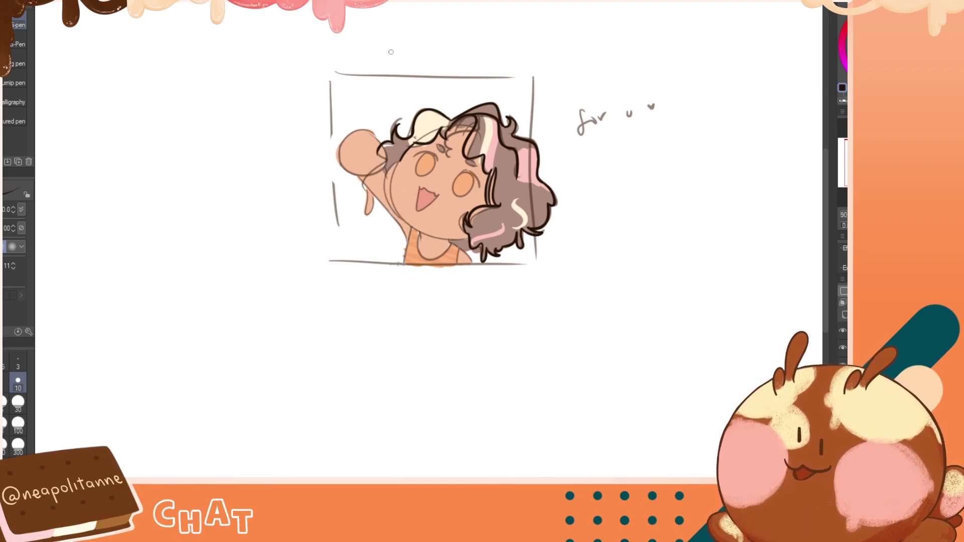
key(h)
key(h)
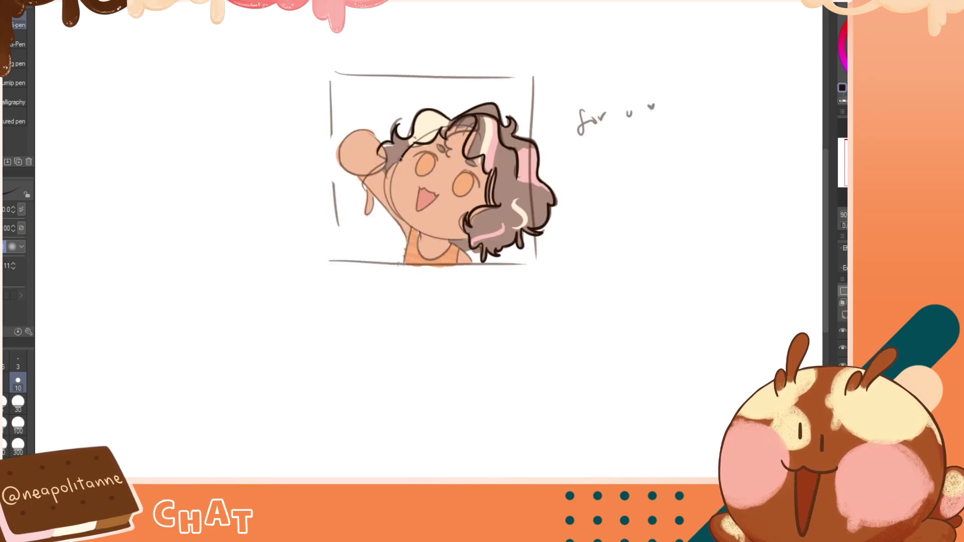
mouse_move(402, 157)
mouse_down()
mouse_move(385, 179)
mouse_move(383, 216)
mouse_up()
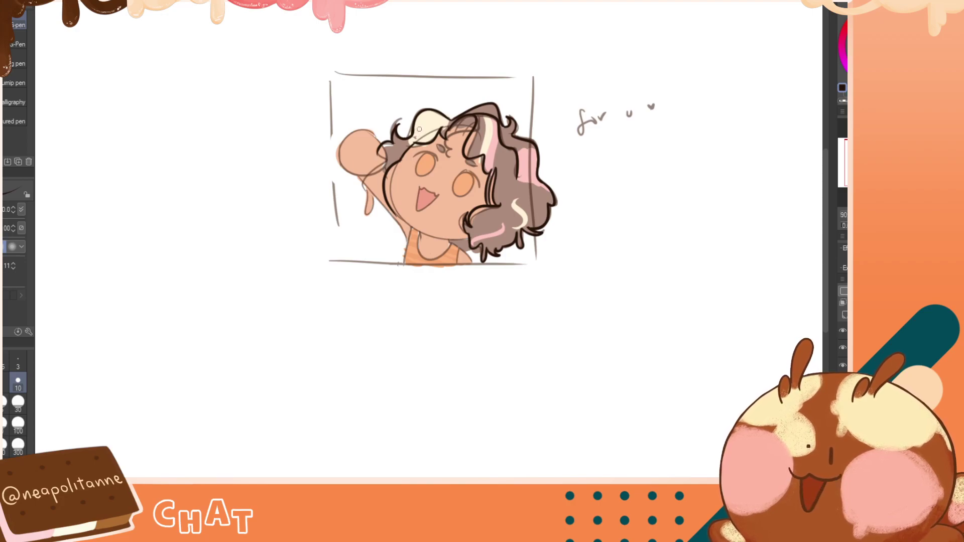
key(ctrl+z)
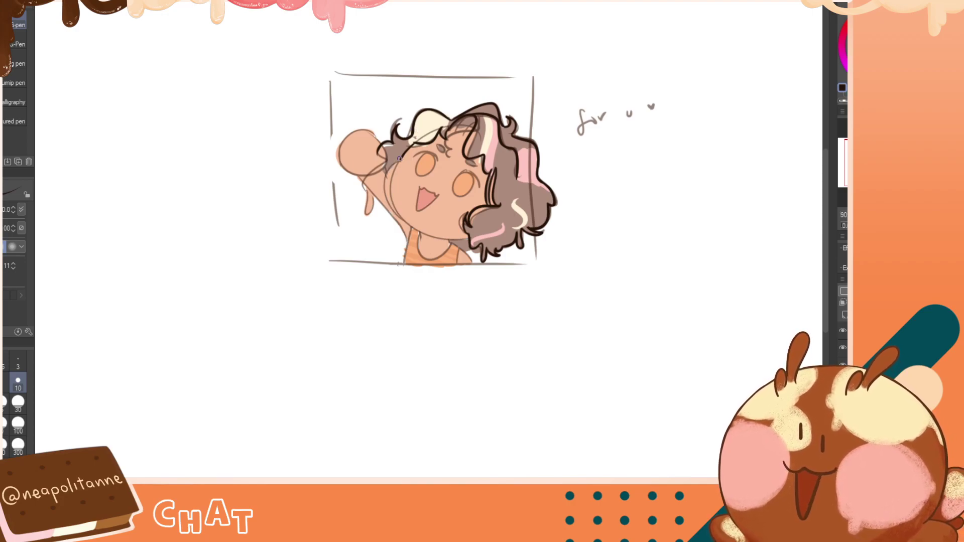
Try to ink the cheek contour beside the raised arm as a longer curve toward the jaw, checking it in the mirrored view
drag(384, 159, 407, 218)
key(ctrl+z)
mouse_move(402, 159)
mouse_down()
mouse_move(385, 183)
mouse_move(409, 227)
mouse_up()
key(ctrl+z)
drag(401, 160, 417, 224)
key(ctrl+z)
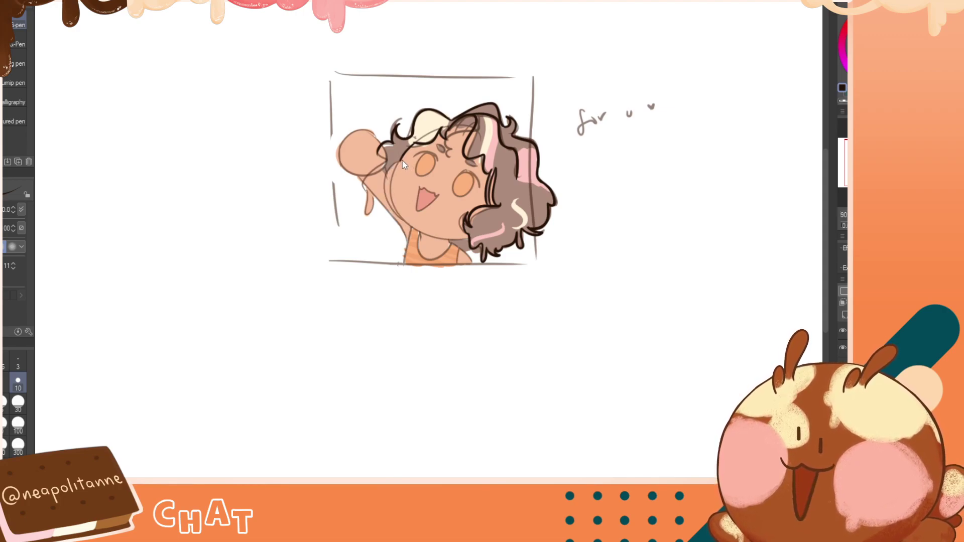
drag(399, 161, 407, 227)
key(ctrl+z)
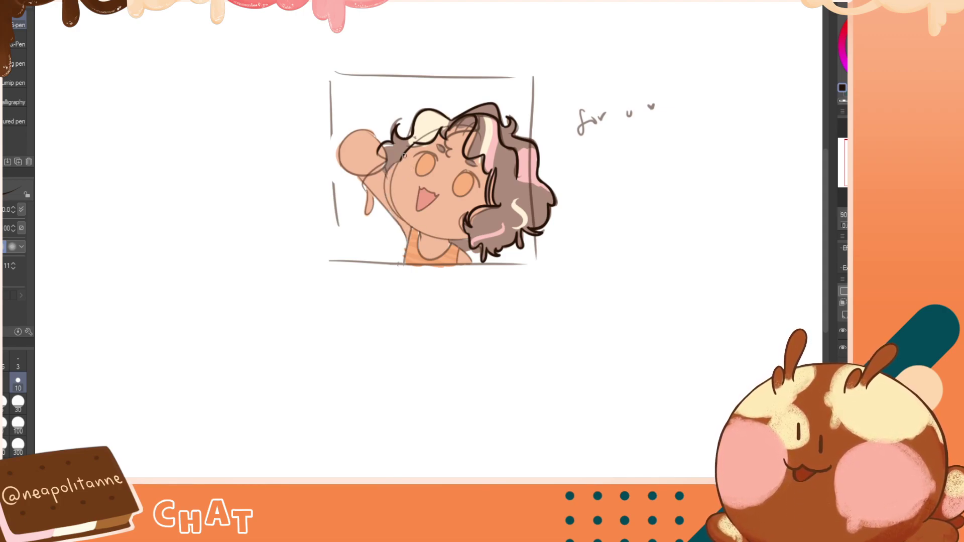
drag(402, 154, 407, 223)
key(ctrl+z)
drag(401, 160, 407, 223)
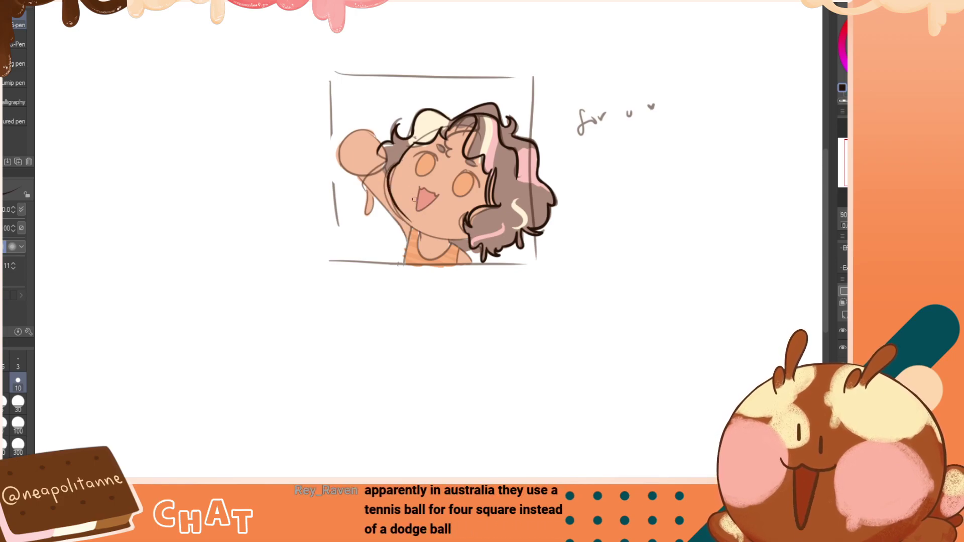
key(ctrl+z)
mouse_move(400, 159)
mouse_down()
mouse_move(388, 173)
mouse_move(408, 224)
mouse_up()
key(ctrl+z)
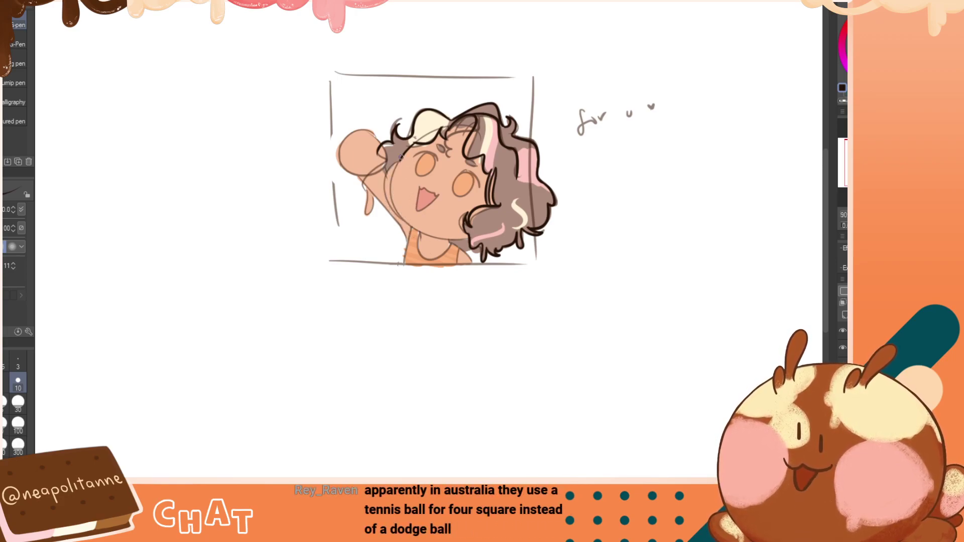
drag(402, 155, 408, 222)
key(ctrl+z)
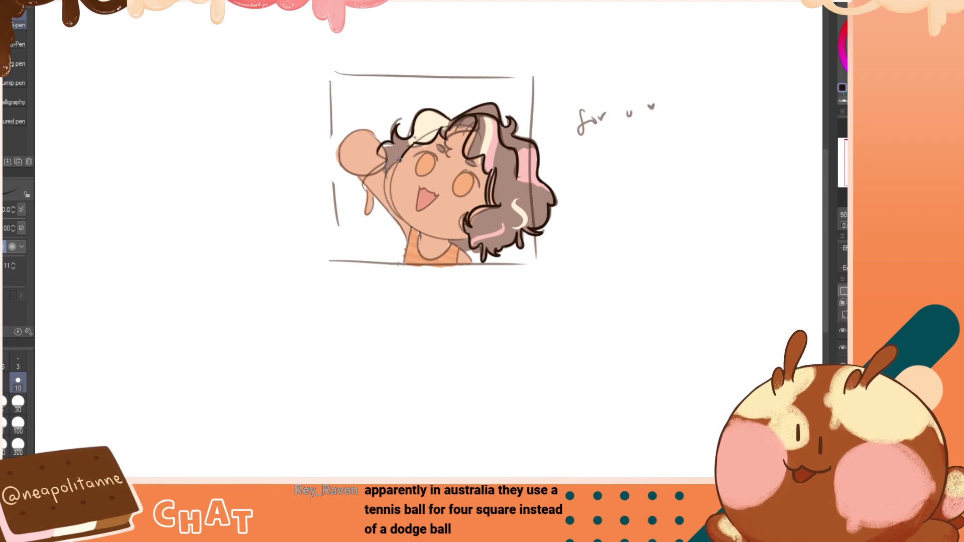
mouse_move(402, 155)
mouse_down()
mouse_move(377, 190)
mouse_move(402, 227)
mouse_up()
key(ctrl+z)
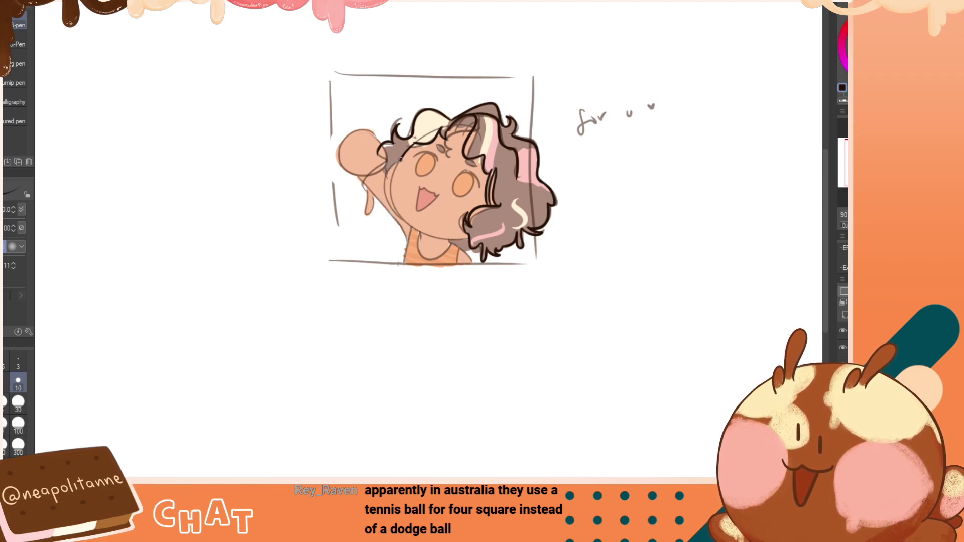
drag(402, 157, 406, 227)
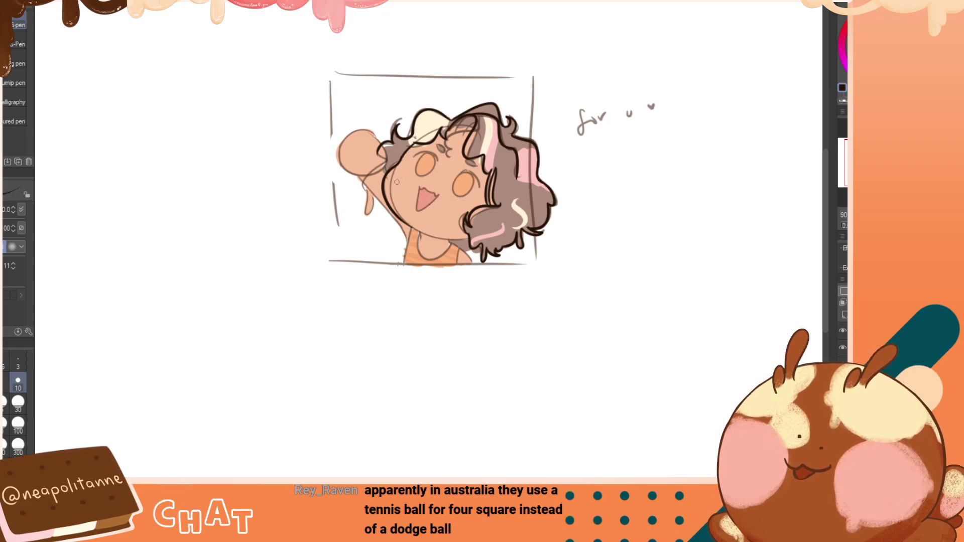
key(ctrl+z)
drag(400, 159, 409, 232)
key(ctrl+z)
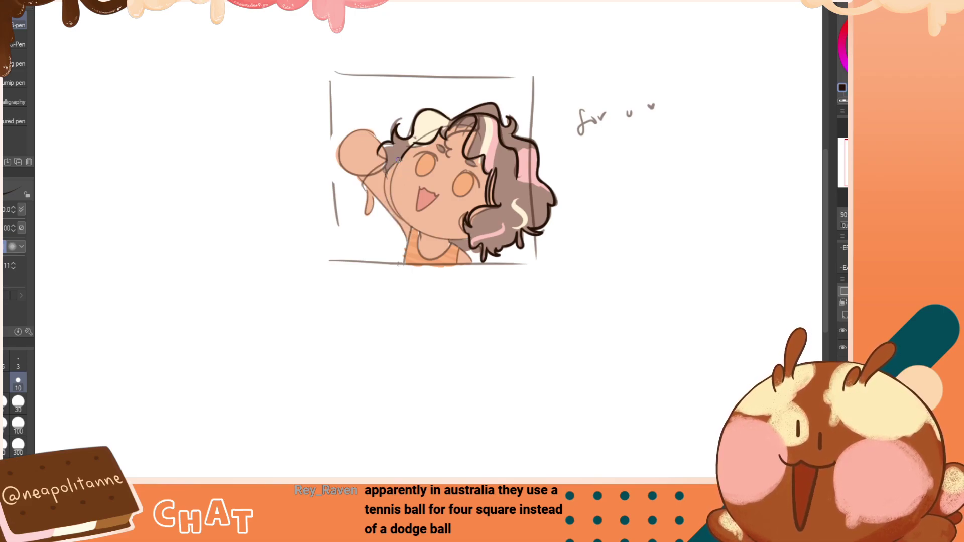
drag(399, 160, 410, 228)
key(ctrl+z)
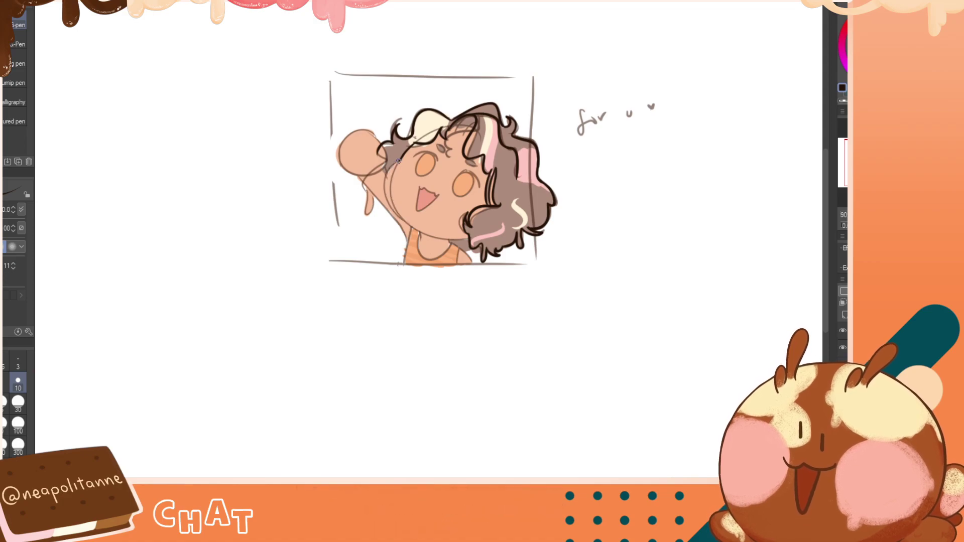
drag(399, 160, 420, 235)
key(ctrl+z)
mouse_move(401, 160)
mouse_down()
mouse_move(385, 183)
mouse_move(411, 223)
mouse_up()
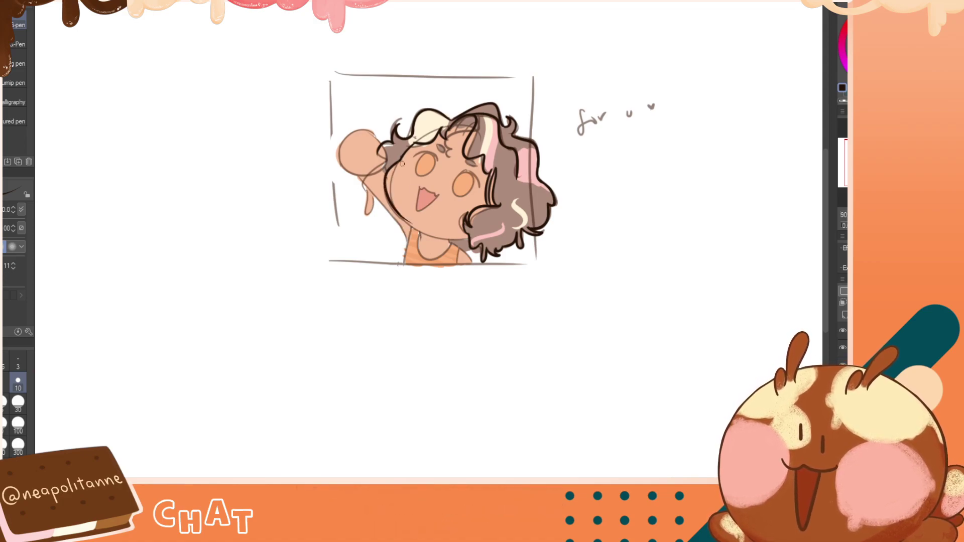
key(ctrl+z)
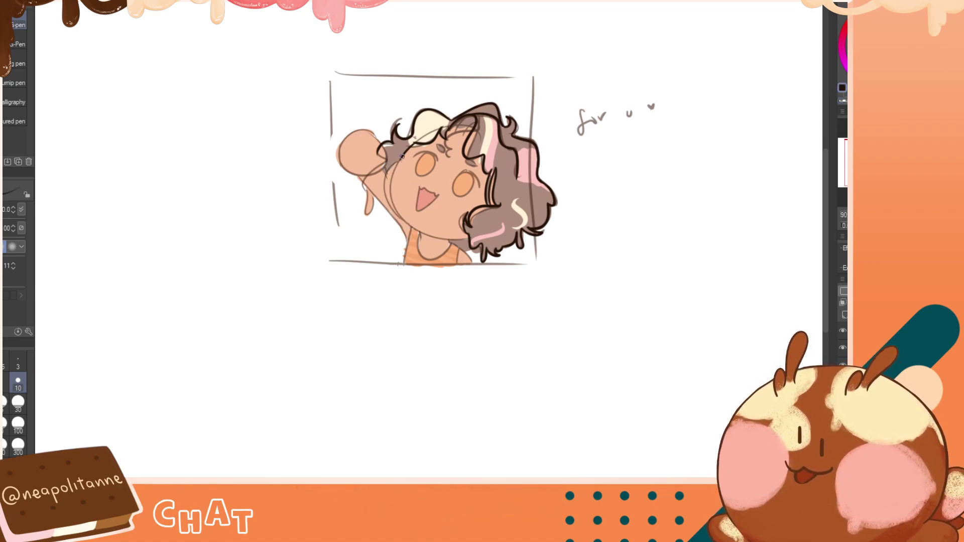
mouse_move(400, 157)
mouse_down()
mouse_move(388, 184)
mouse_move(410, 229)
mouse_up()
key(ctrl+z)
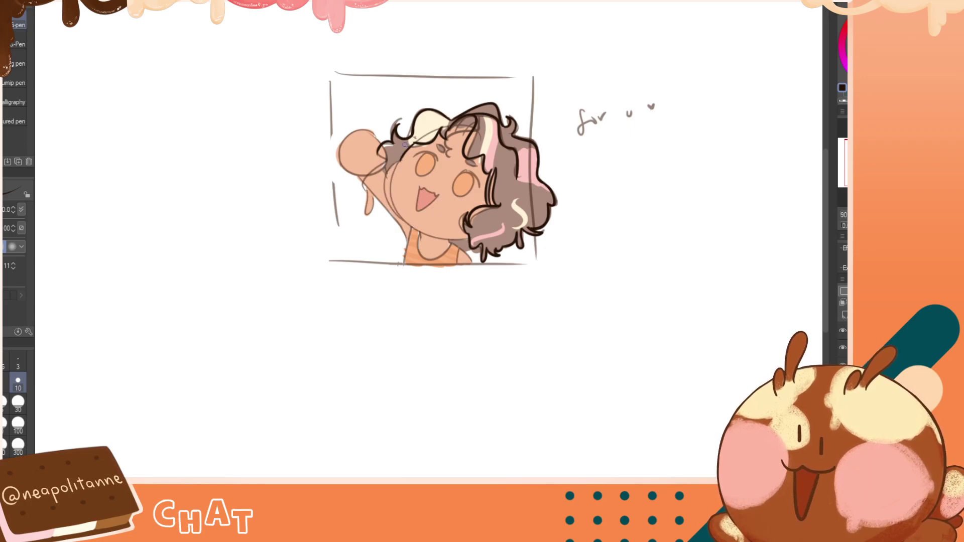
drag(401, 160, 410, 228)
key(ctrl+z)
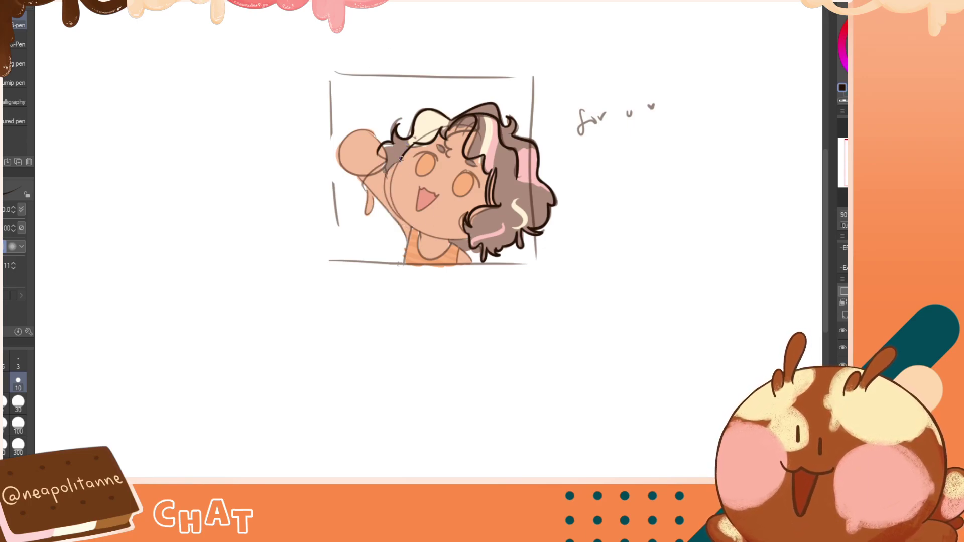
drag(401, 160, 413, 222)
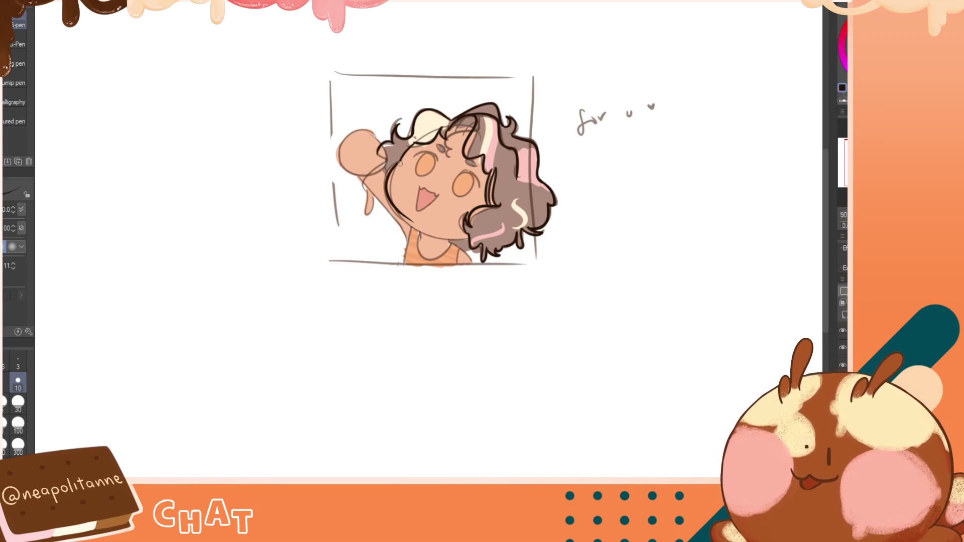
key(h)
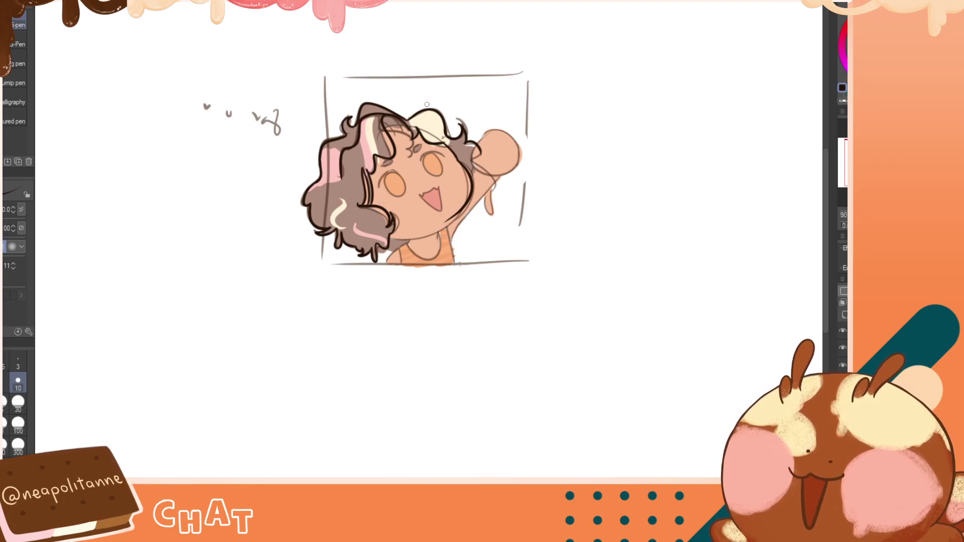
key(h)
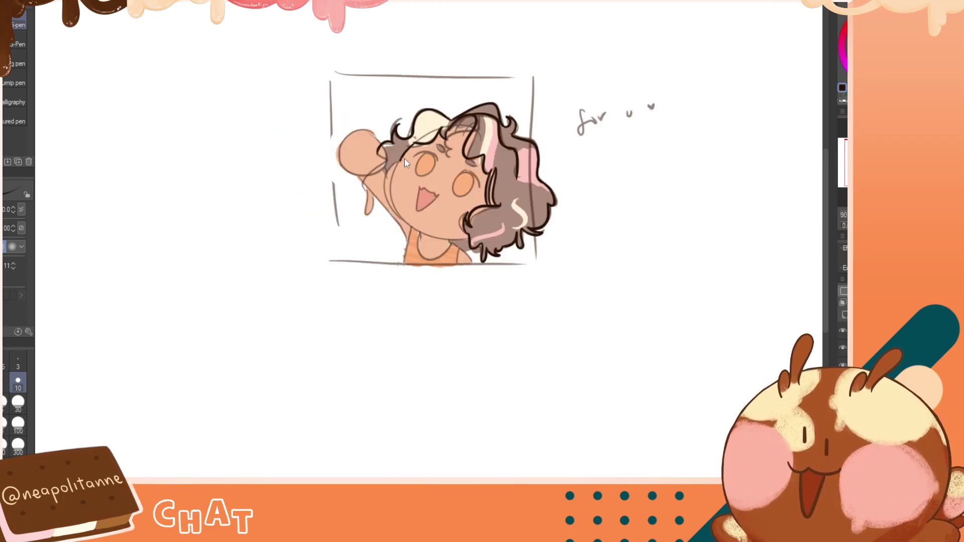
Try to ink the face contour in one stroke from the hairline around the cheek to the underside of the jaw
drag(400, 156, 403, 217)
key(ctrl+z)
drag(401, 157, 420, 236)
key(ctrl+z)
drag(399, 160, 421, 232)
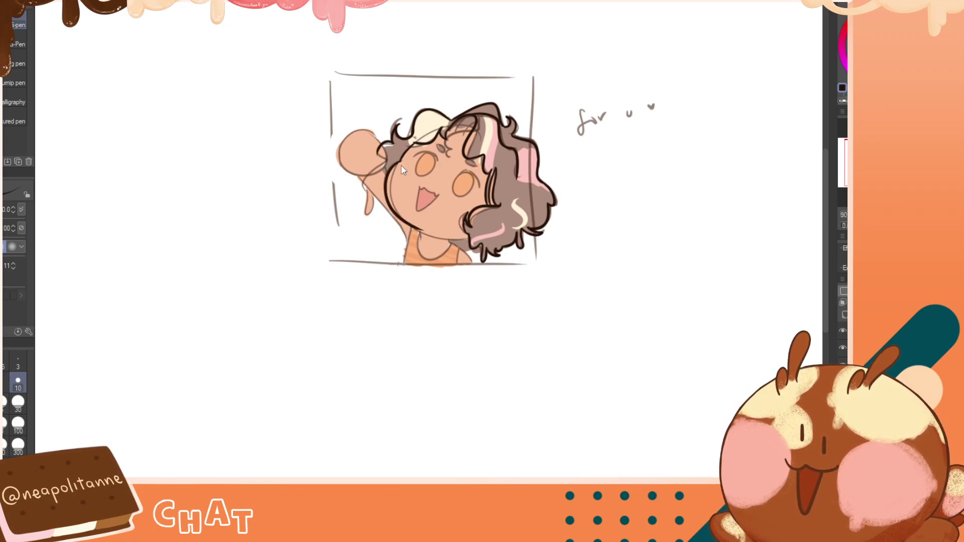
key(ctrl+z)
drag(402, 159, 414, 225)
key(ctrl+z)
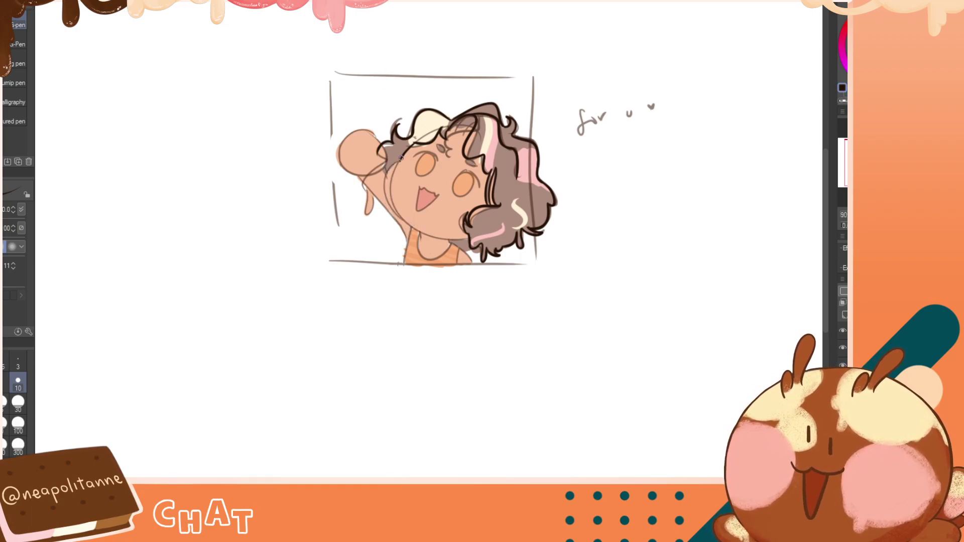
drag(400, 157, 415, 241)
key(ctrl+z)
drag(400, 158, 423, 230)
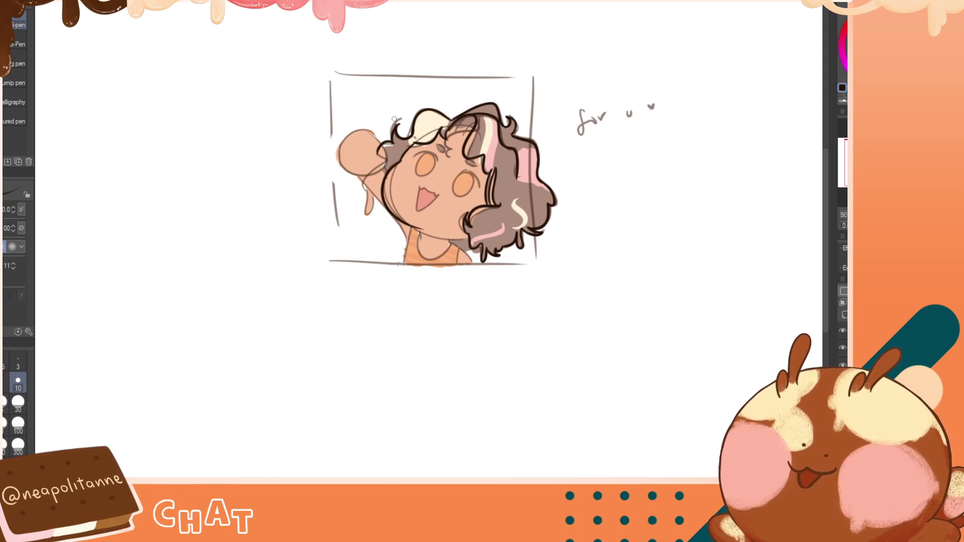
Try to redraw the cheek and jaw contour on the raised-arm side with the canvas mirrored
key(h)
key(ctrl+z)
drag(455, 158, 444, 229)
key(ctrl+z)
drag(467, 160, 451, 223)
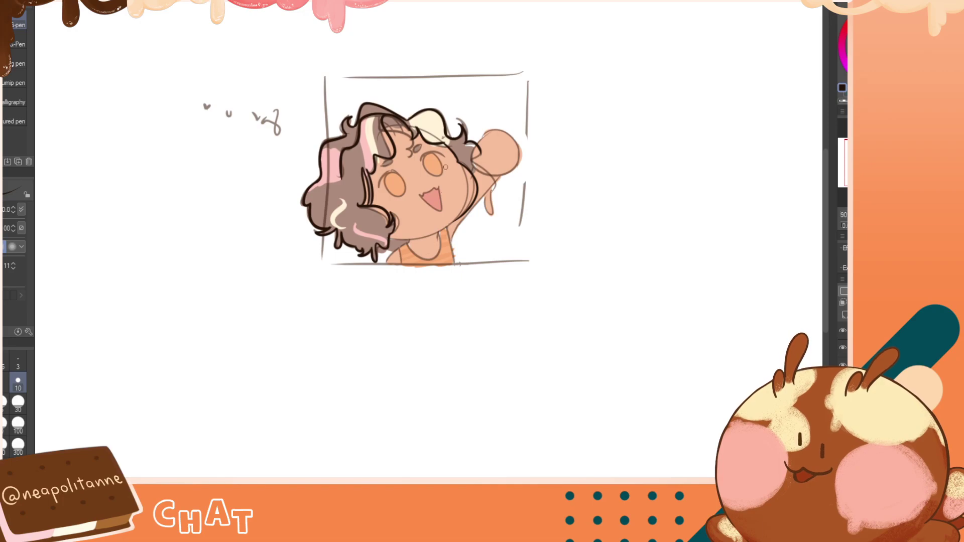
Return the canvas from the mirrored view and ink the cheek contour beside the raised arm down to the jaw
key(h)
drag(401, 161, 408, 234)
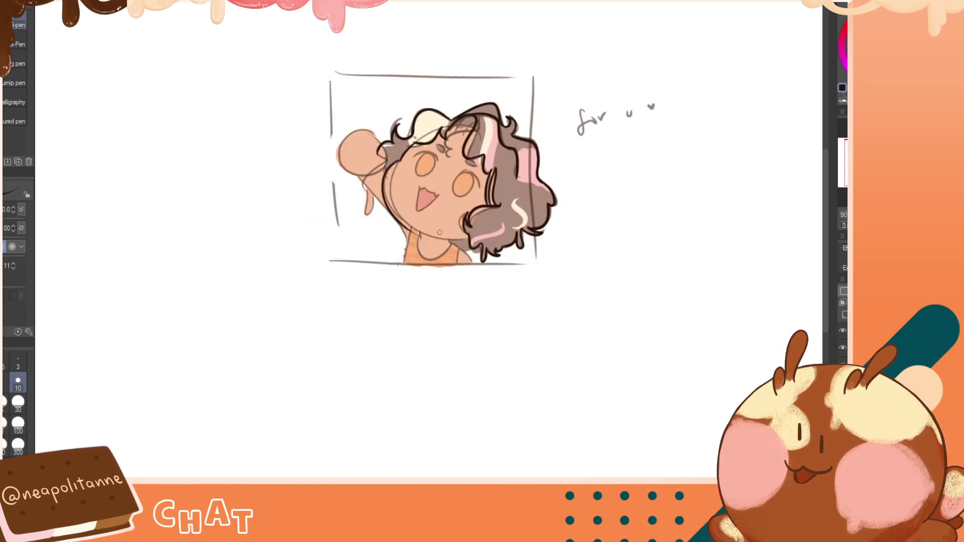
key(ctrl+z)
drag(399, 163, 408, 234)
key(ctrl+z)
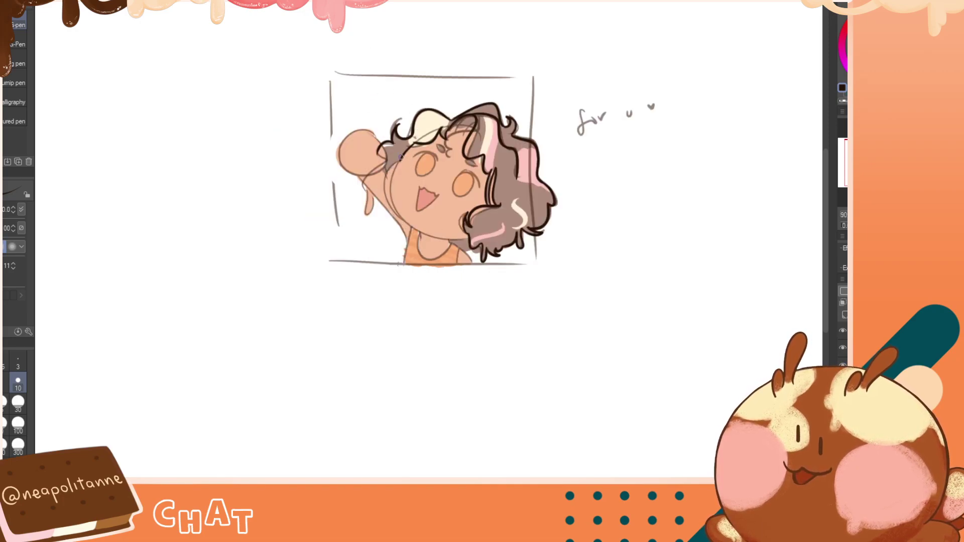
drag(384, 159, 401, 229)
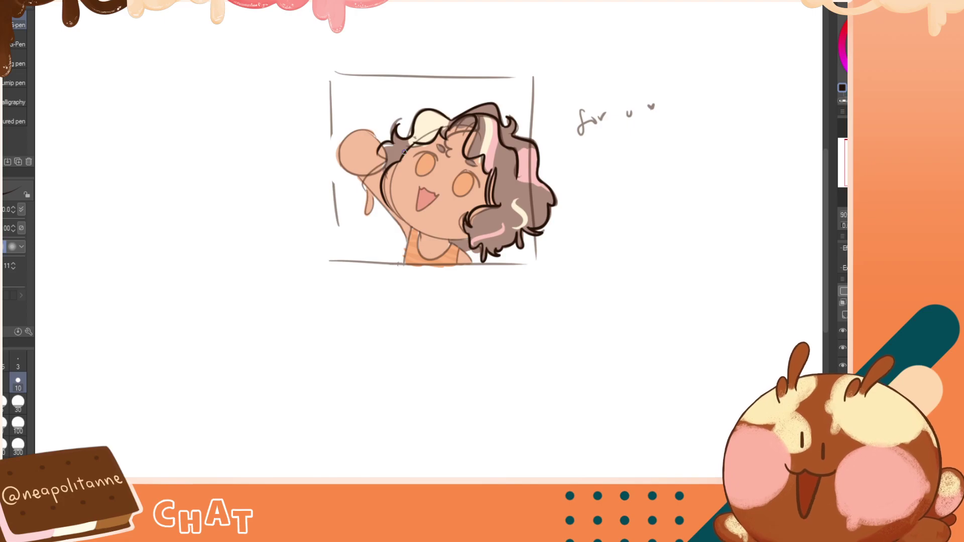
Try to ink the cheek contour from the hairline beside the raised arm down to the jaw
key(ctrl+z)
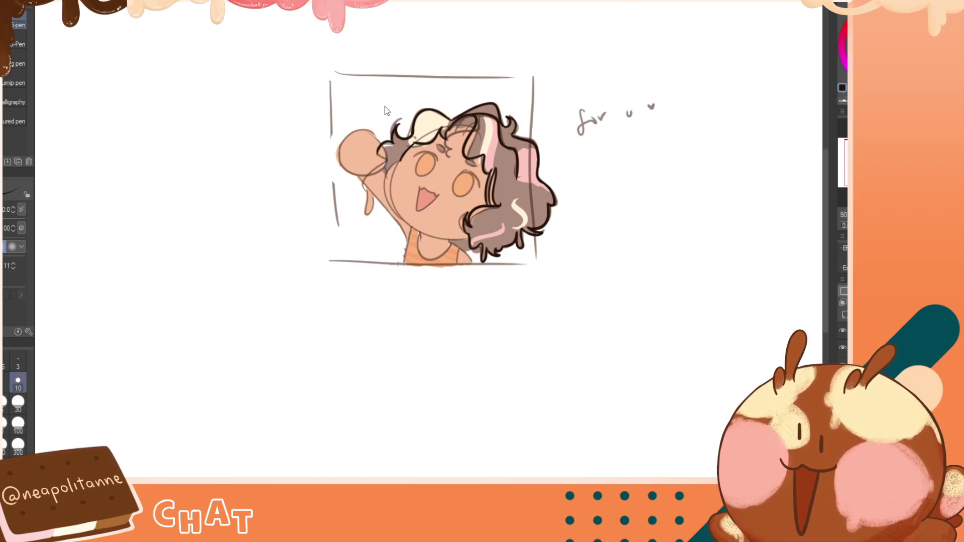
drag(398, 157, 410, 230)
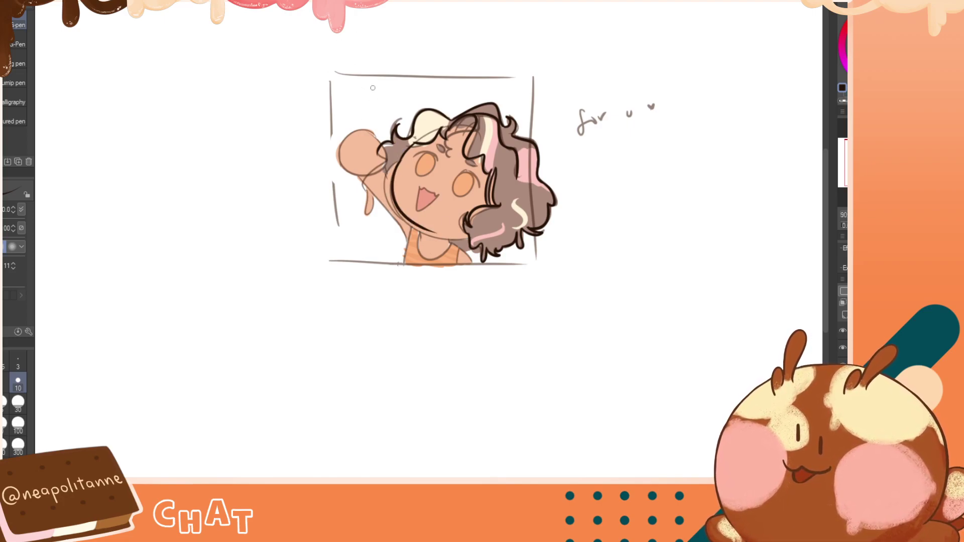
key(ctrl+z)
drag(399, 157, 414, 230)
key(ctrl+z)
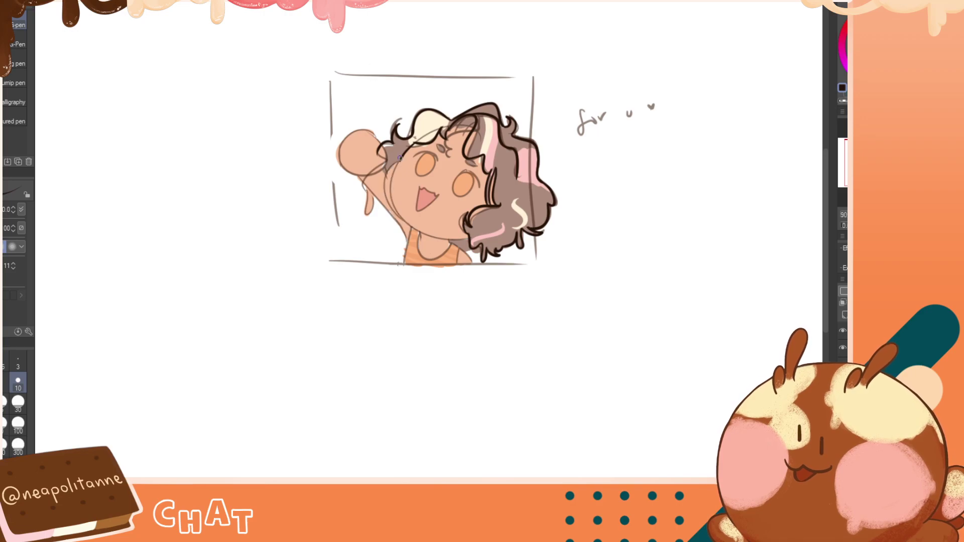
drag(401, 159, 408, 228)
key(ctrl+z)
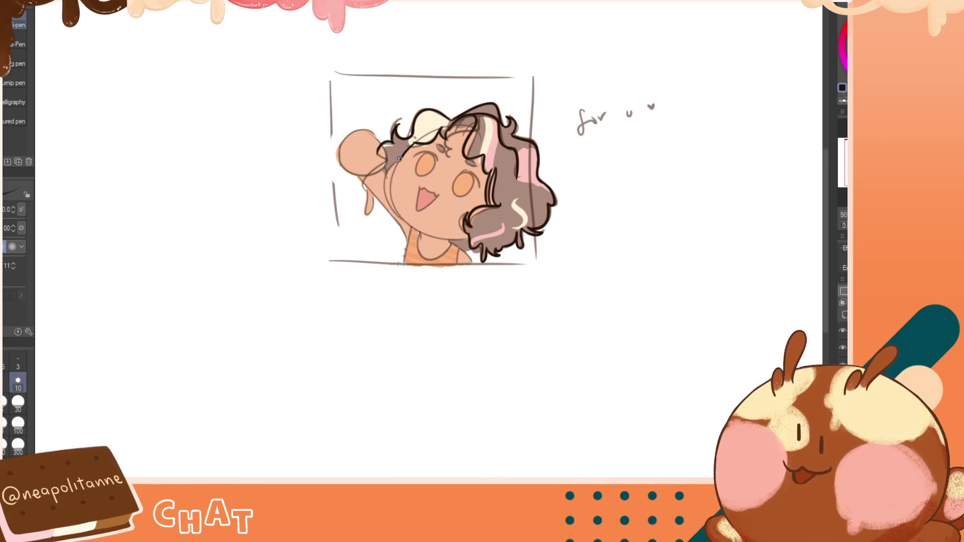
drag(399, 157, 427, 230)
key(ctrl+z)
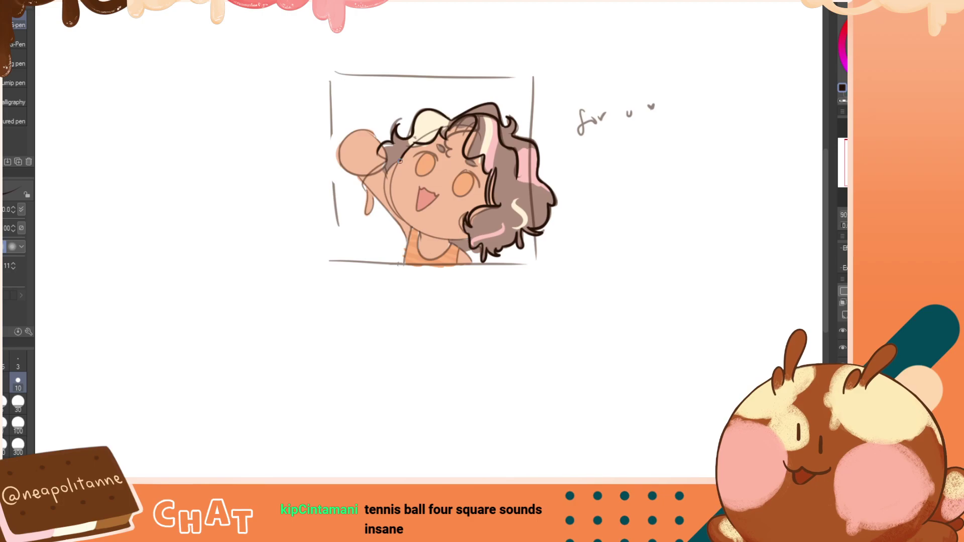
Ink a trial cheek contour beside the raised arm, toggling transparent colour for cleanup and checking it in the mirrored view
drag(400, 158, 411, 229)
key(c)
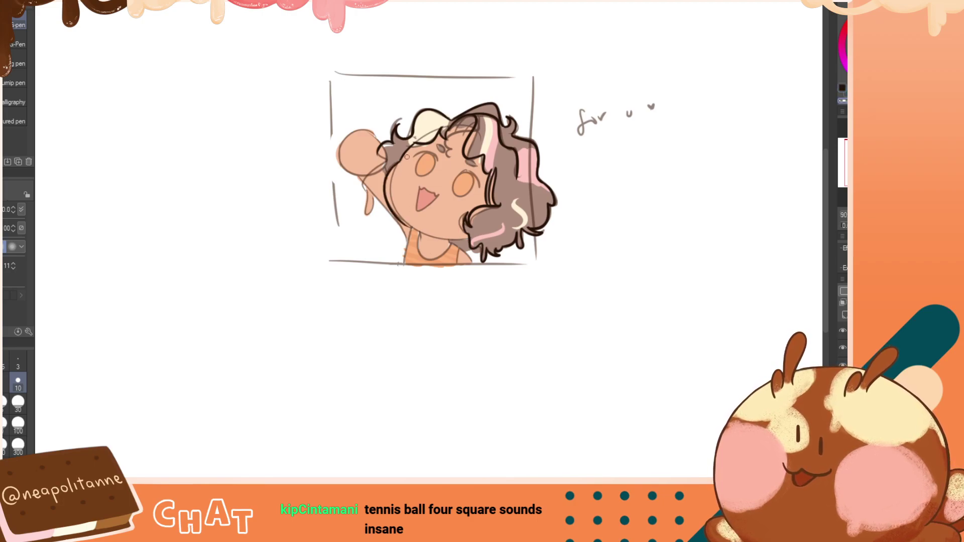
key(c)
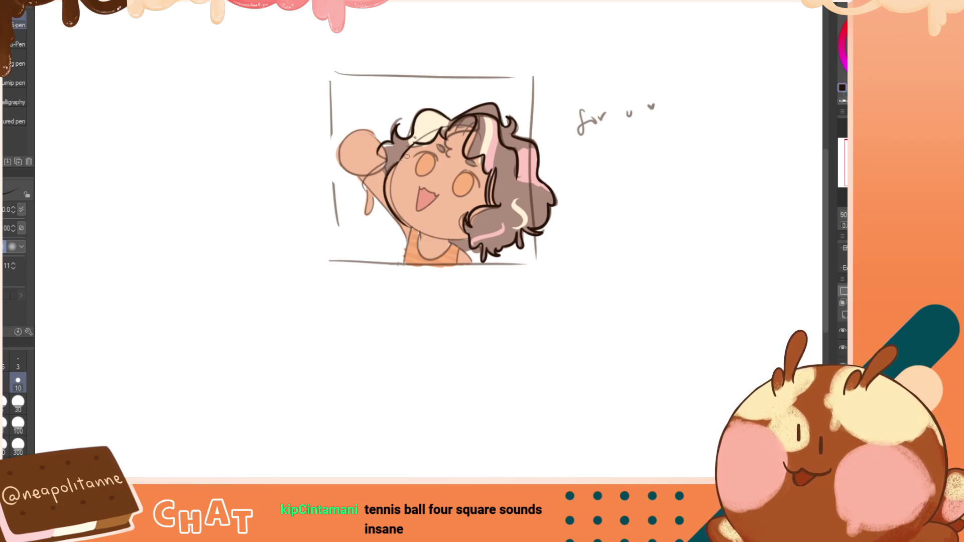
key(c)
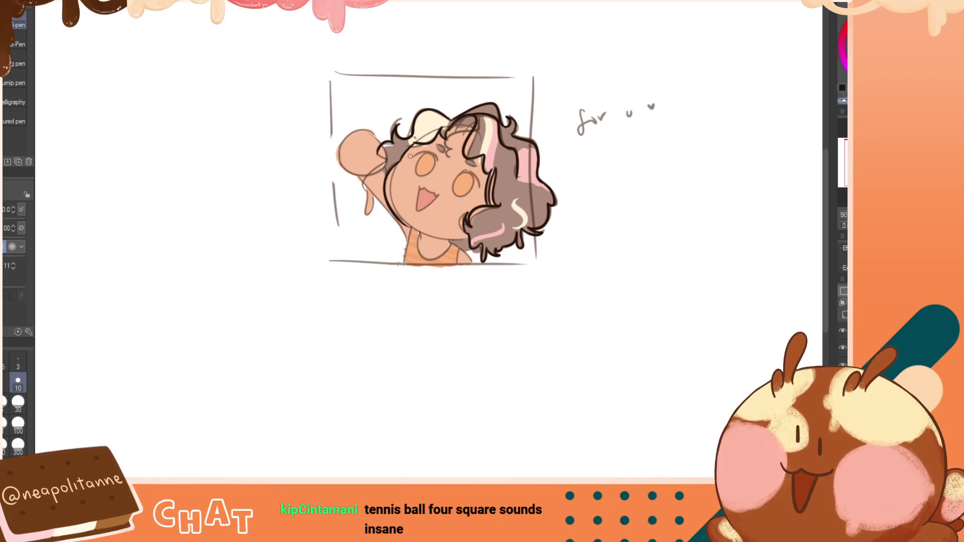
key(h)
key(h)
key(c)
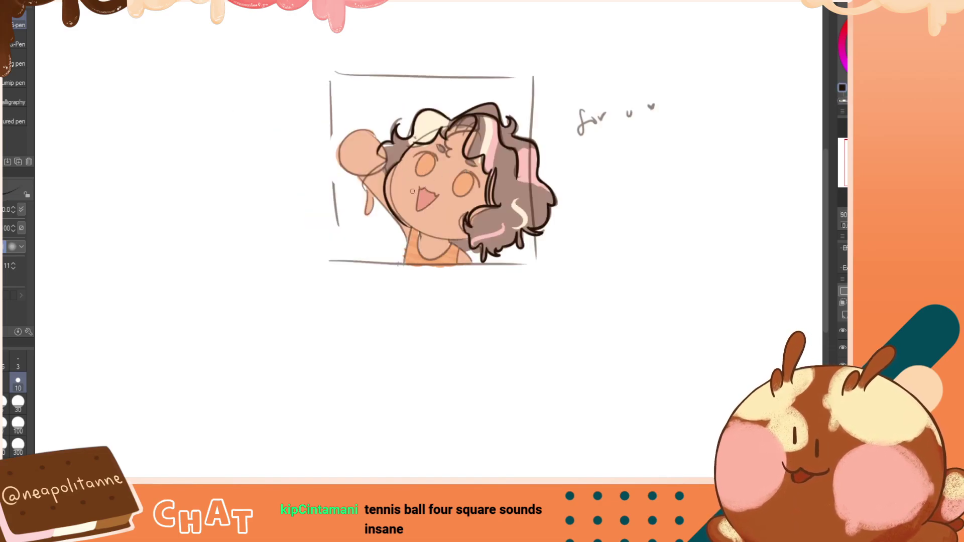
Try to ink the underside of the jaw from the cheek contour across to the lower hair lock
mouse_move(396, 217)
mouse_down()
mouse_move(420, 238)
mouse_move(446, 218)
mouse_move(457, 238)
mouse_up()
key(ctrl+z)
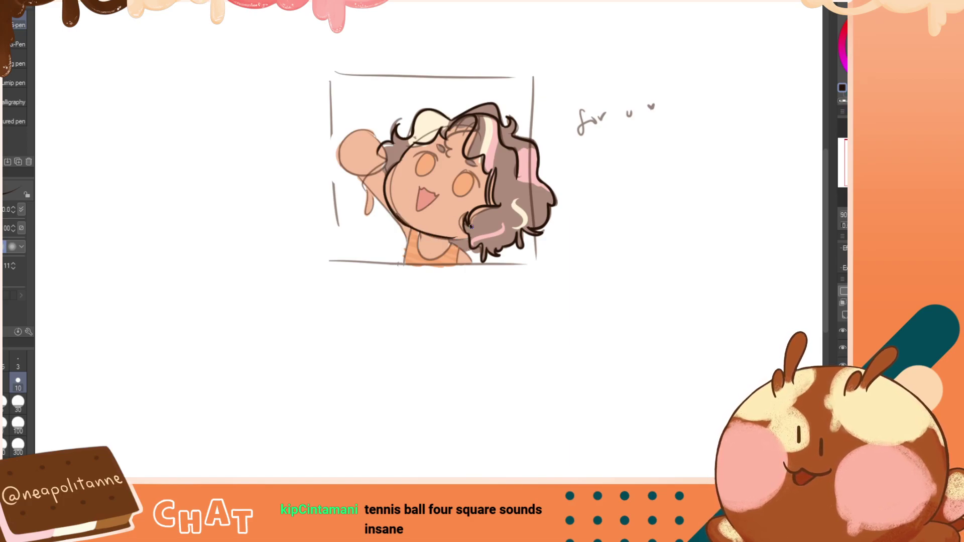
key(ctrl+z)
drag(396, 218, 467, 241)
key(ctrl+z)
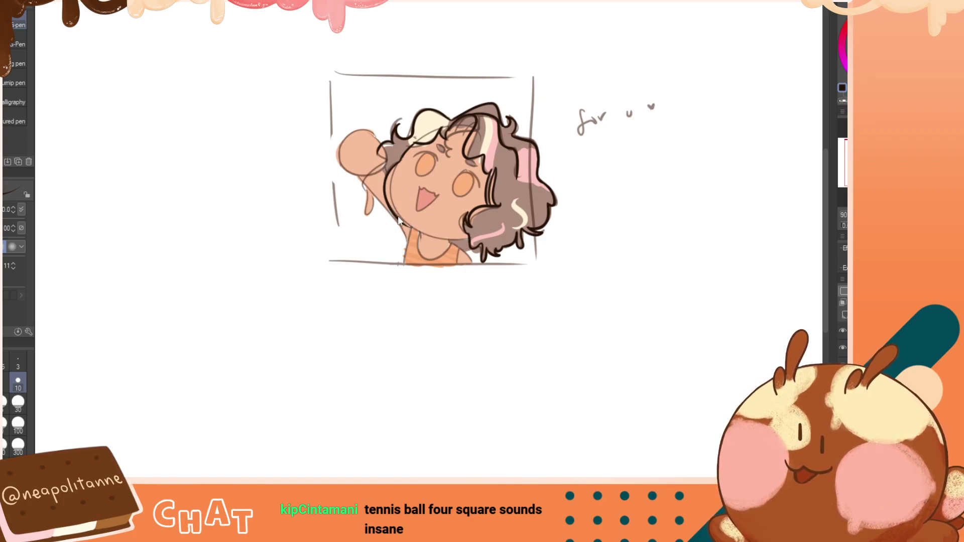
drag(393, 211, 471, 238)
key(h)
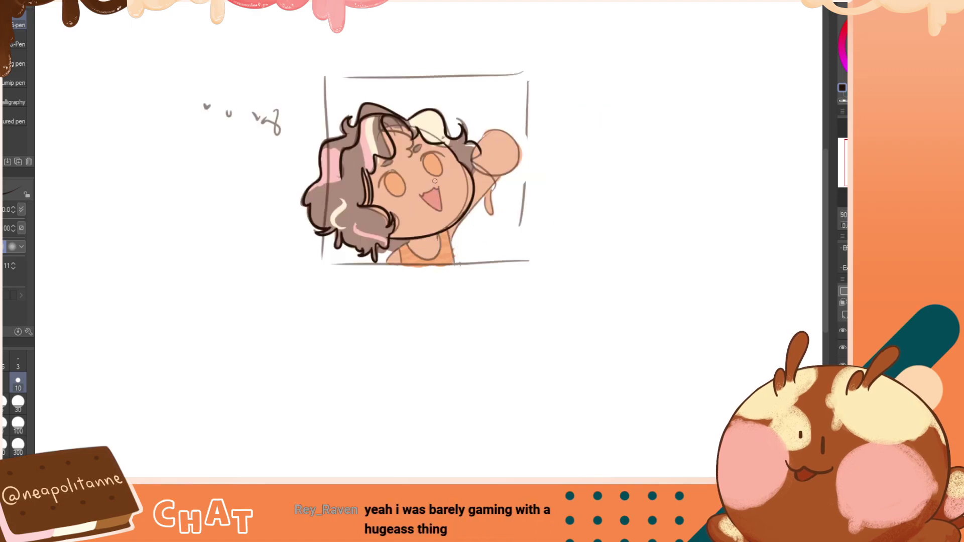
key(h)
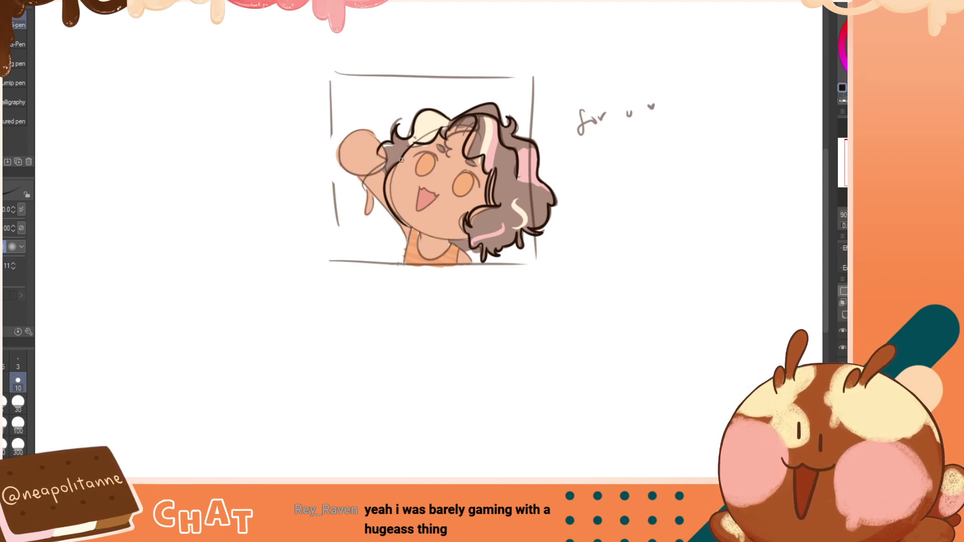
Redraw the face contour as a continuous curve from the hairline around the cheek and along the underside of the jaw
drag(391, 166, 471, 262)
key(ctrl+z)
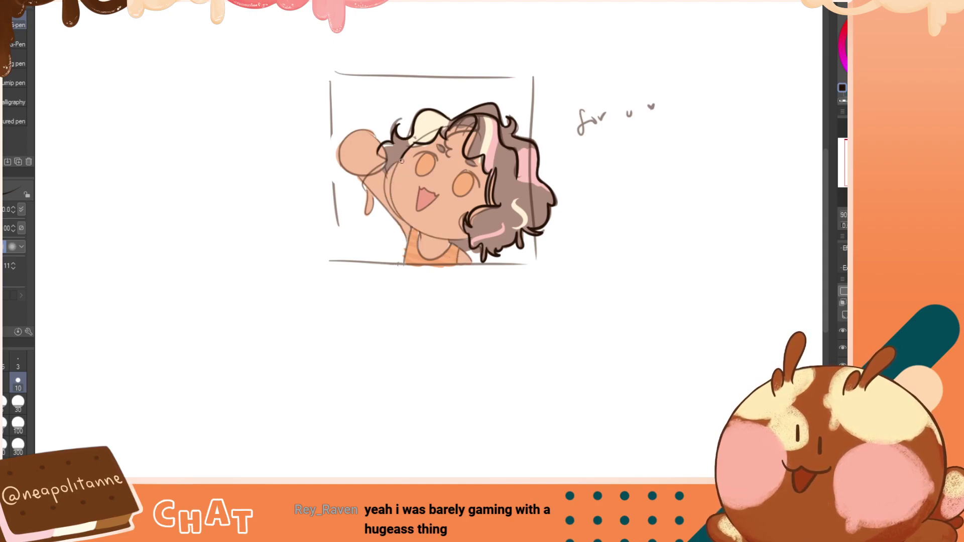
drag(402, 160, 457, 235)
key(ctrl+z)
mouse_move(385, 157)
mouse_down()
mouse_move(431, 232)
mouse_move(468, 237)
mouse_up()
key(h)
key(h)
key(ctrl+z)
key(ctrl+z)
key(ctrl+z)
key(ctrl+z)
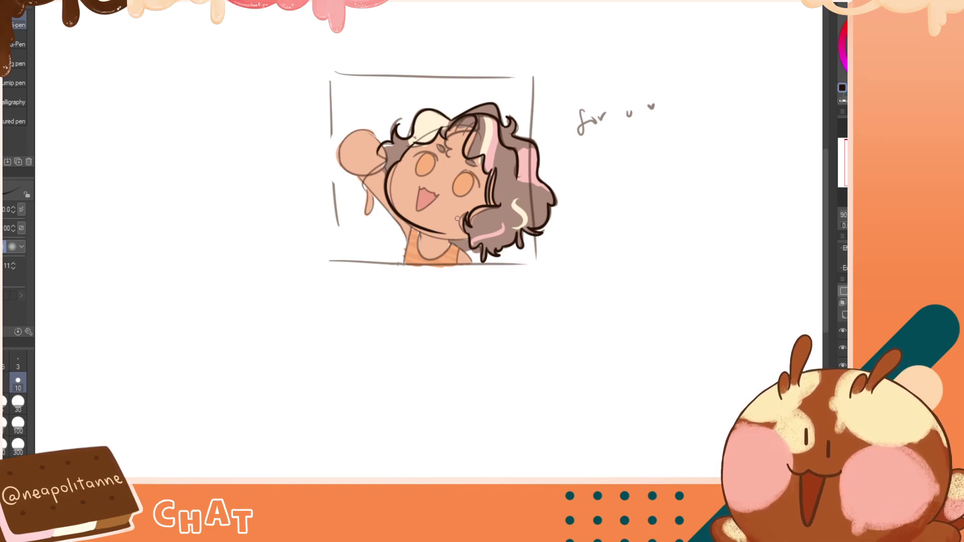
Try to extend the jaw line to the lower hair lock, comparing the mirrored and normal views
key(h)
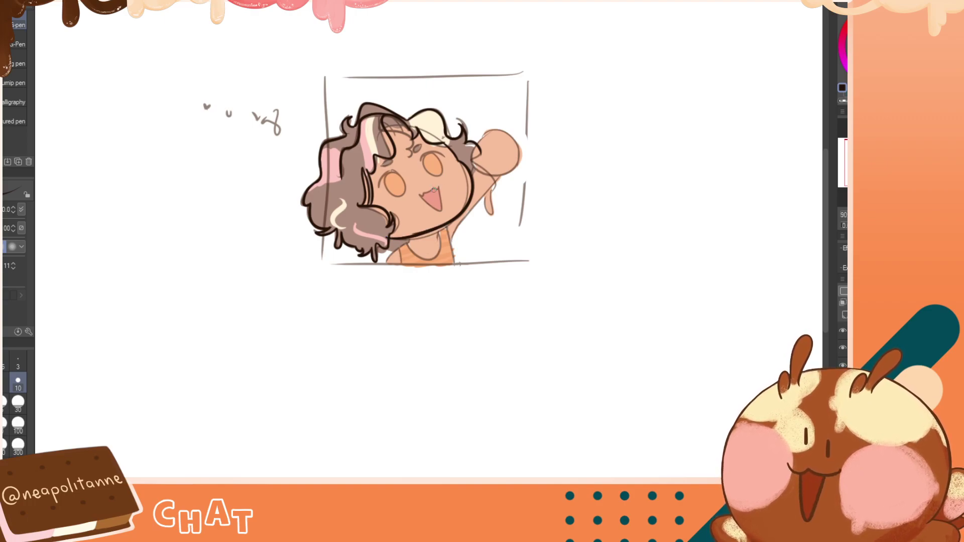
key(h)
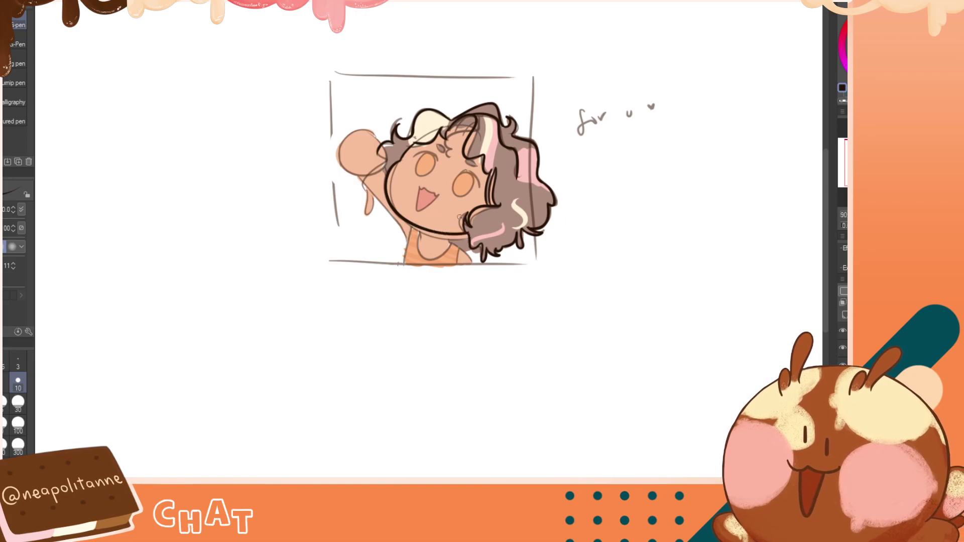
key(h)
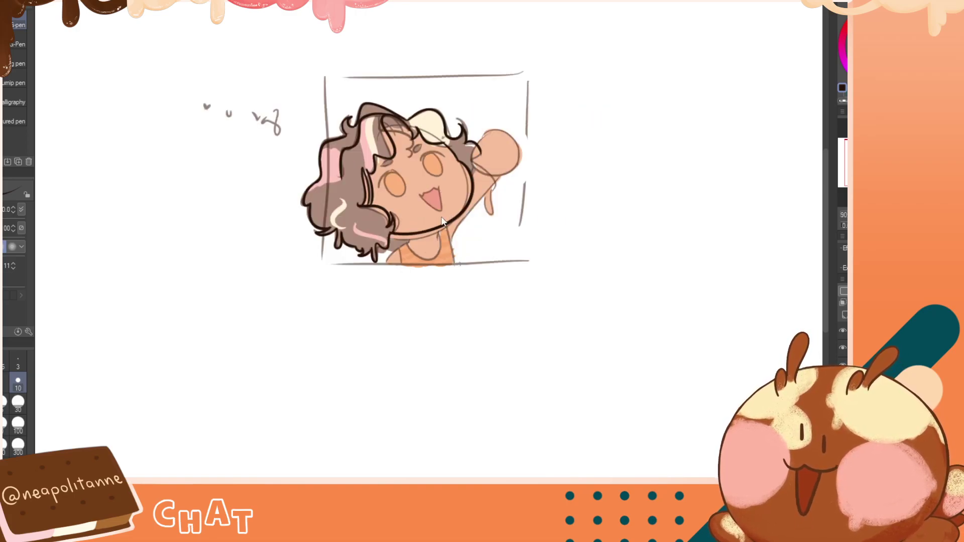
key(h)
key(h)
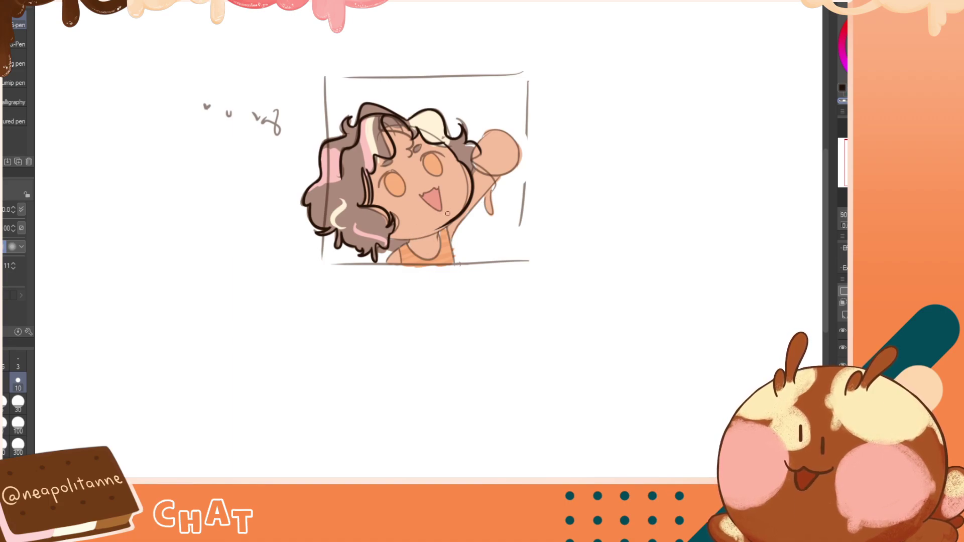
key(h)
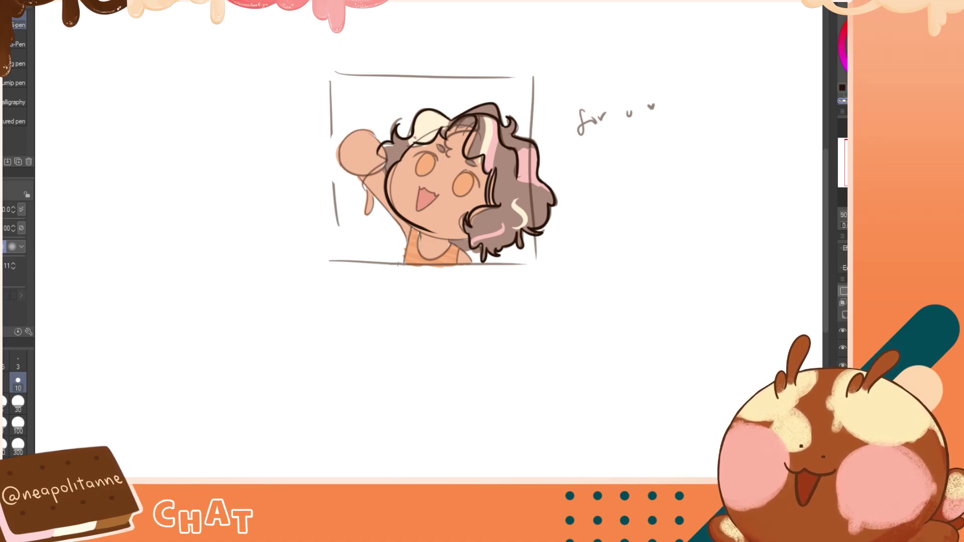
Ink a short stroke along the underside of the chin in the mirrored view and compare it in both orientations
key(h)
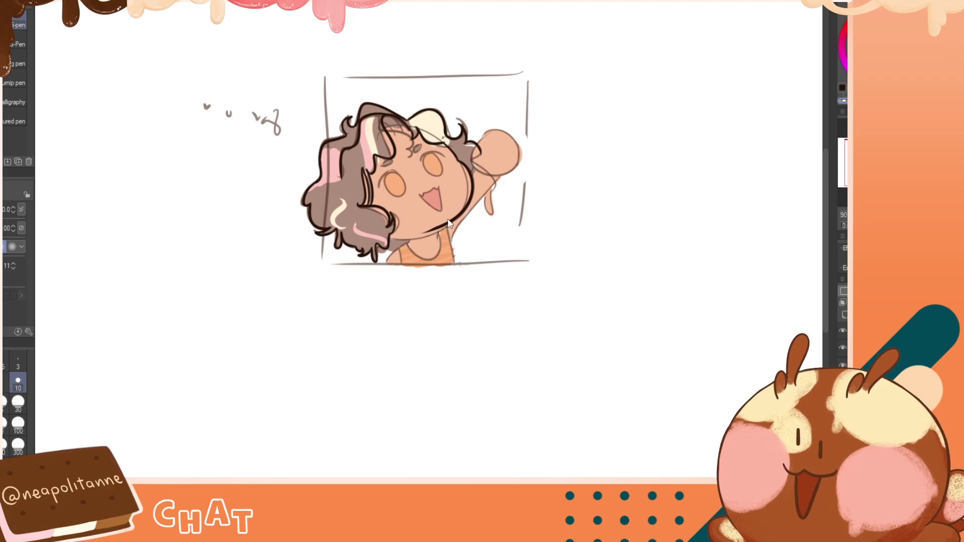
drag(451, 223, 413, 234)
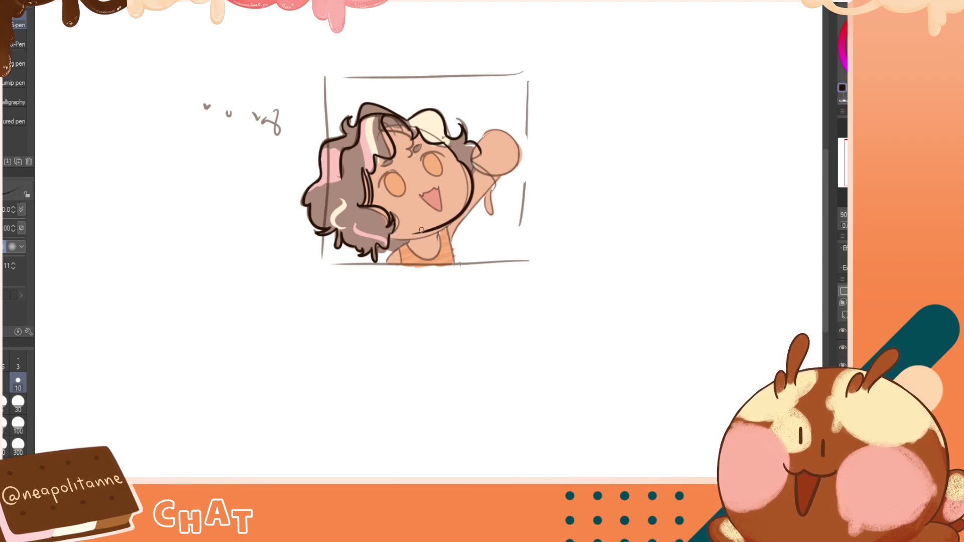
key(h)
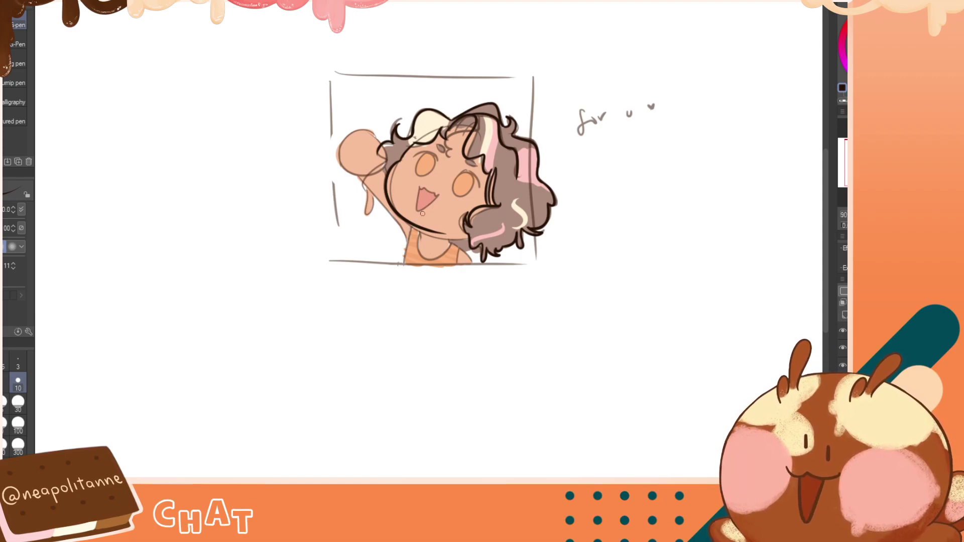
key(h)
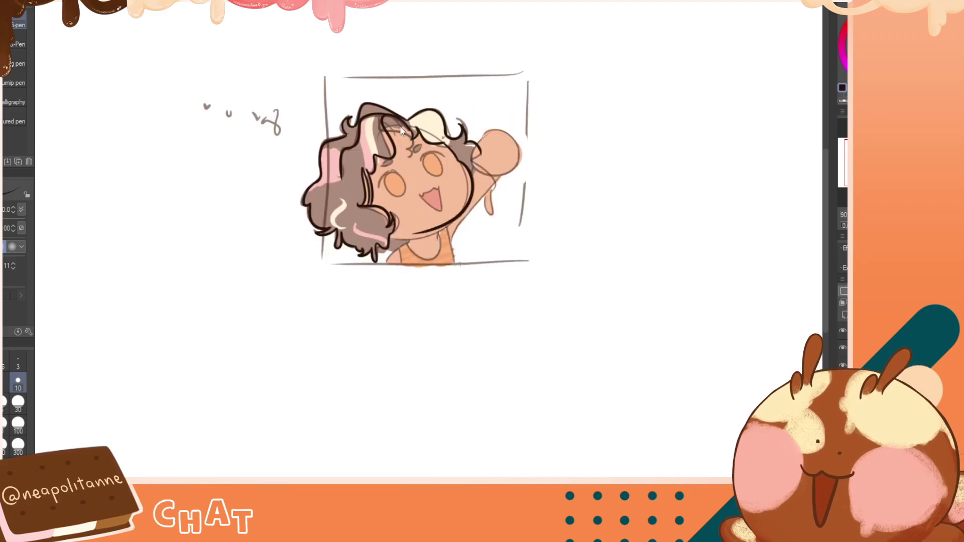
key(c)
key(h)
key(c)
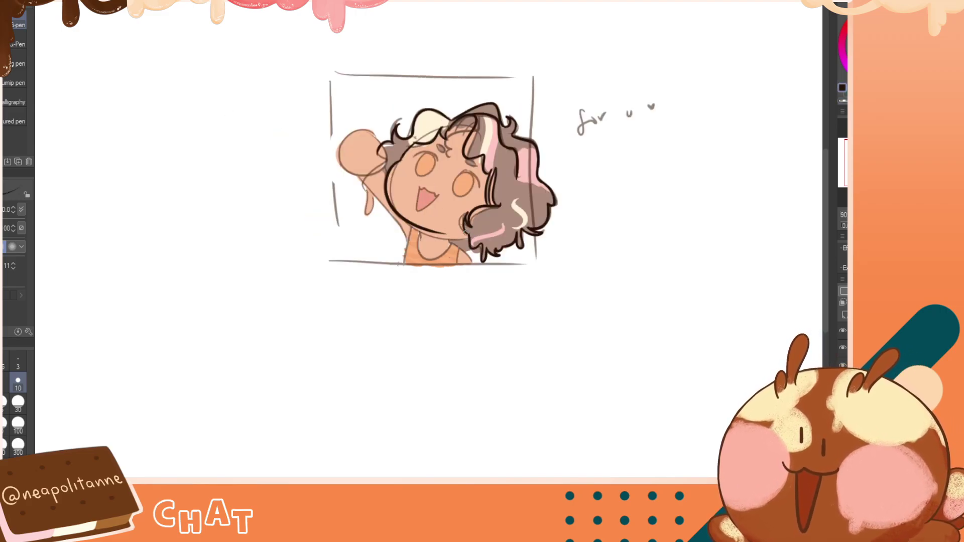
With the canvas mirrored, redraw the jaw line from the lower hair lock toward the cheek and switch to transparent colour
key(h)
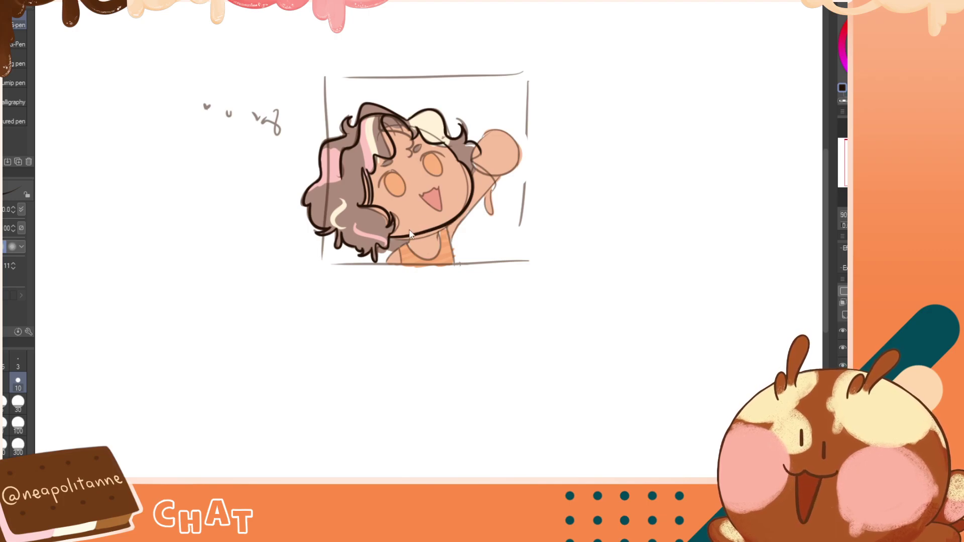
drag(393, 237, 461, 204)
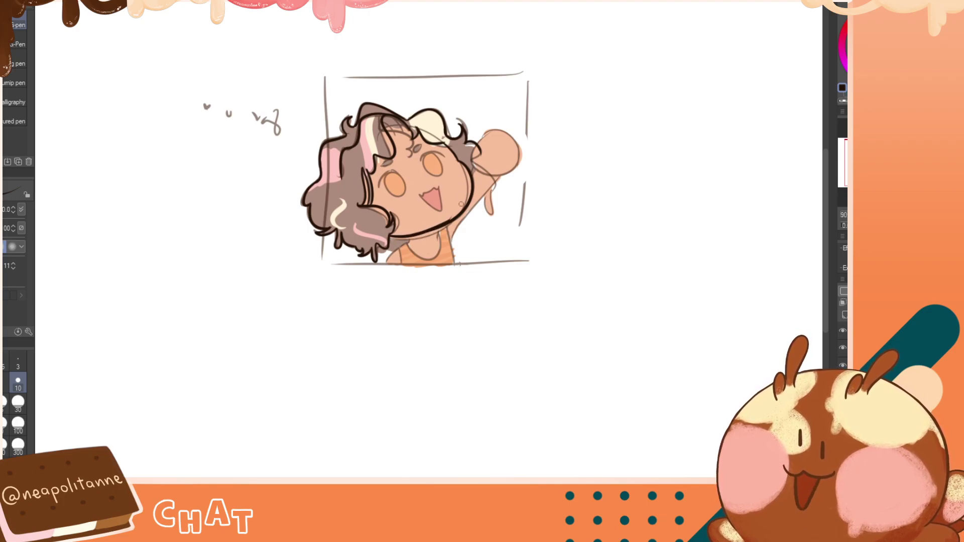
key(h)
key(h)
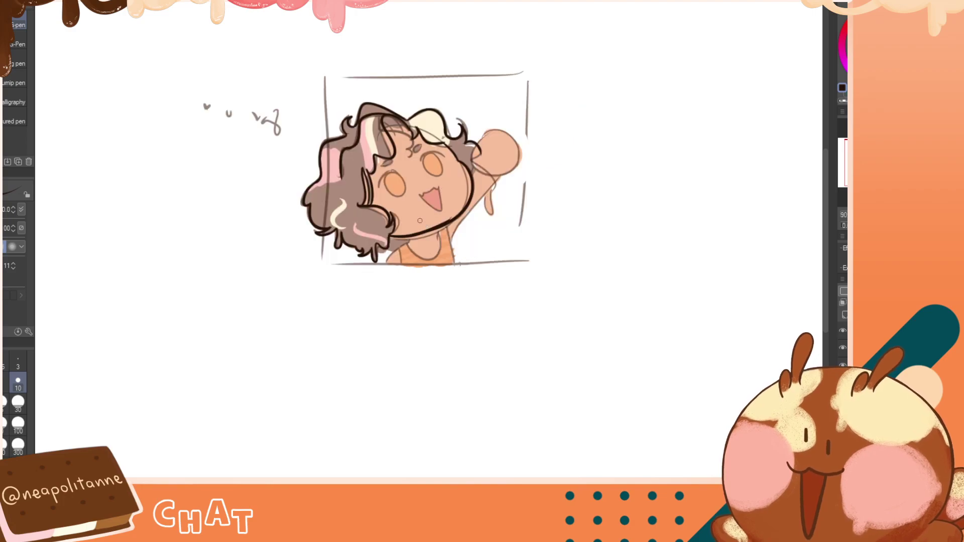
key(ctrl+z)
drag(391, 236, 466, 199)
key(c)
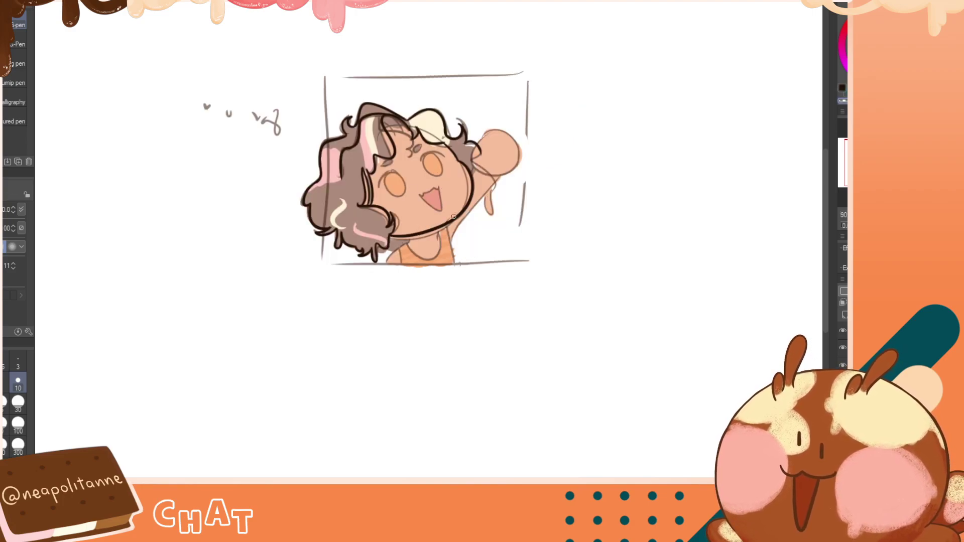
Examine the cheek and jaw contour by comparing the mirrored and normal canvas views
key(h)
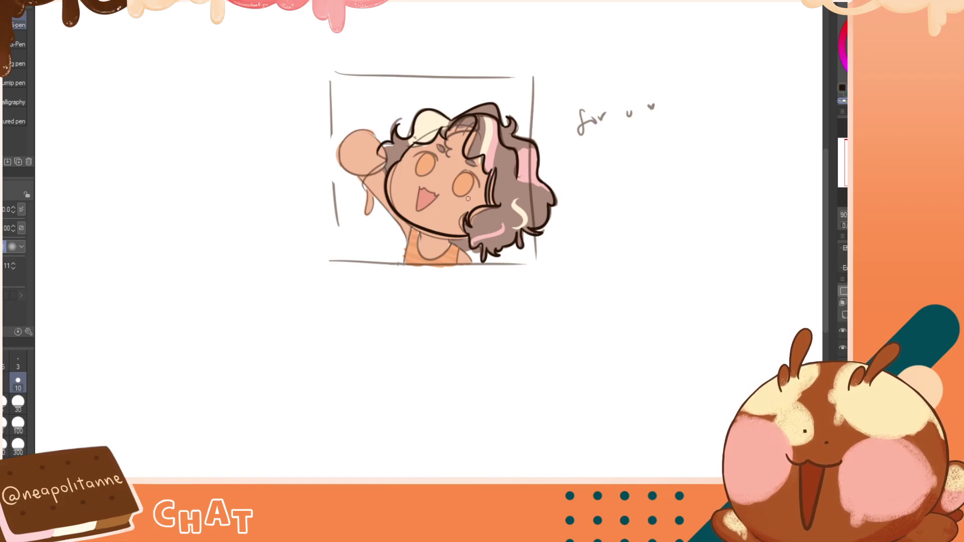
key(h)
key(c)
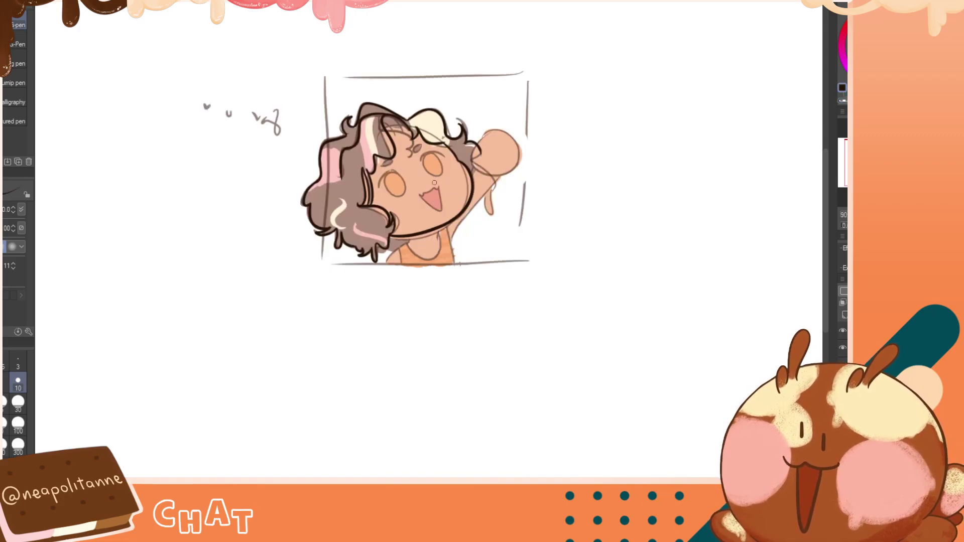
key(h)
key(h)
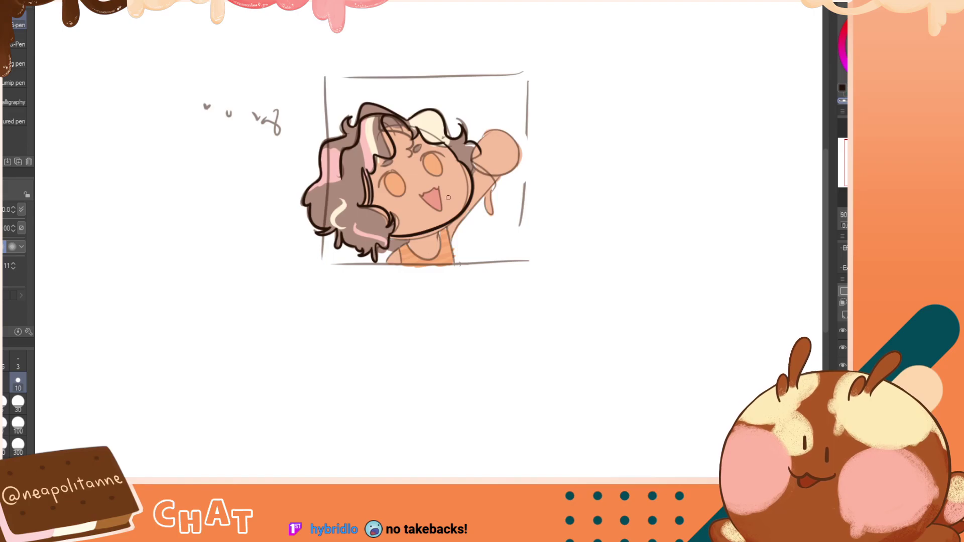
key(h)
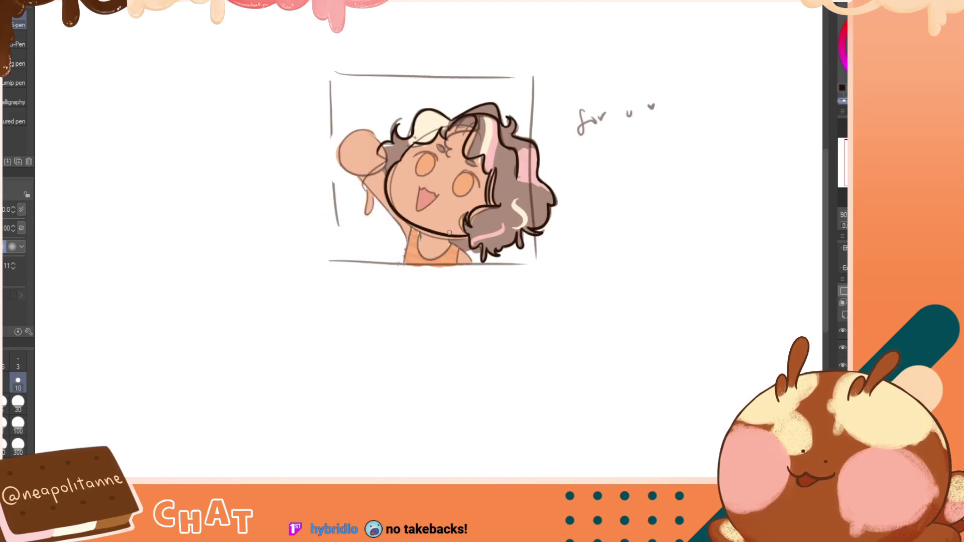
key(h)
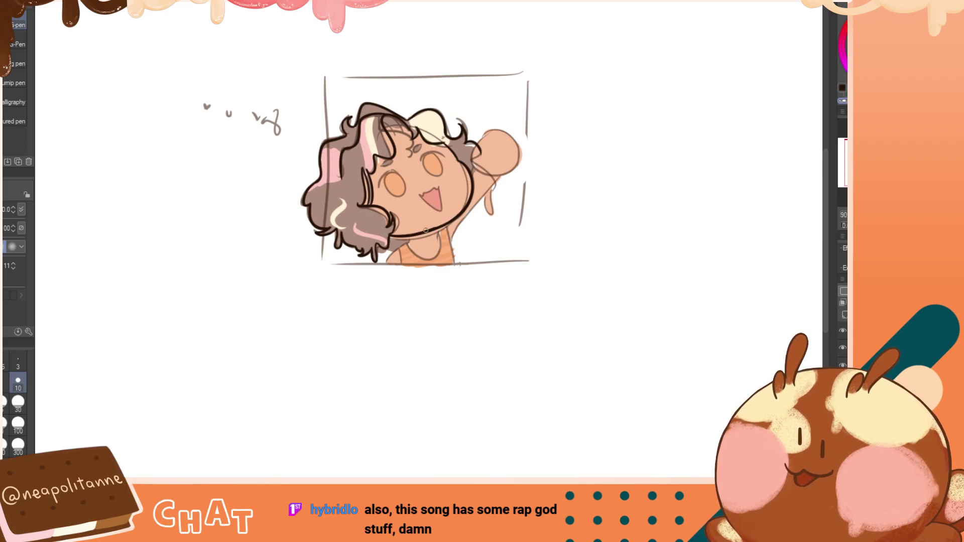
key(h)
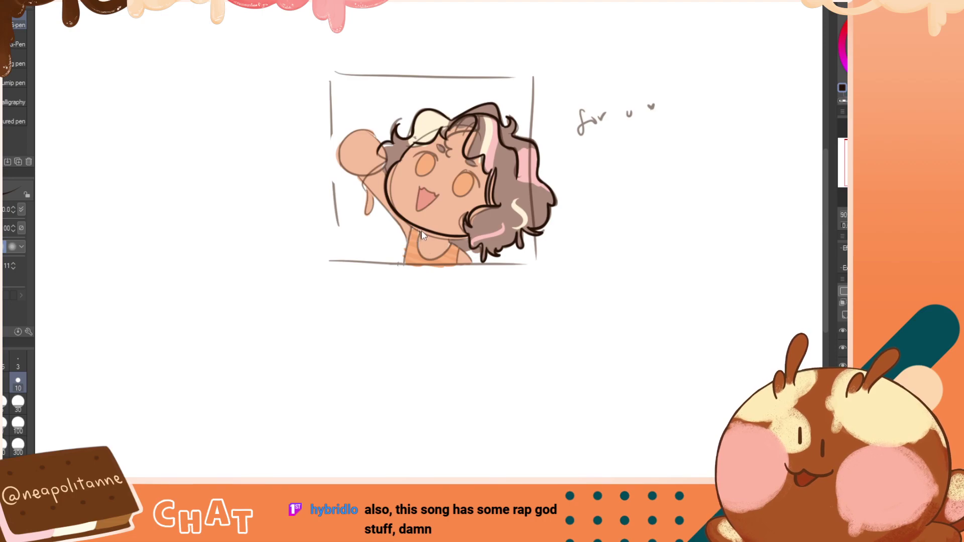
Ink the short neck line below the chin and check the line art mirrored and with the colour and sketch layers hidden
drag(420, 230, 420, 241)
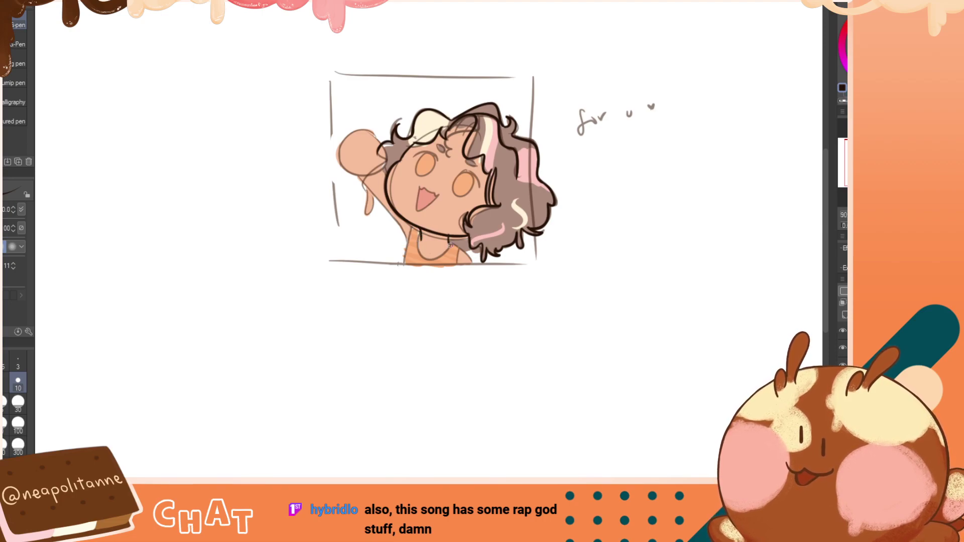
key(h)
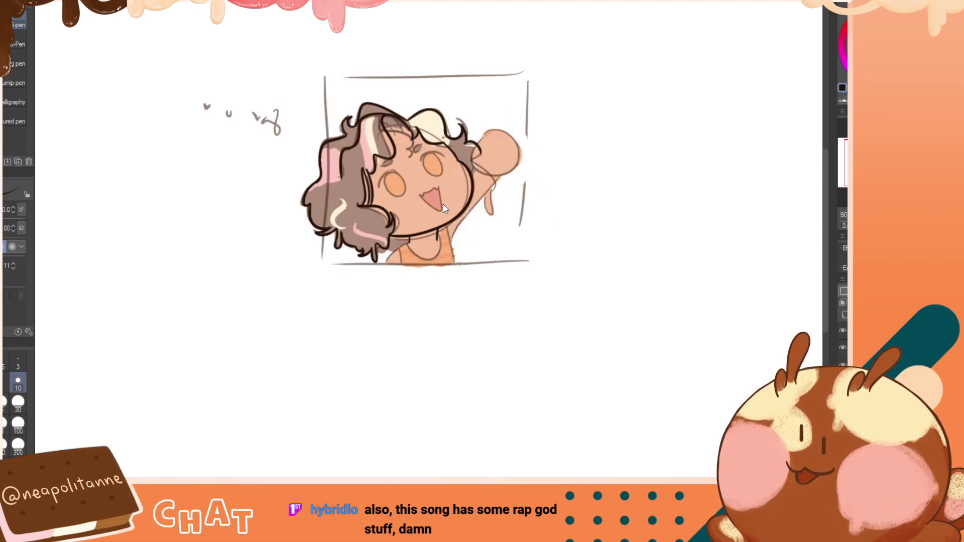
key(h)
click(843, 348)
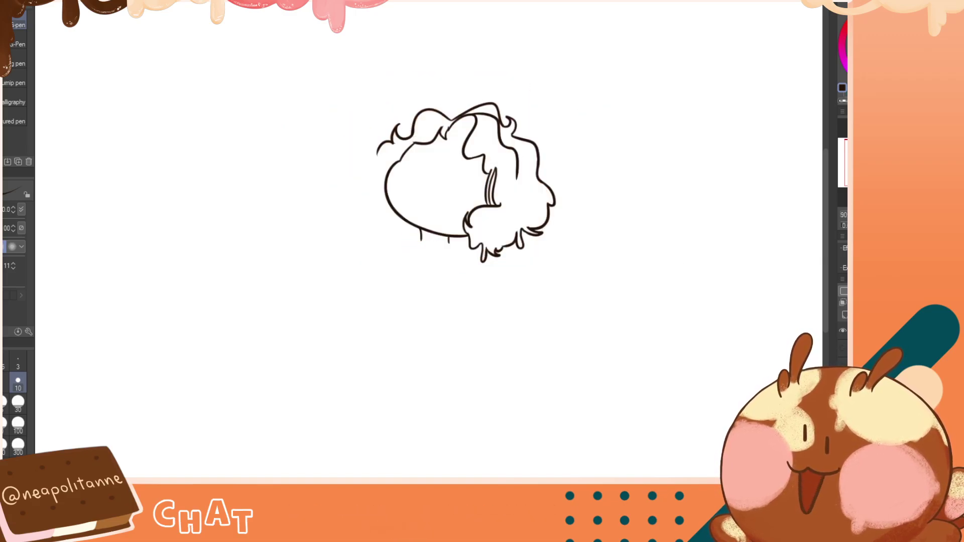
click(842, 347)
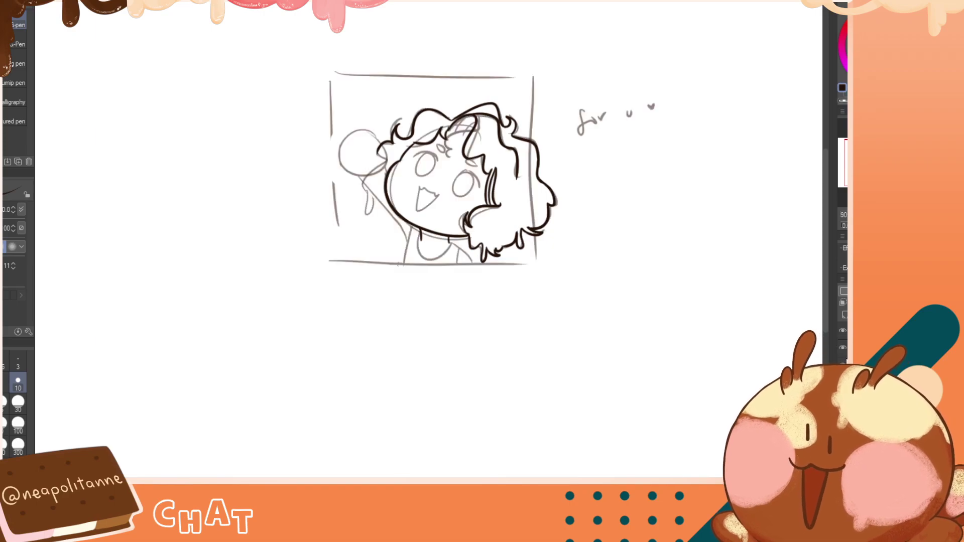
click(843, 365)
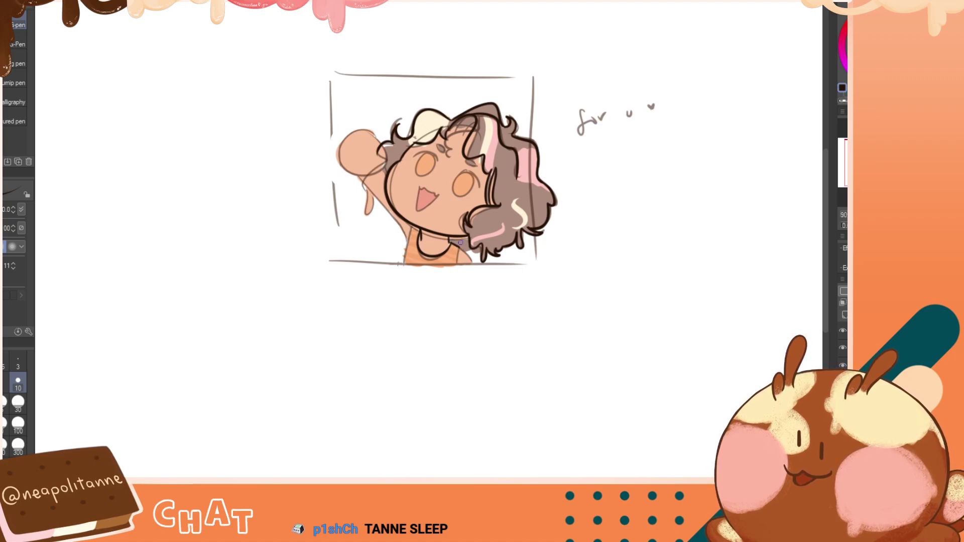
Ink the tank top's armhole edge on the side of the lower hair lock and compare it in both orientations
drag(459, 247, 455, 269)
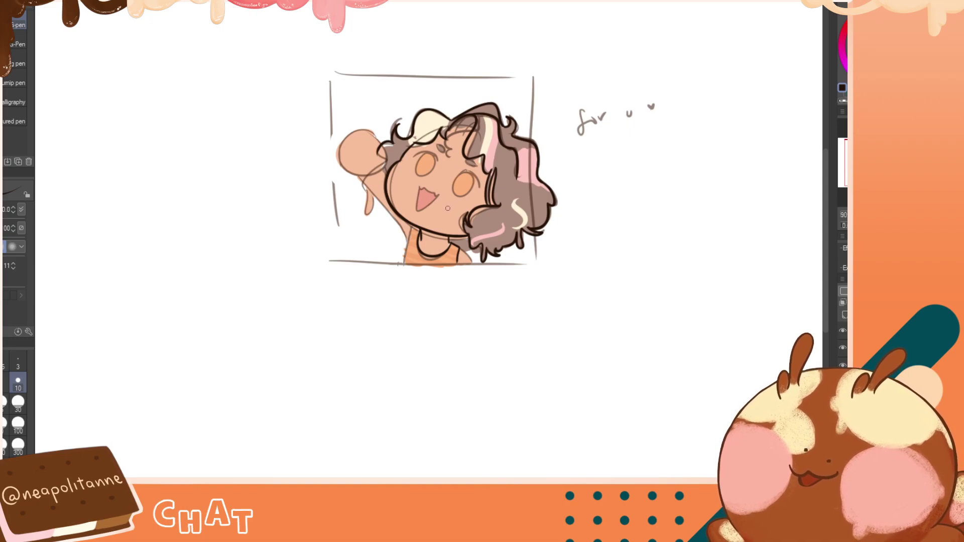
key(h)
key(h)
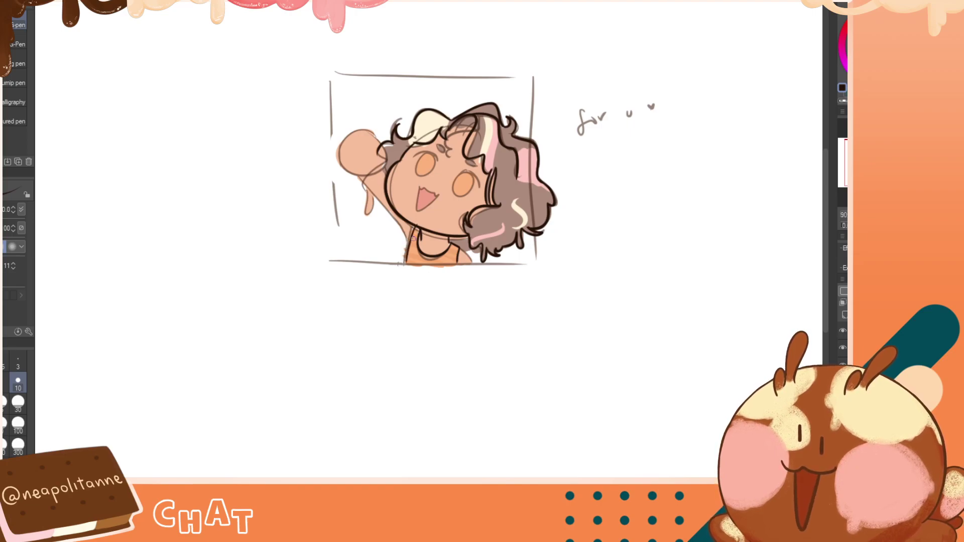
Try several strokes for the tank top's side edge below the raised arm, checking one in the mirrored view
drag(414, 225, 404, 262)
key(ctrl+z)
drag(414, 226, 402, 265)
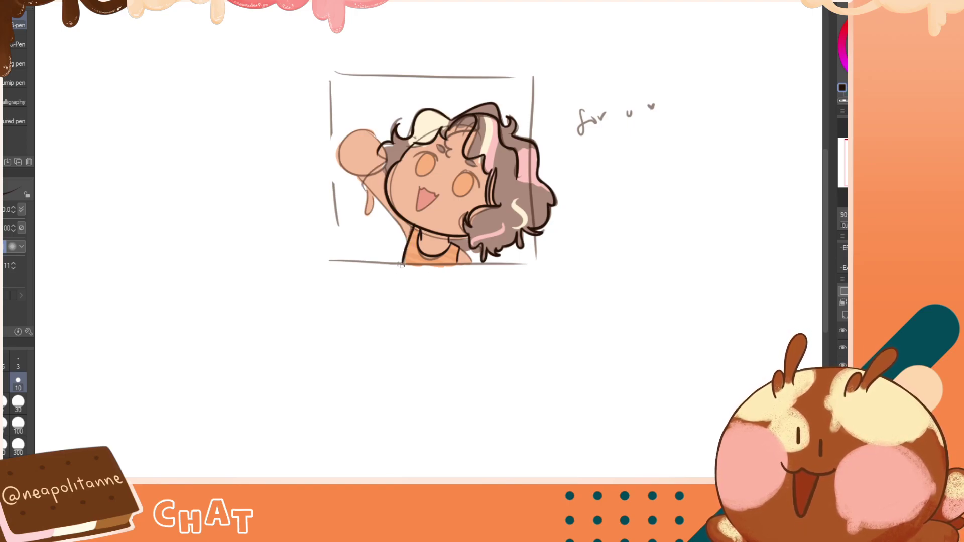
key(ctrl+z)
drag(415, 225, 405, 269)
key(ctrl+z)
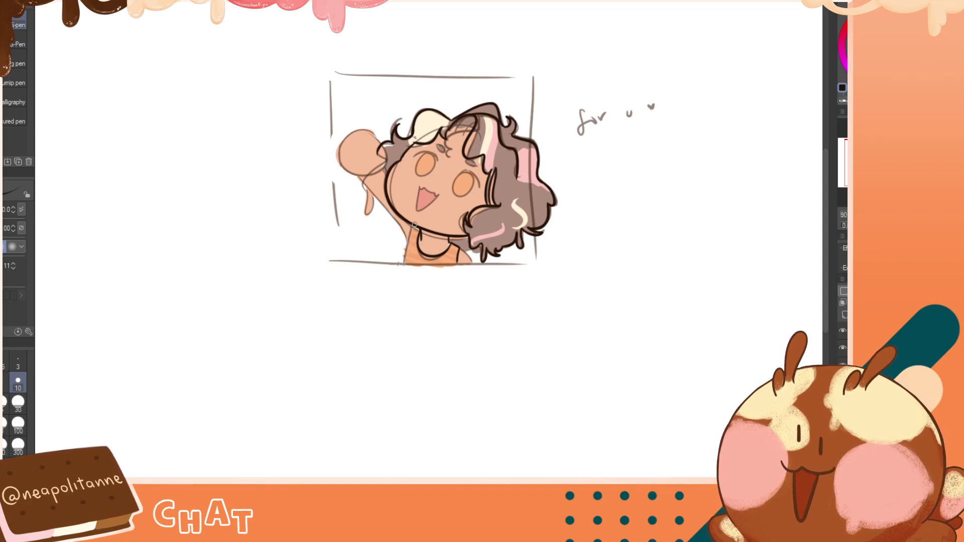
drag(414, 225, 402, 264)
key(ctrl+z)
drag(414, 225, 405, 265)
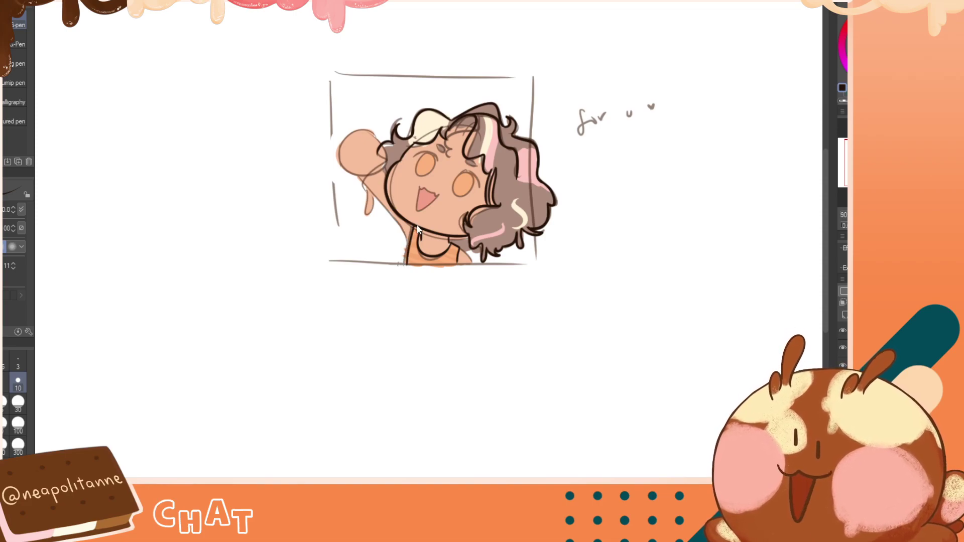
key(ctrl+z)
mouse_move(414, 224)
mouse_down()
mouse_move(401, 270)
mouse_move(389, 268)
mouse_up()
key(c)
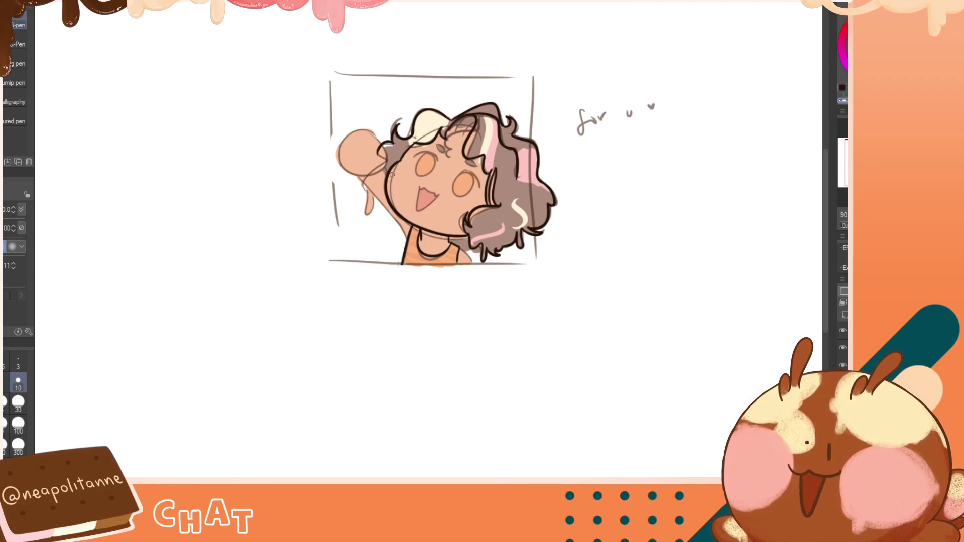
key(h)
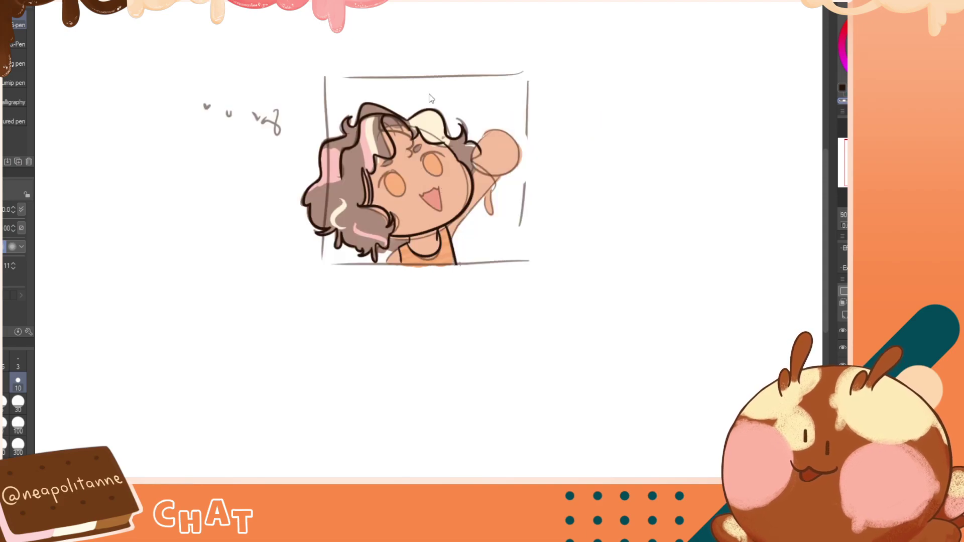
key(h)
key(ctrl+z)
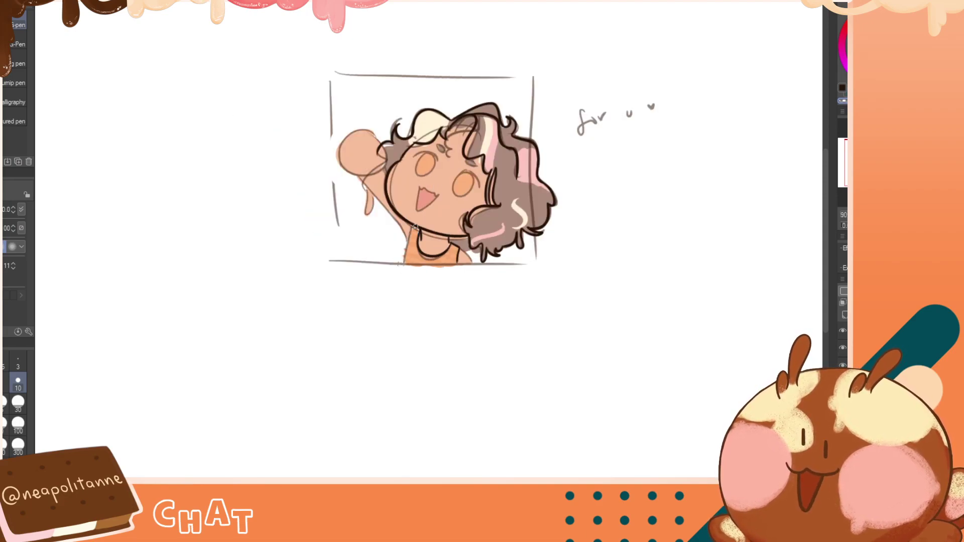
Ink the tank top's side edge from the jaw down to the frame's lower line and compare it in both orientations
key(c)
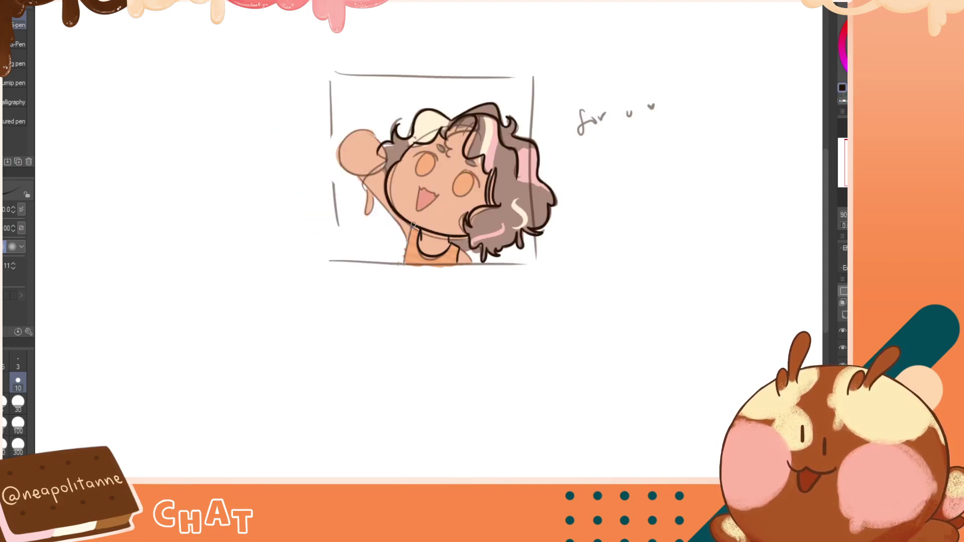
drag(414, 227, 403, 273)
key(ctrl+z)
drag(415, 223, 403, 269)
key(ctrl+z)
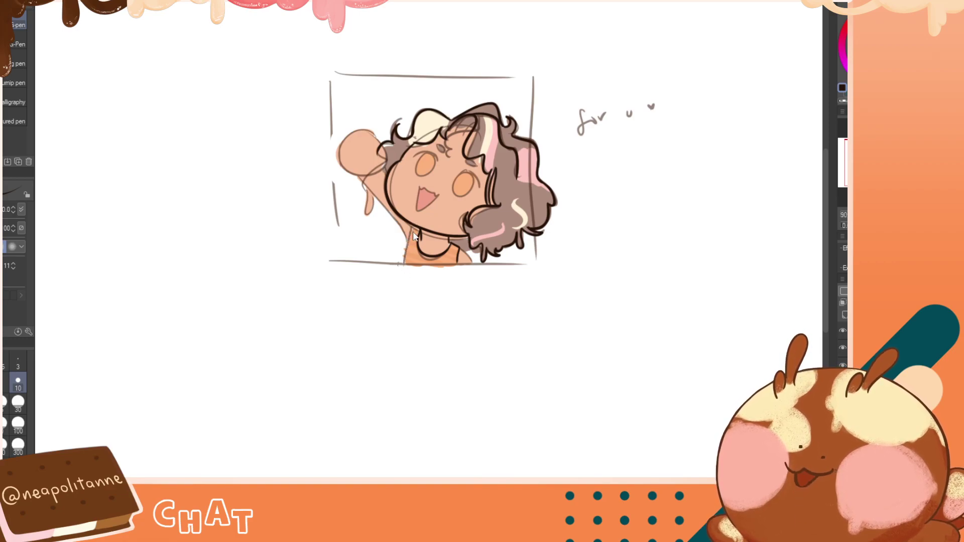
drag(413, 224, 403, 271)
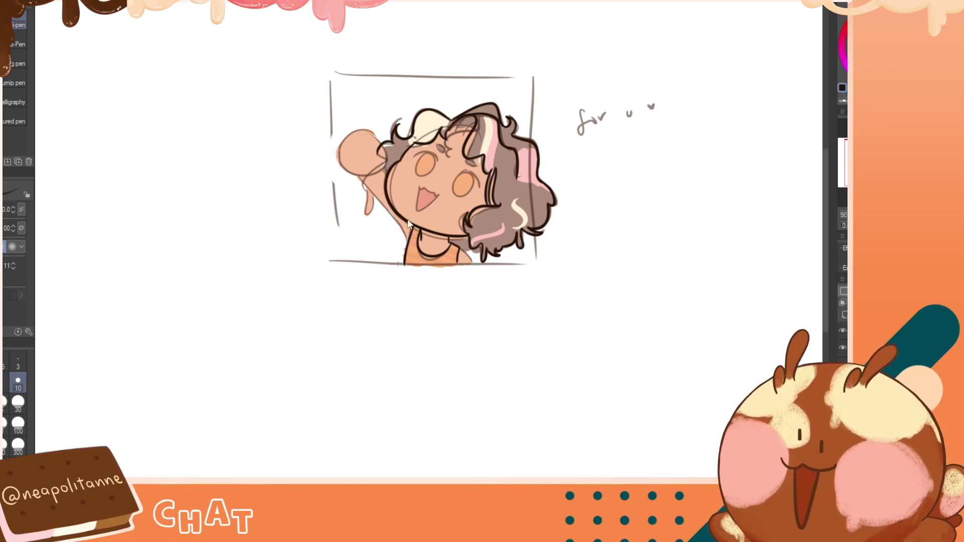
key(h)
key(h)
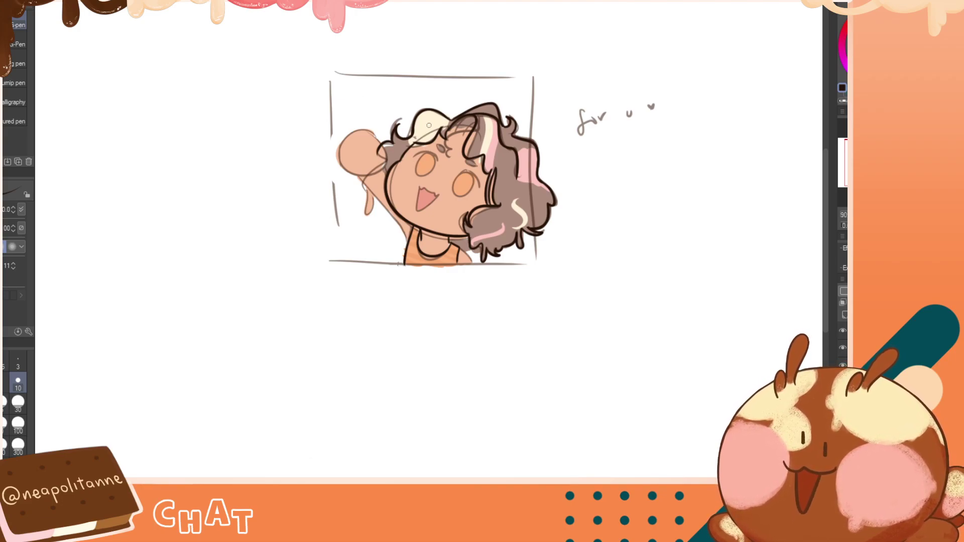
key(h)
key(h)
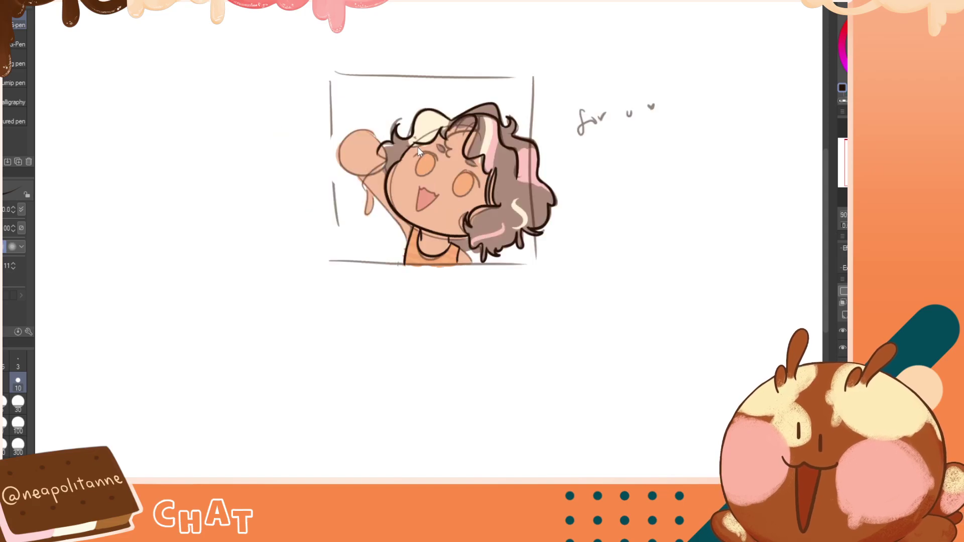
key(h)
key(h)
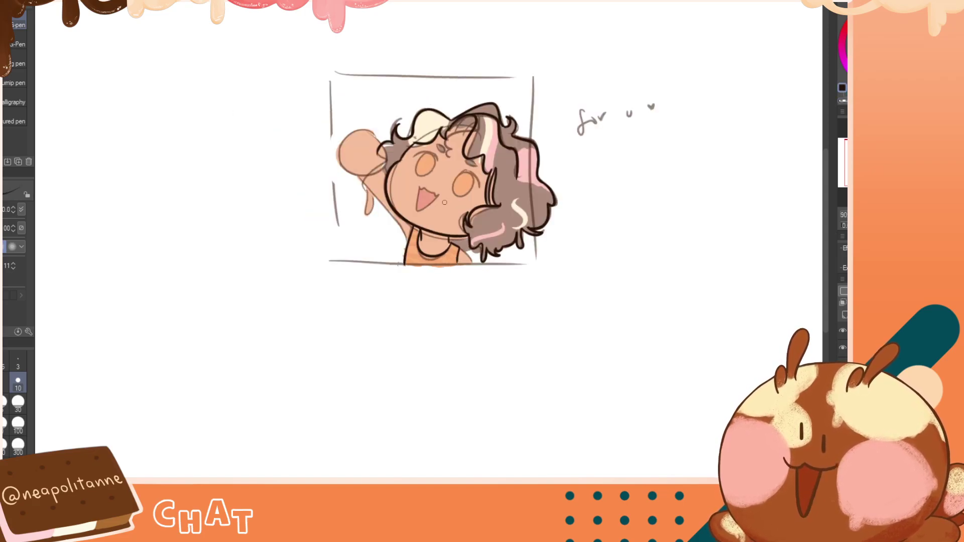
Try to ink the raised hand's round outline, starting in the mirrored view and repeating it in the normal view
key(h)
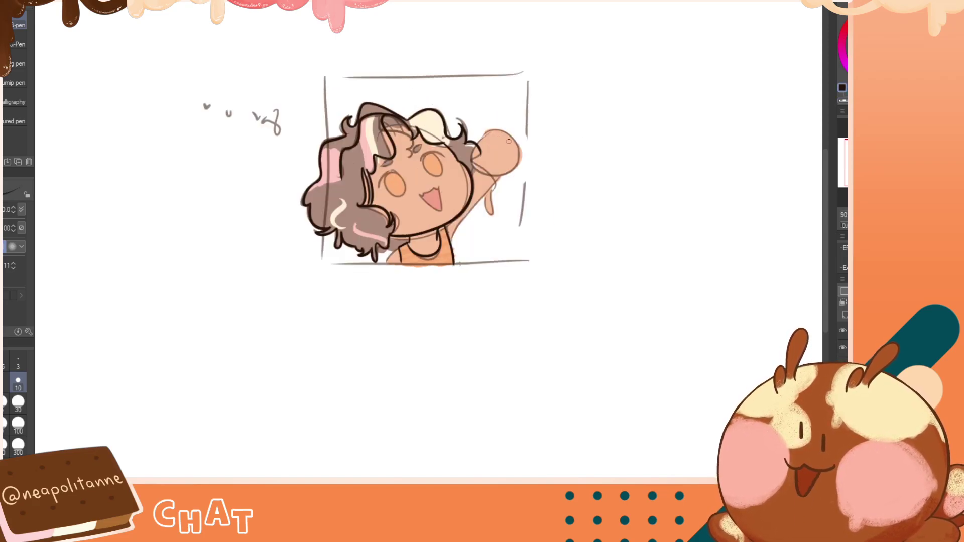
drag(505, 134, 497, 132)
key(ctrl+z)
key(h)
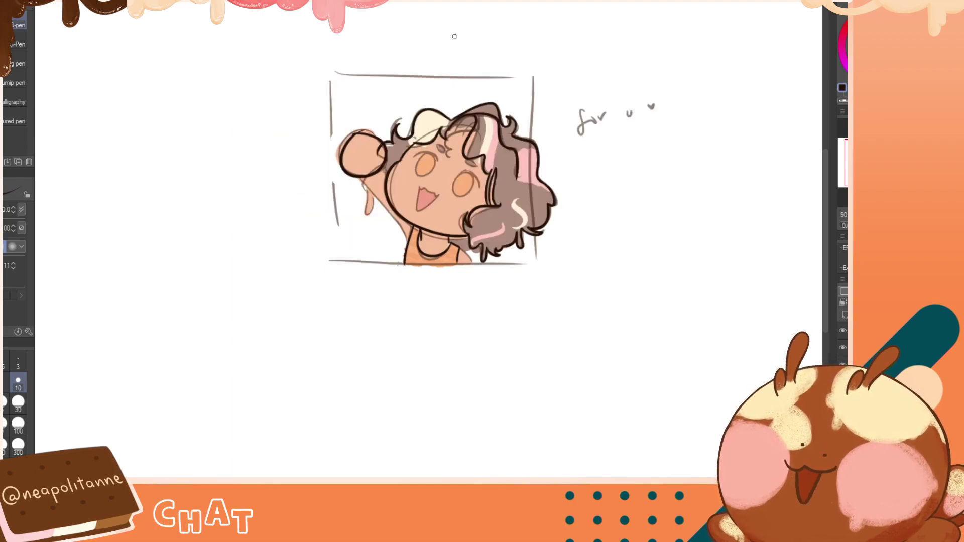
key(ctrl+z)
mouse_move(386, 150)
mouse_down()
mouse_move(358, 128)
mouse_move(339, 155)
mouse_move(360, 131)
mouse_move(351, 130)
mouse_up()
key(ctrl+z)
key(ctrl+z)
key(ctrl+z)
key(ctrl+z)
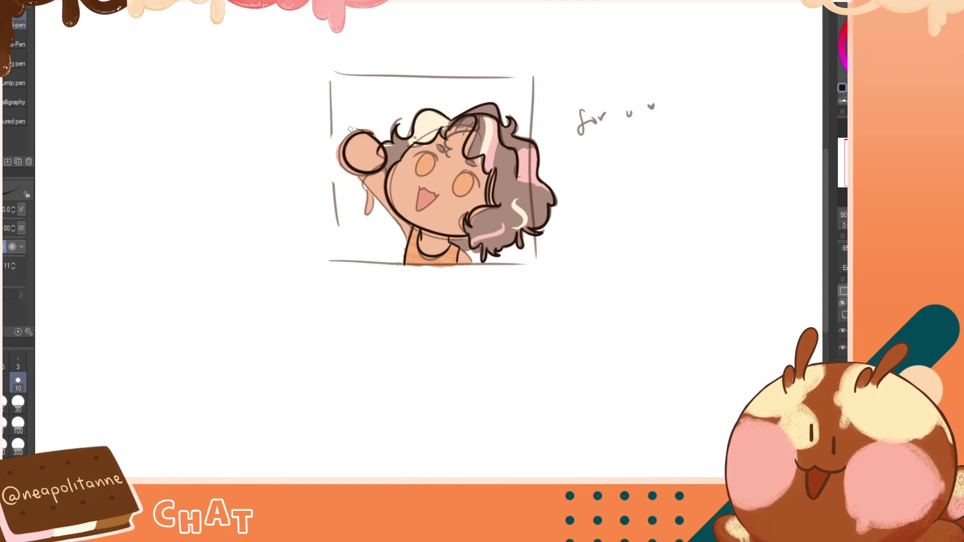
key(ctrl+z)
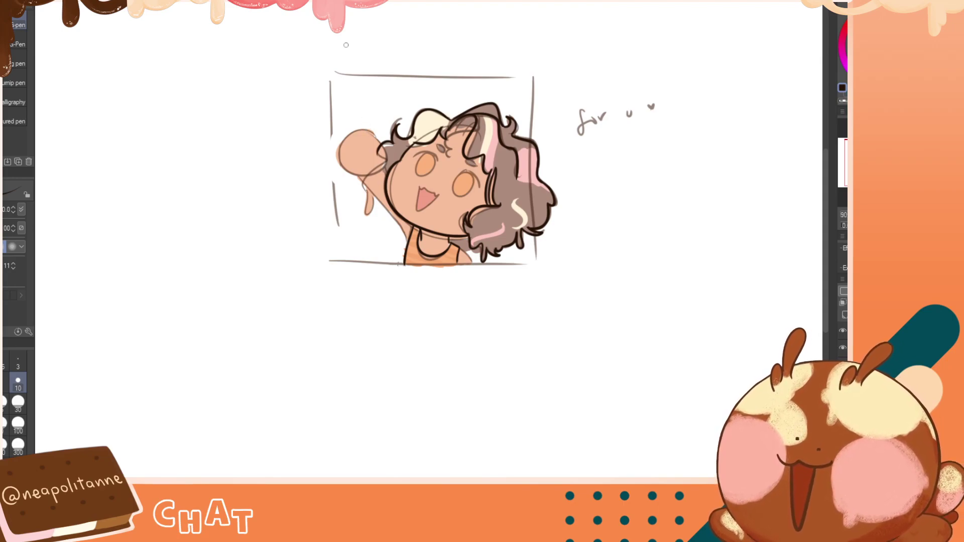
Try further circular strokes around the raised hand in the normal view and undo them
mouse_move(373, 133)
mouse_down()
mouse_move(343, 175)
mouse_move(359, 131)
mouse_move(342, 143)
mouse_move(365, 134)
mouse_move(380, 168)
mouse_move(373, 136)
mouse_up()
key(ctrl+z)
key(ctrl+z)
key(ctrl+z)
key(ctrl+z)
key(ctrl+y)
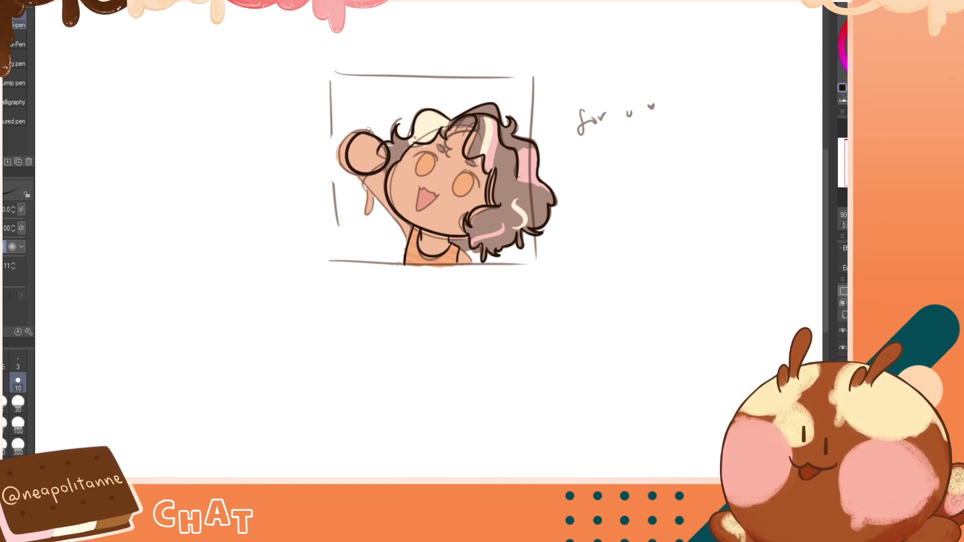
key(ctrl+z)
mouse_move(373, 134)
mouse_down()
mouse_move(360, 175)
mouse_move(382, 145)
mouse_move(355, 177)
mouse_move(381, 145)
mouse_move(378, 178)
mouse_move(379, 145)
mouse_move(379, 176)
mouse_move(380, 145)
mouse_up()
key(ctrl+z)
key(ctrl+z)
key(ctrl+z)
key(ctrl+z)
key(ctrl+z)
key(ctrl+z)
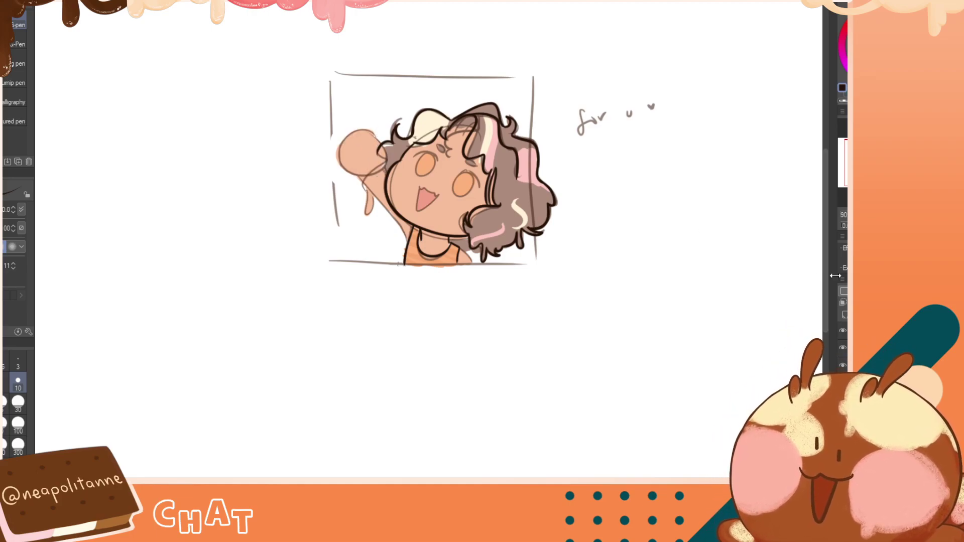
Ink the raised hand as a circle with the canvas mirrored, retouch its upper edge in the normal view and compare both orientations
key(h)
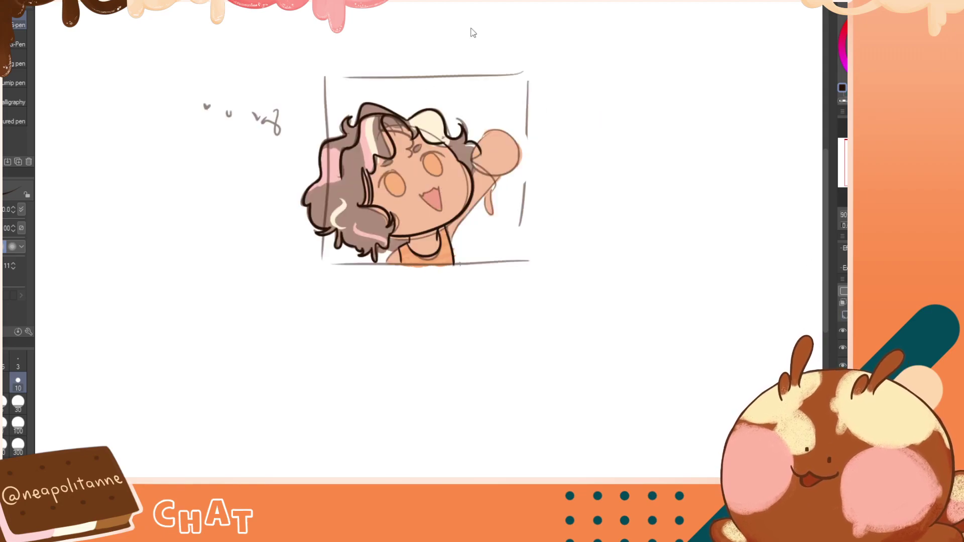
mouse_move(502, 135)
mouse_down()
mouse_move(468, 150)
mouse_move(490, 124)
mouse_move(520, 156)
mouse_move(495, 120)
mouse_move(519, 159)
mouse_move(494, 132)
mouse_up()
key(ctrl+z)
key(ctrl+z)
key(ctrl+z)
key(ctrl+z)
key(h)
key(c)
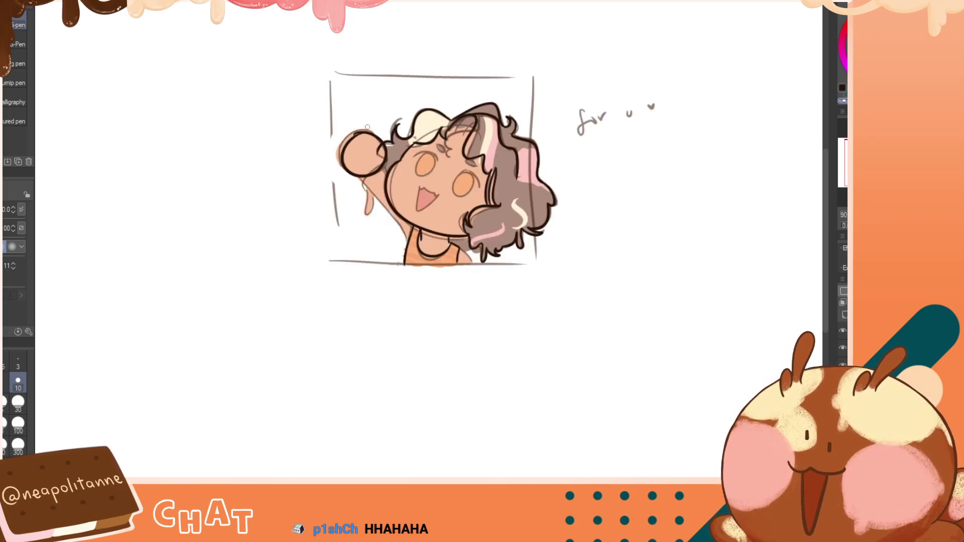
key(c)
drag(368, 133, 342, 145)
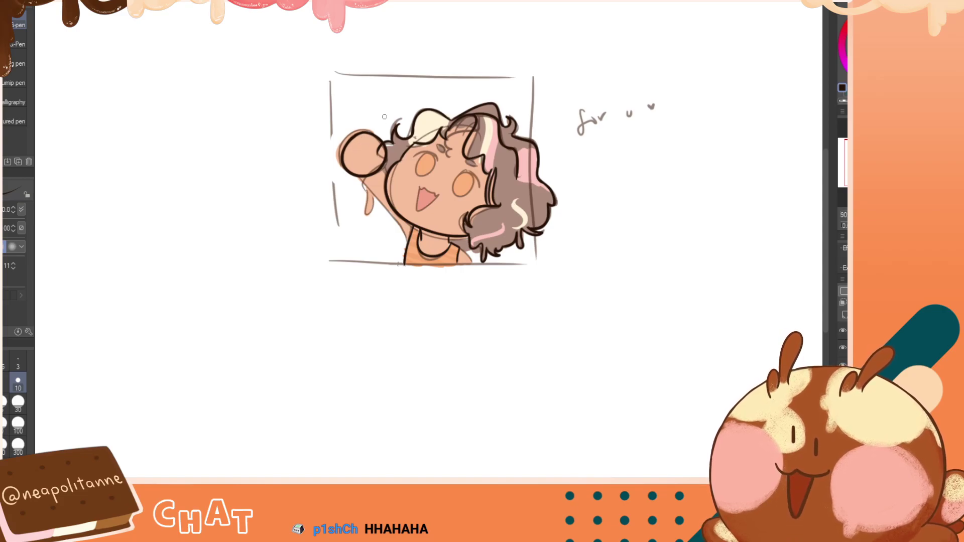
key(h)
key(h)
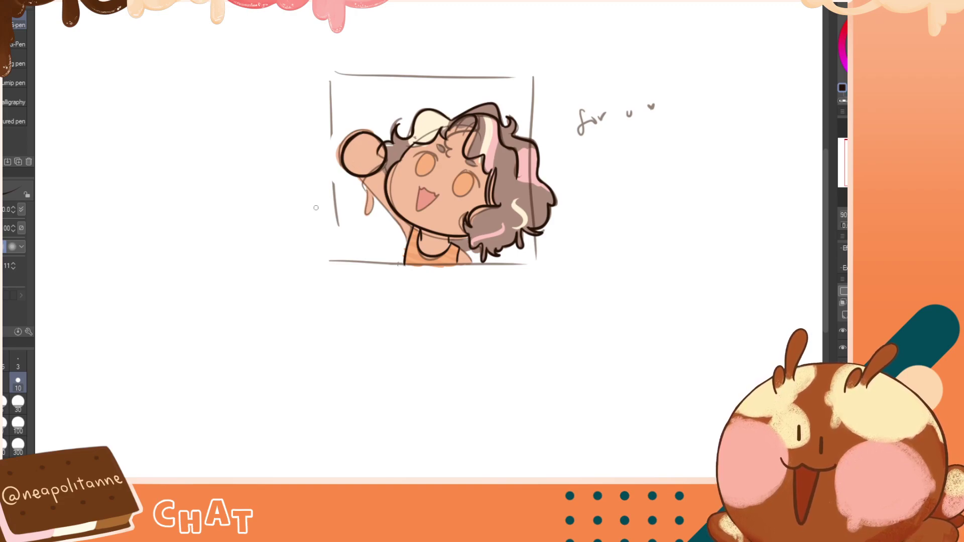
Ink the raised arm's outer edge from below the hand down to the side of the tank top
scroll(428, 244, down, 13)
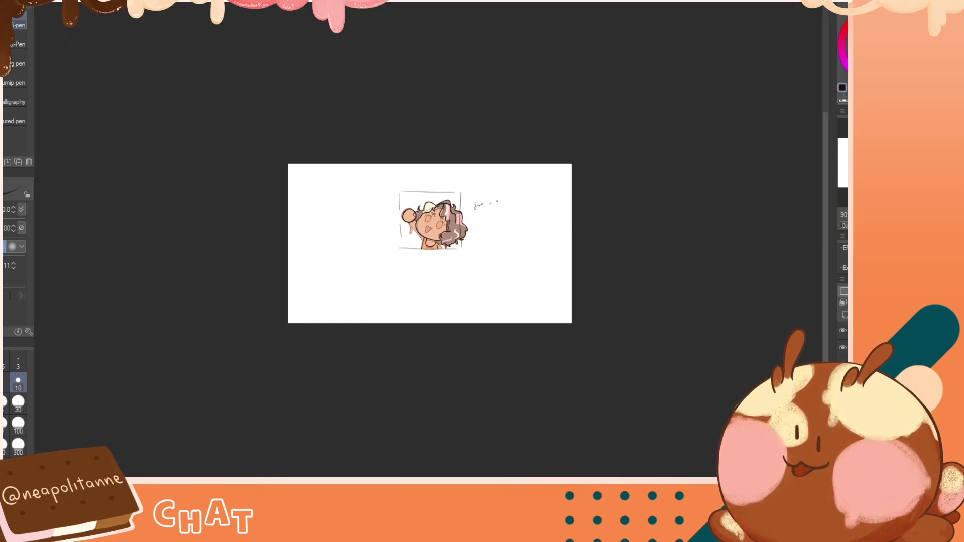
scroll(430, 244, up, 18)
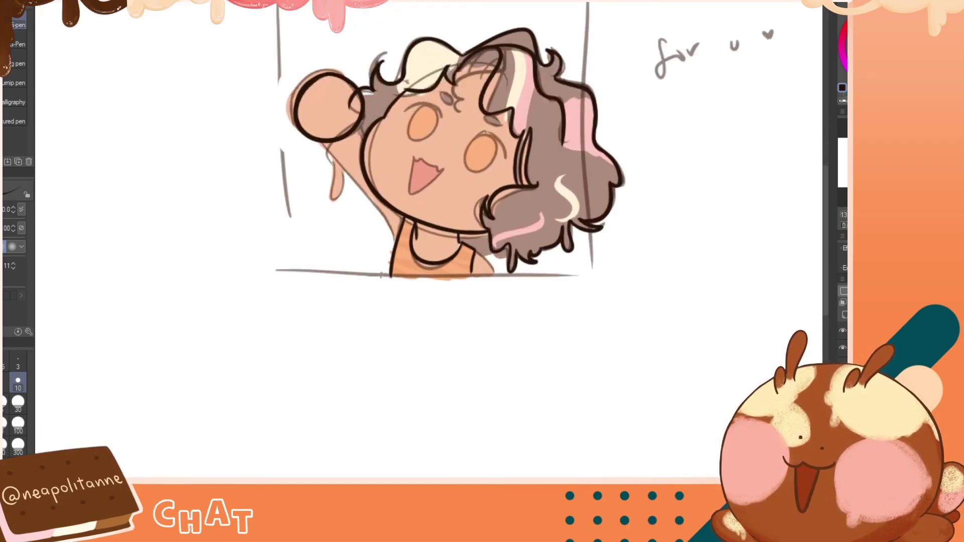
scroll(430, 244, down, 6)
drag(374, 187, 407, 229)
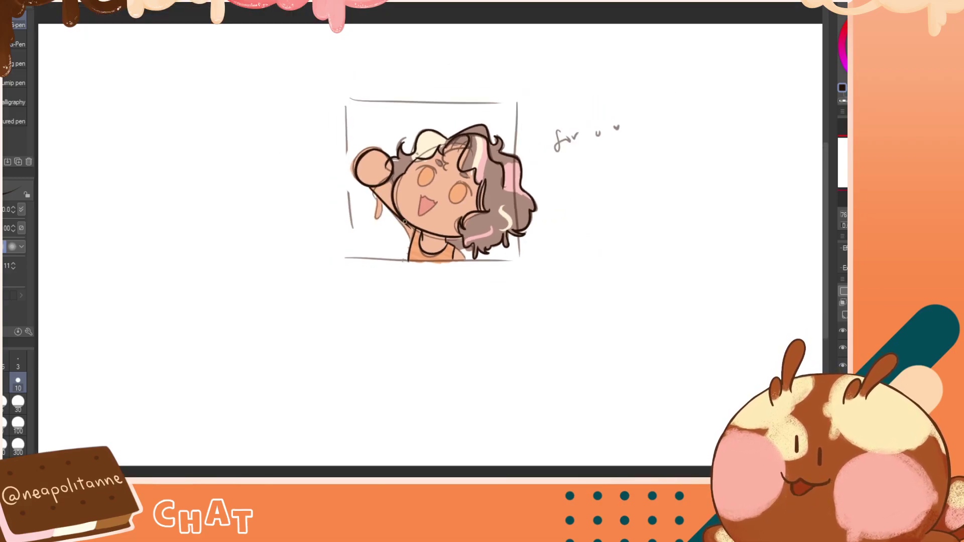
key(ctrl+z)
drag(373, 187, 403, 233)
key(ctrl+z)
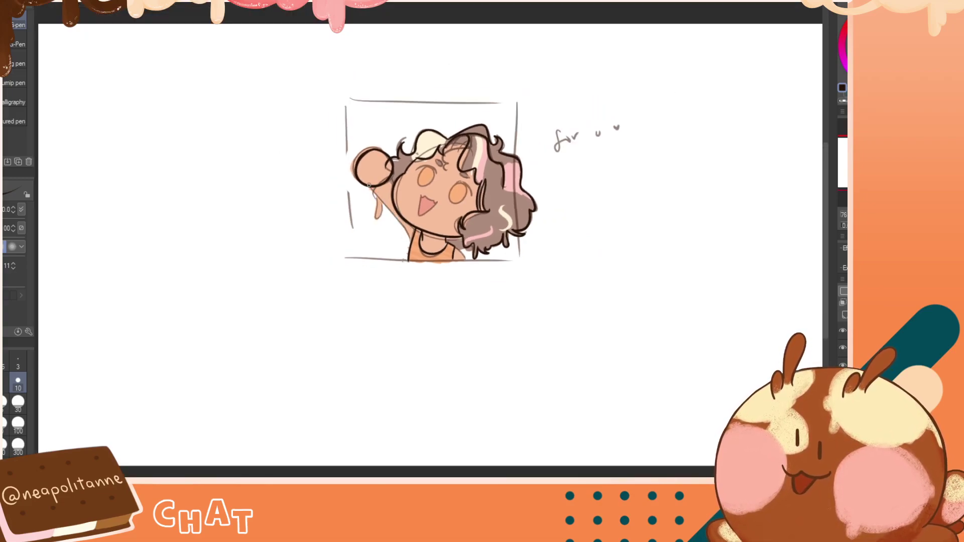
drag(371, 184, 403, 229)
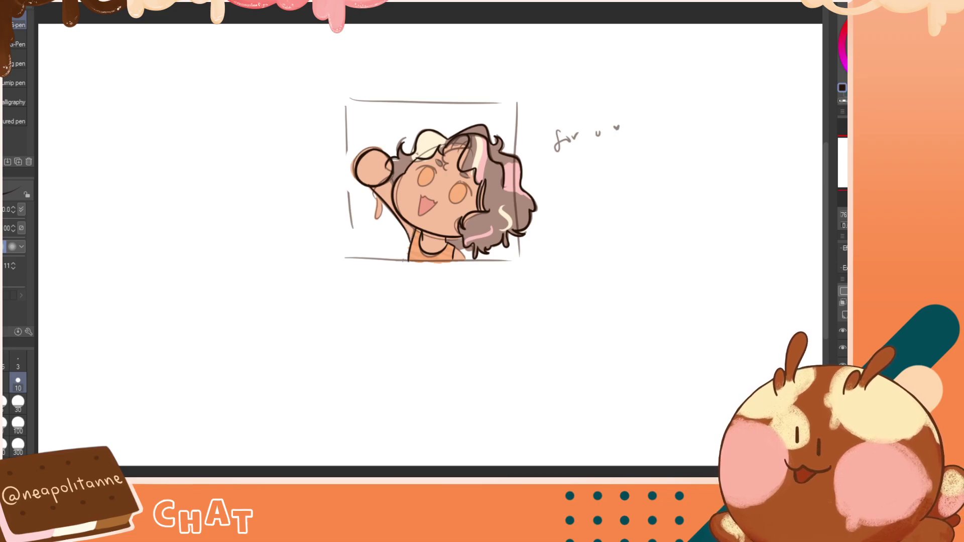
Examine the inked hand and arm at different magnifications and in the mirrored view
key(ctrl+minus)
key(ctrl+plus)
key(ctrl+plus)
key(ctrl+plus)
key(ctrl+plus)
key(ctrl+plus)
key(ctrl+plus)
key(ctrl+plus)
key(ctrl+minus)
key(ctrl+minus)
key(h)
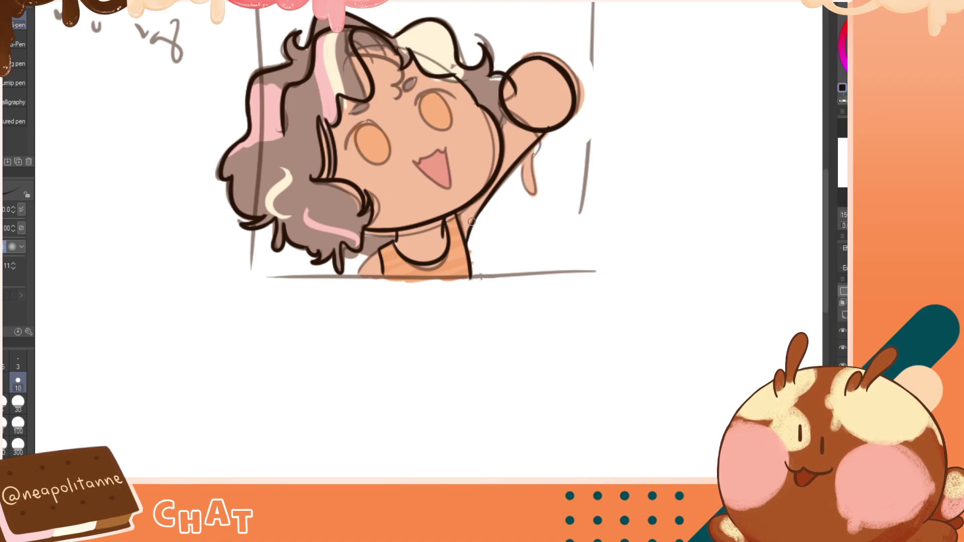
Erase the excess ink at the base of the raised hand and mirror the canvas to check its shape
key(c)
drag(549, 126, 555, 122)
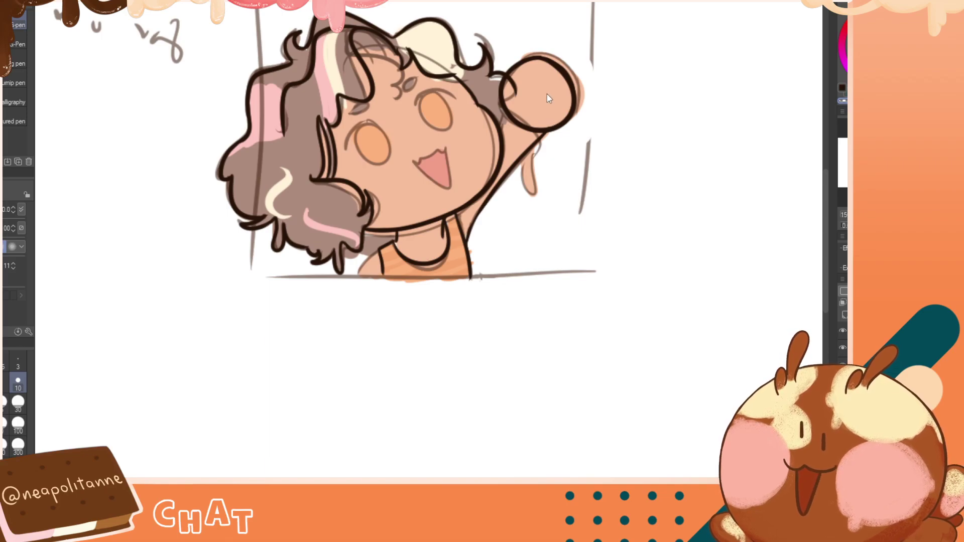
key(h)
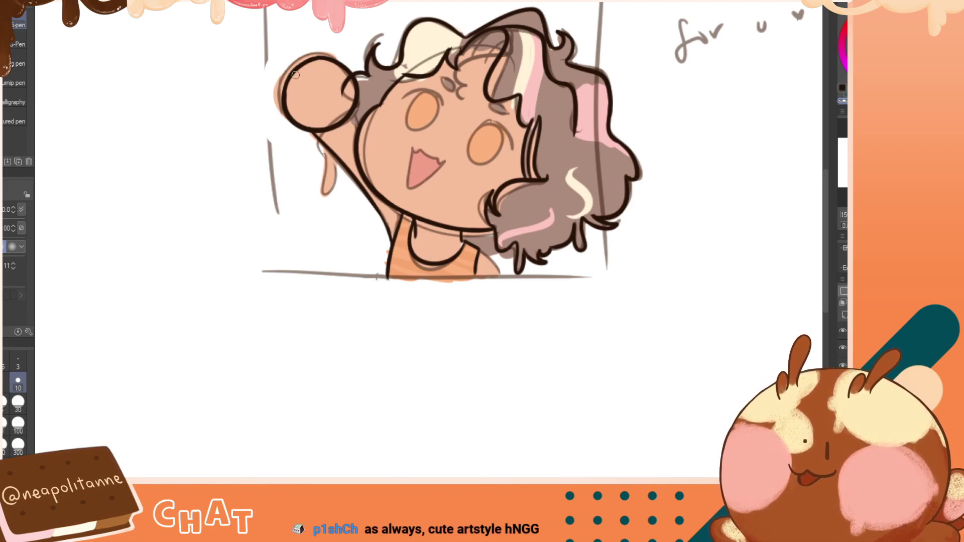
key(c)
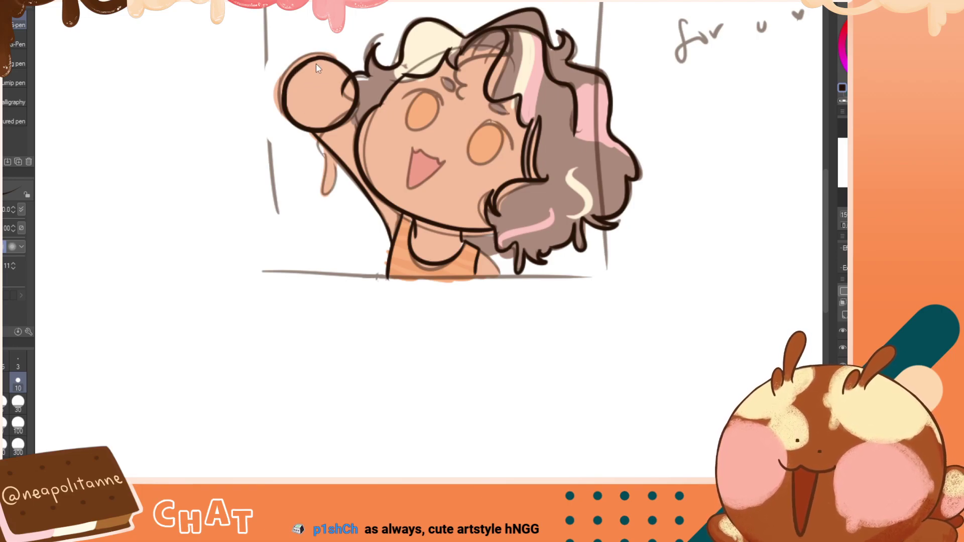
Retouch the outer edge of the raised hand's circle in the mirrored view and compare both canvas orientations
drag(320, 59, 303, 125)
key(ctrl+z)
drag(321, 58, 308, 123)
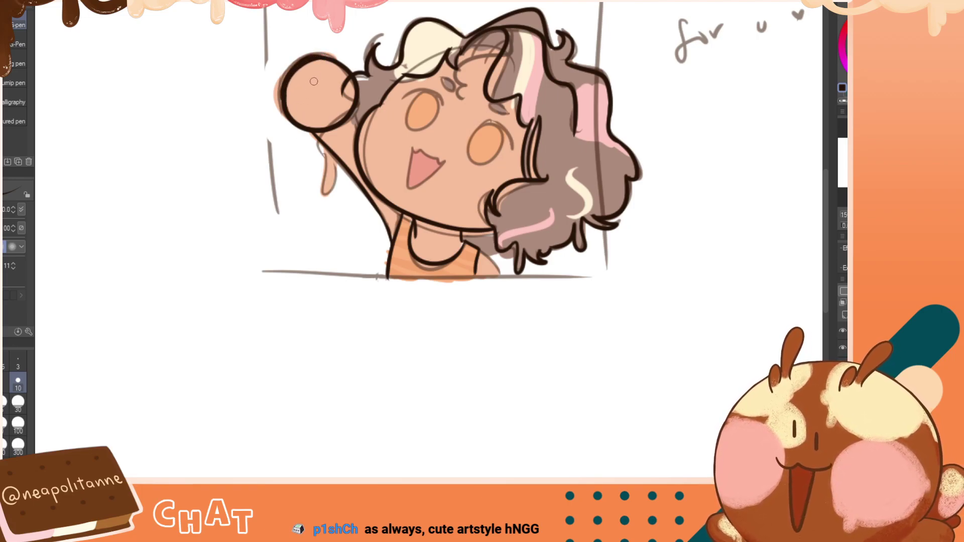
key(ctrl+z)
drag(327, 59, 302, 123)
key(c)
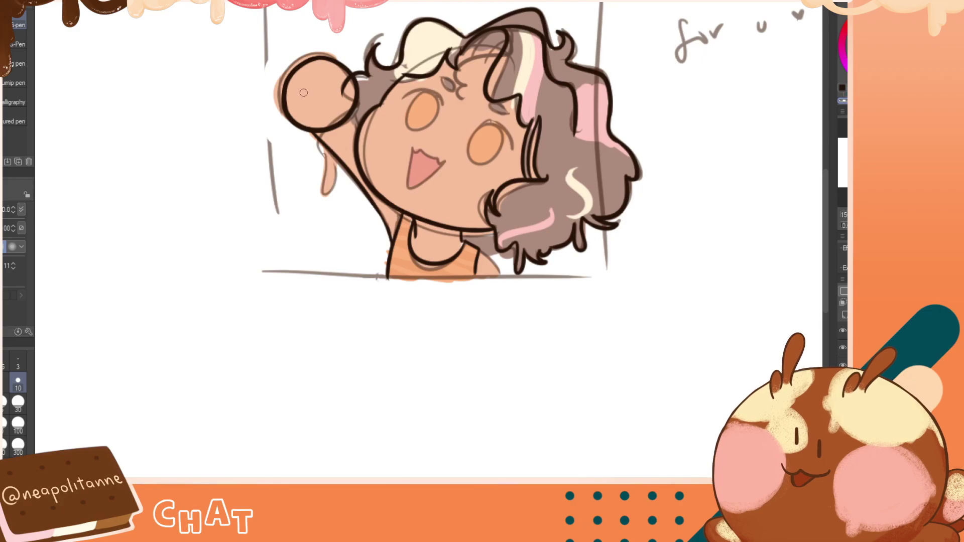
mouse_move(765, 81)
mouse_down()
mouse_move(785, 98)
mouse_move(785, 129)
mouse_up()
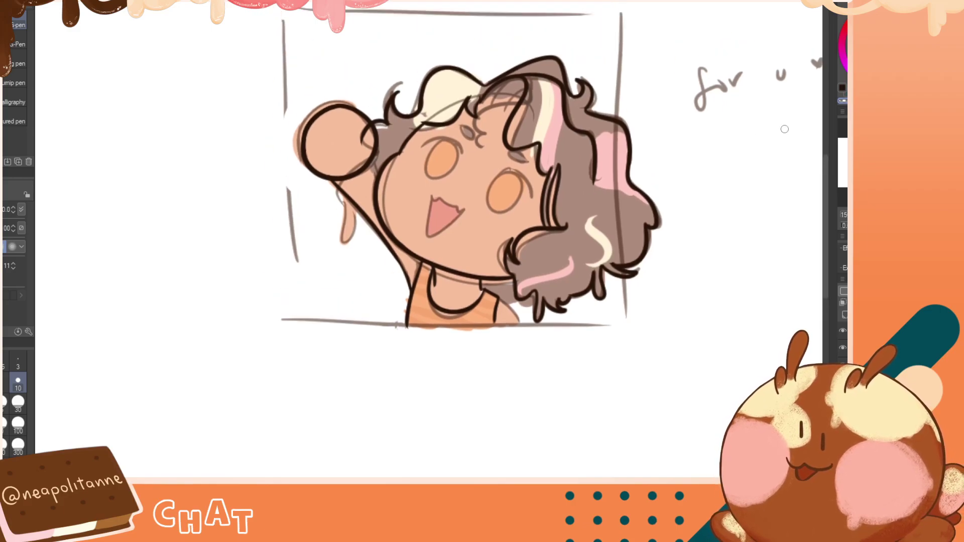
key(h)
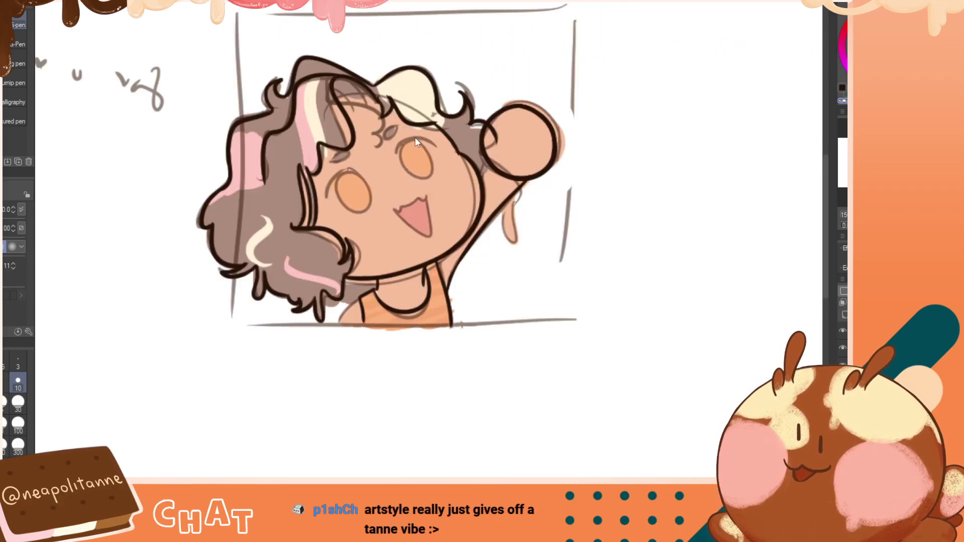
key(h)
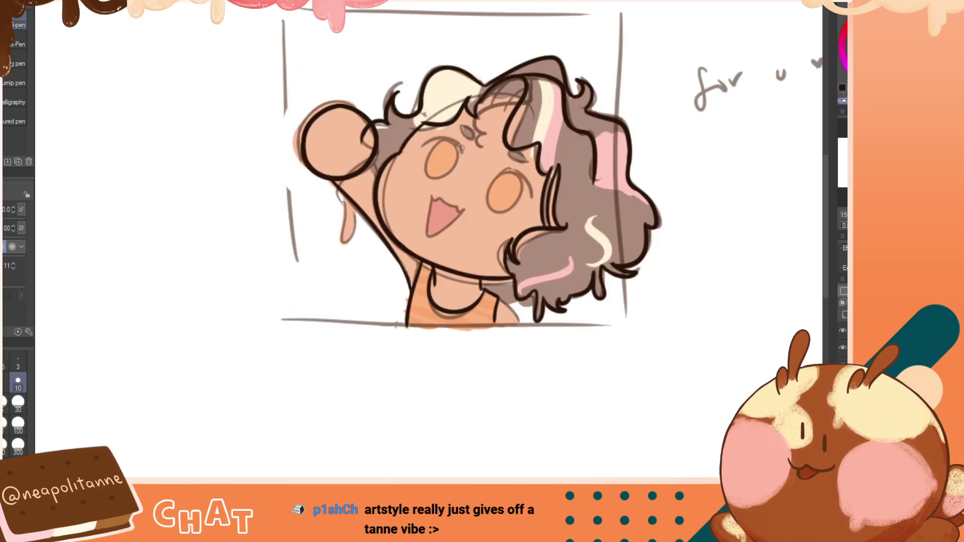
Try several curved upper lash strokes over the eye nearest the long hair, check them mirrored and undo them
key(h)
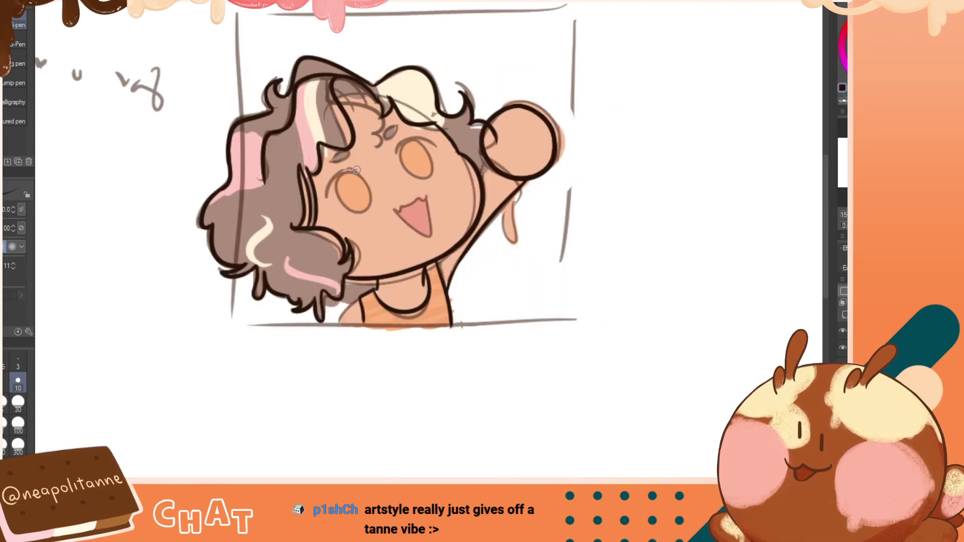
drag(356, 169, 328, 197)
key(ctrl+z)
drag(355, 168, 327, 198)
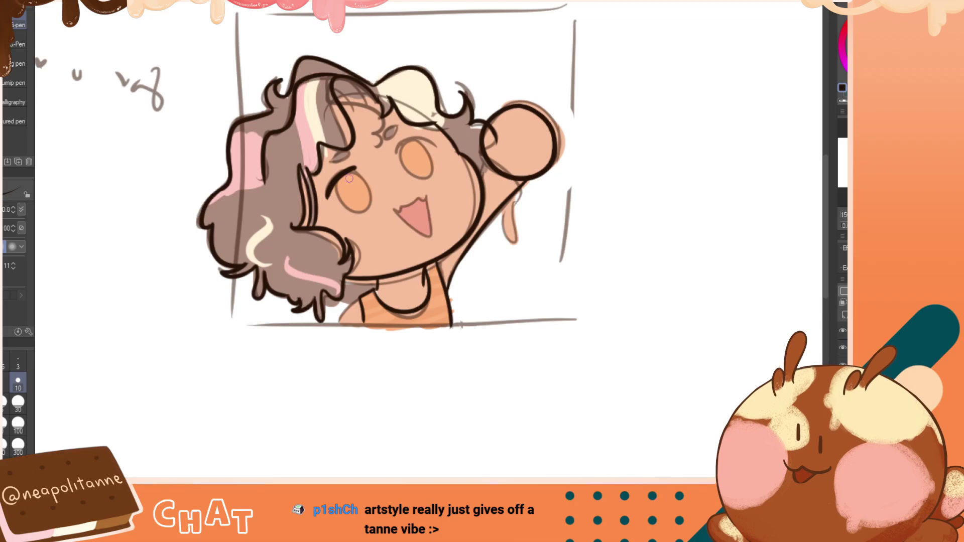
key(ctrl+z)
drag(356, 167, 325, 197)
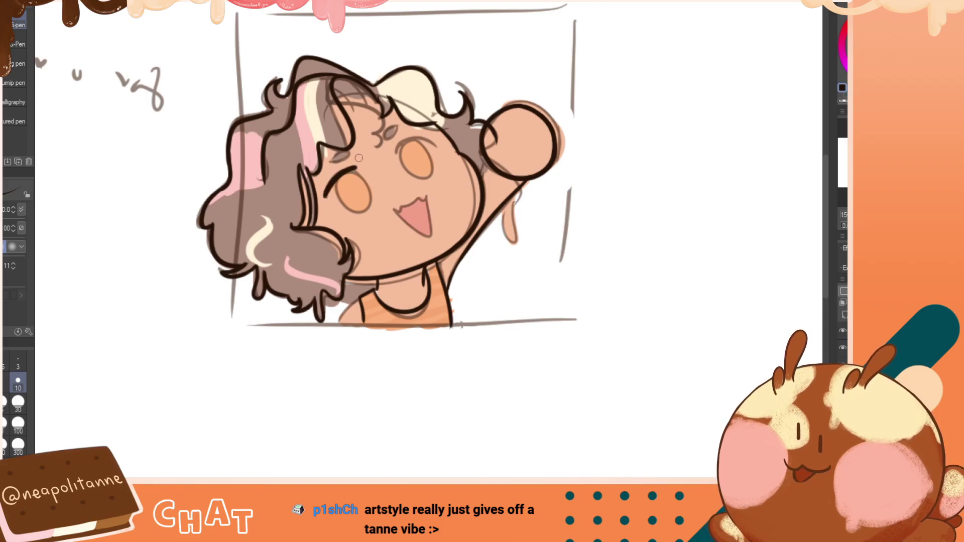
key(h)
key(h)
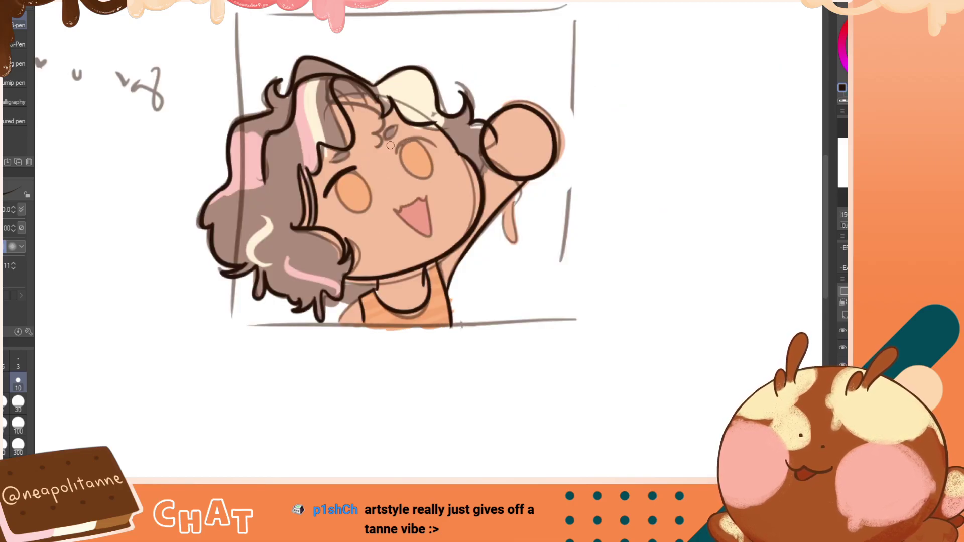
key(ctrl+z)
Ink the curved upper lash line over the eye nearest the long hair, checking it in both canvas orientations
drag(360, 167, 328, 196)
key(ctrl+z)
key(ctrl+z)
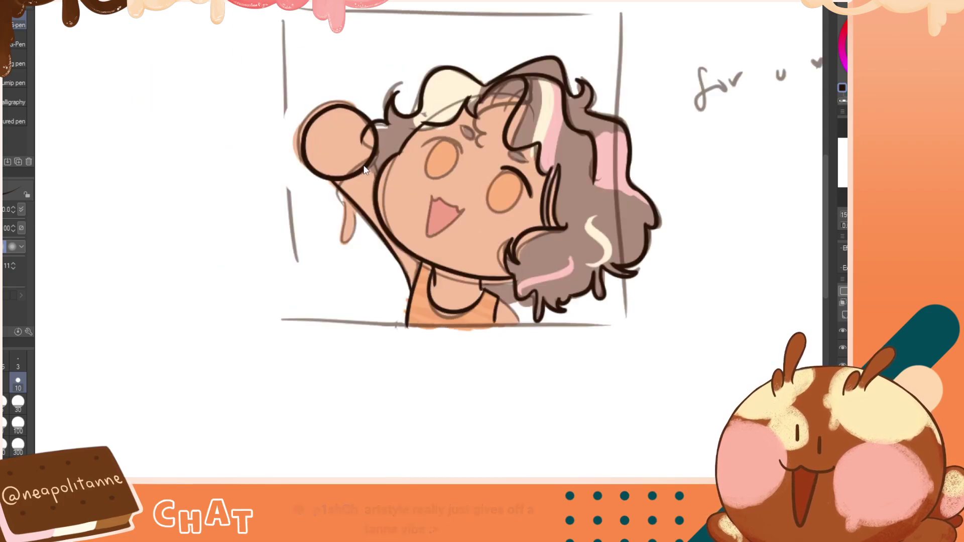
key(h)
key(h)
drag(357, 168, 330, 196)
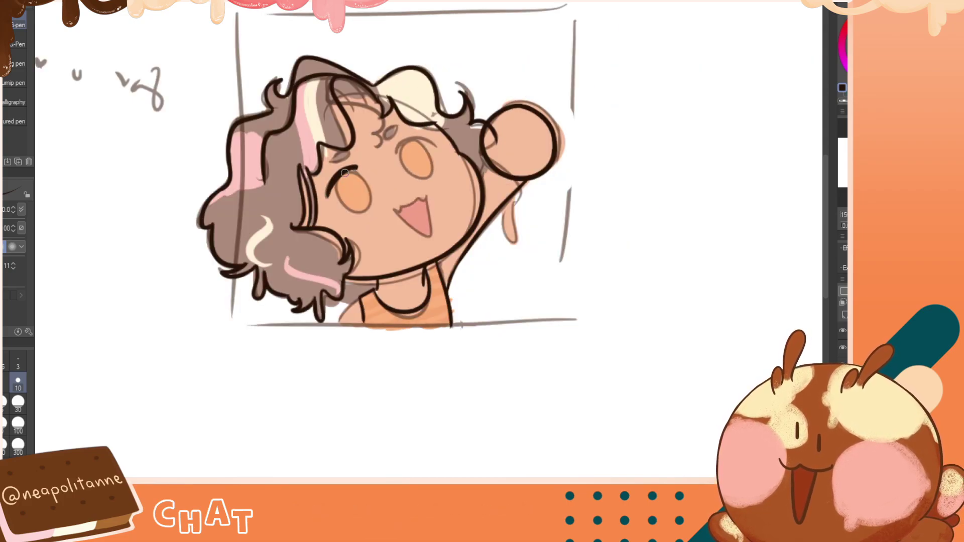
key(ctrl+z)
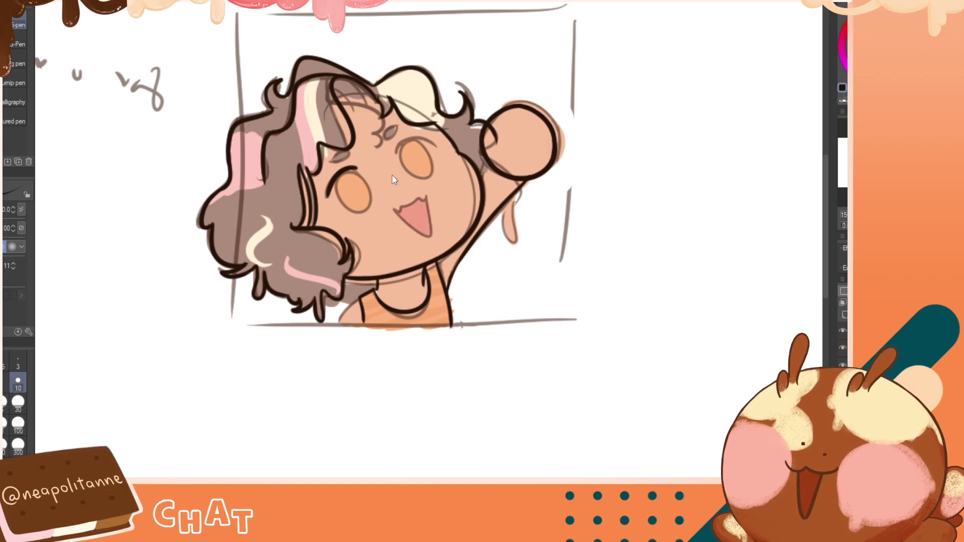
Ink the lowered shoulder's outer edge from under the hair to the frame's bottom line and compare both canvas orientations
key(h)
scroll(429, 240, up, 2)
scroll(429, 240, down, 5)
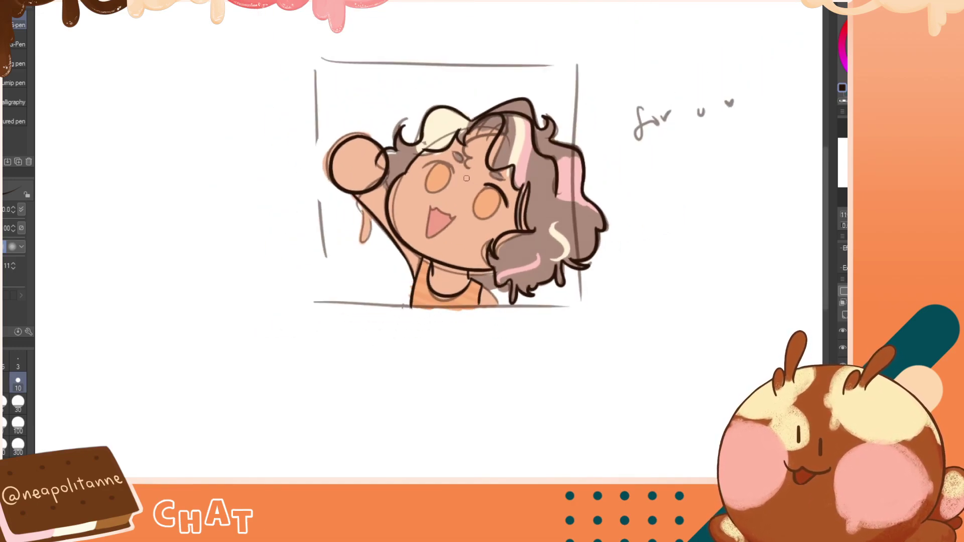
key(h)
key(h)
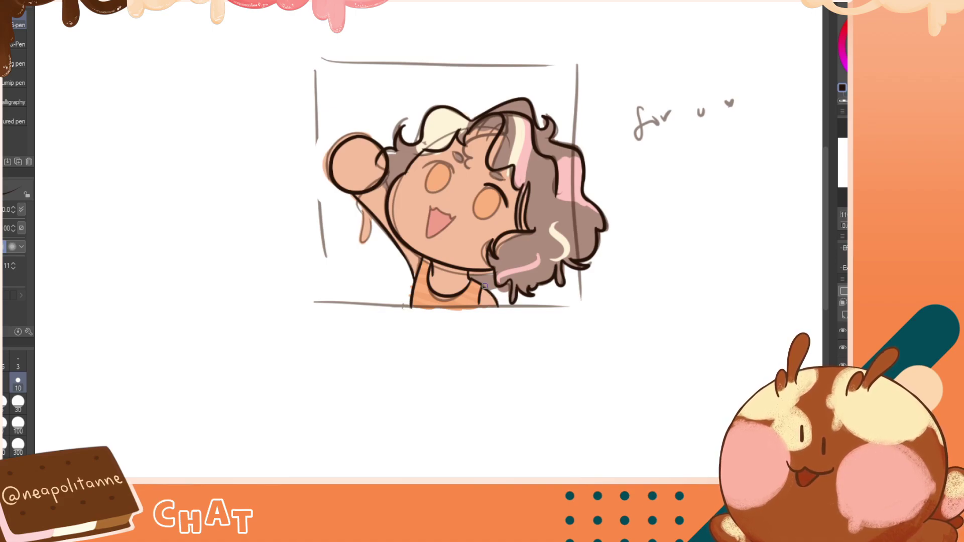
drag(481, 286, 497, 309)
key(ctrl+z)
key(h)
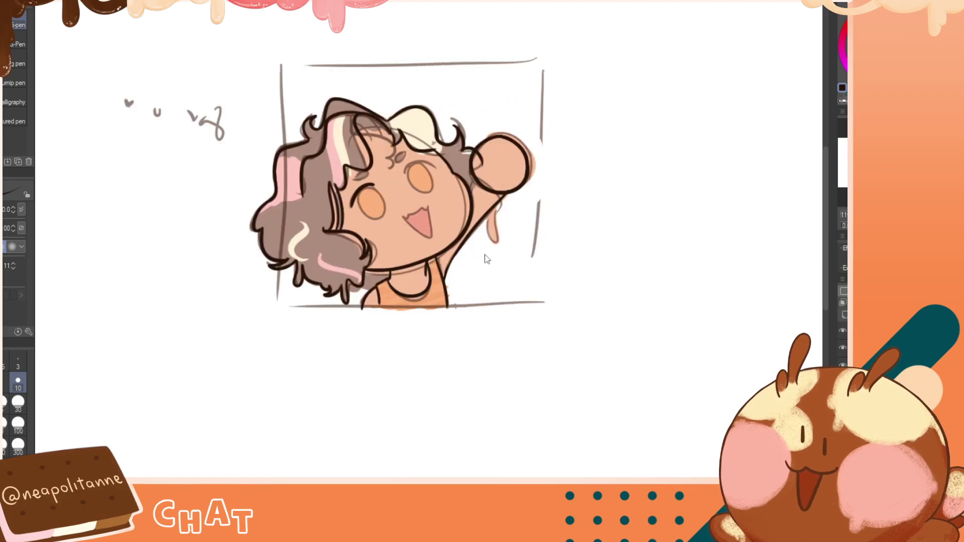
key(h)
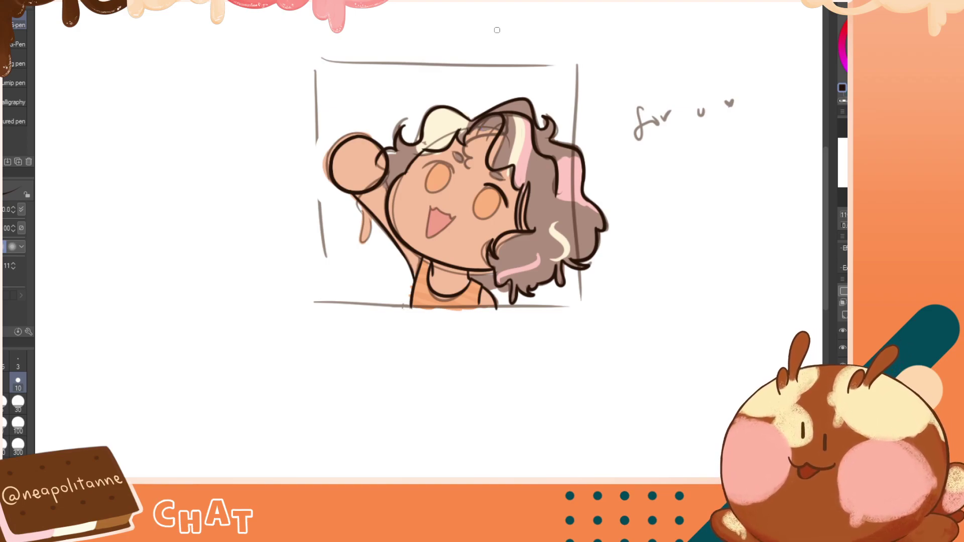
Rework the upper lash over the eye nearest the long hair with a heavier line and compare both orientations
key(h)
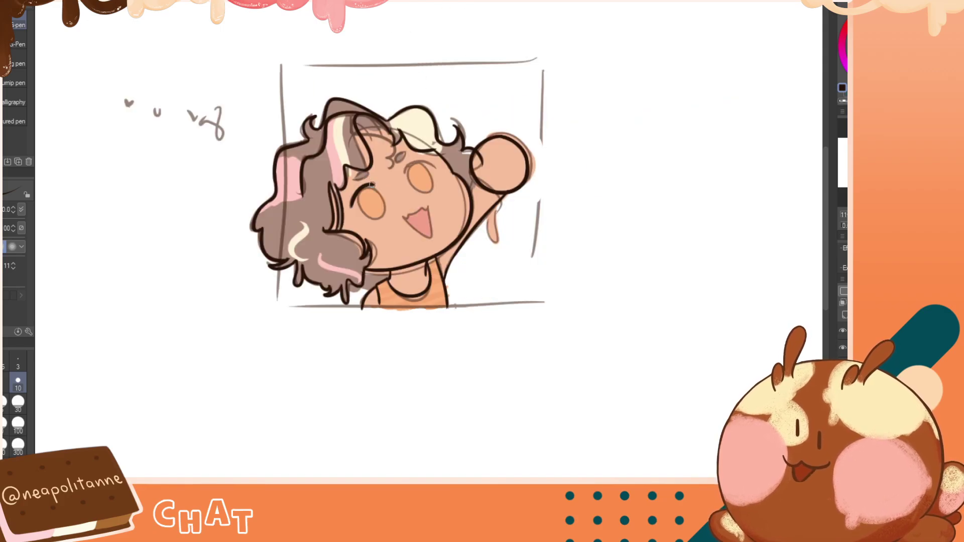
drag(373, 186, 354, 203)
key(ctrl+z)
key(ctrl+z)
key(h)
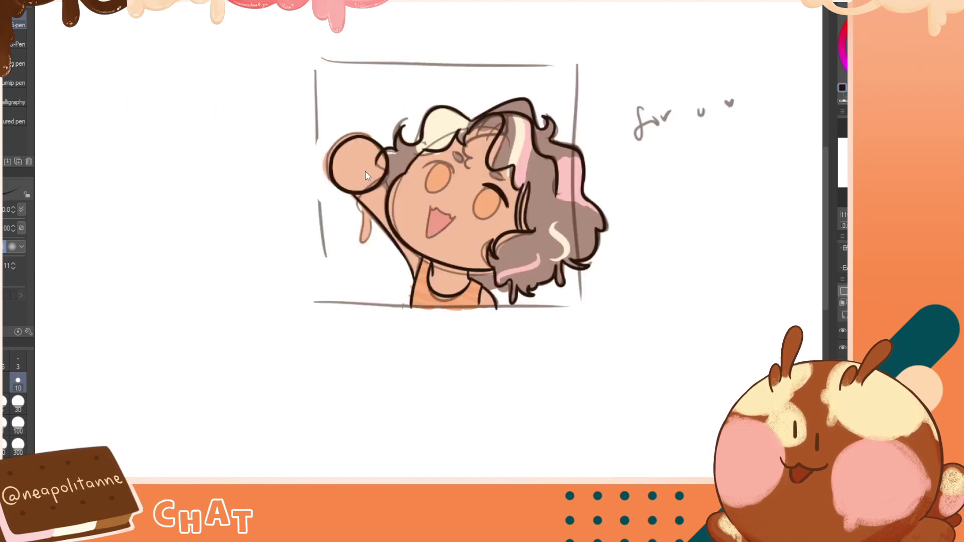
key(h)
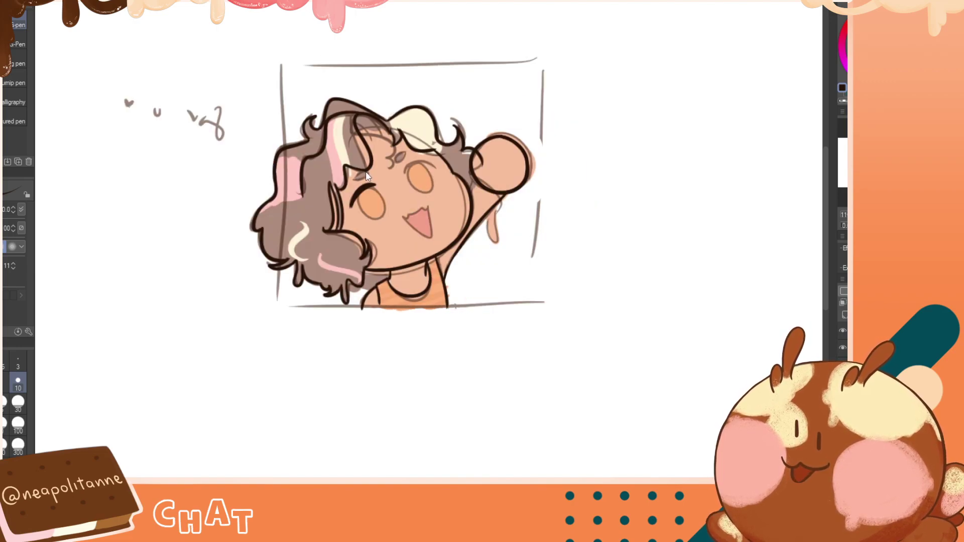
Ink the upper lash line of the eye nearest the raised hand, flipping the canvas horizontally to check it and redoing weak strokes
key(h)
key(h)
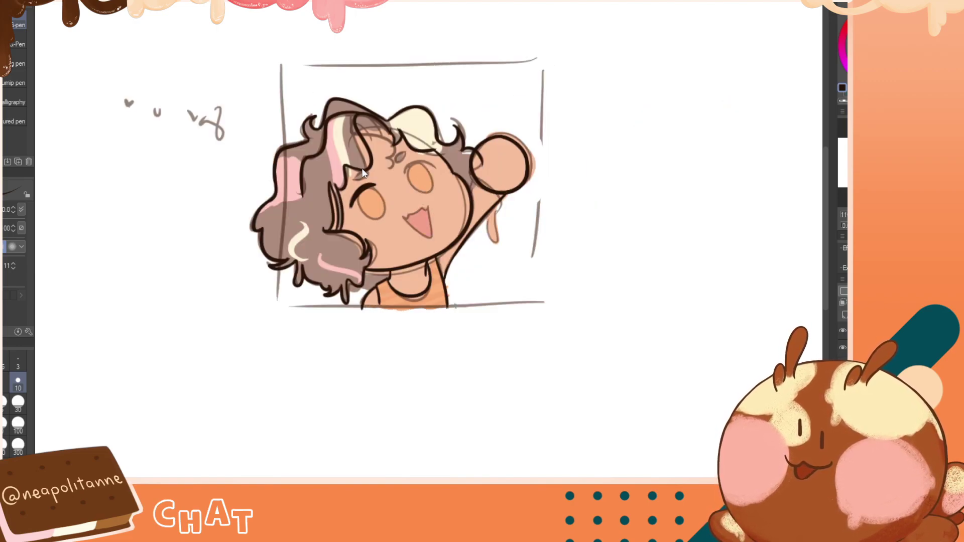
key(h)
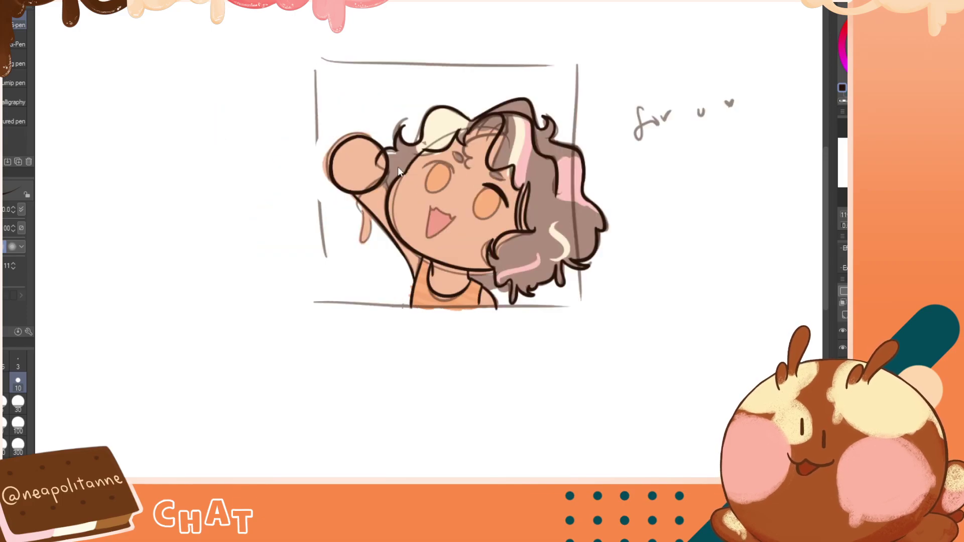
key(h)
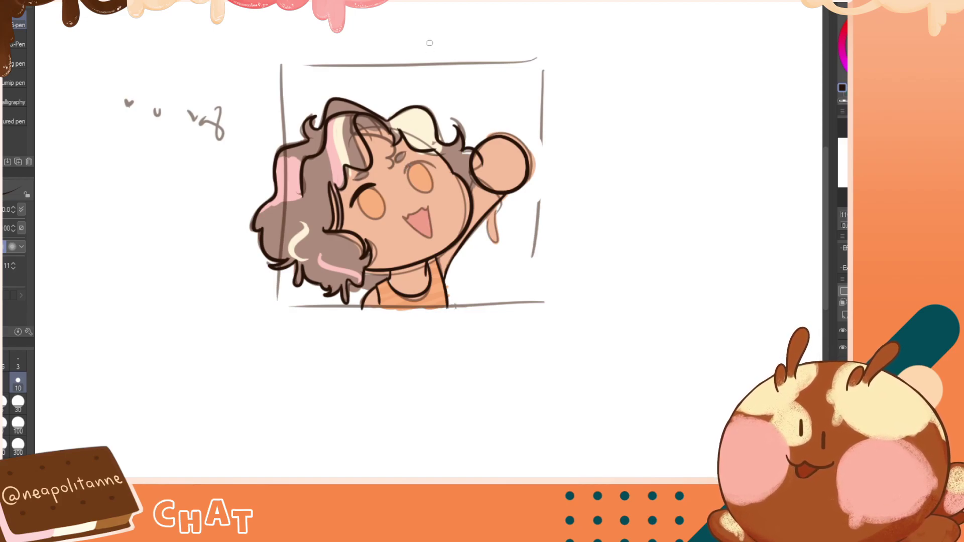
key(h)
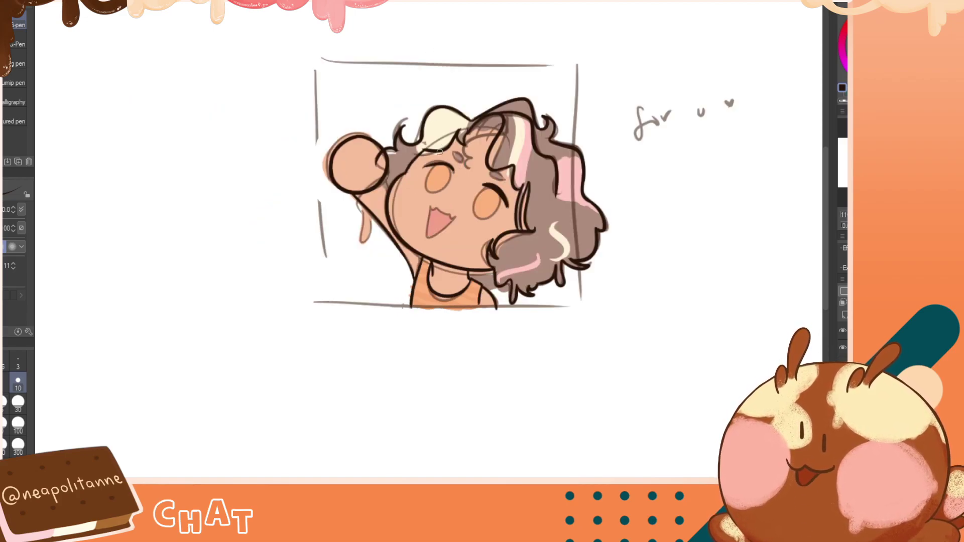
key(h)
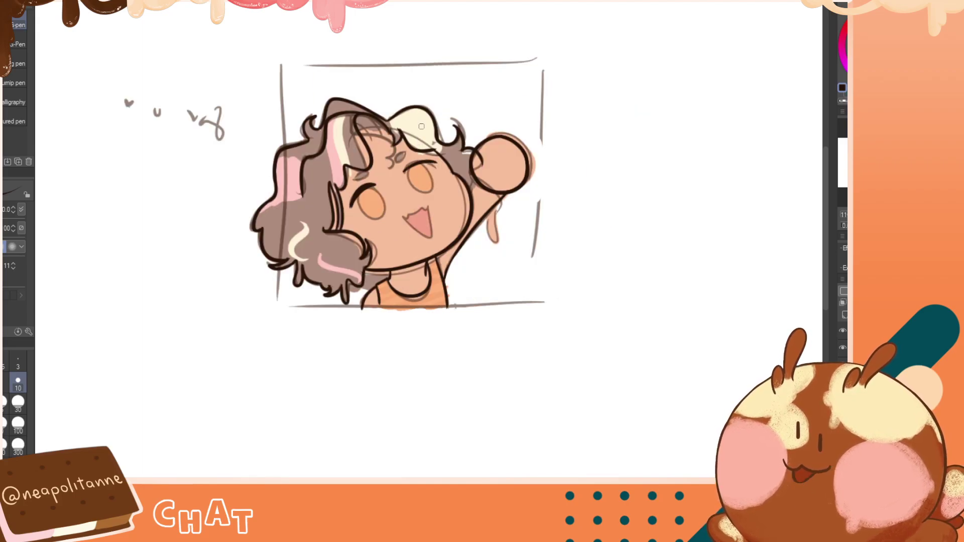
mouse_move(406, 171)
mouse_down()
mouse_move(435, 163)
mouse_move(458, 181)
mouse_move(454, 173)
mouse_up()
key(h)
key(ctrl+z)
key(ctrl+z)
key(ctrl+z)
key(ctrl+z)
key(ctrl+z)
key(h)
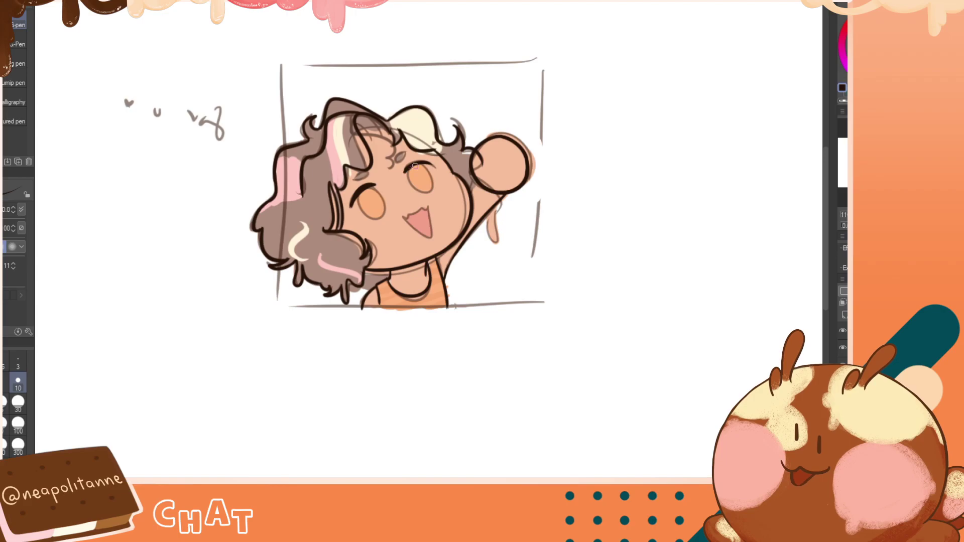
Flip the canvas horizontally back and forth to compare the shape and balance of both upper lash lines
key(h)
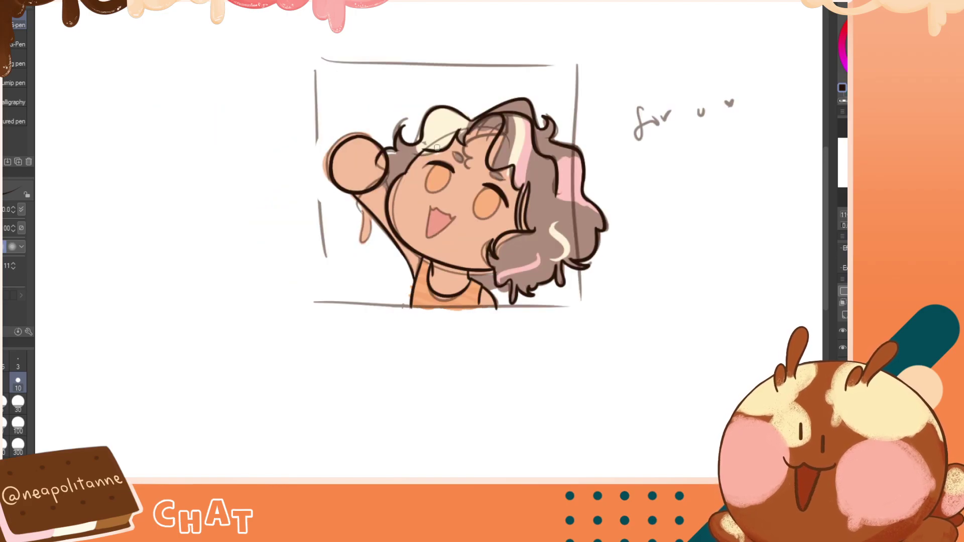
key(h)
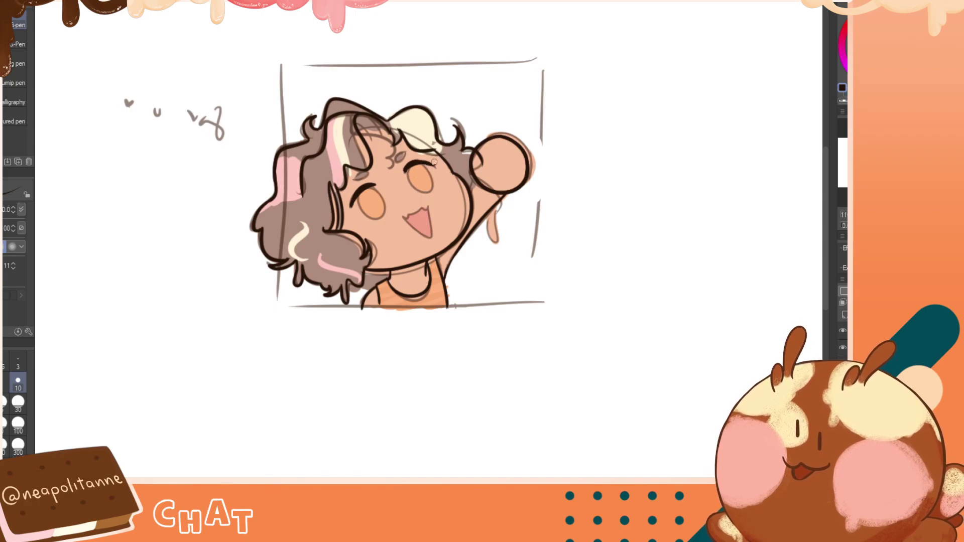
key(h)
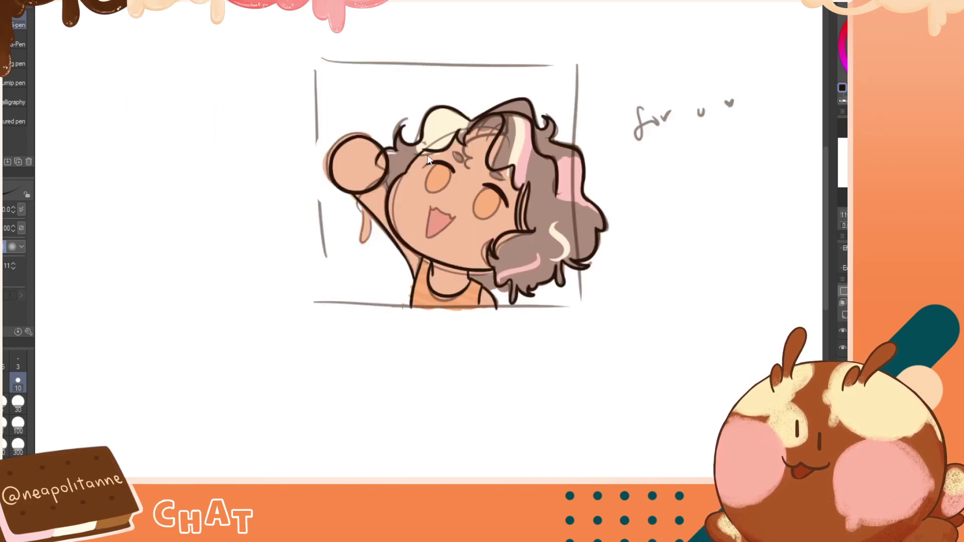
key(h)
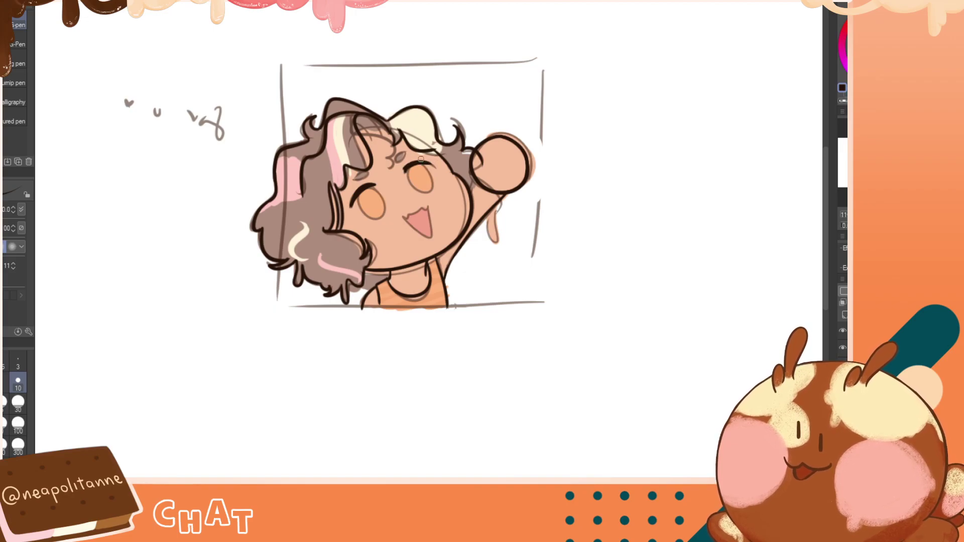
key(h)
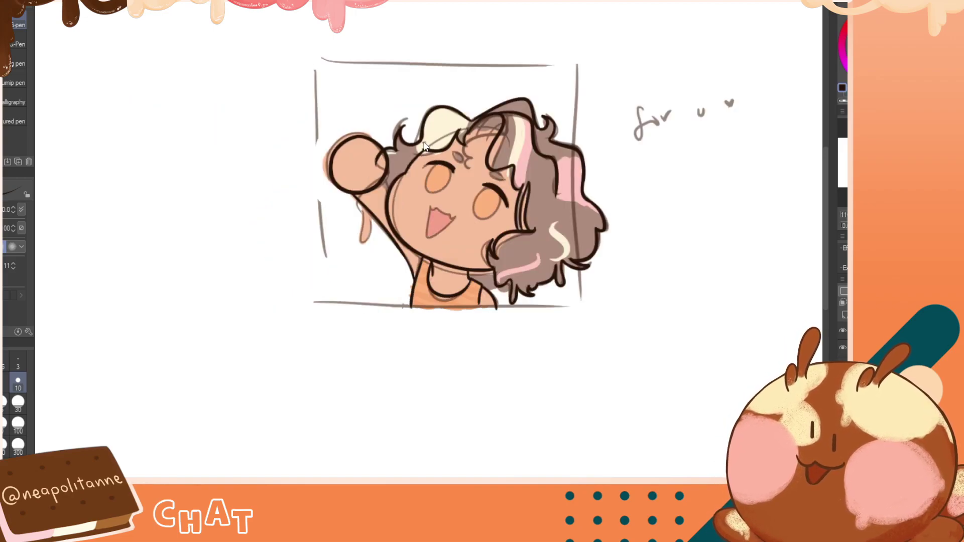
key(h)
key(h)
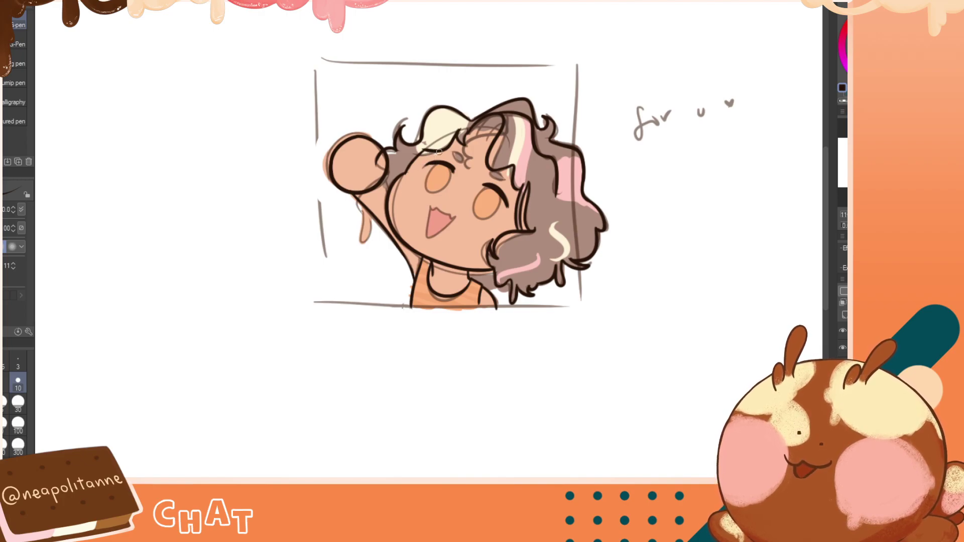
key(h)
key(h)
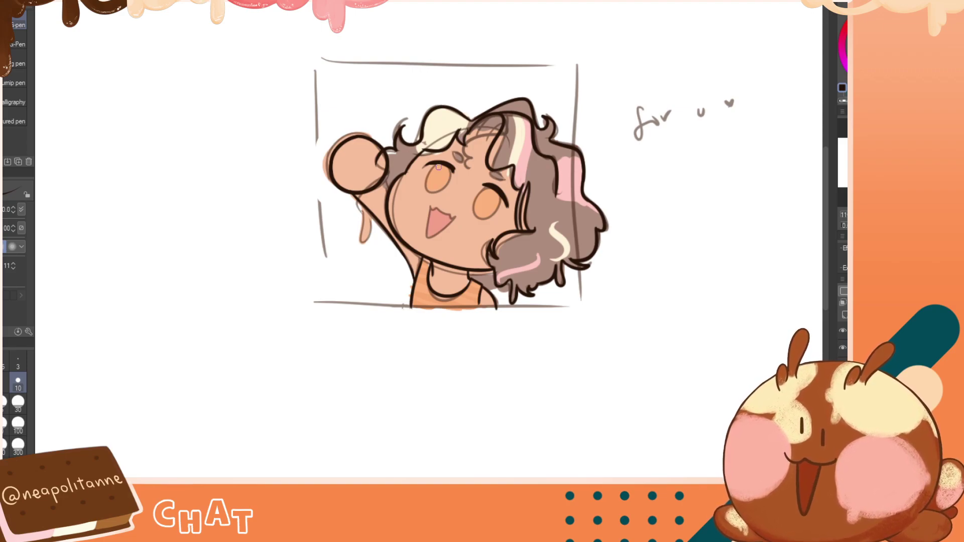
drag(440, 167, 437, 167)
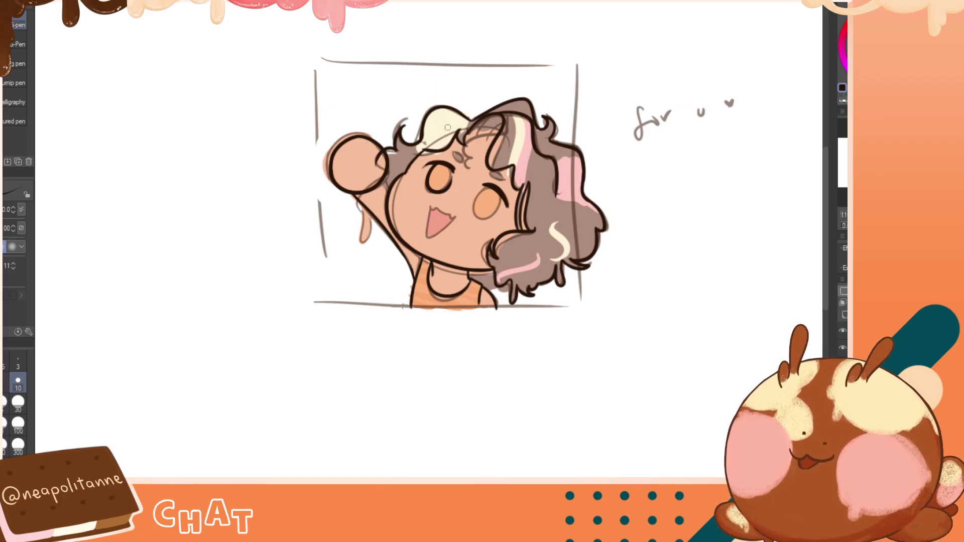
key(ctrl+z)
mouse_move(438, 164)
mouse_down()
mouse_move(436, 191)
mouse_move(441, 164)
mouse_move(447, 186)
mouse_move(440, 165)
mouse_up()
key(ctrl+z)
key(ctrl+z)
key(ctrl+z)
key(ctrl+z)
key(h)
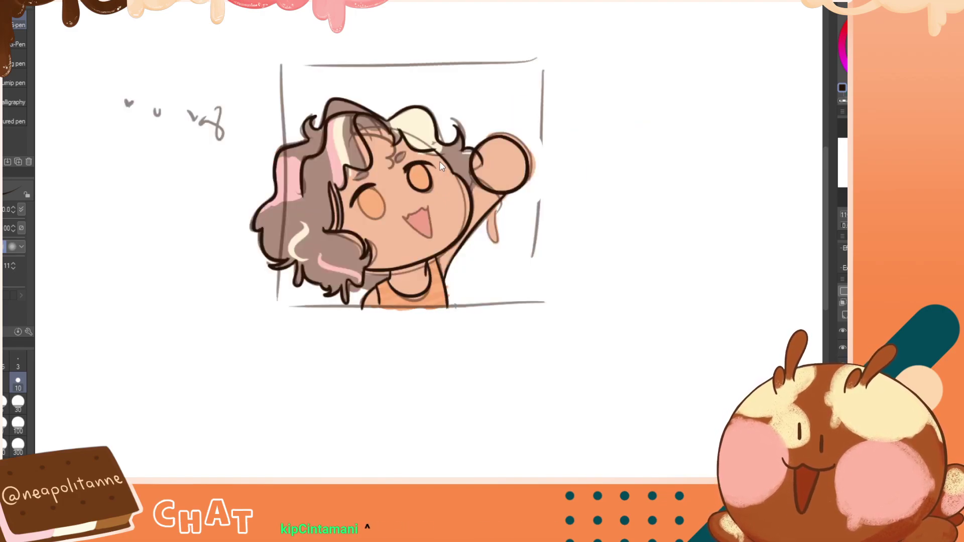
key(h)
key(ctrl+z)
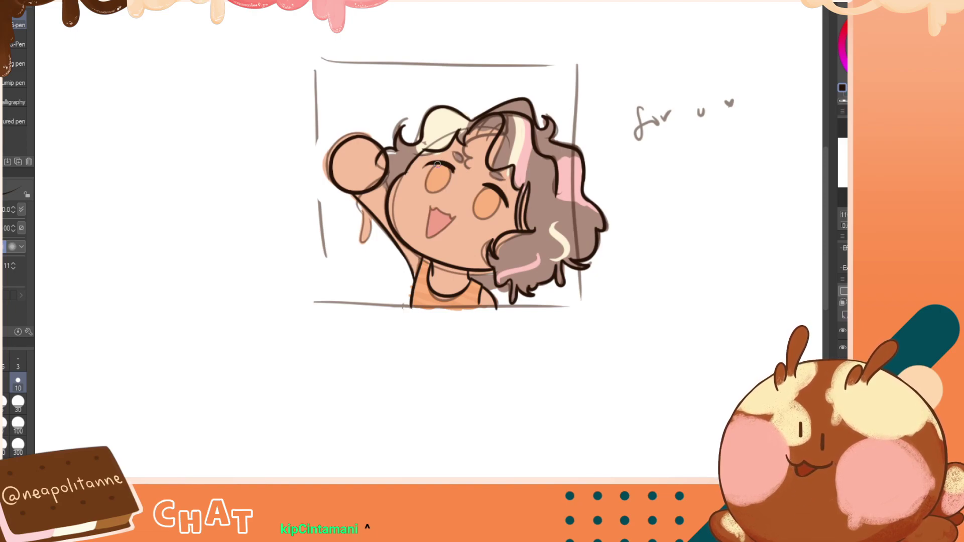
Outline the iris of the eye nearest the raised hand in dark ink and check it in mirrored view
drag(440, 162, 436, 159)
key(ctrl+z)
key(ctrl+z)
key(ctrl+z)
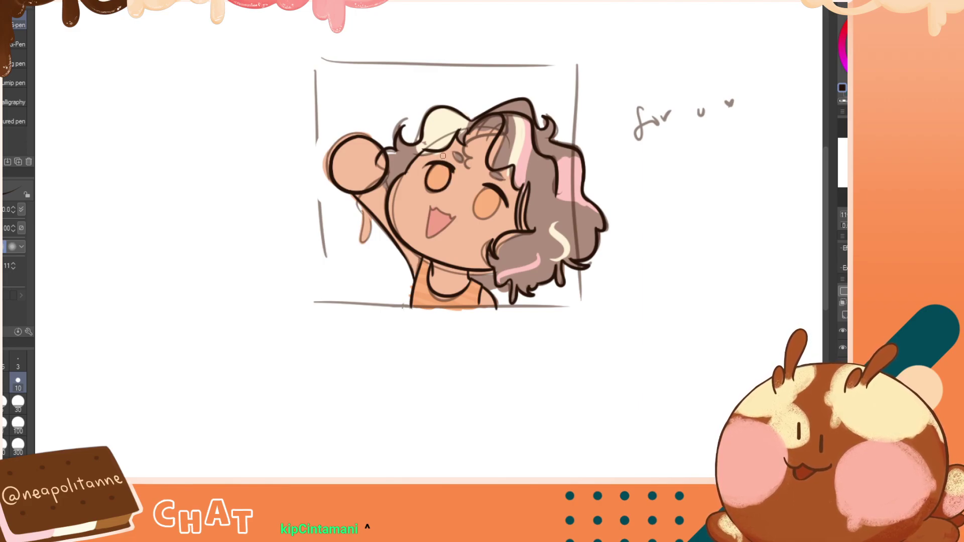
key(h)
key(h)
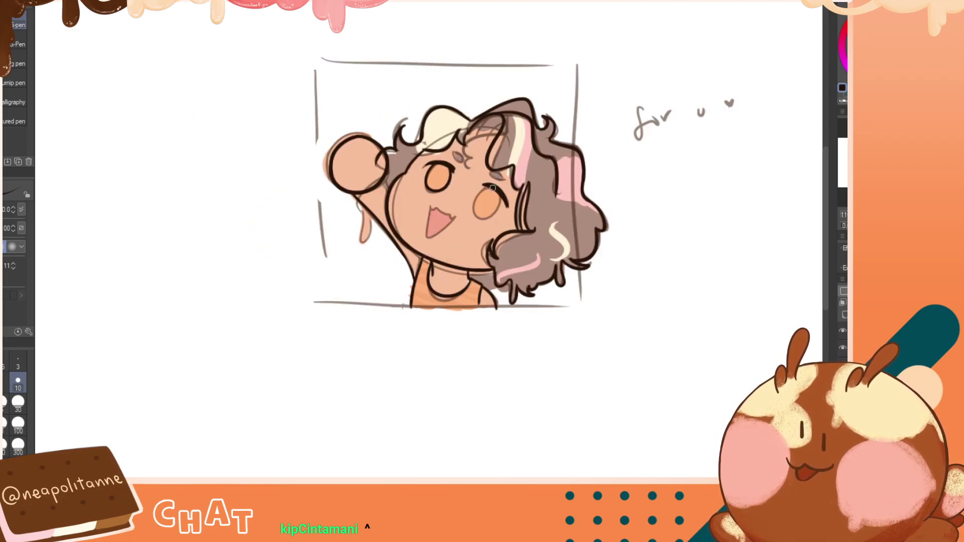
Outline the iris of the eye nearest the long hair in dark ink, comparing attempts and keeping the best one
key(ctrl+z)
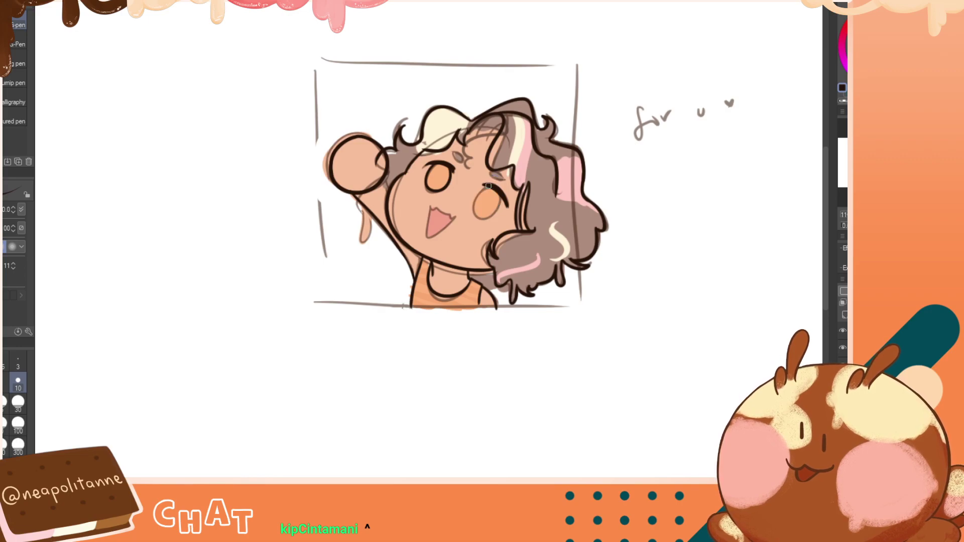
drag(490, 187, 494, 187)
key(ctrl+z)
key(ctrl+z)
key(ctrl+z)
key(h)
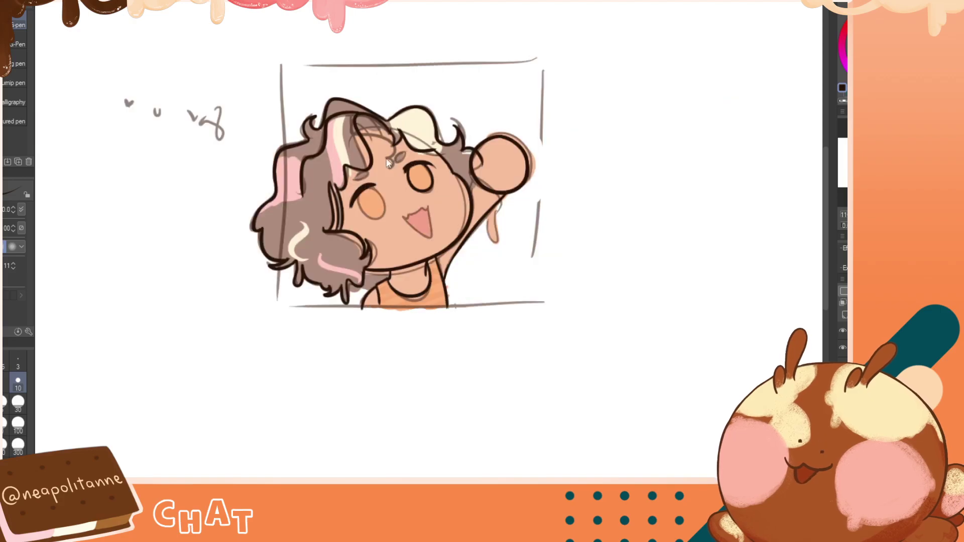
key(h)
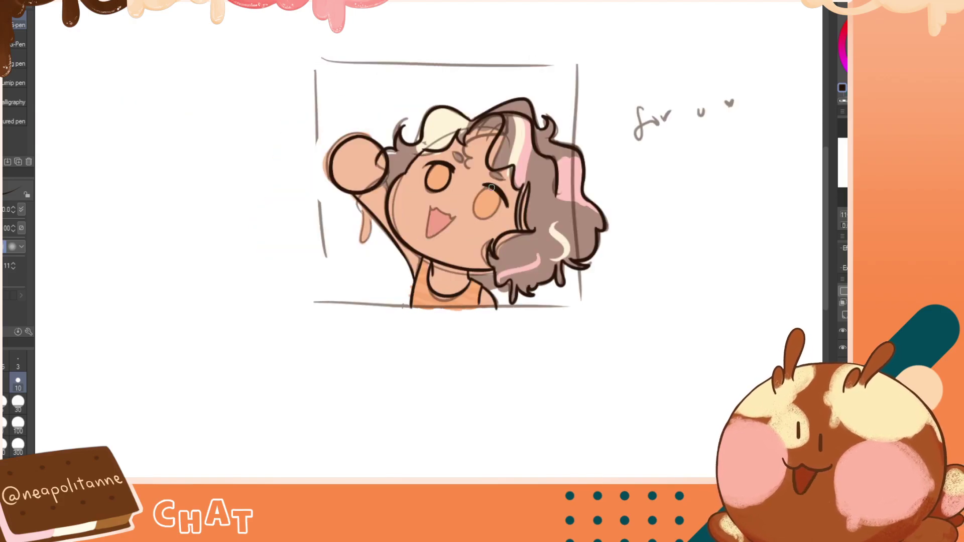
key(ctrl+y)
key(ctrl+z)
key(ctrl+y)
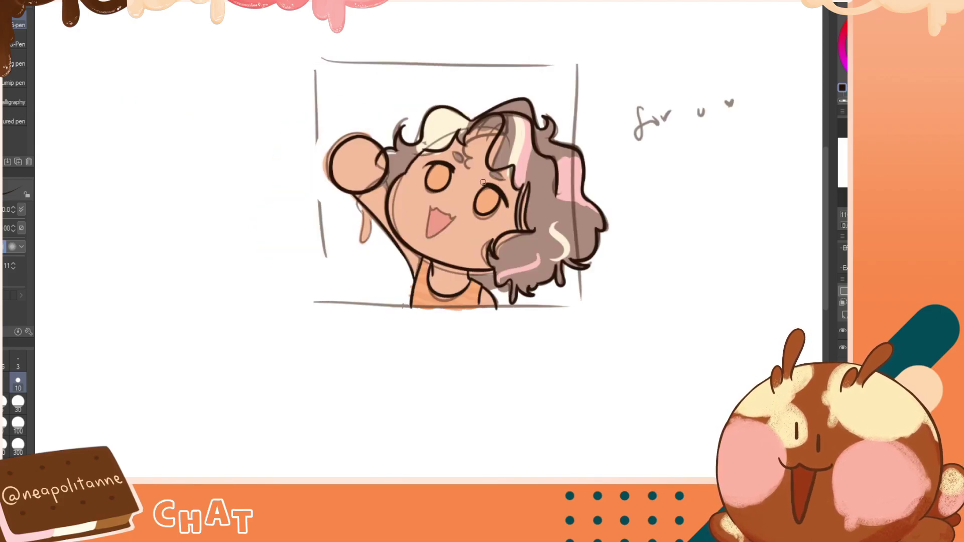
Flip the canvas horizontally back and forth to check the placement and symmetry of both outlined eyes
key(h)
key(h)
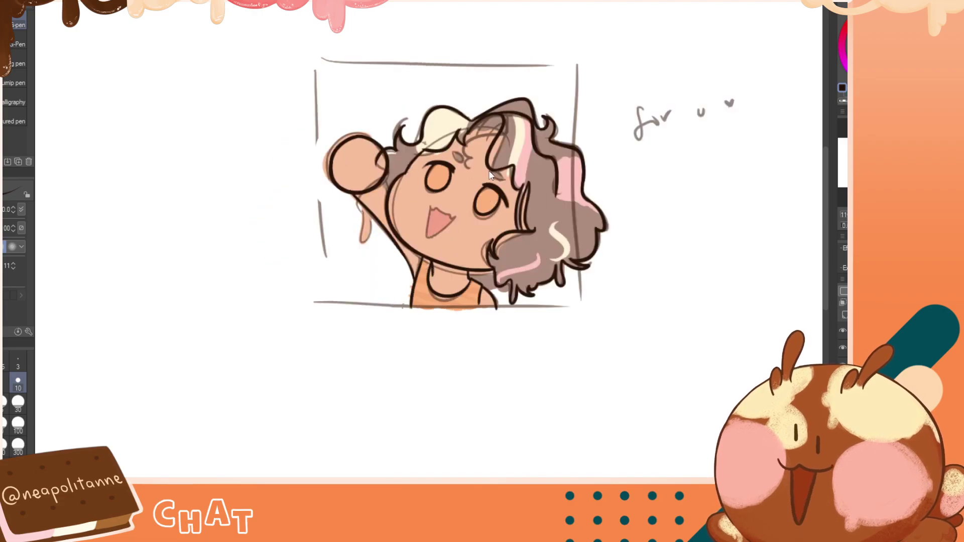
key(h)
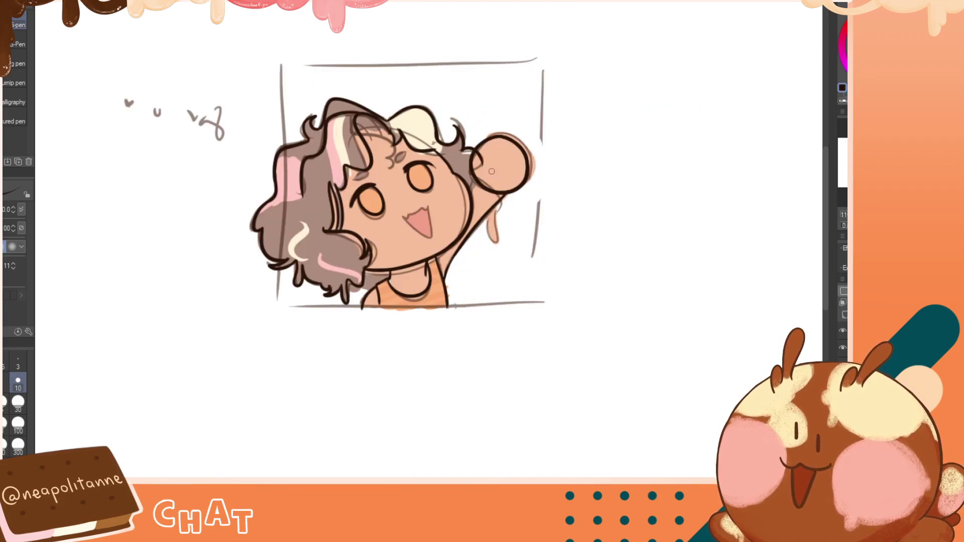
key(h)
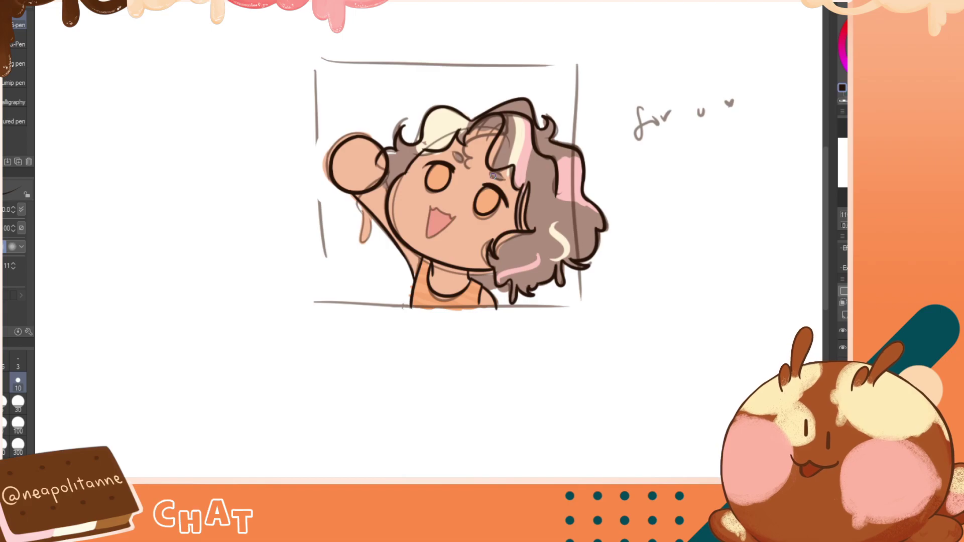
key(h)
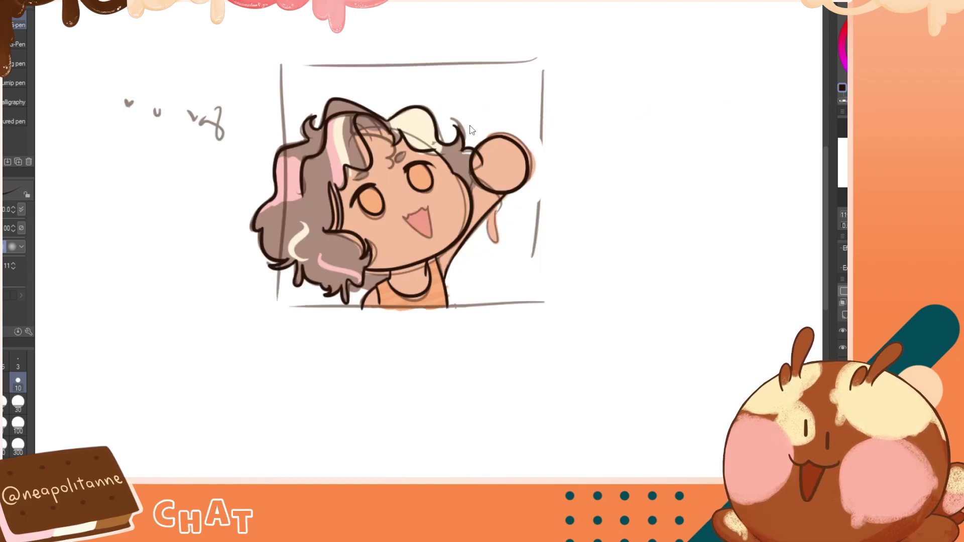
key(h)
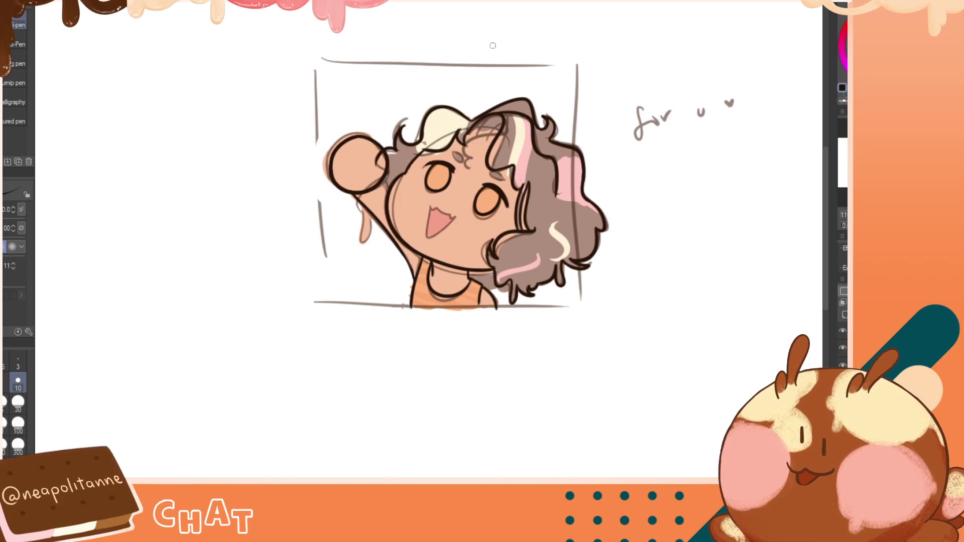
key(h)
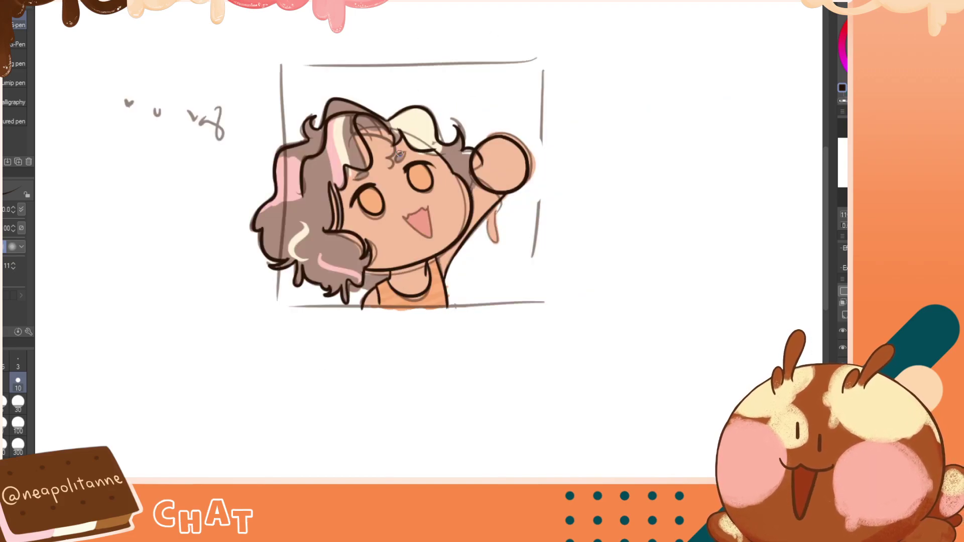
Ink the small oval eyebrow above the eye nearest the raised hand, undoing and redrawing unsatisfactory strokes
mouse_move(400, 153)
mouse_down()
mouse_move(401, 163)
mouse_move(405, 151)
mouse_up()
key(ctrl+z)
key(ctrl+z)
key(ctrl+z)
key(ctrl+z)
key(ctrl+z)
key(ctrl+z)
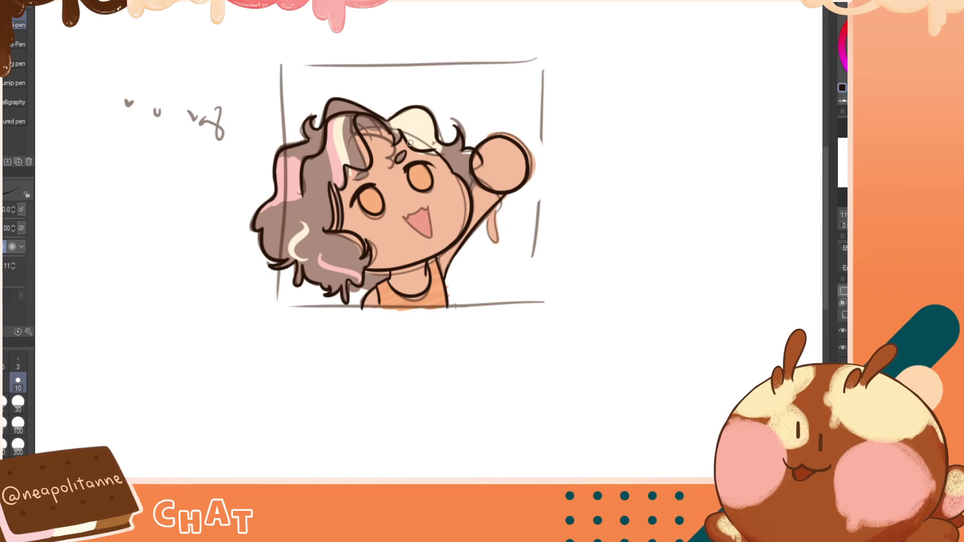
Ink the second eyebrow beside the striped bangs and the upper line of the open mouth, checking the face in mirrored view
key(h)
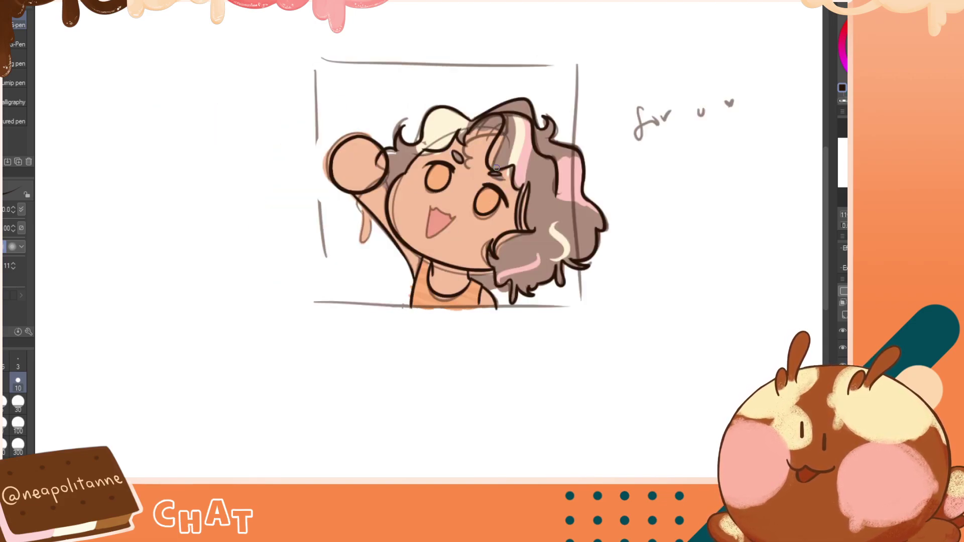
key(h)
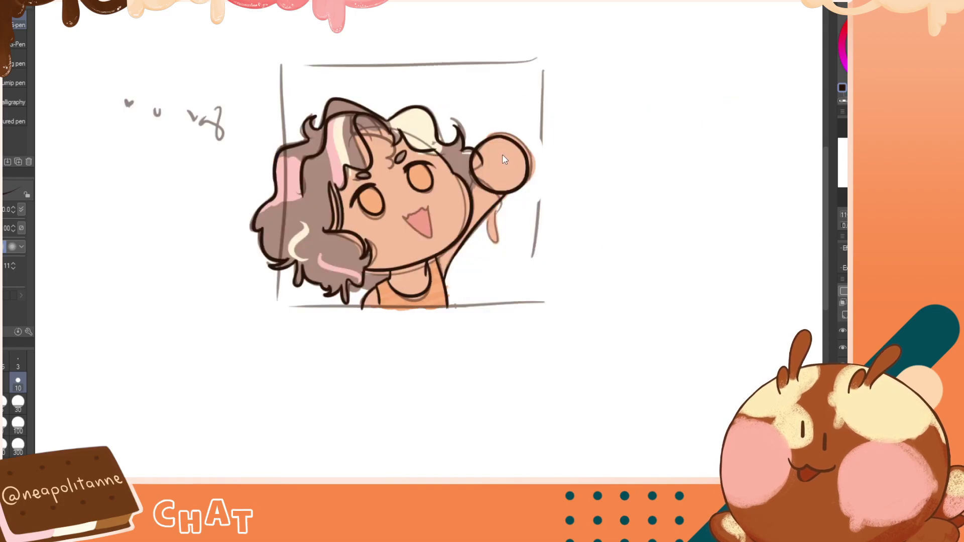
key(h)
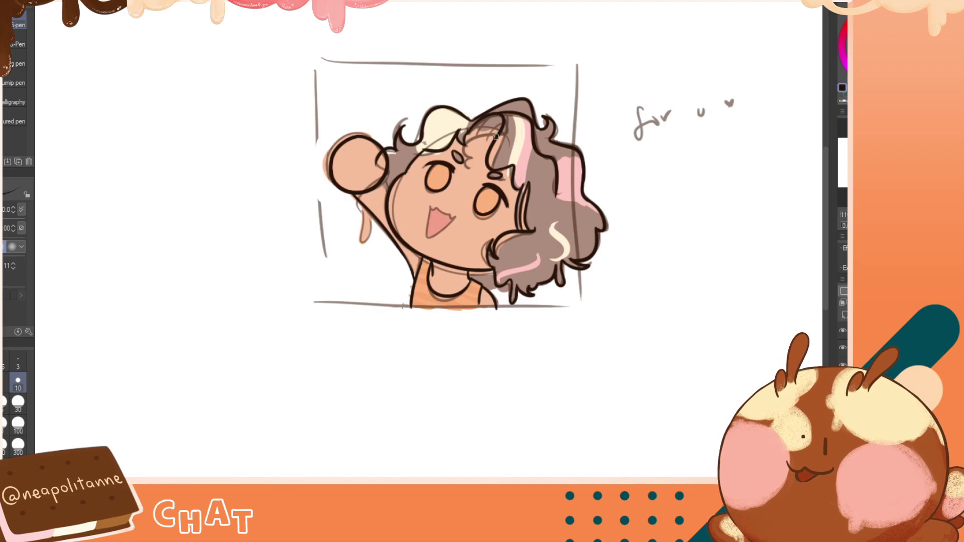
key(h)
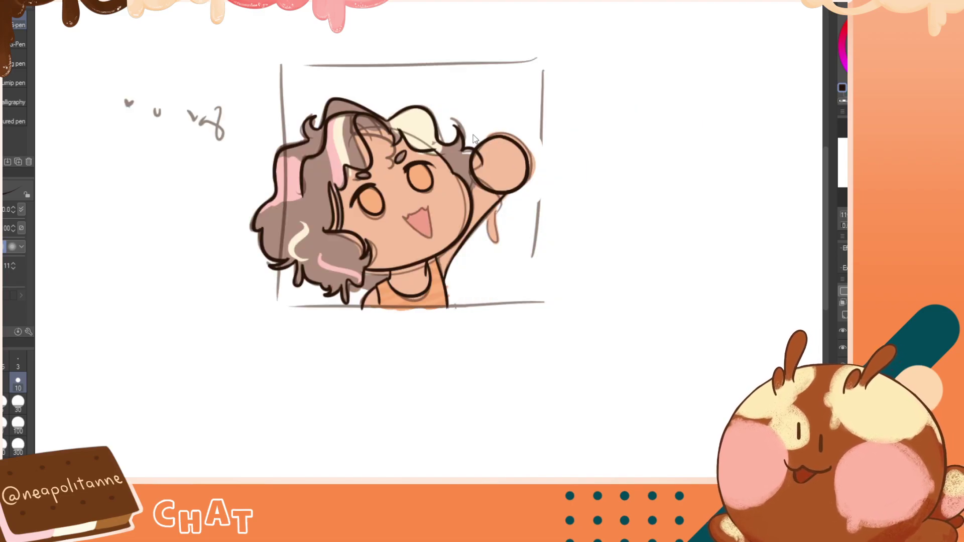
key(h)
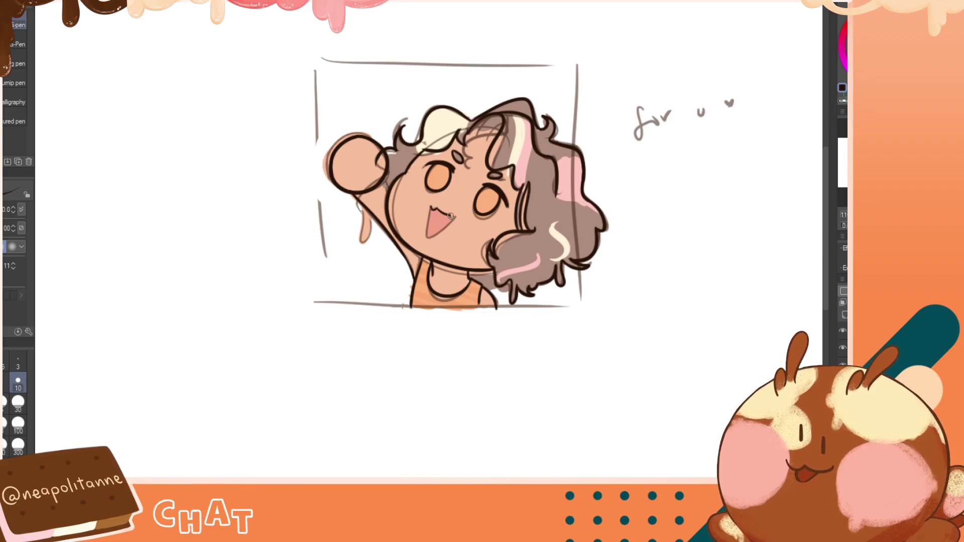
key(h)
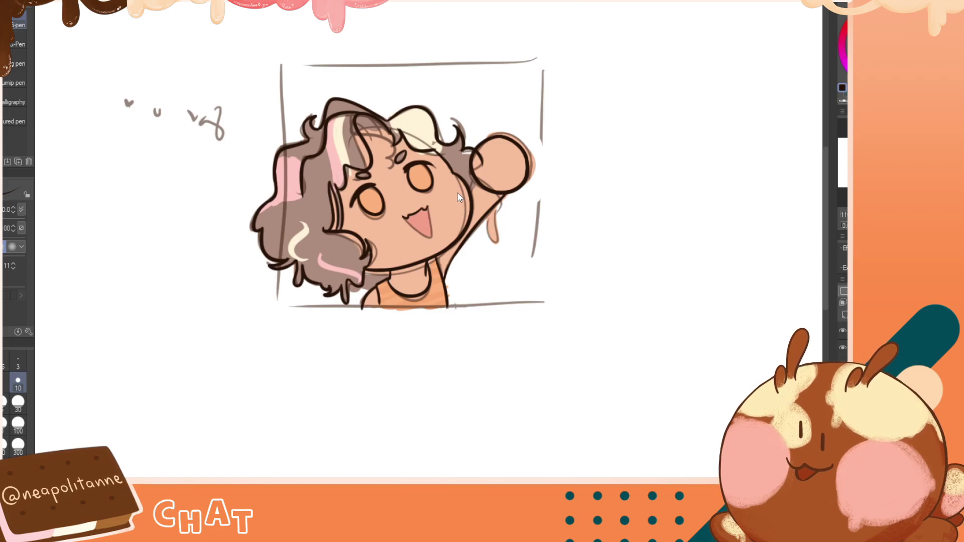
Ink the lower outline of the open mouth in dark ink, checking the face in mirrored view
key(h)
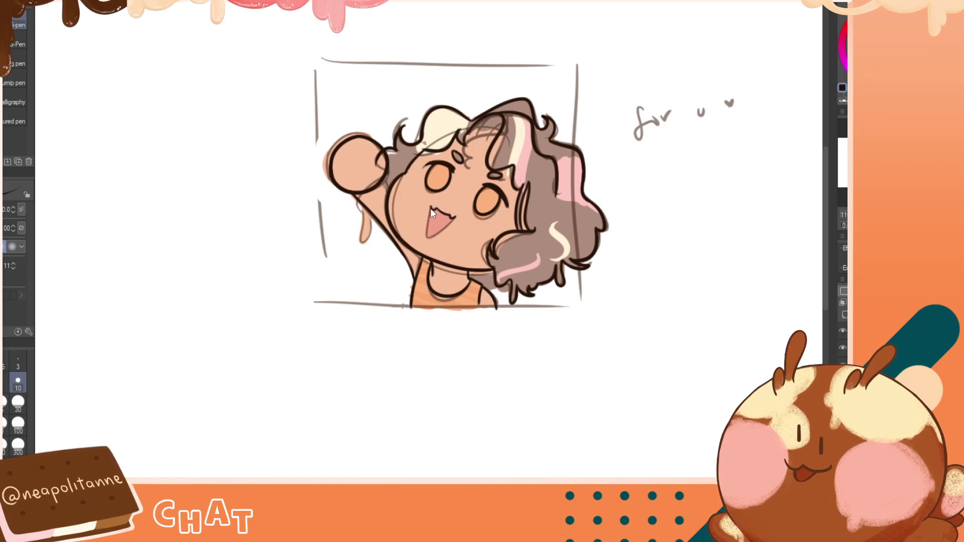
mouse_move(431, 206)
mouse_down()
mouse_move(429, 240)
mouse_move(456, 217)
mouse_up()
key(ctrl+z)
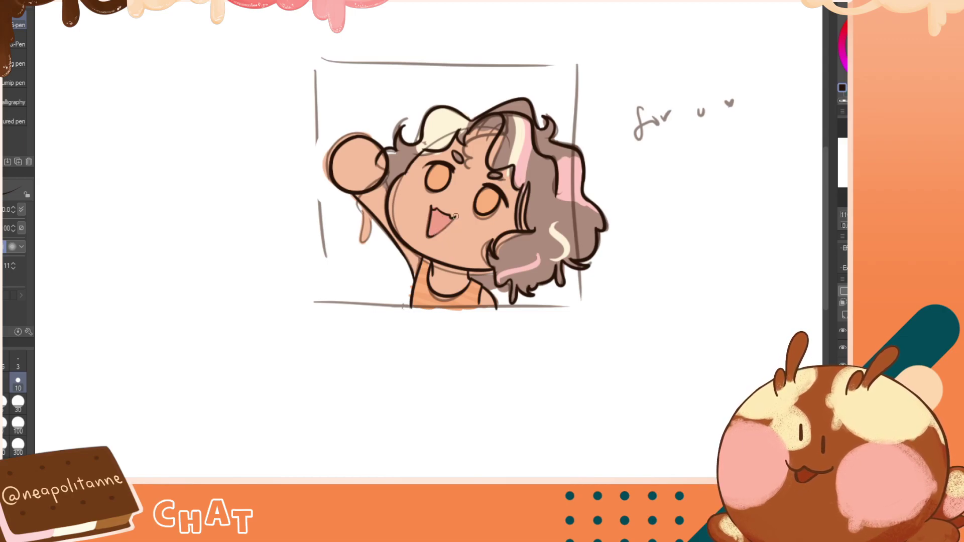
key(h)
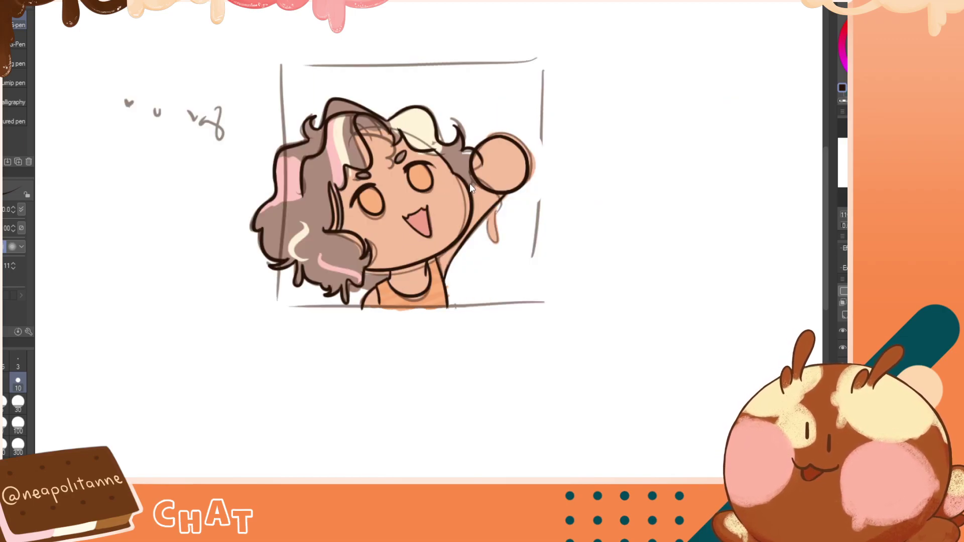
key(h)
key(h)
key(h)
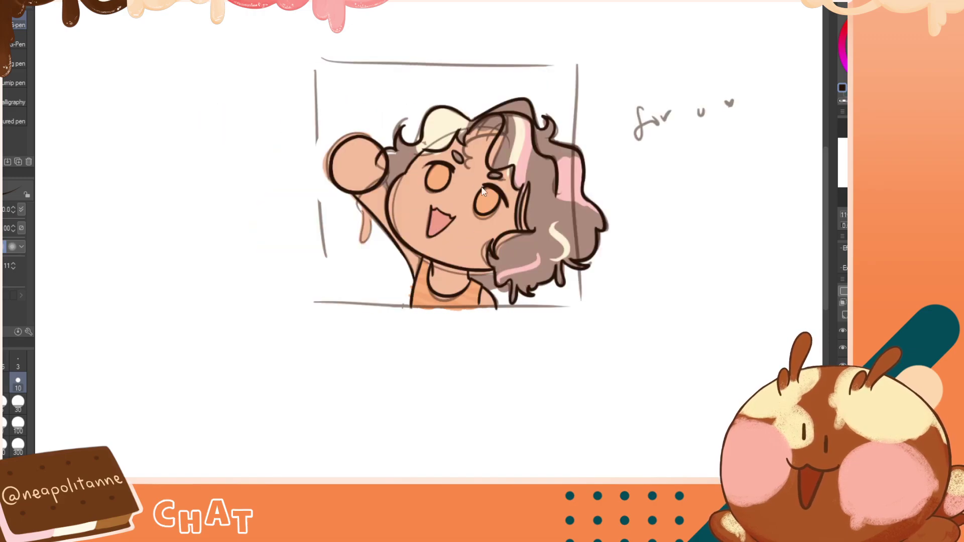
Toggle the visibility of the head and hair line art to compare it with the sketch underneath
click(843, 348)
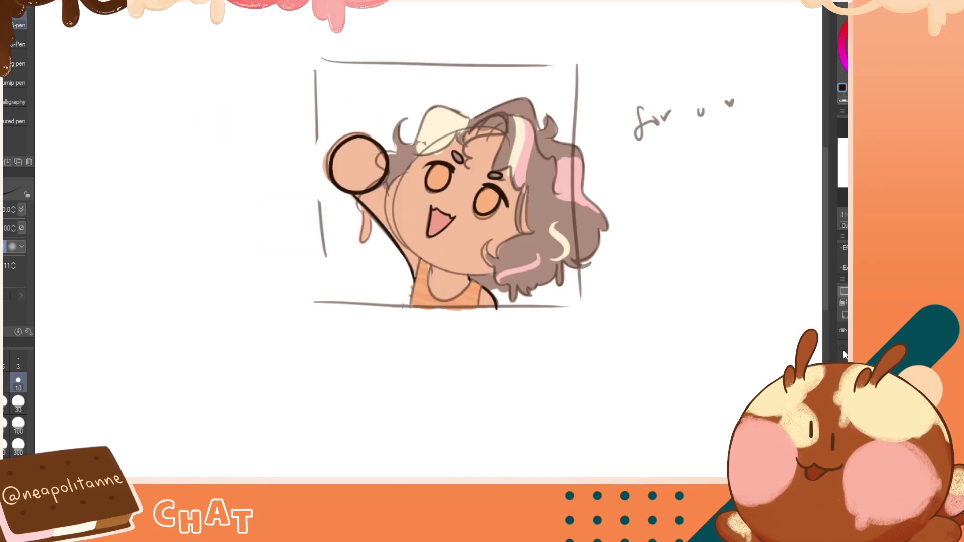
click(842, 350)
click(843, 350)
click(842, 350)
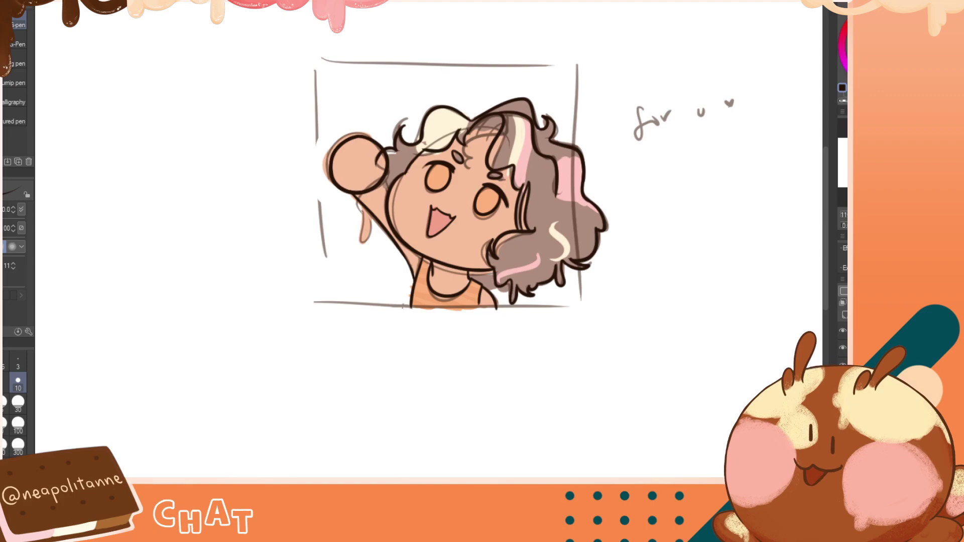
click(842, 381)
click(842, 381)
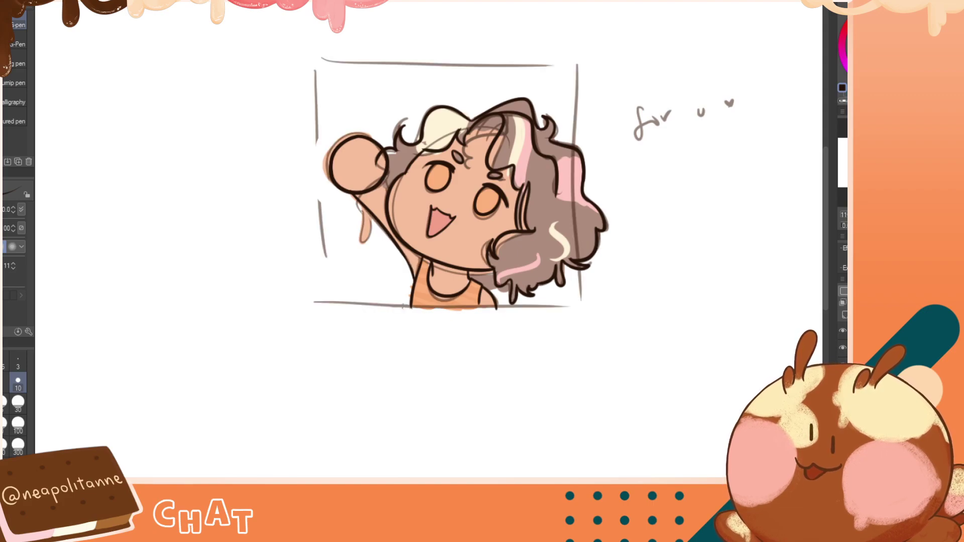
Hide the rough sketch lines beneath the line art, comparing the character with and without them
click(843, 399)
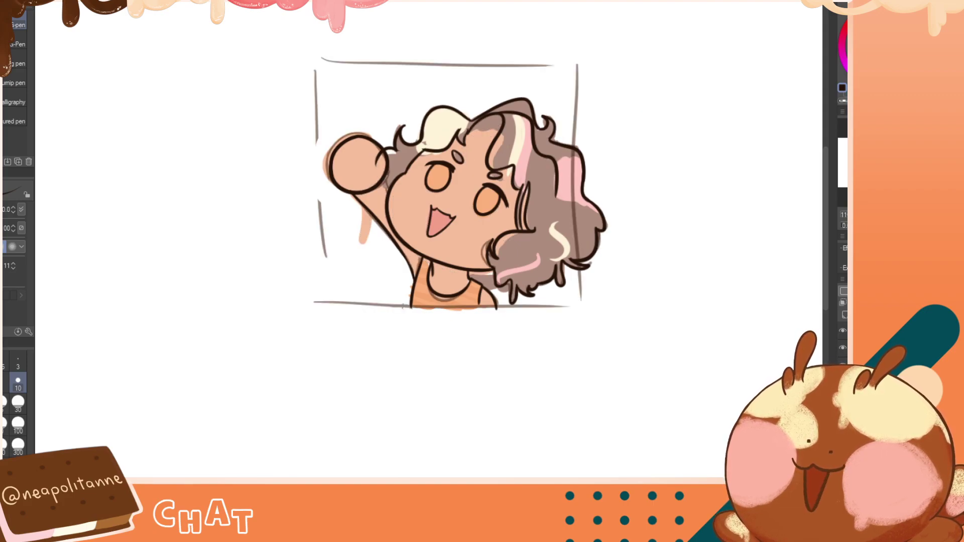
click(843, 399)
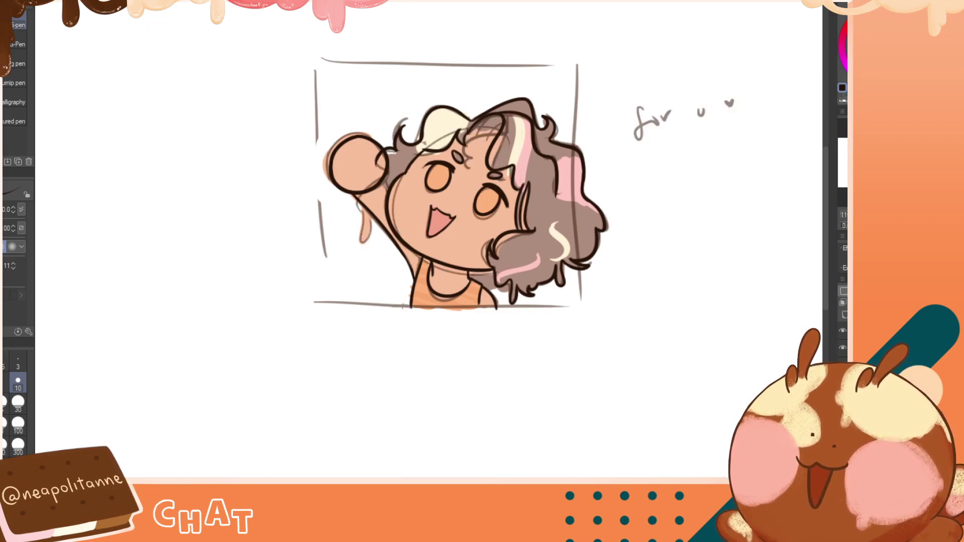
click(843, 398)
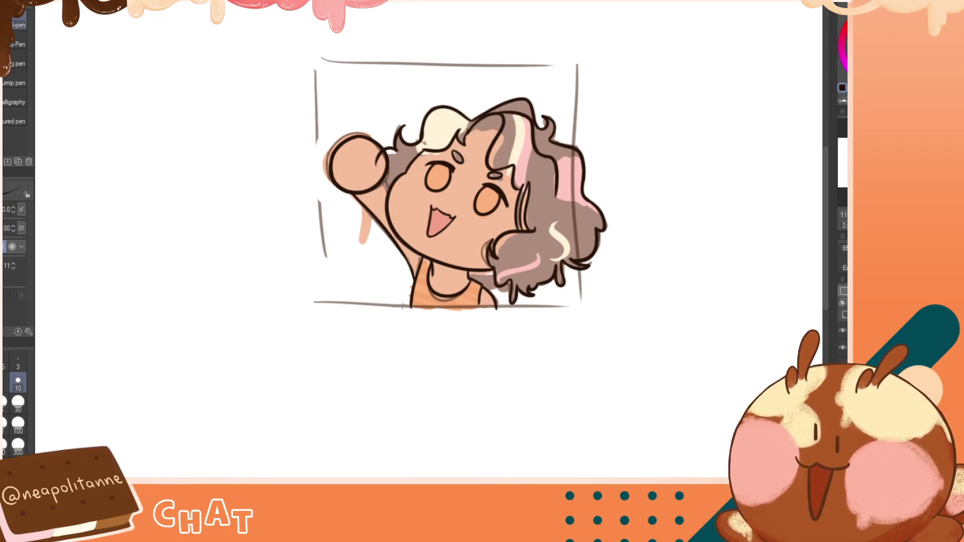
click(843, 347)
click(843, 348)
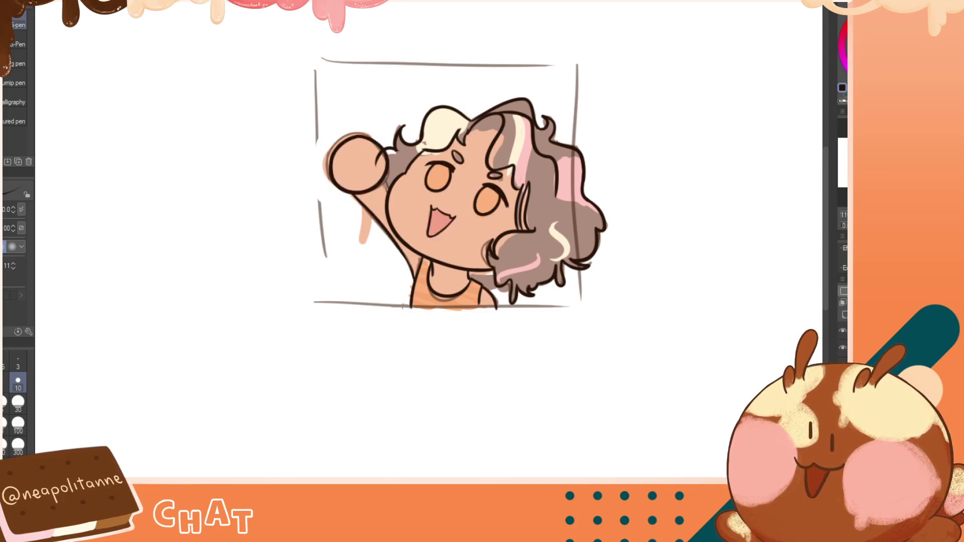
Lasso a selection around the whole character, including the raised hand and all of the curly hair
key(m)
mouse_move(317, 86)
mouse_down()
mouse_move(317, 115)
mouse_move(606, 307)
mouse_move(405, 59)
mouse_up()
click(507, 370)
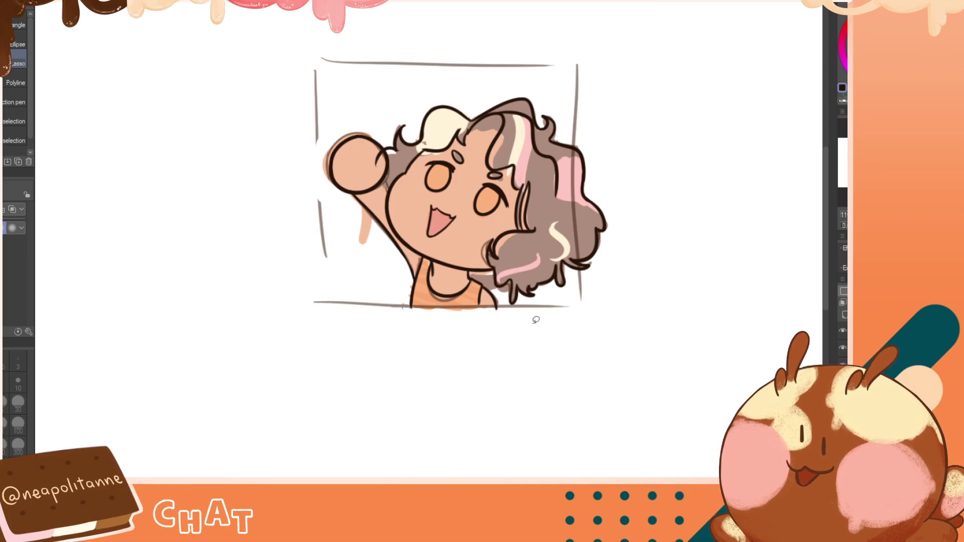
mouse_move(346, 72)
mouse_down()
mouse_move(338, 319)
mouse_move(628, 103)
mouse_move(507, 55)
mouse_up()
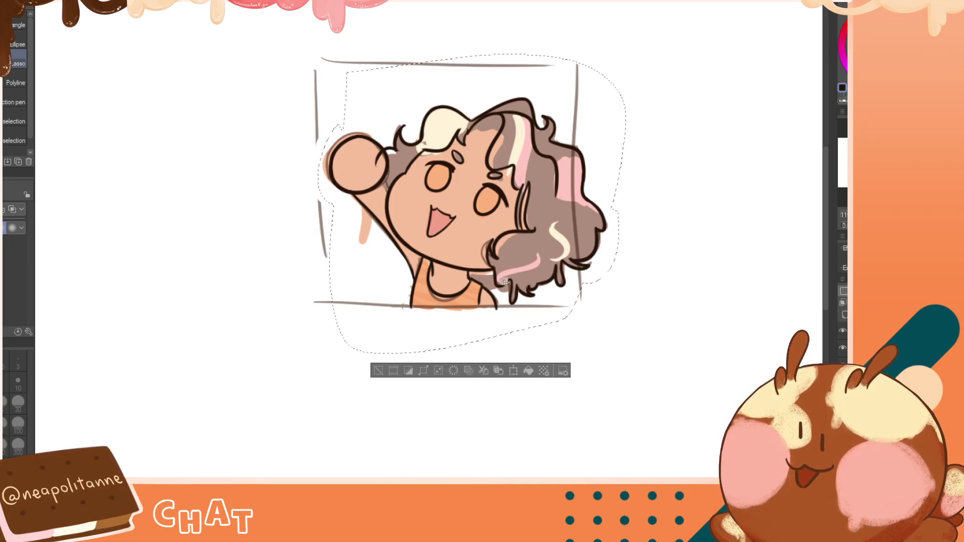
click(519, 370)
drag(627, 203, 618, 203)
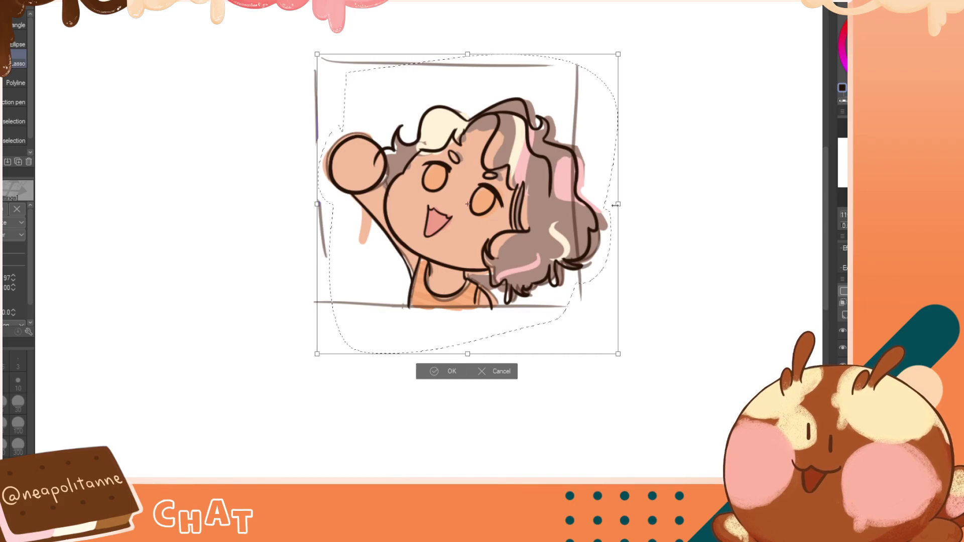
drag(616, 204, 612, 204)
click(499, 371)
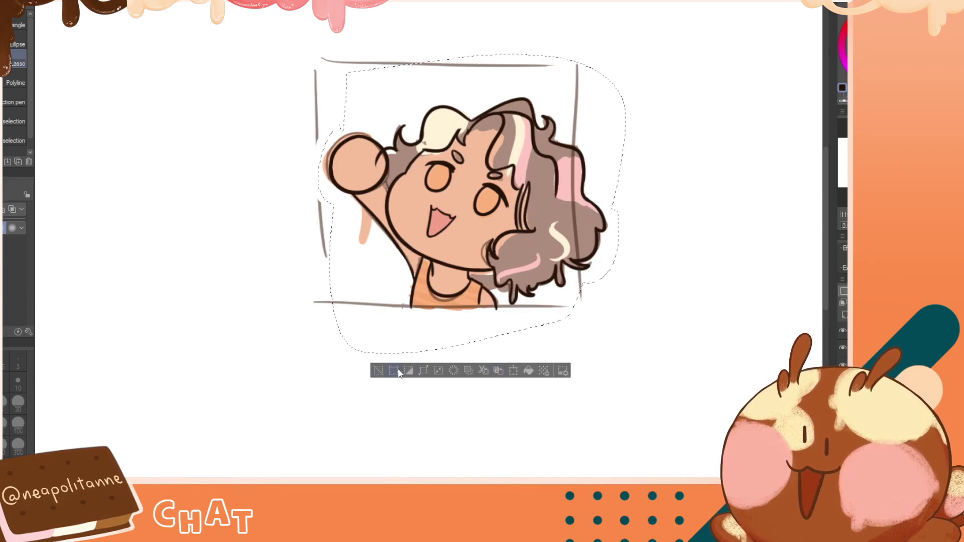
key(ctrl+d)
key(ctrl+z)
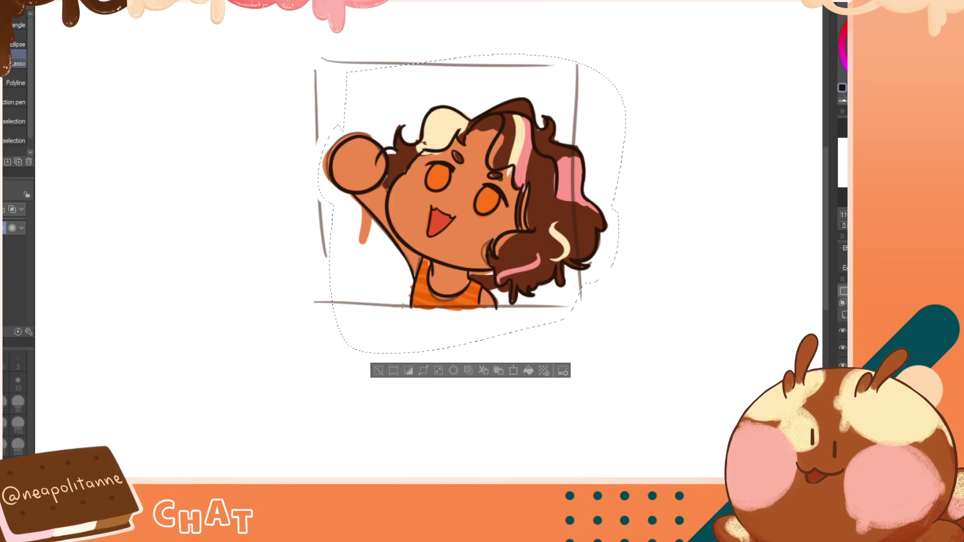
Narrow the selected character's line art and colours to 96% width, comparing the proportions in mirrored view
click(513, 371)
drag(627, 202, 614, 205)
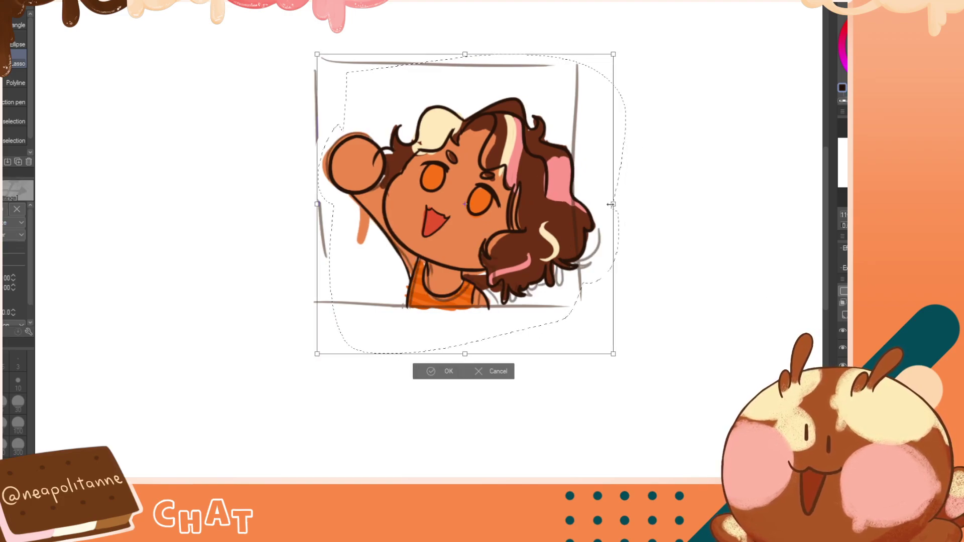
key(h)
key(h)
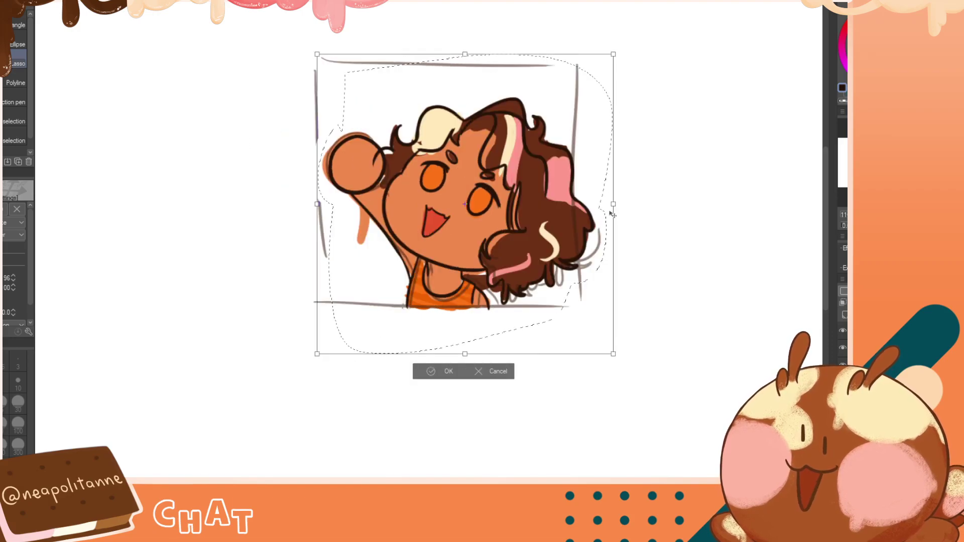
drag(614, 206, 617, 203)
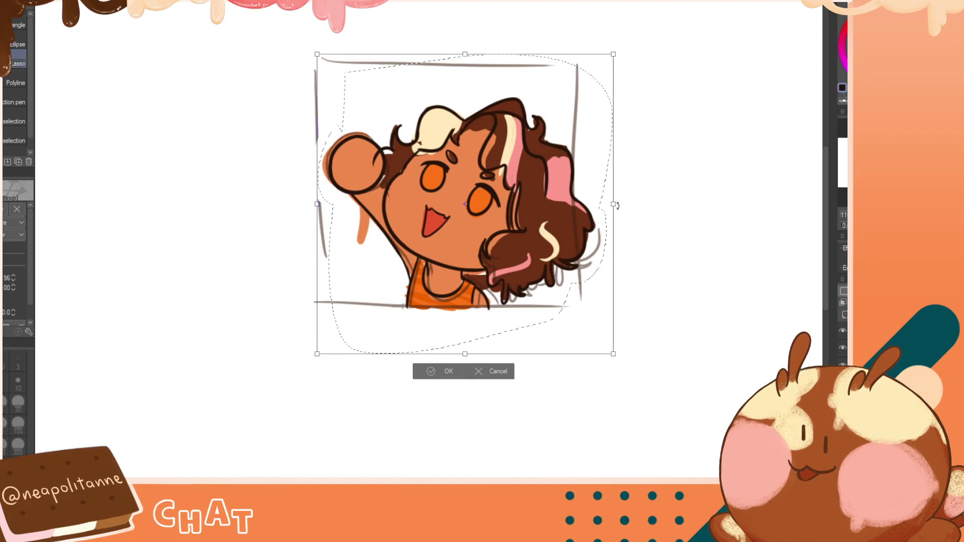
key(h)
key(h)
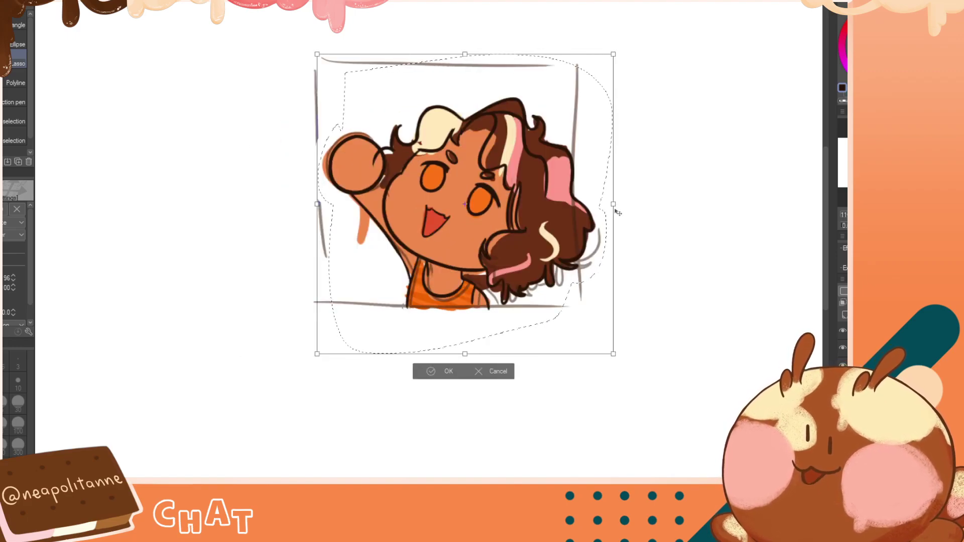
Narrow the character to 94% width and rotate it about 0.4 degrees, apply the transformation and clear the selection
mouse_move(613, 204)
mouse_down()
mouse_move(626, 204)
mouse_move(608, 202)
mouse_up()
key(h)
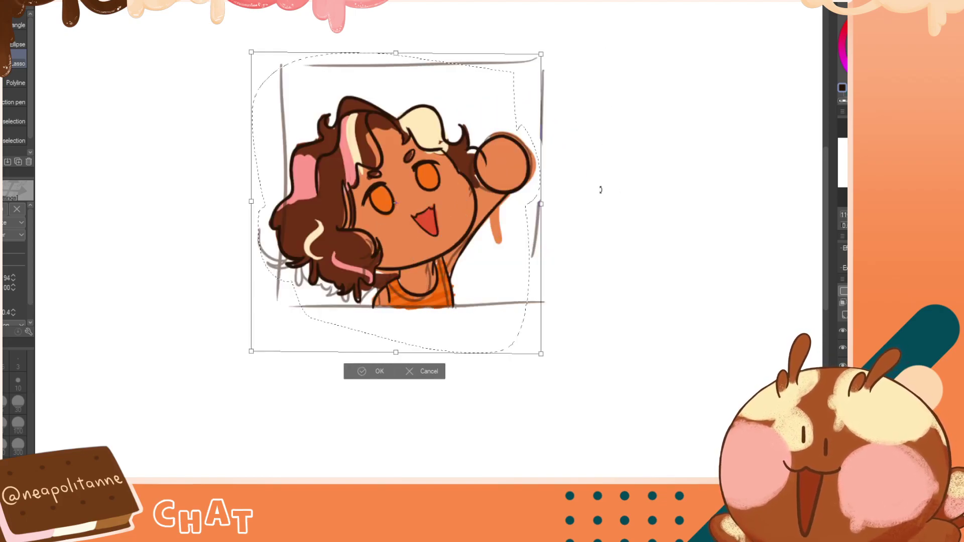
key(h)
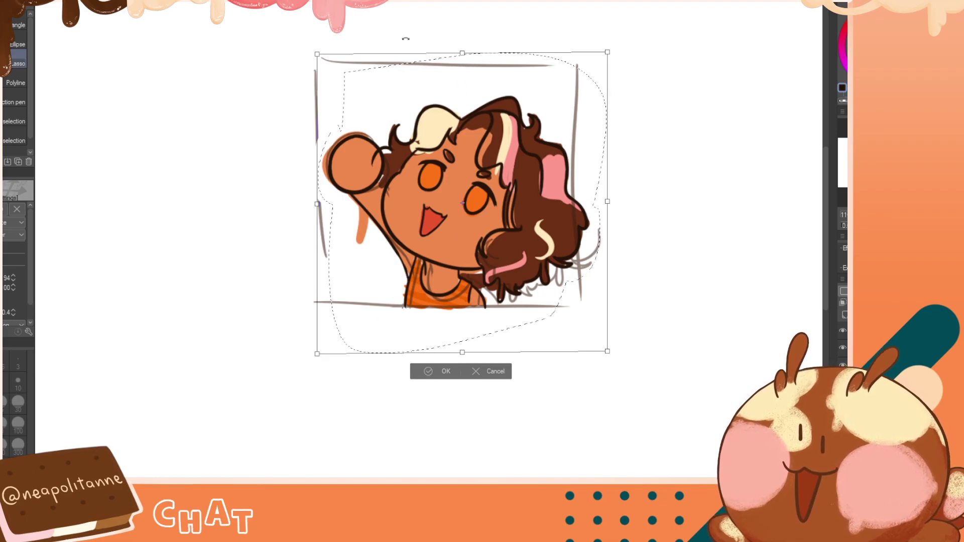
key(h)
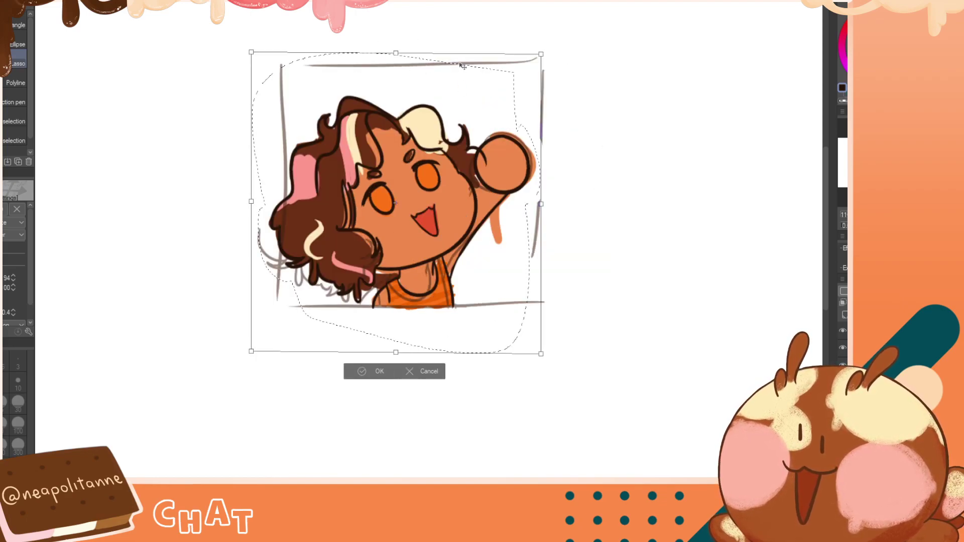
key(h)
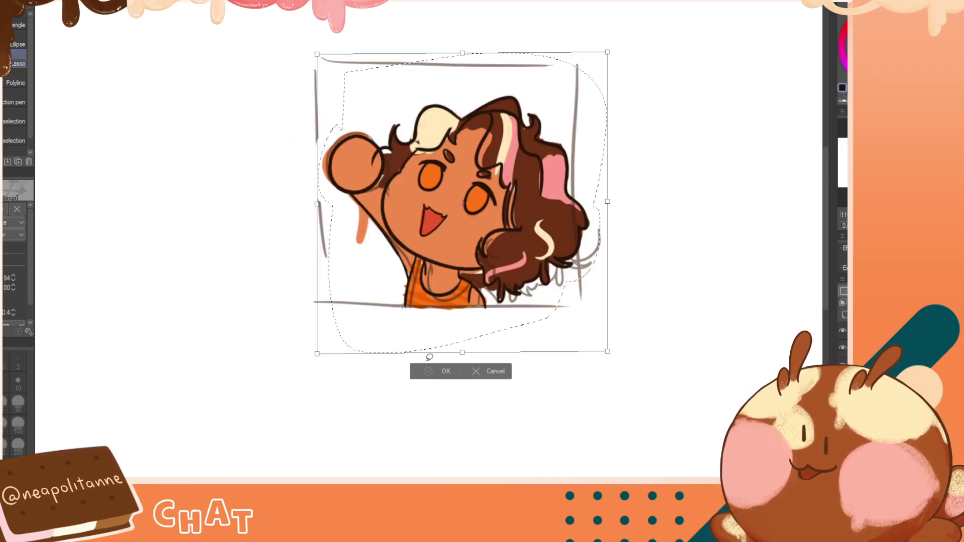
click(428, 371)
click(372, 374)
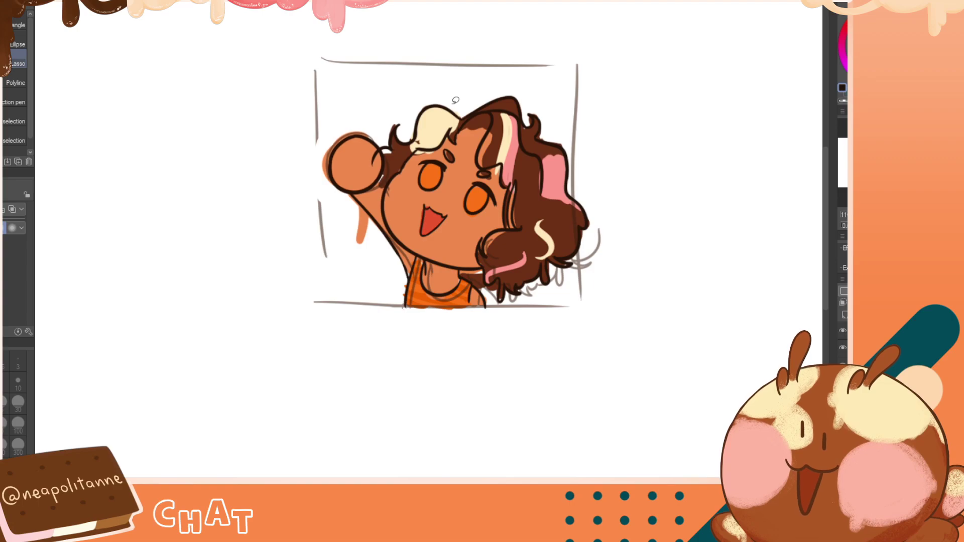
Erase the hair outline beside the cream tuft at the top of the head and ink a rounder arch there
key(p)
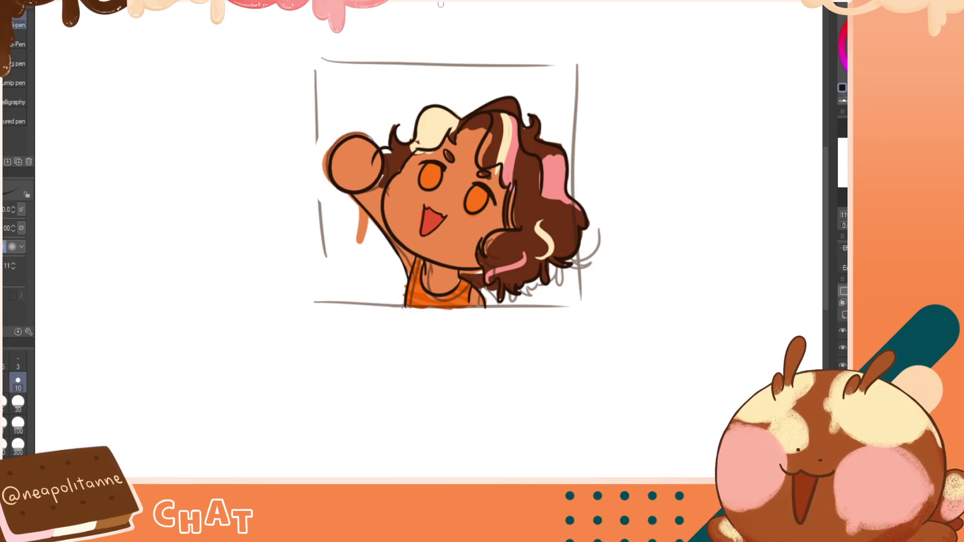
key(c)
mouse_move(450, 114)
mouse_down()
mouse_move(456, 118)
mouse_move(432, 107)
mouse_move(417, 132)
mouse_move(458, 116)
mouse_up()
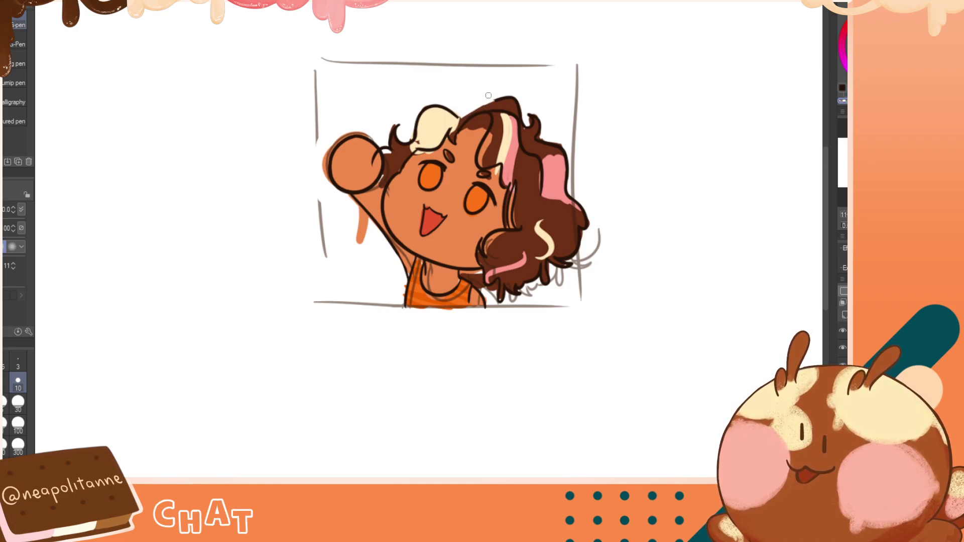
key(h)
key(c)
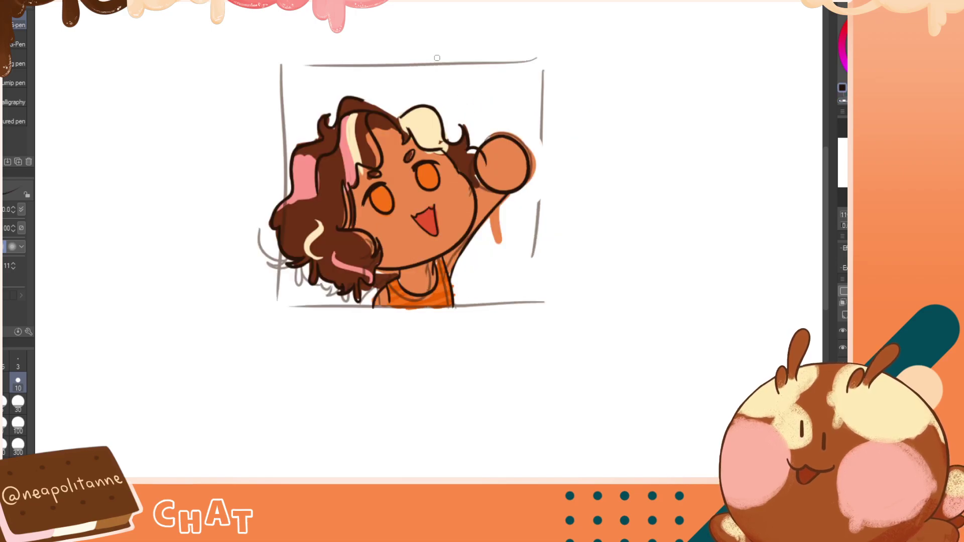
key(h)
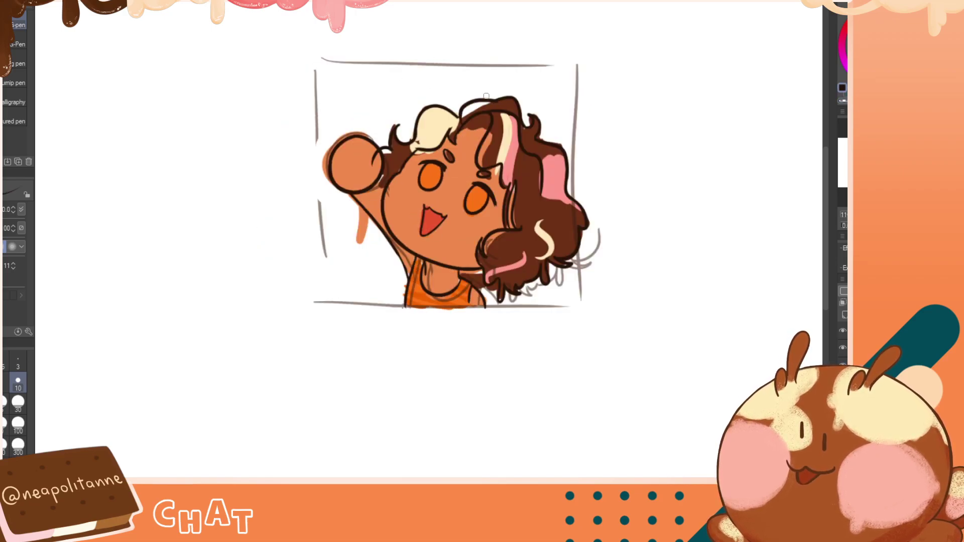
drag(496, 100, 459, 117)
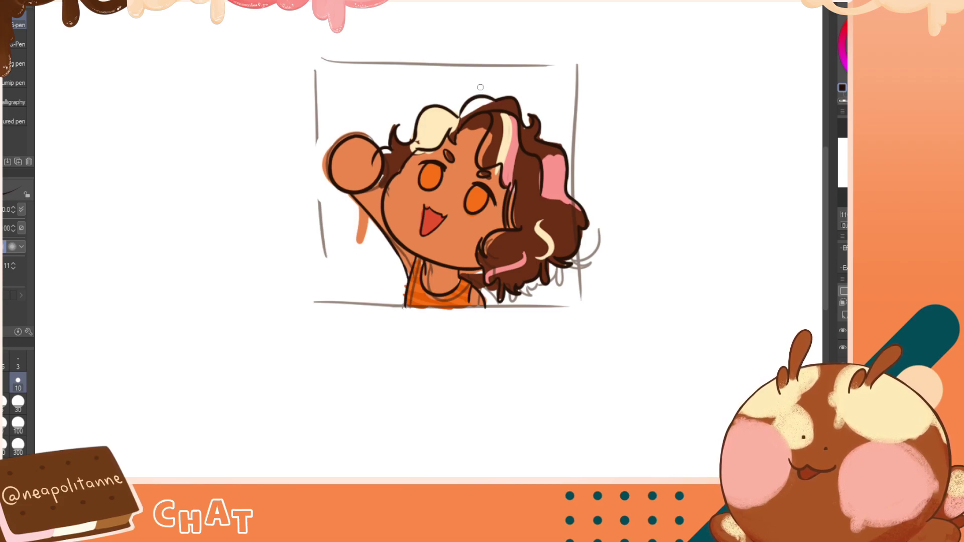
Lasso the eyes and mouth inside the face outline and cancel a trial rescale of the selection
key(m)
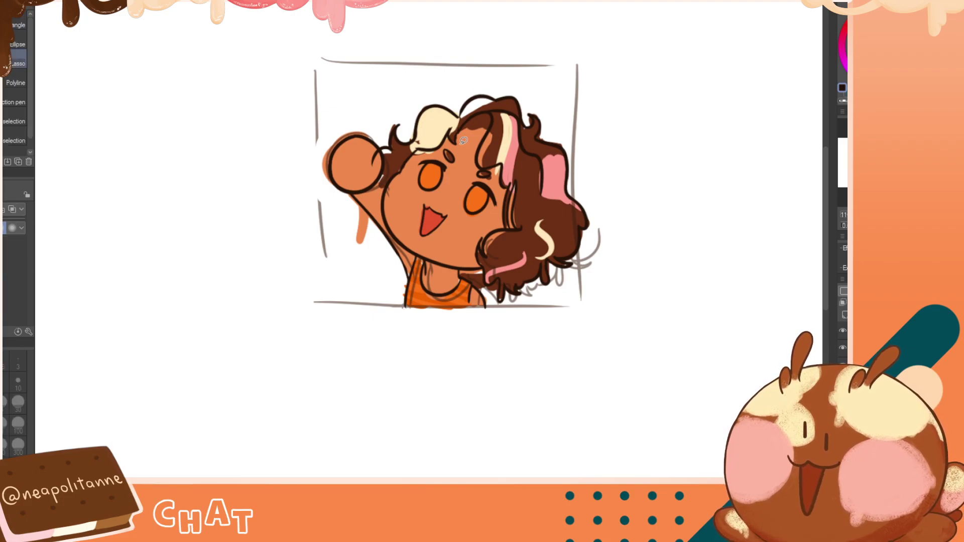
mouse_move(442, 166)
mouse_down()
mouse_move(422, 152)
mouse_move(397, 214)
mouse_move(419, 237)
mouse_move(499, 217)
mouse_move(501, 192)
mouse_move(471, 173)
mouse_up()
key(ctrl+t)
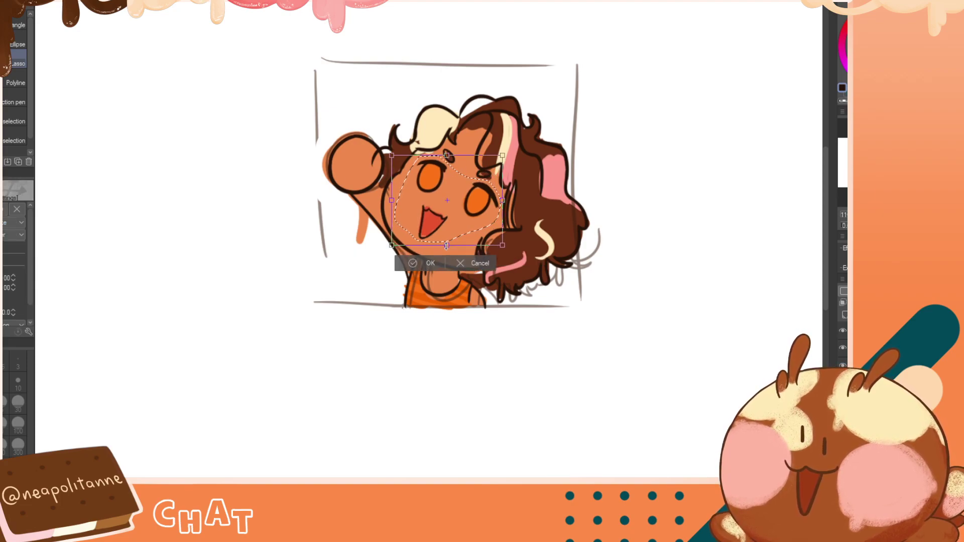
drag(446, 245, 448, 242)
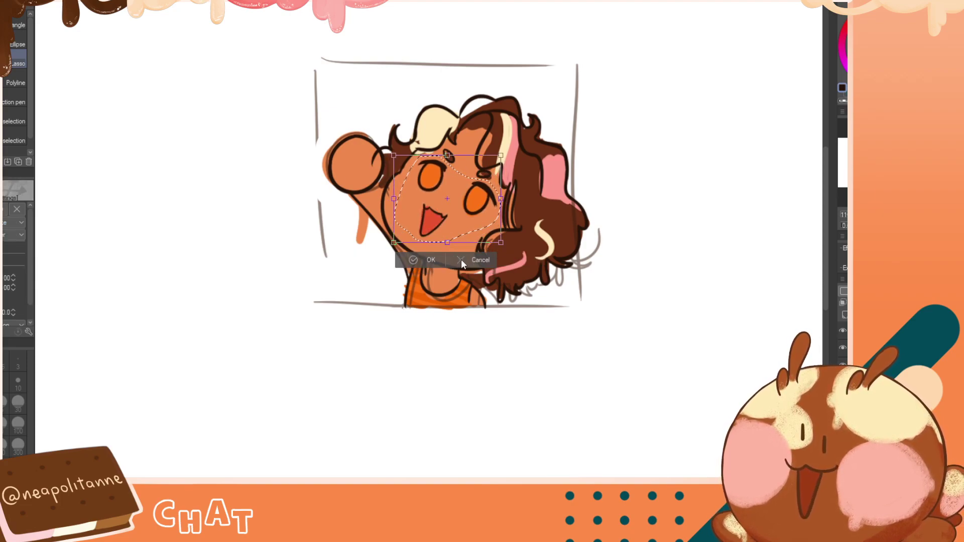
click(460, 259)
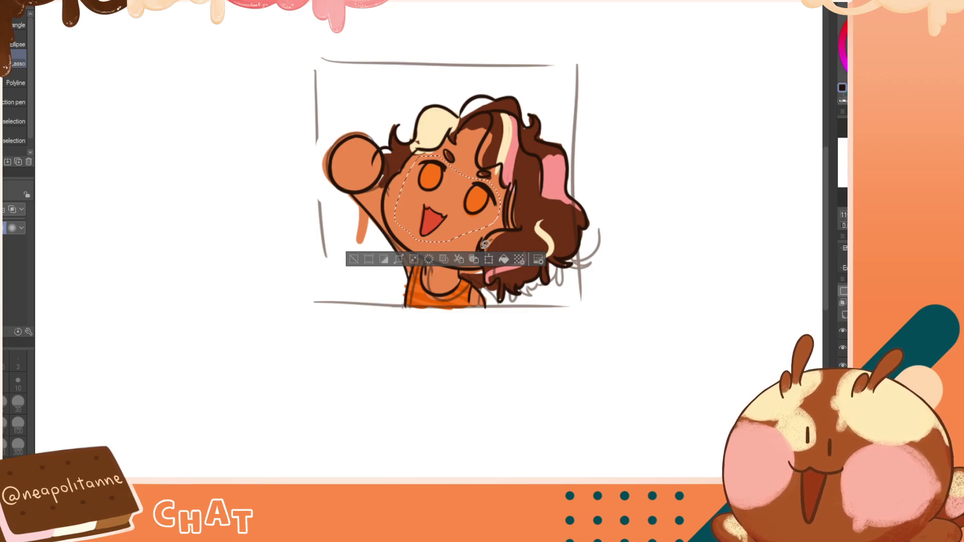
Enlarge the selected eyes and mouth proportionally to 112%, comparing the face in mirrored view
click(488, 259)
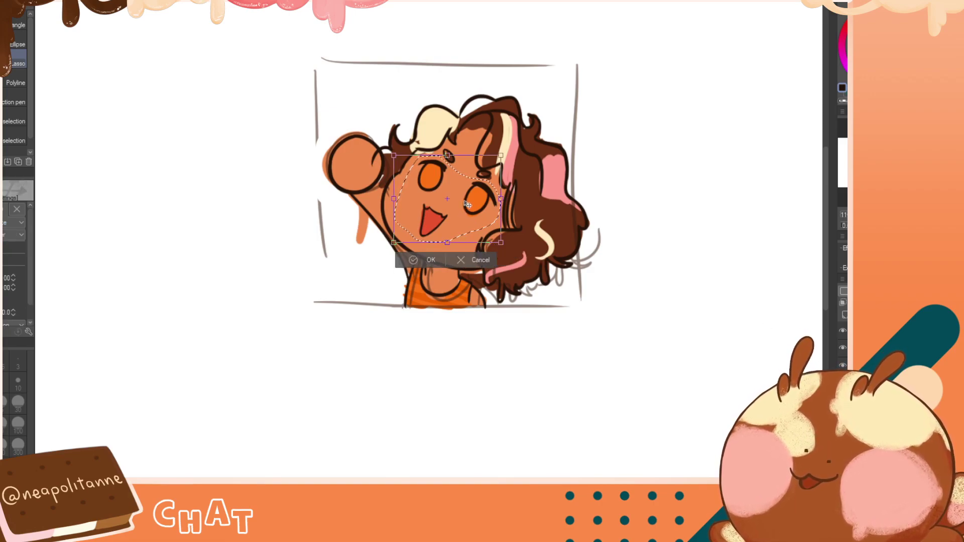
drag(447, 242, 448, 249)
key(h)
key(h)
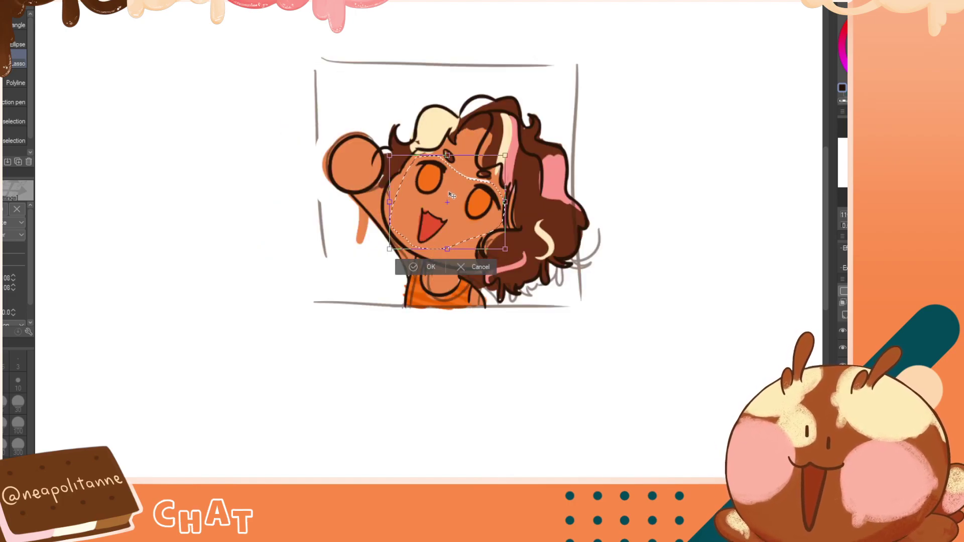
key(h)
key(h)
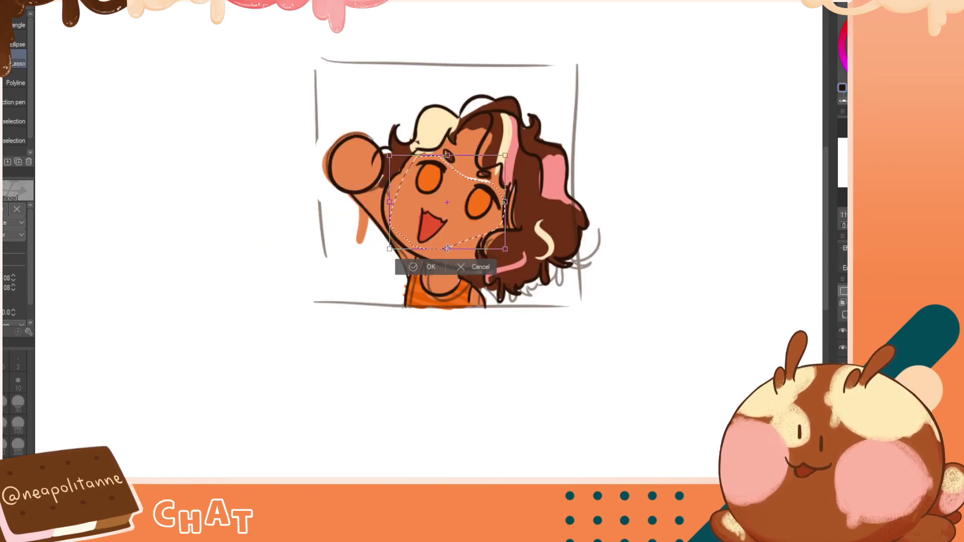
drag(447, 249, 447, 253)
key(h)
key(h)
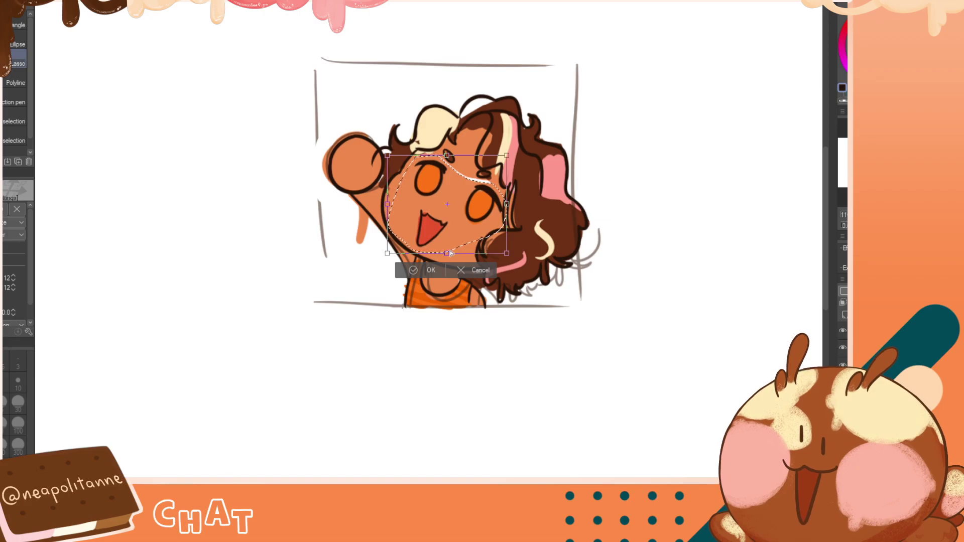
Try reducing the selected features' height to 110% and rotating them about 4.6 degrees, comparing in mirrored view, and undo both changes
drag(447, 253, 450, 251)
key(h)
key(h)
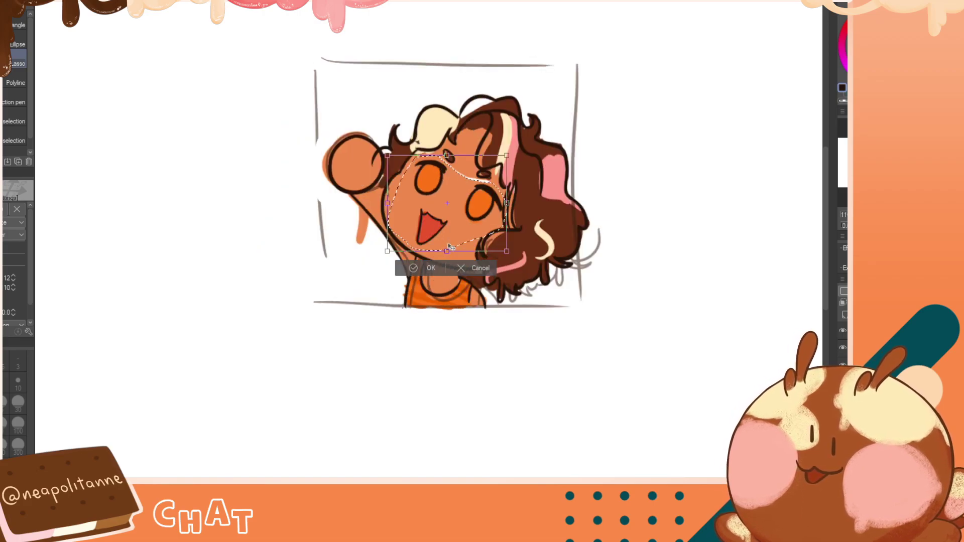
key(h)
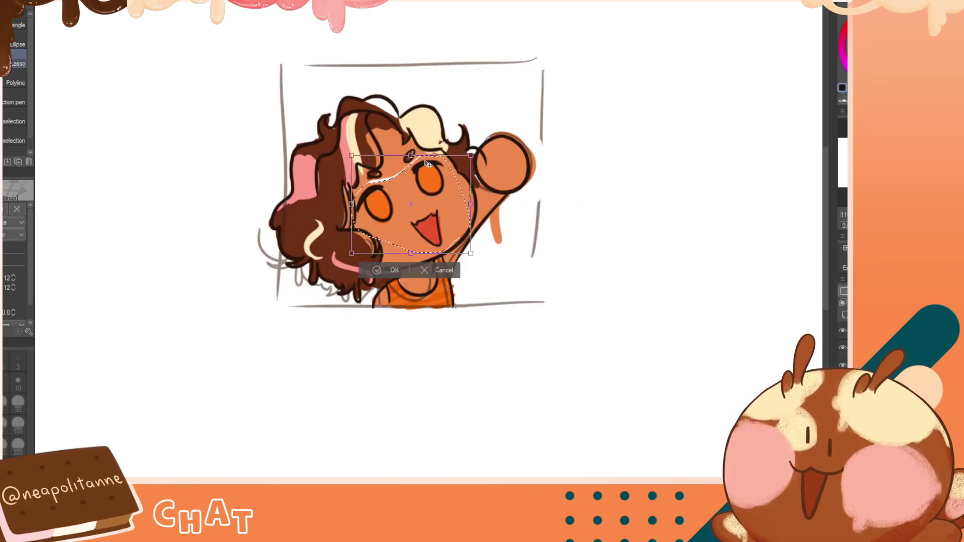
key(h)
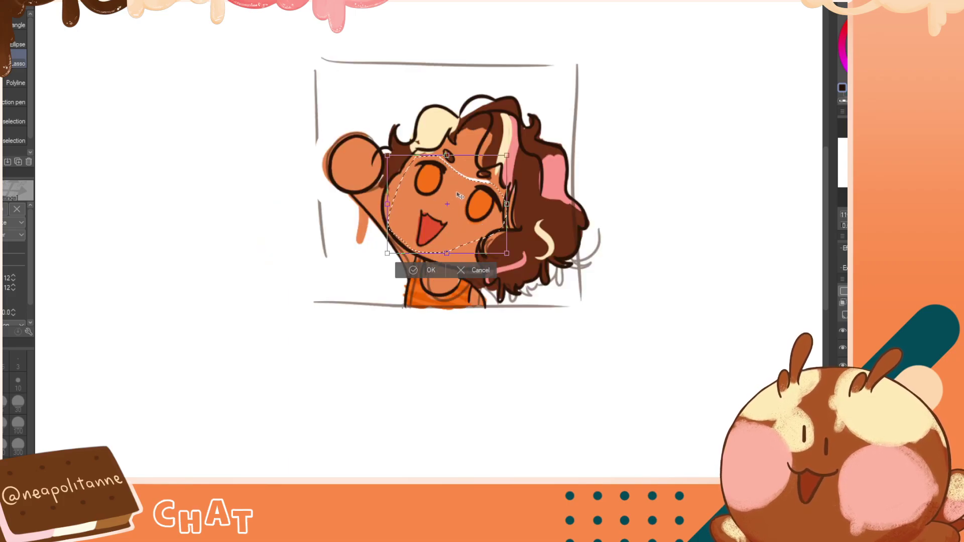
key(h)
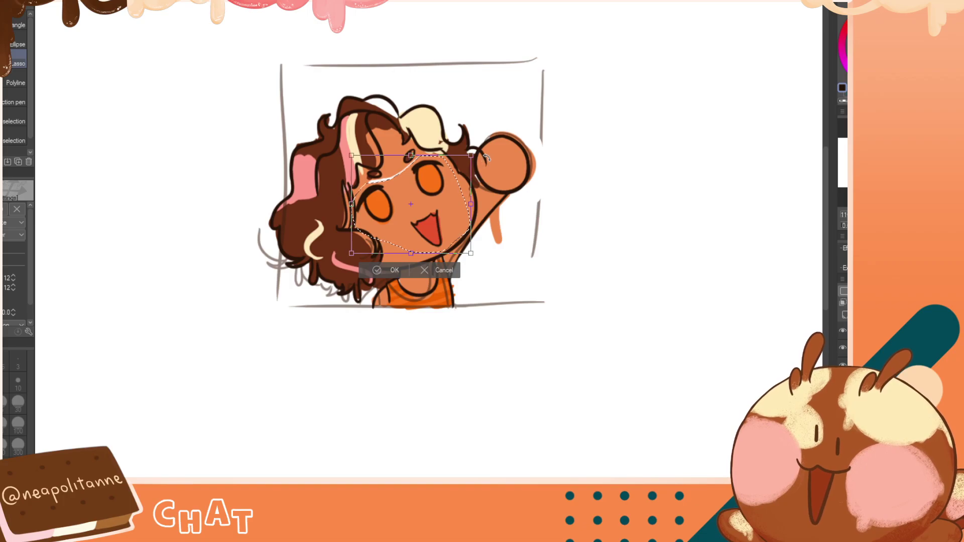
key(h)
drag(525, 171, 530, 167)
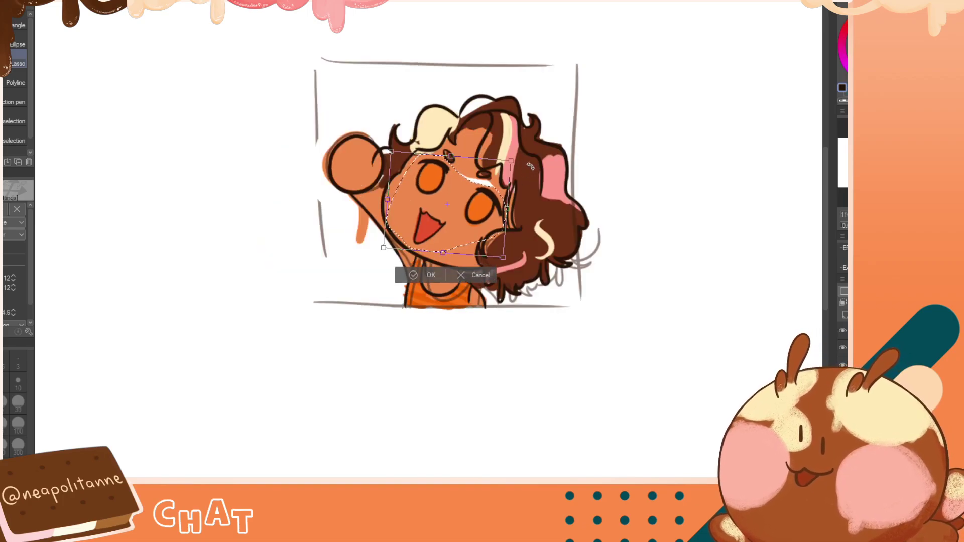
key(ctrl+z)
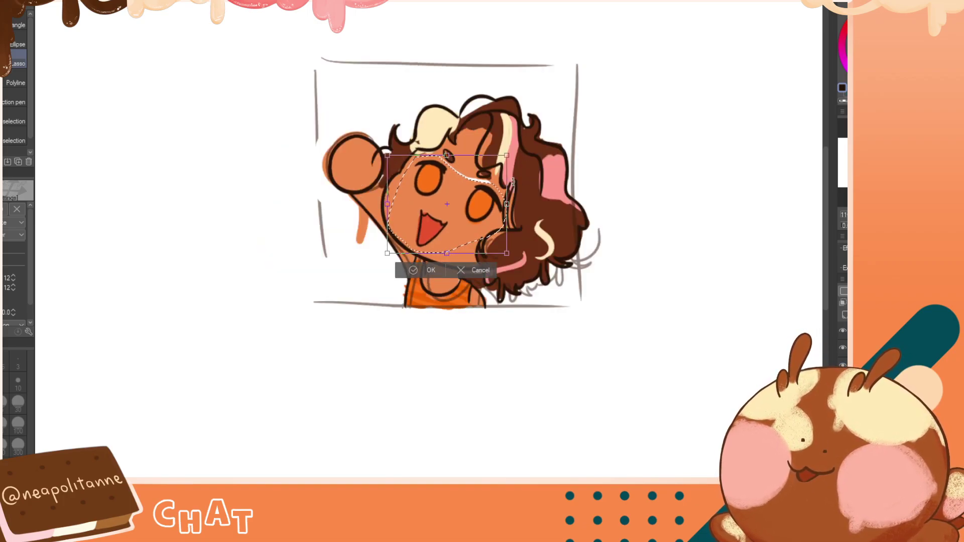
Apply the enlargement of the facial features, clear the selection and check the face in mirrored view
click(430, 271)
key(ctrl+d)
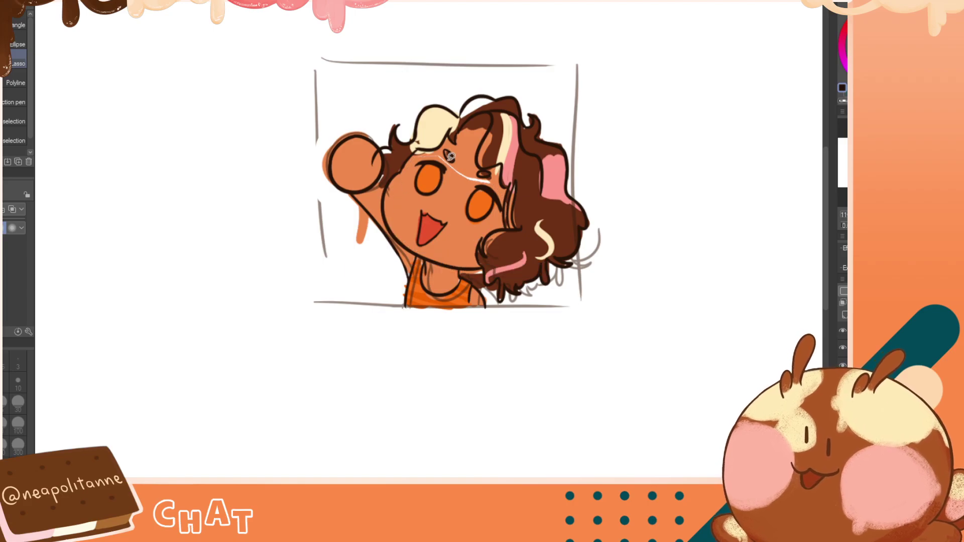
key(h)
key(h)
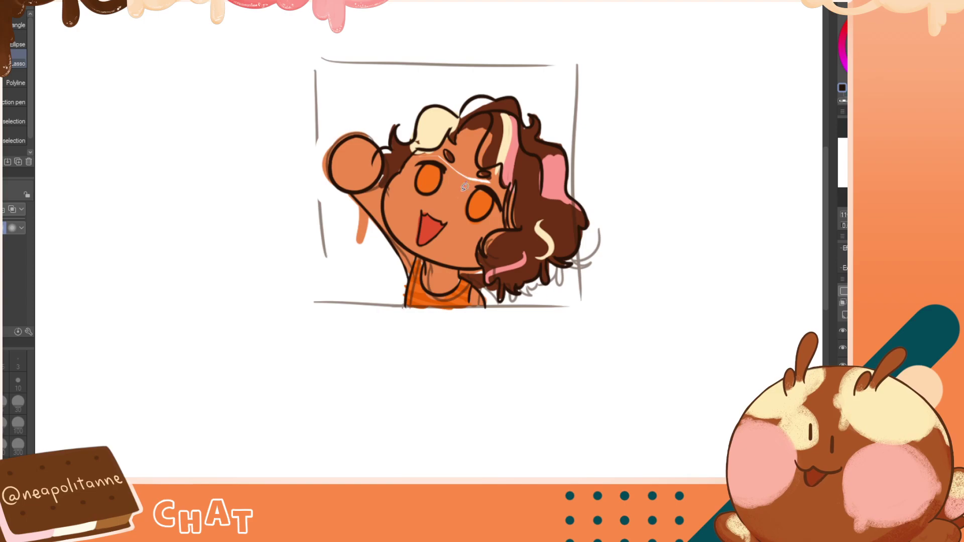
Lasso the eye beside the large hair mass, try rotating it about 6 degrees counter-clockwise and undo that rotation
mouse_move(466, 182)
mouse_down()
mouse_move(476, 221)
mouse_move(495, 220)
mouse_move(508, 198)
mouse_move(491, 177)
mouse_up()
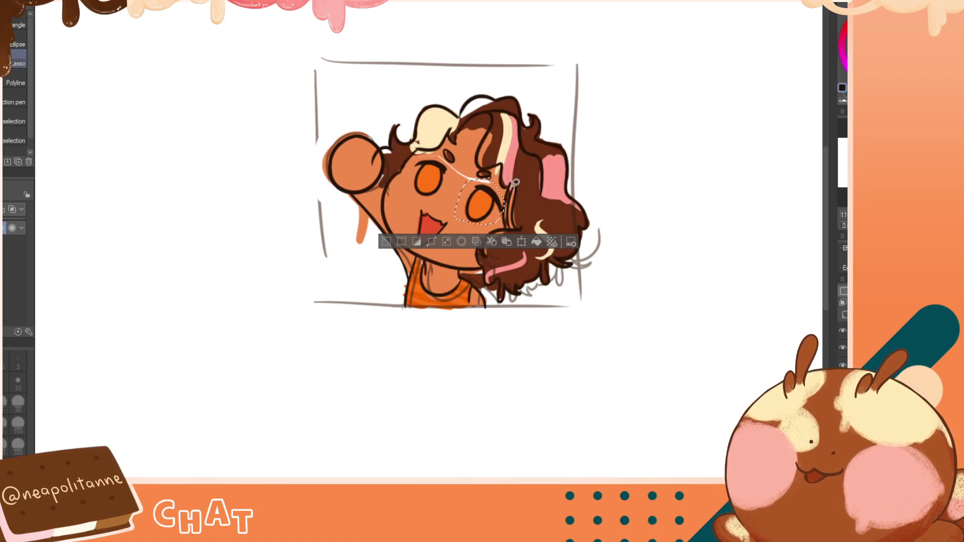
click(521, 242)
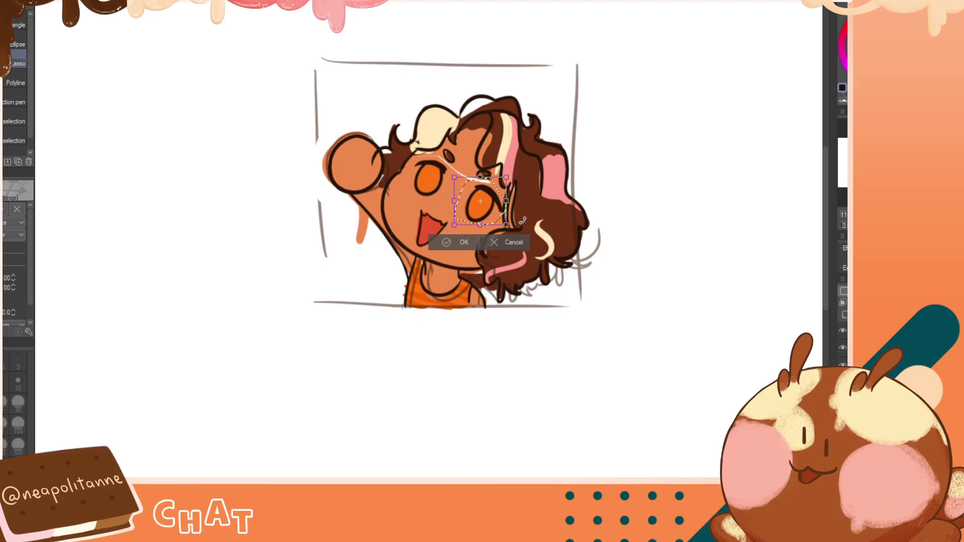
drag(522, 219, 526, 207)
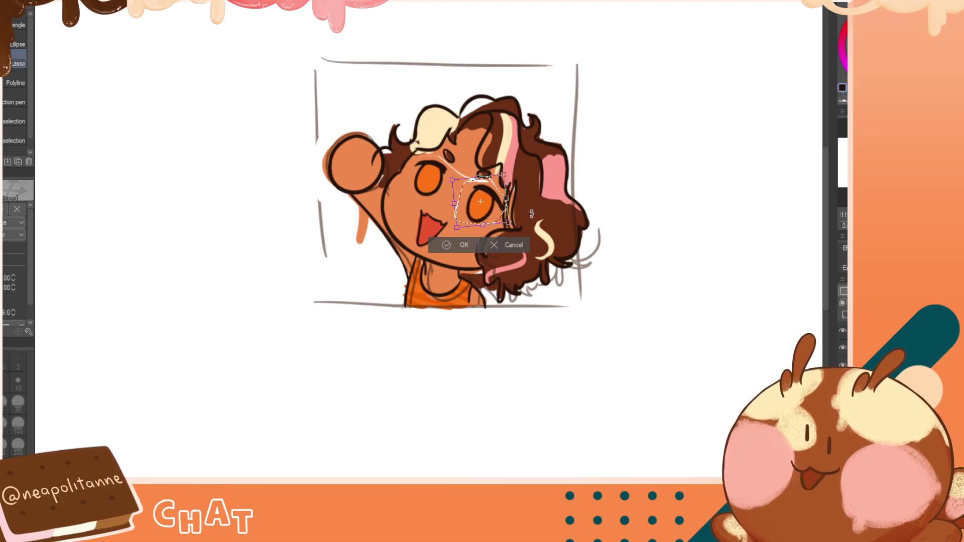
key(h)
key(h)
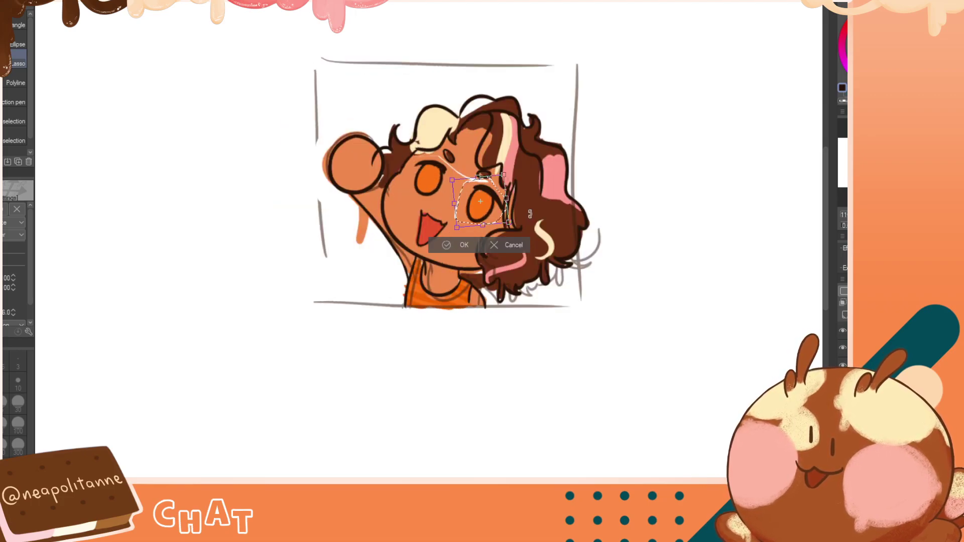
key(ctrl+z)
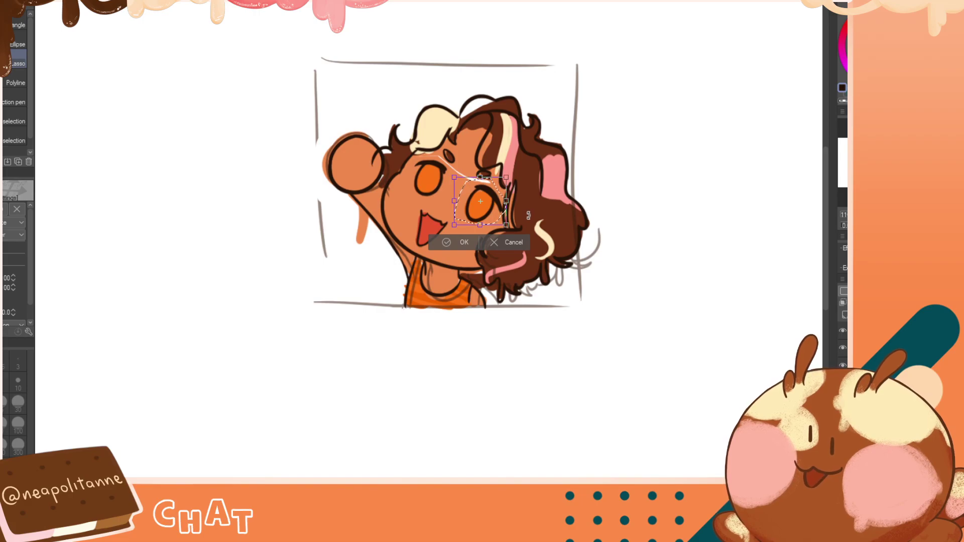
Rotate the selected eye about 2.6 degrees, apply the transformation and compare the face in mirrored view
key(h)
drag(528, 215, 528, 213)
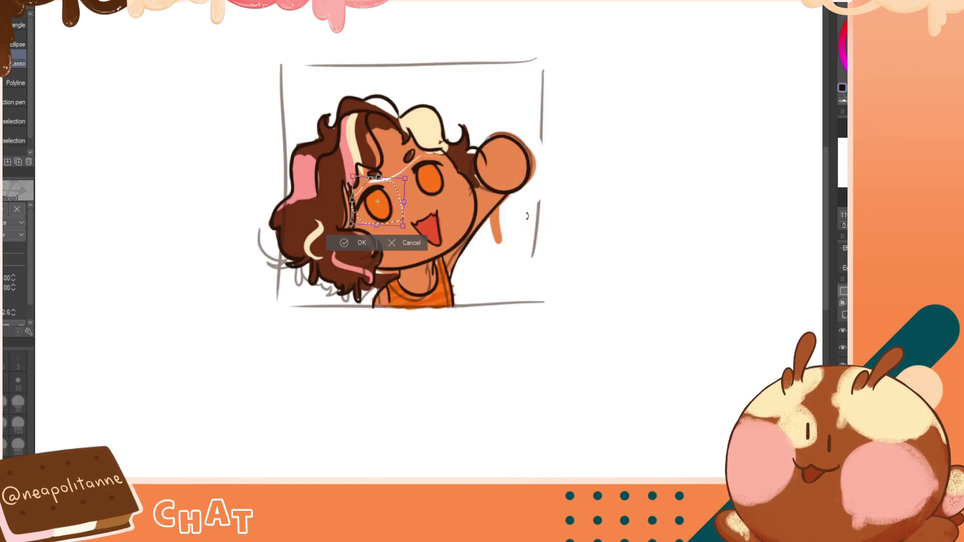
key(h)
click(447, 244)
key(h)
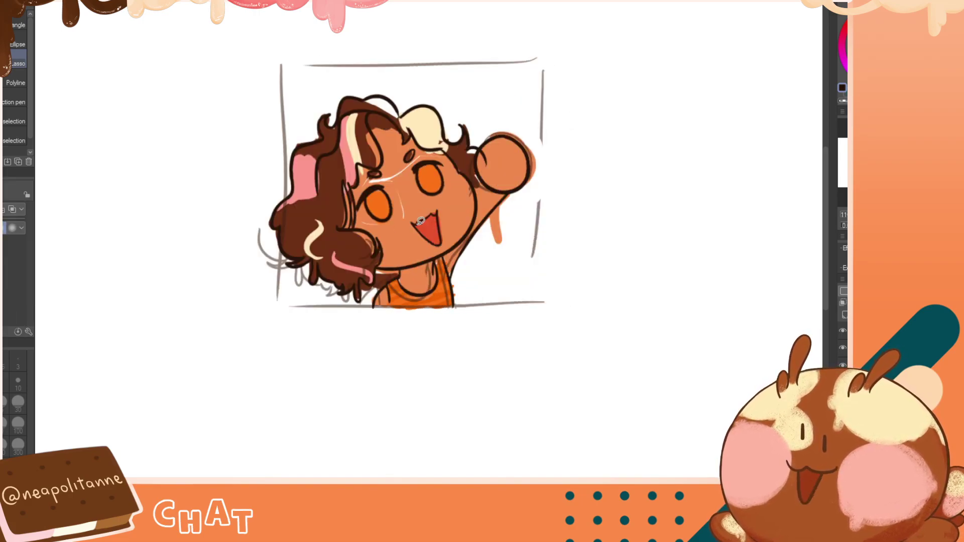
key(h)
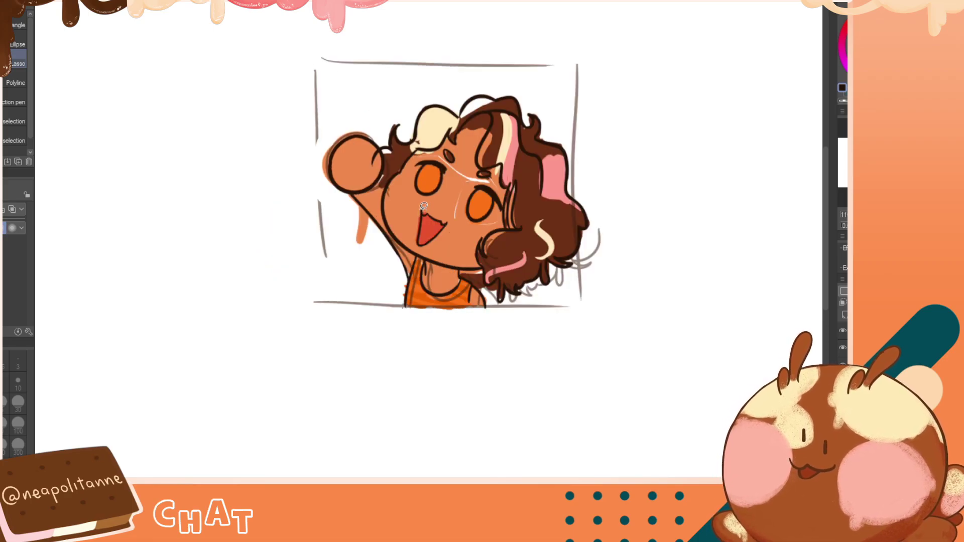
Lasso the mouth in mirrored view, try shrinking it to 95% and cancel the transformation
key(h)
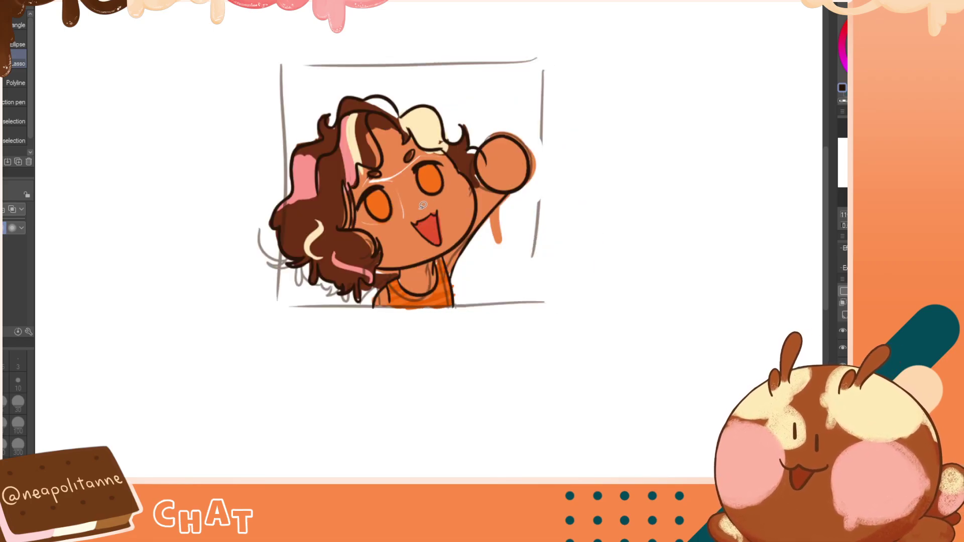
mouse_move(421, 207)
mouse_down()
mouse_move(430, 252)
mouse_move(449, 235)
mouse_move(424, 208)
mouse_up()
click(464, 271)
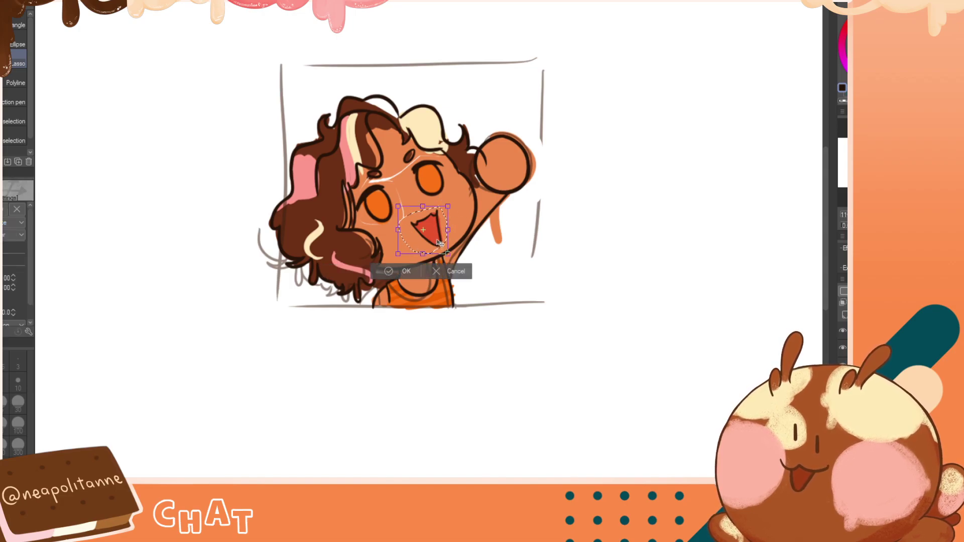
key(h)
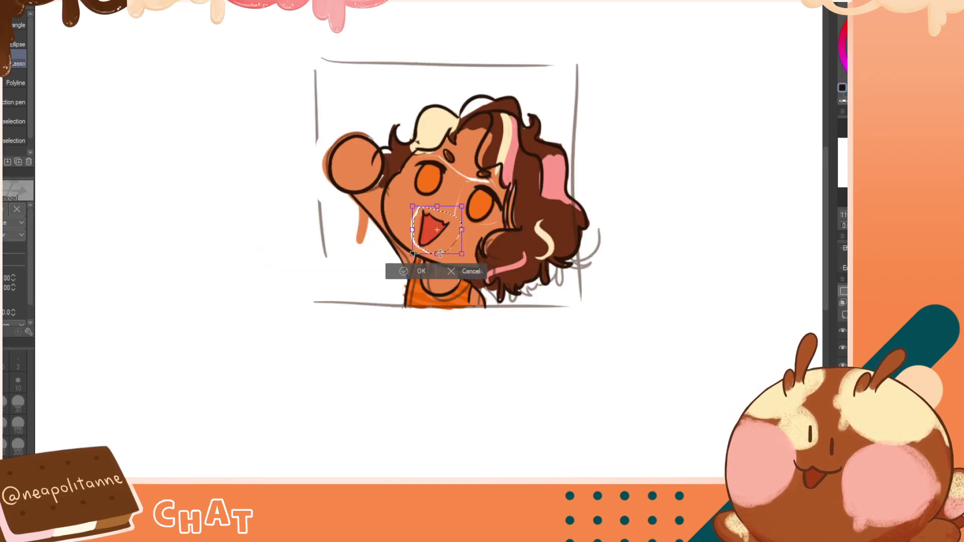
drag(413, 254, 414, 251)
key(h)
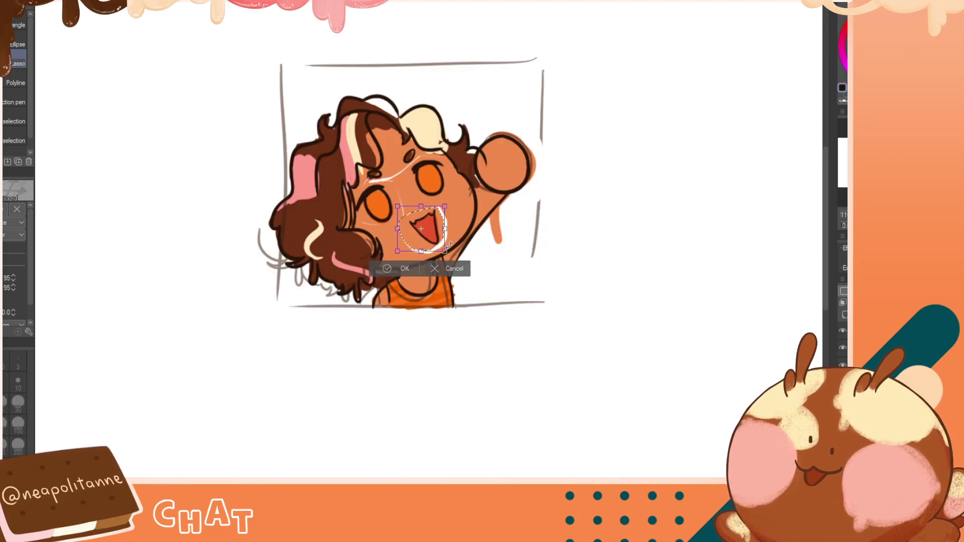
click(423, 267)
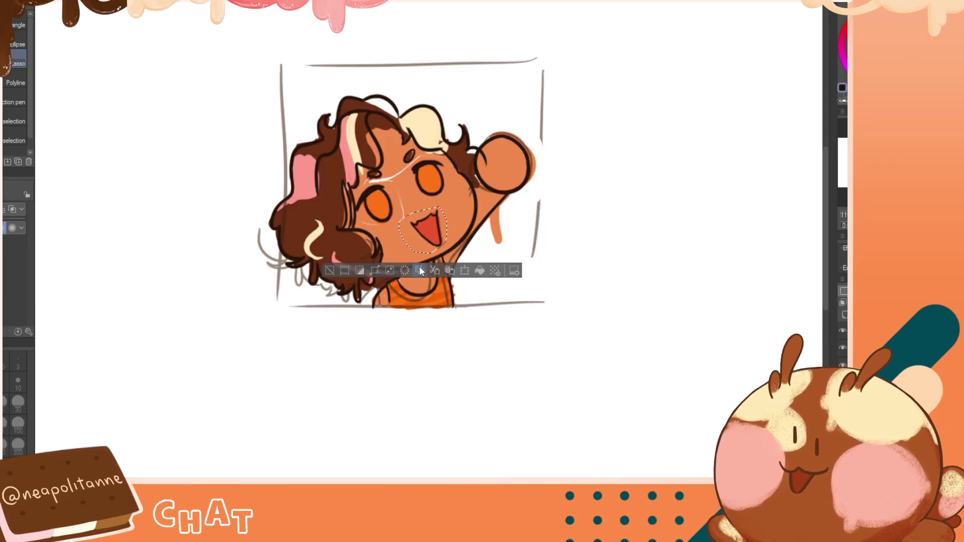
Shrink the selected mouth to 93%, apply the transformation, clear the selection and return to the unmirrored view
click(465, 271)
drag(423, 253, 442, 237)
key(h)
key(h)
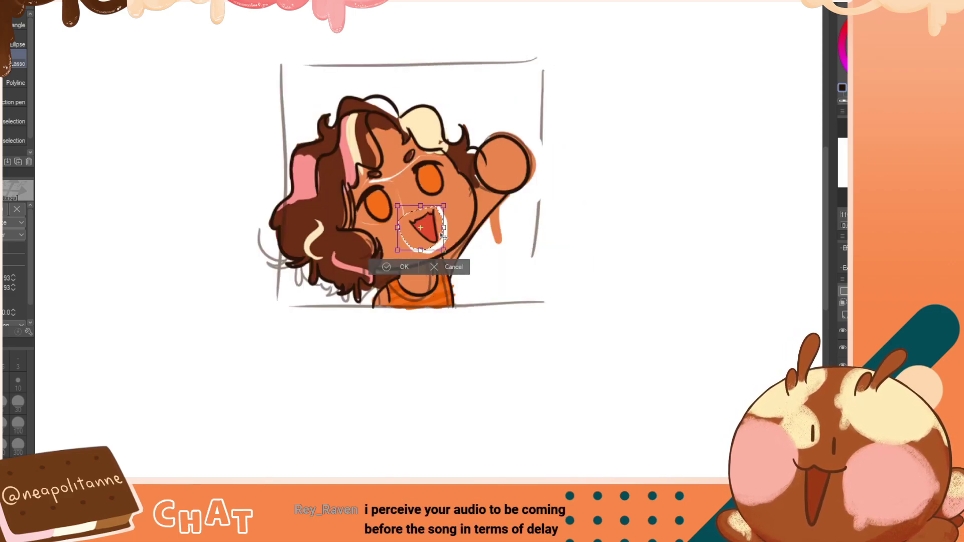
click(398, 269)
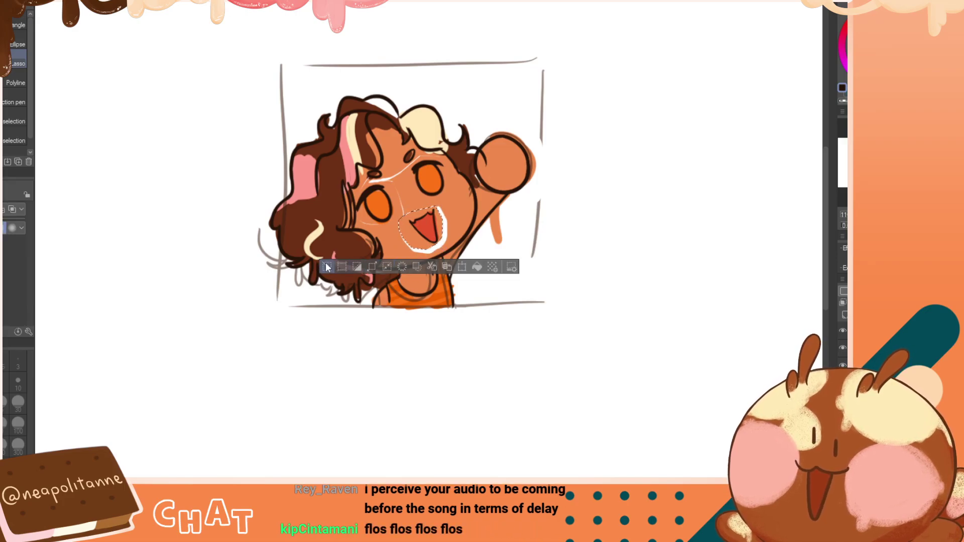
key(ctrl+d)
key(h)
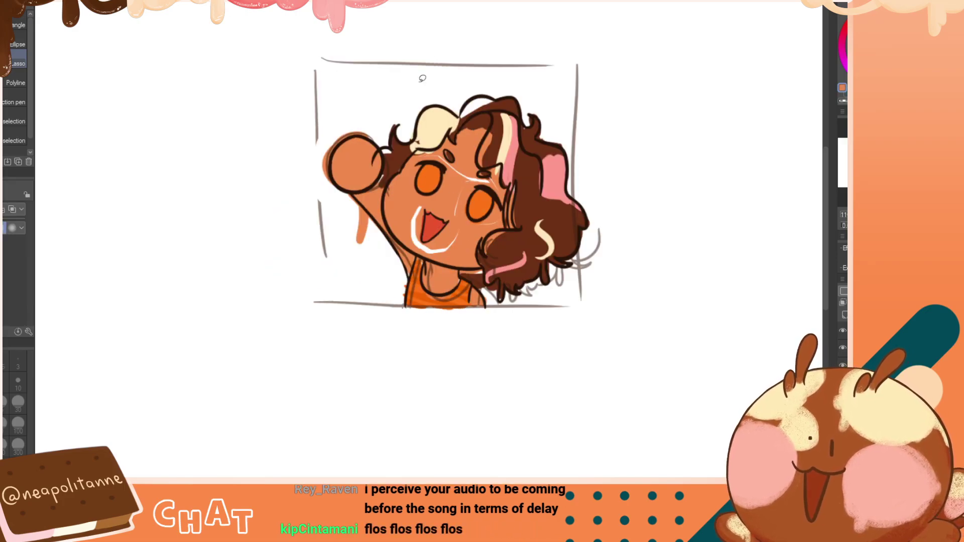
Paint skin-toned orange over the white gaps around the mouth, beside the eye and across the forehead using the pen
key(p)
mouse_move(416, 203)
mouse_down()
mouse_move(418, 234)
mouse_move(411, 216)
mouse_move(409, 231)
mouse_move(434, 252)
mouse_move(458, 238)
mouse_up()
drag(460, 197, 458, 208)
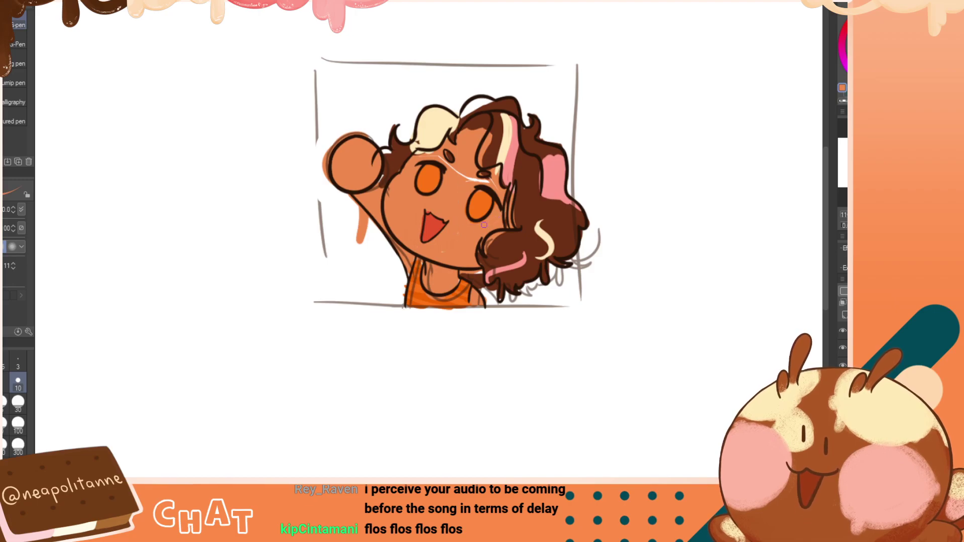
mouse_move(494, 180)
mouse_down()
mouse_move(469, 181)
mouse_move(435, 153)
mouse_up()
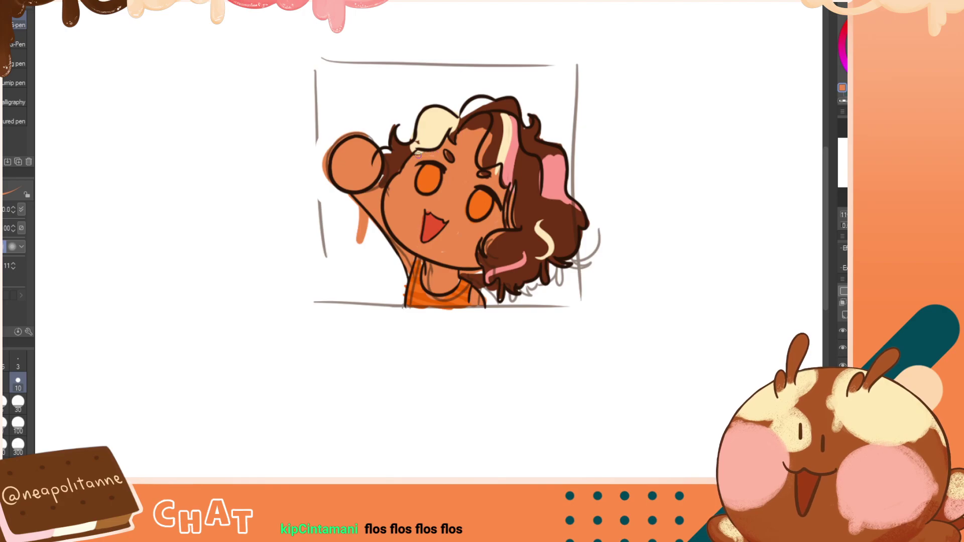
key(h)
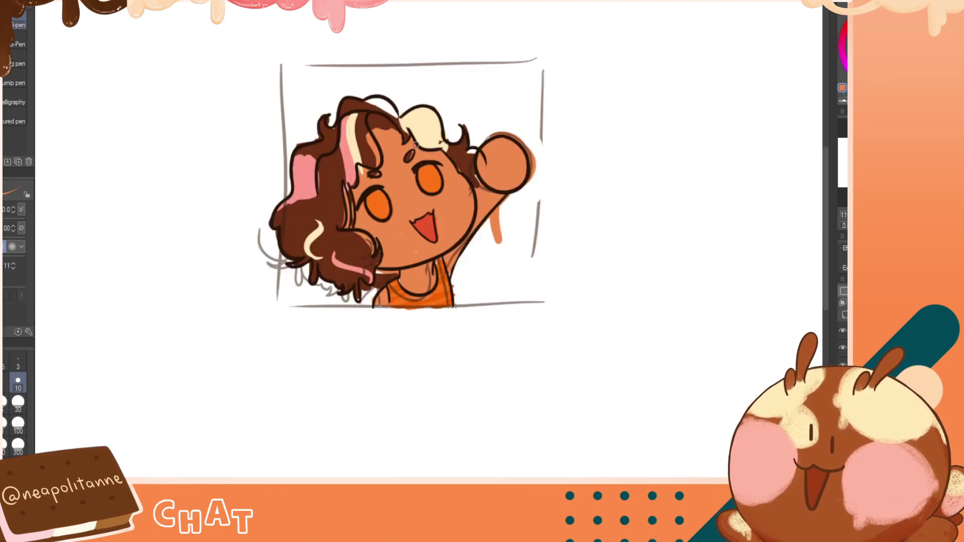
In mirrored view, lasso the cream and brown curls along the top of the head beside the raised hand for transformation
scroll(428, 241, down, 12)
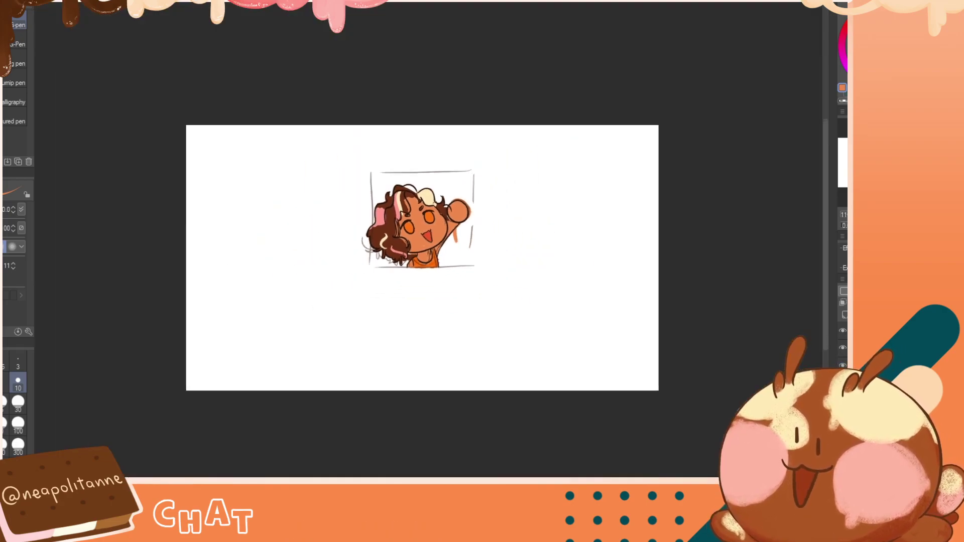
scroll(428, 241, up, 3)
key(h)
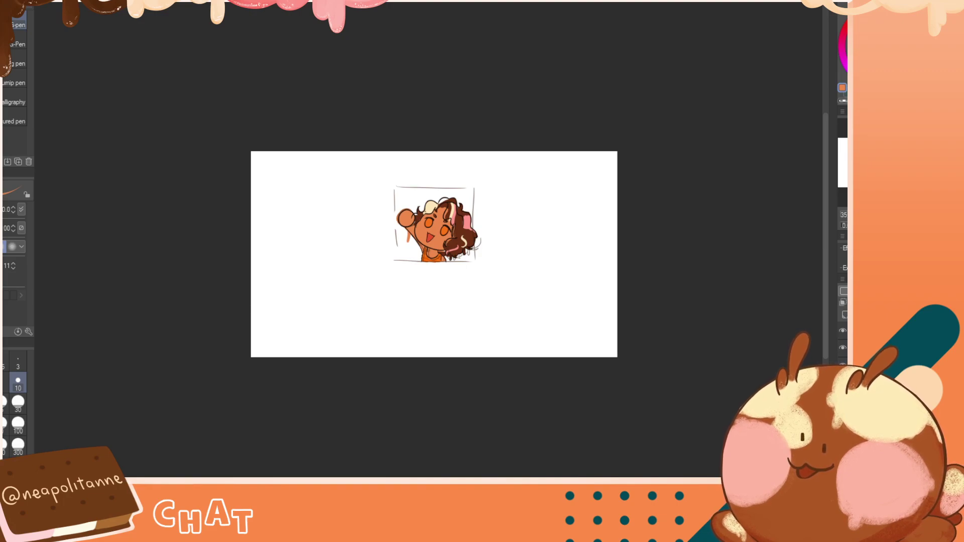
scroll(428, 243, down, 2)
scroll(429, 243, up, 9)
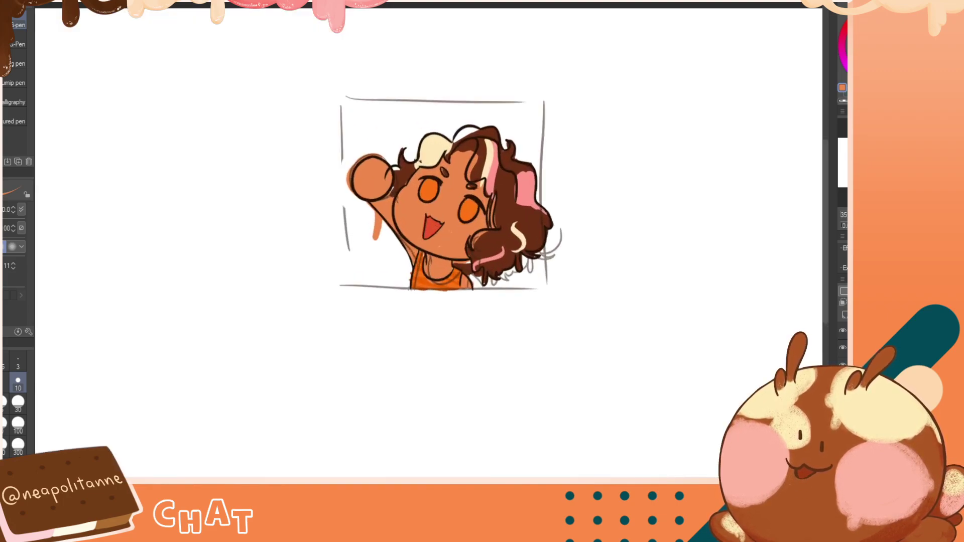
scroll(428, 243, up, 1)
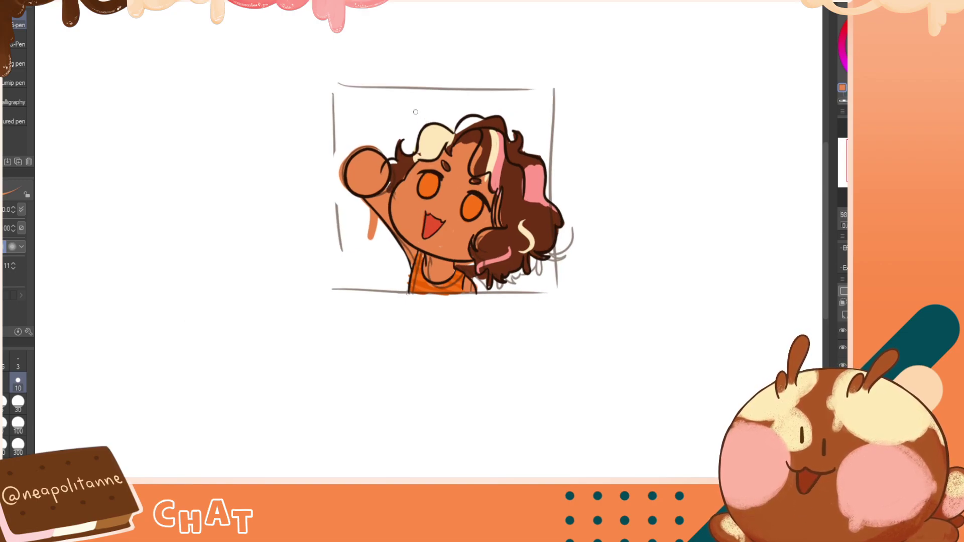
key(m)
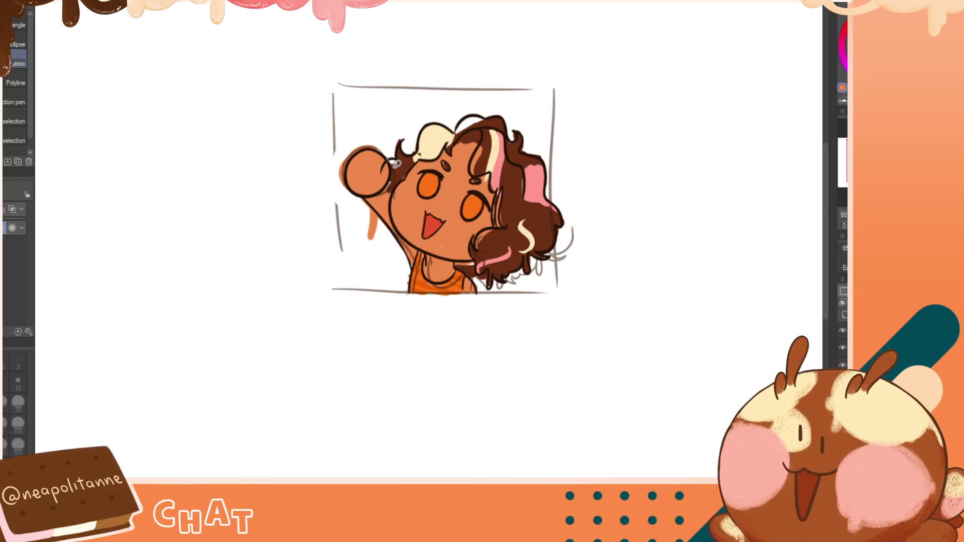
mouse_move(400, 163)
mouse_down()
mouse_move(486, 118)
mouse_move(444, 102)
mouse_up()
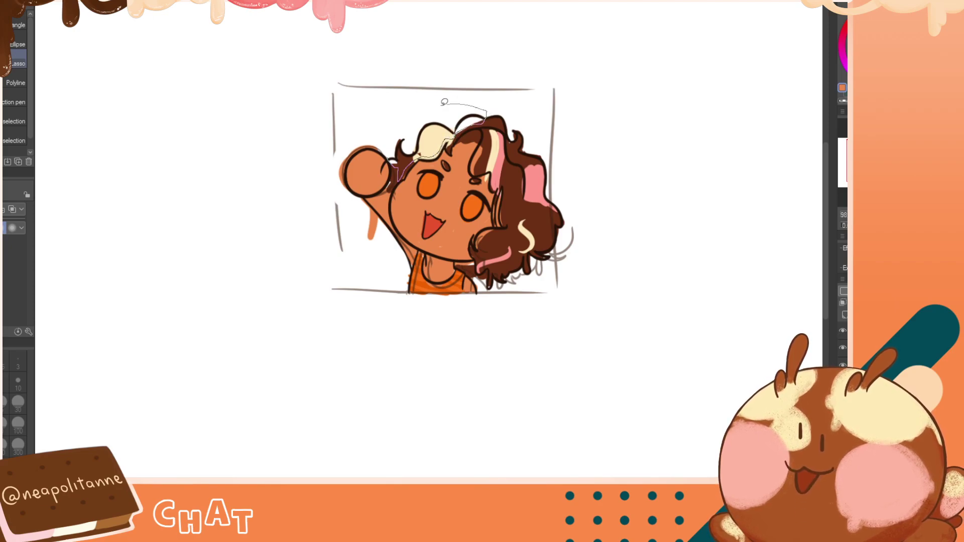
drag(400, 124, 397, 128)
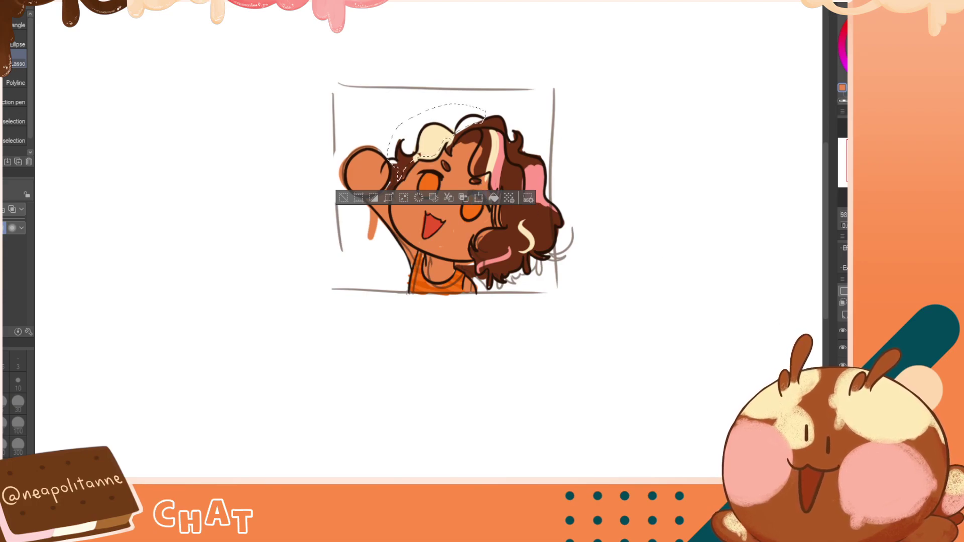
click(479, 198)
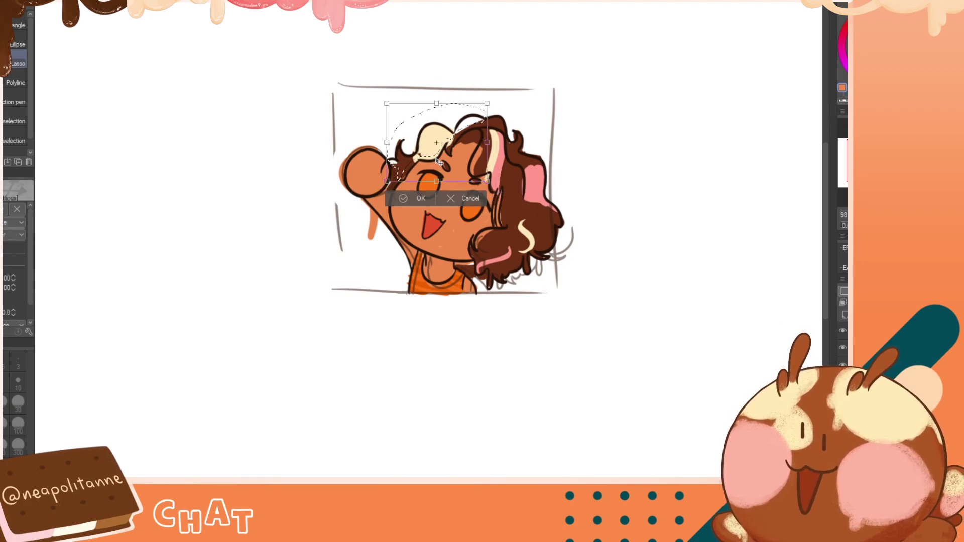
Shift the selected curls slightly up and away from the face, testing small rotations and moves and undoing the last two adjustments
drag(439, 162, 434, 157)
key(h)
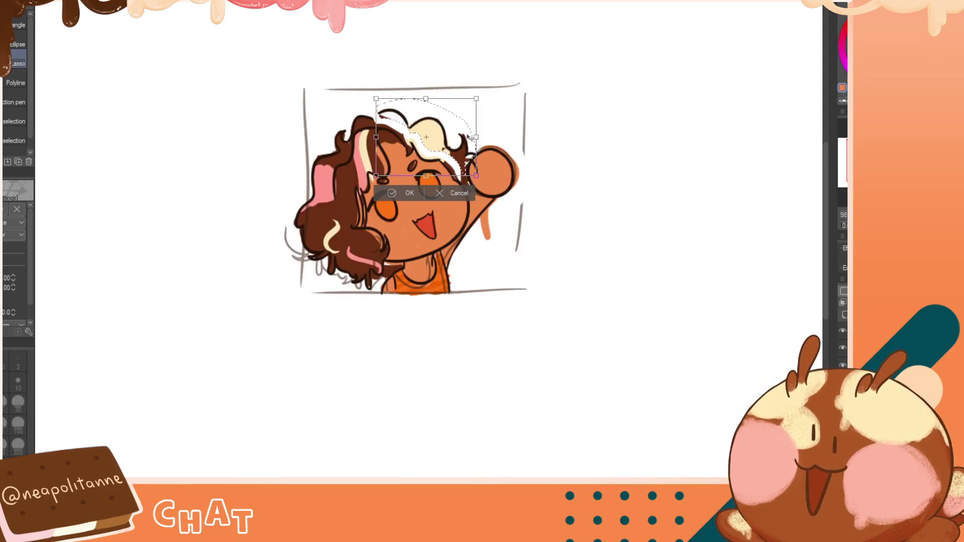
drag(509, 117, 497, 131)
key(h)
drag(448, 157, 458, 142)
key(ctrl+z)
key(ctrl+z)
key(h)
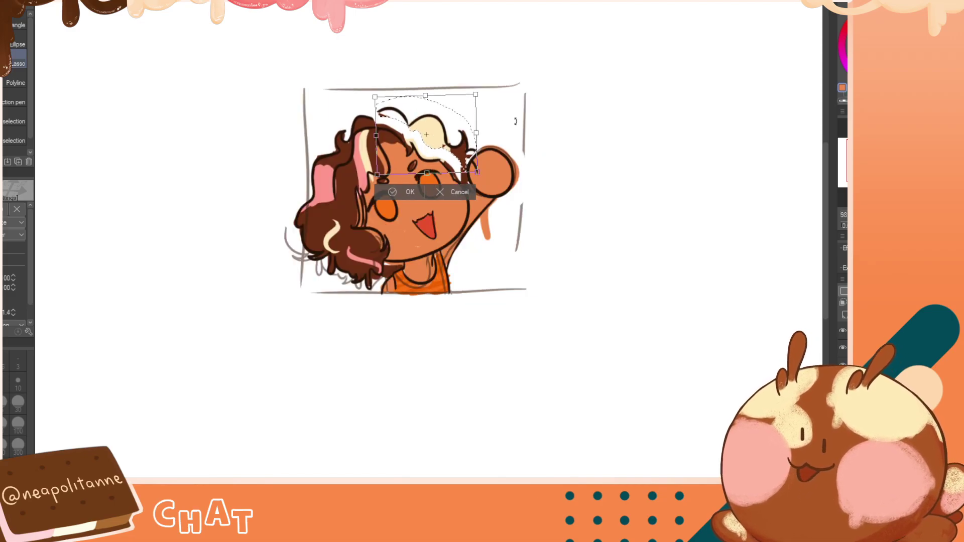
Rotate the selected curls to about 6.4 degrees, nudge them slightly down, apply the transformation and clear the selection
drag(510, 124, 515, 111)
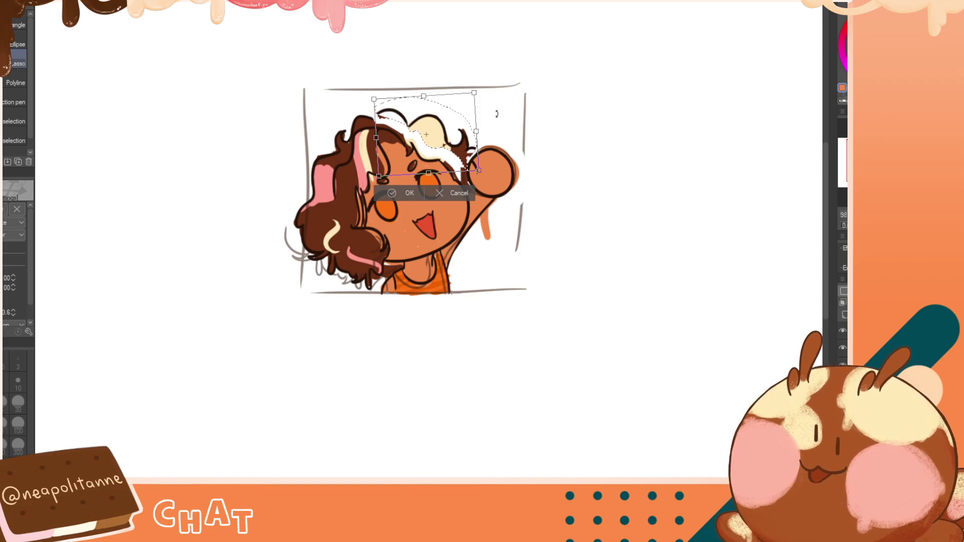
key(h)
key(h)
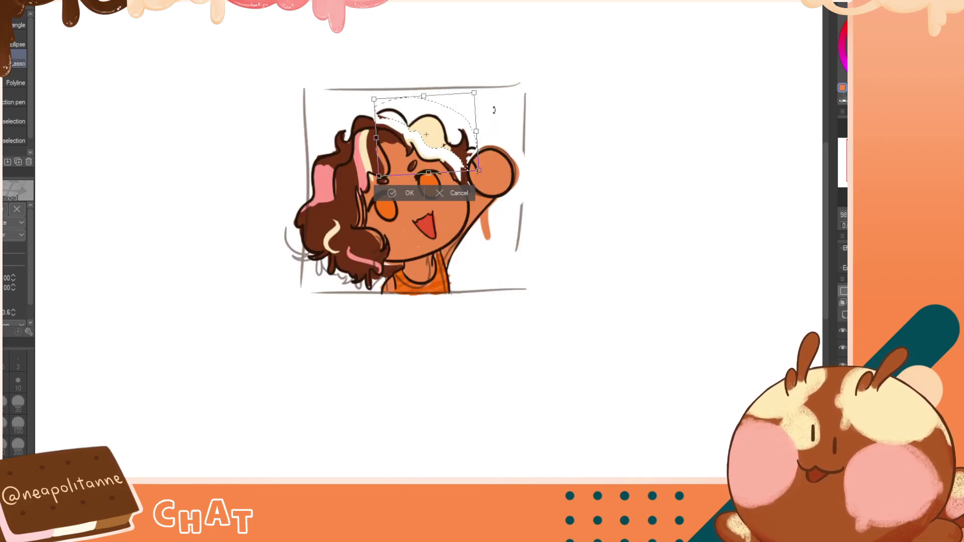
key(h)
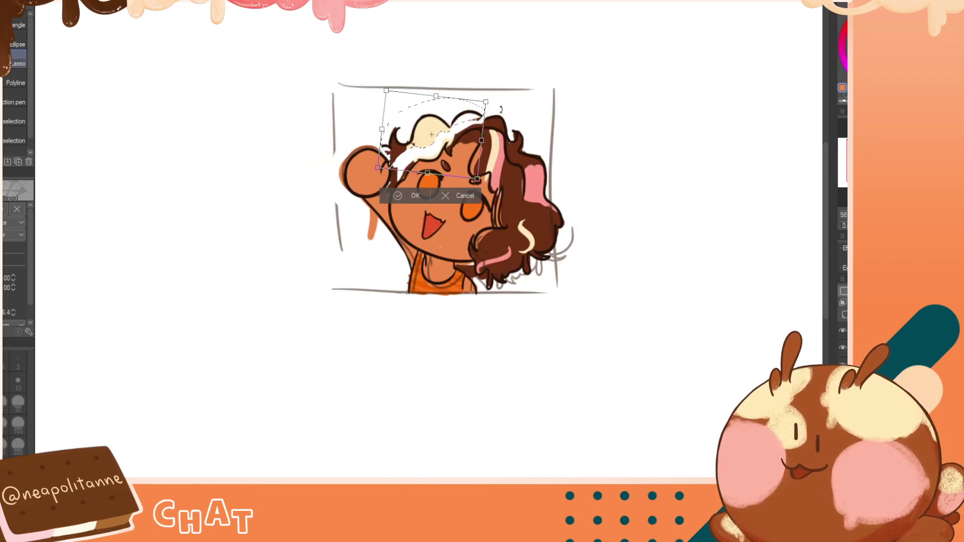
drag(442, 144, 443, 146)
key(h)
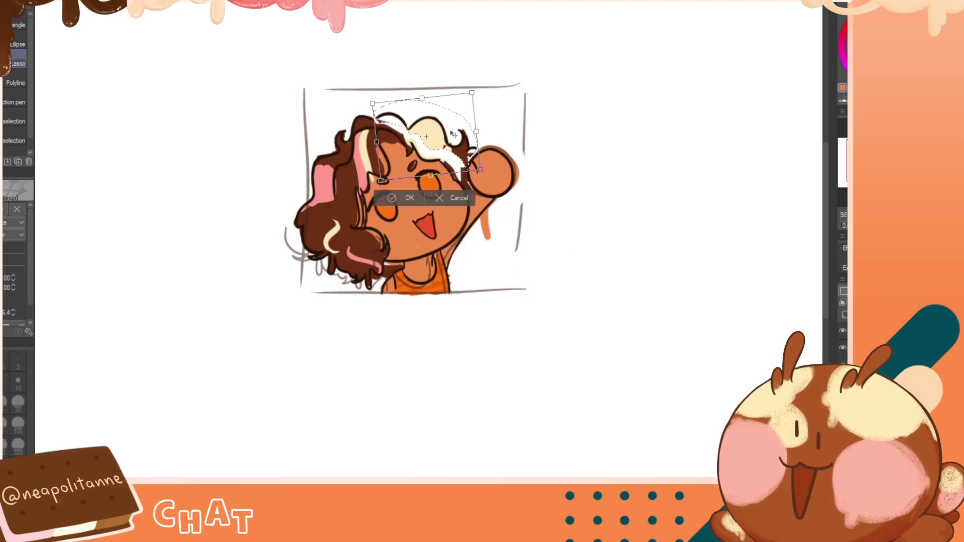
click(399, 198)
key(h)
key(ctrl+d)
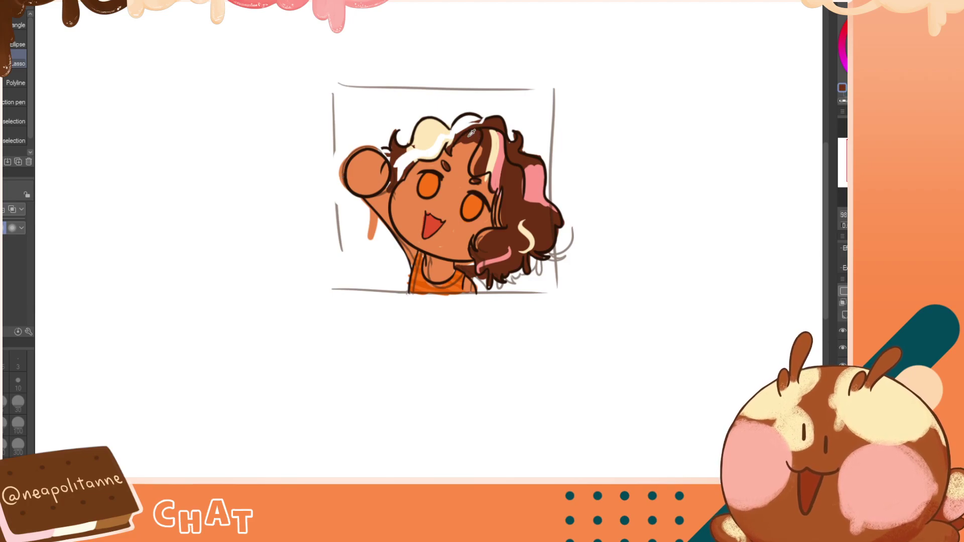
Enlarge the pen and paint dark brown over the white gap in the hair between the raised hand and the forehead
key(p)
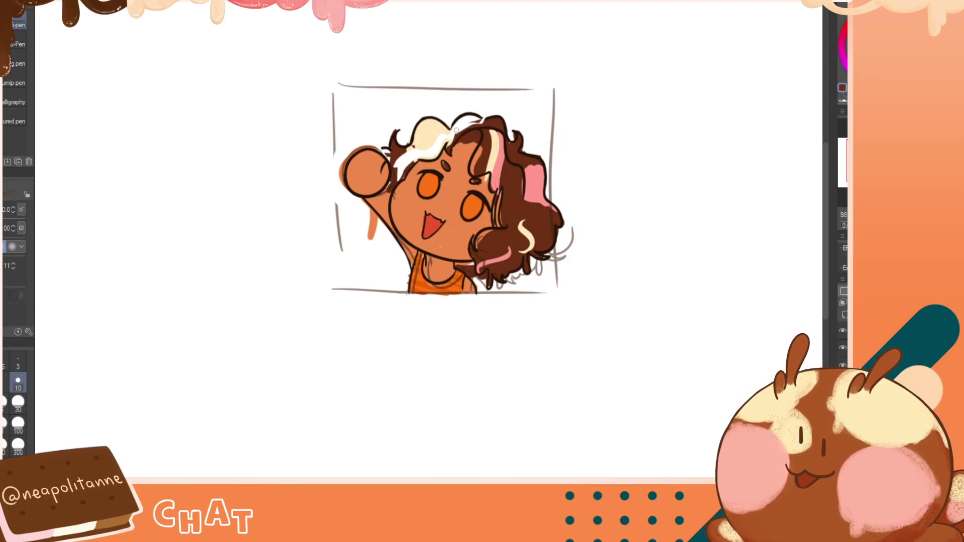
key(bracketright)
key(bracketright)
key(bracketright)
key(bracketright)
key(bracketright)
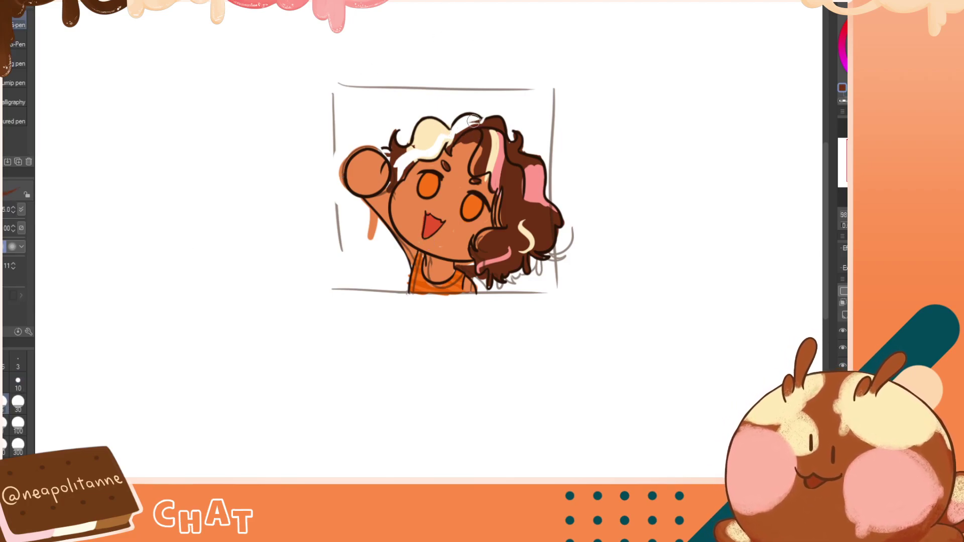
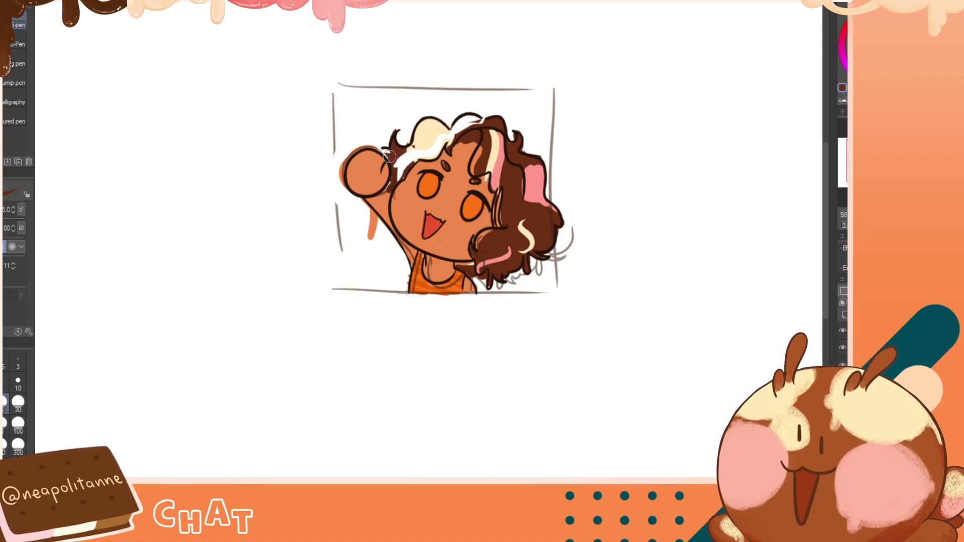
drag(386, 154, 398, 167)
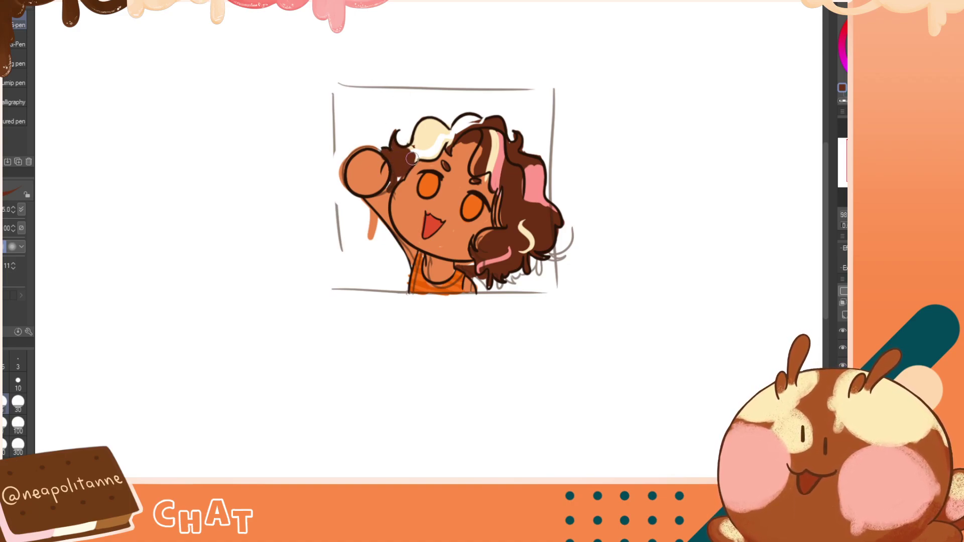
mouse_move(402, 174)
mouse_down()
mouse_move(430, 155)
mouse_move(447, 136)
mouse_move(436, 132)
mouse_move(439, 148)
mouse_move(450, 130)
mouse_move(418, 146)
mouse_move(446, 131)
mouse_move(425, 154)
mouse_move(413, 152)
mouse_move(442, 136)
mouse_up()
Fill the white gaps in the cream curl with cream and in the top curl with dark brown, comparing both view orientations
alt+click(436, 133)
alt+click(437, 133)
alt+click(472, 131)
mouse_move(479, 125)
mouse_down()
mouse_move(467, 120)
mouse_move(450, 143)
mouse_up()
key(h)
alt+click(430, 132)
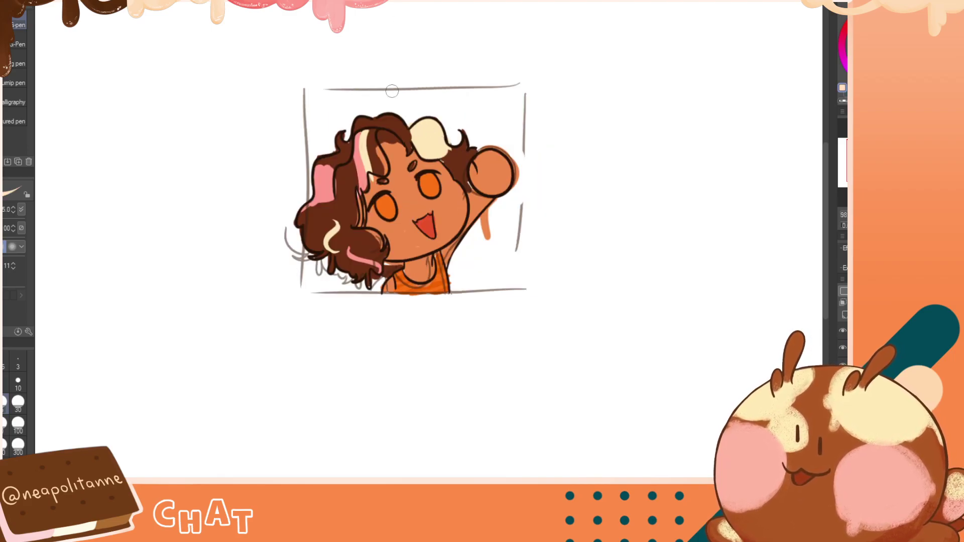
key(h)
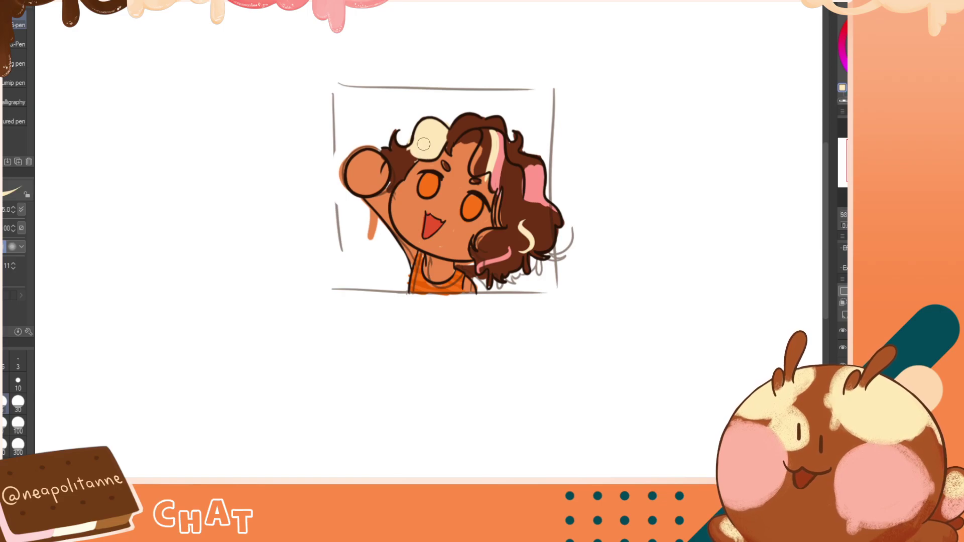
key(h)
key(h)
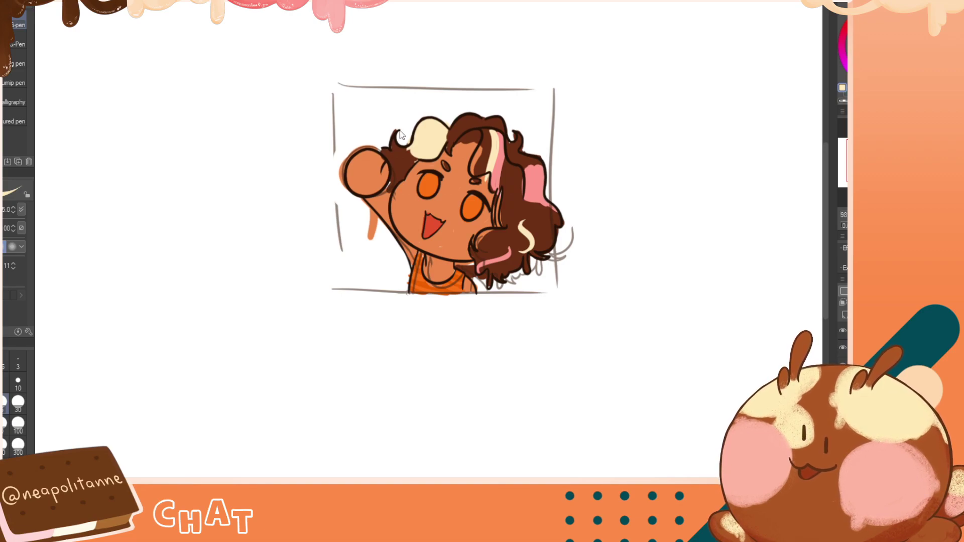
Try painting cream over the small hair tuft beside the raised hand and undo the strokes
drag(391, 138, 450, 141)
key(ctrl+z)
drag(398, 126, 391, 134)
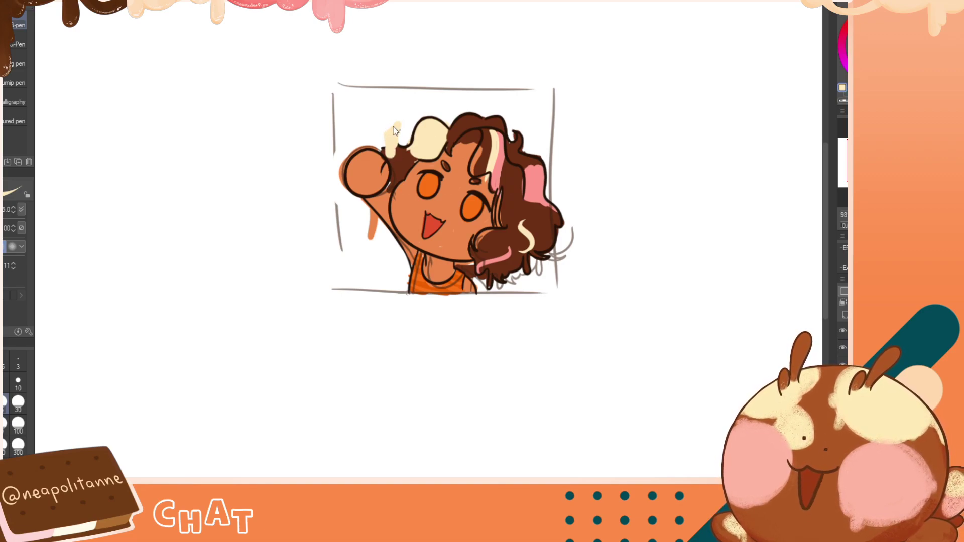
key(ctrl+z)
Sample the dark outline colour, set the pen size to 10, and try strokes beside the small tuft, undoing them
alt+click(417, 125)
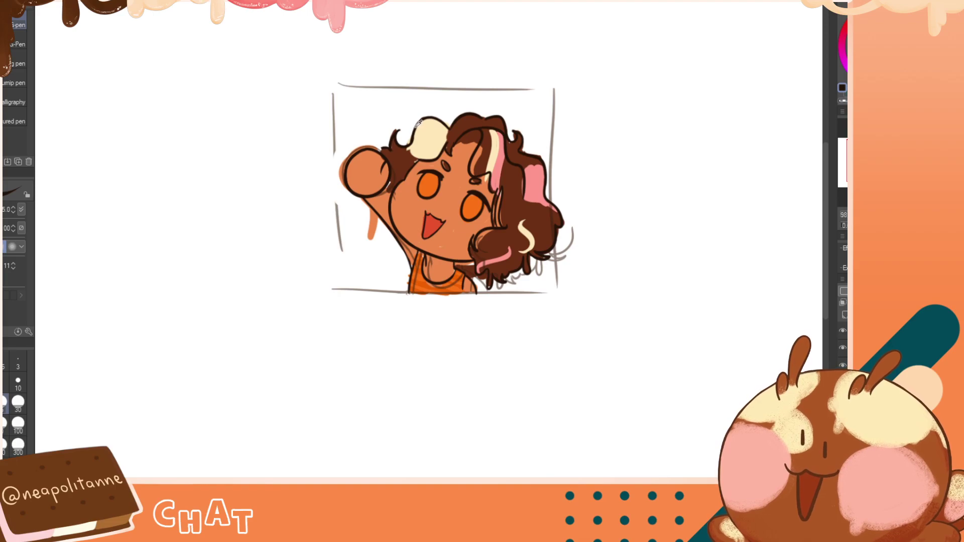
click(18, 383)
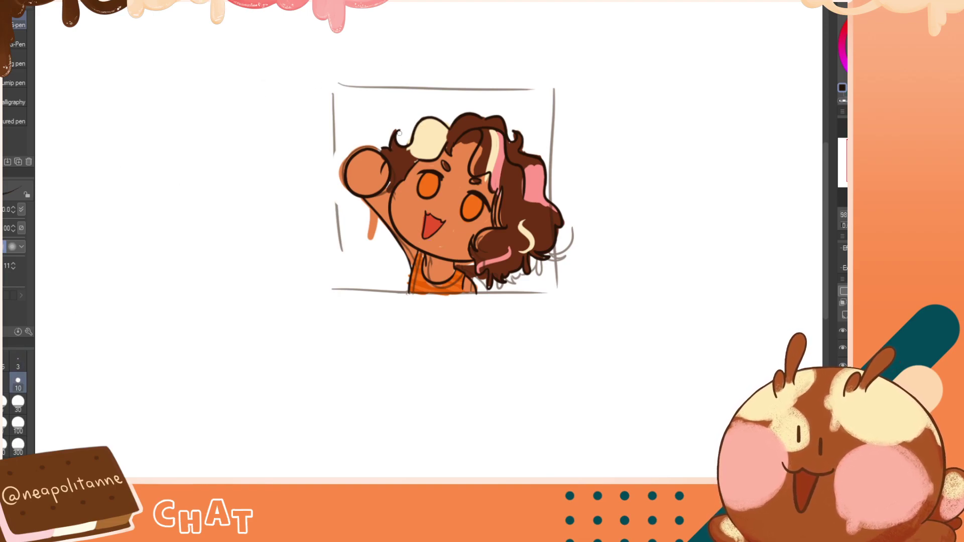
key(c)
drag(383, 142, 389, 151)
key(c)
key(x)
key(ctrl+z)
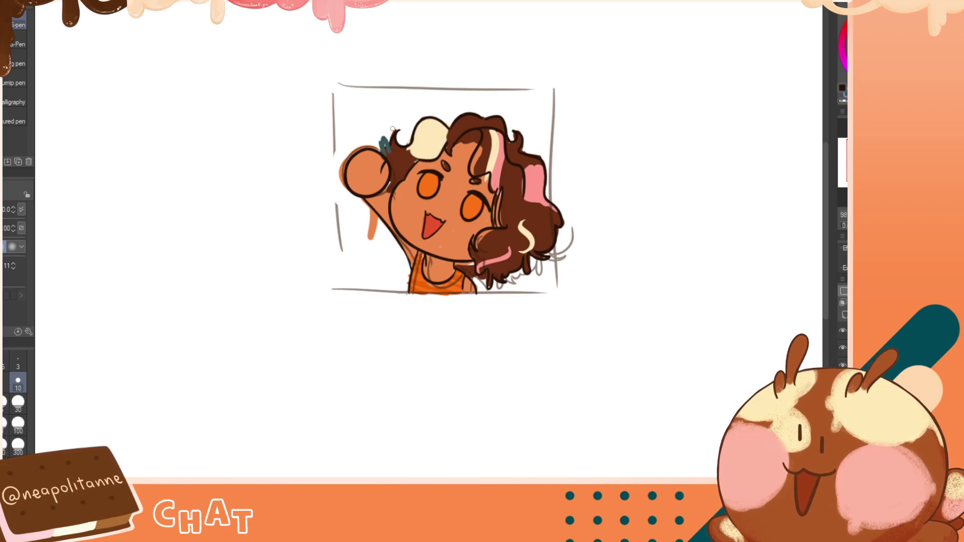
key(x)
key(ctrl+z)
key(ctrl+z)
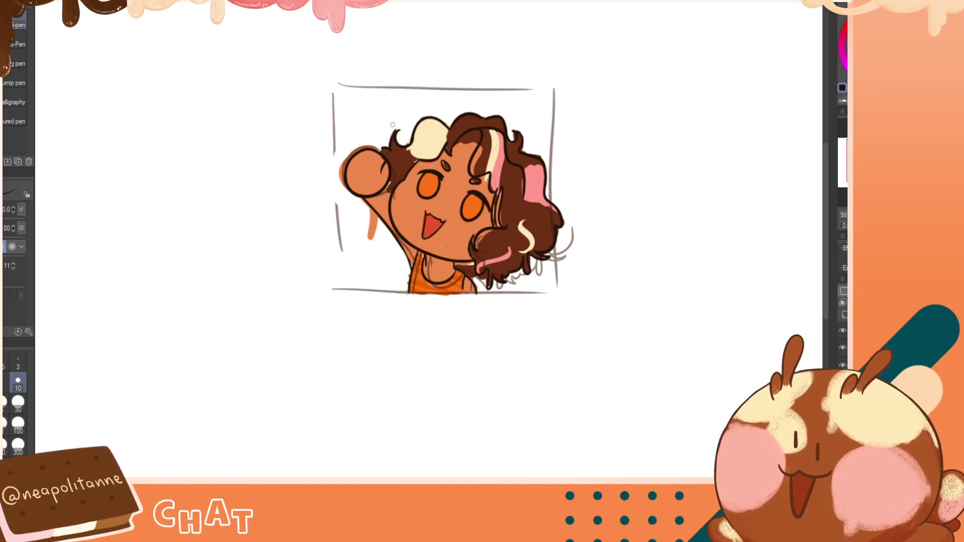
Trim the small tuft beside the raised hand with transparent colour, redraw its dark curled tip, and compare the hair in mirrored view
key(c)
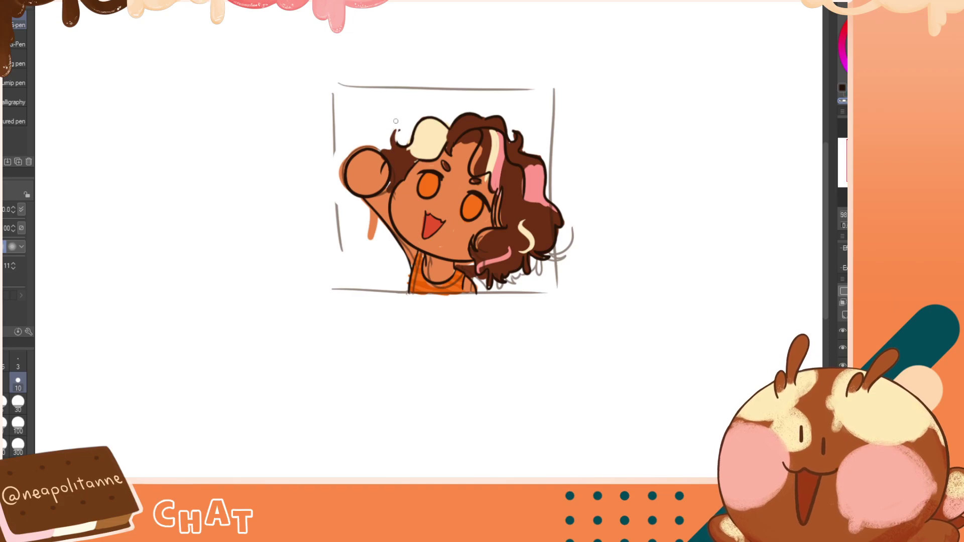
key(c)
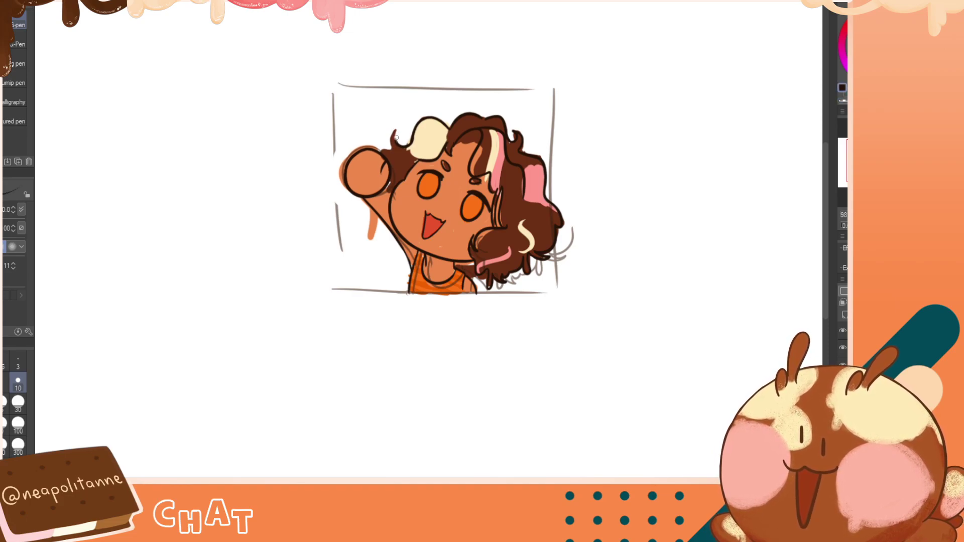
mouse_move(394, 135)
mouse_down()
mouse_move(397, 152)
mouse_move(409, 145)
mouse_up()
key(ctrl+z)
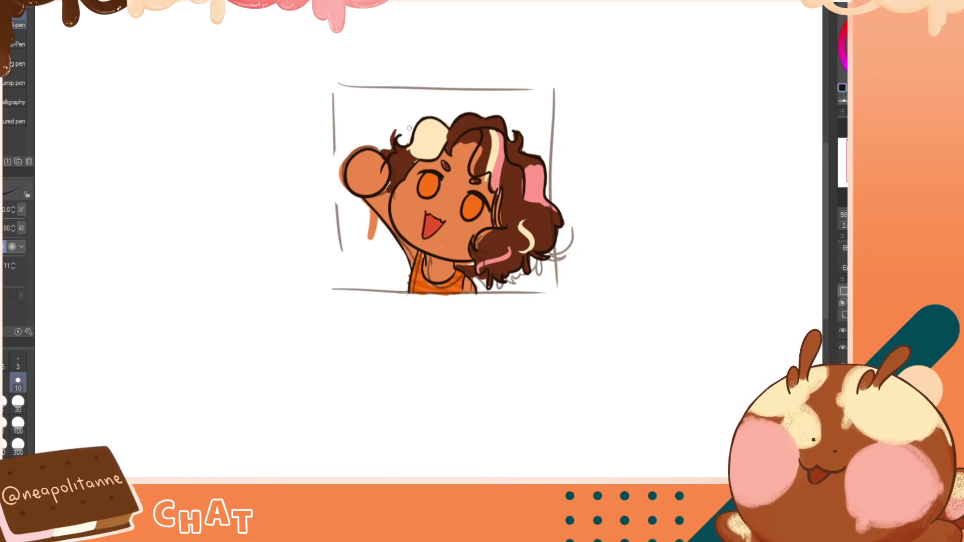
key(h)
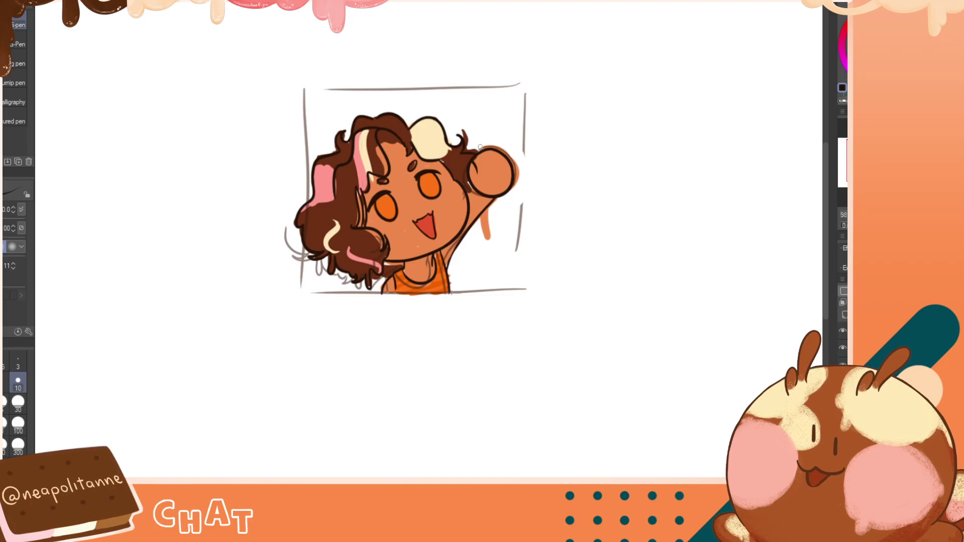
key(h)
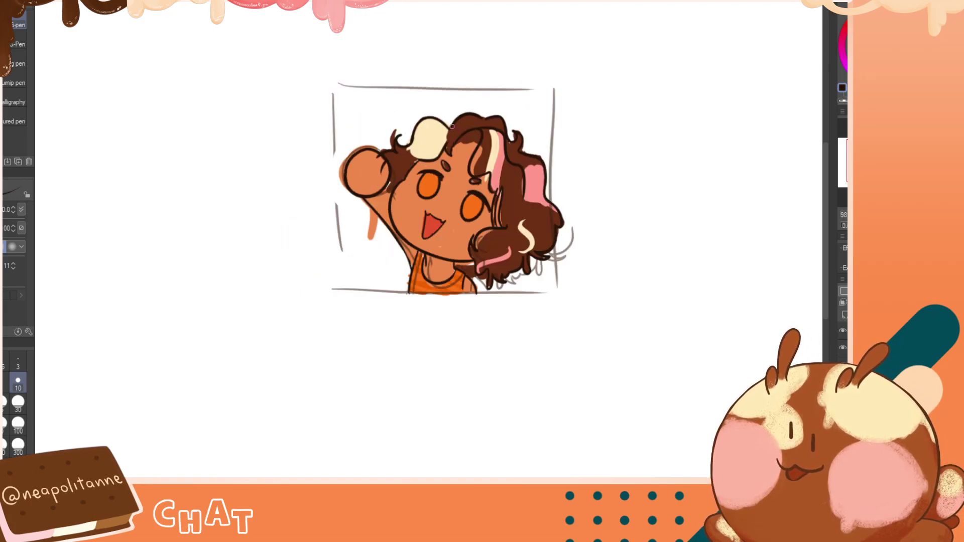
key(h)
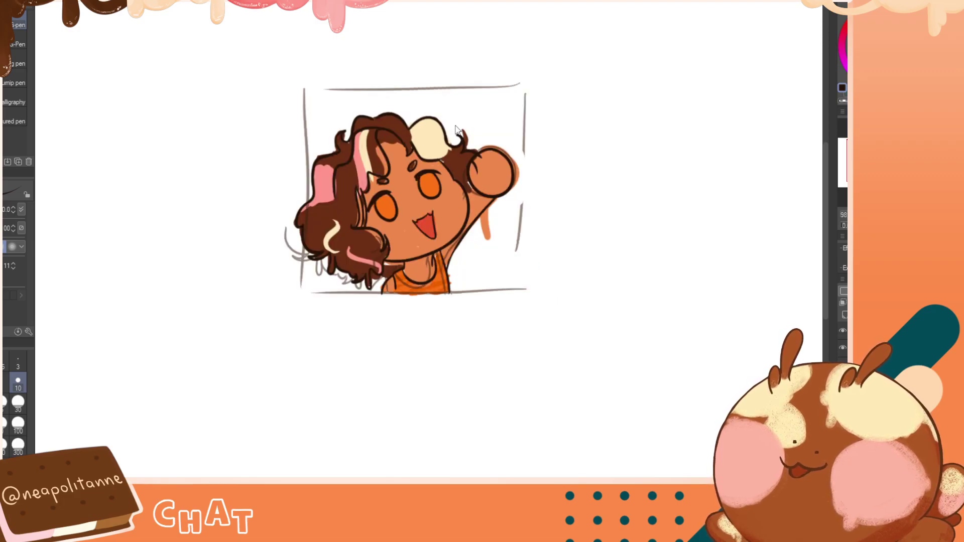
key(h)
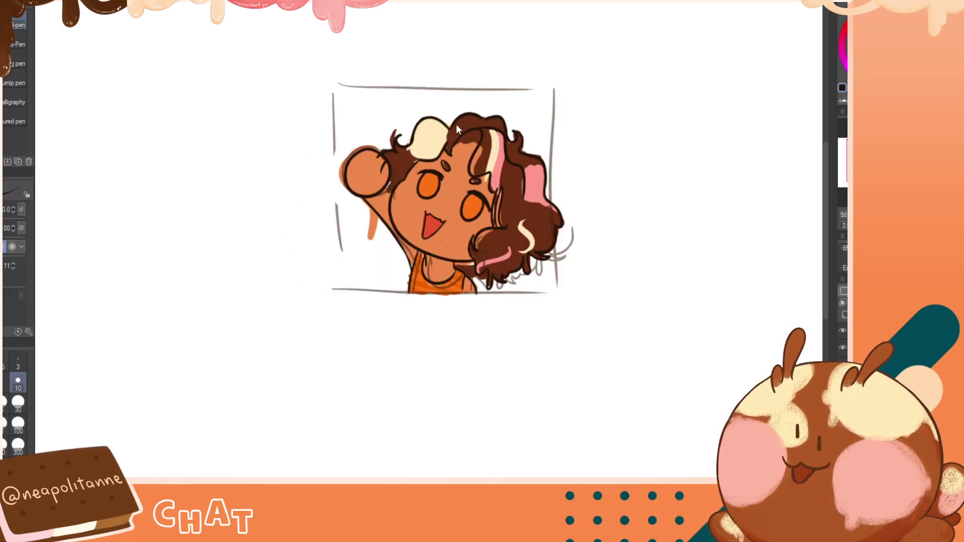
Sample the iris orange, shift the drawing colour to light yellow, and enlarge the pen
alt+click(474, 202)
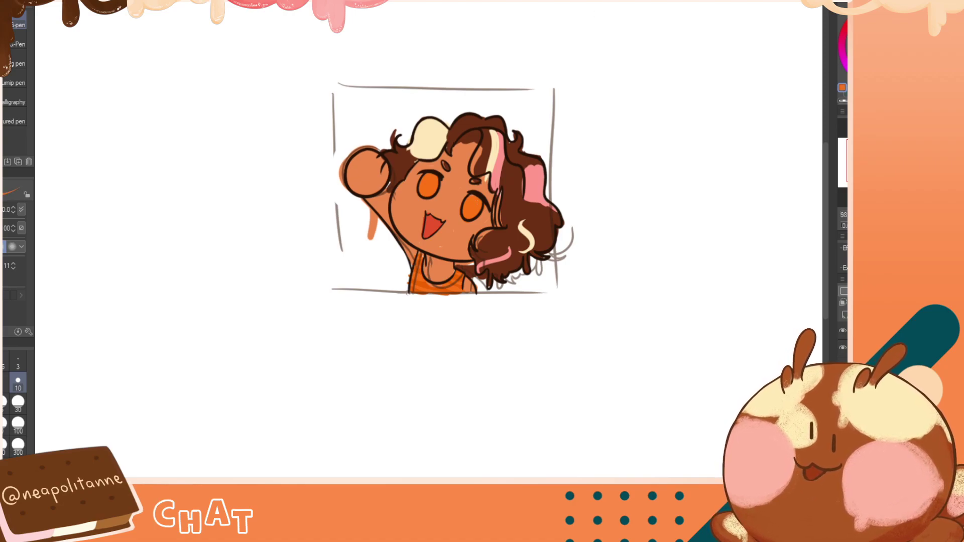
drag(857, 14, 869, 9)
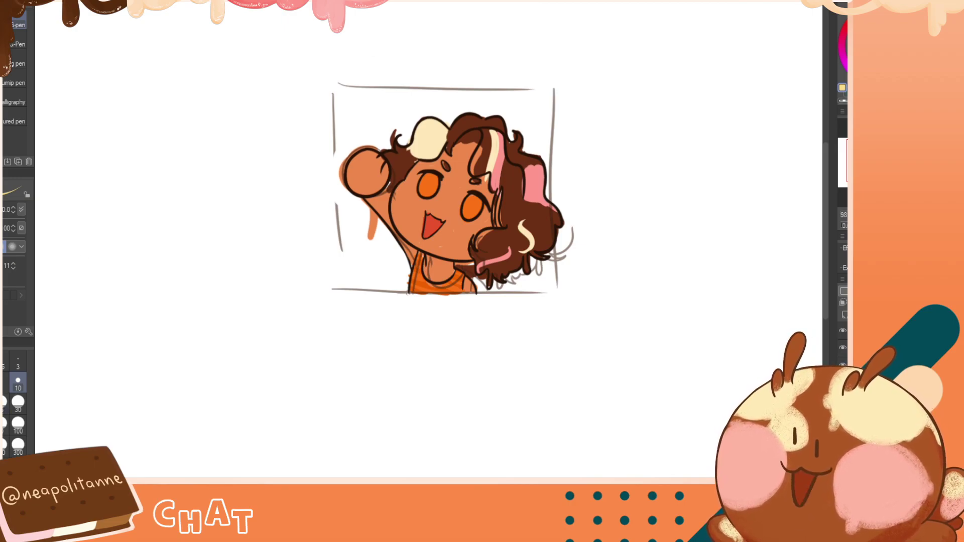
key(bracketright)
key(bracketright)
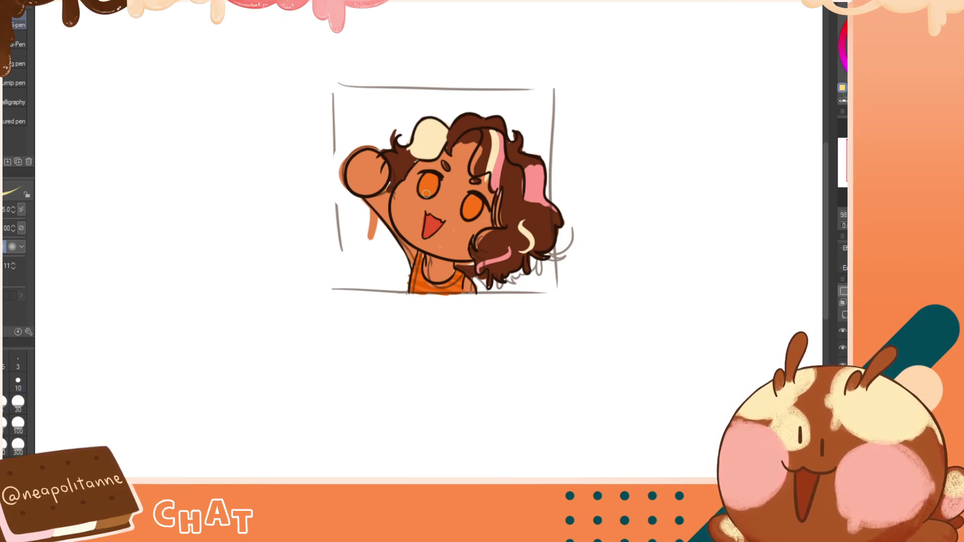
Try light-yellow highlights at the bottom of both irises, check them in mirrored view, and undo them
drag(428, 193, 424, 194)
key(ctrl+z)
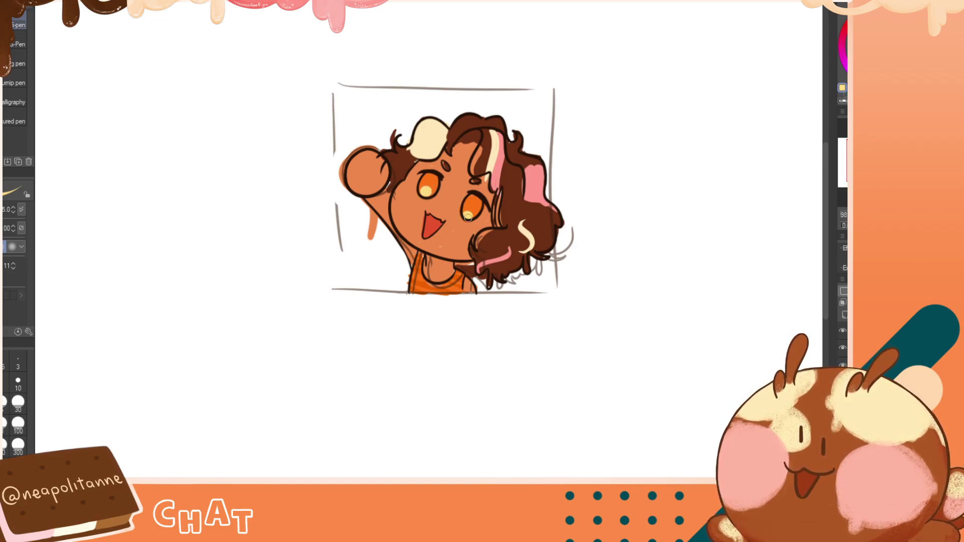
drag(471, 215, 469, 212)
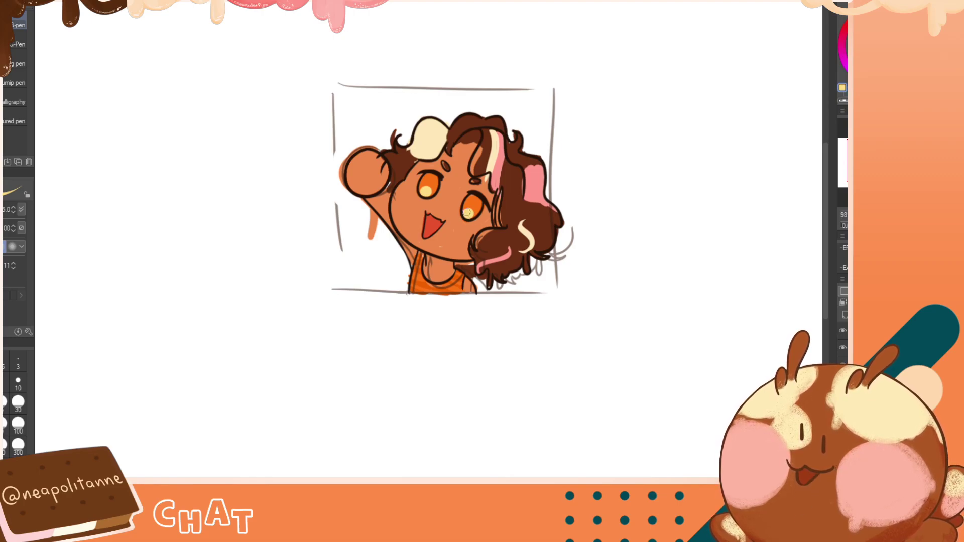
key(h)
key(ctrl+z)
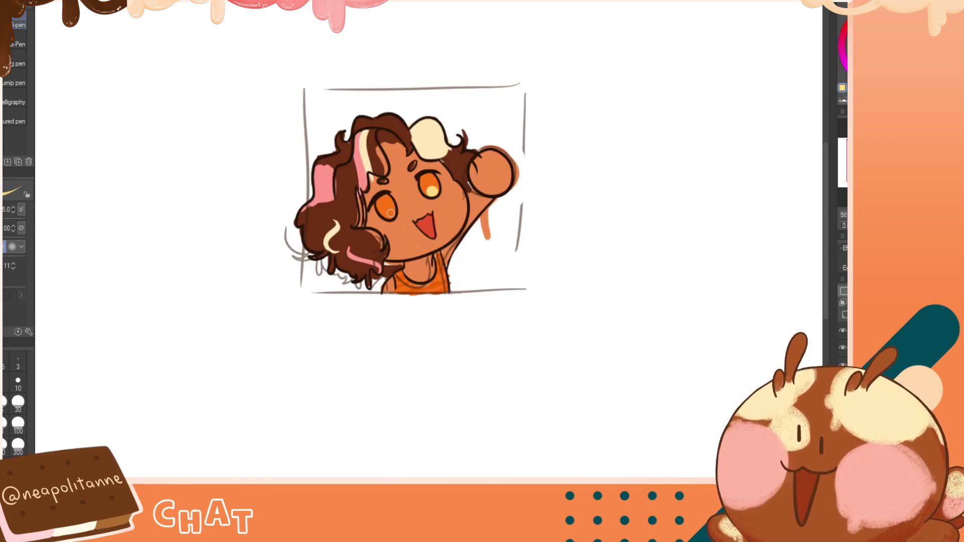
drag(390, 210, 394, 209)
key(h)
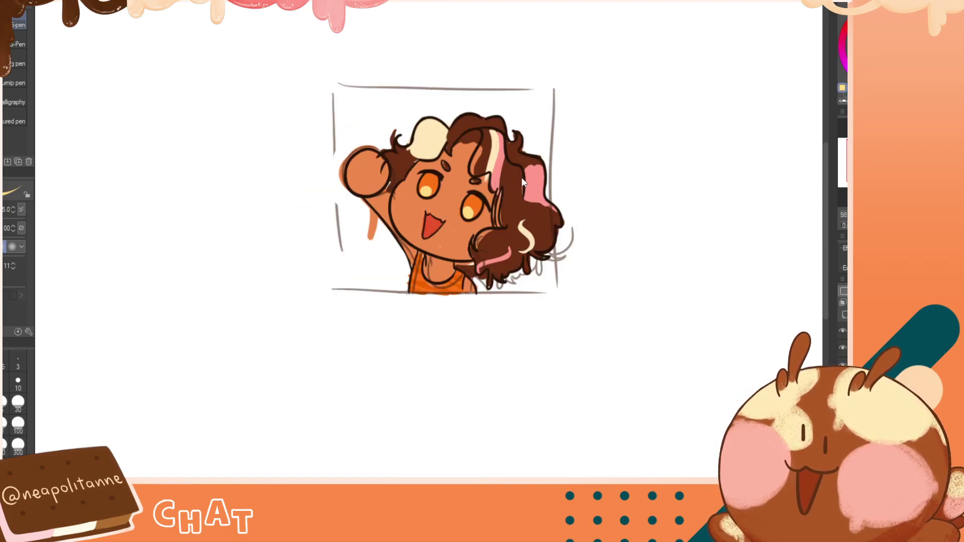
key(ctrl+z)
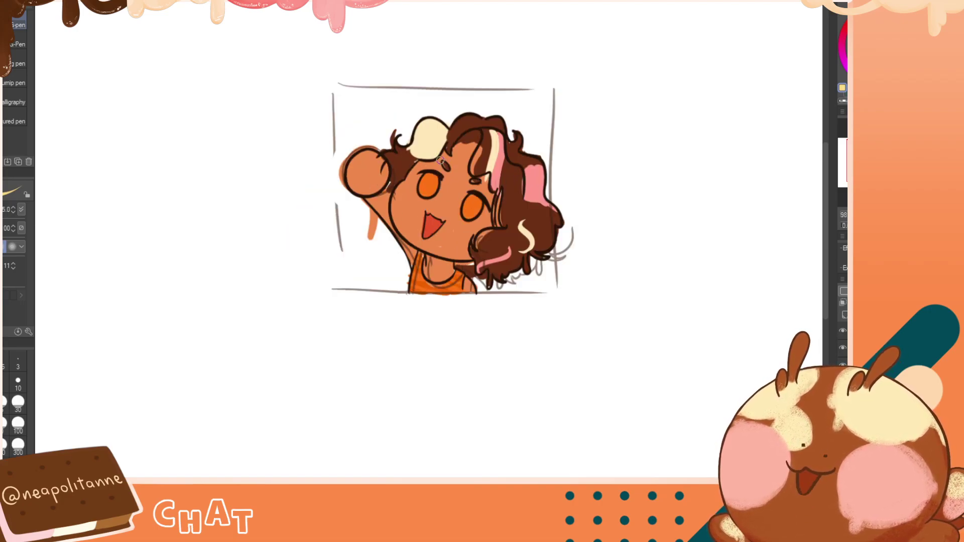
Try filling the lower part of both irises with light yellow, redoing the strokes and comparing both view orientations
key(h)
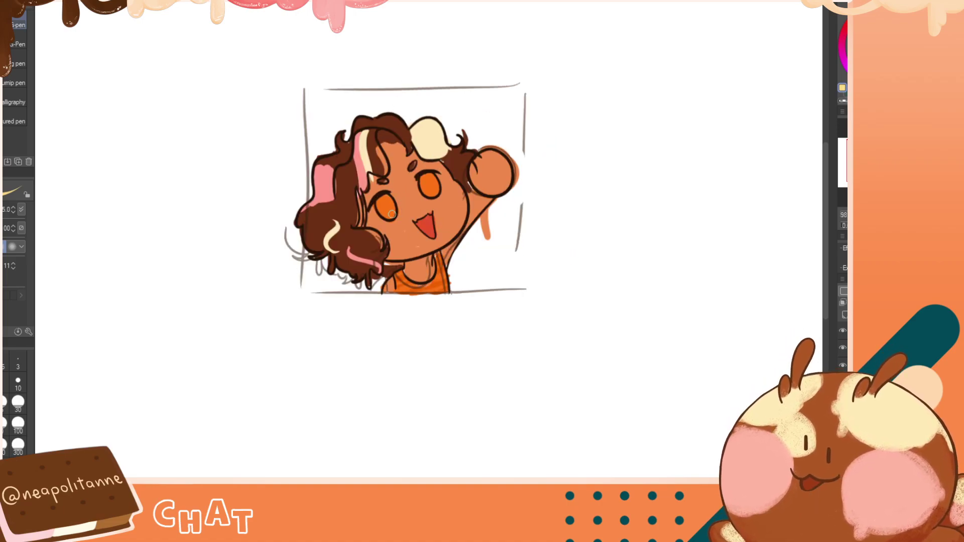
drag(391, 211, 384, 216)
key(ctrl+z)
key(ctrl+z)
key(h)
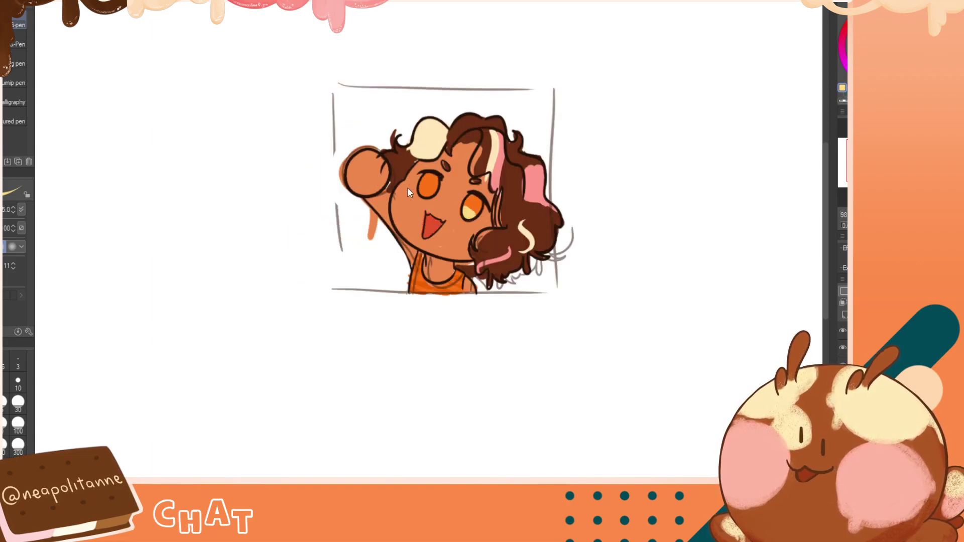
key(ctrl+z)
drag(465, 211, 427, 195)
key(h)
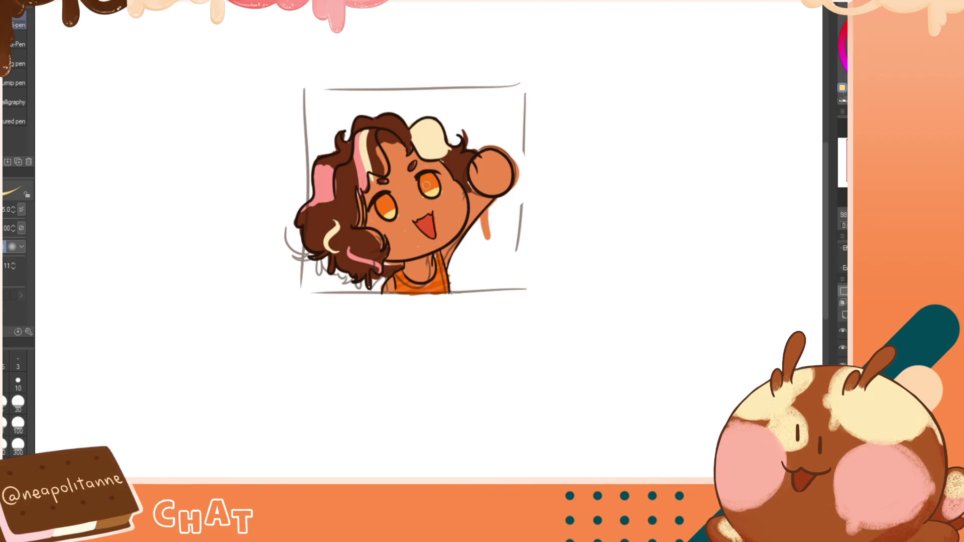
key(h)
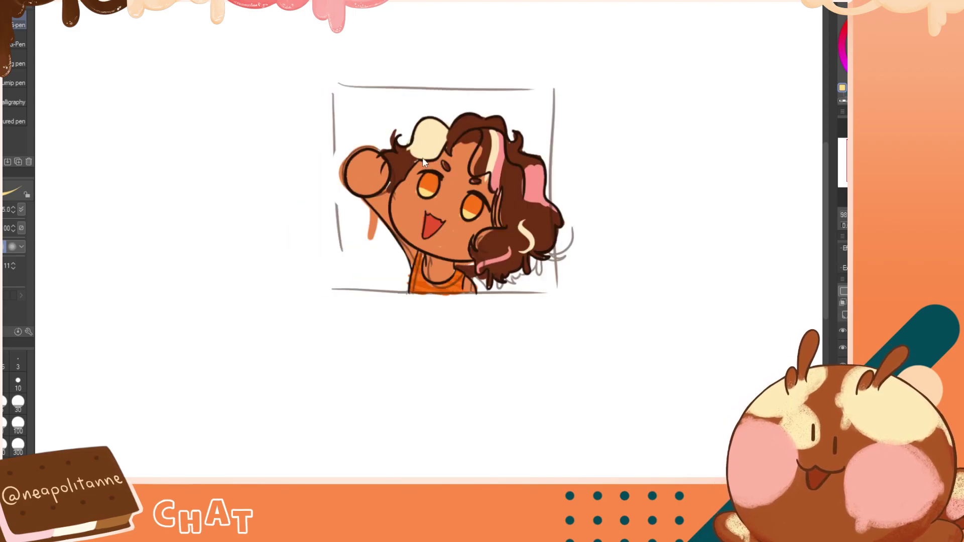
Sample a dark reddish brown and try shading the top of the iris nearest the raised hand, comparing both view orientations
alt+click(512, 213)
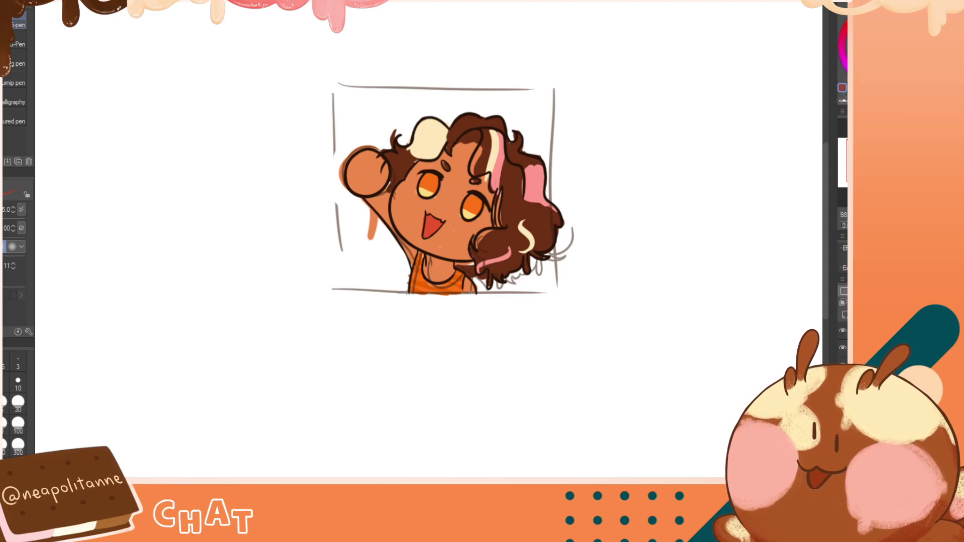
mouse_move(432, 178)
mouse_down()
mouse_move(430, 165)
mouse_move(427, 178)
mouse_move(437, 173)
mouse_up()
key(h)
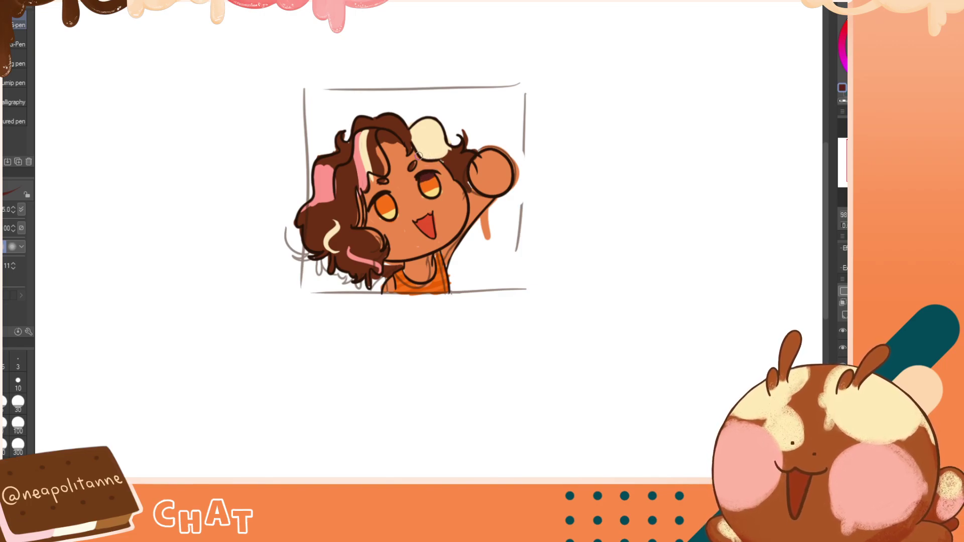
key(h)
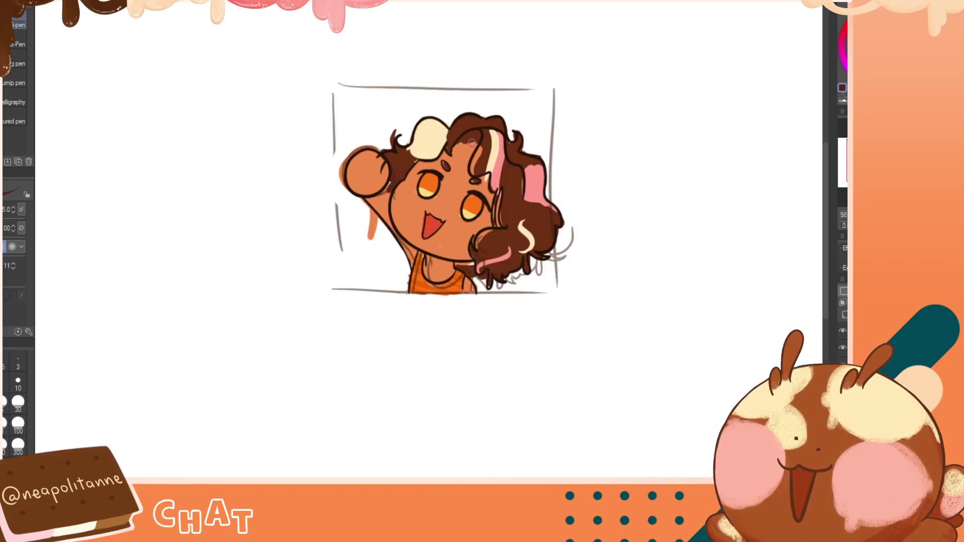
Try a darker orange band across the upper irises, then undo the eye shading back to flat orange
alt+click(476, 204)
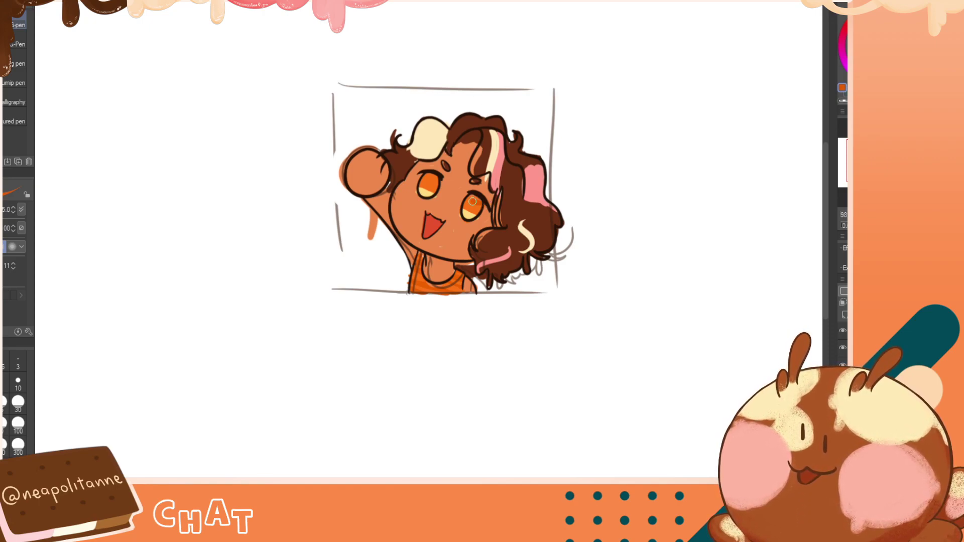
mouse_move(469, 198)
mouse_down()
mouse_move(484, 204)
mouse_move(469, 198)
mouse_up()
key(h)
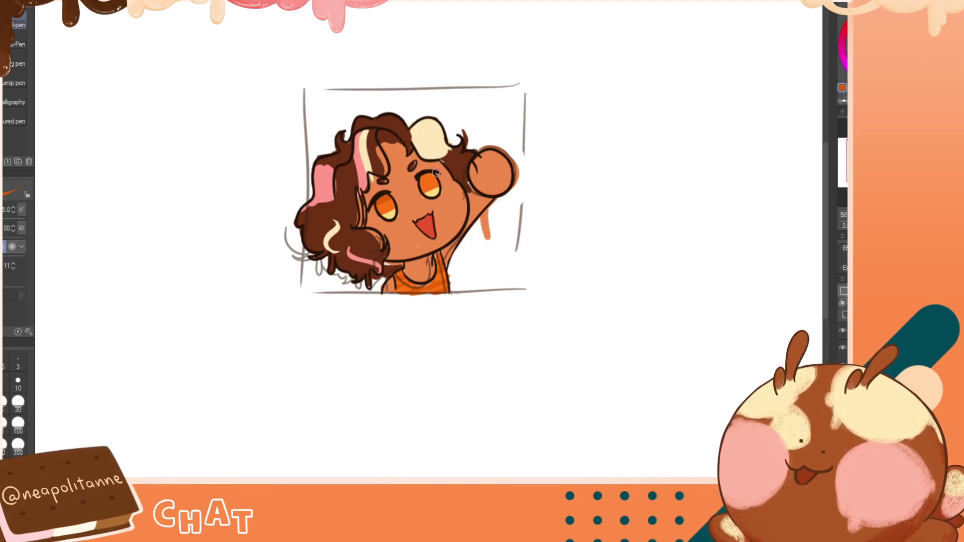
key(h)
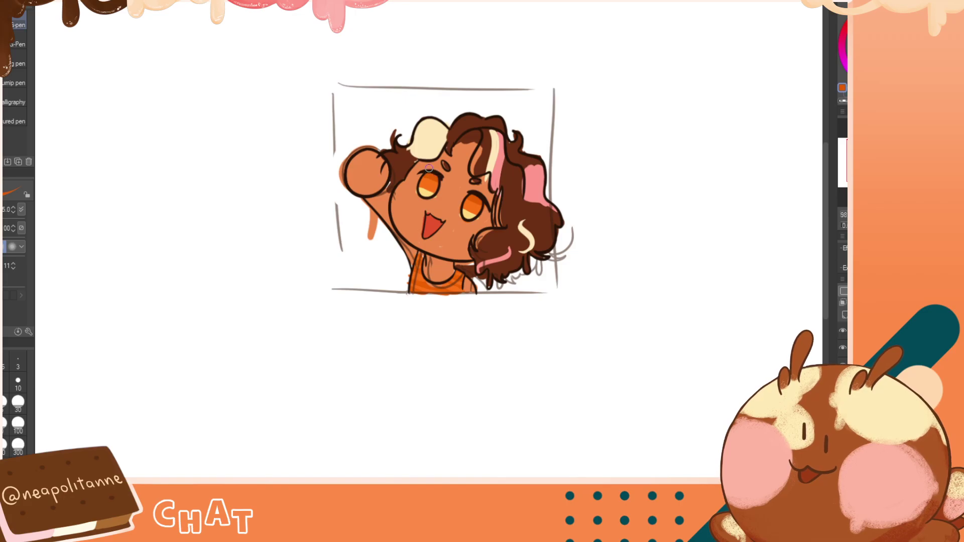
key(h)
key(h)
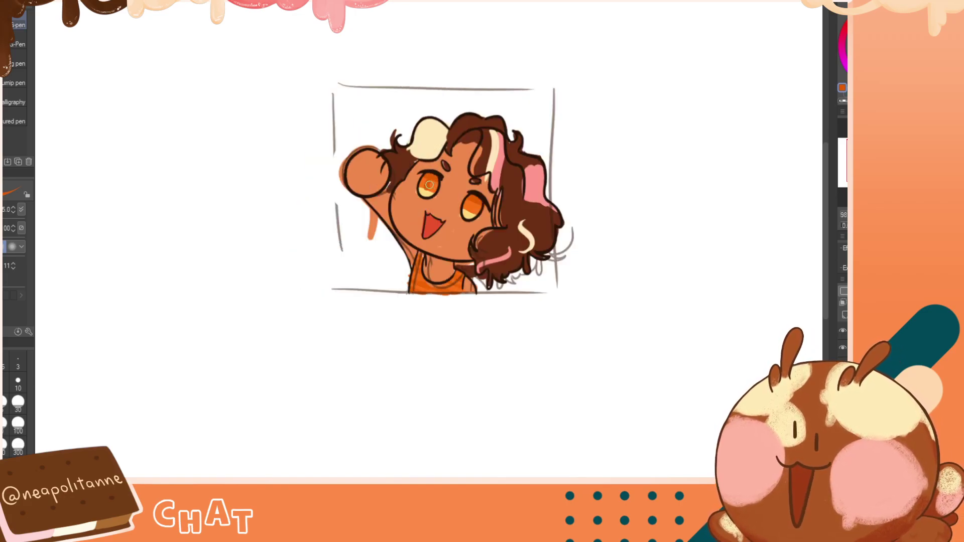
key(ctrl+z)
key(ctrl+z)
key(ctrl+z)
key(ctrl+z)
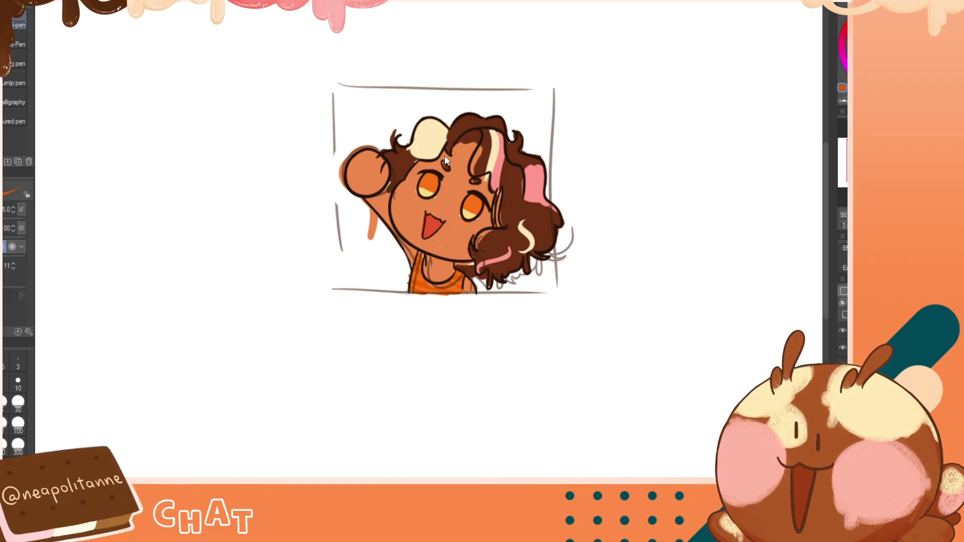
key(h)
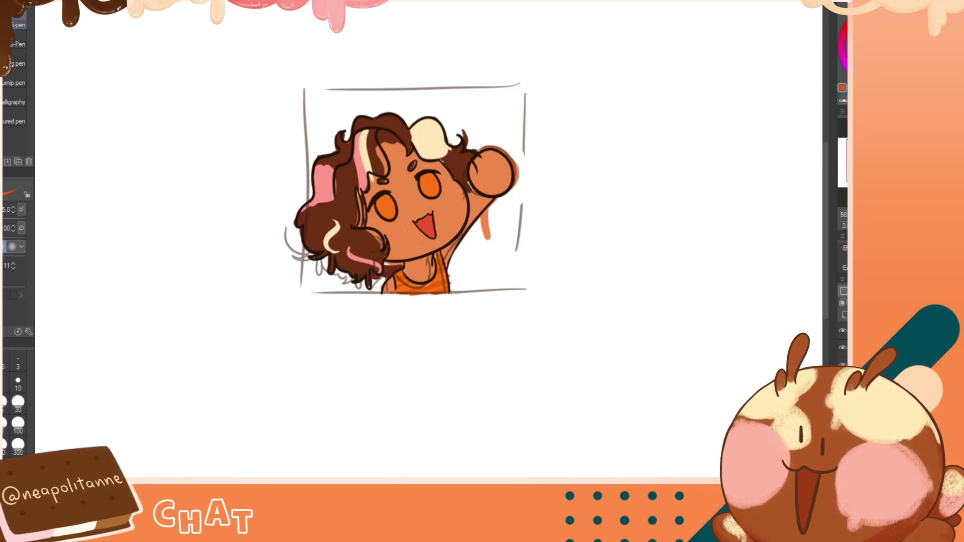
key(h)
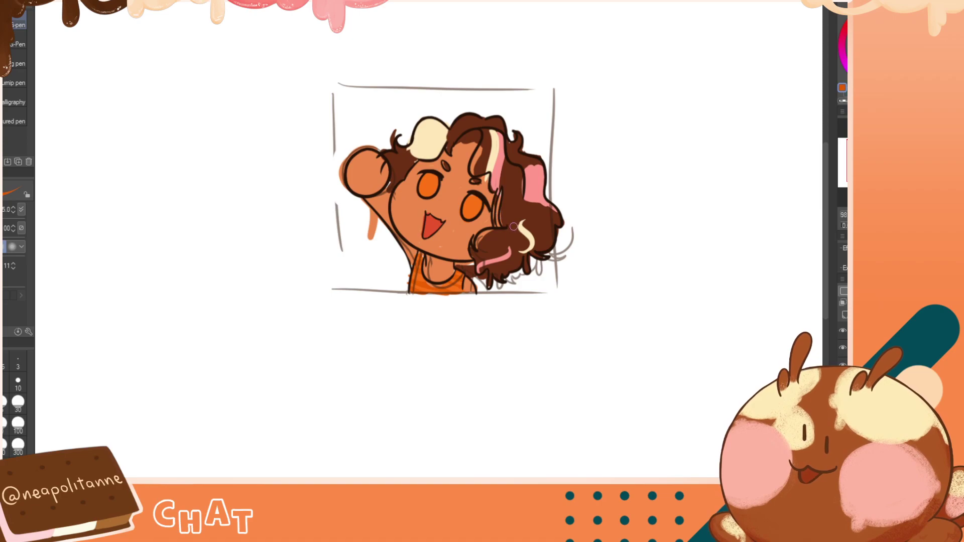
Paint the lower part of both irises with a yellow-orange and pale yellow, working in both view orientations
alt+click(469, 213)
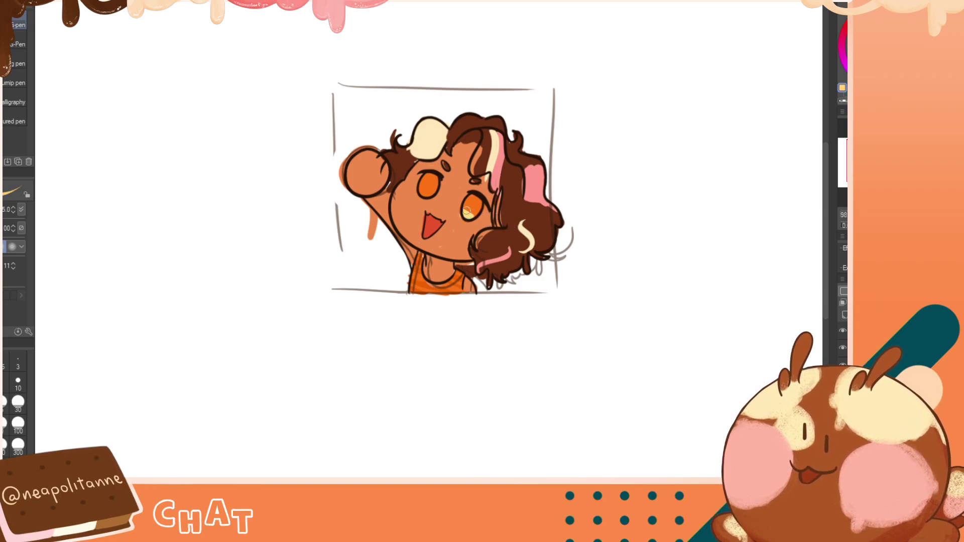
key(h)
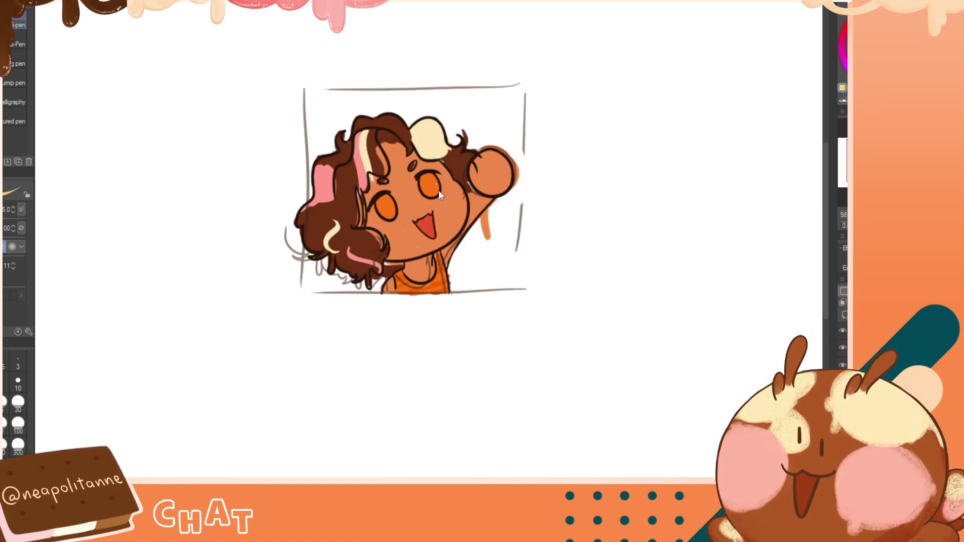
mouse_move(438, 190)
mouse_down()
mouse_move(447, 172)
mouse_move(462, 212)
mouse_move(458, 201)
mouse_move(474, 193)
mouse_move(477, 216)
mouse_move(462, 217)
mouse_move(479, 216)
mouse_move(461, 201)
mouse_move(476, 213)
mouse_up()
key(h)
key(ctrl+z)
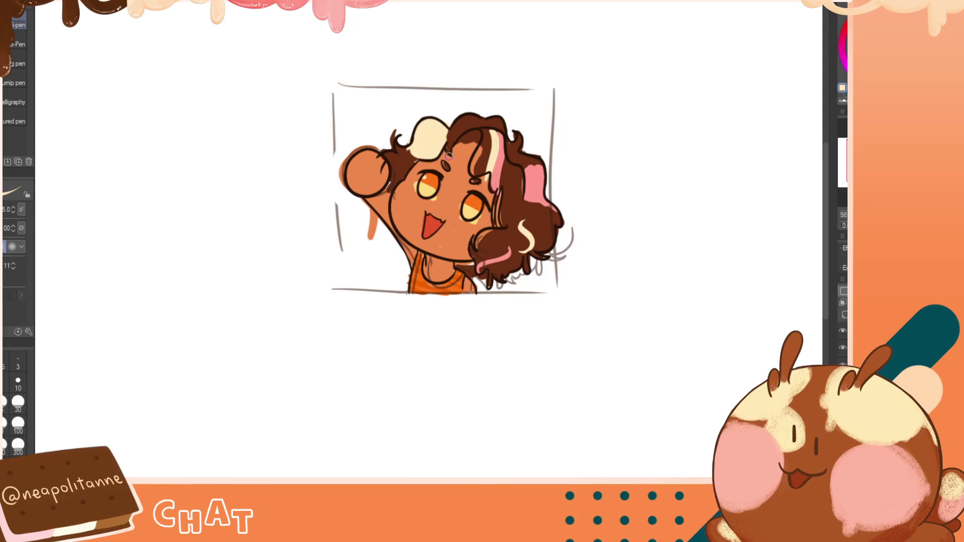
Even out the edge between orange and pale yellow in both irises, comparing the face in mirrored and normal view
key(h)
key(h)
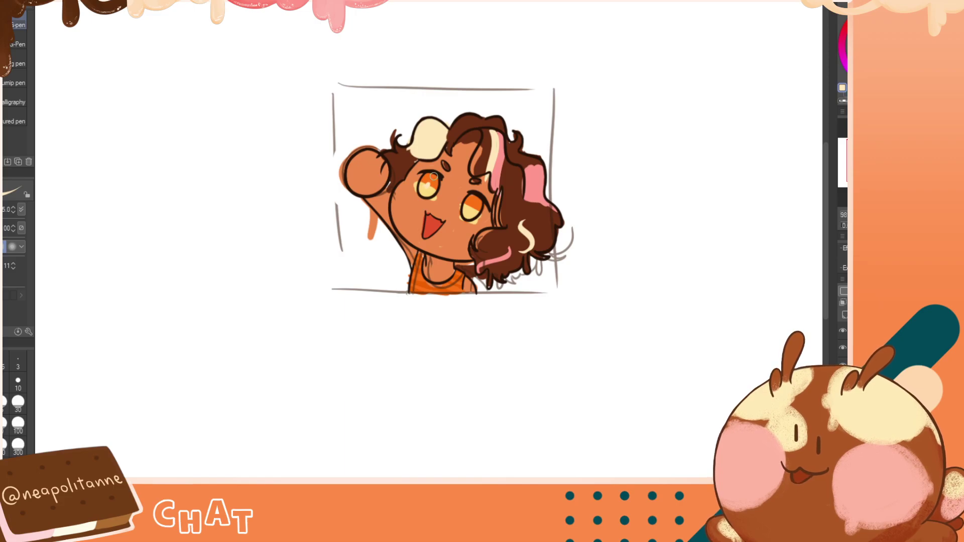
key(h)
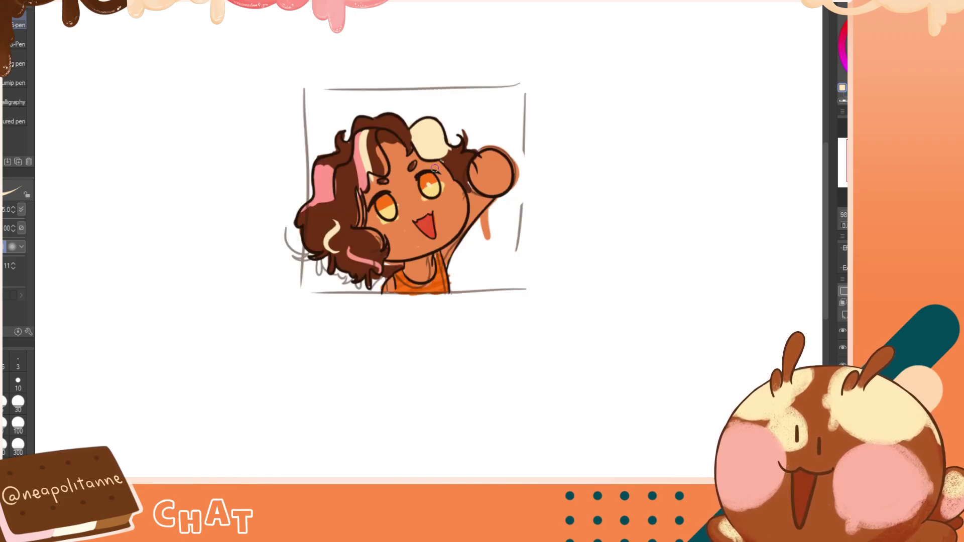
key(h)
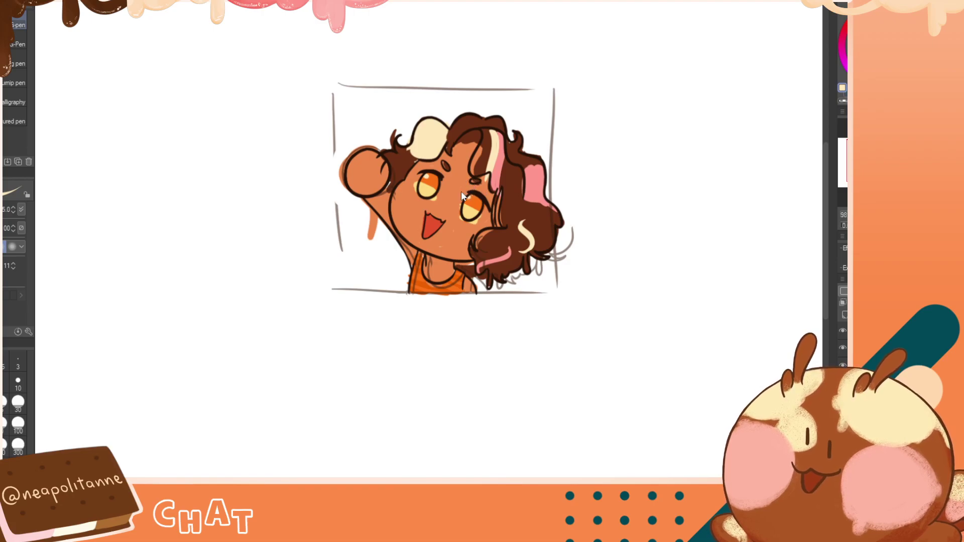
key(h)
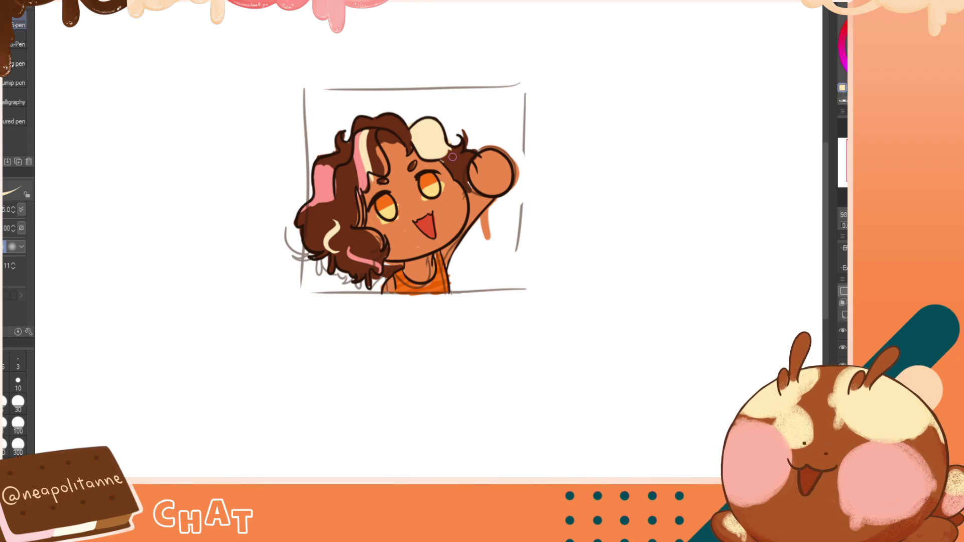
key(h)
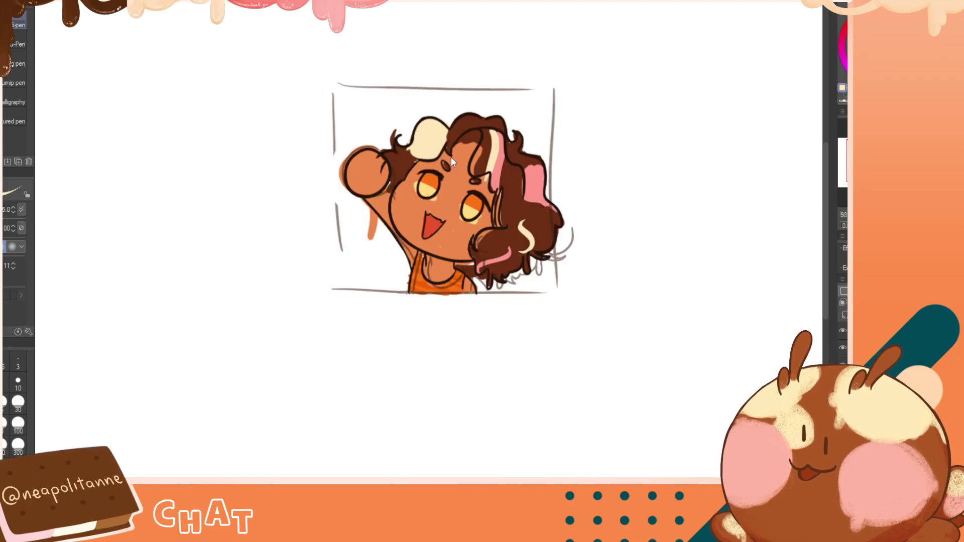
Sample the skin orange and dark hair brown to touch up the face and hair colouring, comparing mirrored and normal view
alt+click(459, 250)
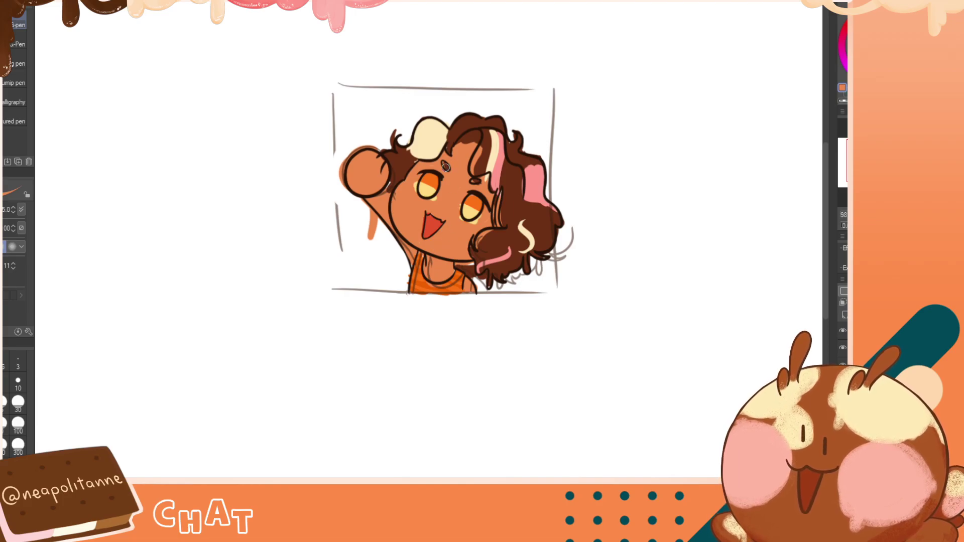
key(h)
key(h)
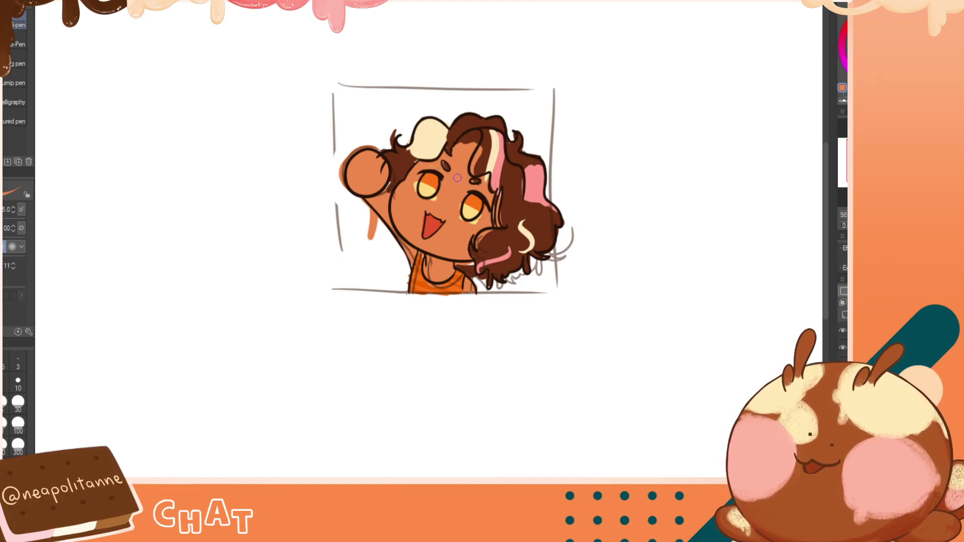
key(h)
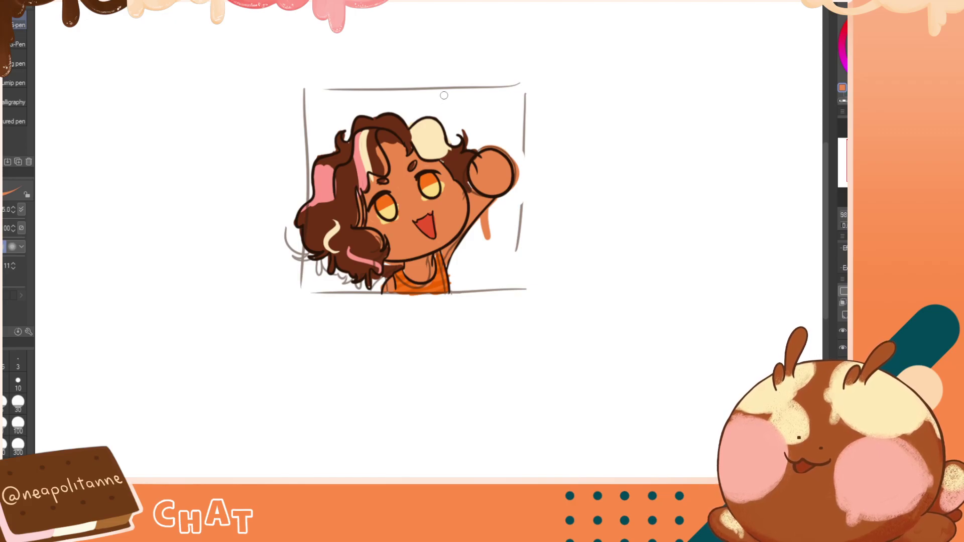
key(h)
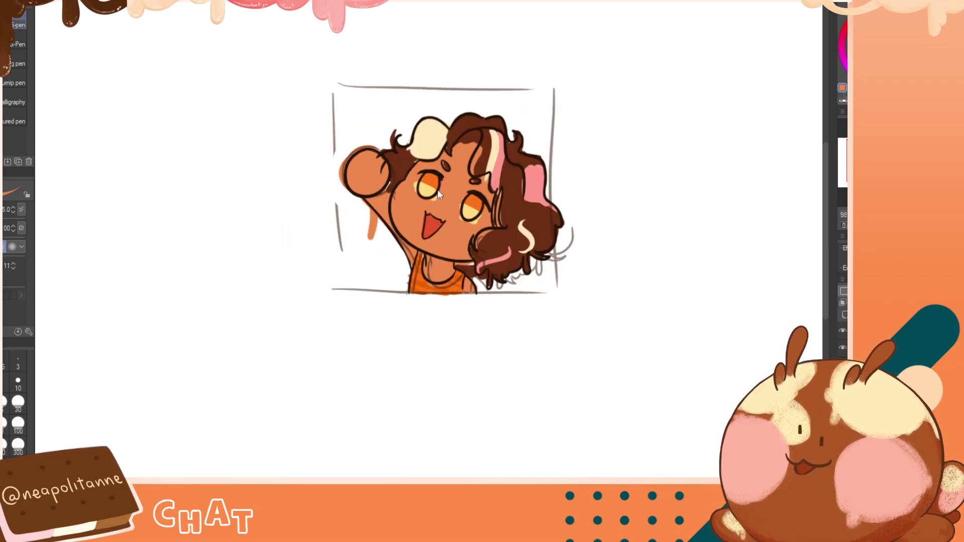
alt+click(502, 193)
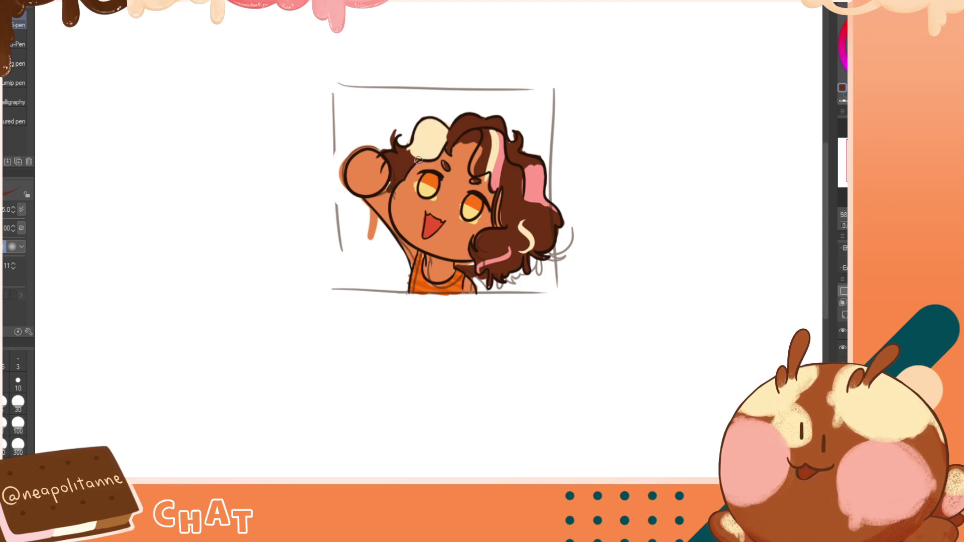
alt+click(389, 218)
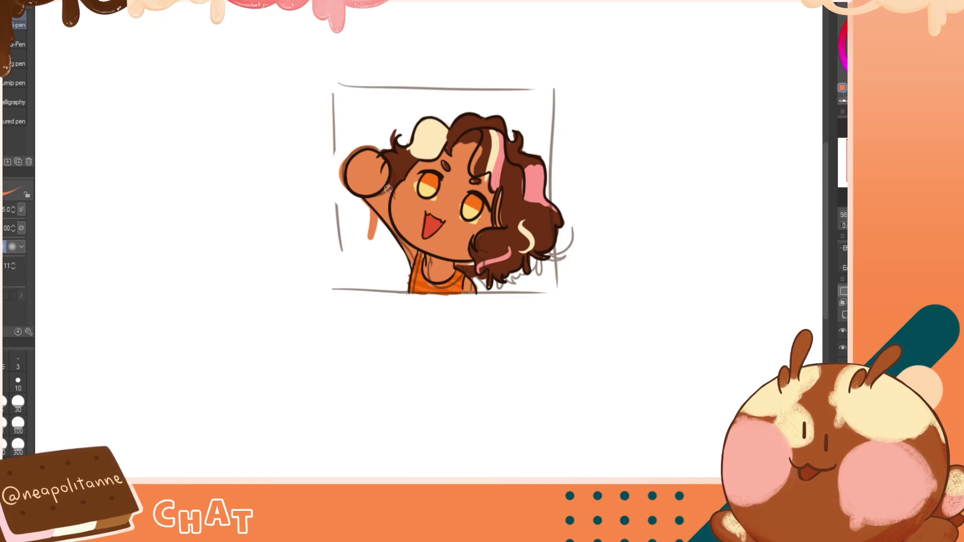
click(368, 2)
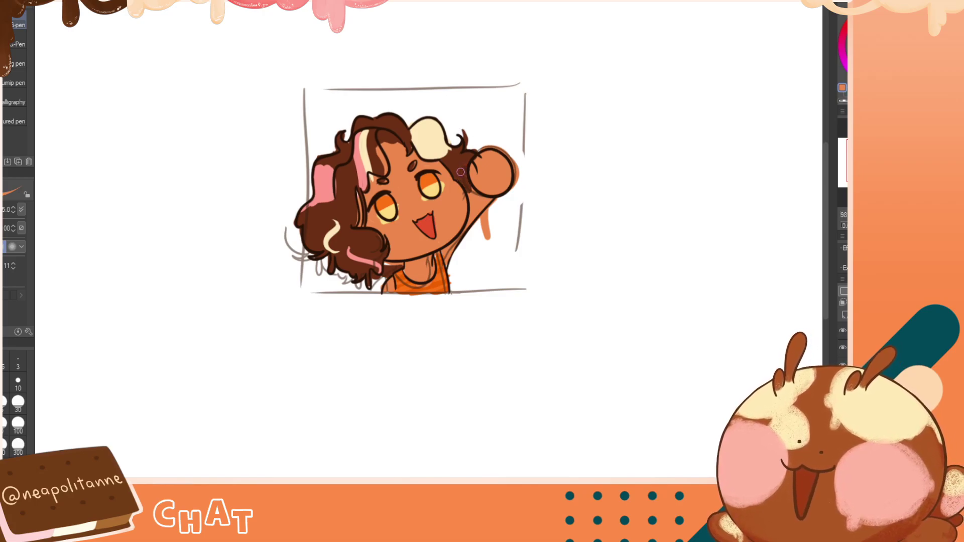
key(h)
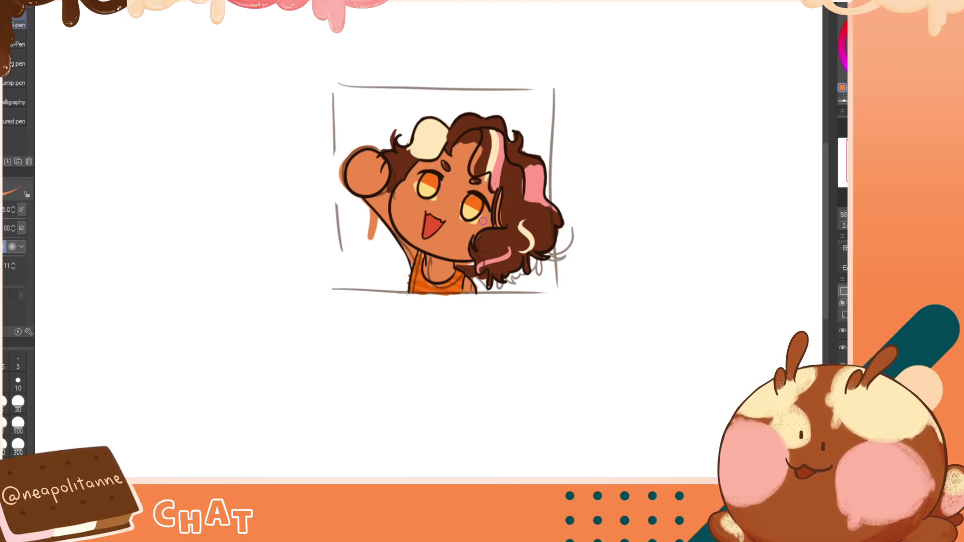
Toggle the visibility of the line-art and rough sketch layers one at a time to see what each contains
click(843, 331)
click(843, 331)
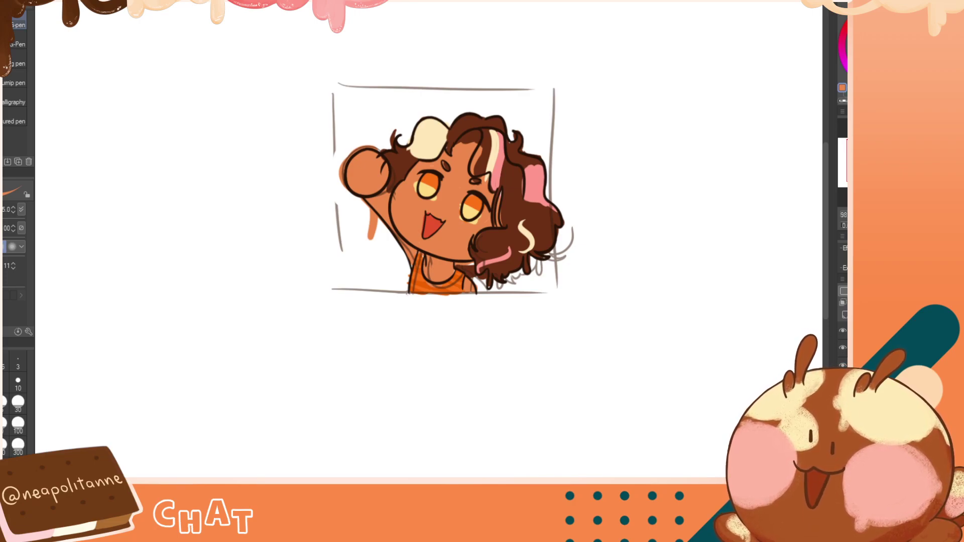
click(843, 347)
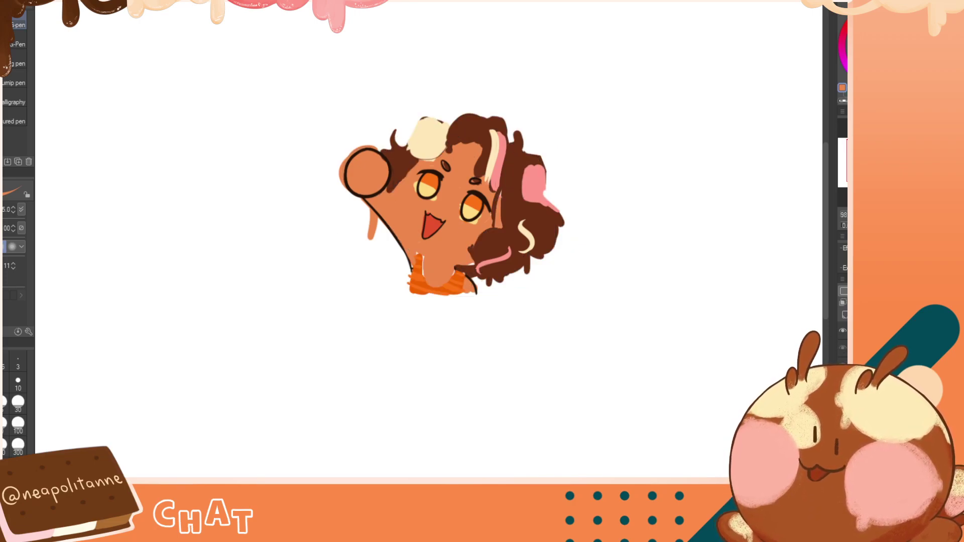
click(842, 348)
click(842, 365)
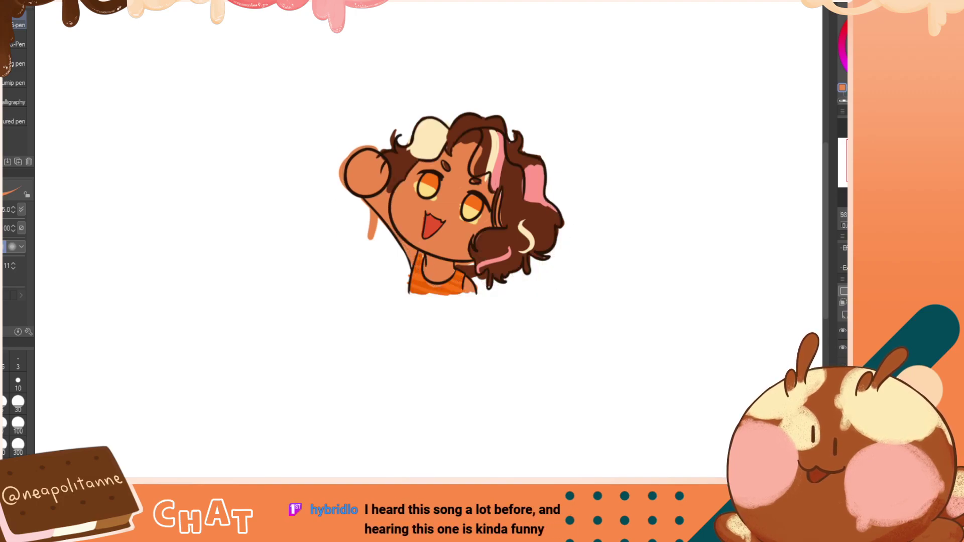
click(843, 365)
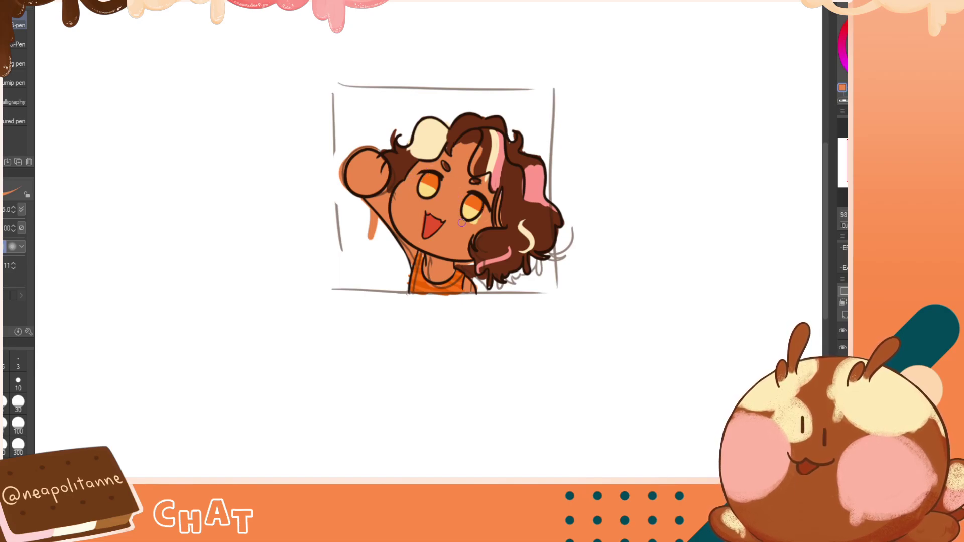
Erase the stray dark strokes inside the circle of the raised hand, checking the drawing in mirrored and normal view
key(h)
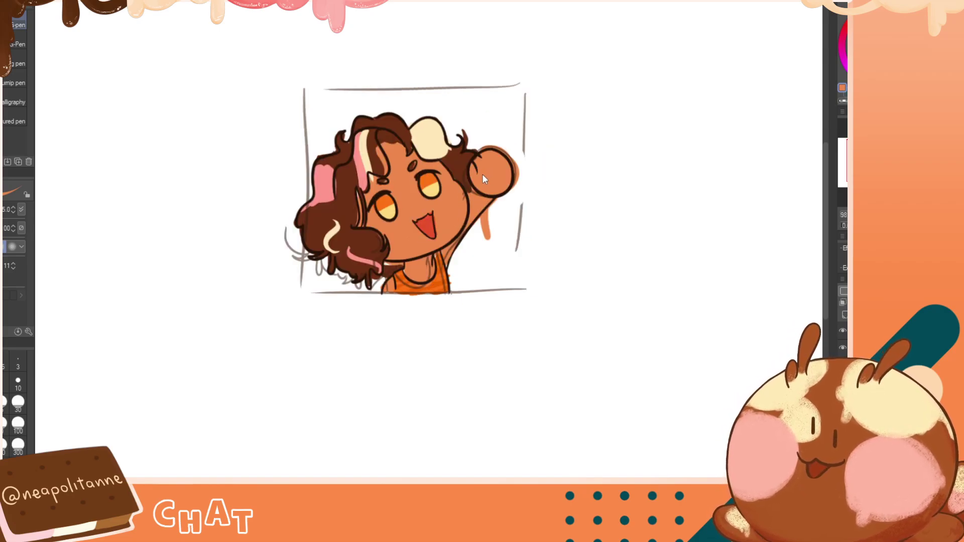
key(h)
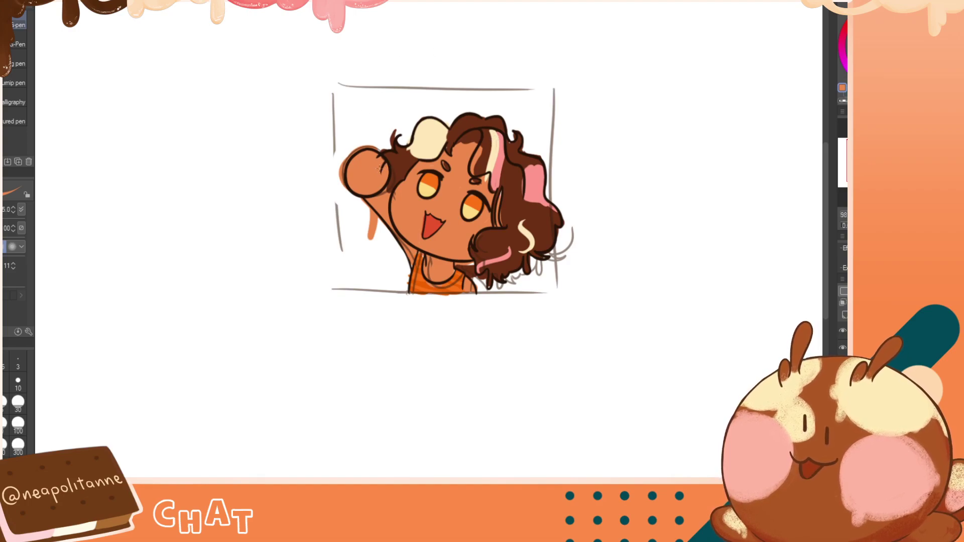
key(c)
mouse_move(383, 173)
mouse_down()
mouse_move(379, 150)
mouse_move(380, 170)
mouse_up()
key(h)
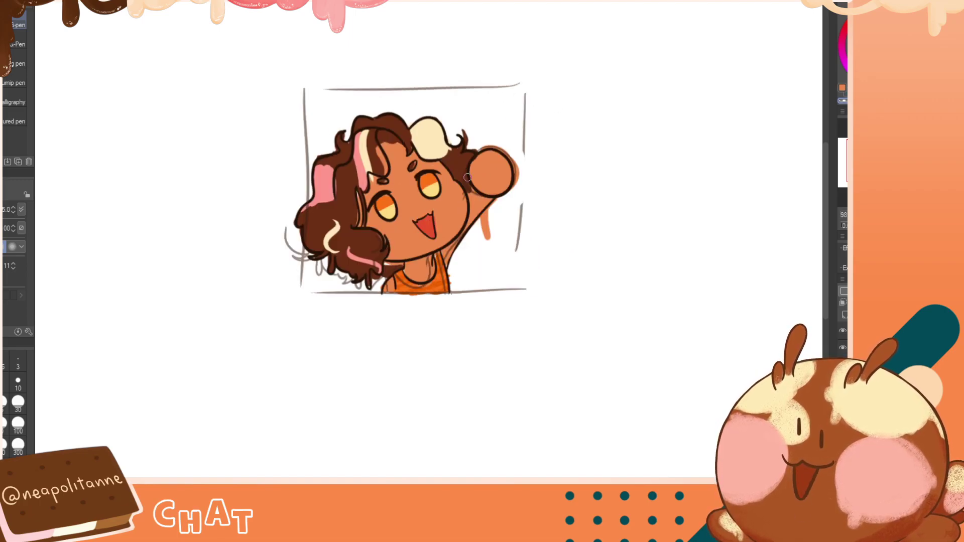
key(h)
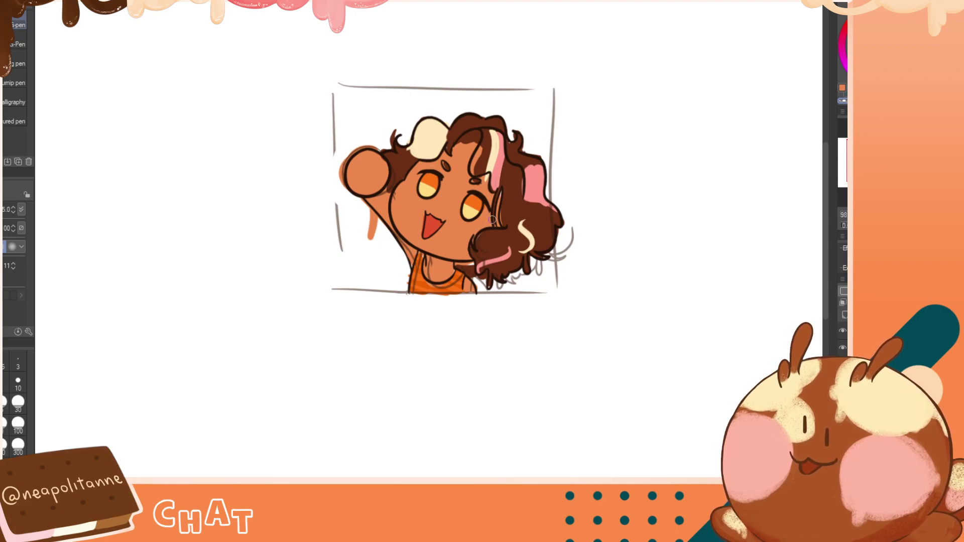
Hide the grey rough sketch layer with the square frame, and briefly toggle the facial line-art layer to check it
click(842, 365)
click(842, 365)
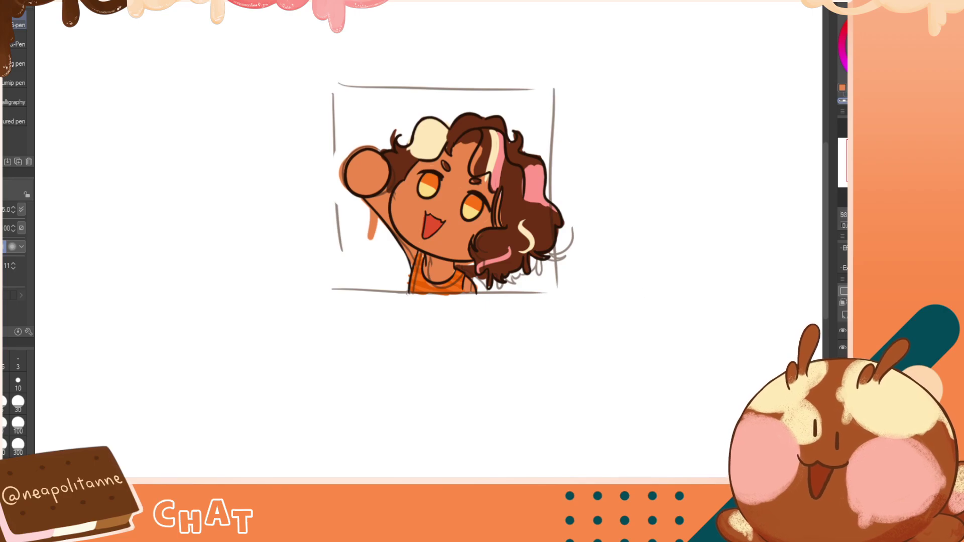
click(843, 382)
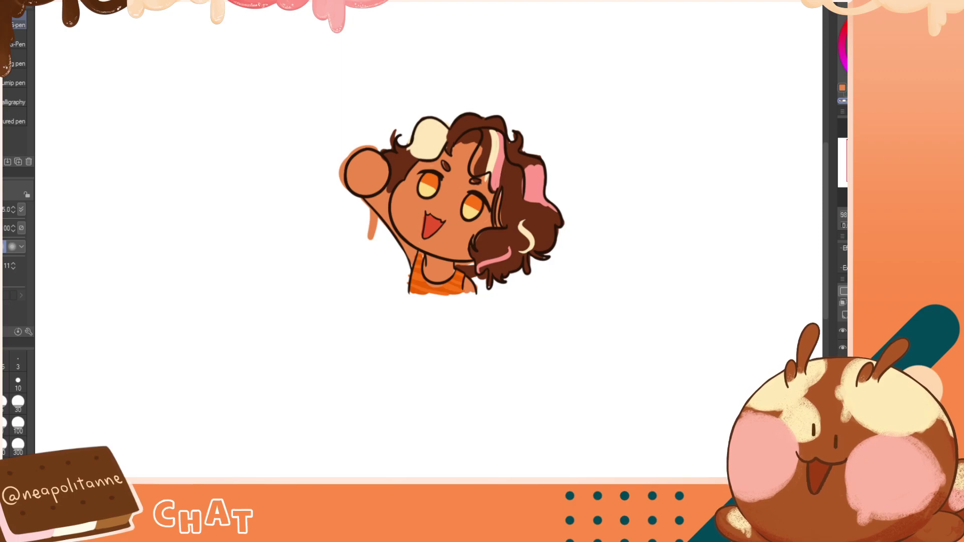
click(842, 332)
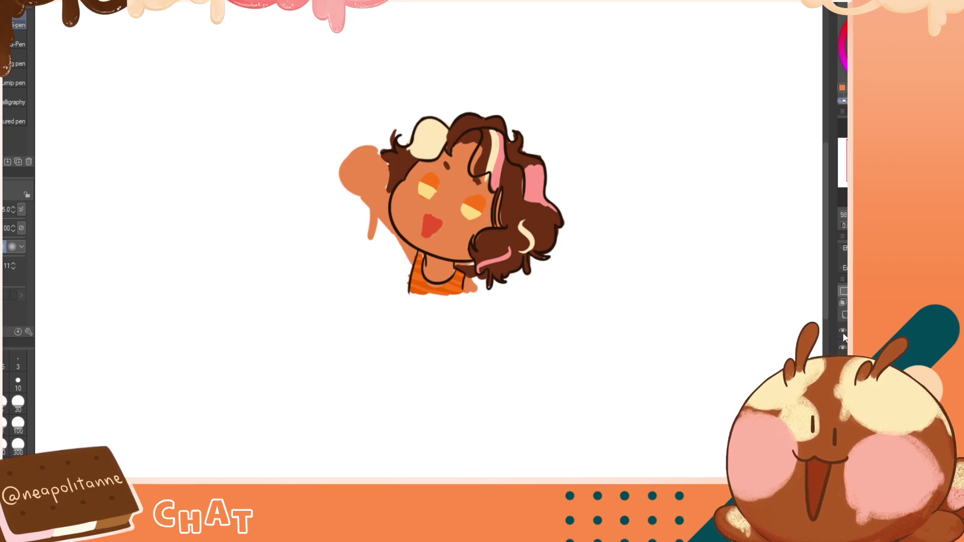
click(843, 332)
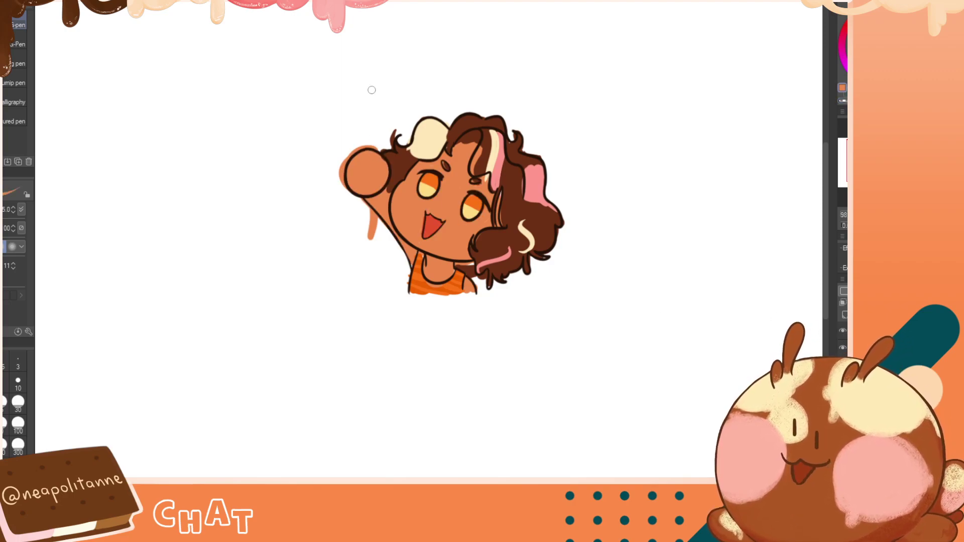
Sample the dark line colour from the face outline and set the pen's brush size to 10
key(p)
alt+click(395, 191)
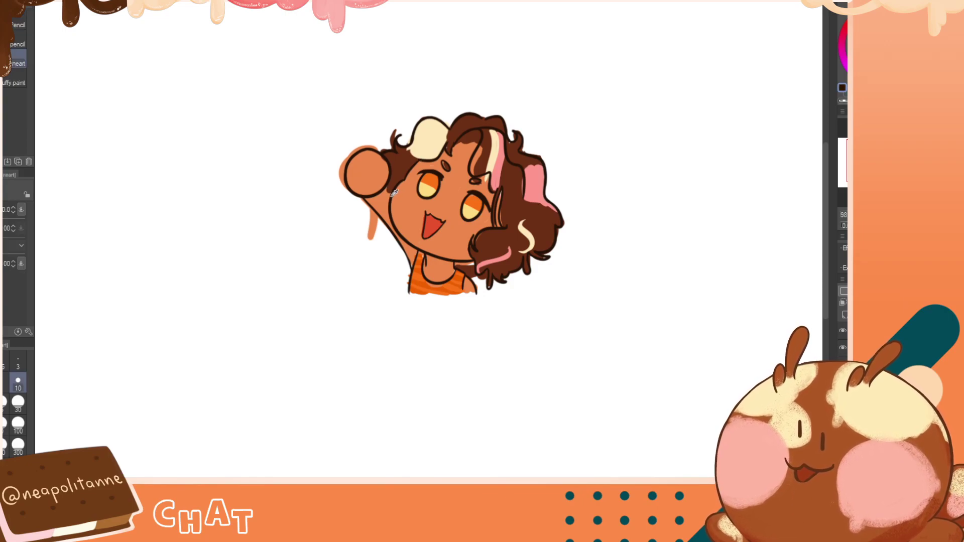
key(h)
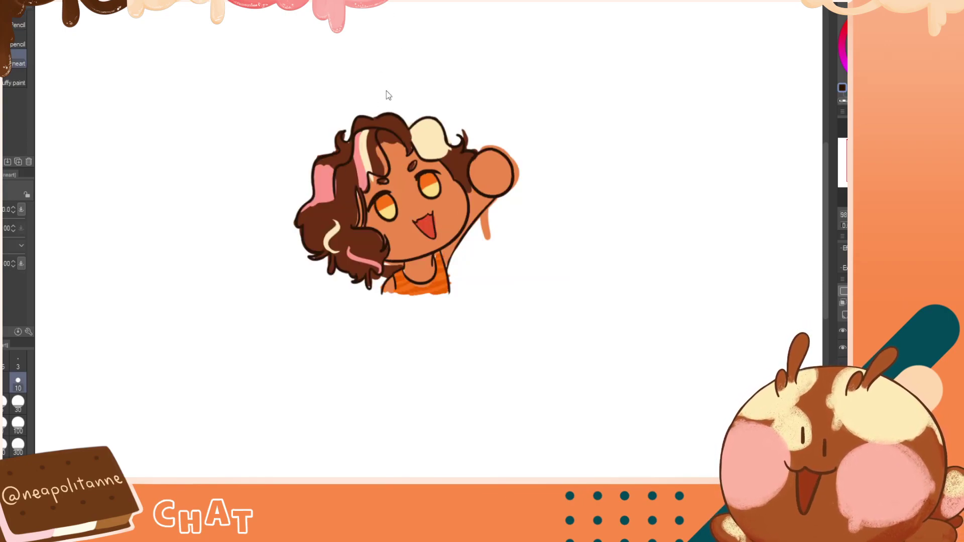
key(h)
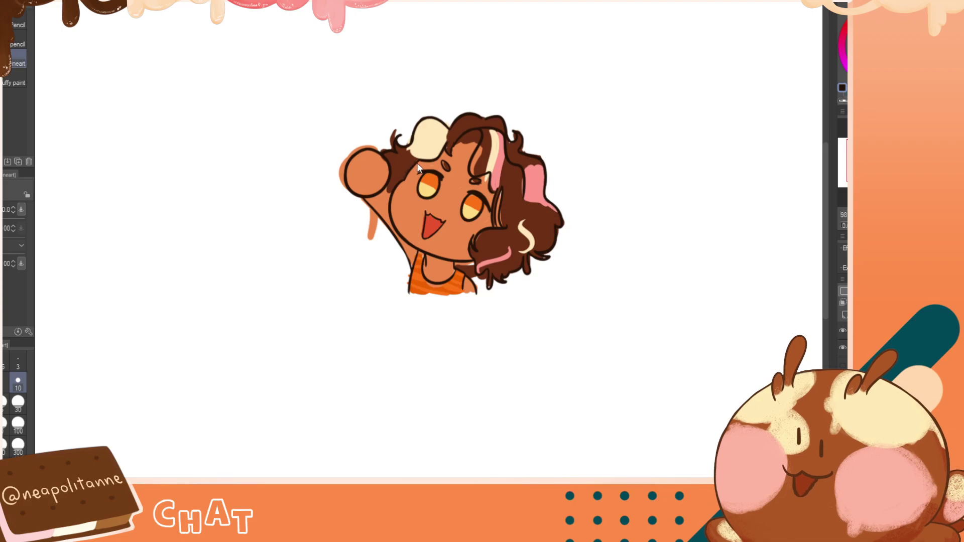
key(p)
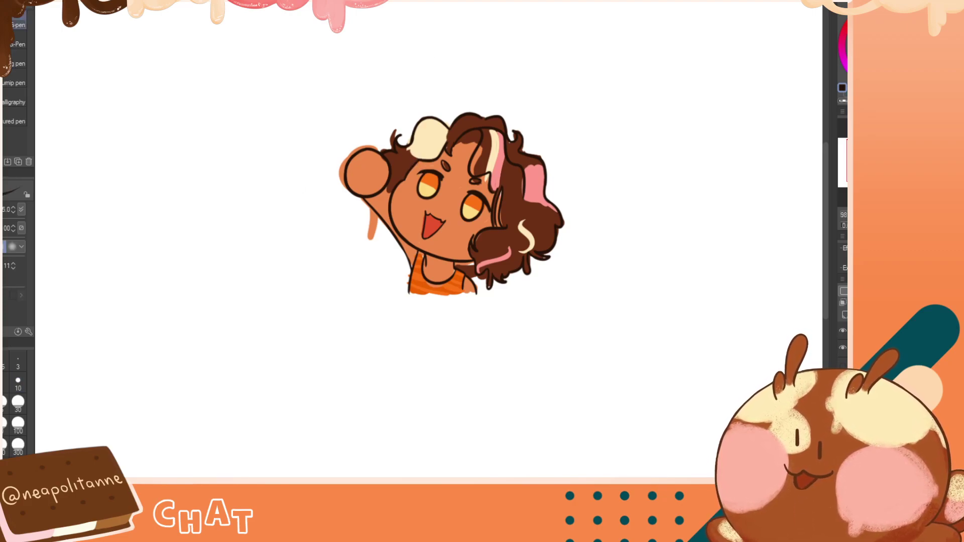
click(18, 384)
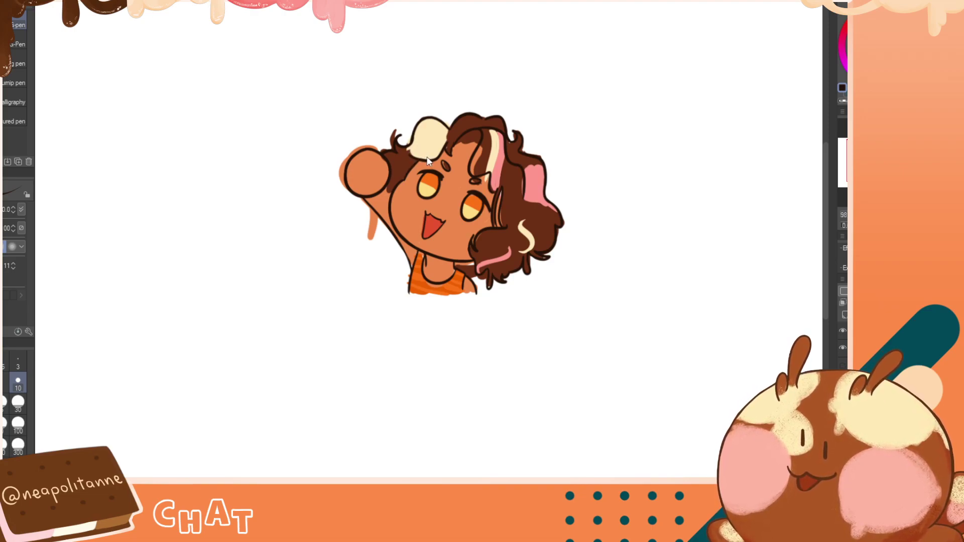
Try dark hairline strokes under the cream lock and down the temple, undo them, and compare both view orientations
drag(419, 158, 429, 161)
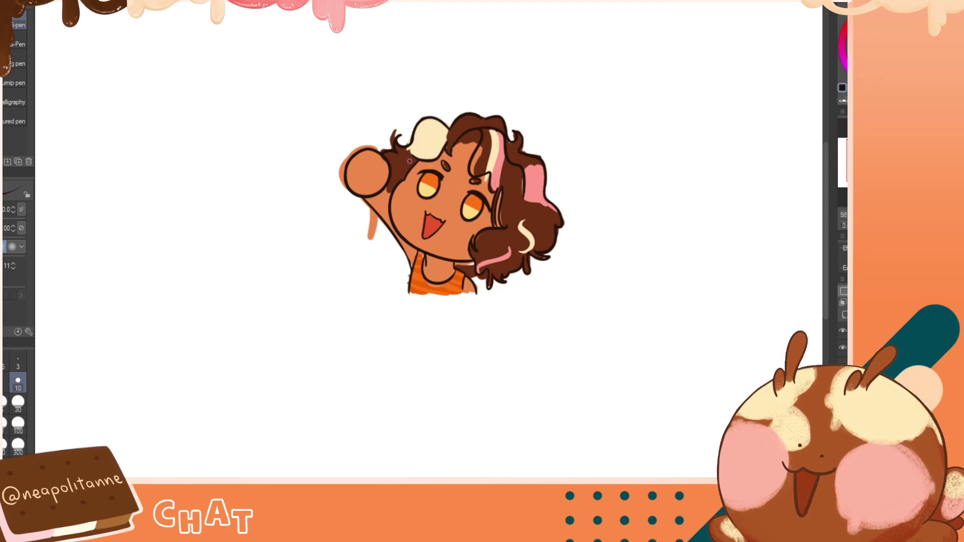
drag(420, 159, 403, 181)
key(ctrl+z)
key(ctrl+z)
key(h)
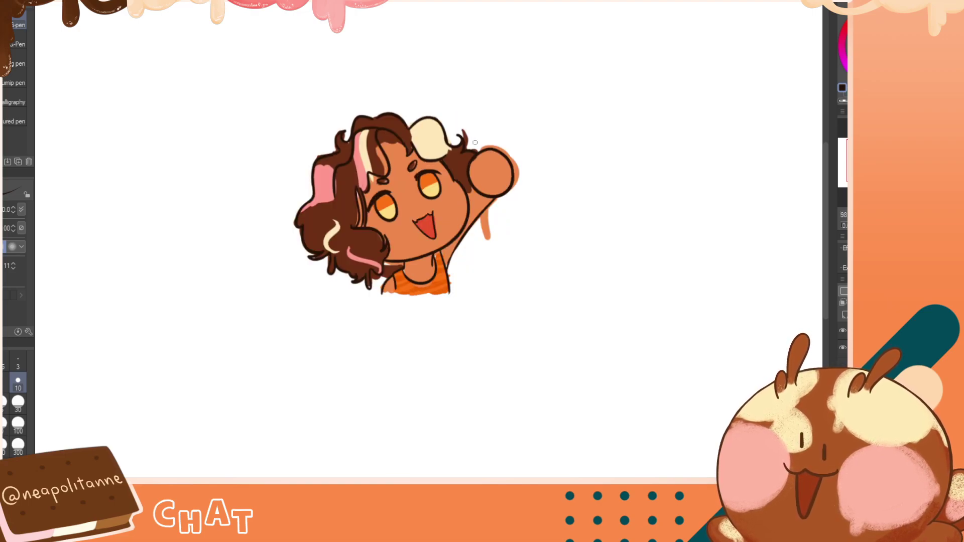
key(h)
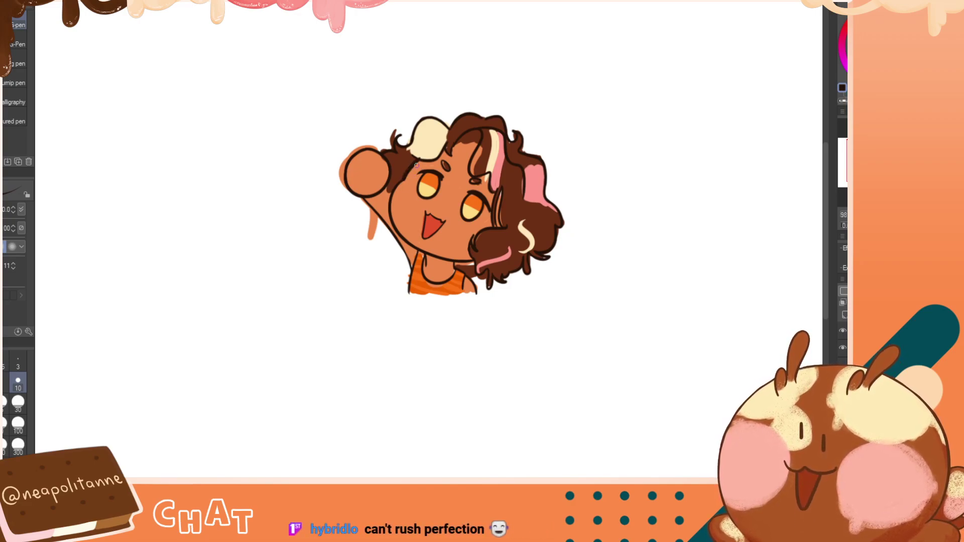
key(h)
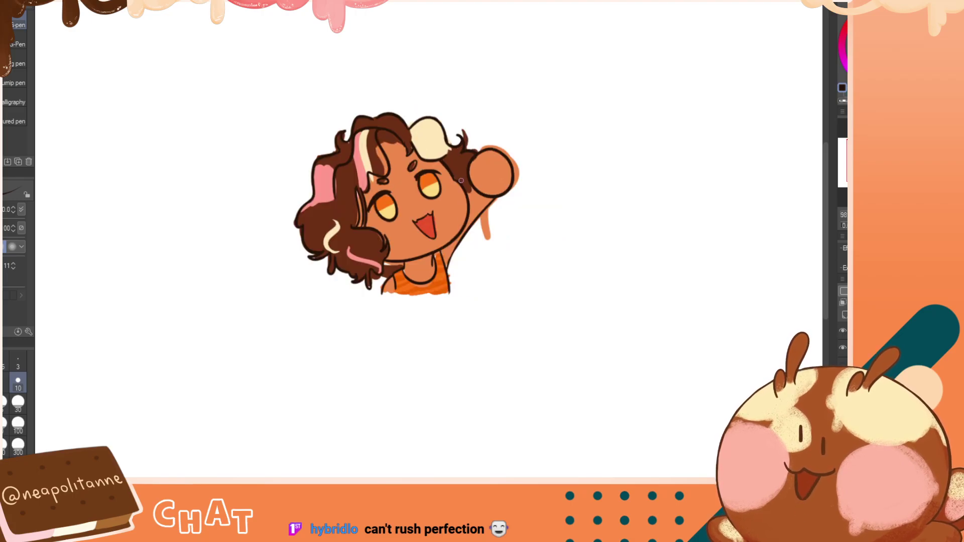
key(h)
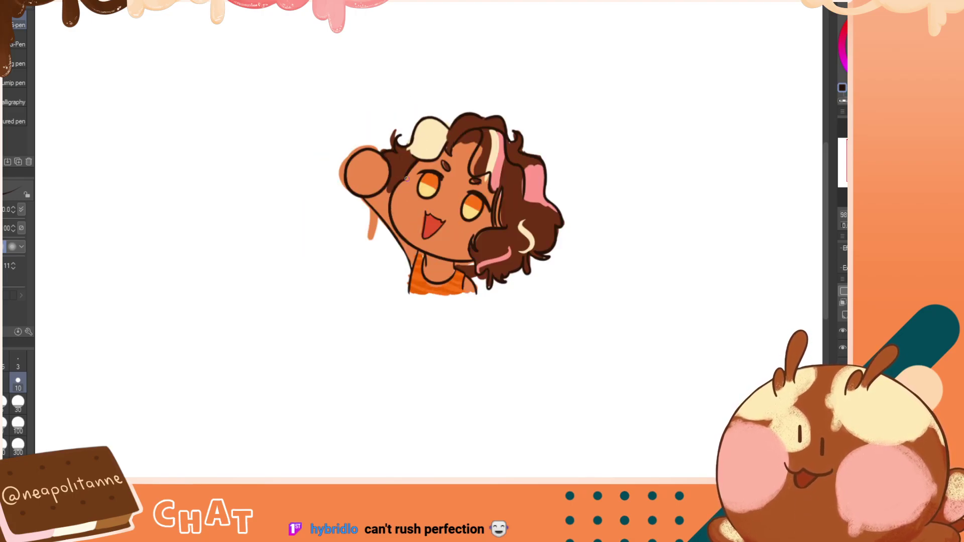
Try dark strokes from the temple down along the cheek outline, undo them, and compare mirrored and normal views
mouse_move(391, 222)
mouse_down()
mouse_move(390, 194)
mouse_move(391, 220)
mouse_up()
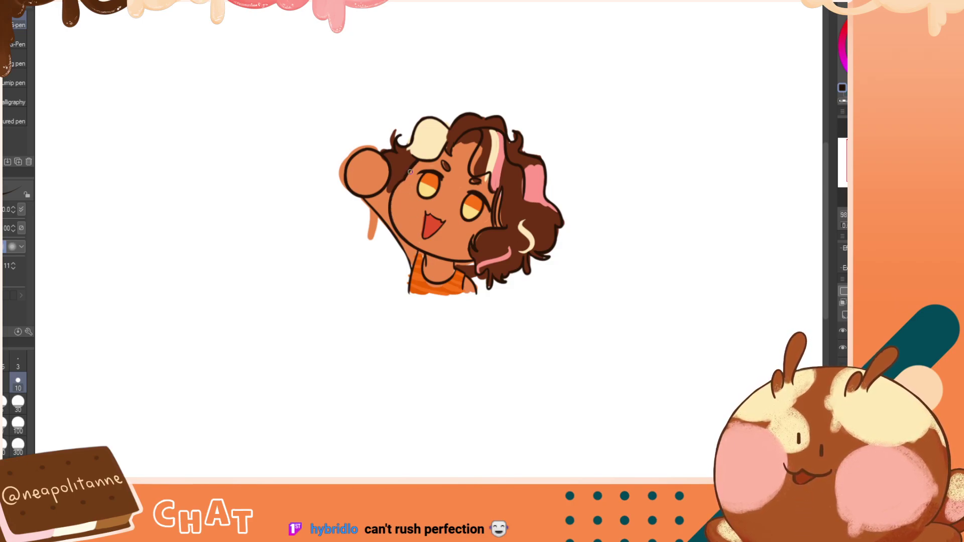
key(h)
key(h)
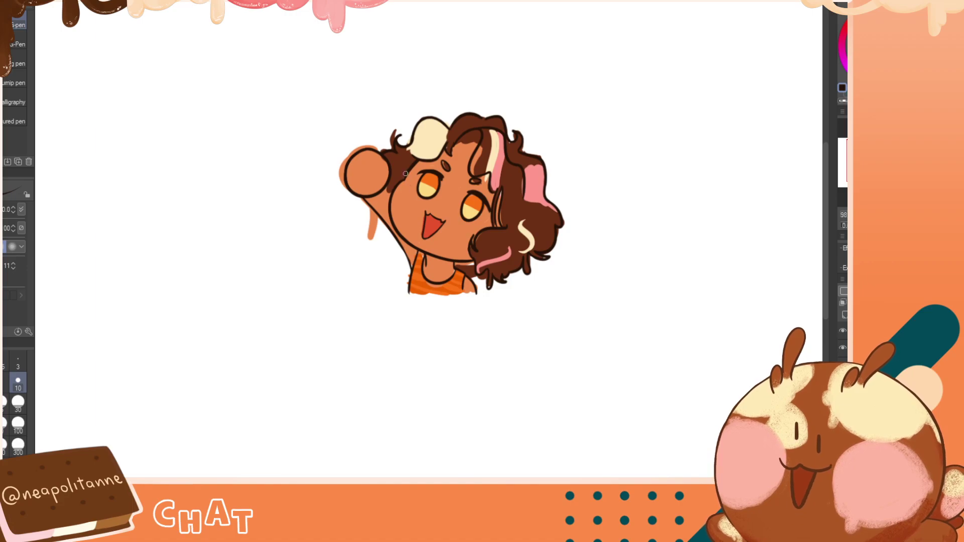
drag(403, 180, 396, 226)
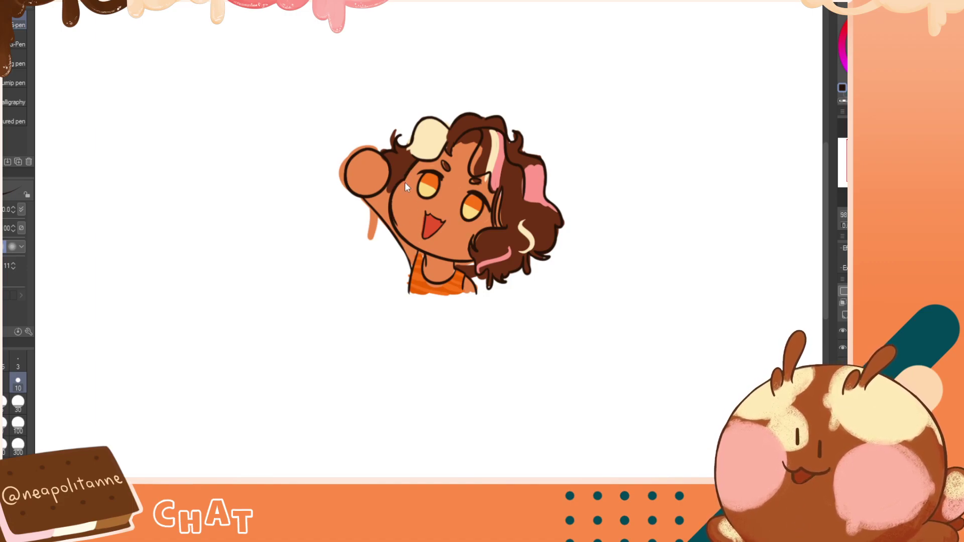
key(ctrl+z)
drag(406, 179, 403, 239)
key(ctrl+z)
drag(404, 181, 408, 237)
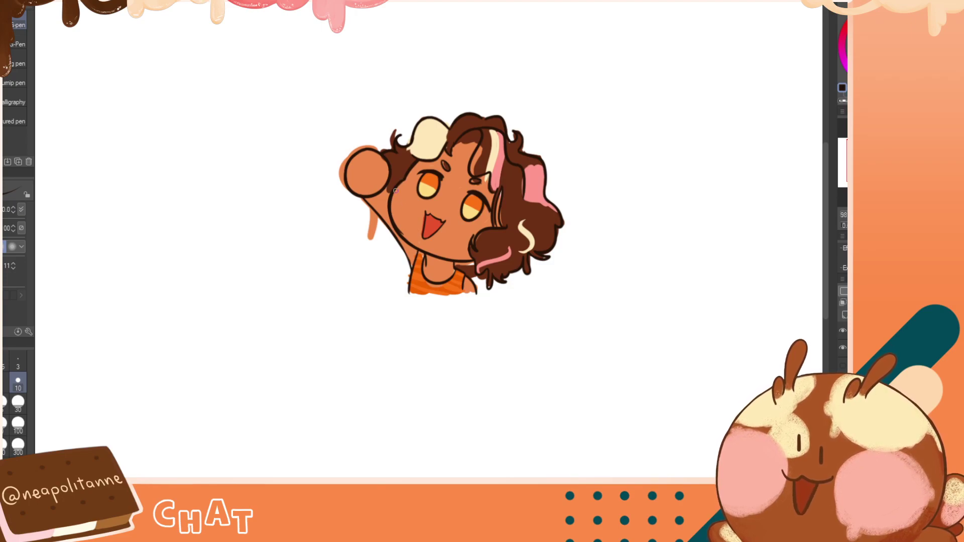
drag(401, 176, 394, 222)
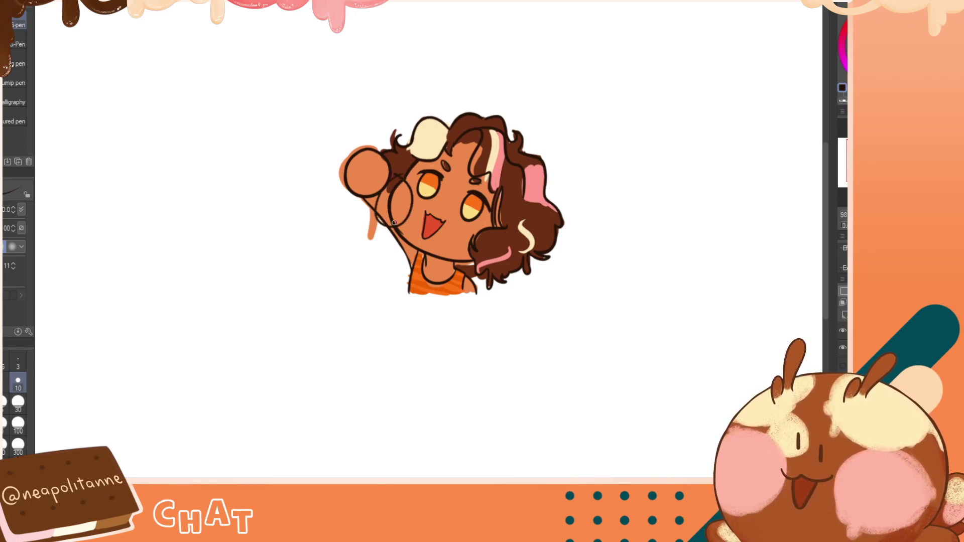
key(ctrl+z)
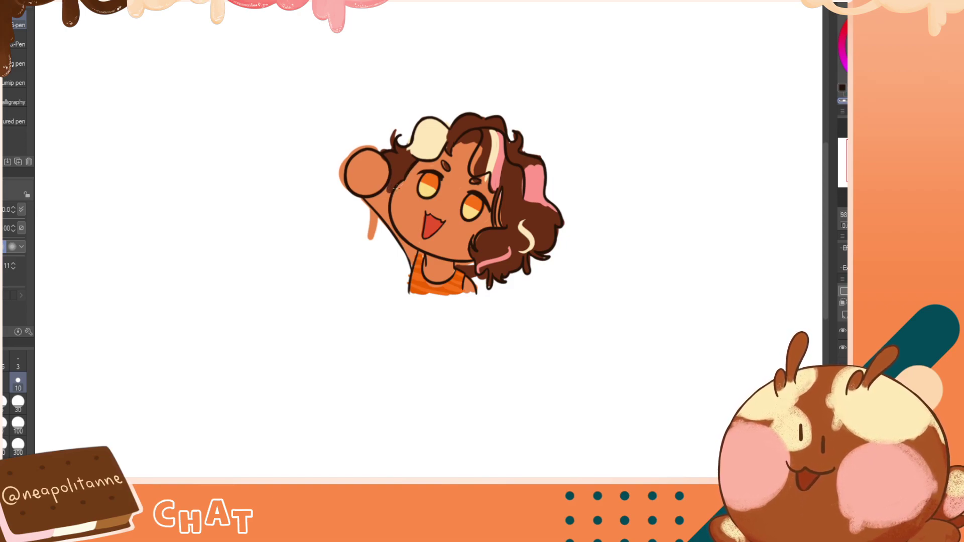
Toggle the line-art layer with the facial features and raised arm to check the drawing without it
click(843, 331)
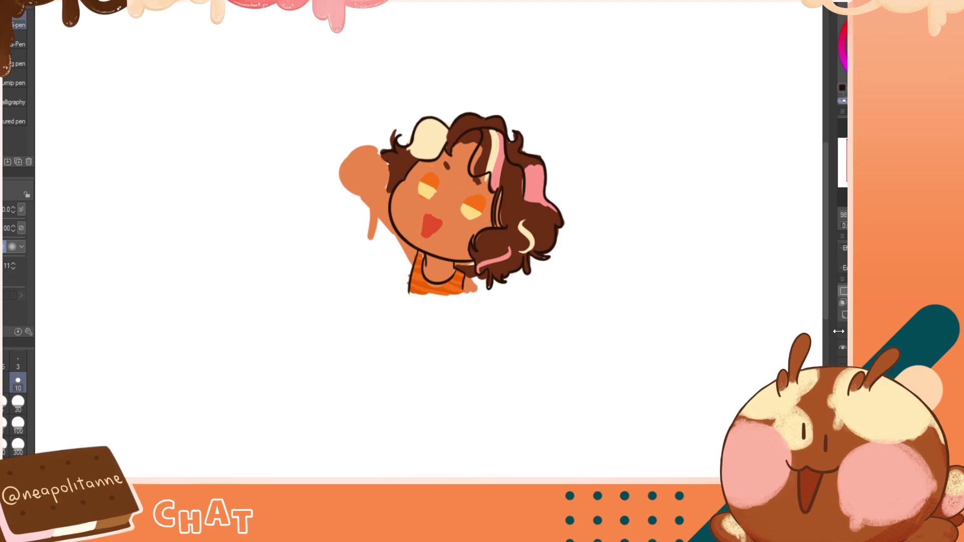
click(842, 331)
click(843, 334)
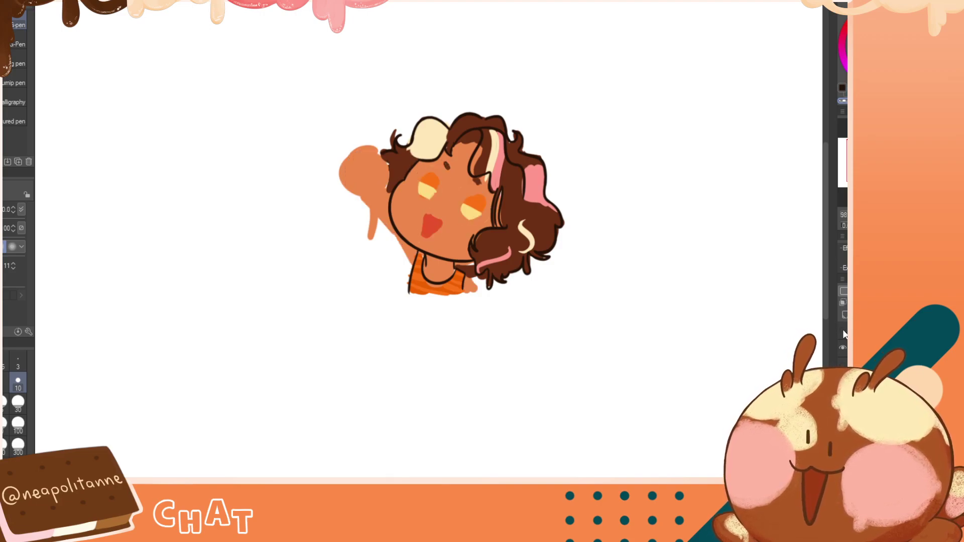
click(843, 331)
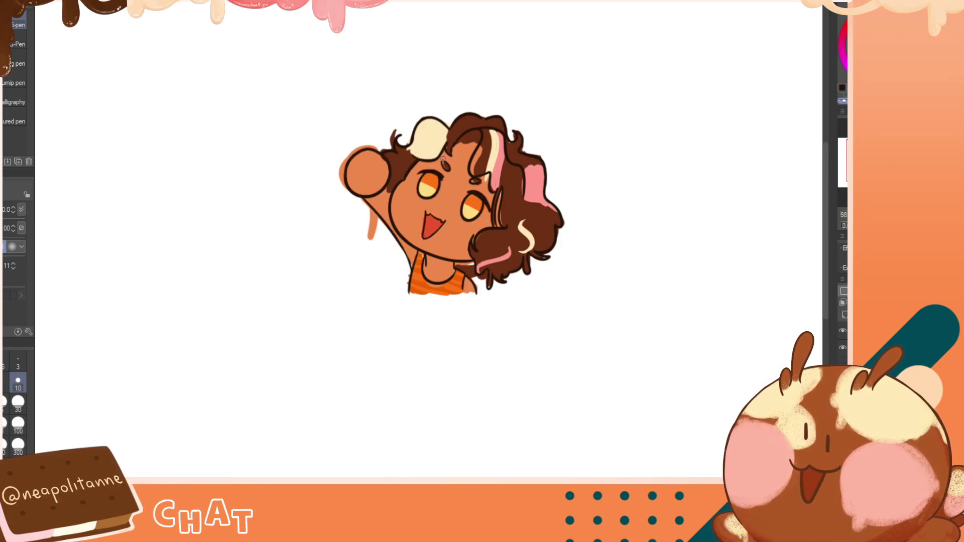
Retouch the eyebrow nearest the raised hand with the dark line colour and check it in mirrored view
key(c)
drag(442, 163, 448, 163)
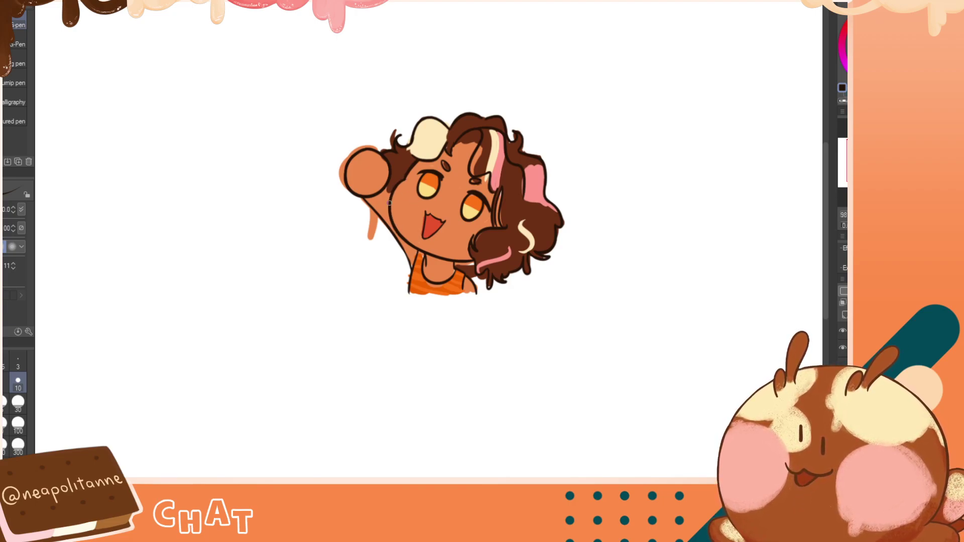
key(h)
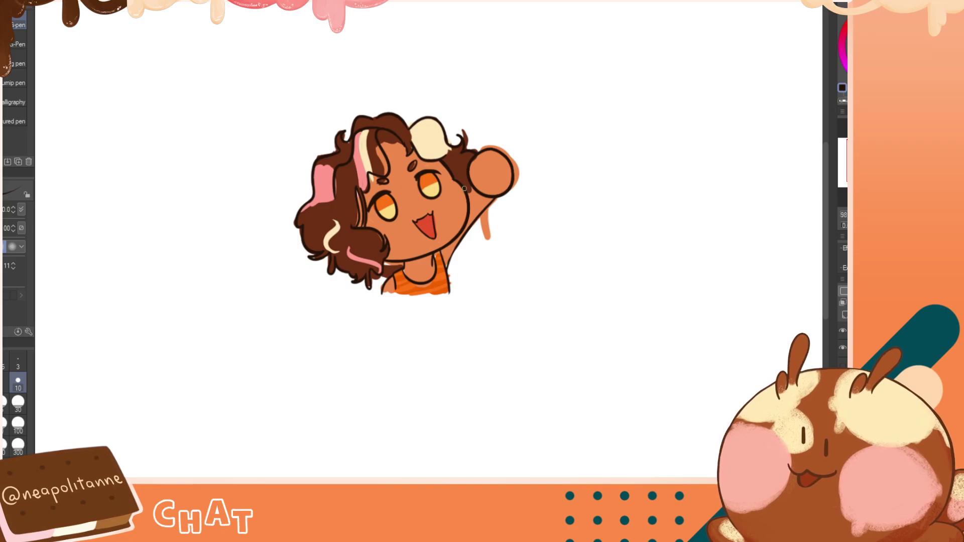
key(h)
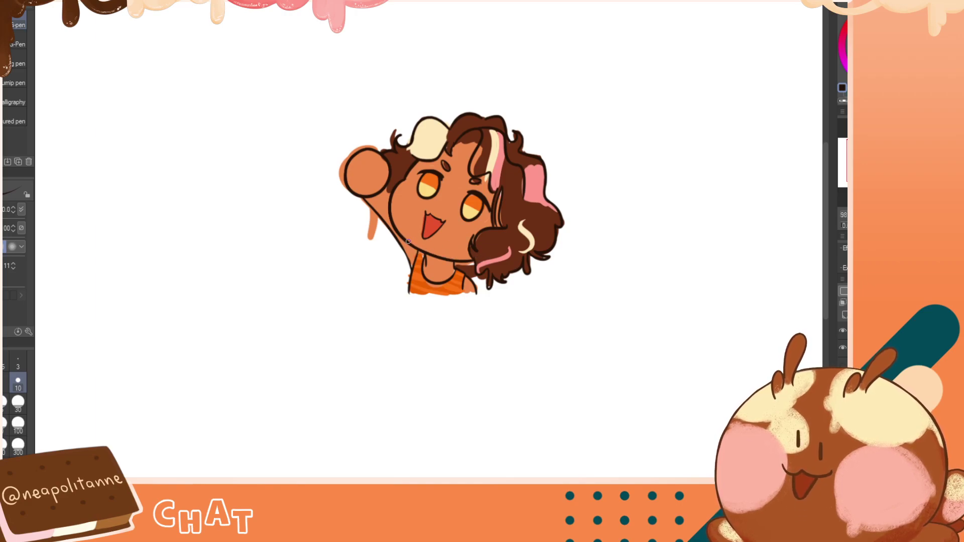
Undo the last stroke, retrace the dark chin line, and retouch the outline where the cheek meets the curls
key(ctrl+z)
drag(427, 255, 474, 261)
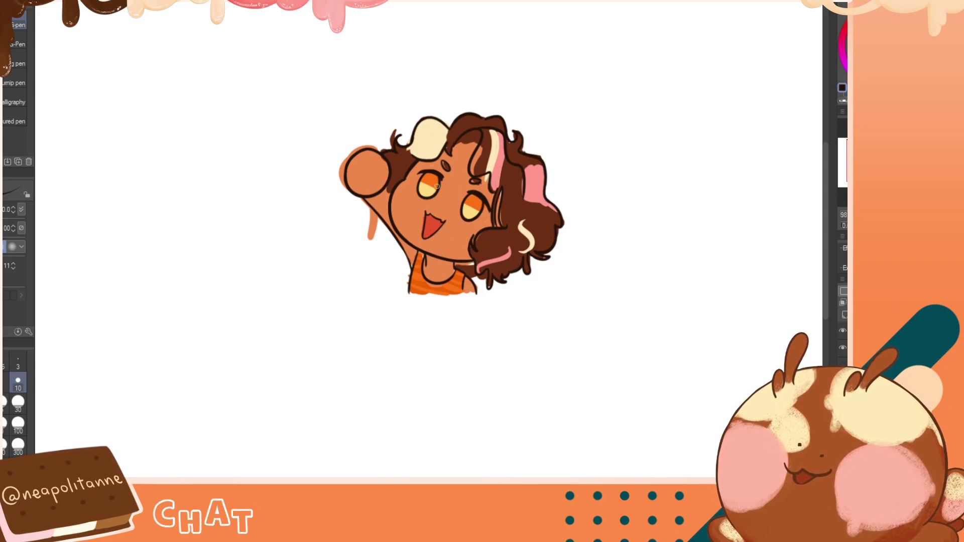
key(h)
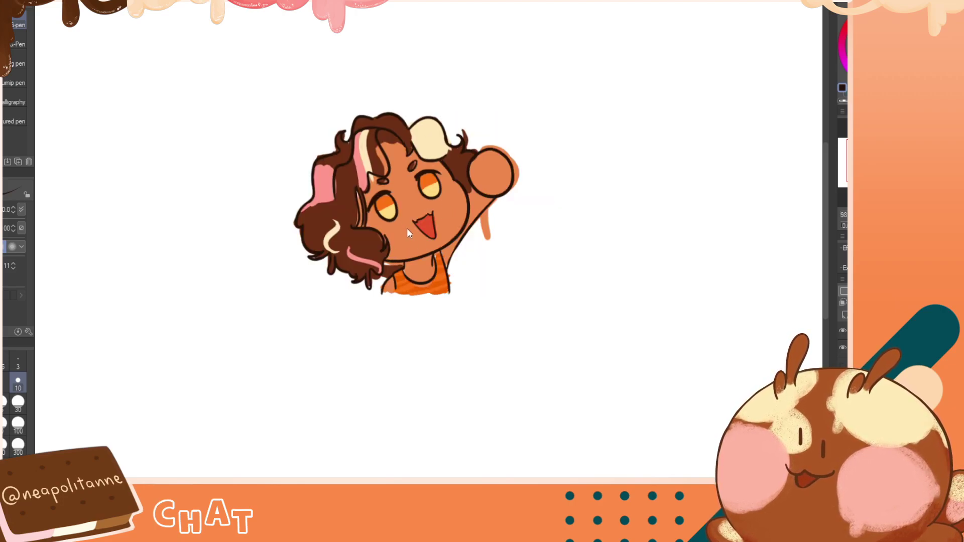
key(h)
drag(471, 238, 474, 256)
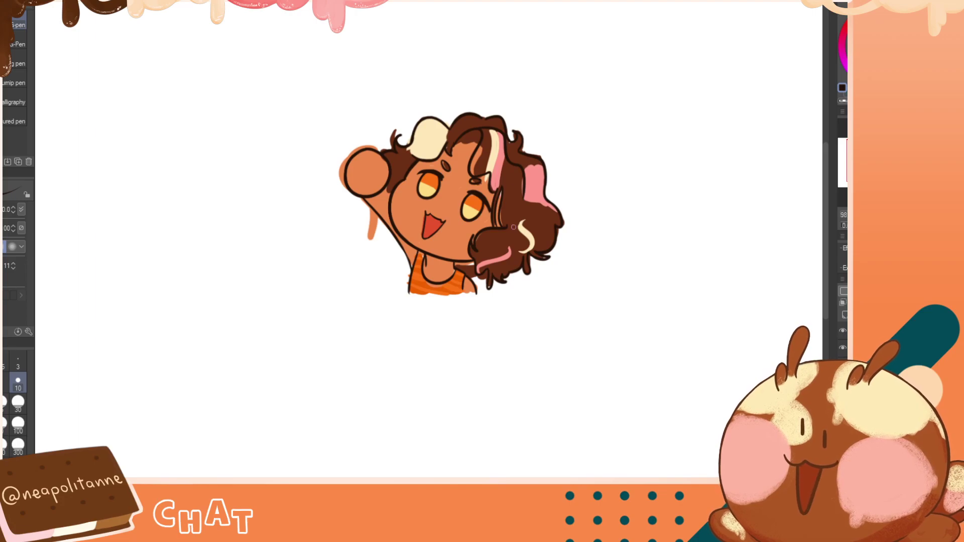
Sample the brown hair colour, touch up the edge of the curls beside the cheek, and check the mirrored view
alt+click(487, 233)
drag(484, 233, 479, 238)
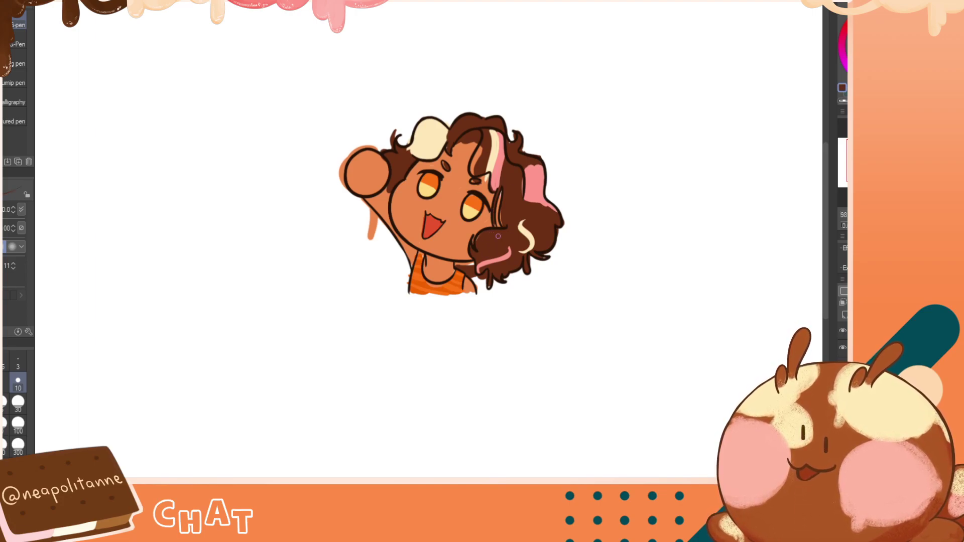
key(h)
key(h)
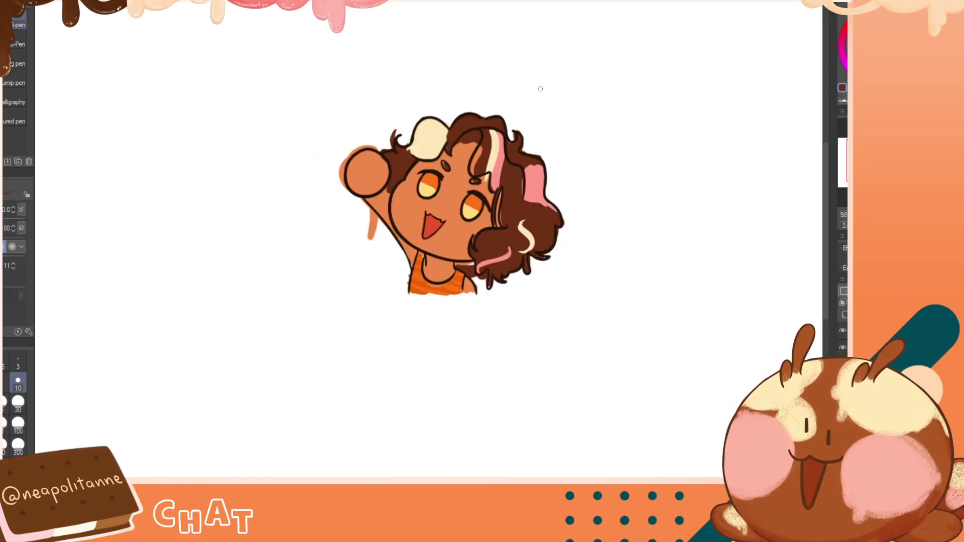
Hide the colours to leave only line art, briefly toggle the facial line layer, and sample the dark line colour
click(843, 365)
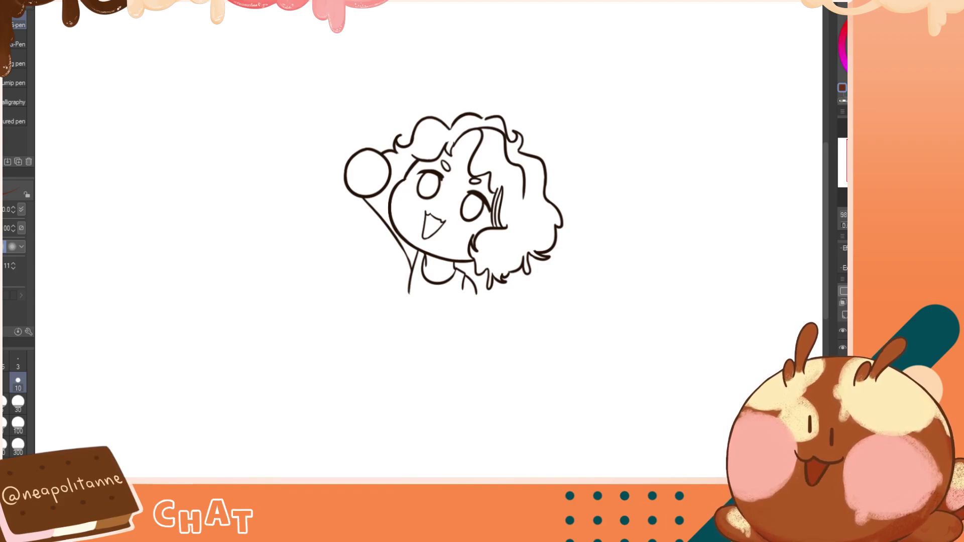
click(843, 331)
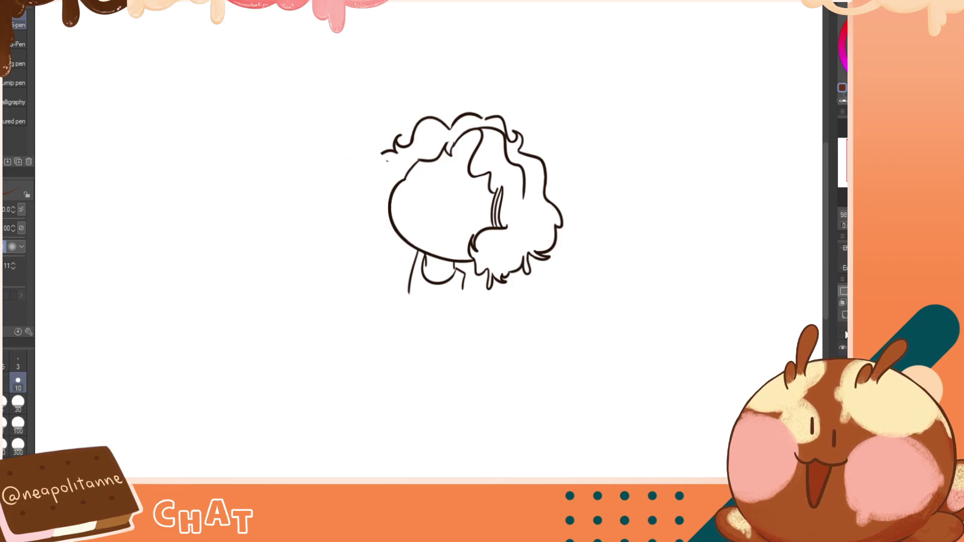
click(844, 333)
alt+click(389, 181)
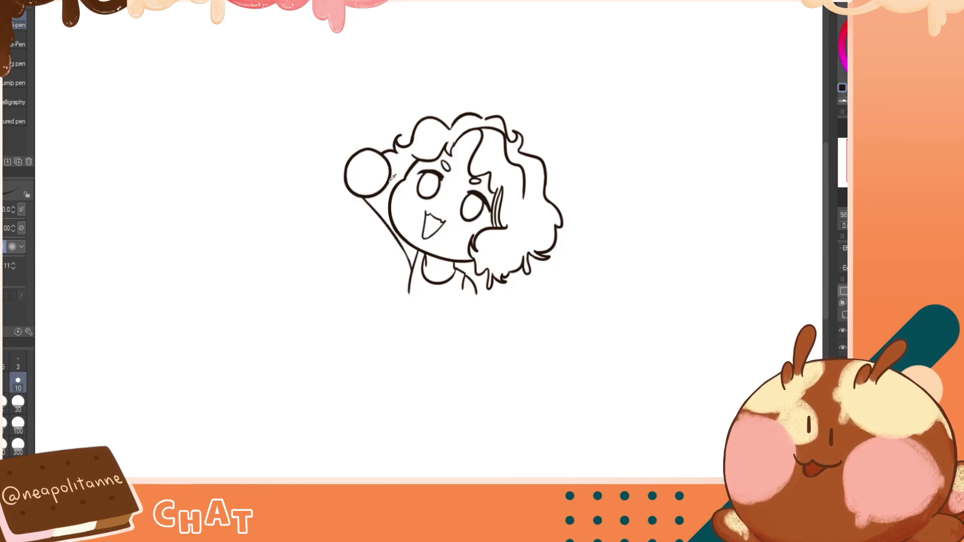
Hide the facial line-art layer and erase the stray specks below the hair strand near the raised hand
click(843, 332)
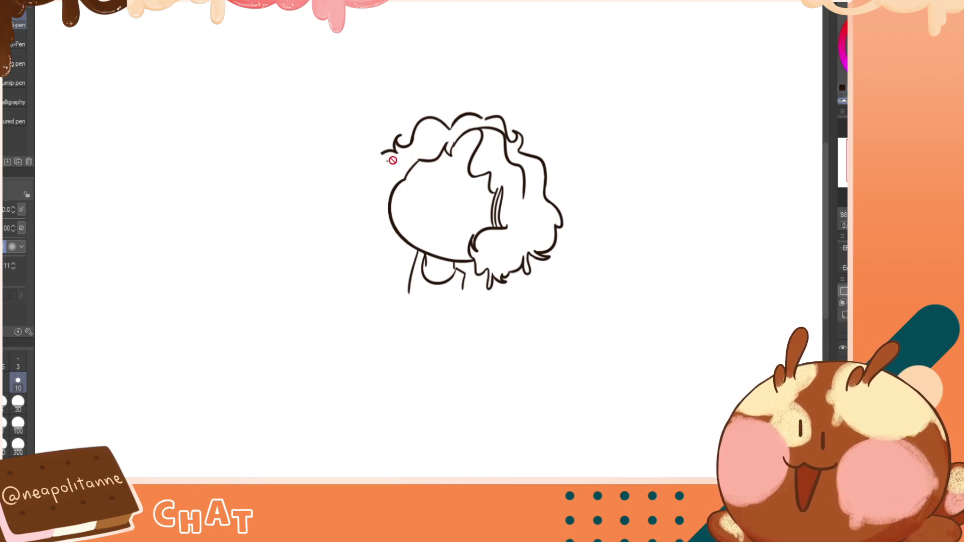
key(c)
drag(384, 160, 391, 163)
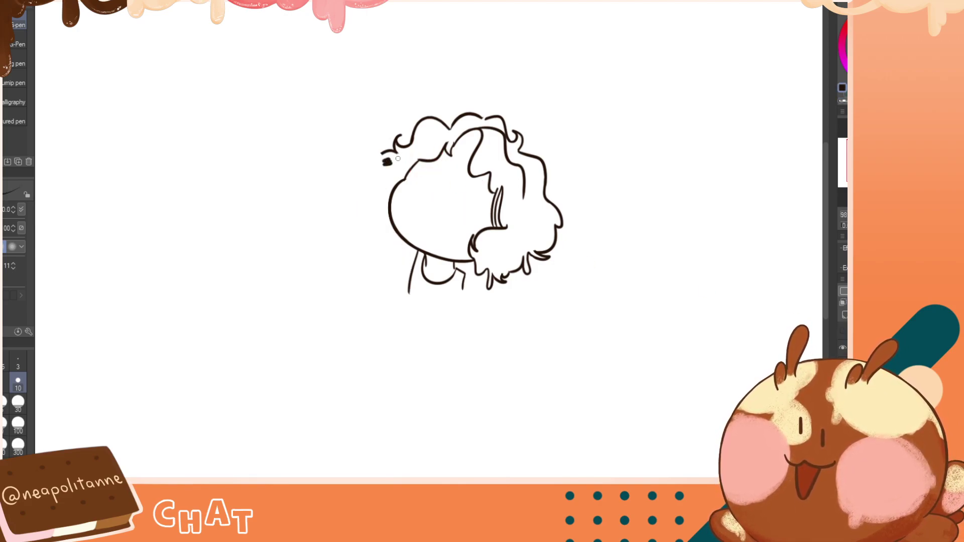
key(ctrl+z)
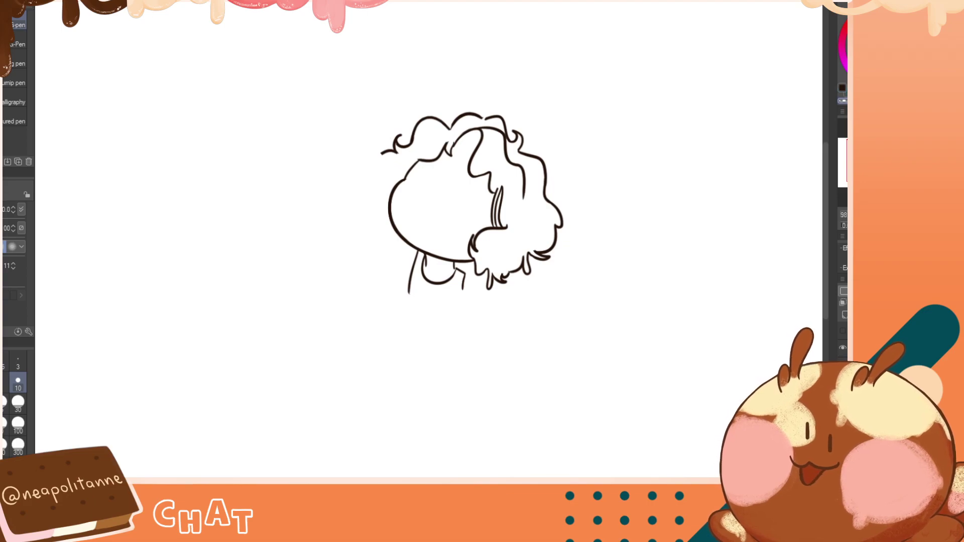
Show the facial line-art layer again and briefly hide the head and hair outline layer to compare them
click(844, 332)
click(843, 349)
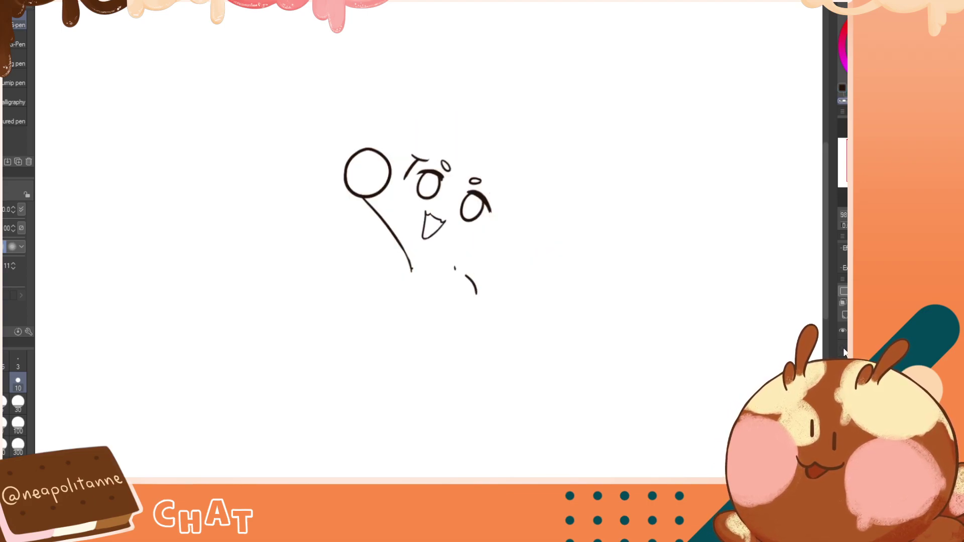
click(844, 349)
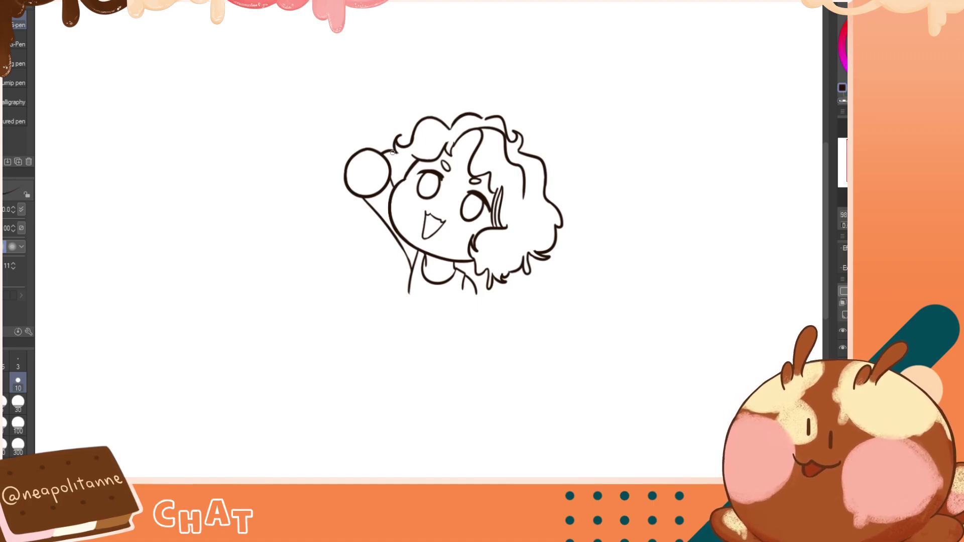
Try dark strokes between the raised hand and the cheek, undo them, and compare the line art in mirrored and normal views
key(h)
key(h)
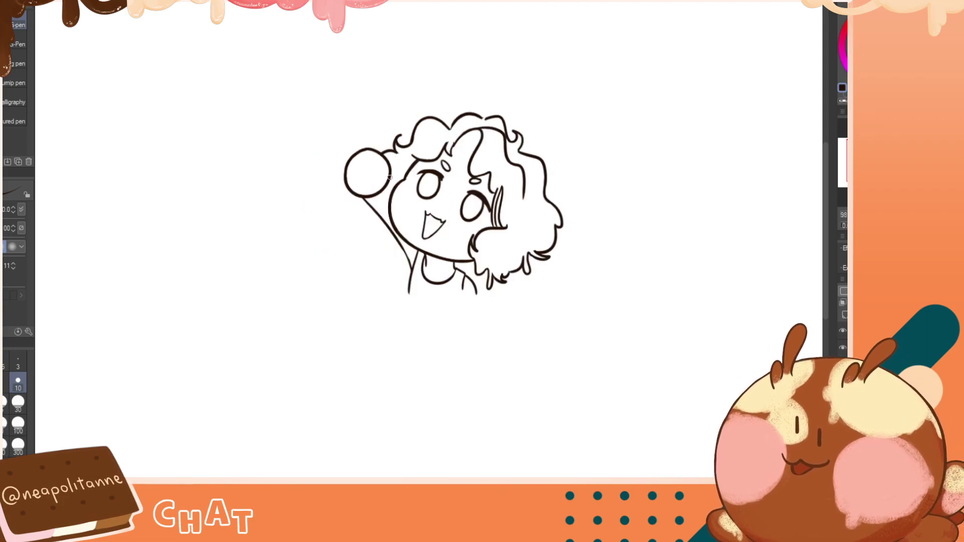
key(h)
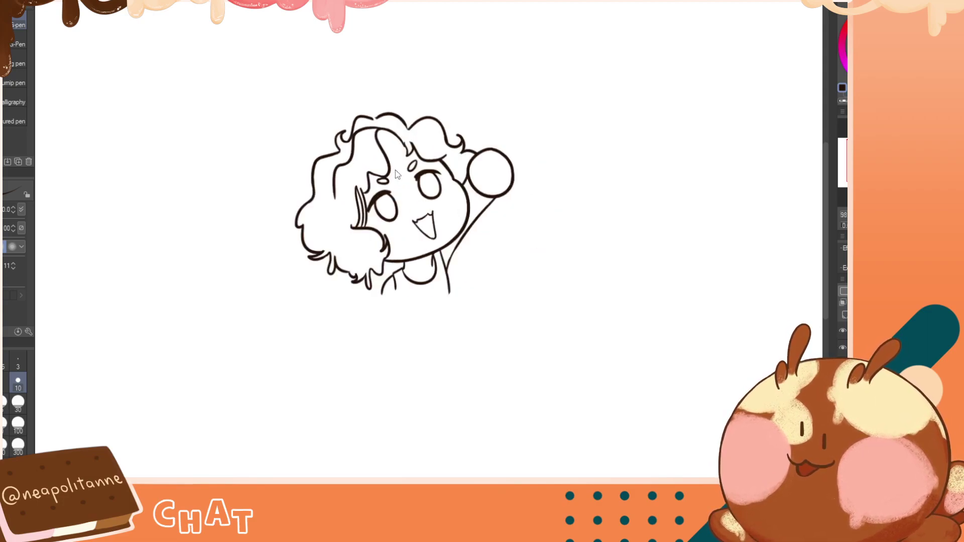
key(h)
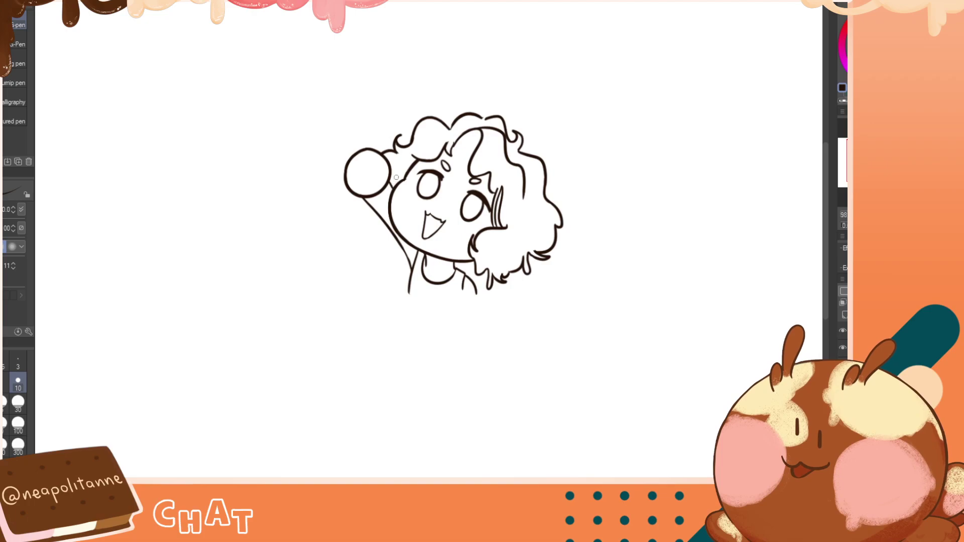
drag(390, 183, 415, 240)
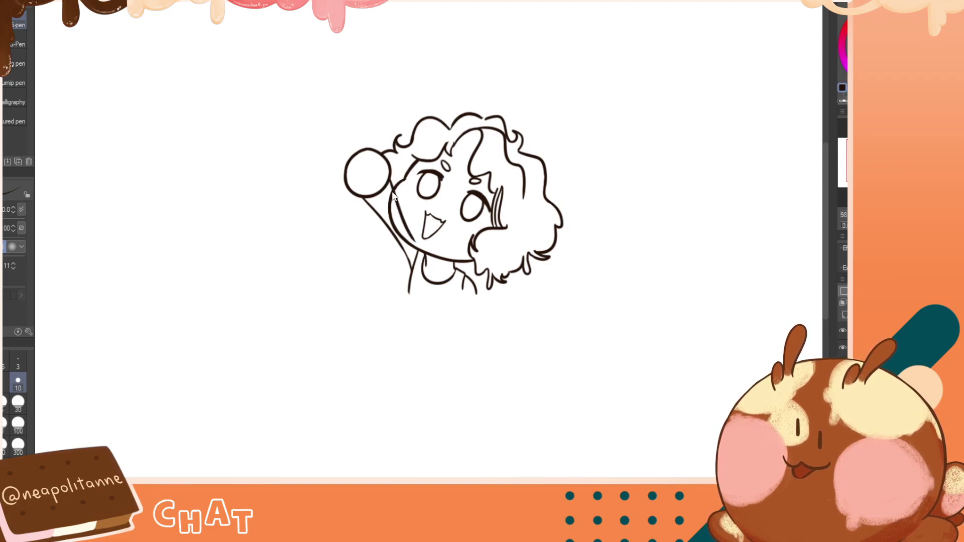
key(ctrl+z)
key(h)
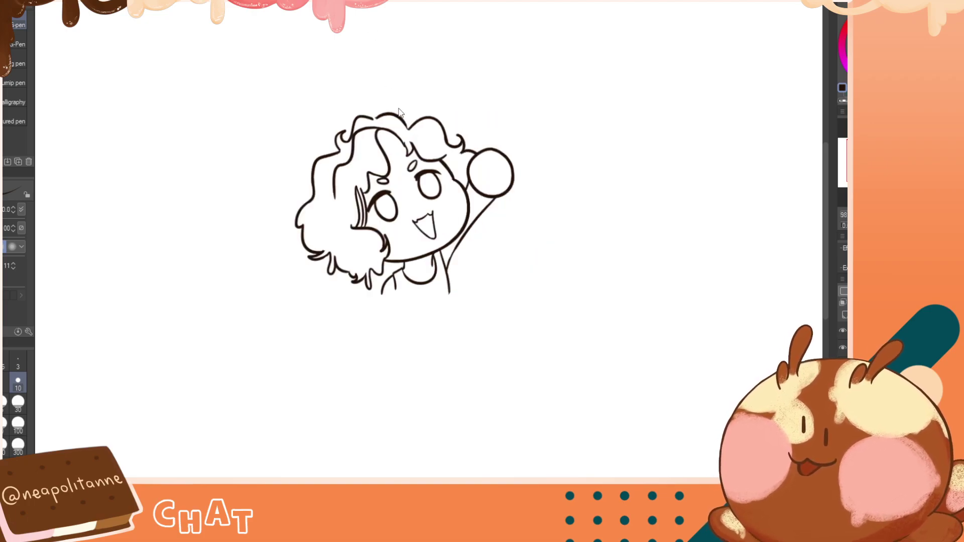
key(h)
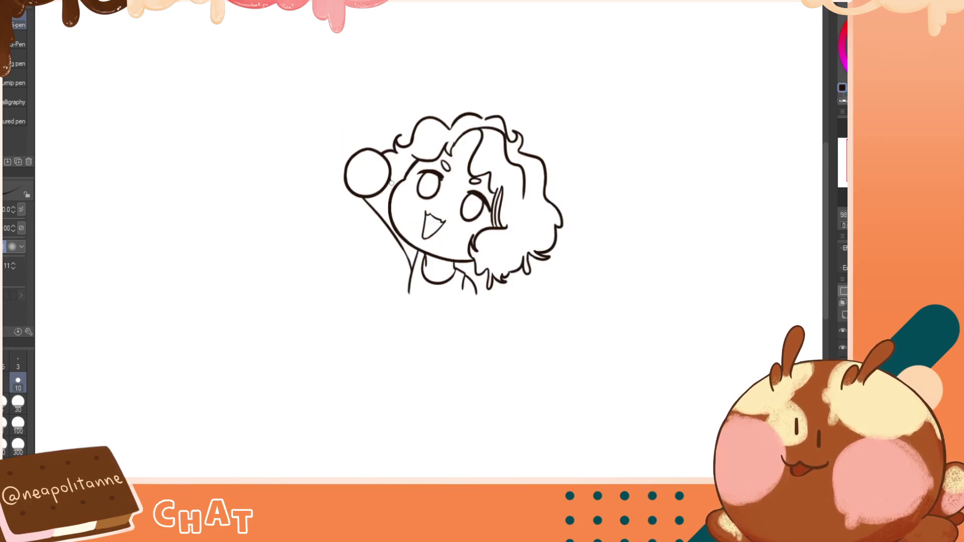
key(h)
key(h)
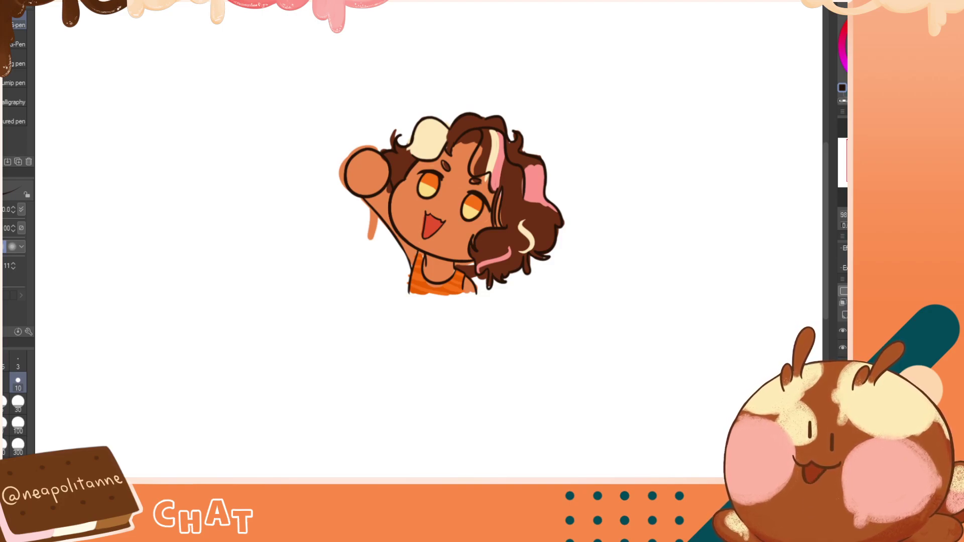
Touch up the brown forelock beside the cream and pink streaks and trim the pink streak's lower end with sampled hair brown
alt+click(518, 216)
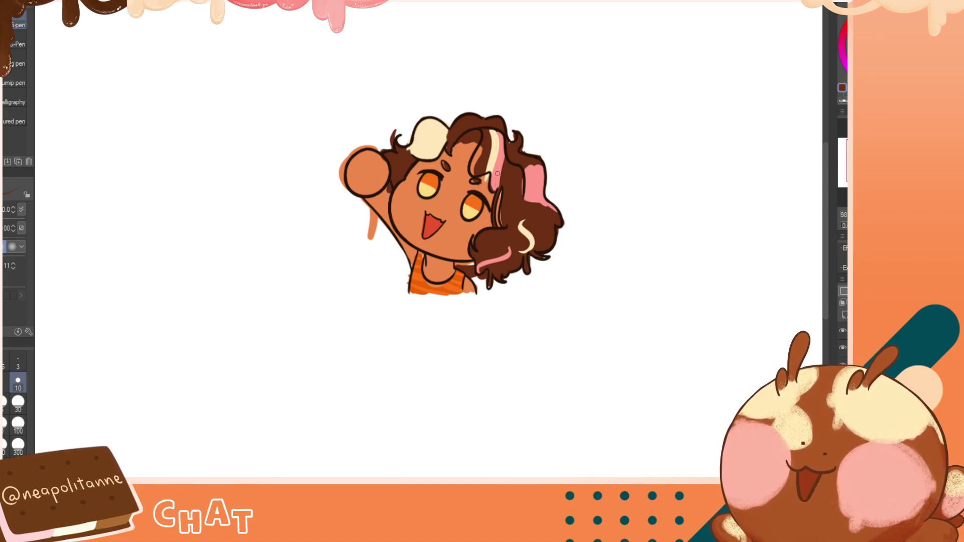
alt+click(489, 187)
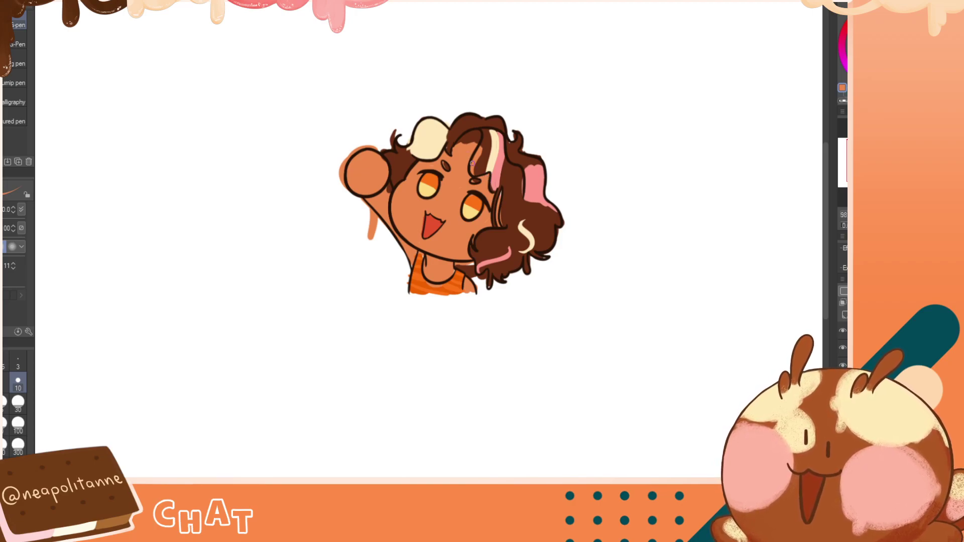
alt+click(486, 161)
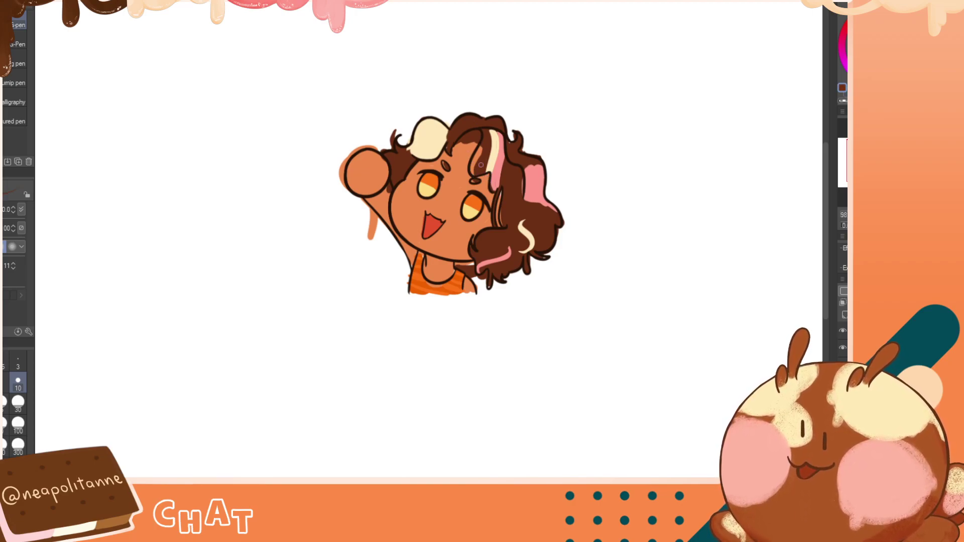
mouse_move(478, 167)
mouse_down()
mouse_move(478, 149)
mouse_move(478, 179)
mouse_up()
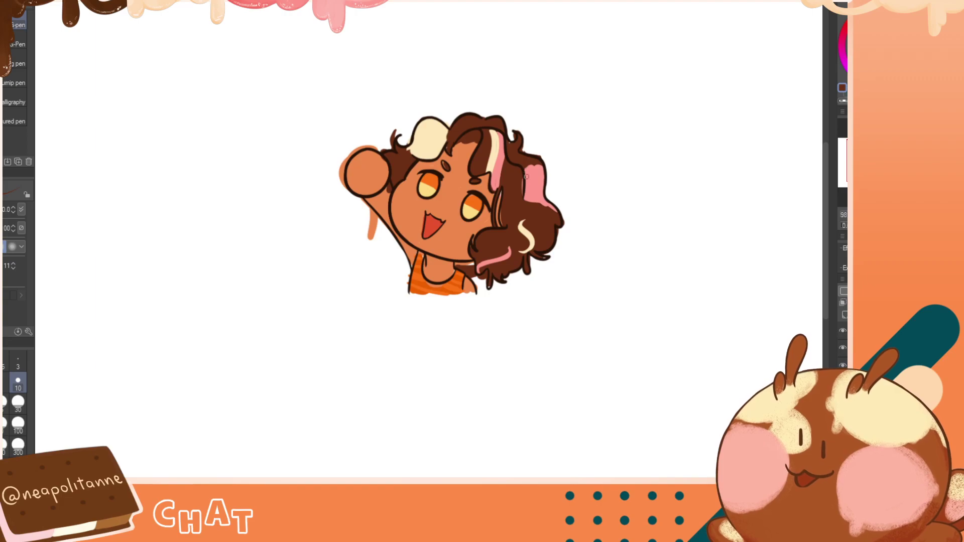
alt+click(503, 157)
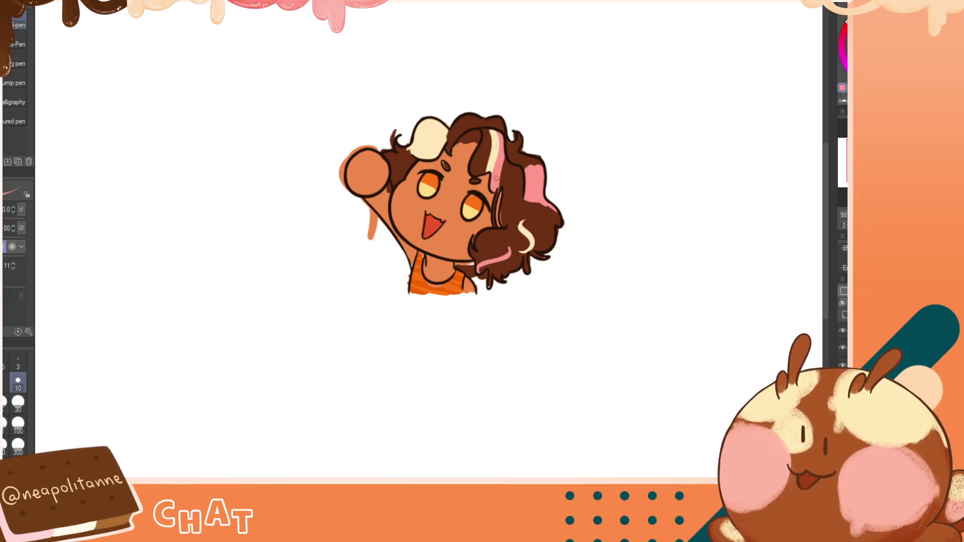
alt+click(508, 173)
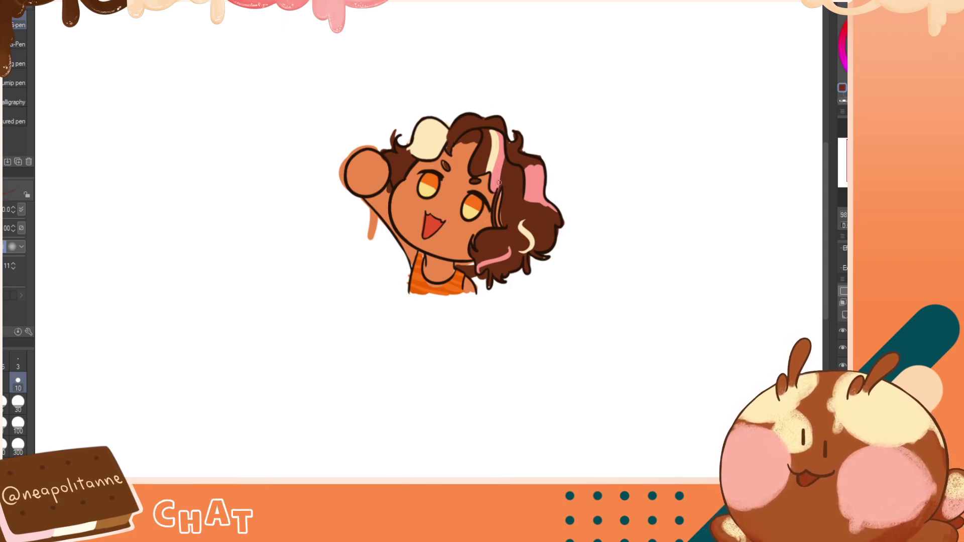
mouse_move(496, 195)
mouse_down()
mouse_move(513, 147)
mouse_move(497, 181)
mouse_up()
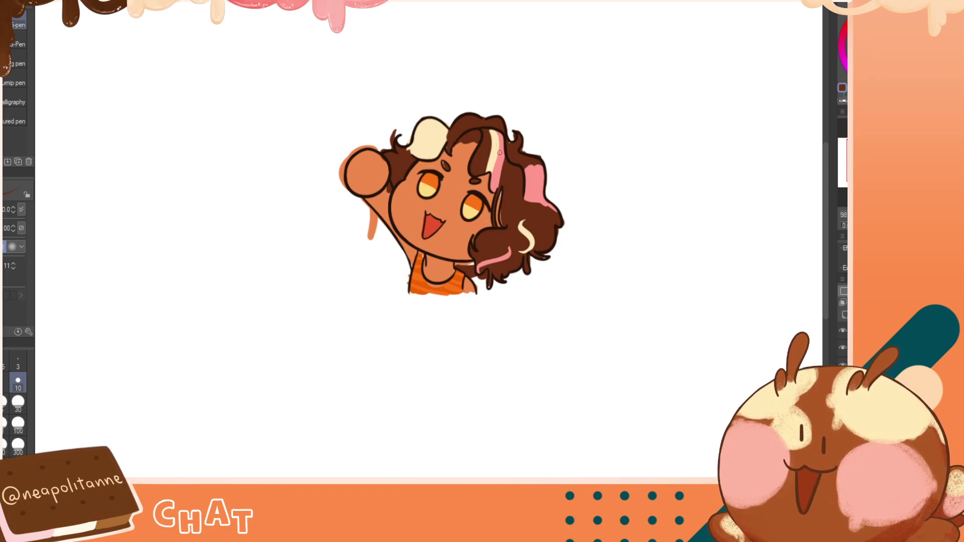
Repaint the cream streak in the front forelock with sampled cream and check it in mirrored and normal views
alt+click(496, 145)
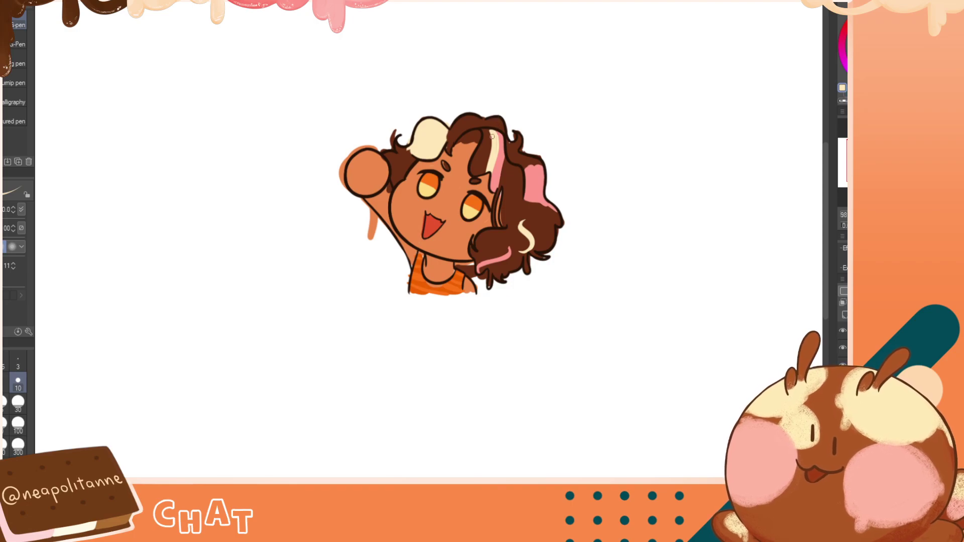
drag(488, 171, 494, 130)
key(ctrl+z)
mouse_move(489, 165)
mouse_down()
mouse_move(488, 174)
mouse_move(491, 134)
mouse_up()
key(ctrl+z)
drag(487, 171, 492, 132)
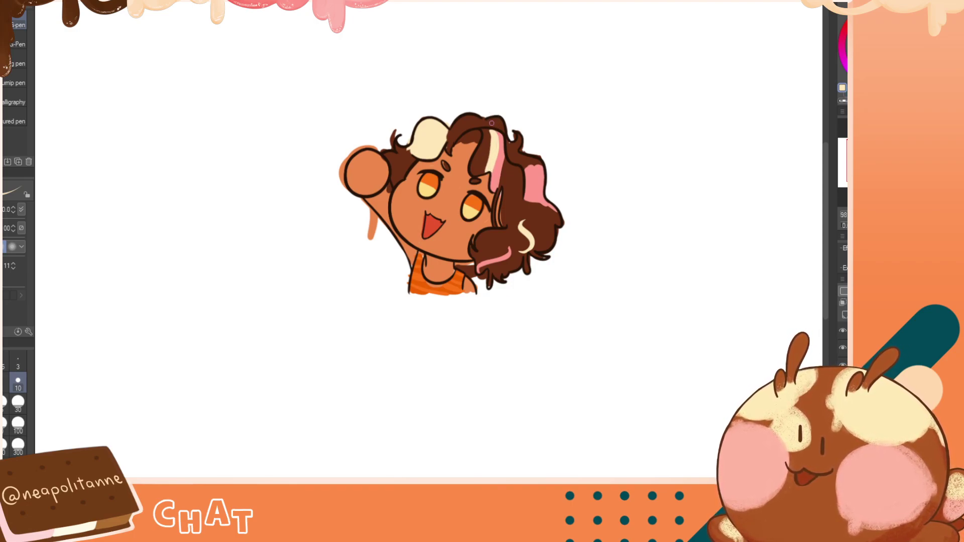
drag(486, 173, 494, 115)
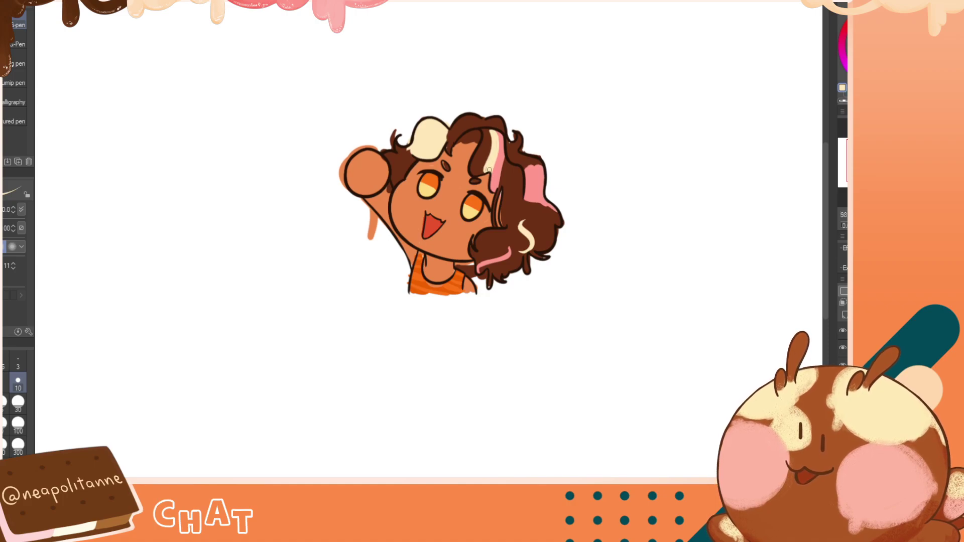
key(h)
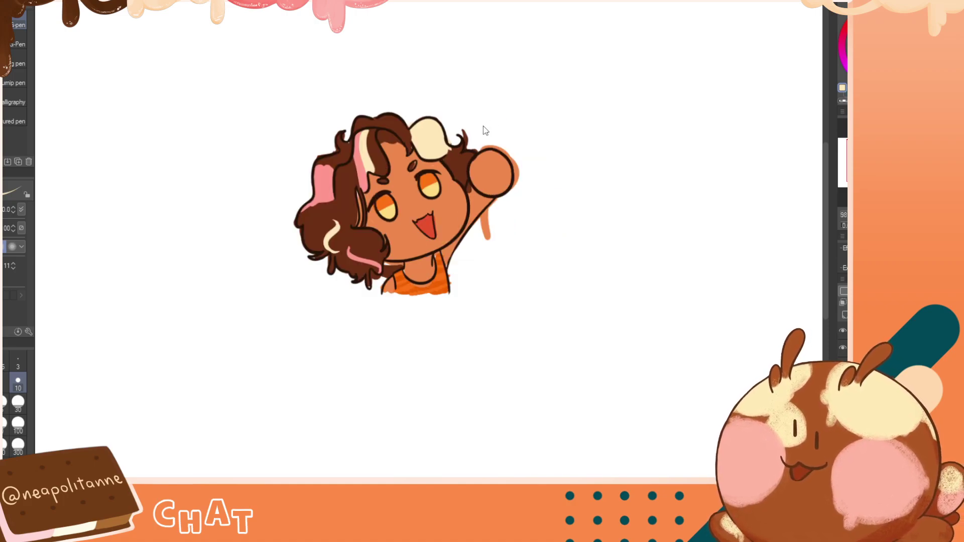
key(h)
key(h)
key(h)
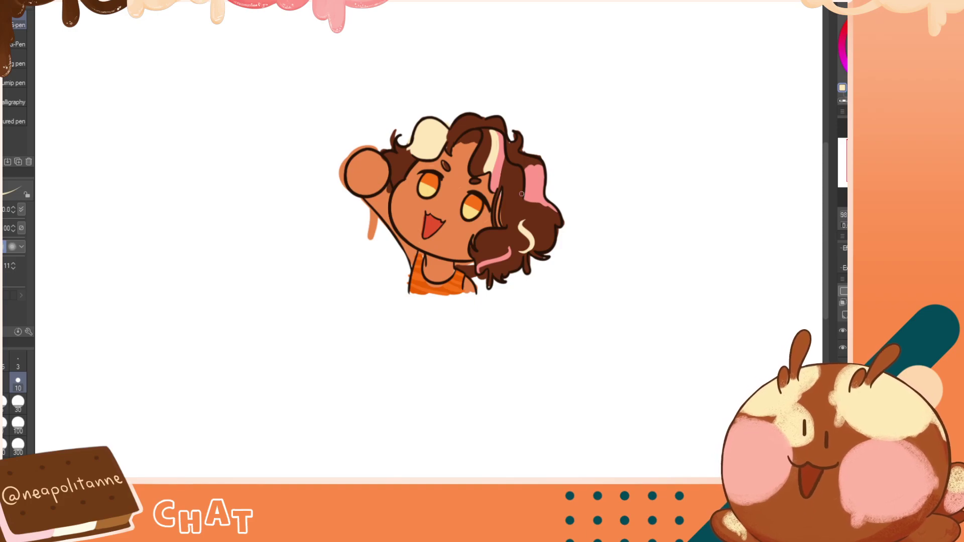
Try brown strands curving across the lower part of the cream hair patch near the raised hand, undoing the attempts
alt+click(398, 152)
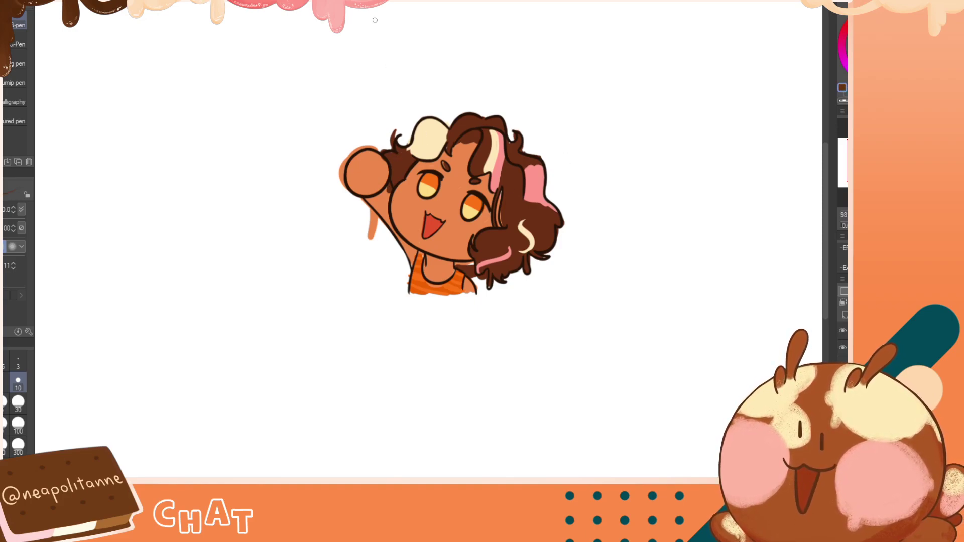
mouse_move(407, 151)
mouse_down()
mouse_move(426, 135)
mouse_move(418, 157)
mouse_move(431, 139)
mouse_move(403, 153)
mouse_up()
key(ctrl+z)
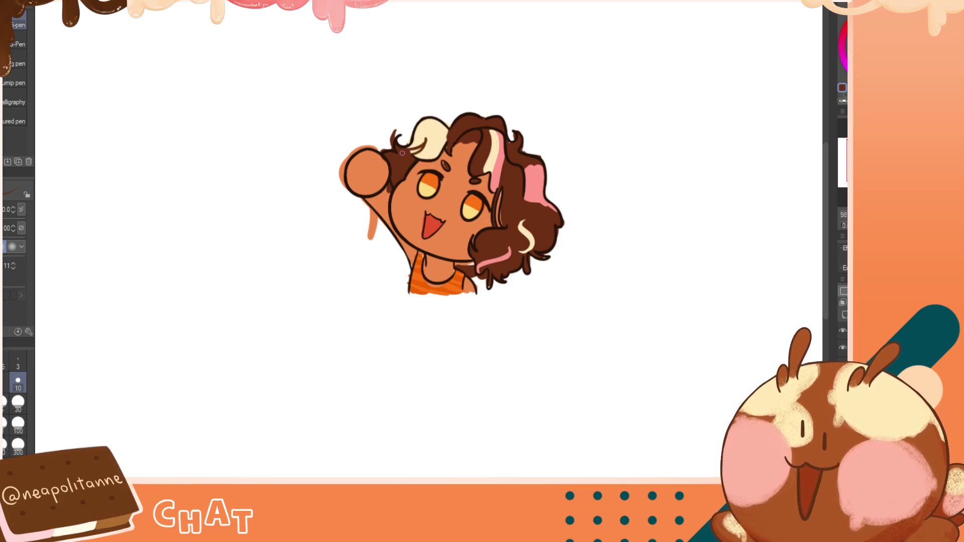
key(h)
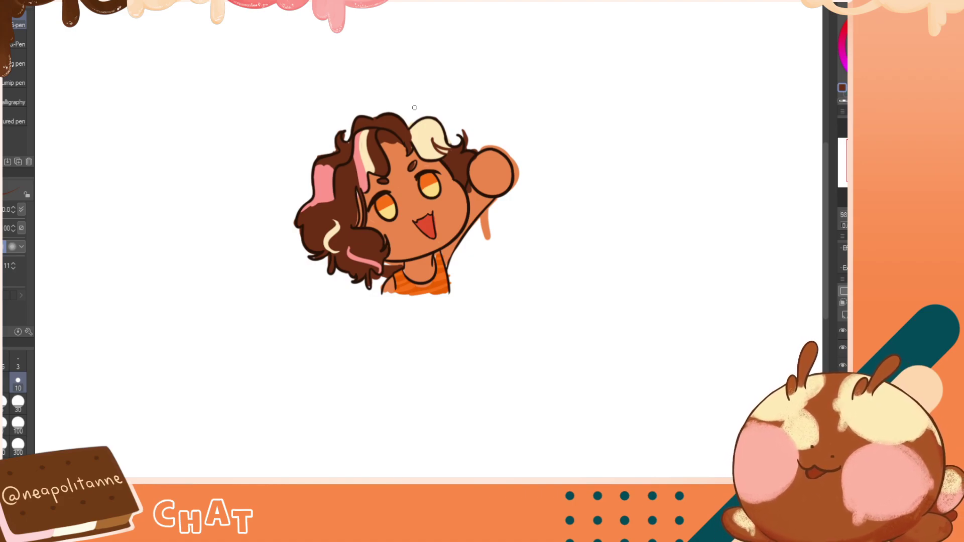
key(h)
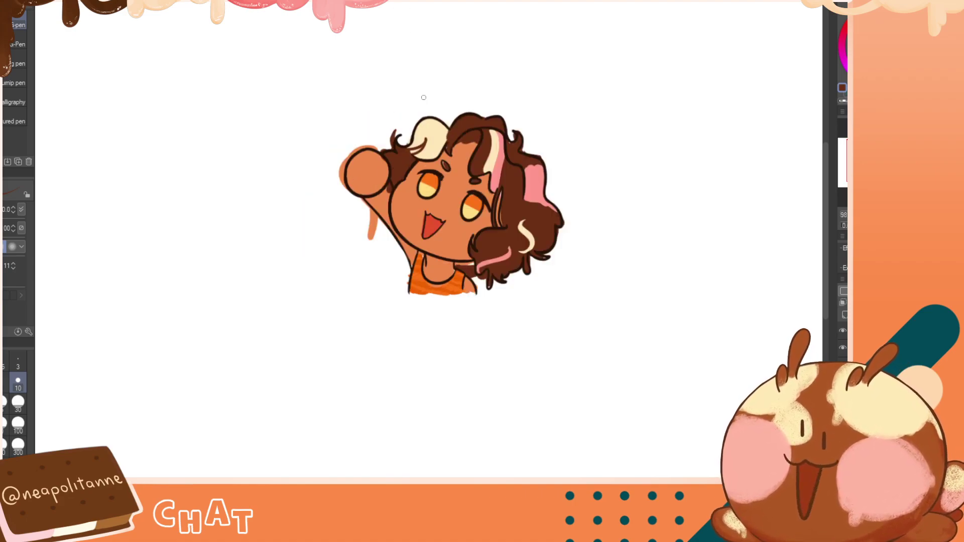
drag(405, 151, 427, 143)
key(ctrl+z)
mouse_move(424, 147)
mouse_down()
mouse_move(413, 152)
mouse_move(445, 150)
mouse_move(412, 152)
mouse_move(425, 146)
mouse_up()
key(h)
key(h)
key(ctrl+z)
key(ctrl+z)
key(ctrl+z)
drag(423, 147, 411, 153)
key(ctrl+z)
key(ctrl+z)
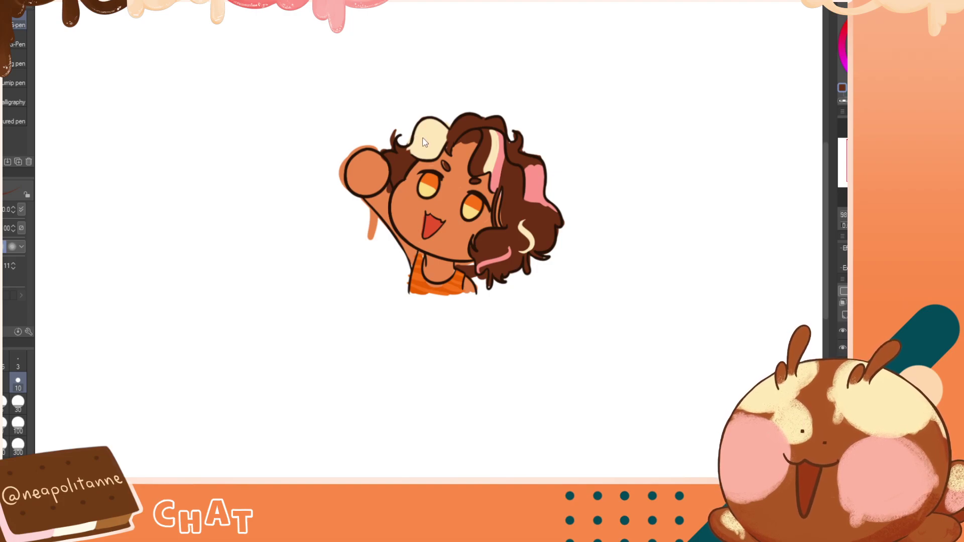
drag(424, 151, 406, 149)
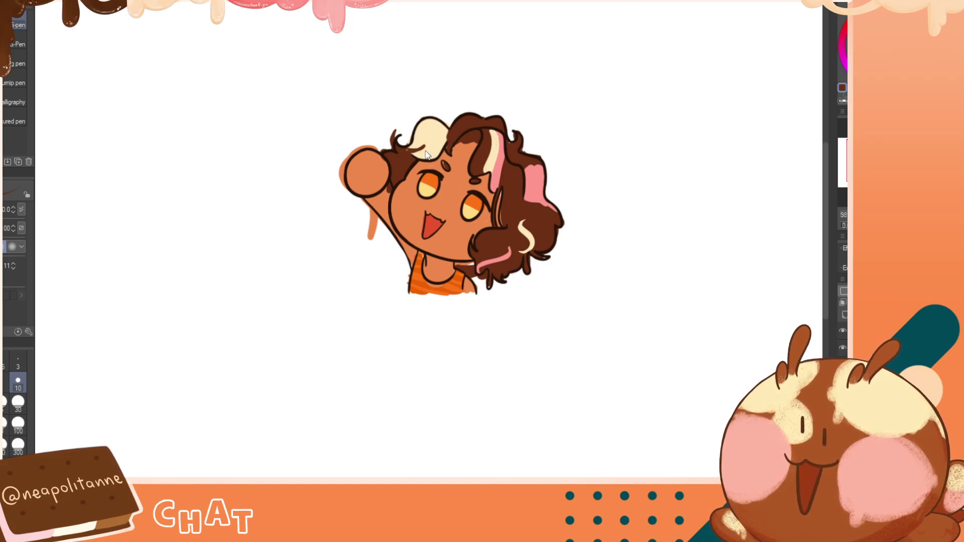
Extend the cream hair patch with small curved wisps over the brown hair beside the raised hand
key(x)
key(h)
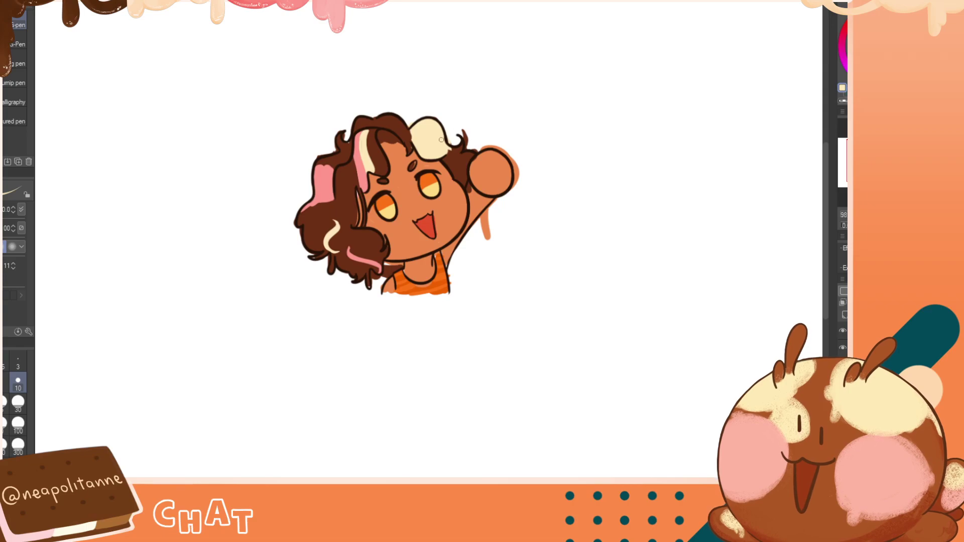
mouse_move(443, 133)
mouse_down()
mouse_move(447, 149)
mouse_move(461, 148)
mouse_move(452, 151)
mouse_up()
key(ctrl+z)
key(h)
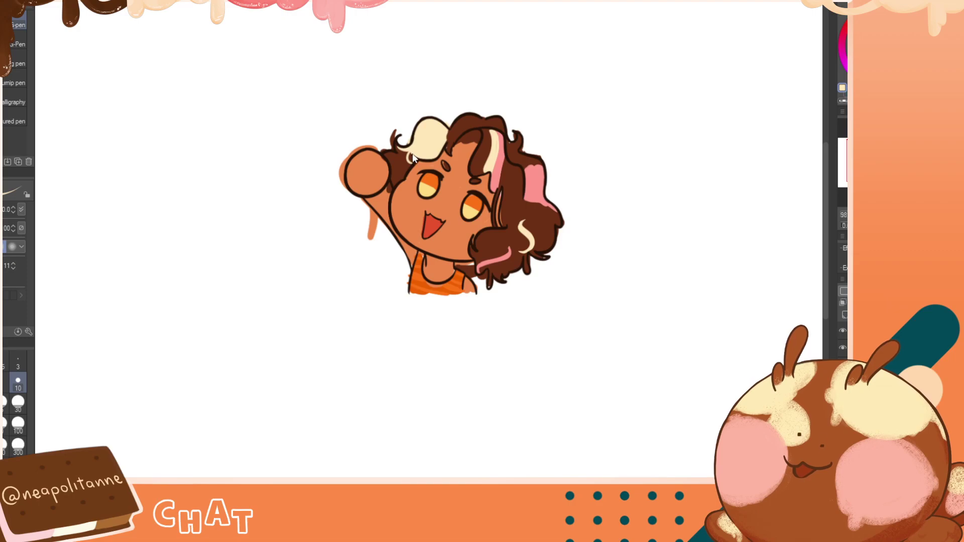
key(Right)
key(Left)
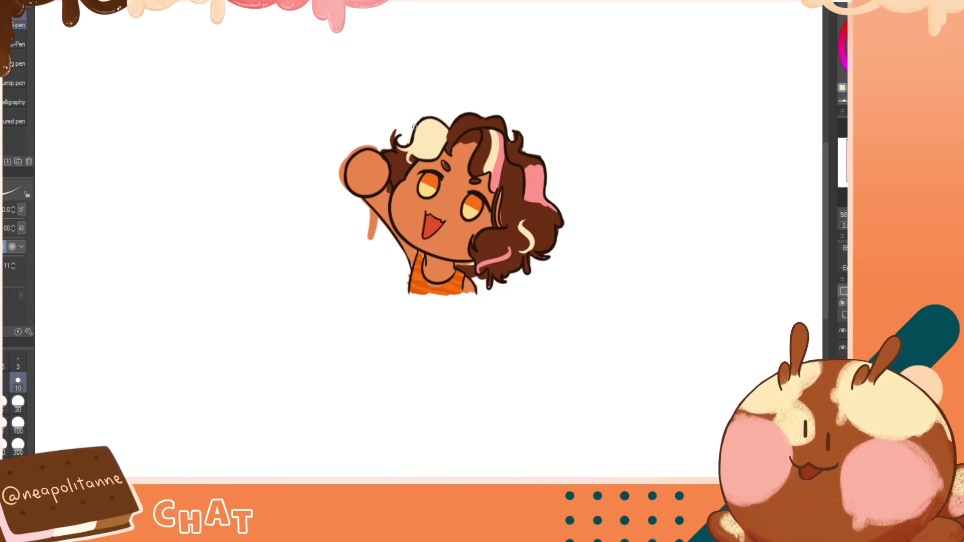
Draw dark strand lines in the inner fringe above the forehead, refine them with transparent colour, and check them mirrored
alt+click(465, 149)
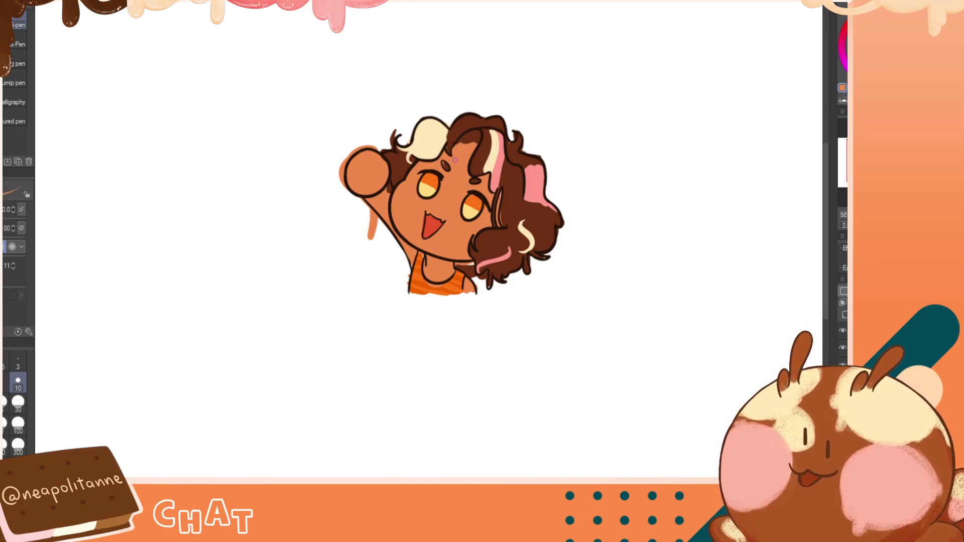
alt+click(468, 125)
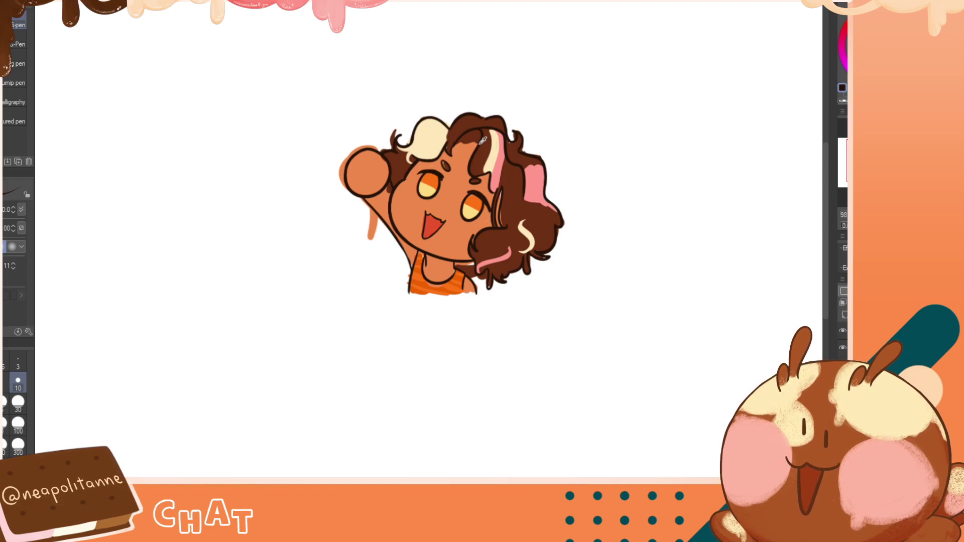
drag(458, 144, 487, 133)
key(ctrl+z)
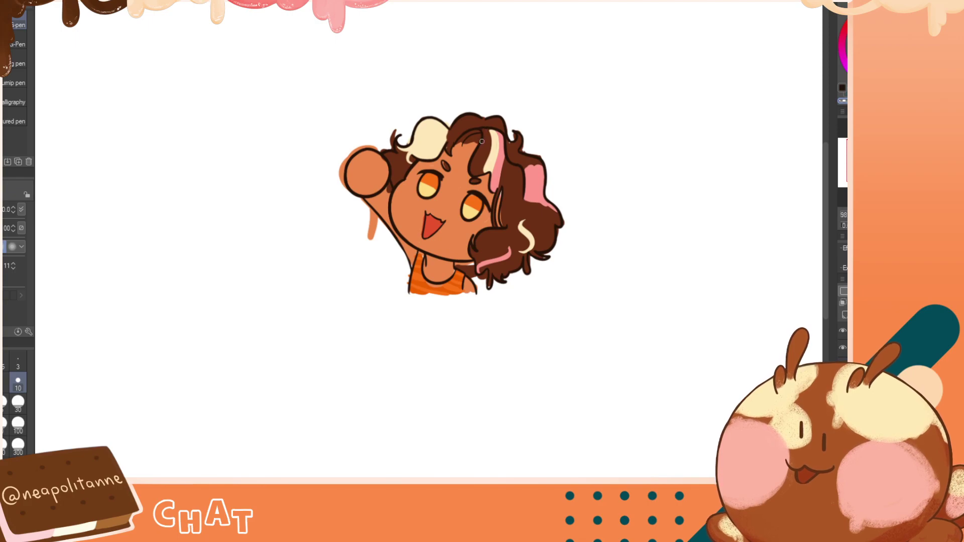
key(c)
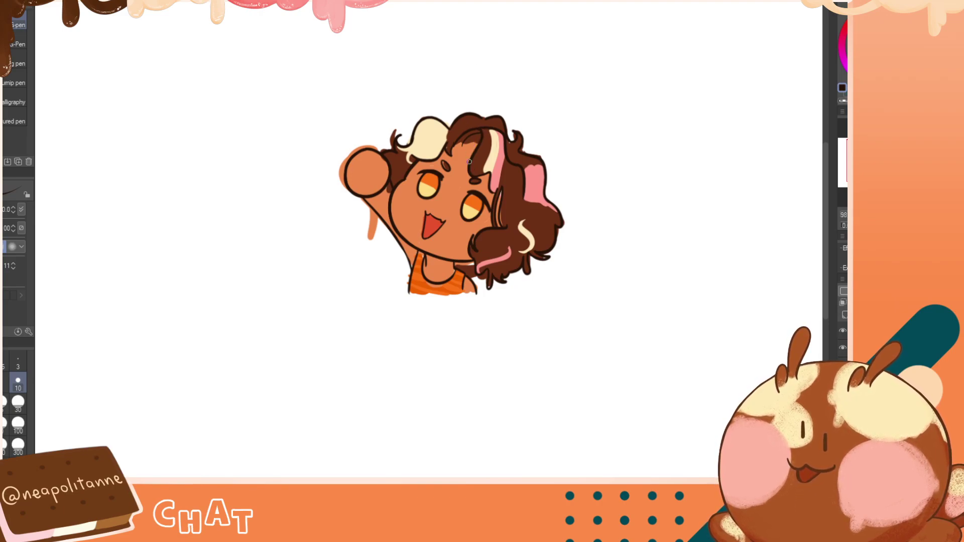
key(h)
key(h)
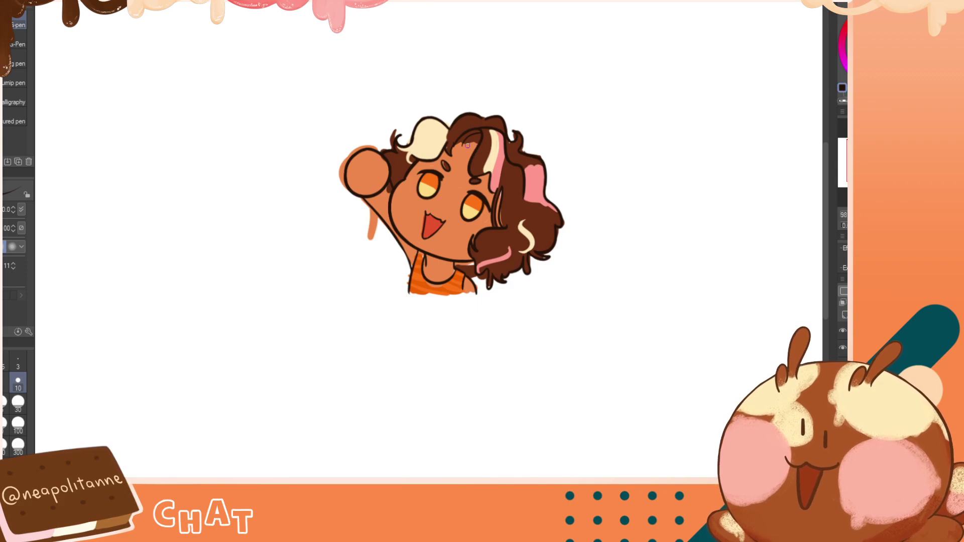
Retry the dark inner-fringe strokes, undo the unwanted ones, and fill the fringe edge above the forehead with sampled hair brown
mouse_move(468, 146)
mouse_down()
mouse_move(468, 157)
mouse_move(485, 134)
mouse_up()
key(ctrl+z)
key(ctrl+z)
key(ctrl+z)
key(ctrl+z)
key(ctrl+z)
key(h)
key(h)
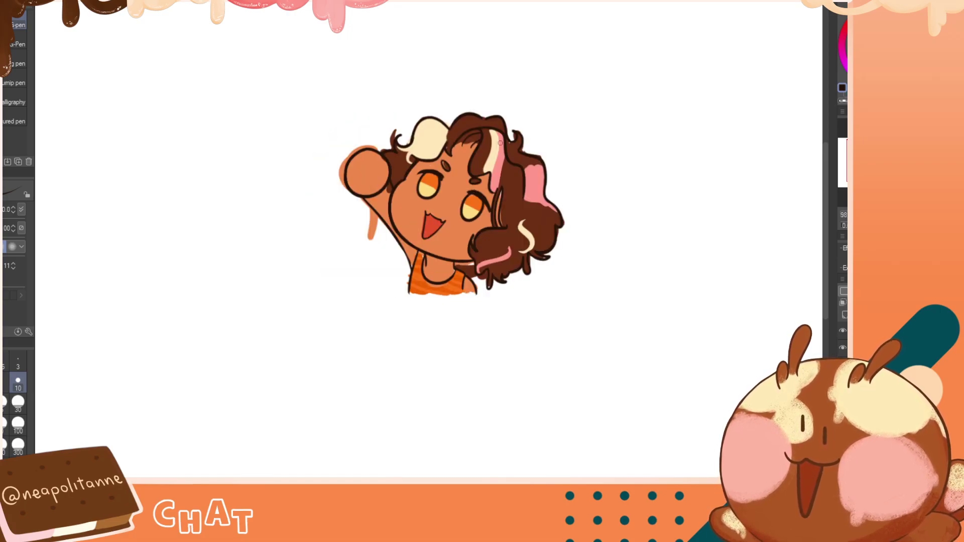
alt+click(474, 138)
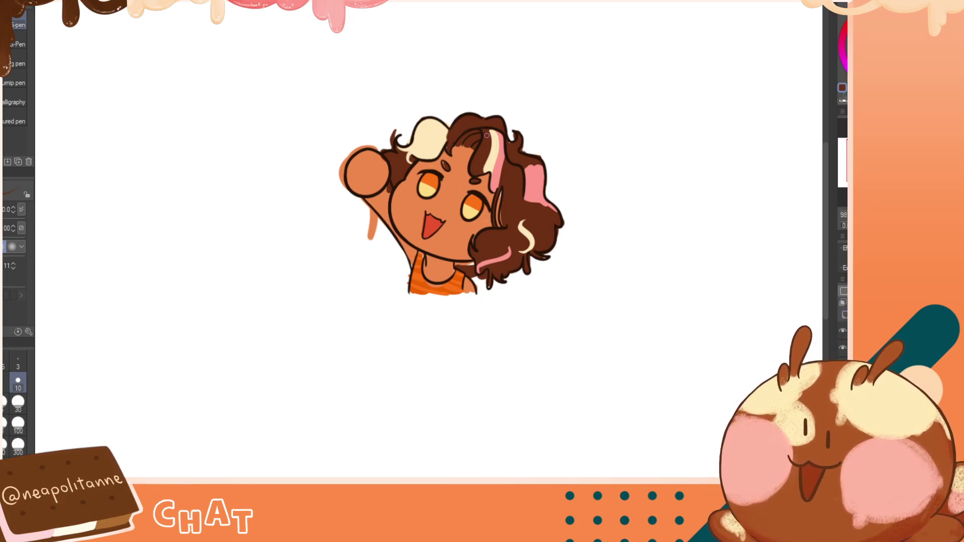
Try a long dark strand outline falling from the fringe across the forehead in normal and mirrored views, undoing the attempts
alt+click(474, 151)
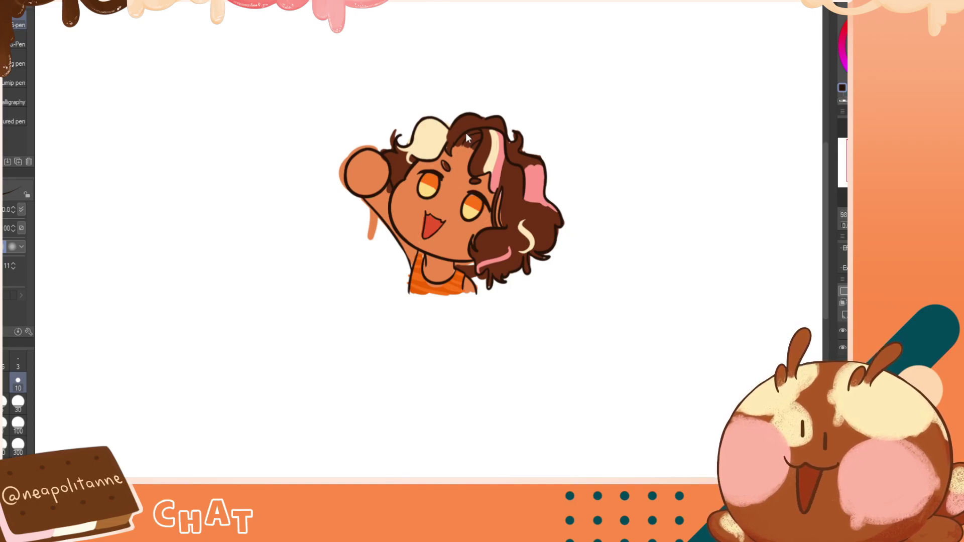
drag(484, 135, 452, 176)
key(ctrl+z)
mouse_move(480, 134)
mouse_down()
mouse_move(447, 156)
mouse_move(453, 183)
mouse_up()
key(h)
key(ctrl+z)
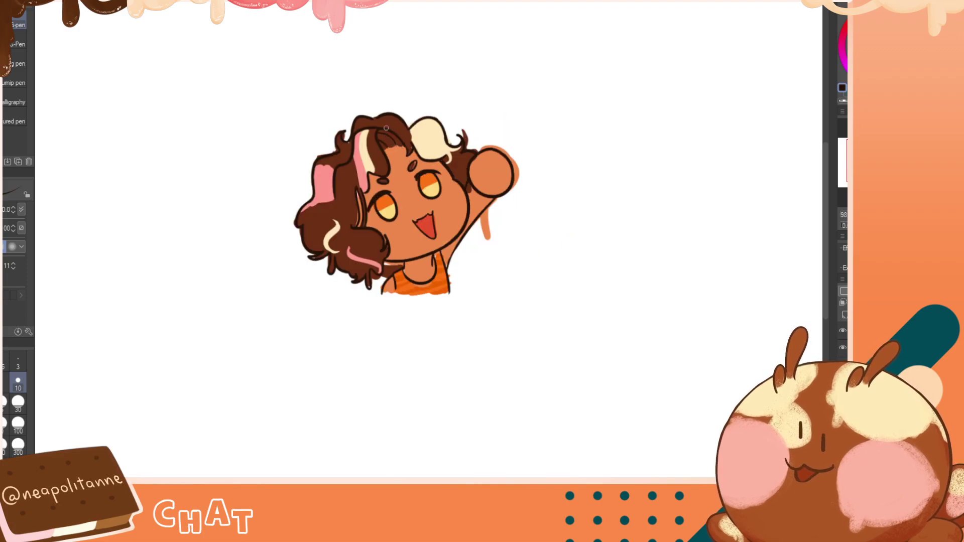
drag(383, 131, 400, 170)
key(ctrl+z)
mouse_move(380, 134)
mouse_down()
mouse_move(389, 164)
mouse_move(409, 178)
mouse_up()
key(ctrl+z)
mouse_move(393, 133)
mouse_down()
mouse_move(394, 174)
mouse_move(408, 178)
mouse_up()
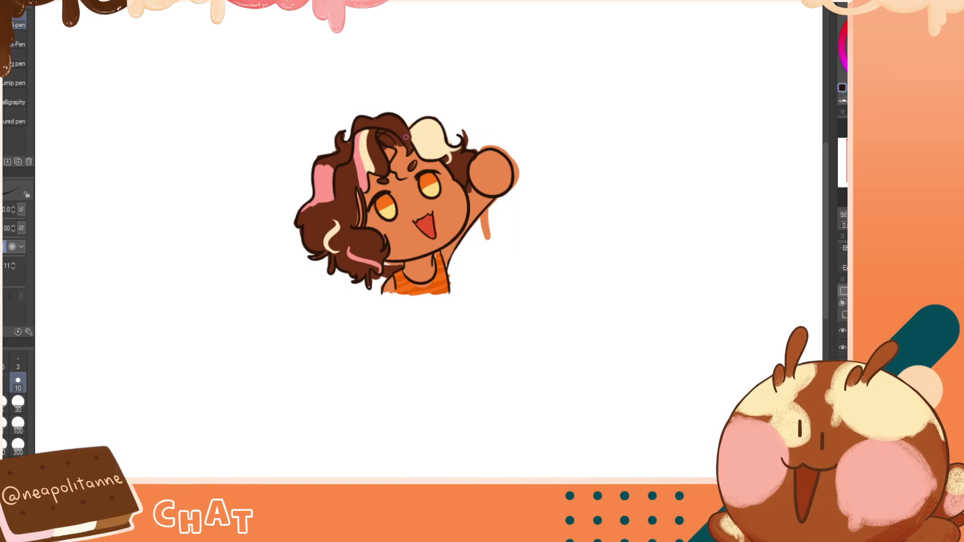
key(h)
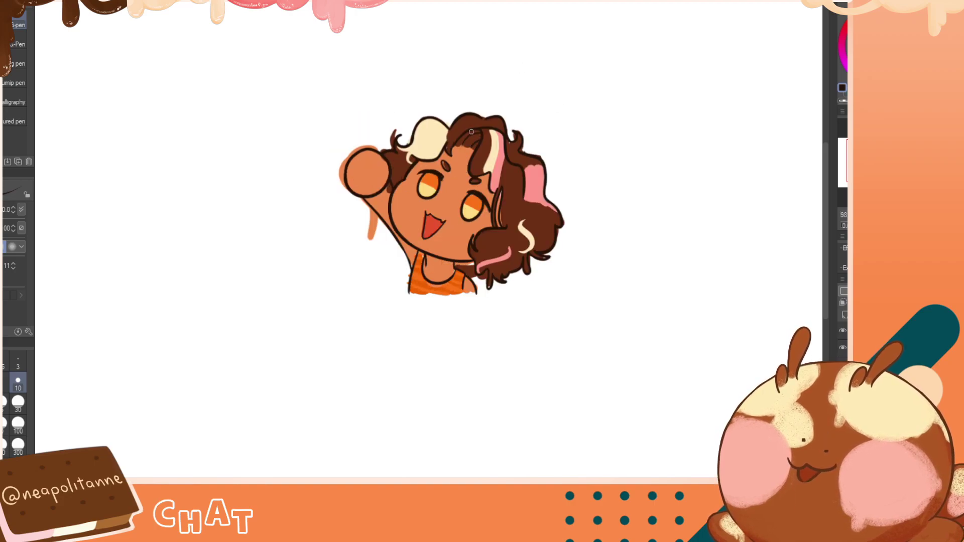
Try short upward dark strokes from the brow toward the fringe as a strand outline, and undo them
drag(449, 179, 453, 167)
mouse_move(456, 176)
mouse_down()
mouse_move(478, 156)
mouse_move(462, 142)
mouse_move(458, 168)
mouse_up()
key(ctrl+z)
key(ctrl+z)
mouse_move(458, 169)
mouse_down()
mouse_move(481, 162)
mouse_move(481, 139)
mouse_up()
key(ctrl+z)
key(ctrl+z)
key(ctrl+z)
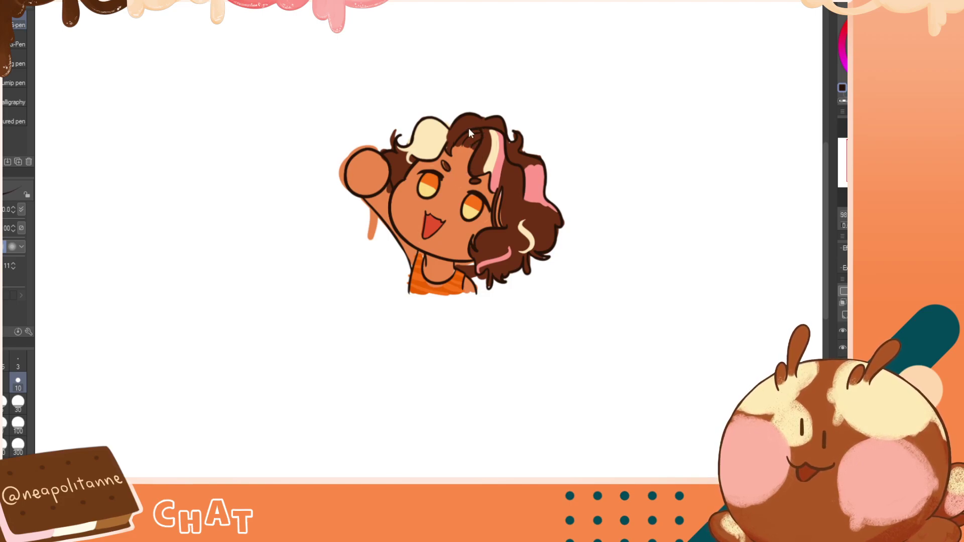
Draw a dark curved strand outline from the fringe down over the forehead in mirrored view, and check it in normal view
key(h)
drag(394, 146, 405, 181)
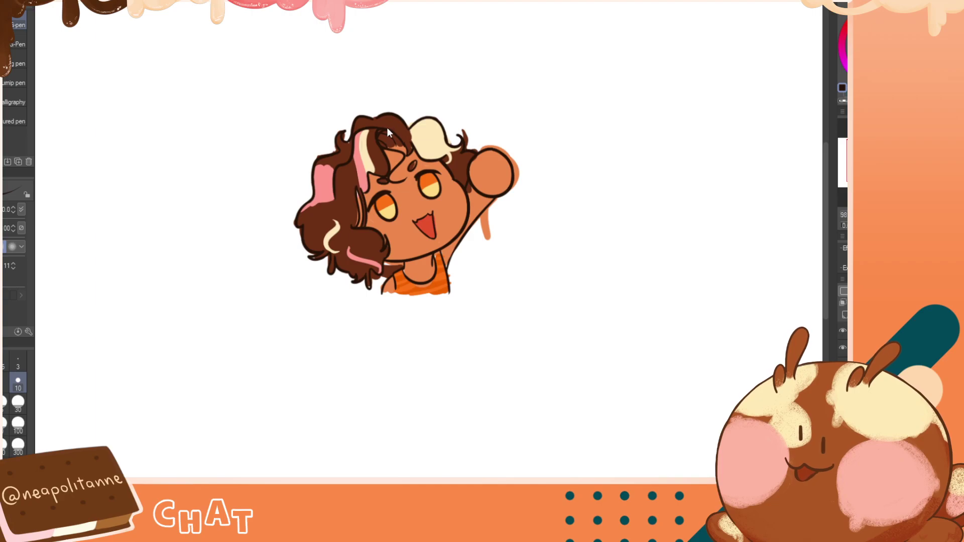
key(ctrl+z)
drag(395, 145, 400, 169)
key(h)
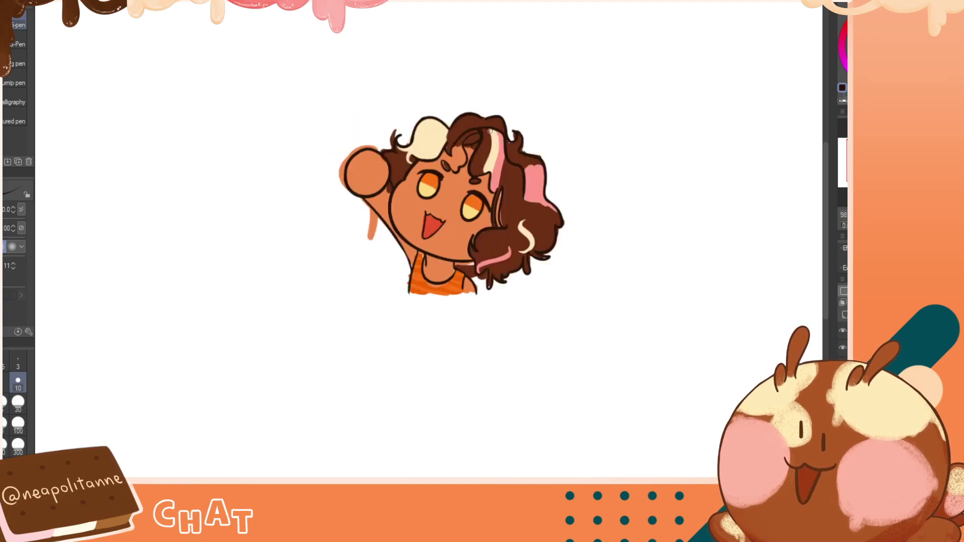
Try a dark strand stroke in the fringe above the forehead in mirrored view, undo it, and compare both views
key(h)
key(ctrl+z)
mouse_move(384, 151)
mouse_down()
mouse_move(401, 175)
mouse_move(406, 144)
mouse_move(384, 132)
mouse_move(406, 174)
mouse_up()
key(ctrl+z)
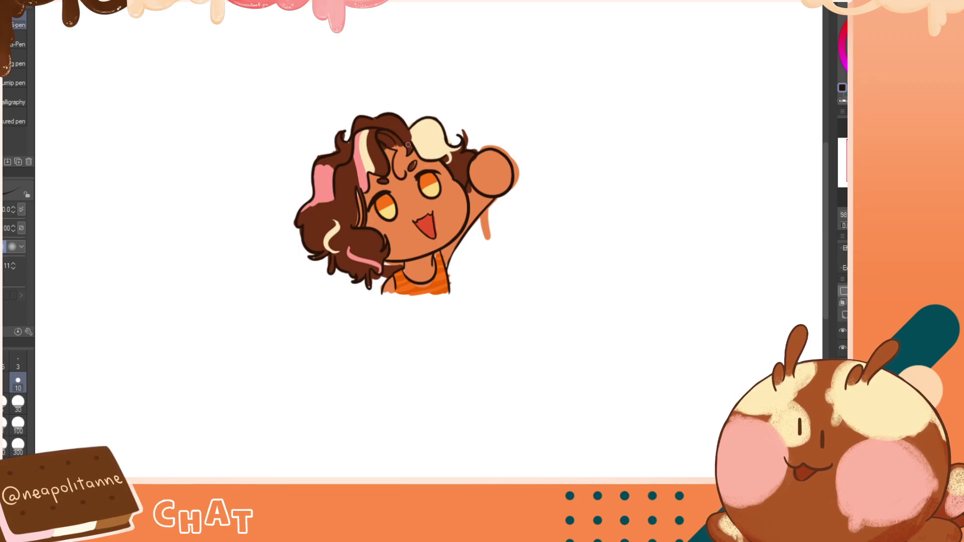
key(h)
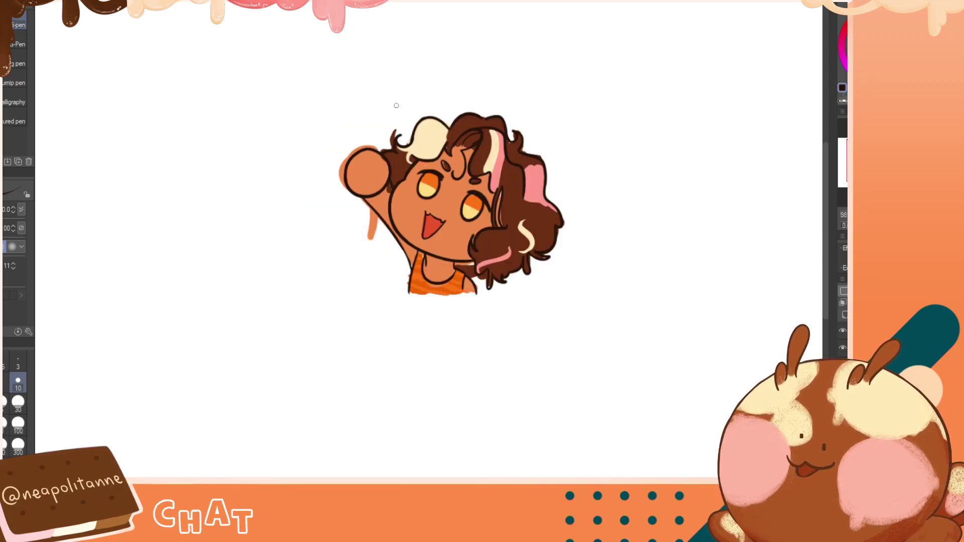
key(h)
key(h)
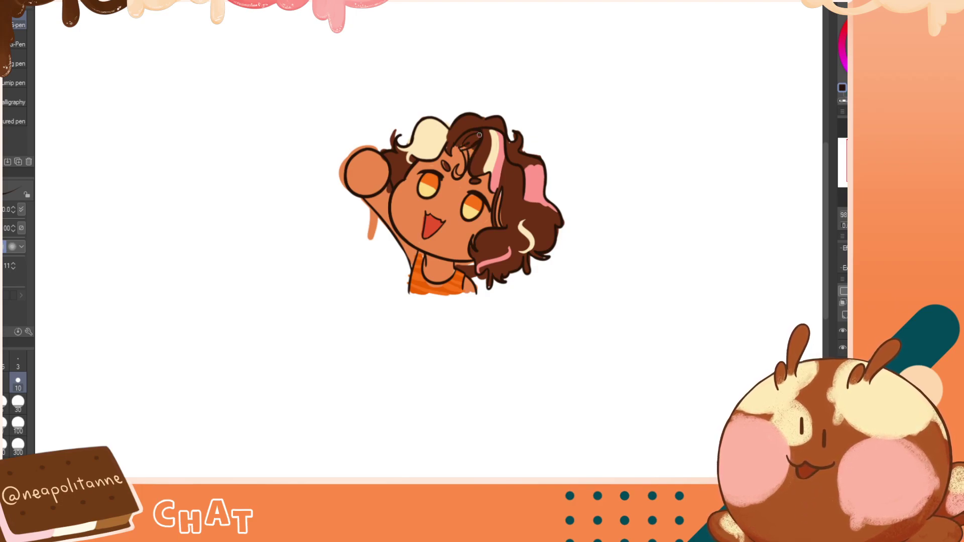
Try short dark strokes inside the fringe beside the cream streak, undo them, and compare the normal and mirrored views
drag(480, 135, 470, 142)
drag(476, 135, 467, 144)
key(ctrl+z)
key(ctrl+z)
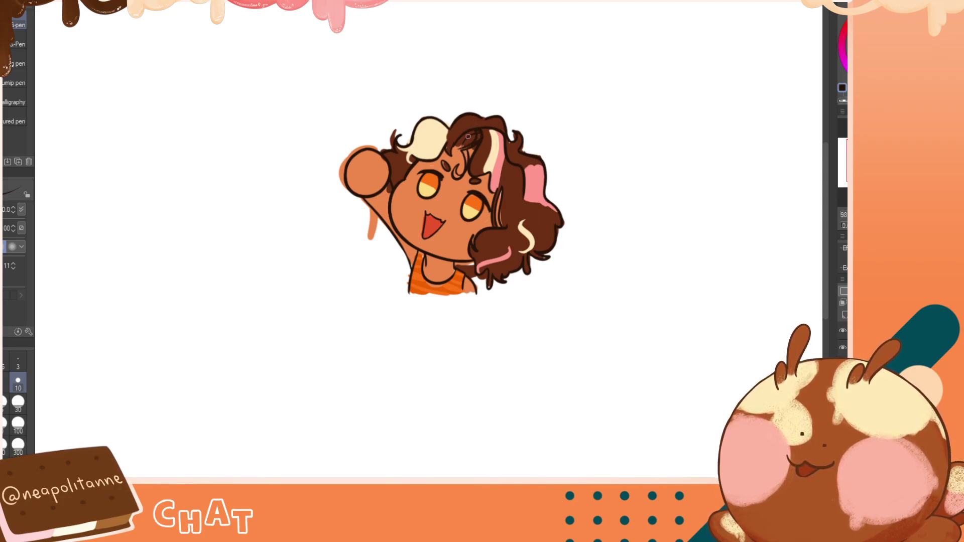
key(ctrl+z)
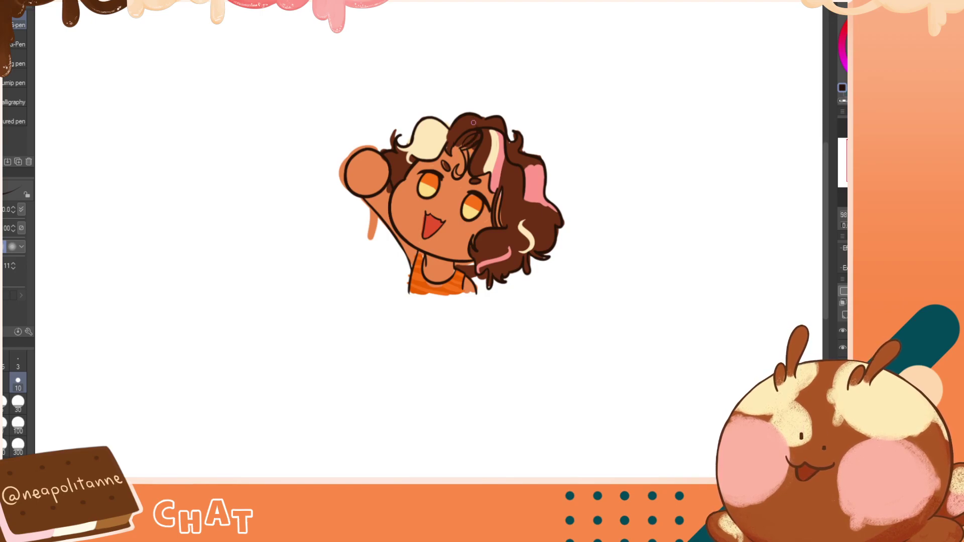
key(h)
key(h)
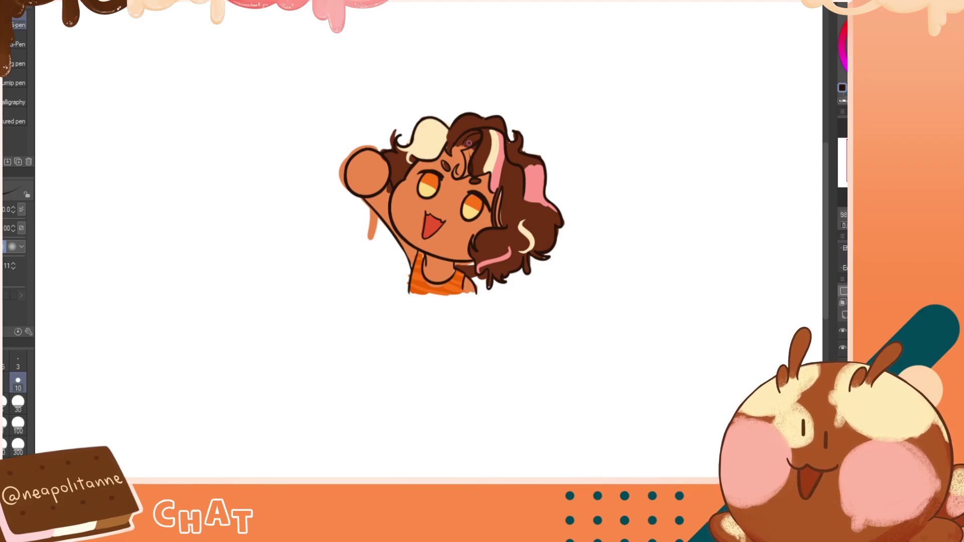
Draw a dark line from the forehead curl up into the fringe, and check it in mirrored view
drag(470, 153, 483, 132)
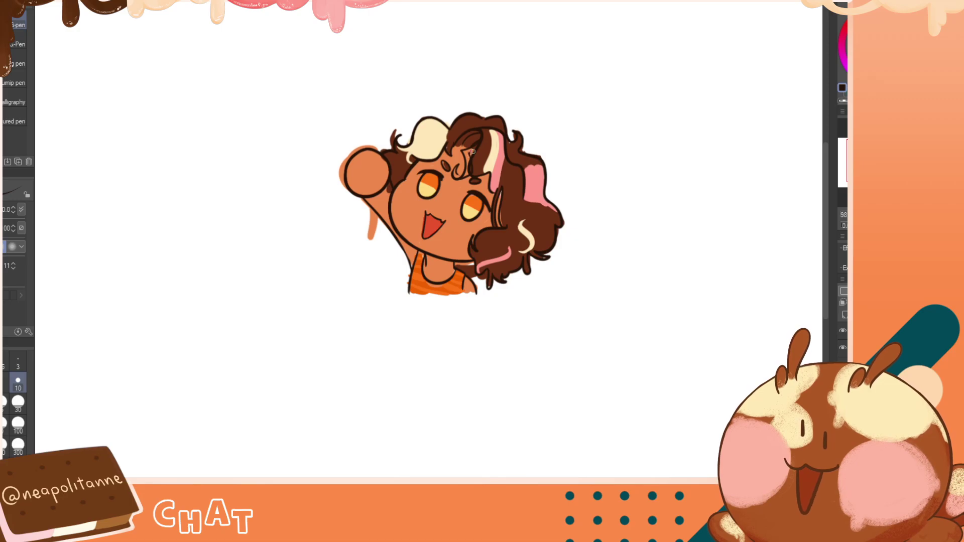
key(h)
key(h)
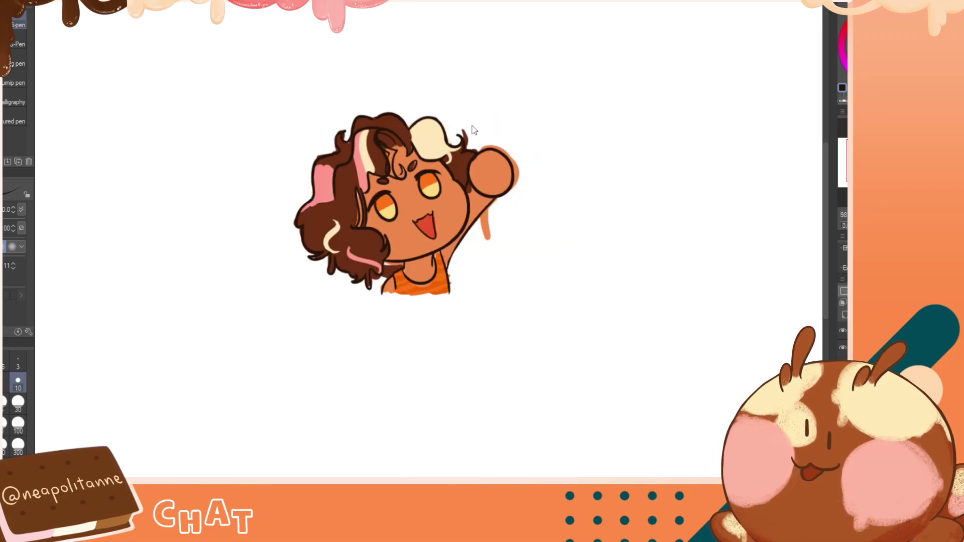
Try filling the forehead strand with sampled hair brown, and undo the stroke
alt+click(485, 152)
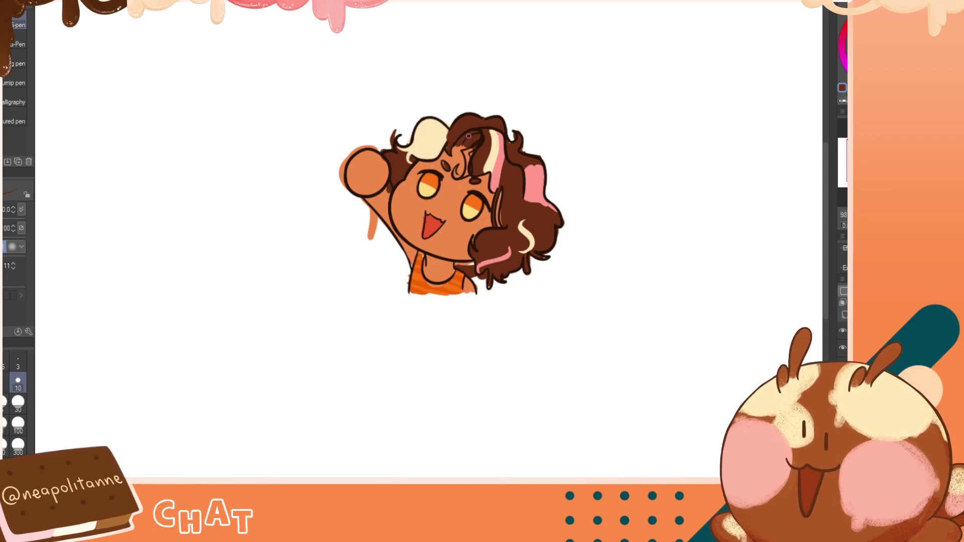
mouse_move(455, 174)
mouse_down()
mouse_move(471, 164)
mouse_move(466, 155)
mouse_up()
key(ctrl+z)
Colour the forehead strand with sampled pink at its lower end and sampled cream toward the fringe
alt+click(497, 169)
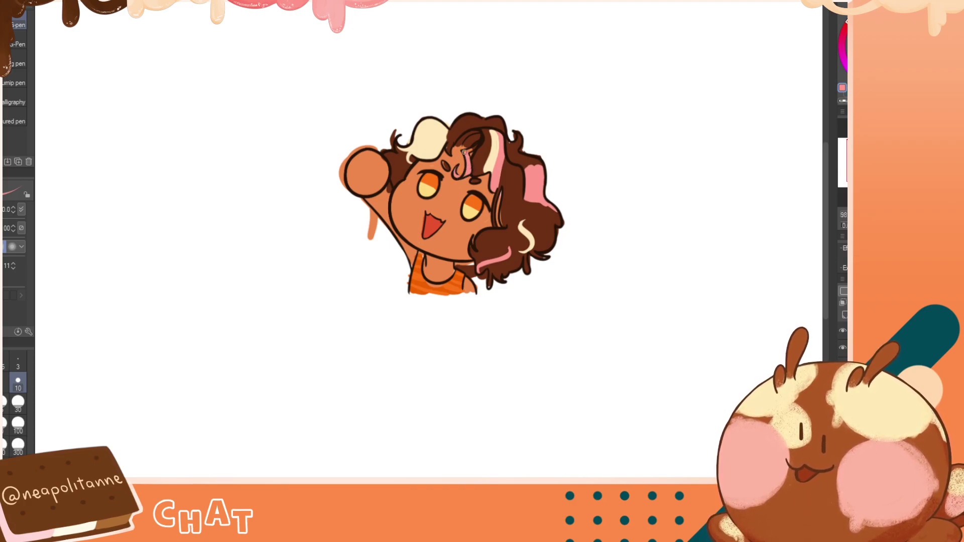
alt+click(485, 157)
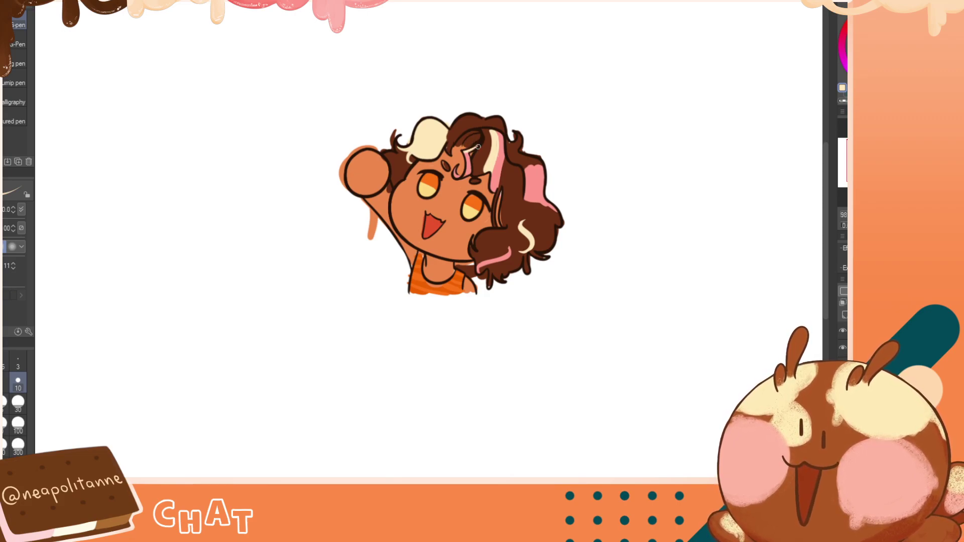
drag(478, 146, 480, 123)
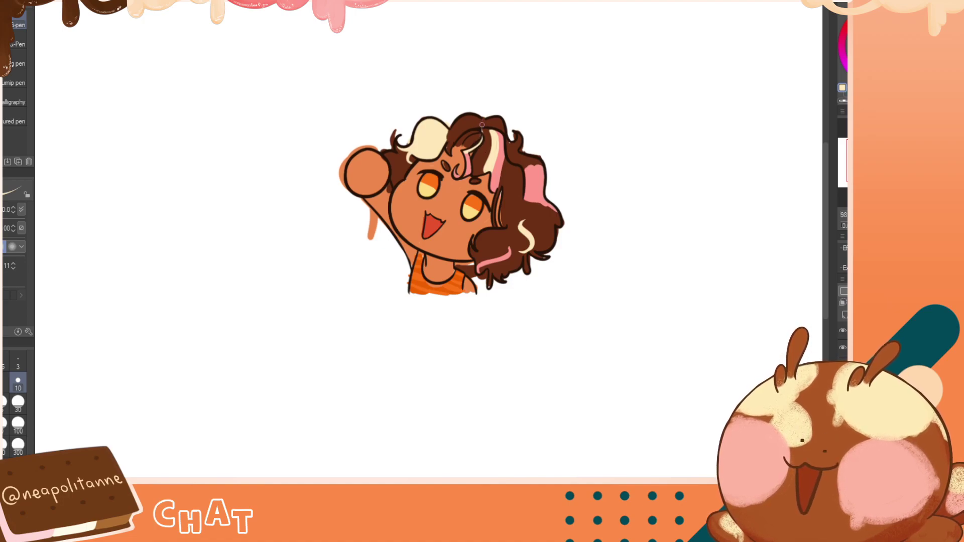
Touch up the cream strand's root in the fringe with sampled hair brown, and check the hair in mirrored view
alt+click(488, 140)
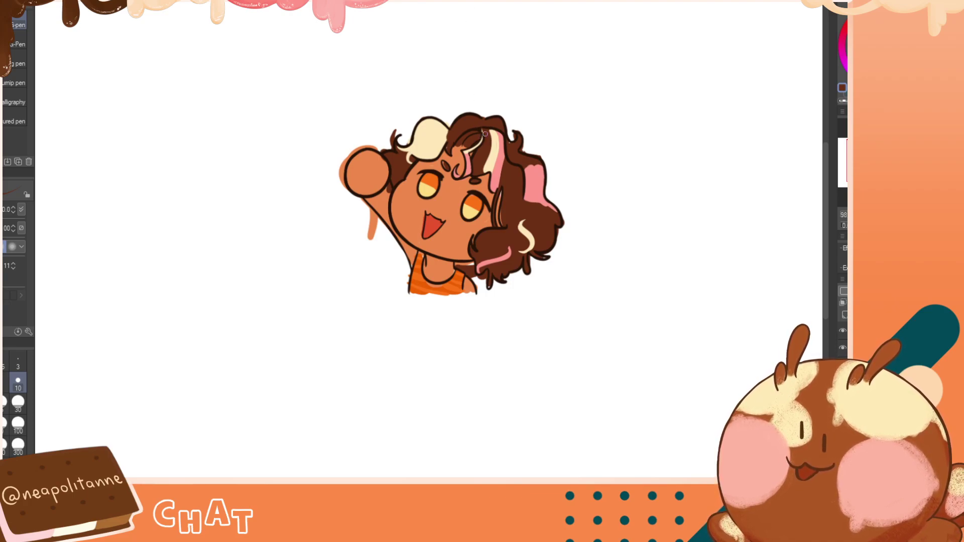
drag(484, 133, 482, 136)
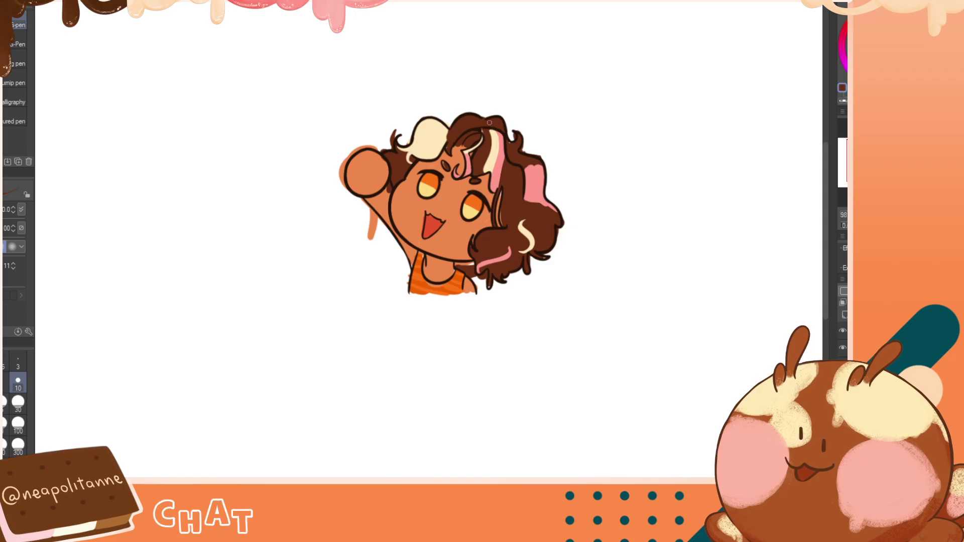
key(c)
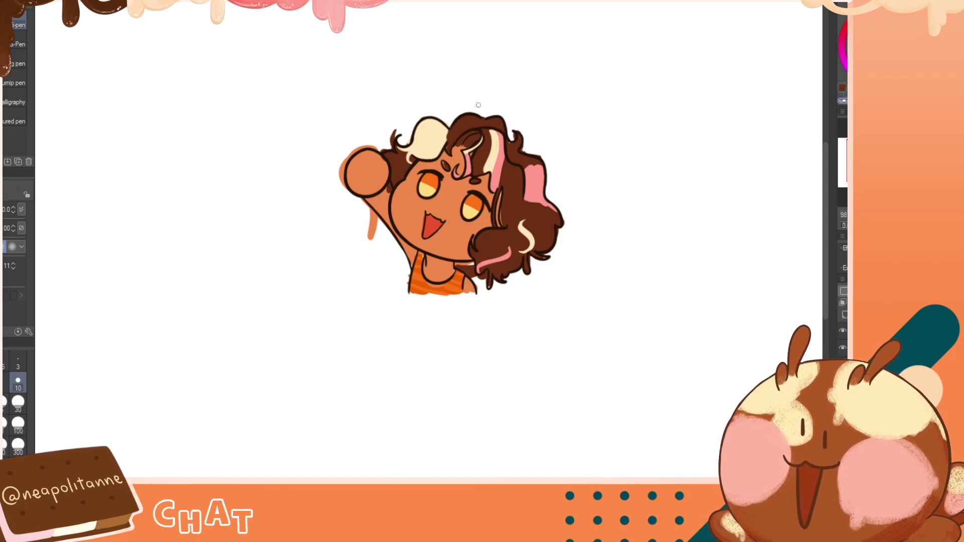
key(h)
key(h)
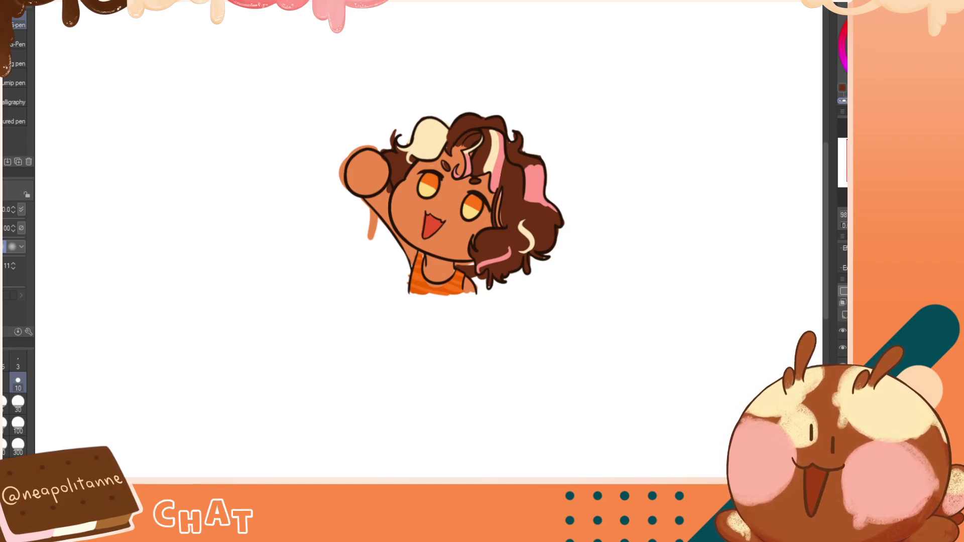
Airbrush a soft red blush on both cheeks with a larger Soft airbrush and the sampled mouth colour, and check it mirrored
click(841, 304)
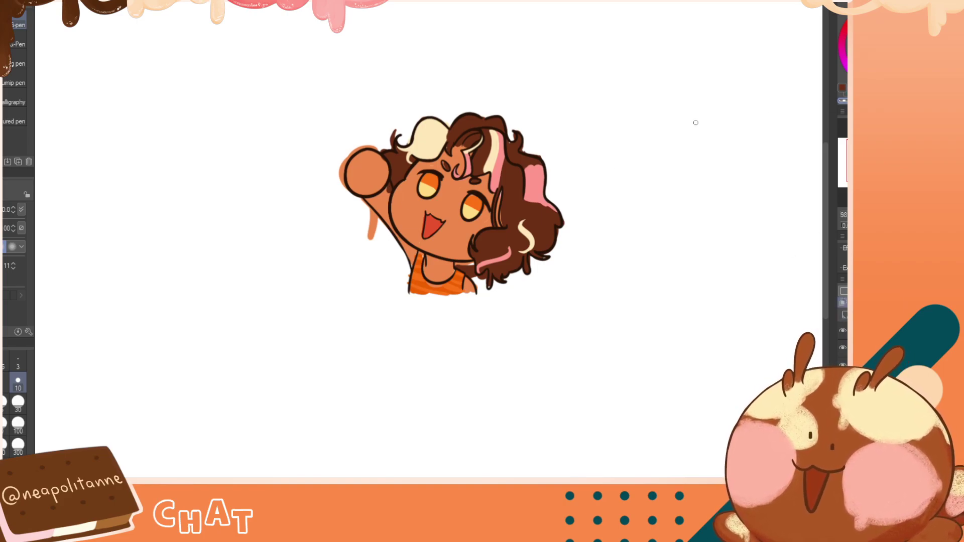
key(b)
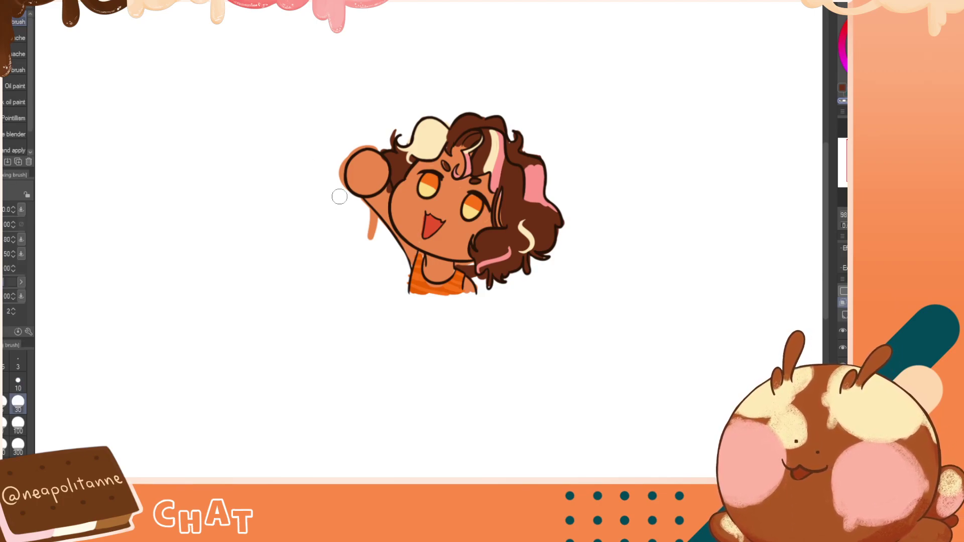
key(b)
click(18, 402)
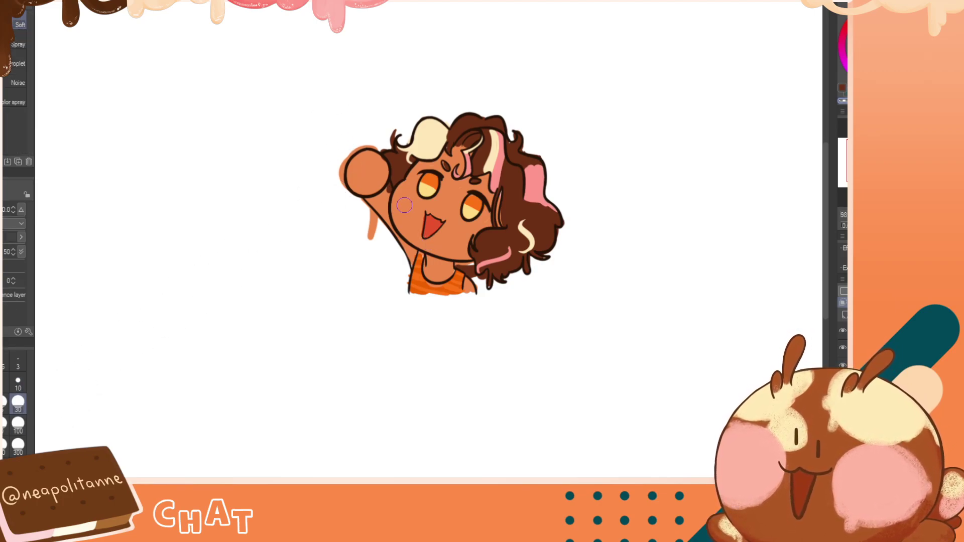
click(5, 424)
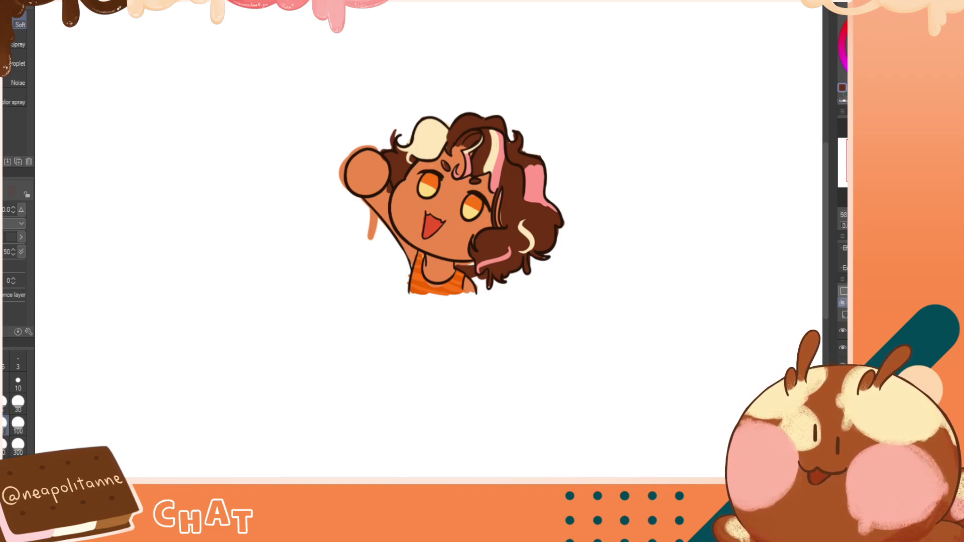
alt+click(443, 237)
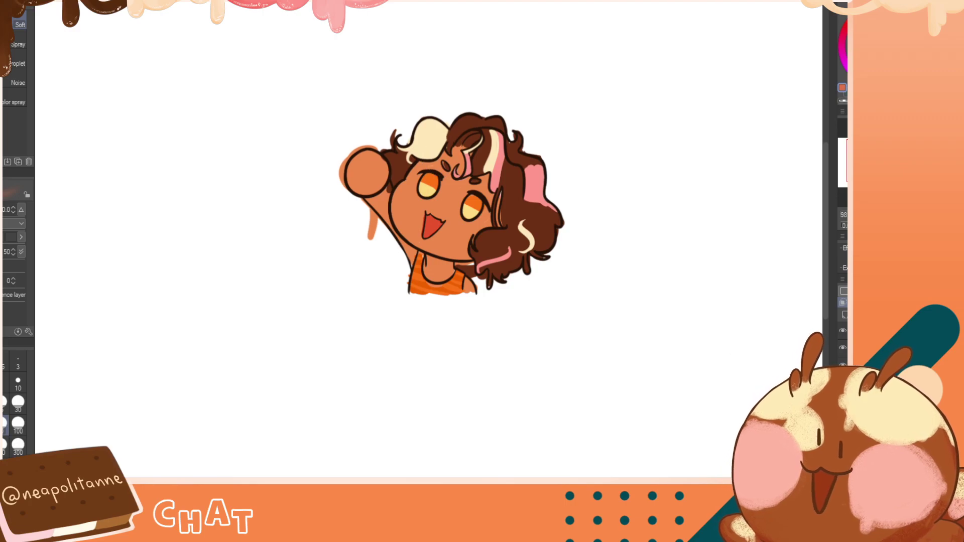
mouse_move(403, 190)
mouse_down()
mouse_move(428, 176)
mouse_move(427, 190)
mouse_move(406, 200)
mouse_up()
key(ctrl+z)
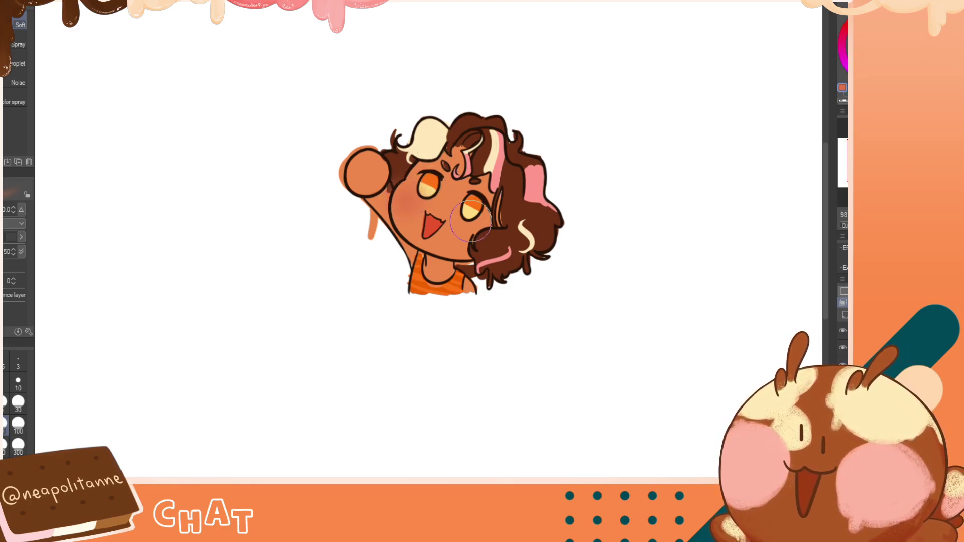
drag(471, 221, 458, 231)
key(h)
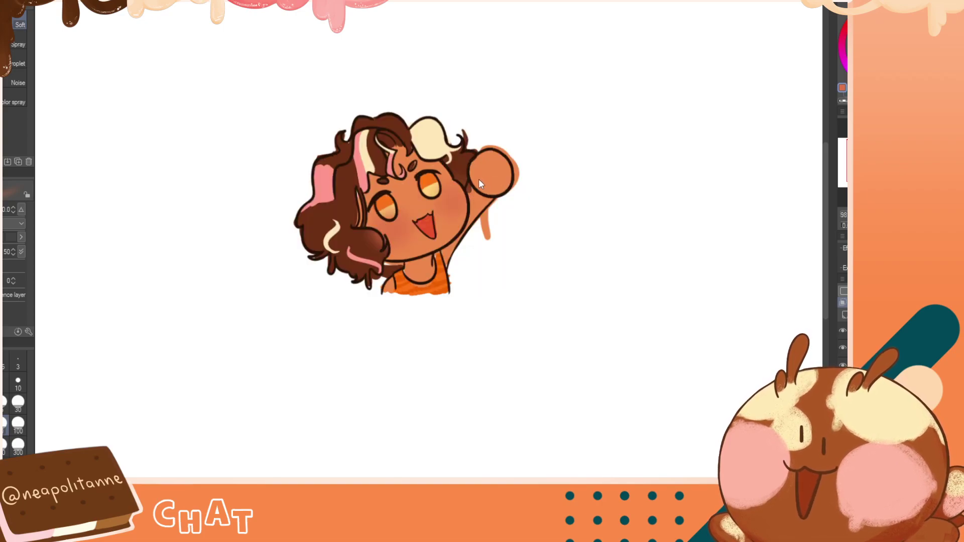
key(h)
Erase the blush that spills over both eyes using the pen with transparent colour
key(p)
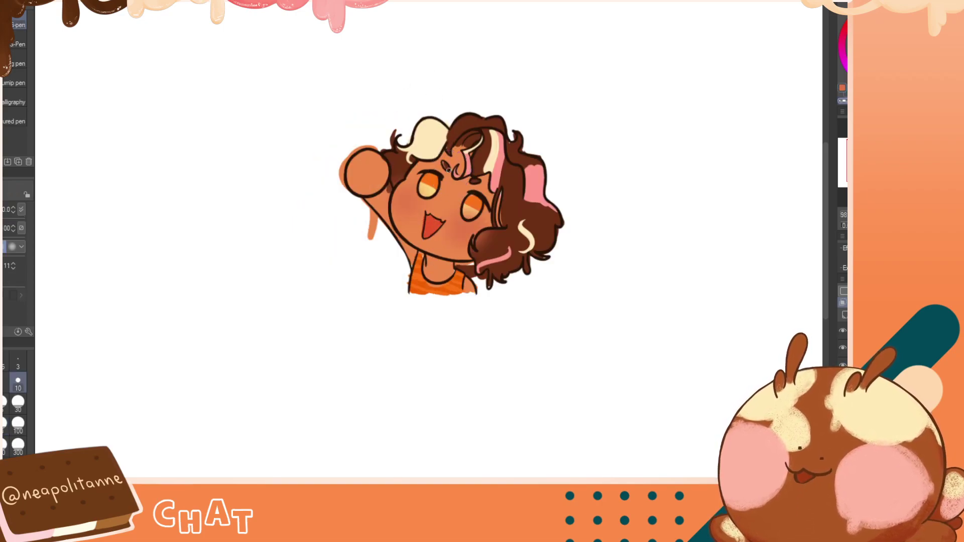
mouse_move(466, 209)
mouse_down()
mouse_move(477, 201)
mouse_move(469, 207)
mouse_up()
key(ctrl+z)
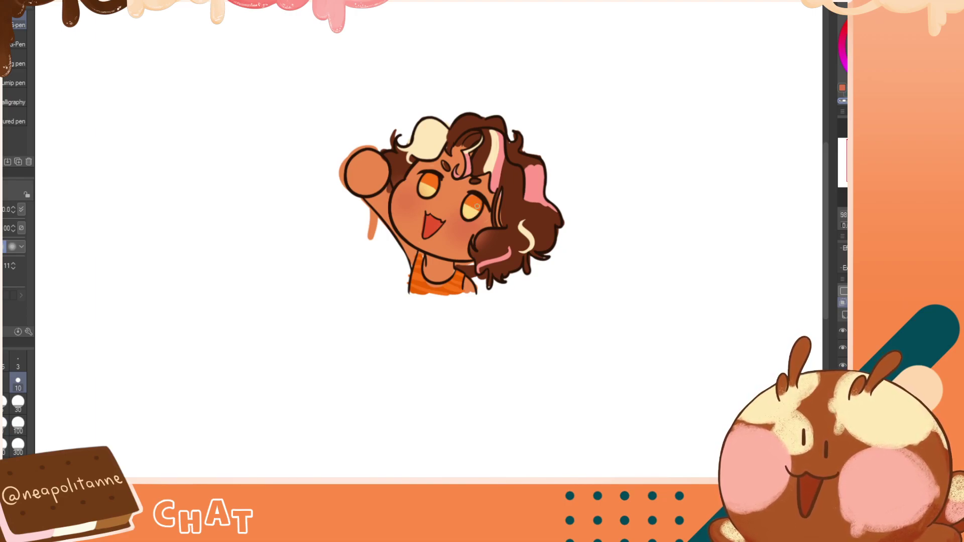
drag(423, 188, 428, 181)
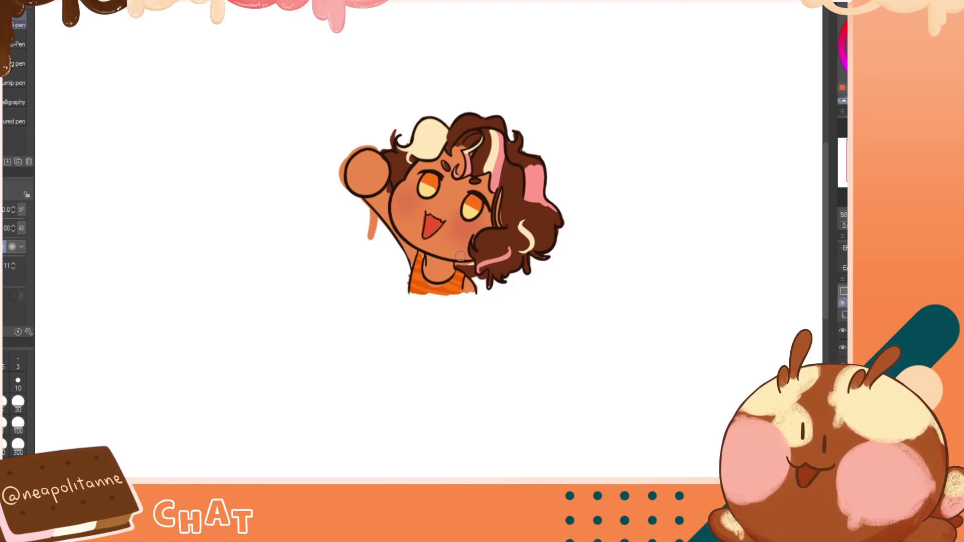
Cover the blush spilling onto the lower curls with sampled hair brown, and check the face in mirrored view
alt+click(469, 274)
key(h)
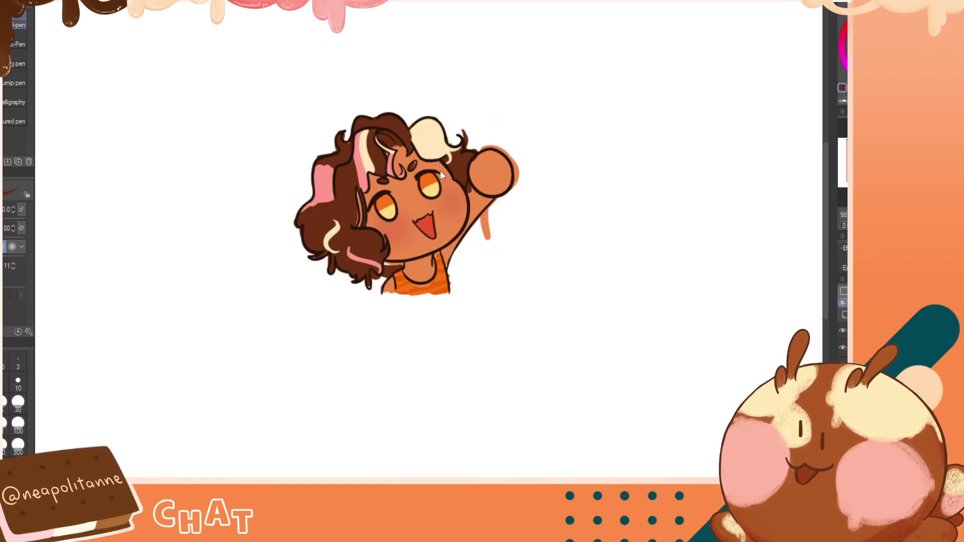
key(h)
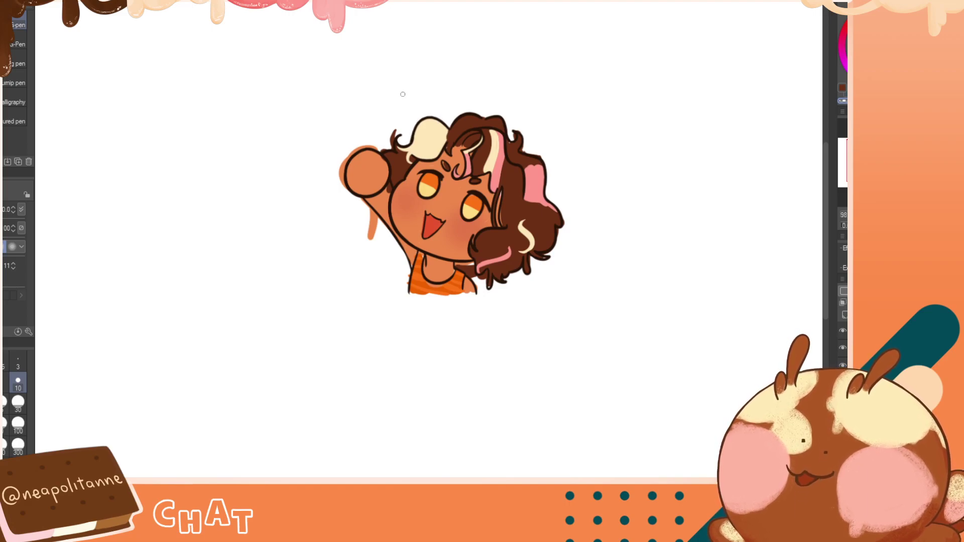
Trim the stray curl tip beside the cream streak and erase the rough orange colour outside the raised hand and arm
drag(408, 125, 397, 127)
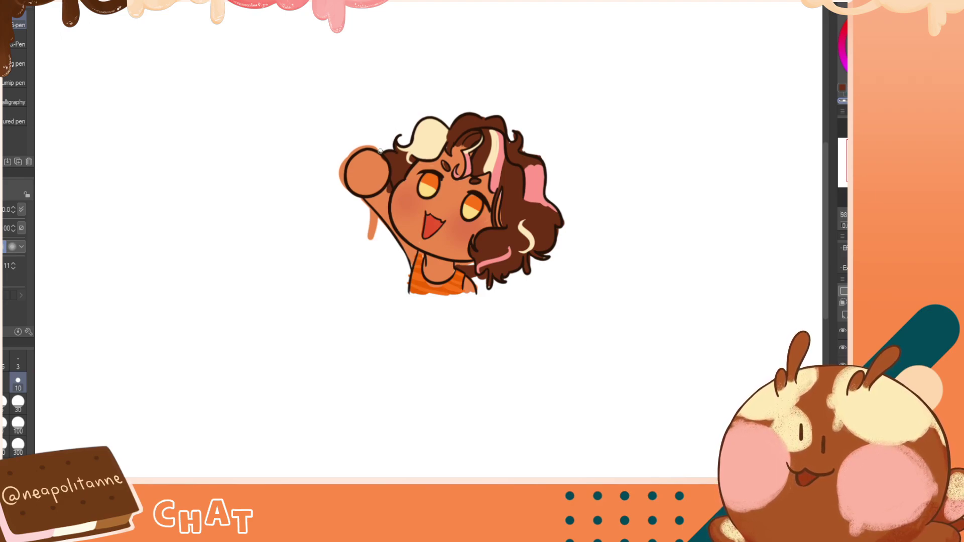
mouse_move(376, 150)
mouse_down()
mouse_move(347, 155)
mouse_move(338, 174)
mouse_move(341, 166)
mouse_move(366, 209)
mouse_move(359, 222)
mouse_up()
click(5, 404)
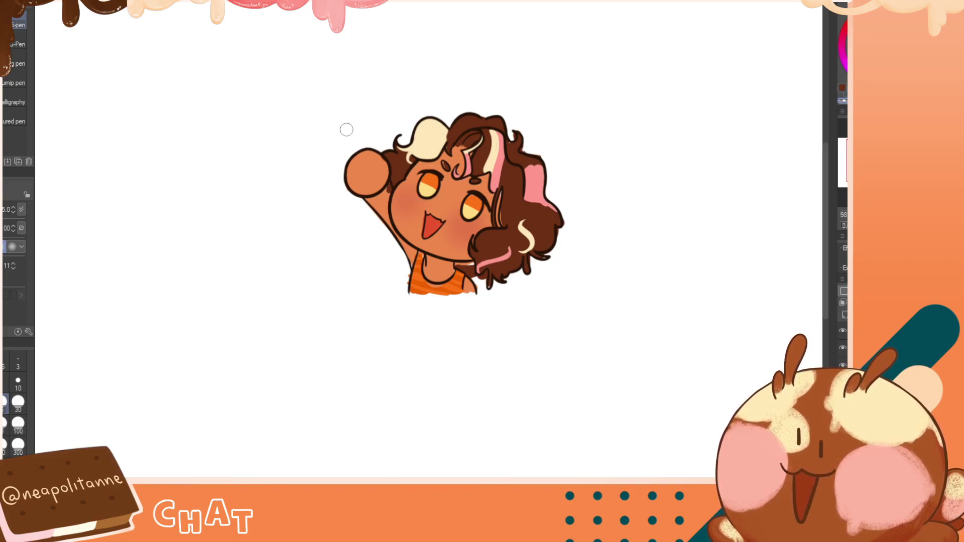
Fill the light gap under the chin beside the lower curls with sampled hair brown, and check it in mirrored view
alt+click(366, 181)
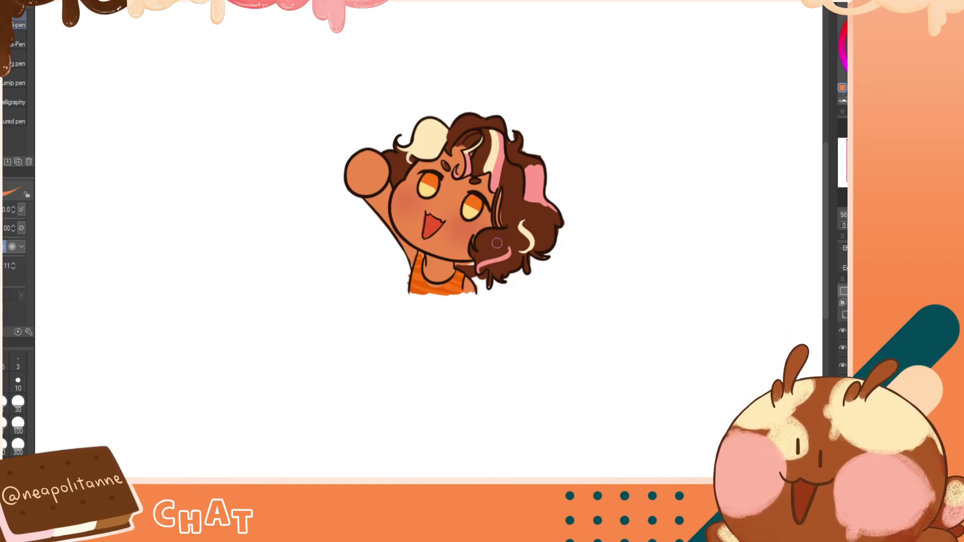
alt+click(481, 239)
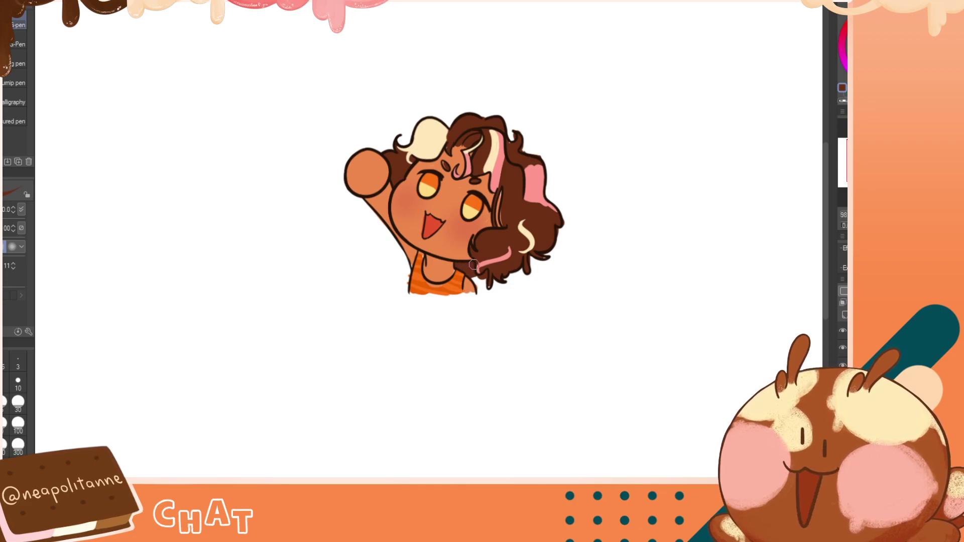
key(h)
key(h)
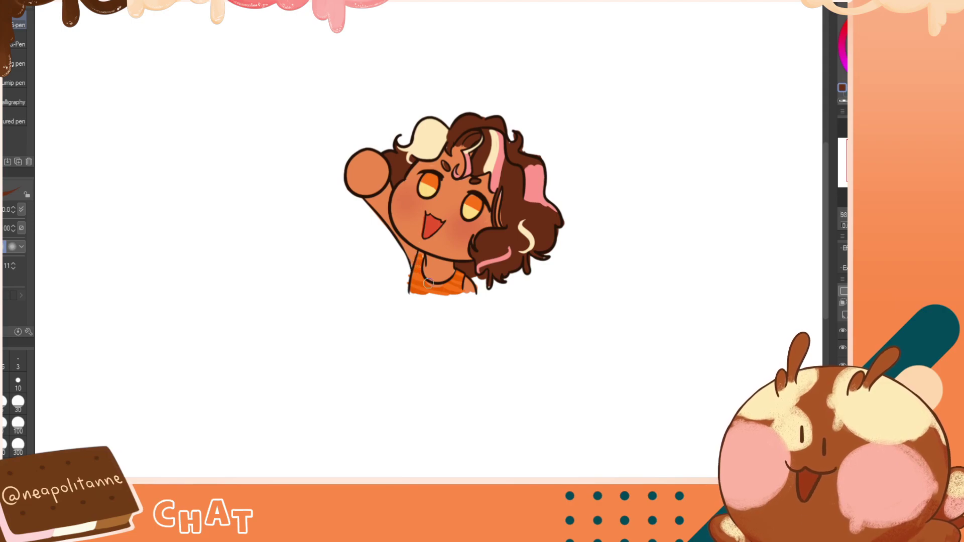
Try sampled orange strokes across the tank top, undo them, and sample another colour from the top's edge
alt+click(443, 286)
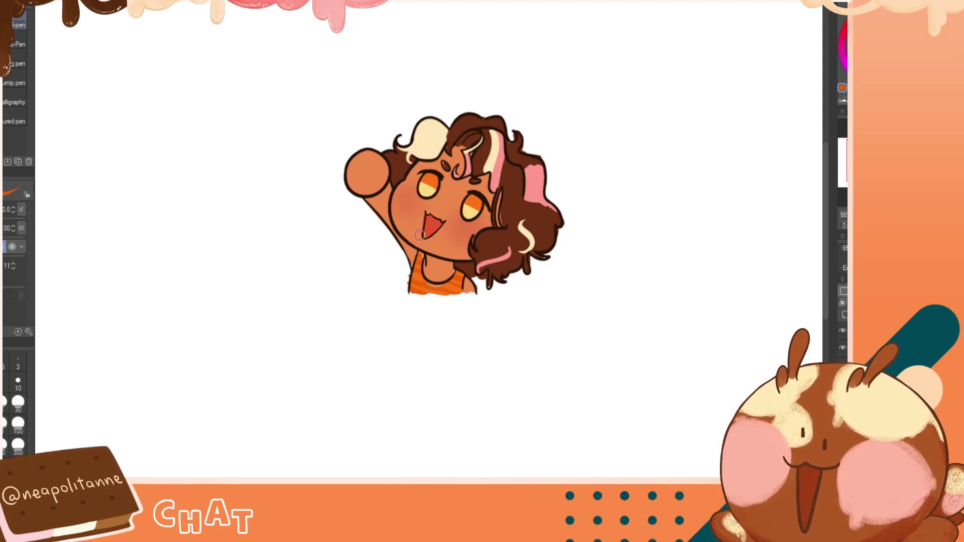
mouse_move(412, 281)
mouse_down()
mouse_move(459, 290)
mouse_move(412, 282)
mouse_up()
key(ctrl+z)
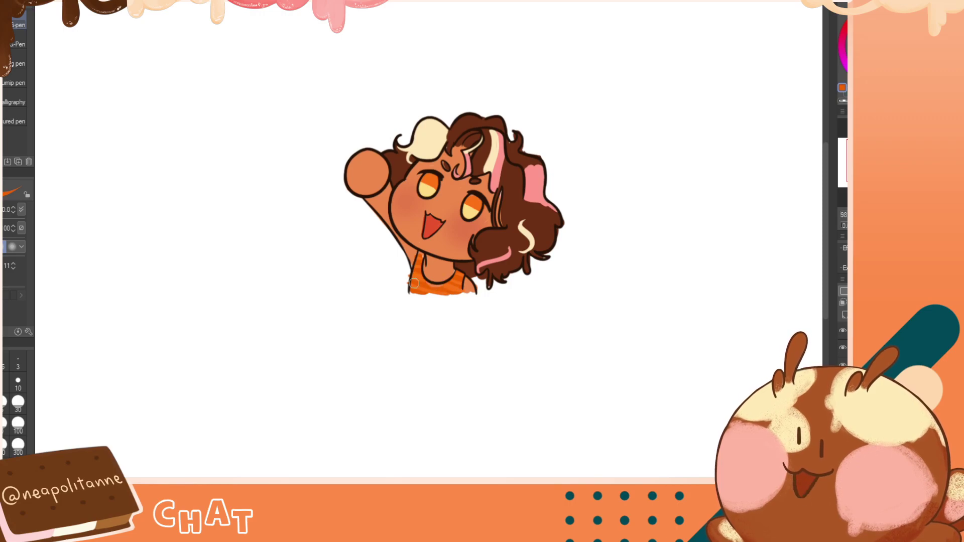
mouse_move(415, 283)
mouse_down()
mouse_move(455, 290)
mouse_move(412, 282)
mouse_move(454, 286)
mouse_up()
key(ctrl+z)
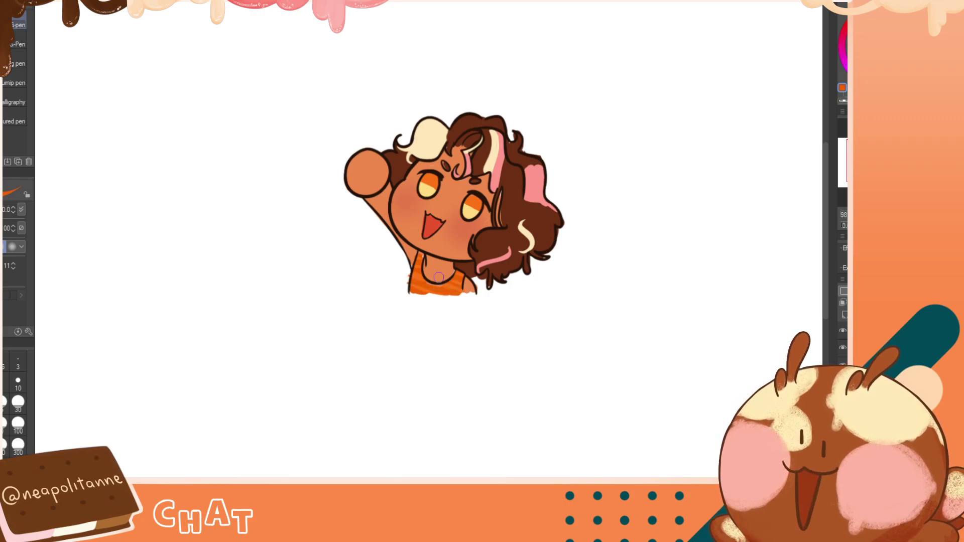
alt+click(457, 284)
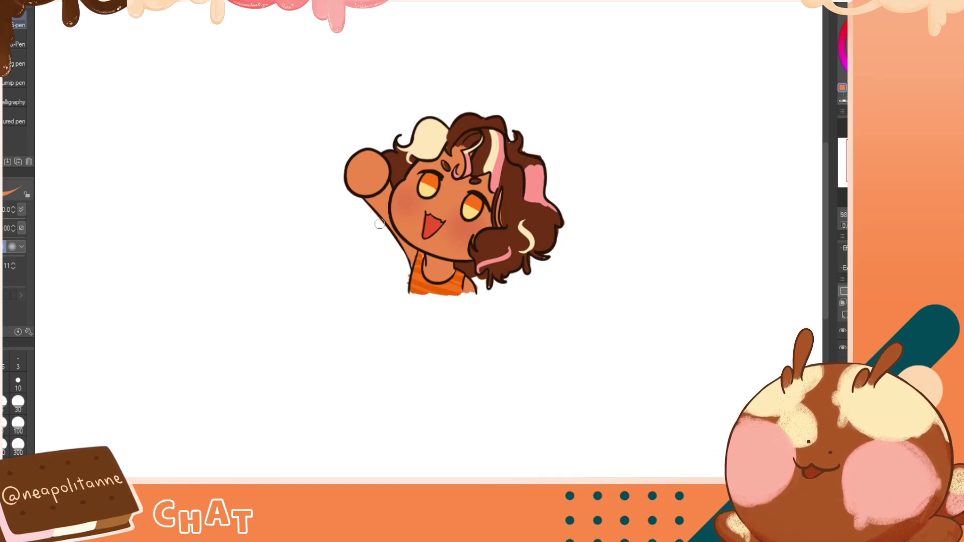
Set the pen size to 10 and touch up the character's neck and orange tank top with colours sampled from the drawing
key(h)
key(h)
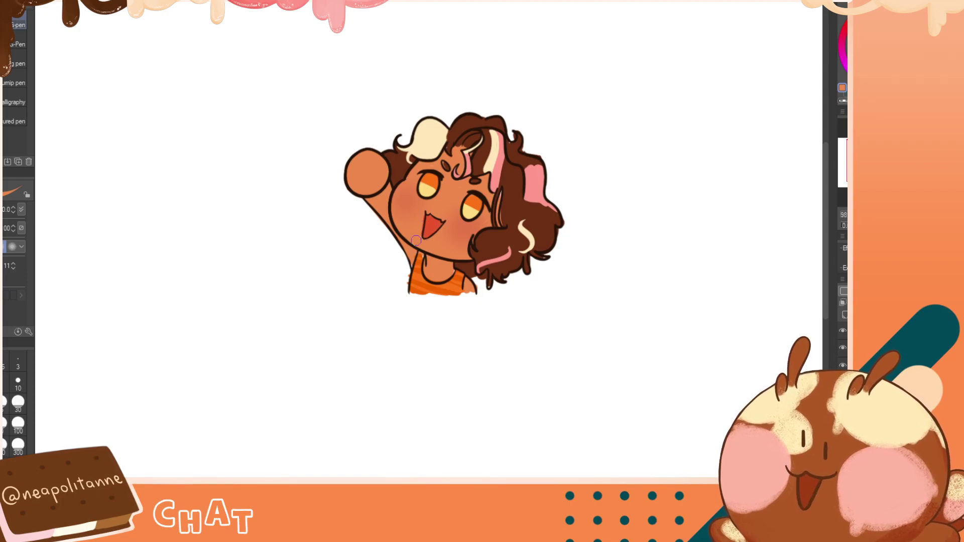
click(18, 383)
drag(425, 211, 421, 233)
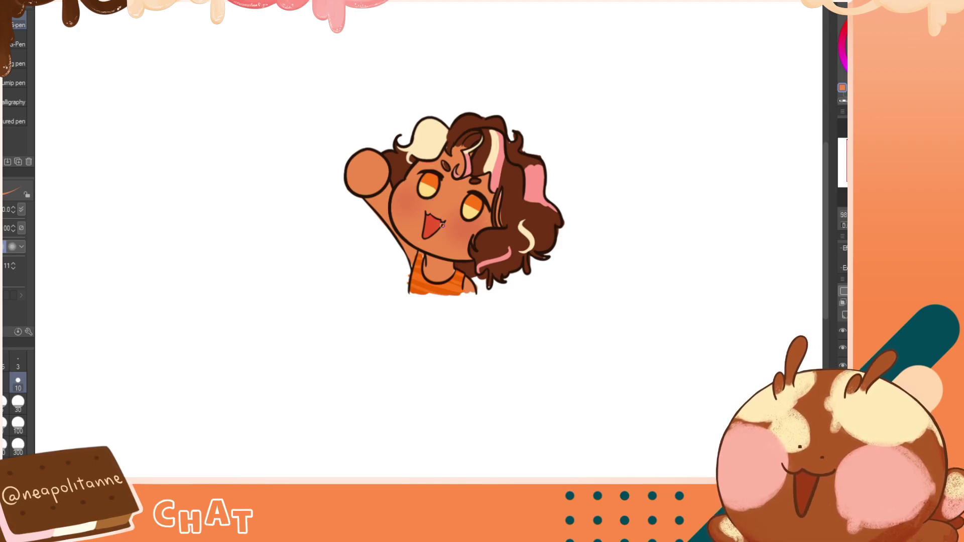
alt+click(421, 261)
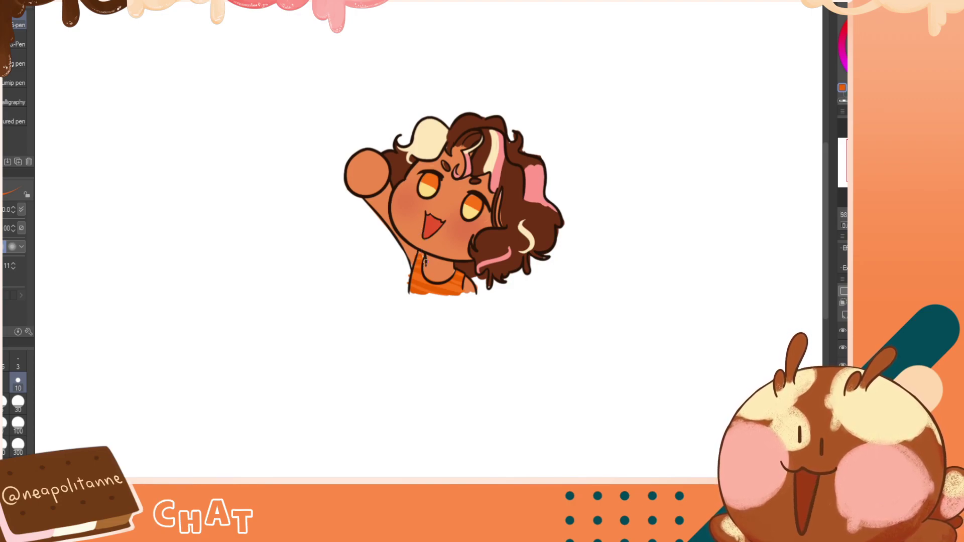
alt+click(445, 289)
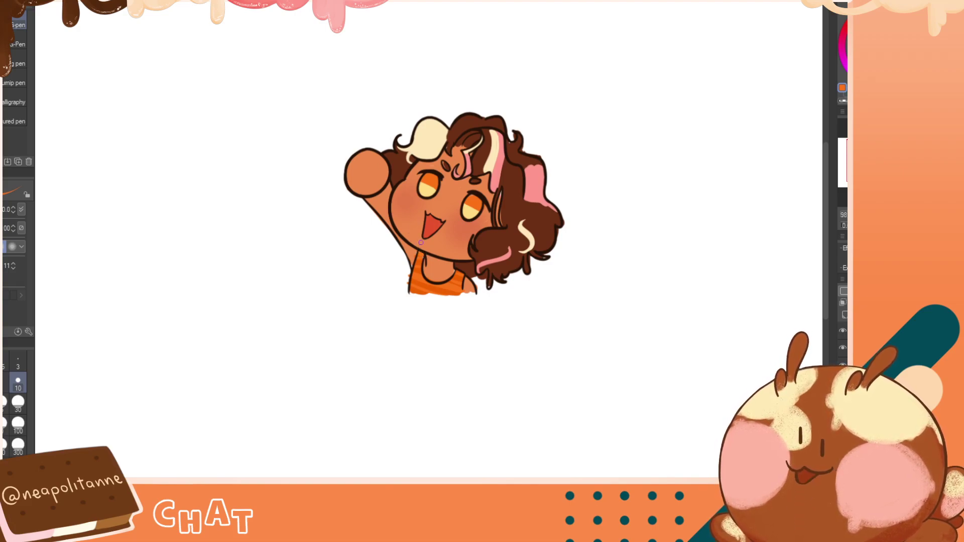
Retouch the tank top strap and the dark outline under the raised arm with colours sampled around them
alt+click(418, 273)
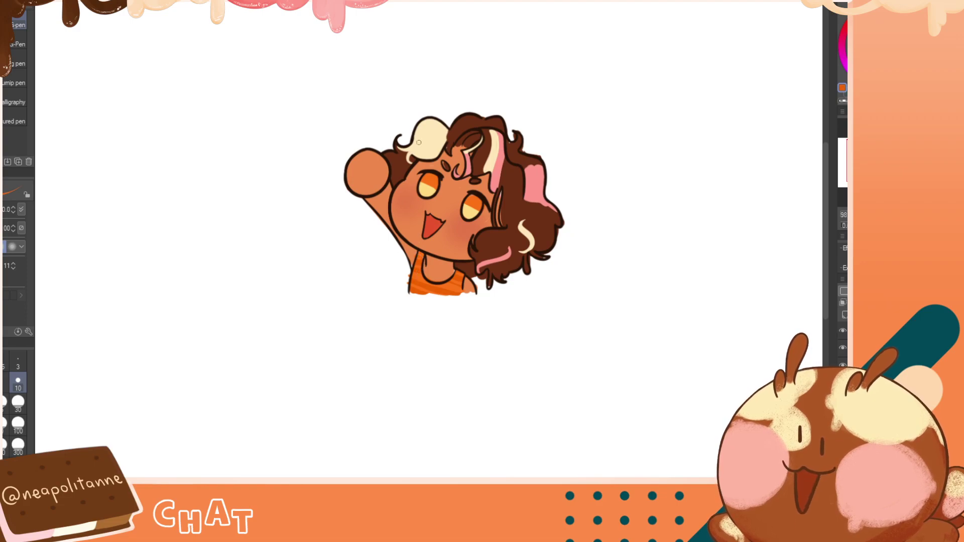
alt+click(409, 254)
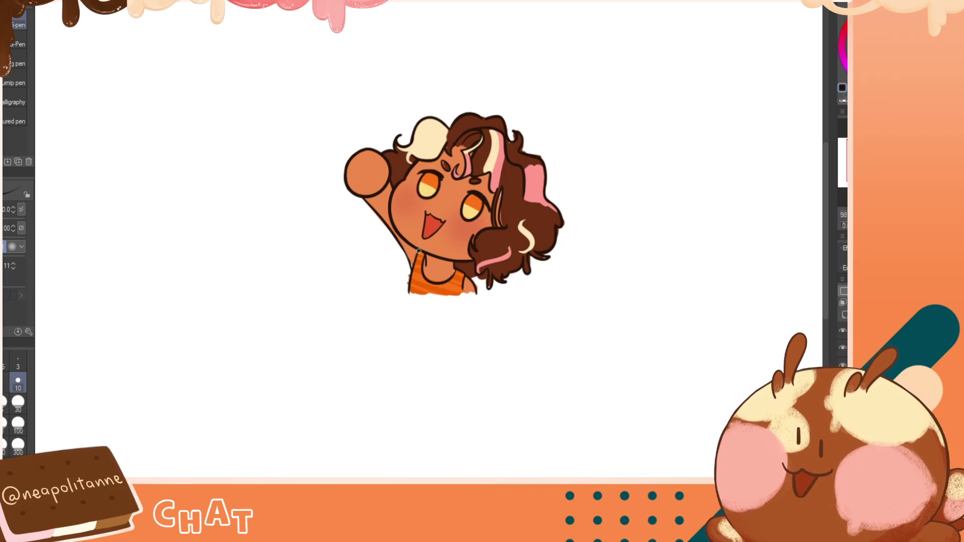
drag(416, 253, 411, 269)
alt+click(412, 254)
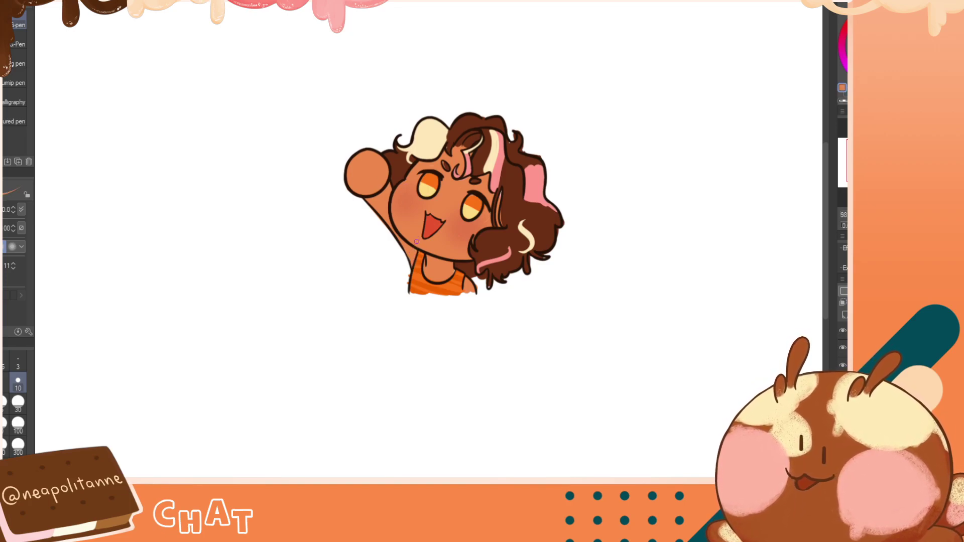
Erase stray colour outside the tank top's side and clean the shoulder and lower hair edges with transparent colour
key(c)
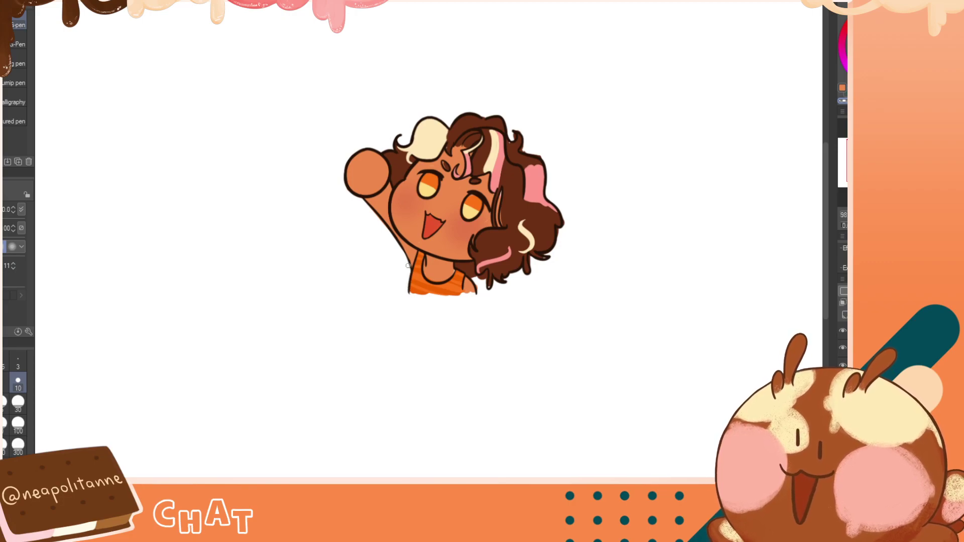
key(c)
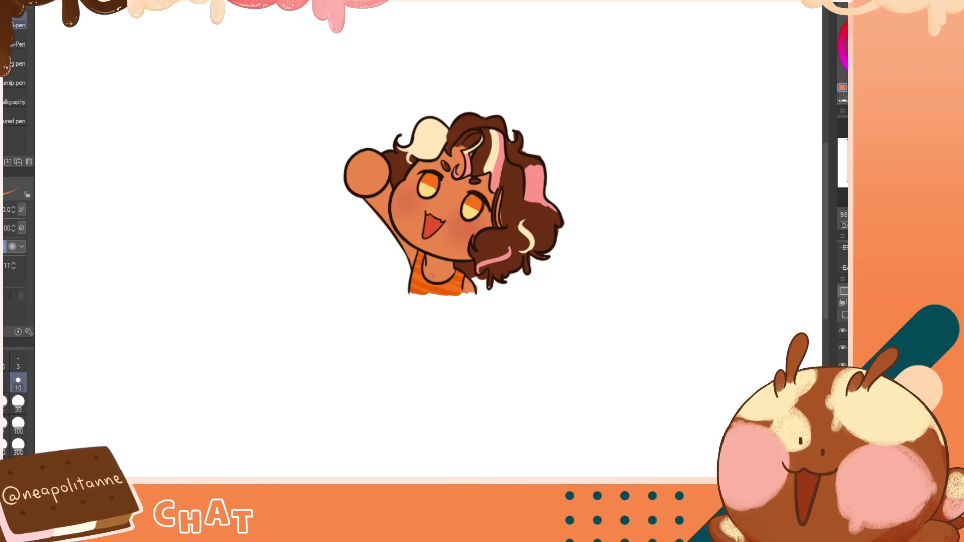
key(c)
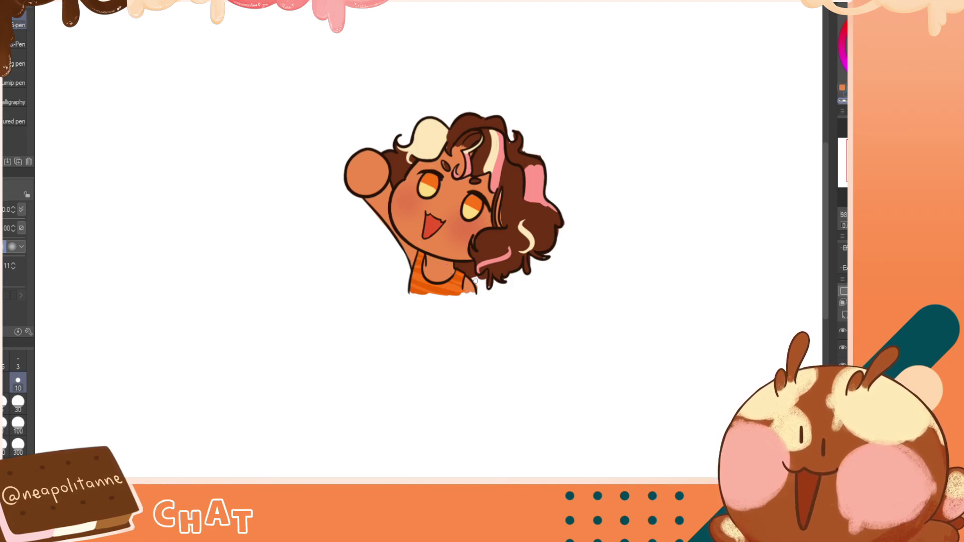
key(h)
key(h)
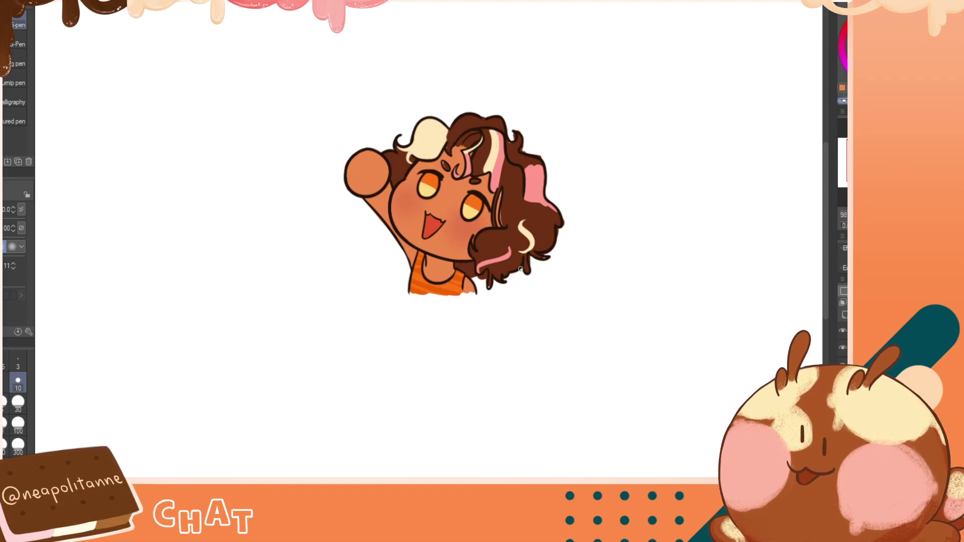
key(c)
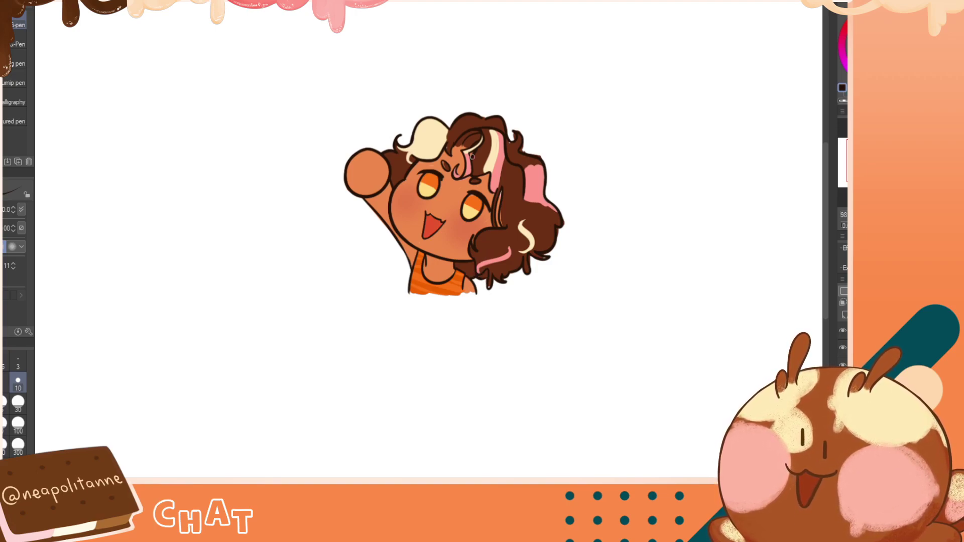
Sample the brown hair colour and fill in the hair beside the ear next to the orange eye
key(h)
key(h)
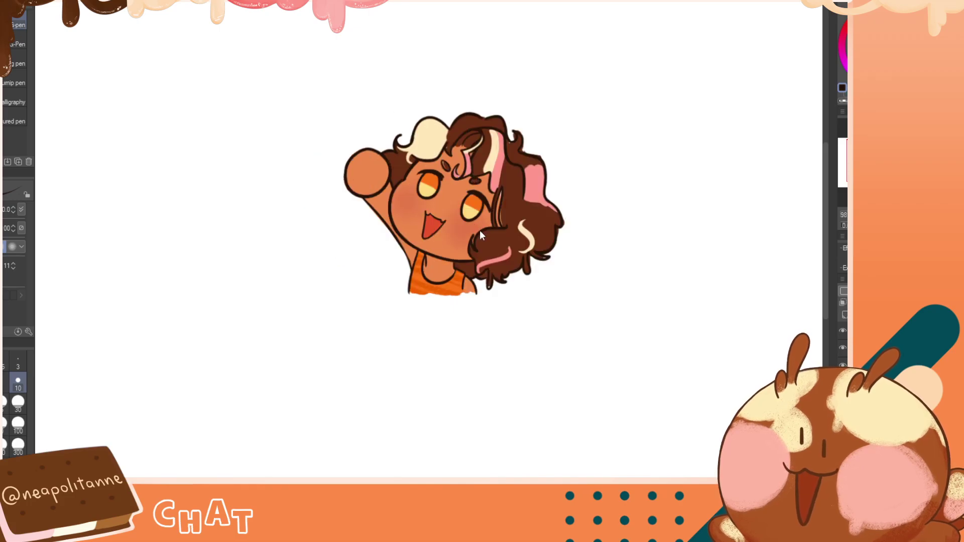
key(h)
key(h)
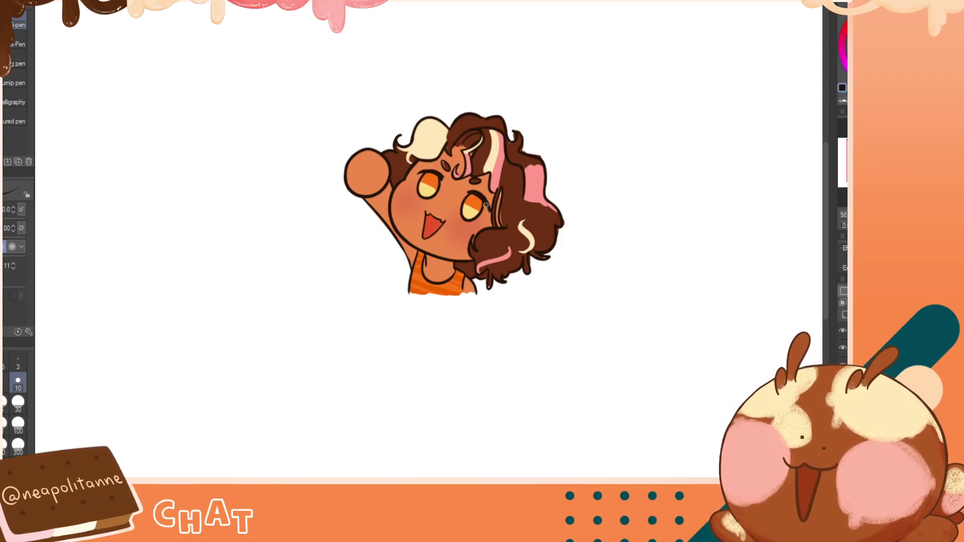
alt+click(512, 208)
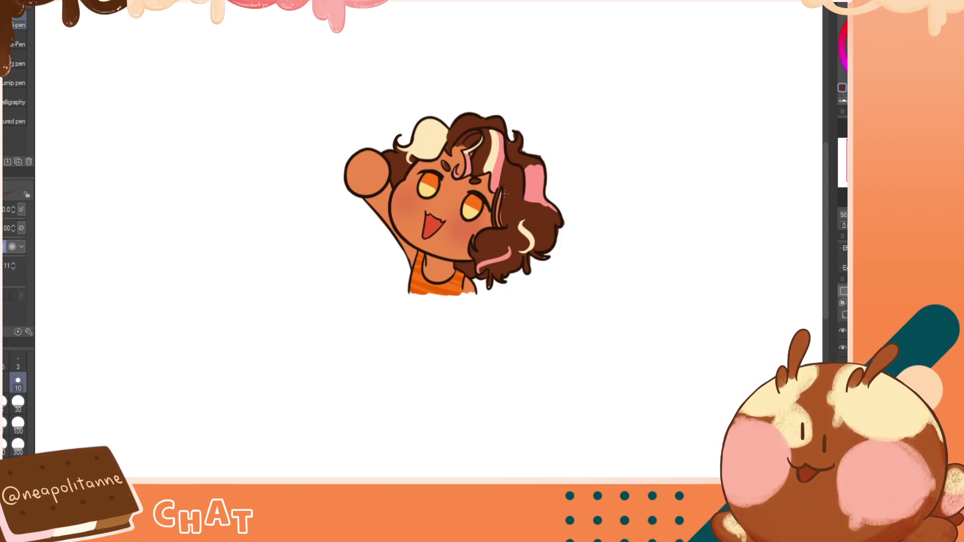
drag(504, 209, 500, 226)
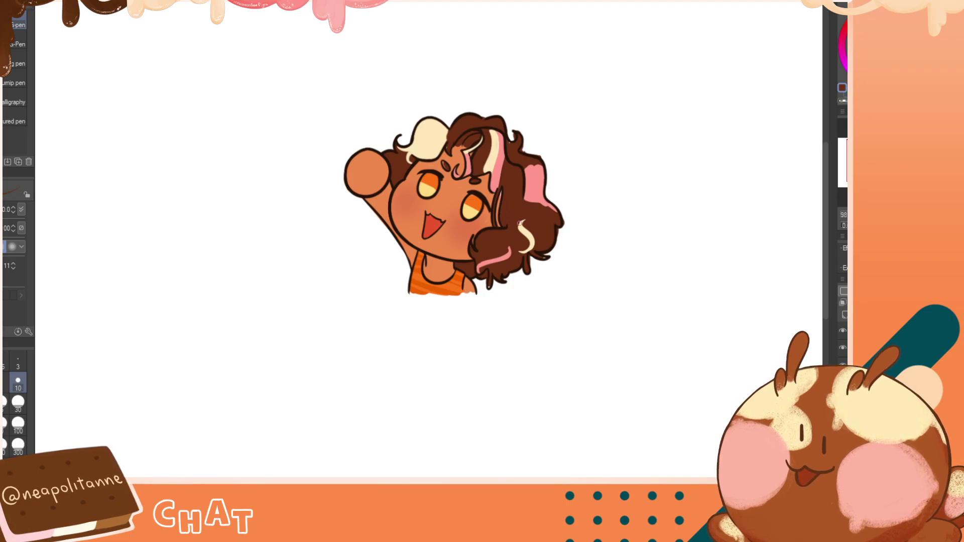
key(h)
key(h)
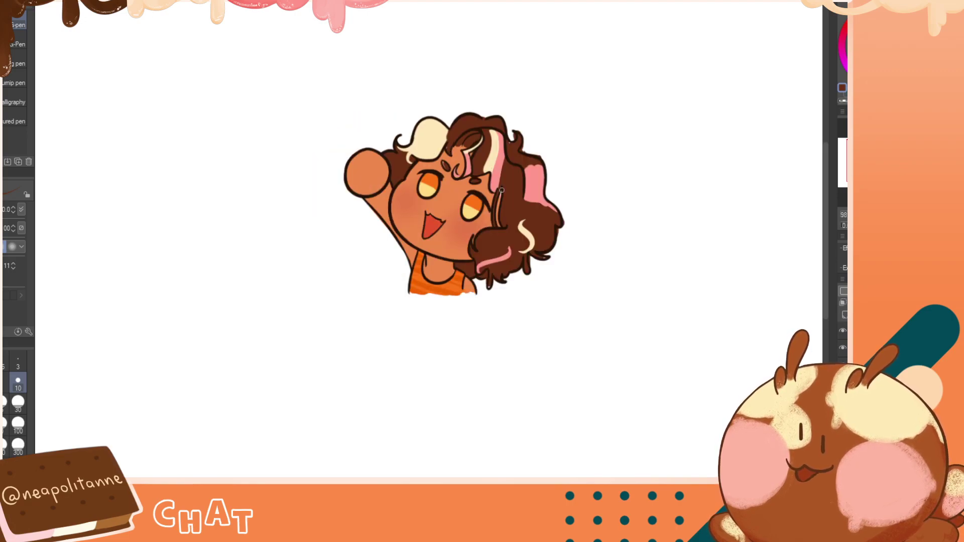
Touch up the skin beside the ear with sampled skin colour and the curl against the cheek with sampled brown
alt+click(484, 226)
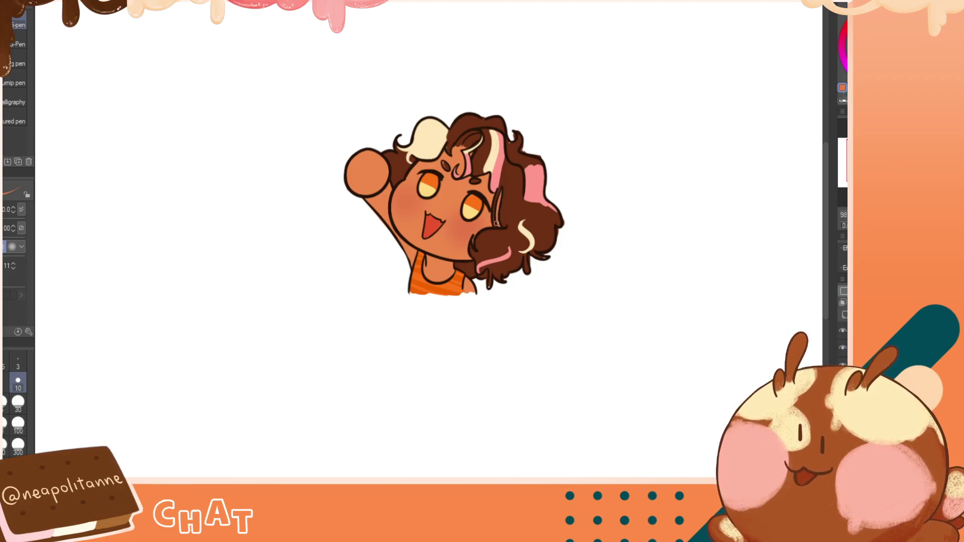
key(h)
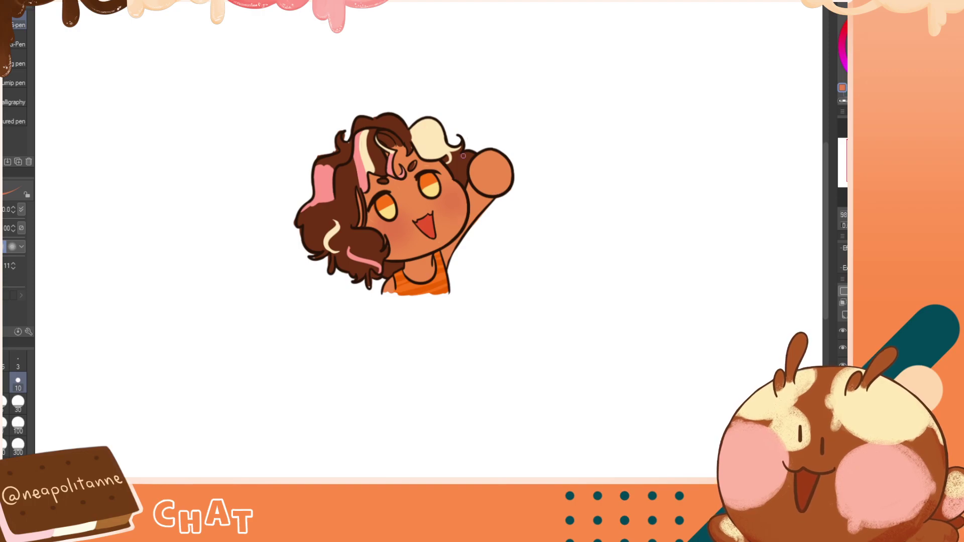
key(h)
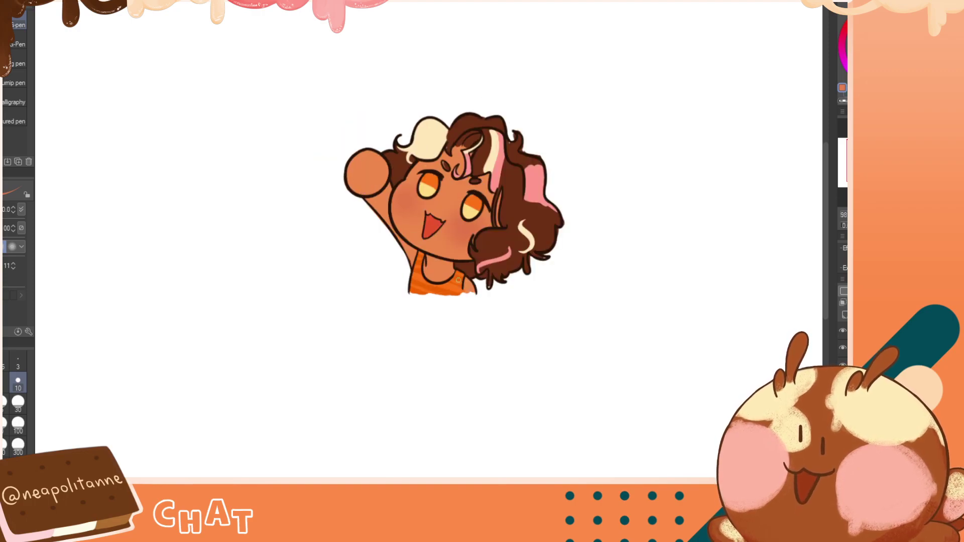
alt+click(482, 253)
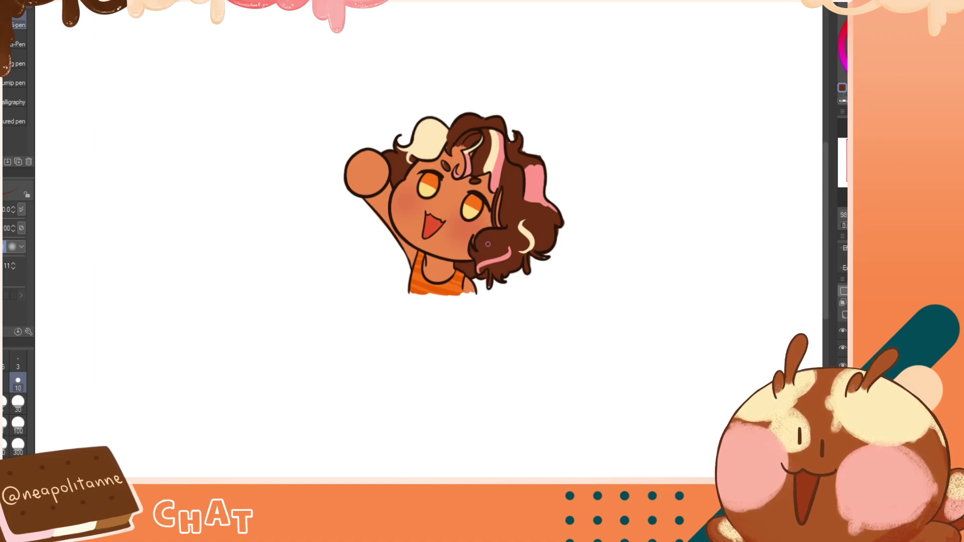
drag(481, 232, 472, 231)
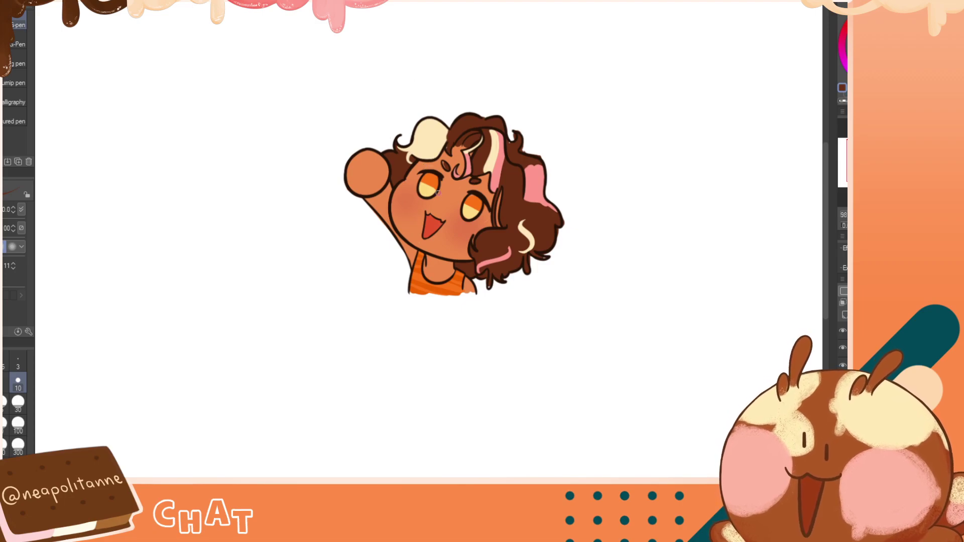
Retouch the forehead and the fringe at the hair parting with sampled skin and brown colours
alt+click(441, 169)
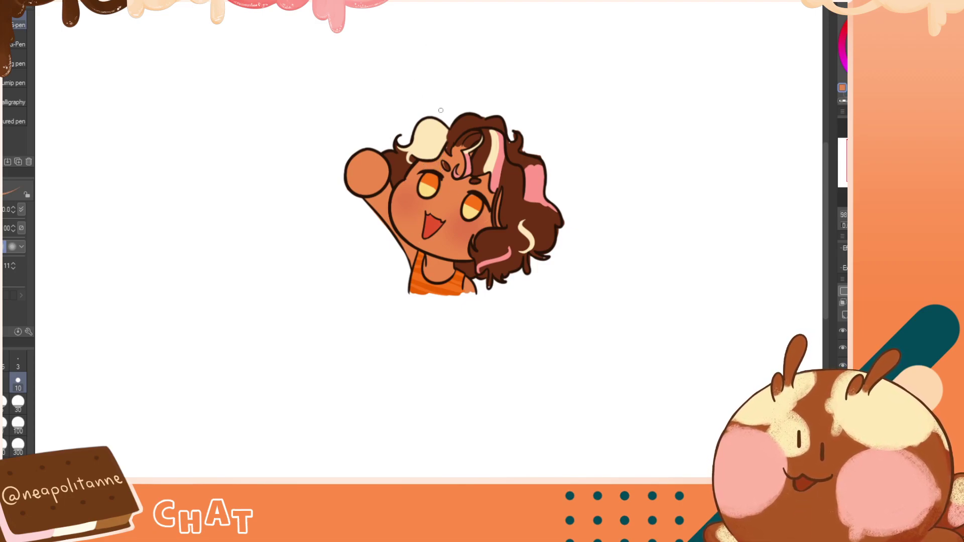
alt+click(460, 137)
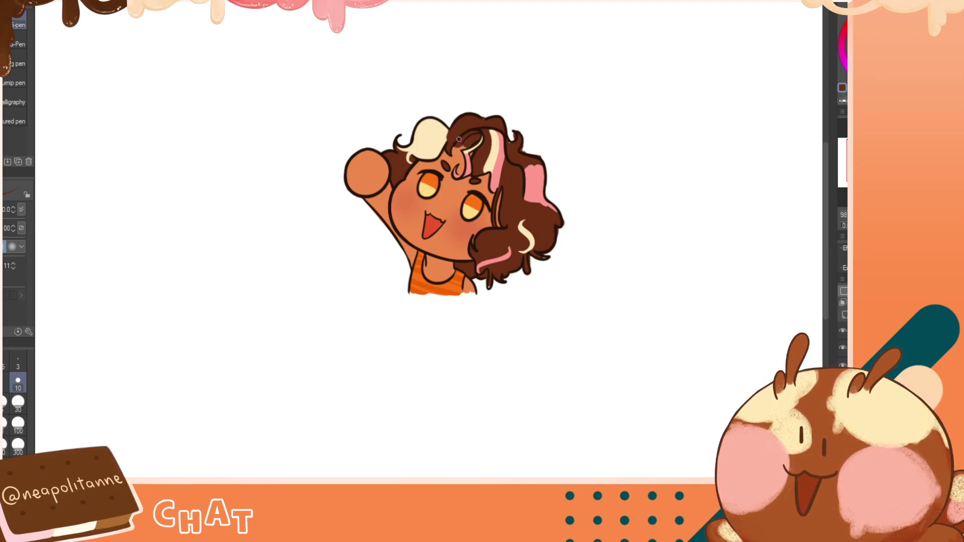
drag(459, 140, 463, 138)
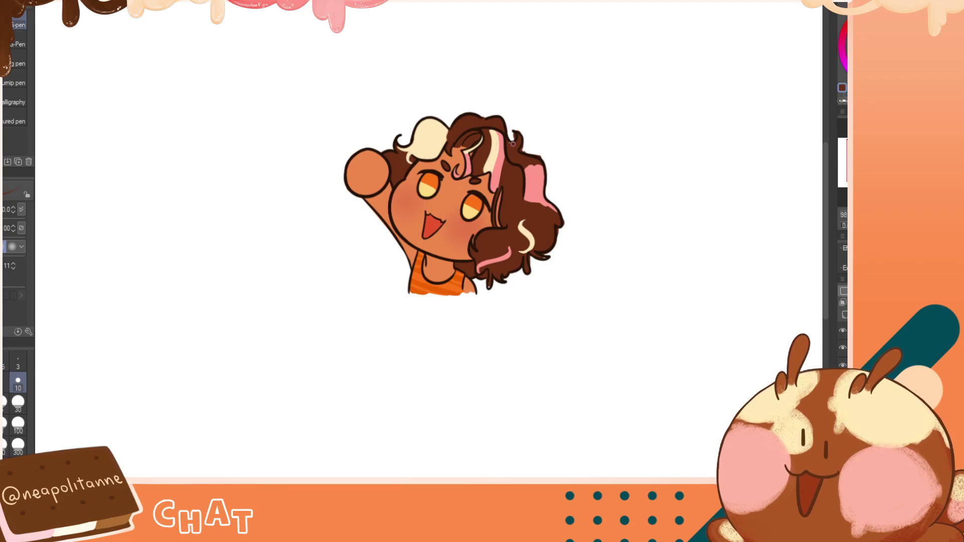
Clean the outer and lower edges of the curly hair, alternating between transparent colour and brown
key(c)
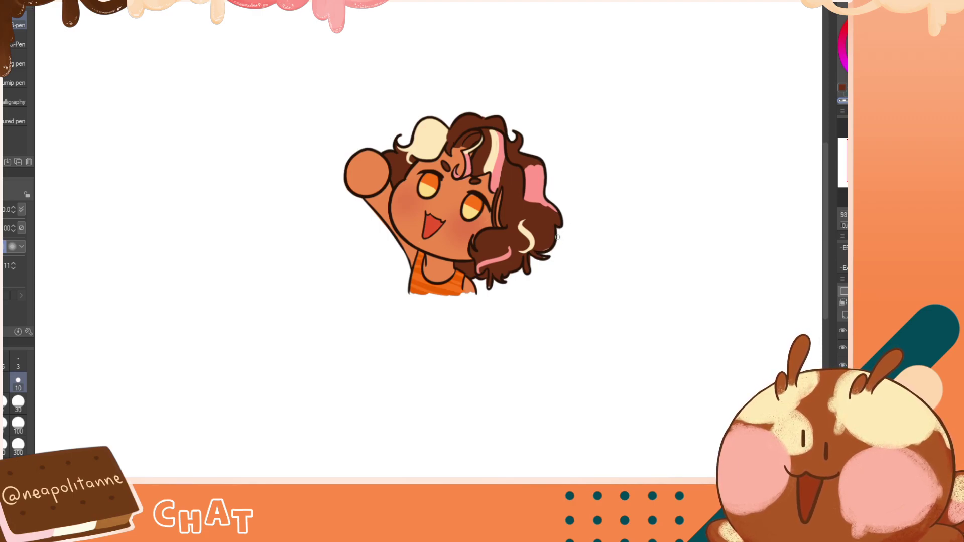
key(c)
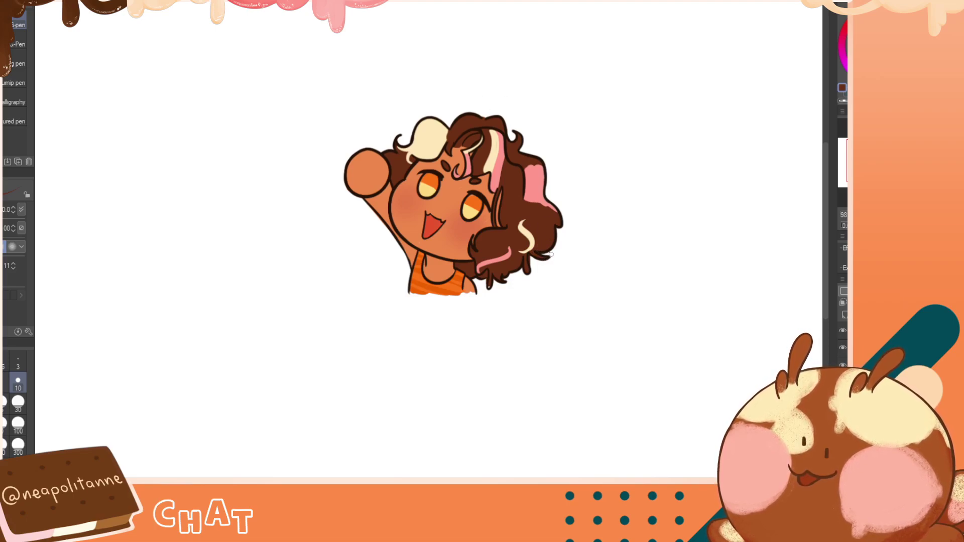
key(c)
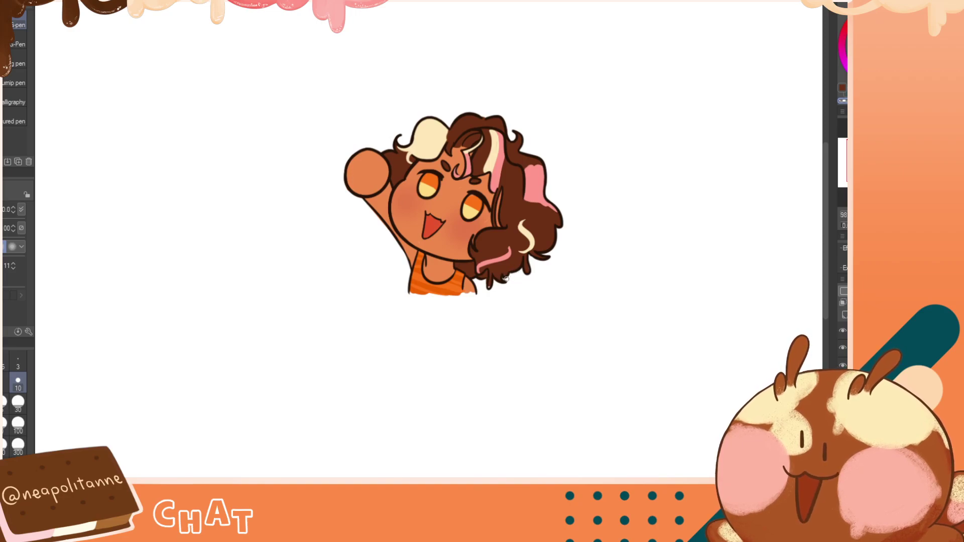
key(c)
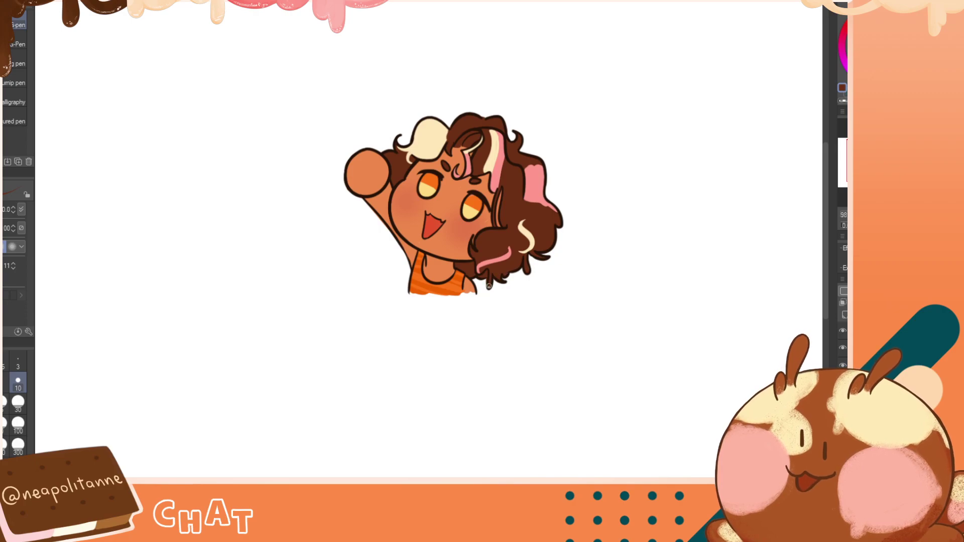
key(x)
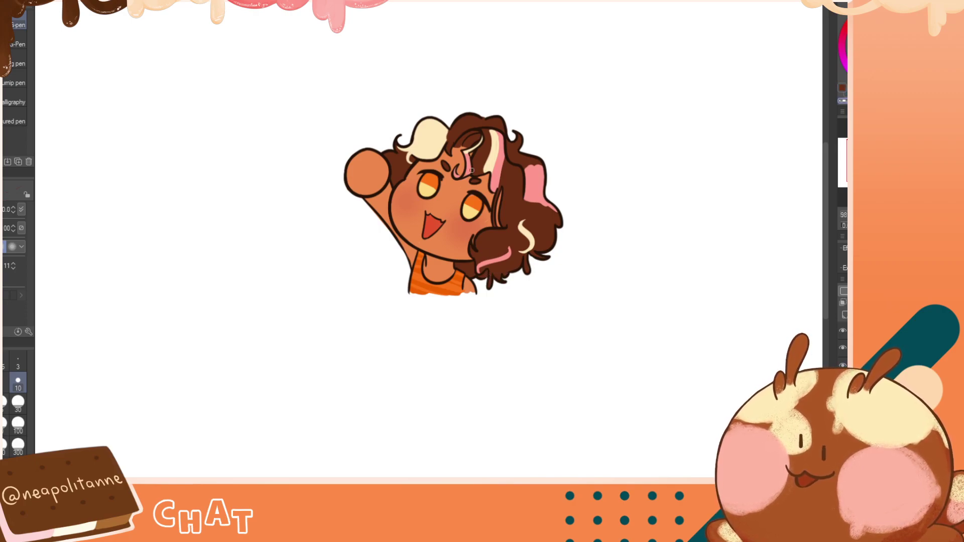
Examine the drawing's balance by mirroring the canvas view back and forth
key(h)
key(h)
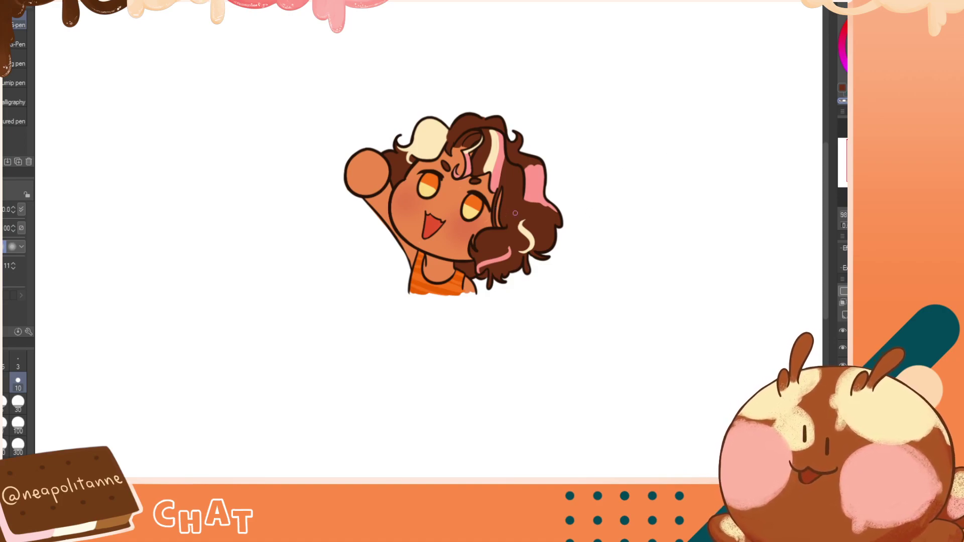
key(h)
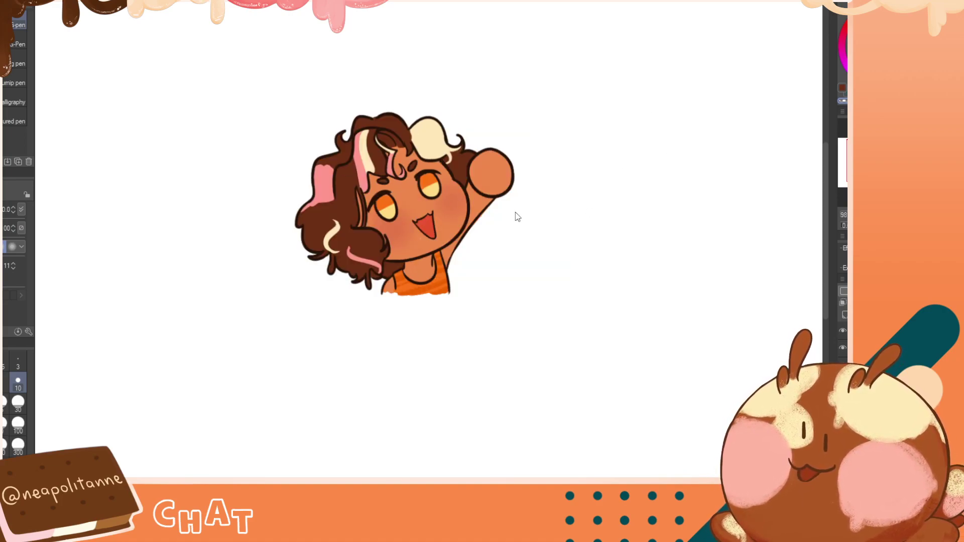
key(h)
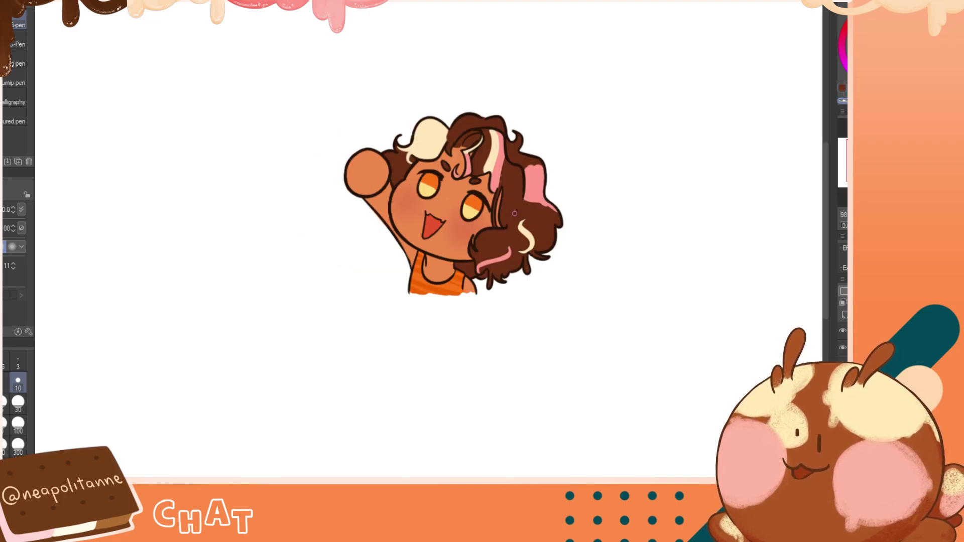
key(h)
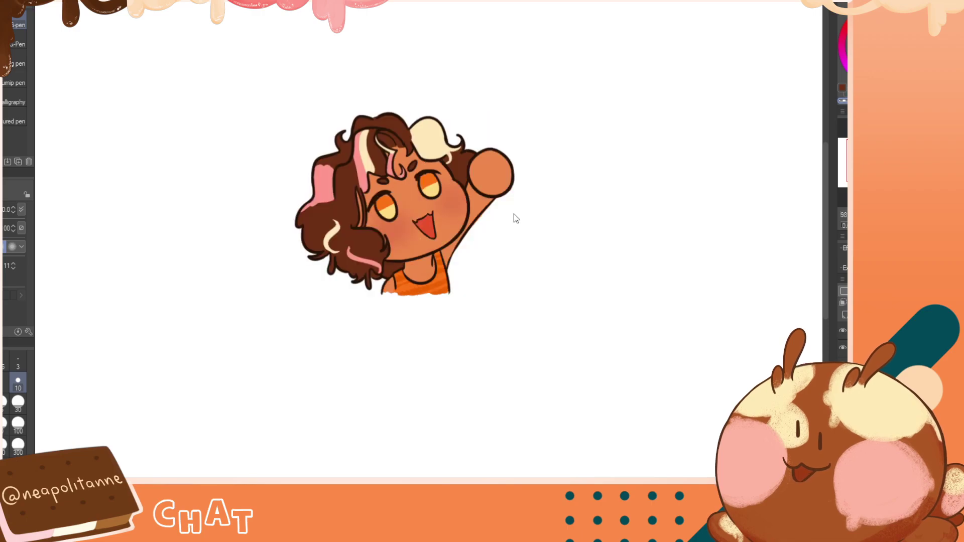
key(h)
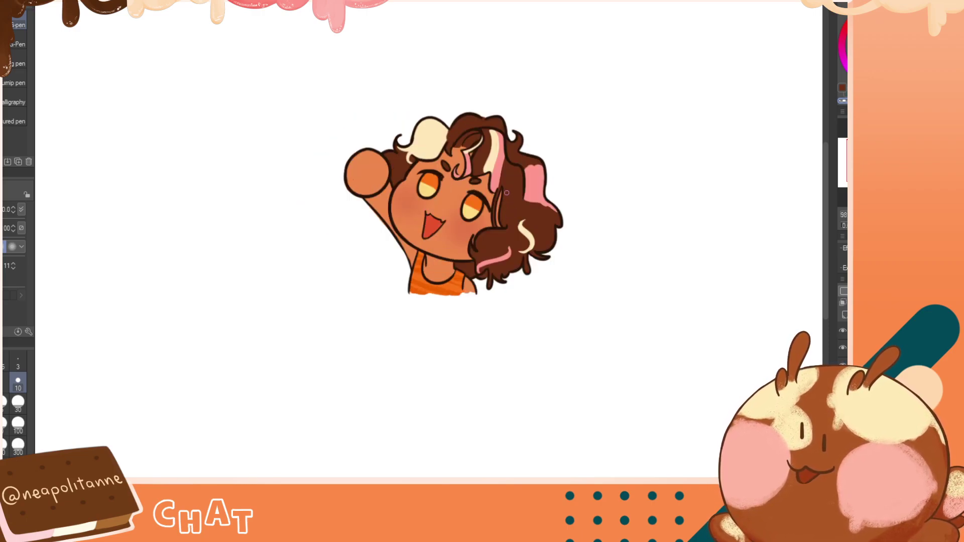
Paint a stronger rounded blush on the cheek beside the raised arm with the sampled reddish orange and the size 30 brush
alt+click(450, 241)
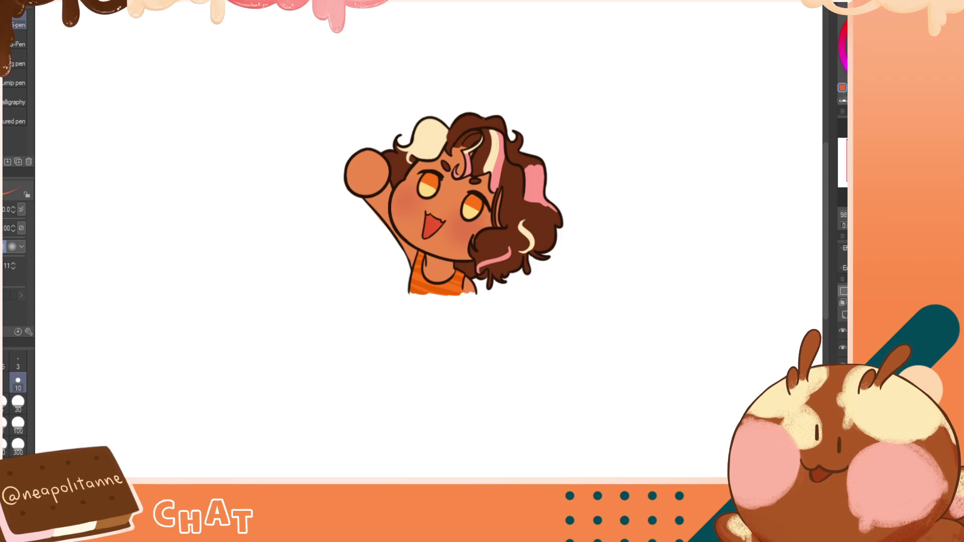
key(b)
mouse_move(411, 199)
mouse_down()
mouse_move(402, 209)
mouse_move(407, 191)
mouse_up()
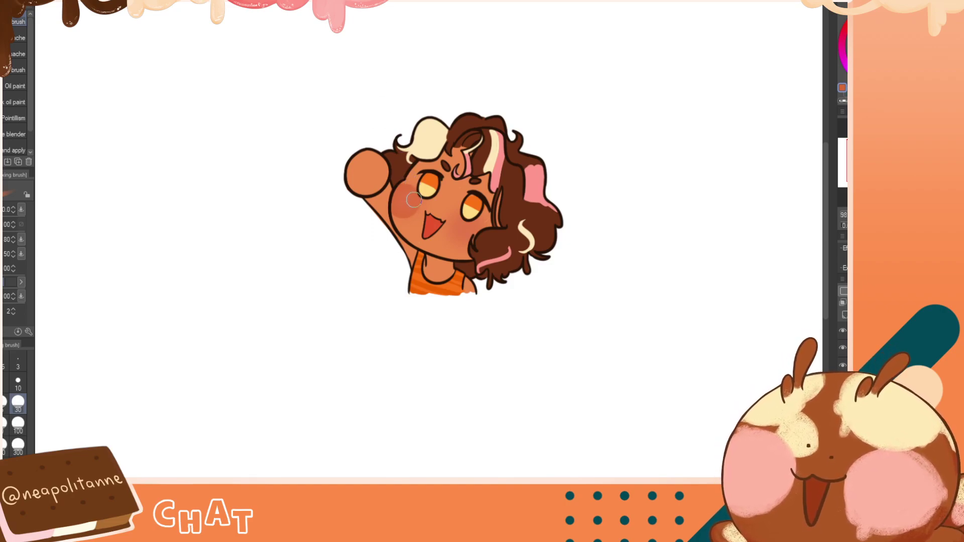
click(843, 302)
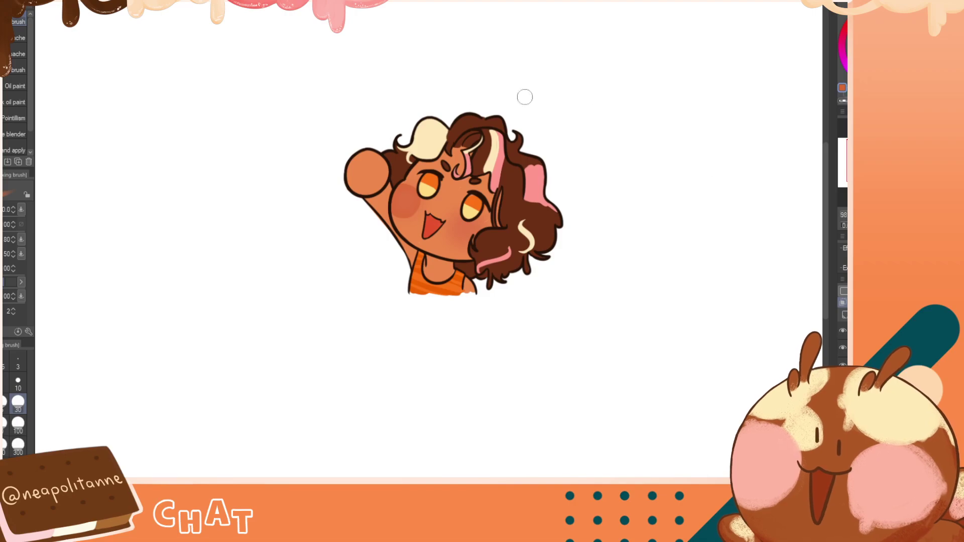
mouse_move(407, 188)
mouse_down()
mouse_move(414, 210)
mouse_move(412, 194)
mouse_up()
key(ctrl+z)
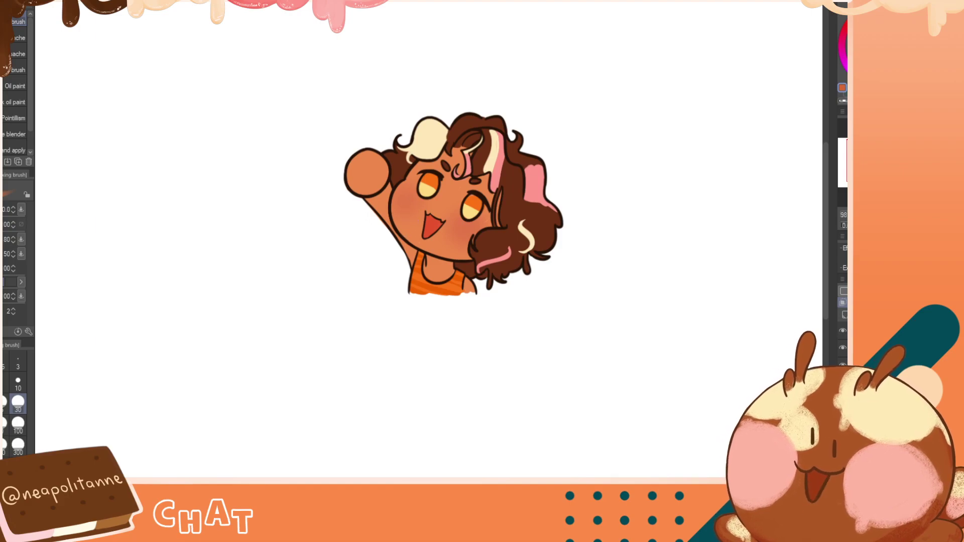
click(843, 303)
mouse_move(398, 193)
mouse_down()
mouse_move(409, 211)
mouse_move(398, 195)
mouse_move(407, 194)
mouse_move(411, 202)
mouse_move(405, 194)
mouse_move(396, 207)
mouse_move(409, 194)
mouse_up()
key(ctrl+z)
key(ctrl+z)
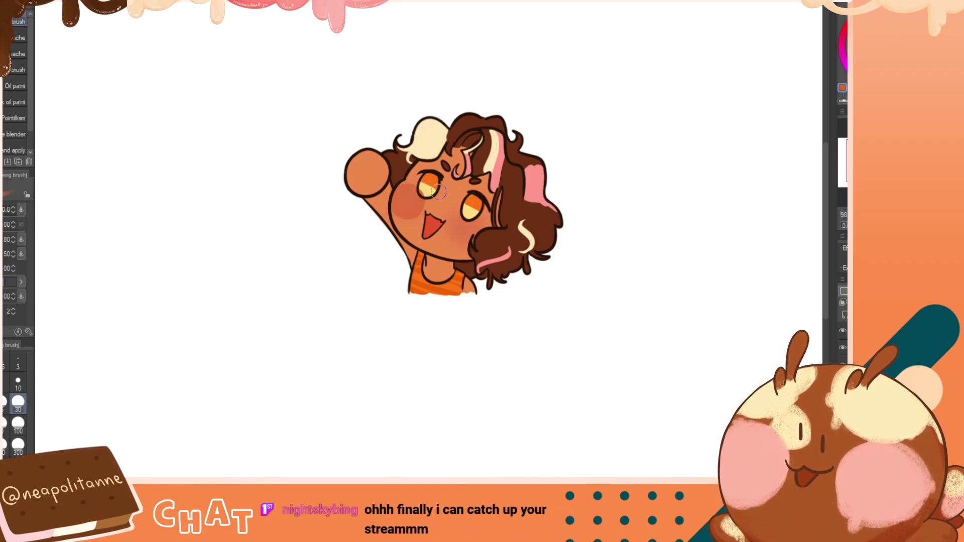
Paint a matching reddish-orange blush on the other cheek, next to the large curl, and compare both cheeks in mirrored view
mouse_move(468, 228)
mouse_down()
mouse_move(468, 244)
mouse_move(459, 240)
mouse_move(476, 227)
mouse_up()
key(ctrl+z)
key(h)
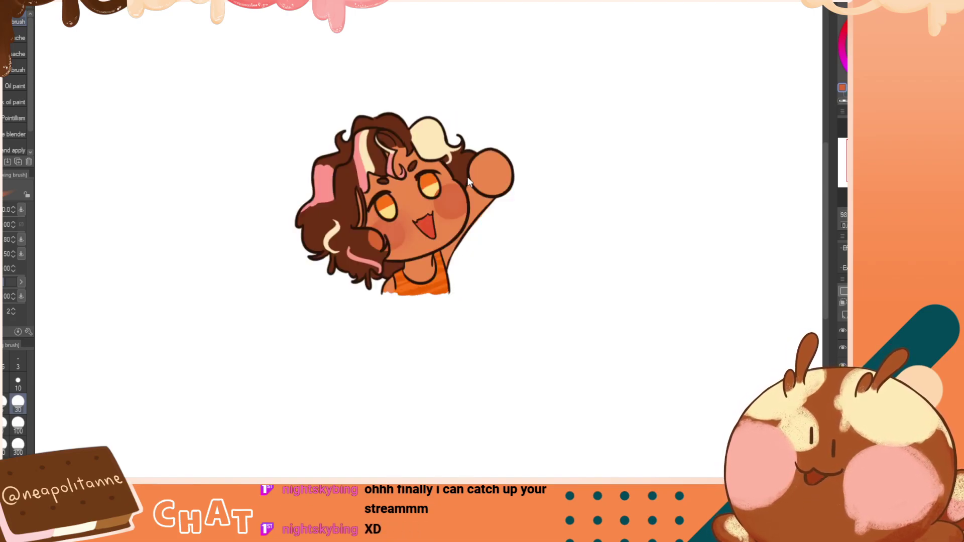
key(h)
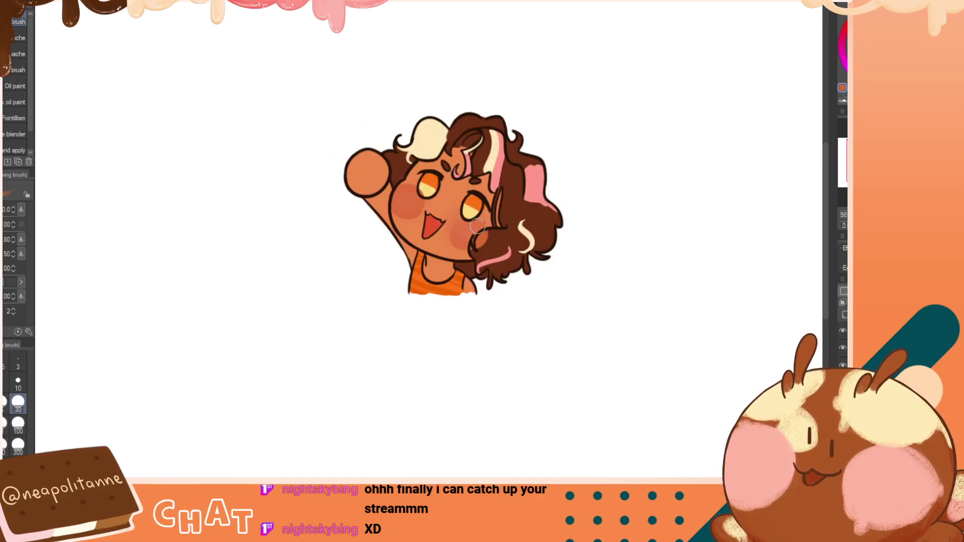
mouse_move(478, 226)
mouse_down()
mouse_move(476, 245)
mouse_move(481, 219)
mouse_up()
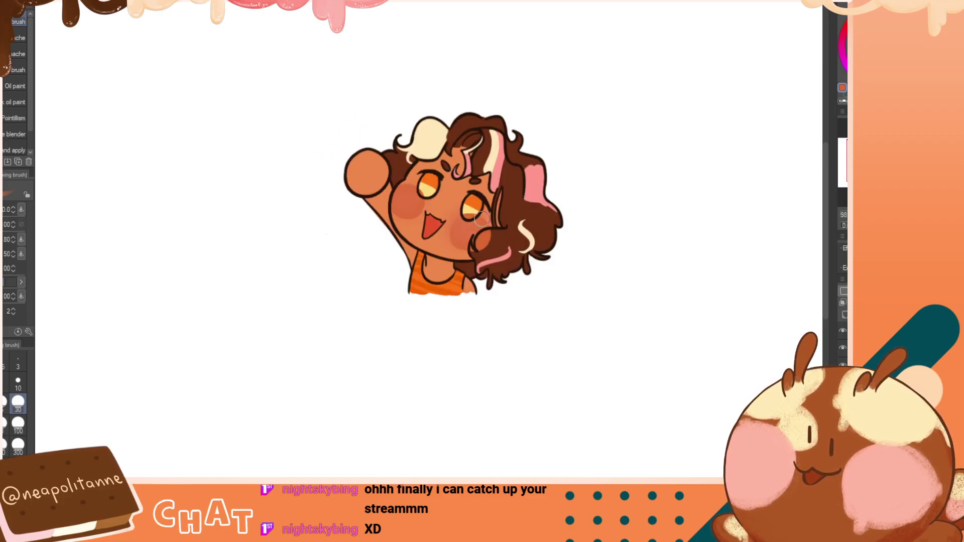
key(h)
key(h)
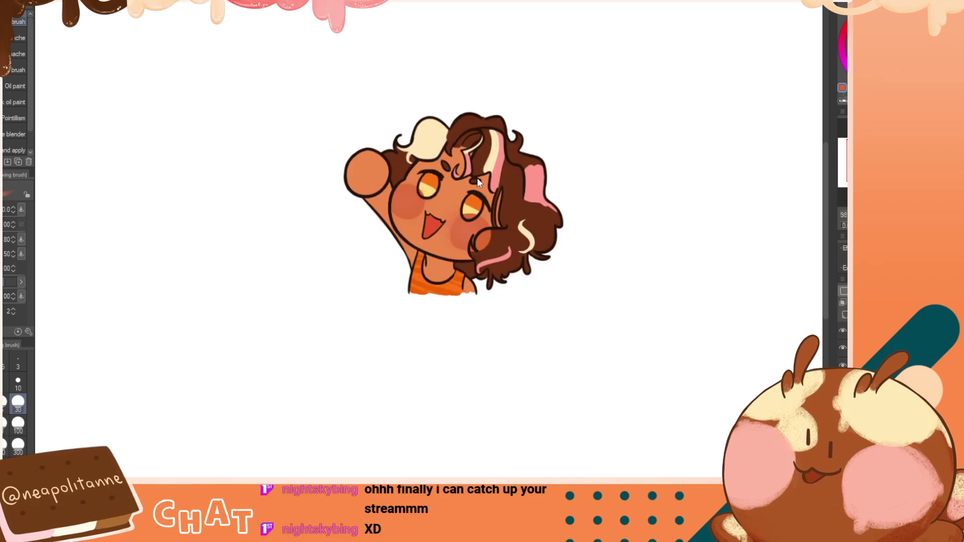
Touch up the lower iris of the eye nearest the big curls with its sampled yellow and the size 10 brush
alt+click(471, 207)
click(18, 383)
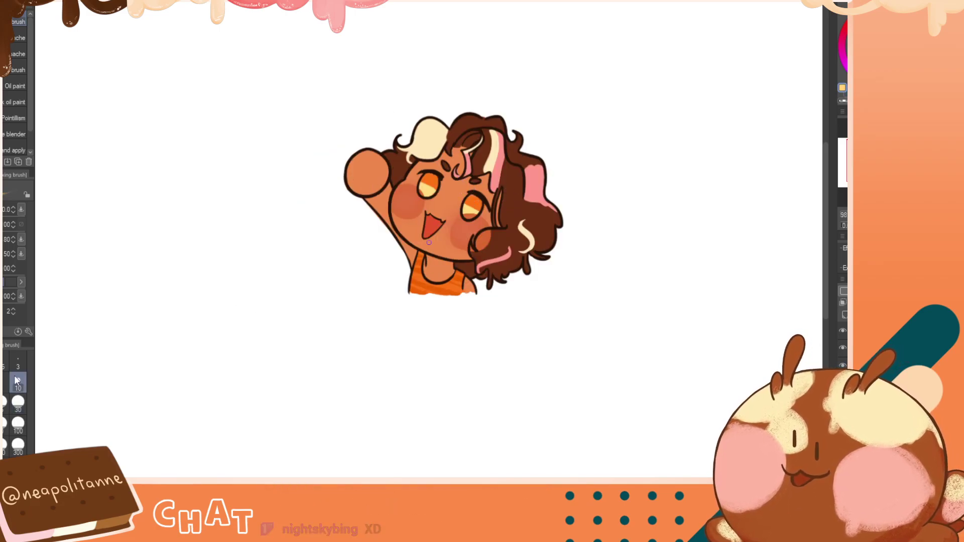
drag(466, 209, 475, 217)
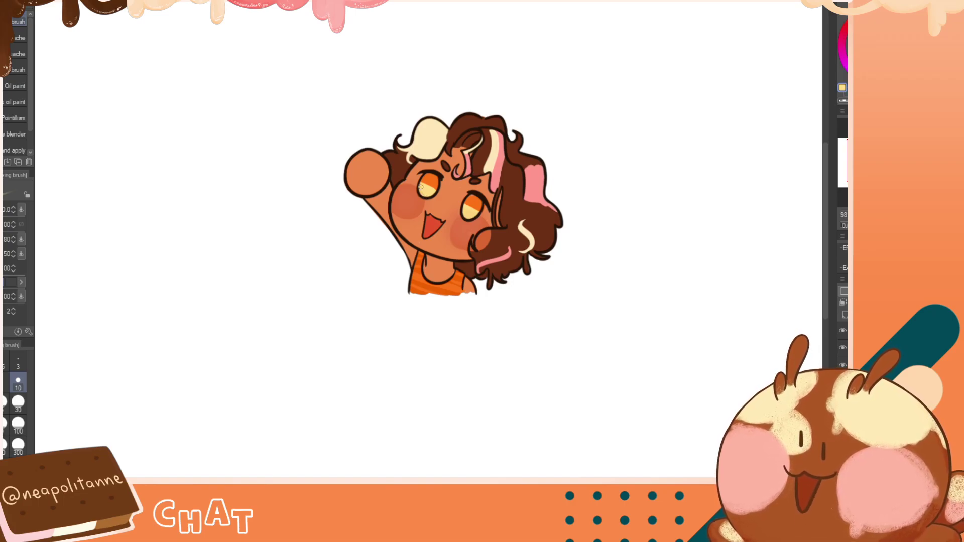
key(h)
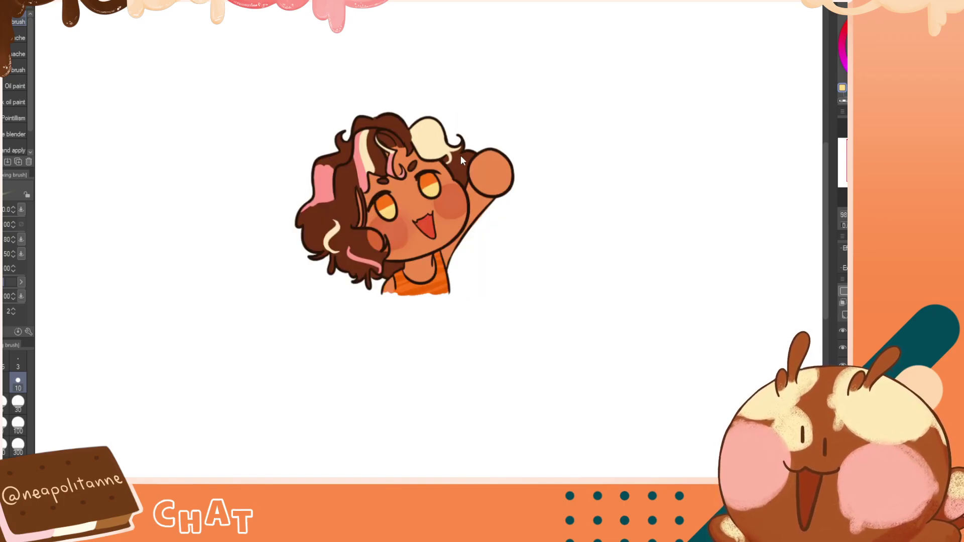
key(h)
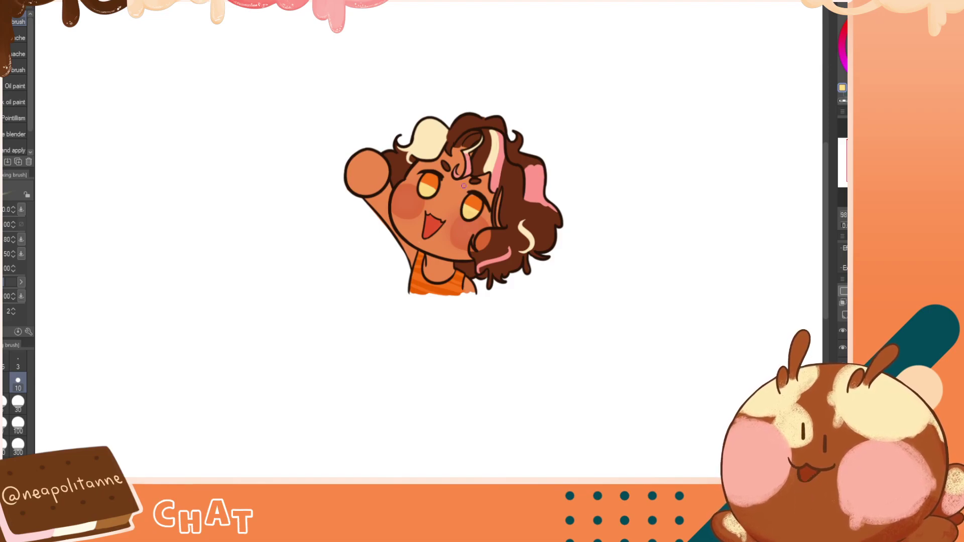
Cover the blush spilling onto the curl beside the cheek with brown sampled from the hair
alt+click(508, 242)
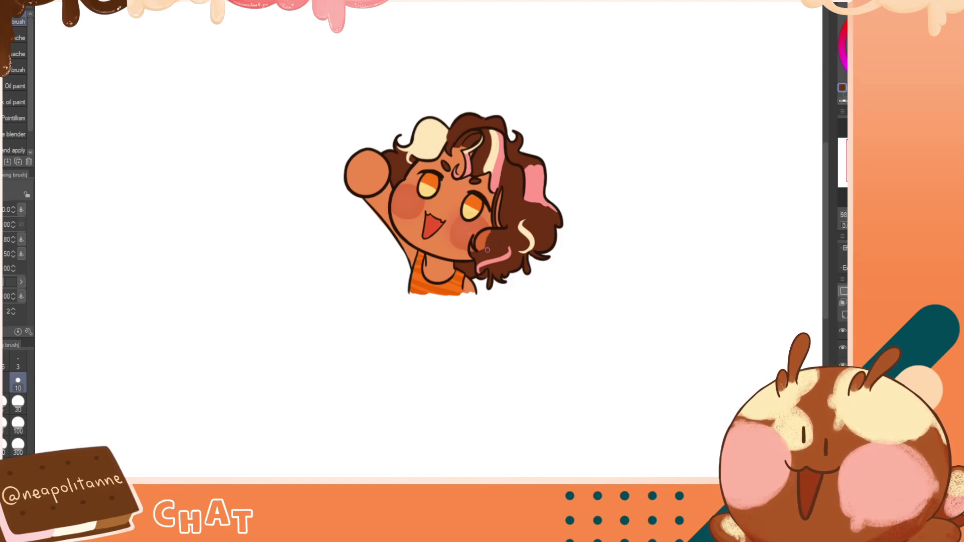
mouse_move(487, 249)
mouse_down()
mouse_move(496, 239)
mouse_move(482, 242)
mouse_move(491, 255)
mouse_up()
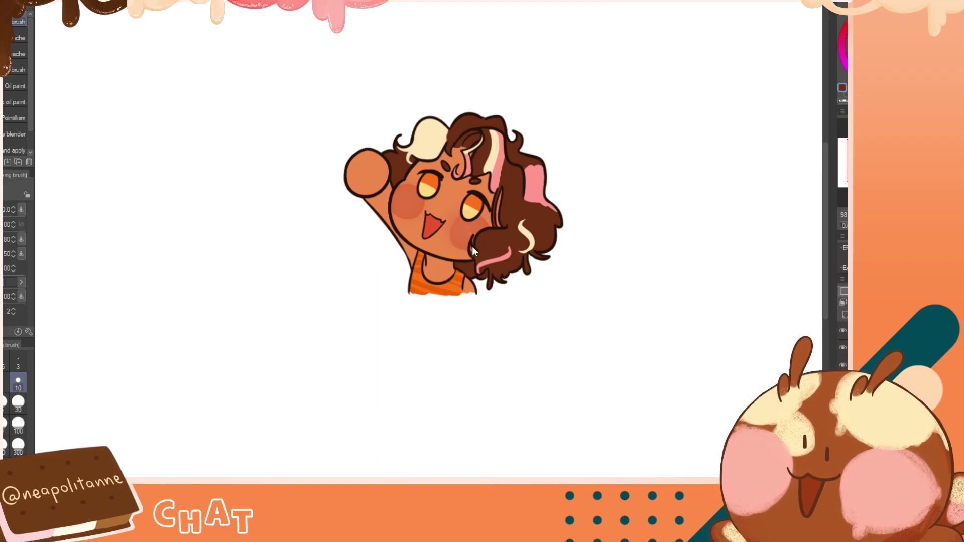
key(p)
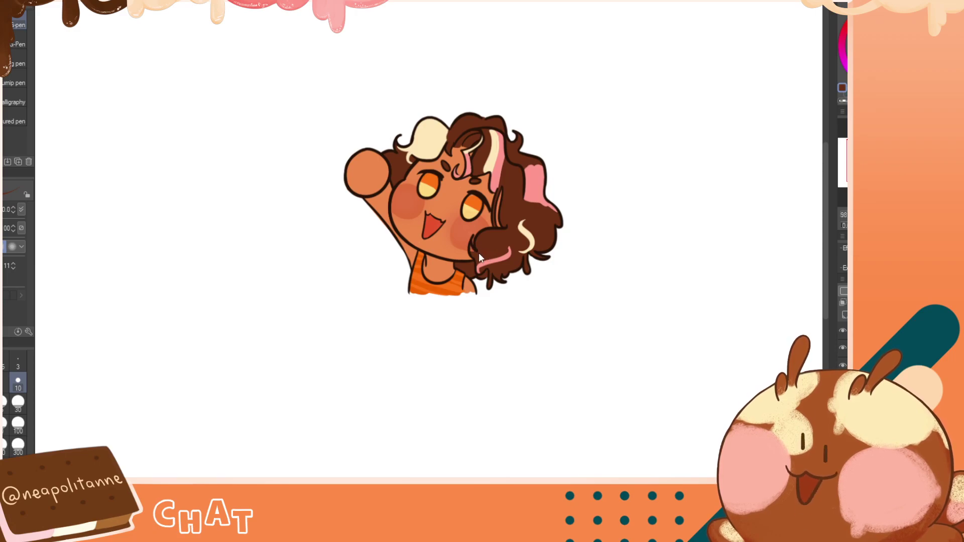
Examine the drawing in mirrored view and at reduced sizes to judge its balance and readability
key(h)
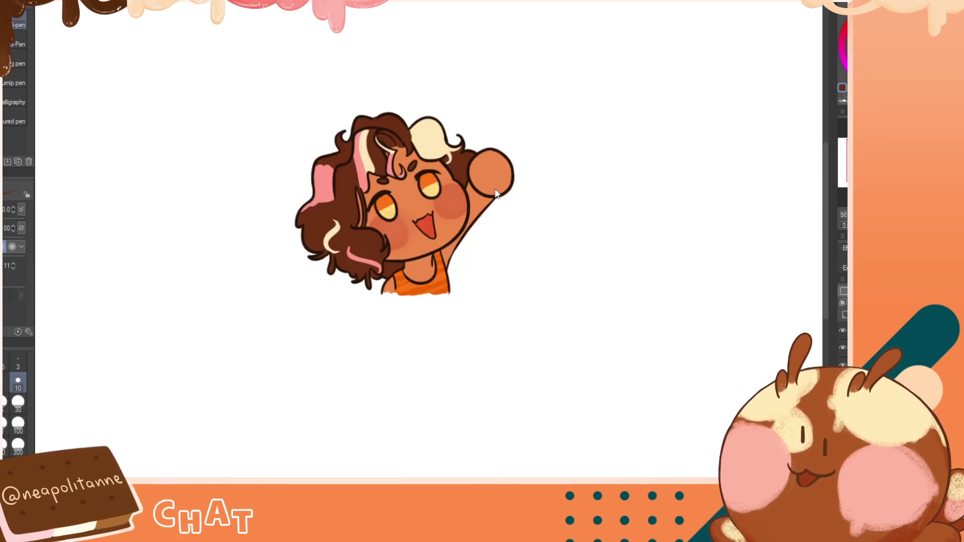
key(h)
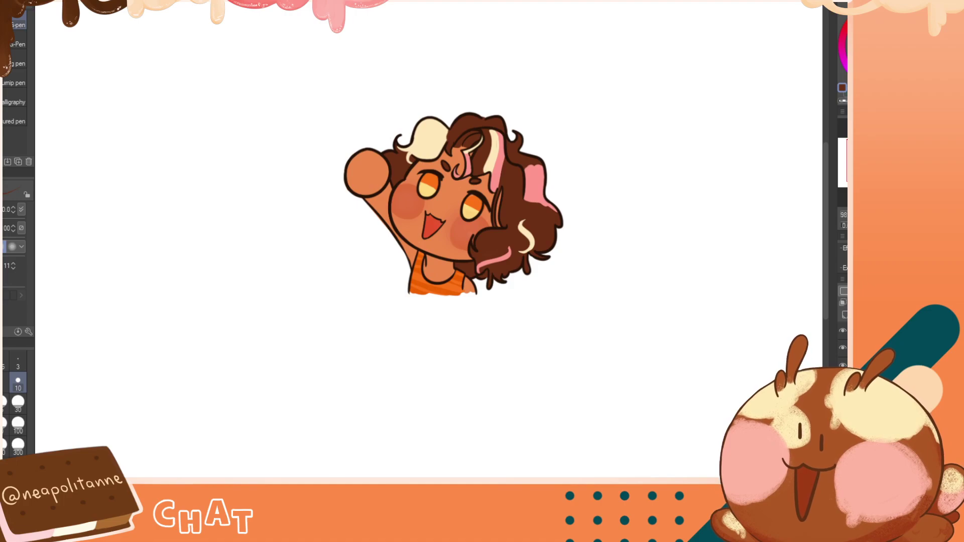
key(ctrl+minus)
key(ctrl+minus)
key(ctrl+minus)
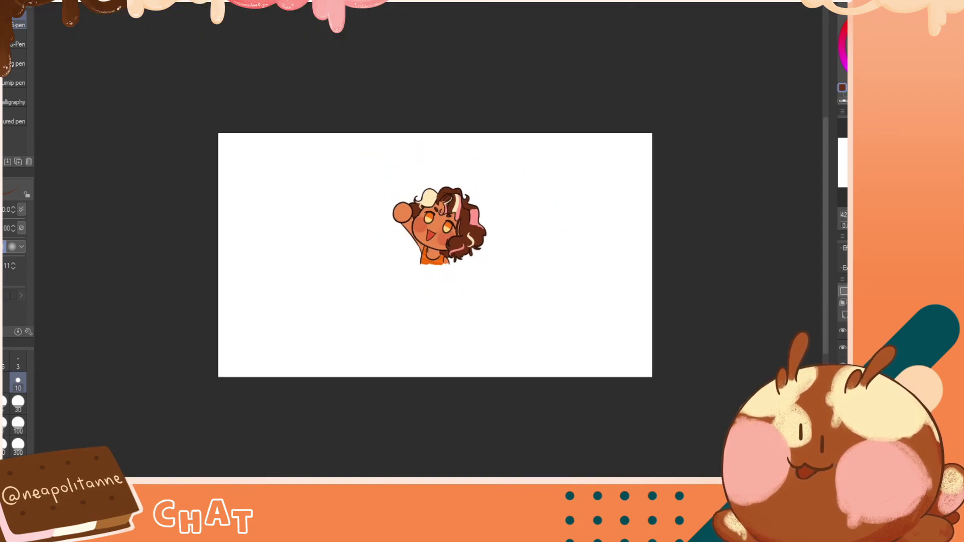
key(ctrl+minus)
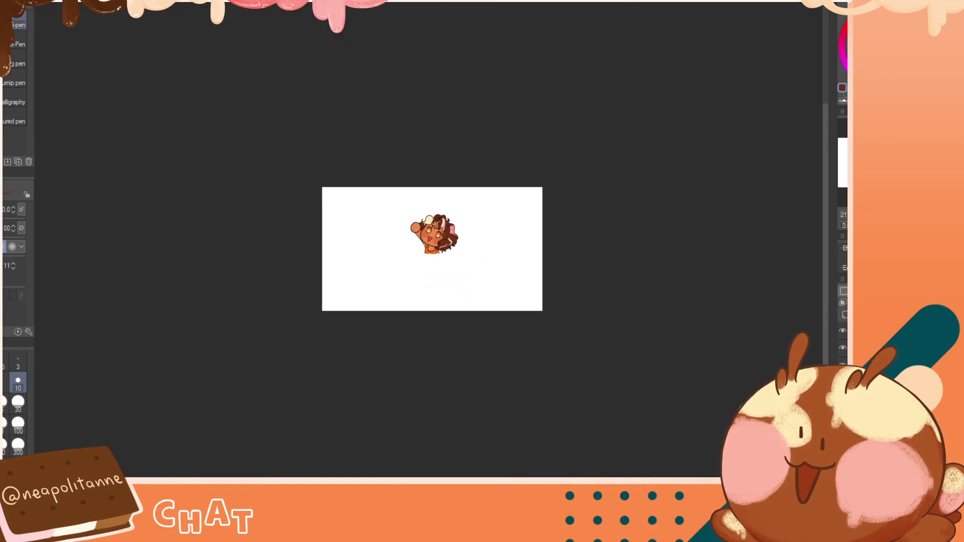
key(ctrl+minus)
key(ctrl+plus)
key(ctrl+plus)
key(ctrl+plus)
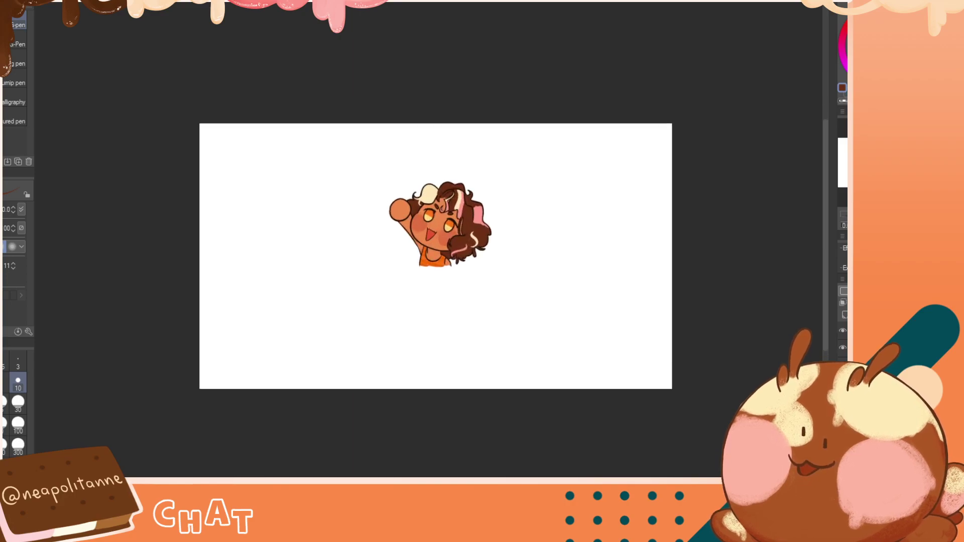
Repaint the upper irises of both eyes with the sampled orange using the pen at size 10
alt+click(427, 178)
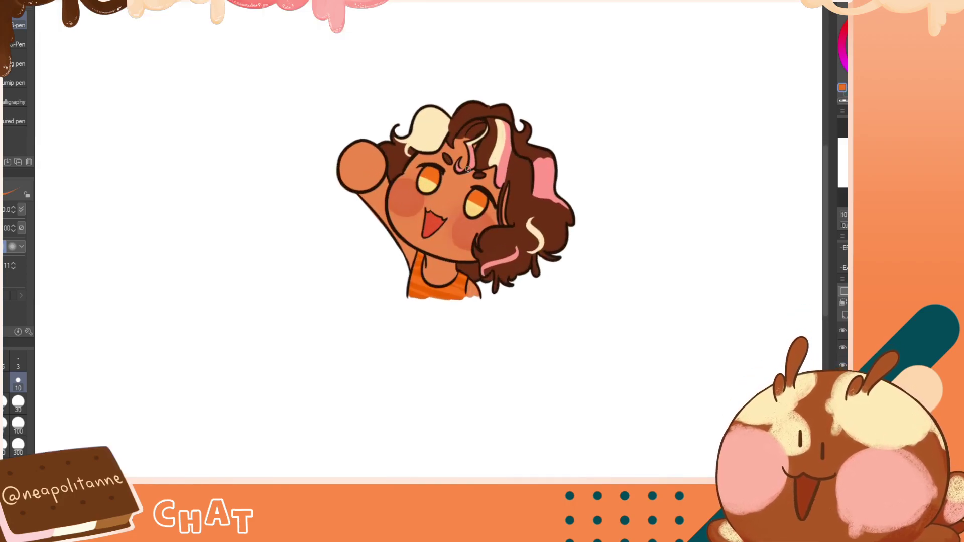
drag(469, 200, 482, 206)
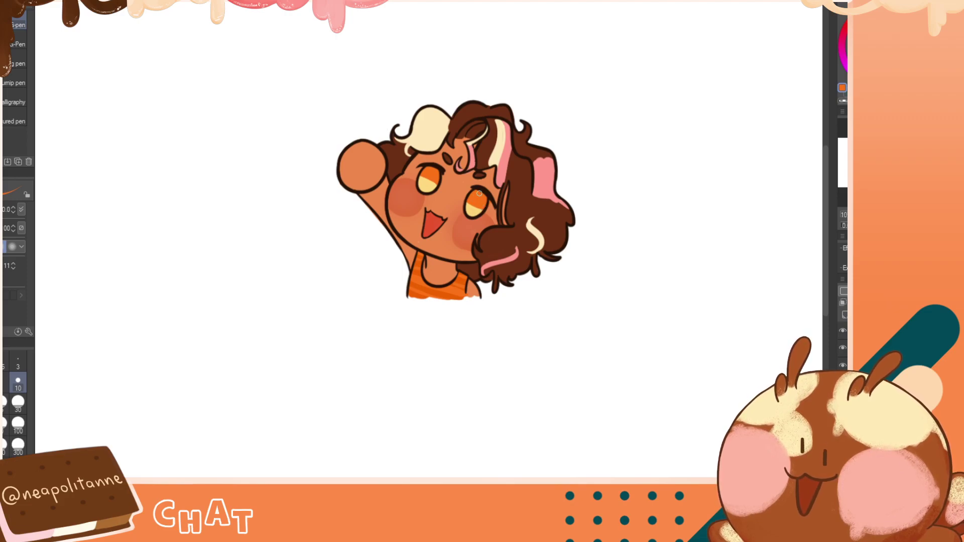
drag(421, 175, 434, 184)
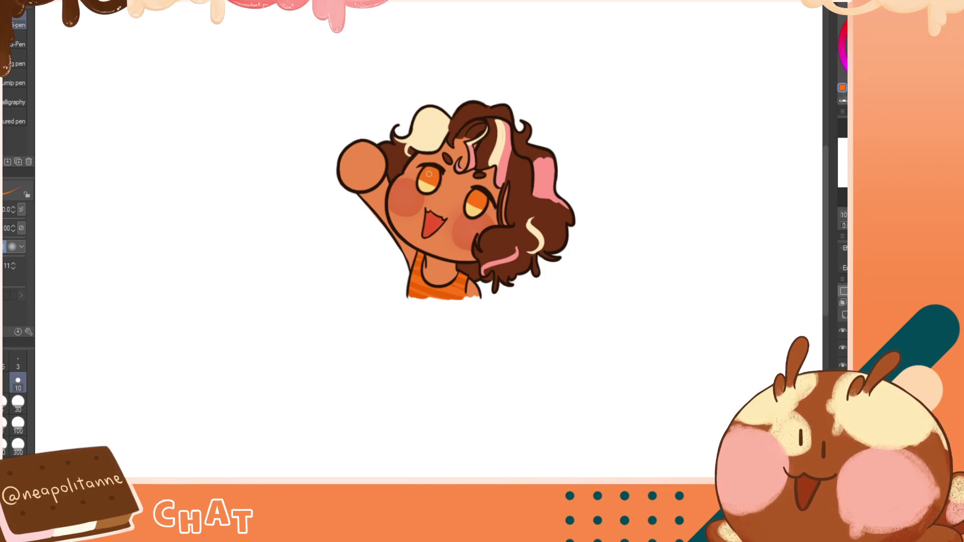
key(h)
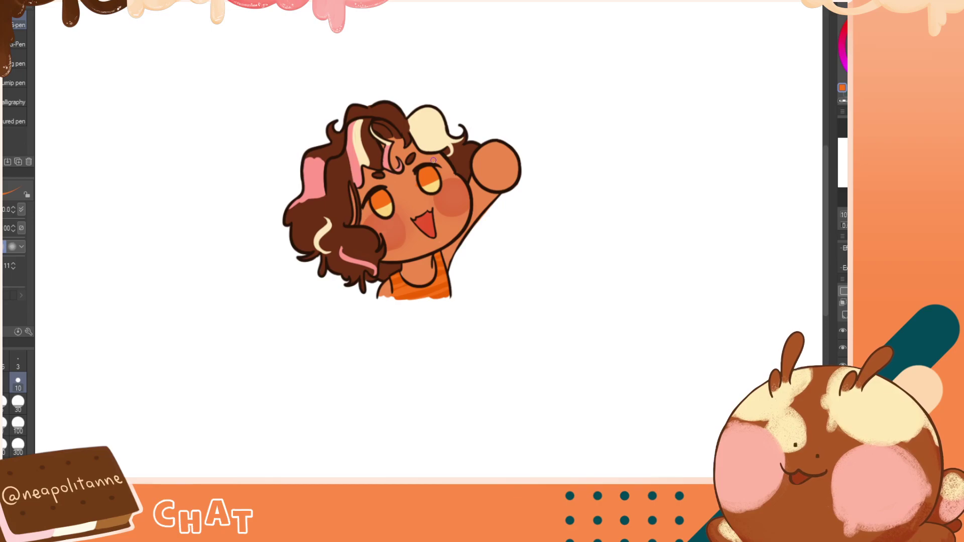
key(h)
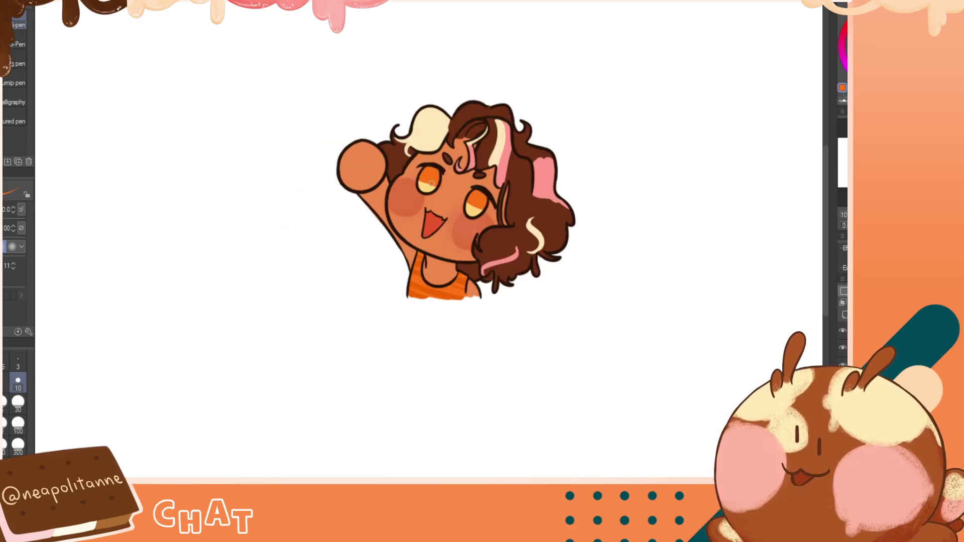
drag(469, 202, 485, 209)
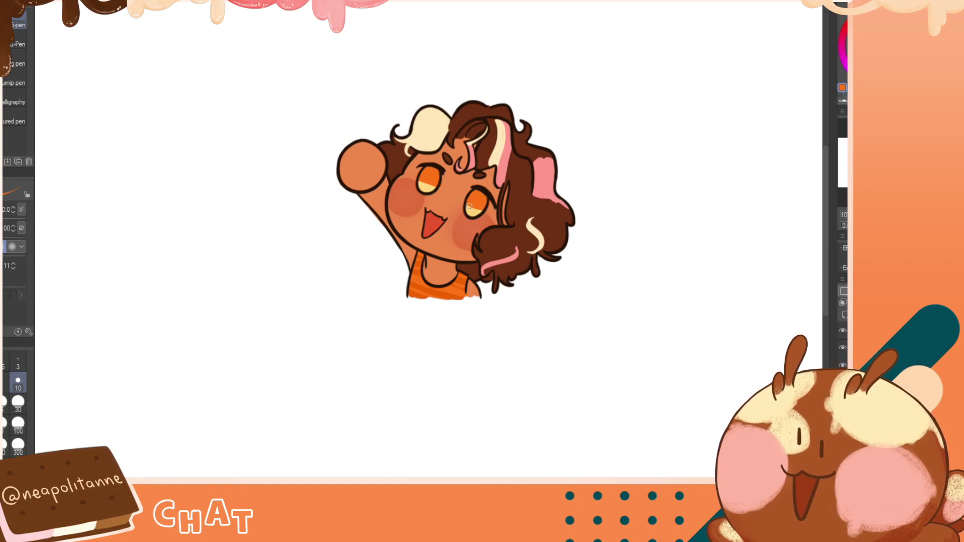
Refine the lower irises of both eyes with the sampled yellow, checking their symmetry in mirrored view
alt+click(474, 210)
key(h)
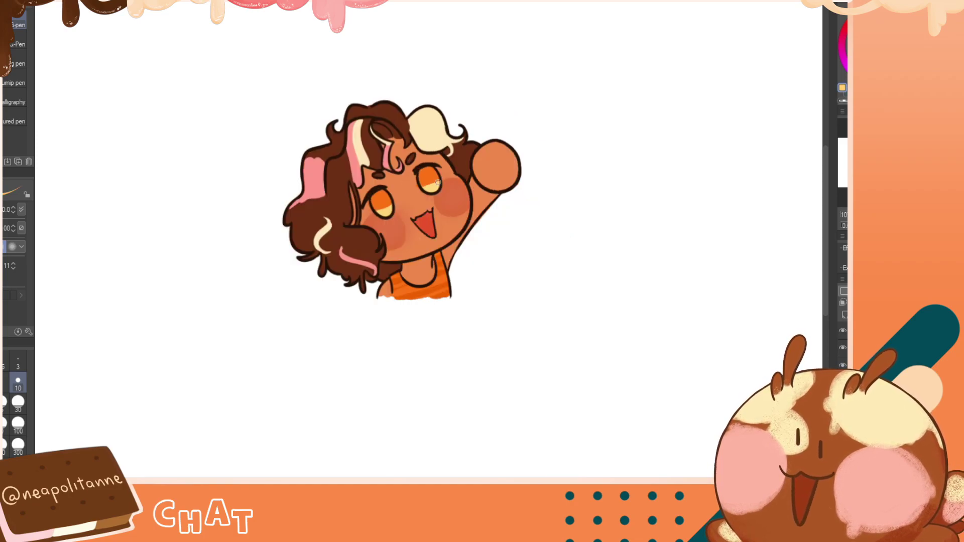
drag(438, 182, 379, 211)
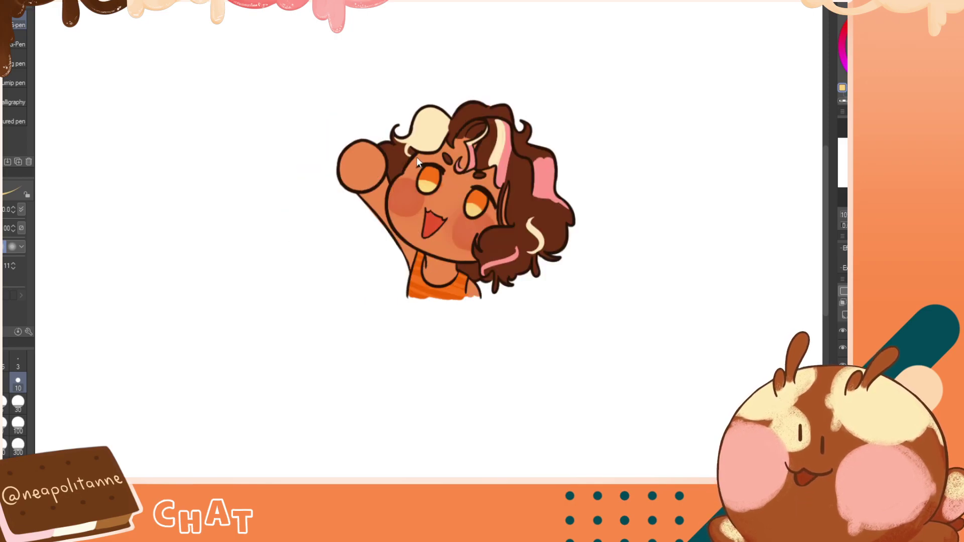
key(h)
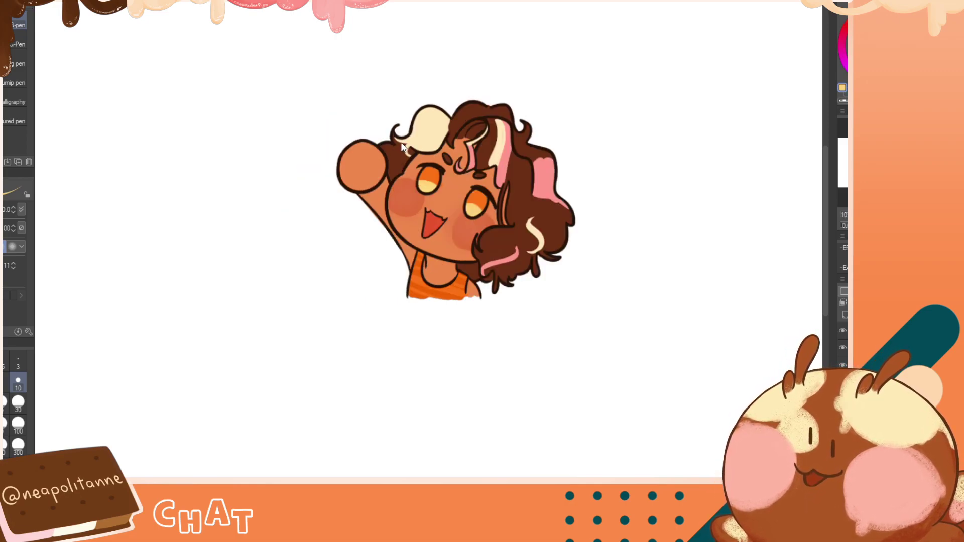
drag(465, 202, 471, 204)
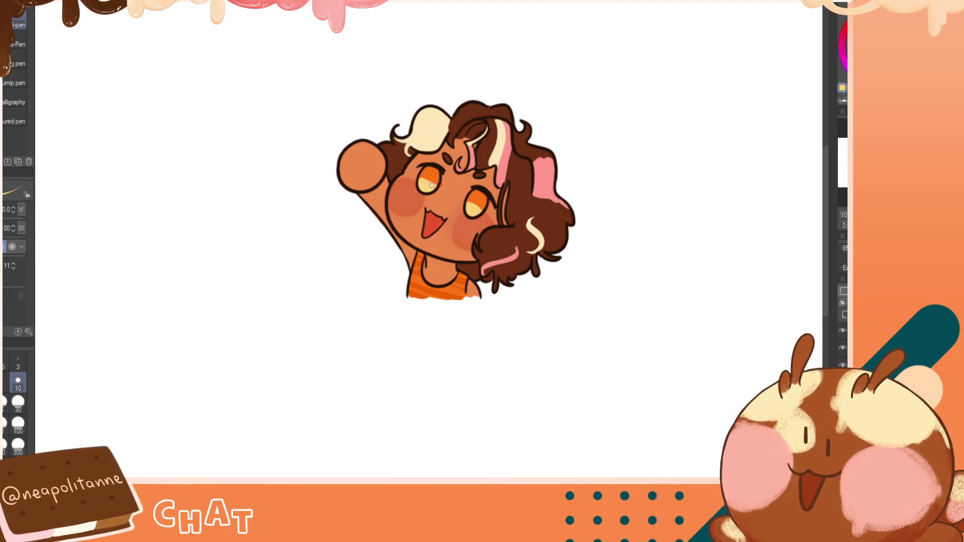
drag(418, 178, 434, 181)
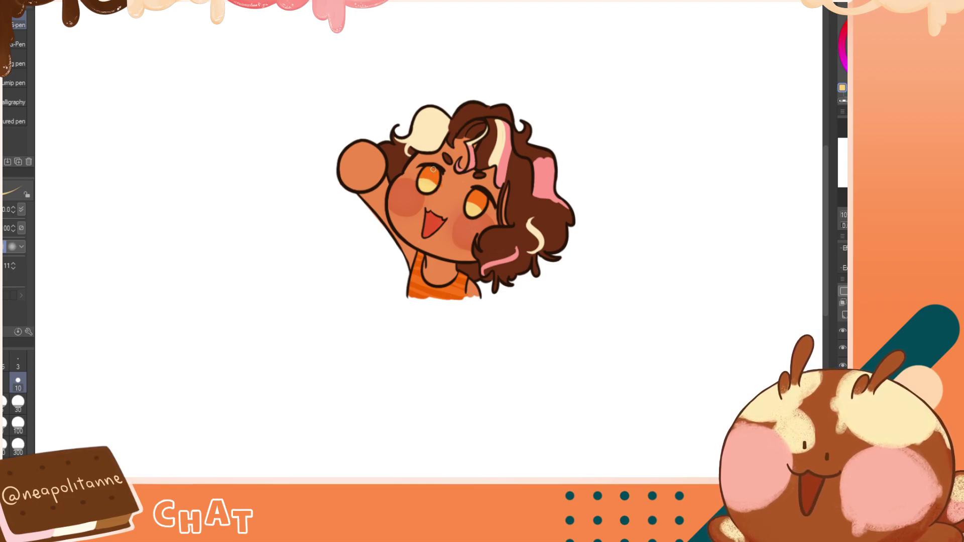
key(h)
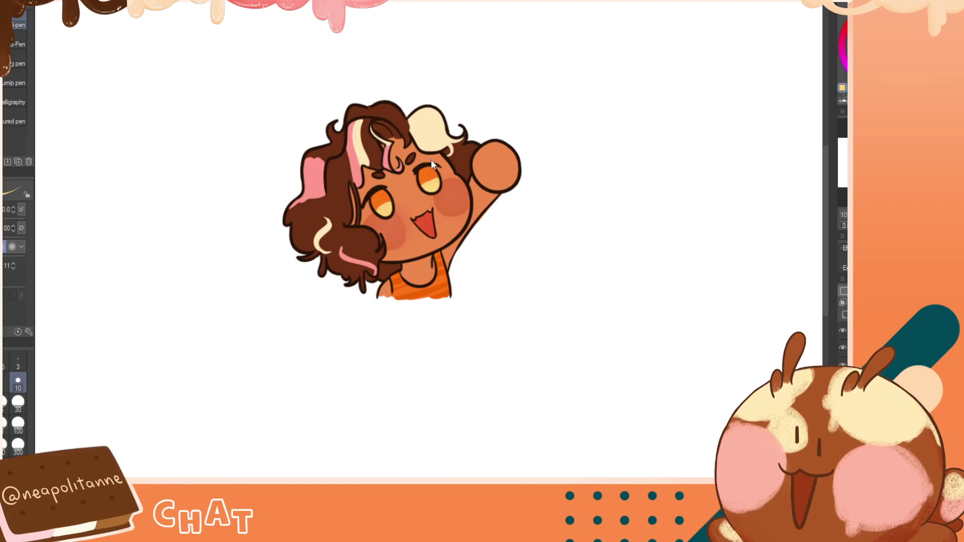
key(h)
key(h)
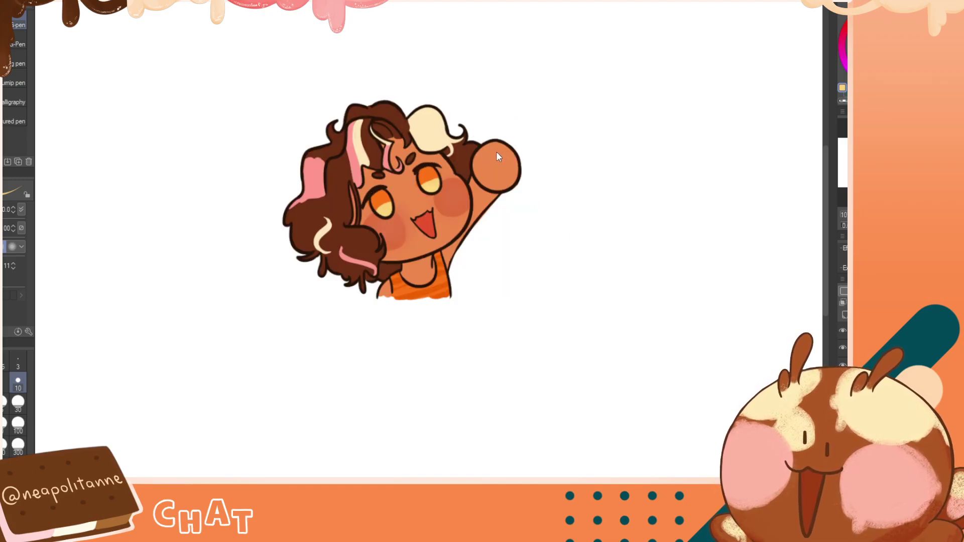
key(h)
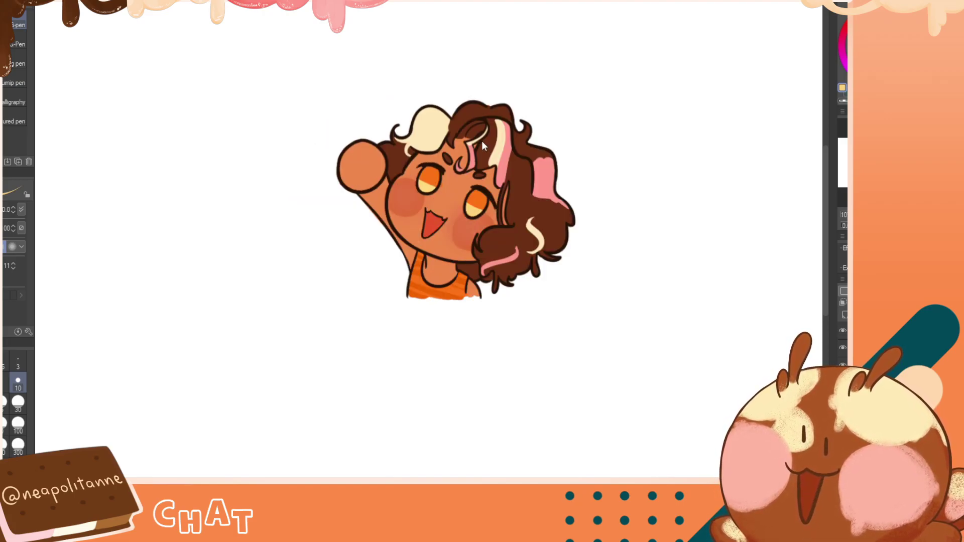
Touch up the orange and yellow halves of both irises with sampled colours, comparing the eyes in mirrored view
alt+click(482, 198)
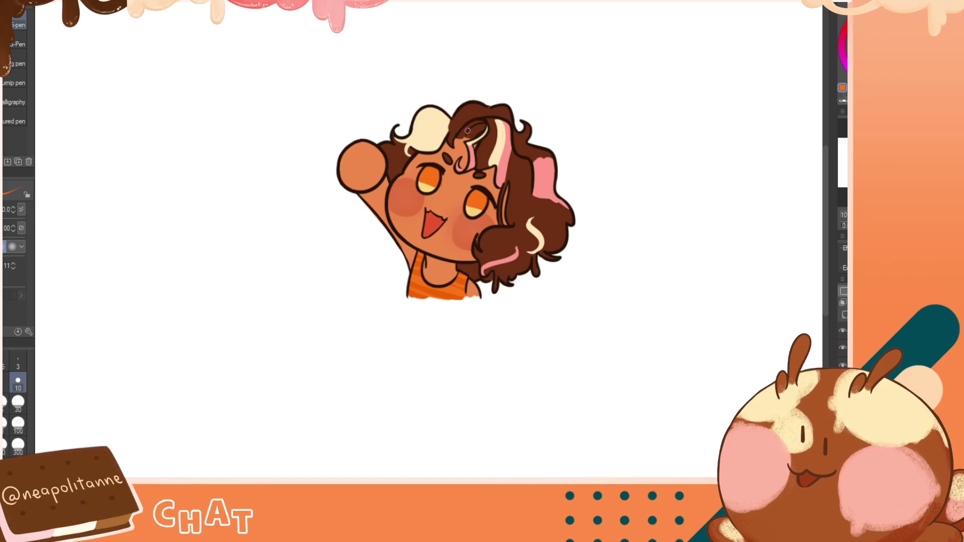
key(h)
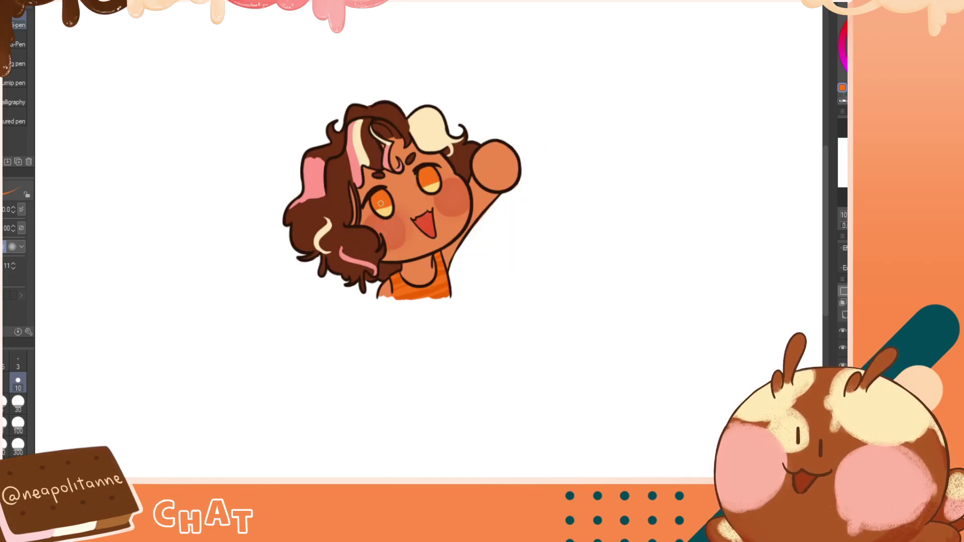
key(h)
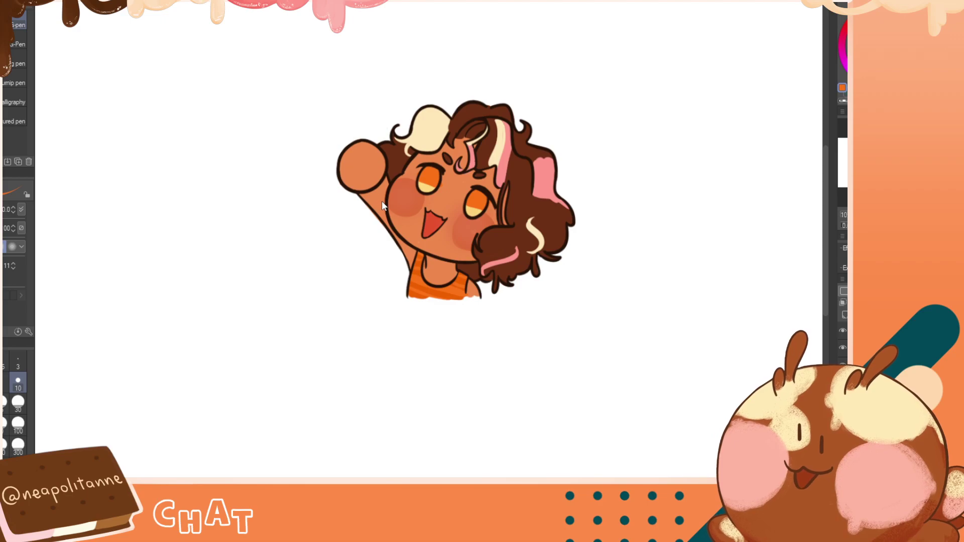
alt+click(427, 183)
key(h)
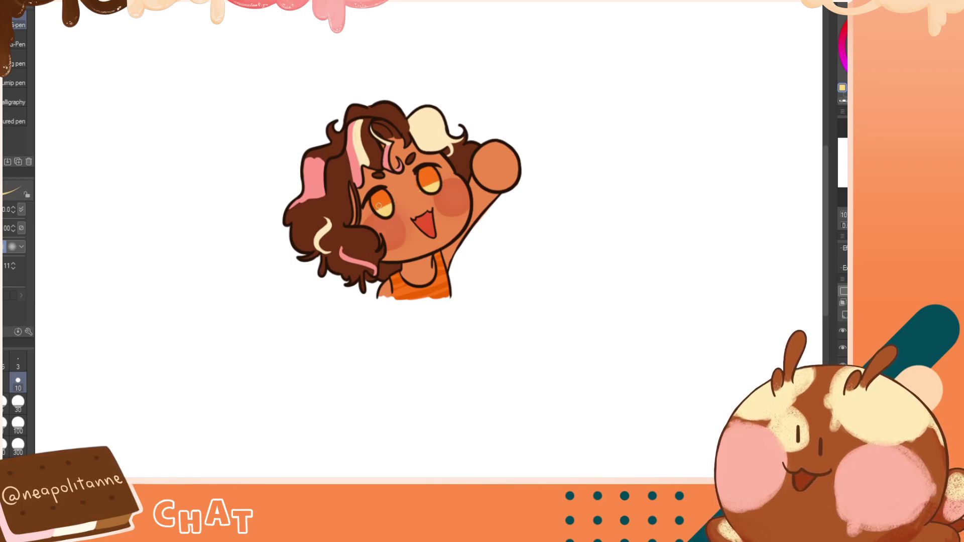
key(h)
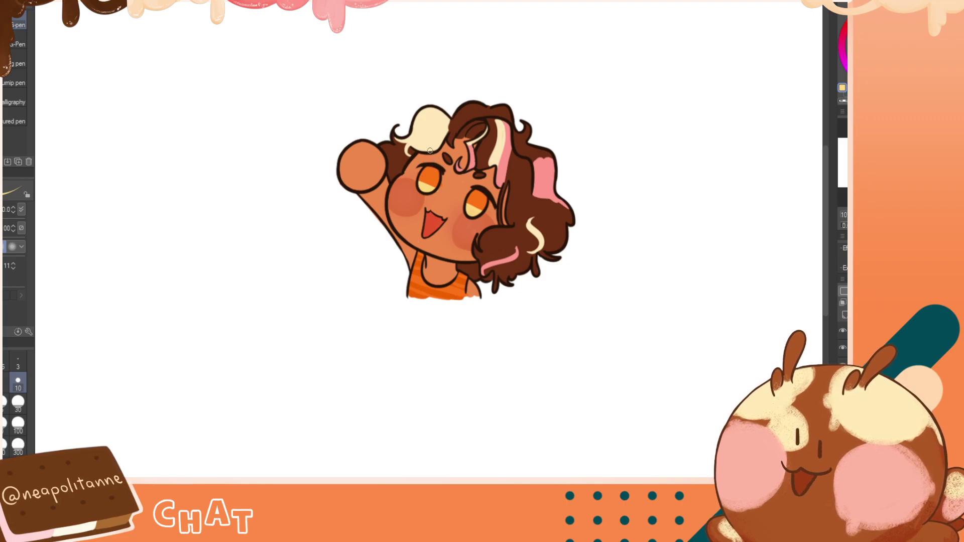
alt+click(451, 178)
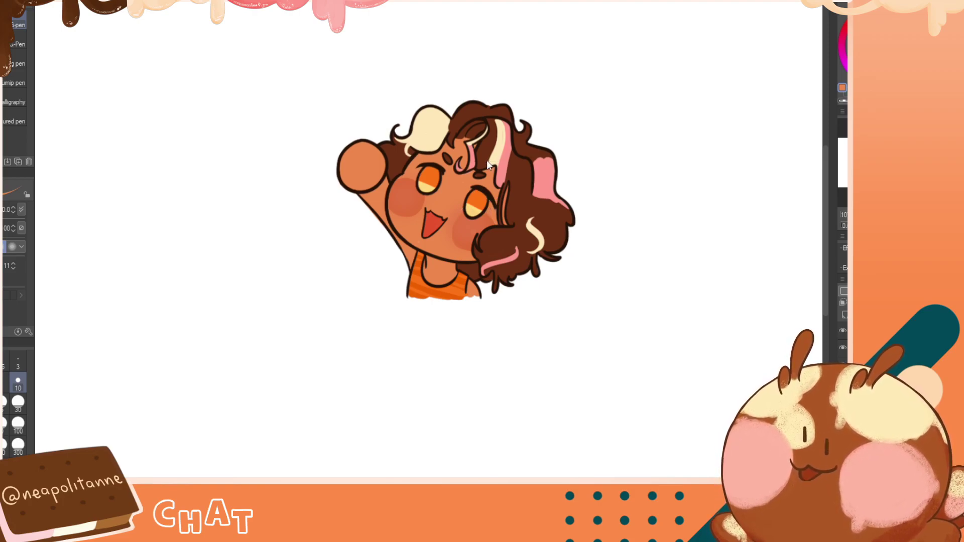
key(h)
key(h)
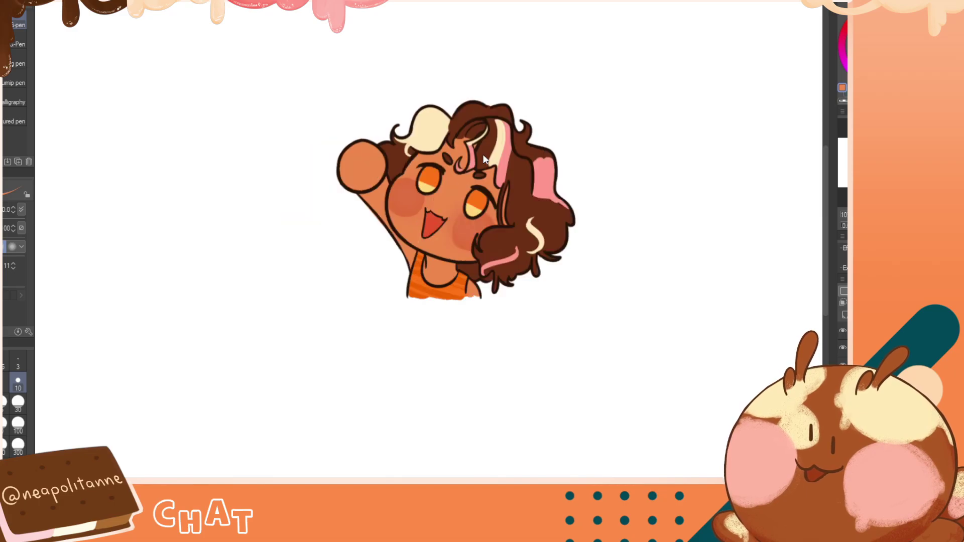
key(h)
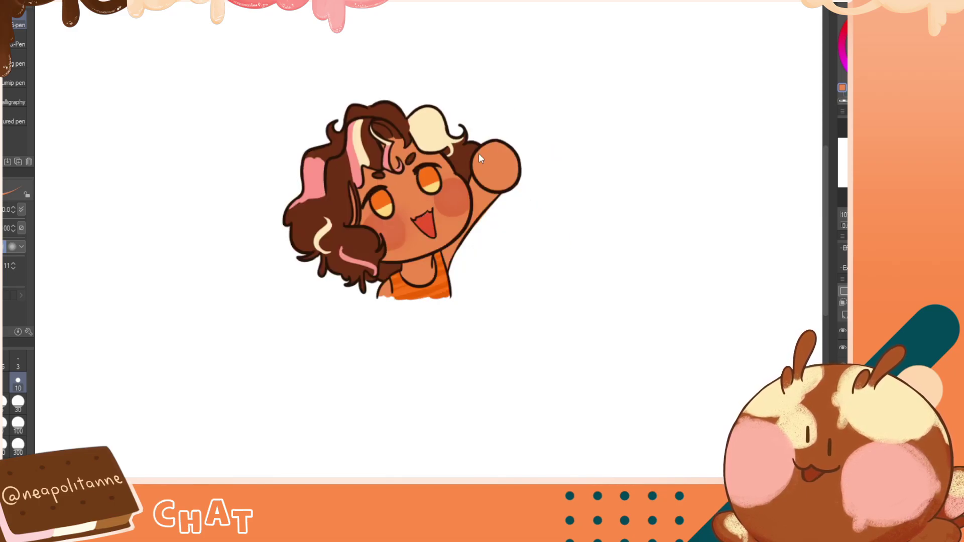
key(h)
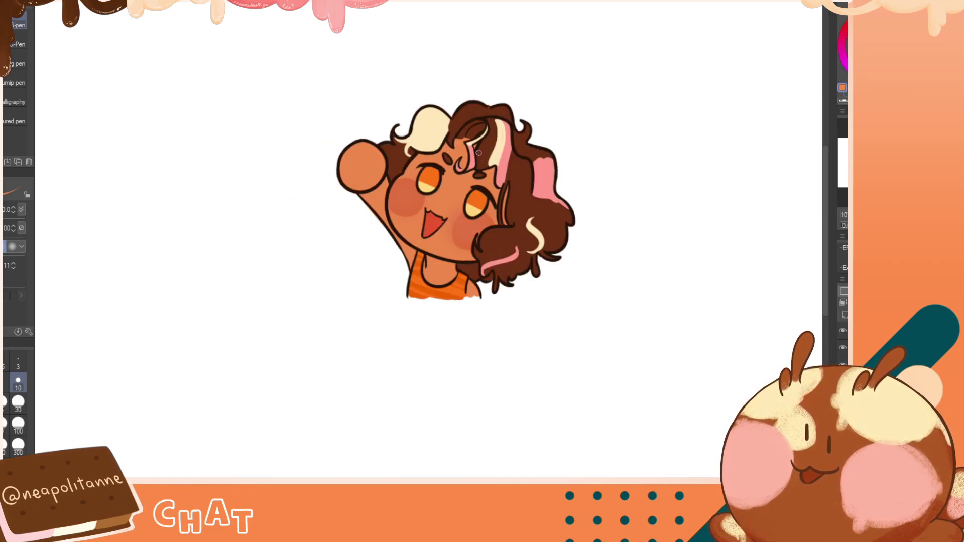
Extend the cream streak in the lower curls with sampled cream and reshape the pink streak beside it with sampled pink and brown
alt+click(541, 234)
drag(533, 206, 540, 229)
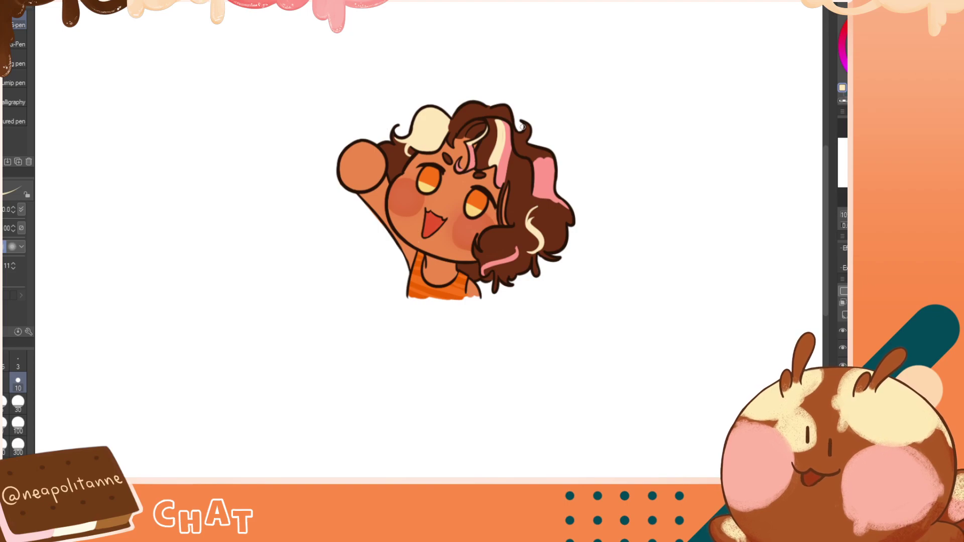
alt+click(514, 256)
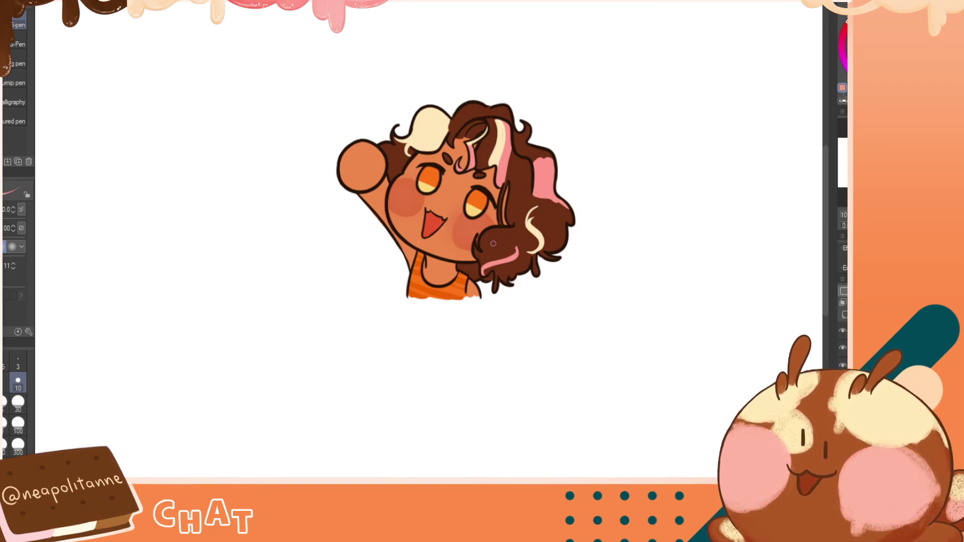
mouse_move(506, 246)
mouse_down()
mouse_move(486, 264)
mouse_move(515, 246)
mouse_up()
key(ctrl+z)
alt+click(511, 257)
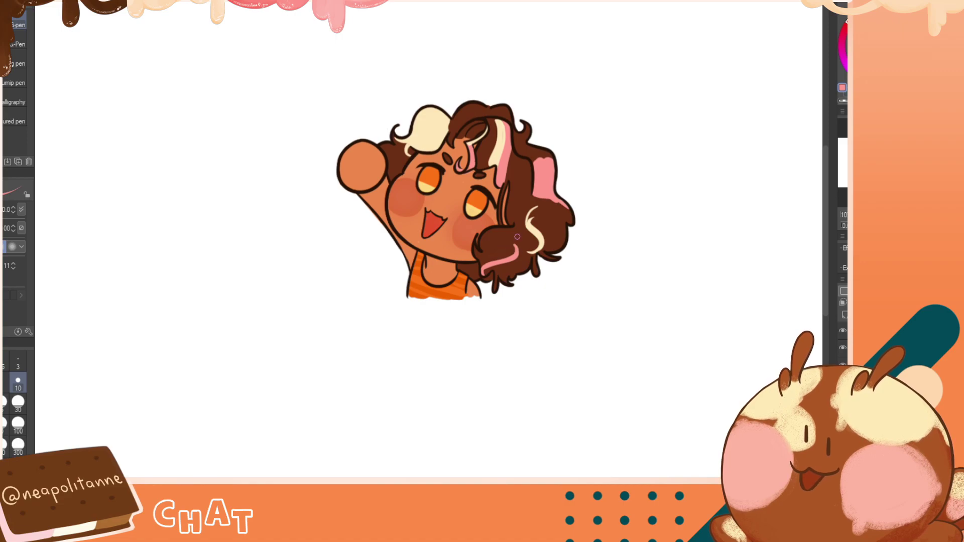
alt+click(520, 240)
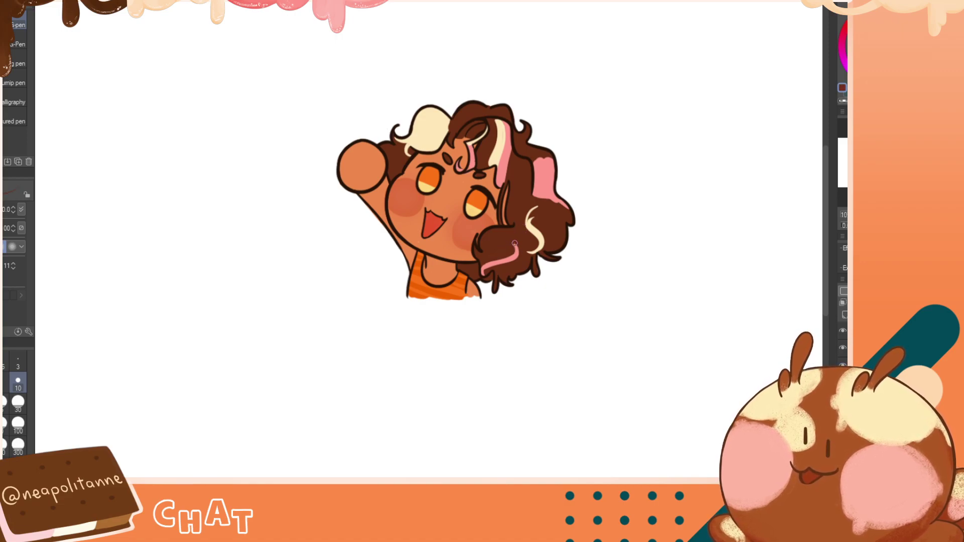
mouse_move(513, 241)
mouse_down()
mouse_move(513, 259)
mouse_move(482, 267)
mouse_up()
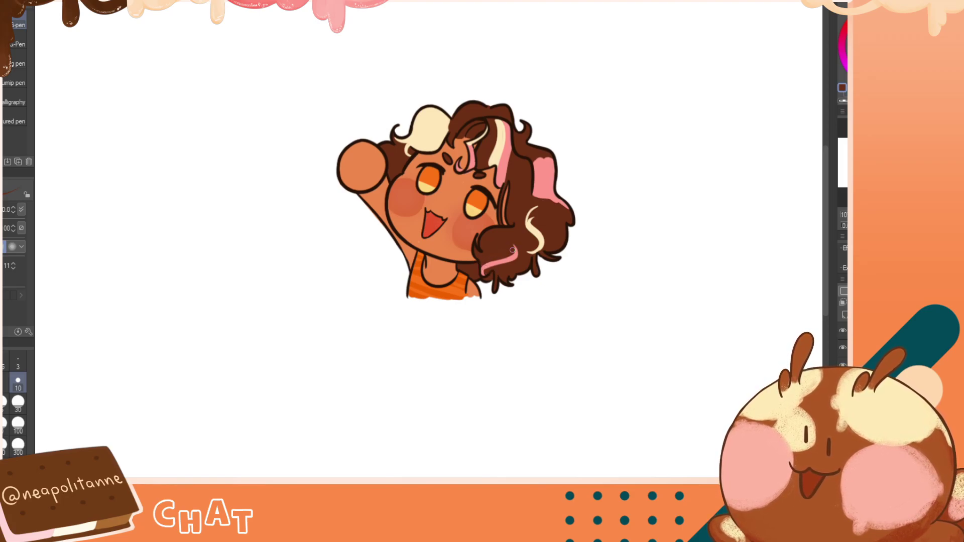
key(h)
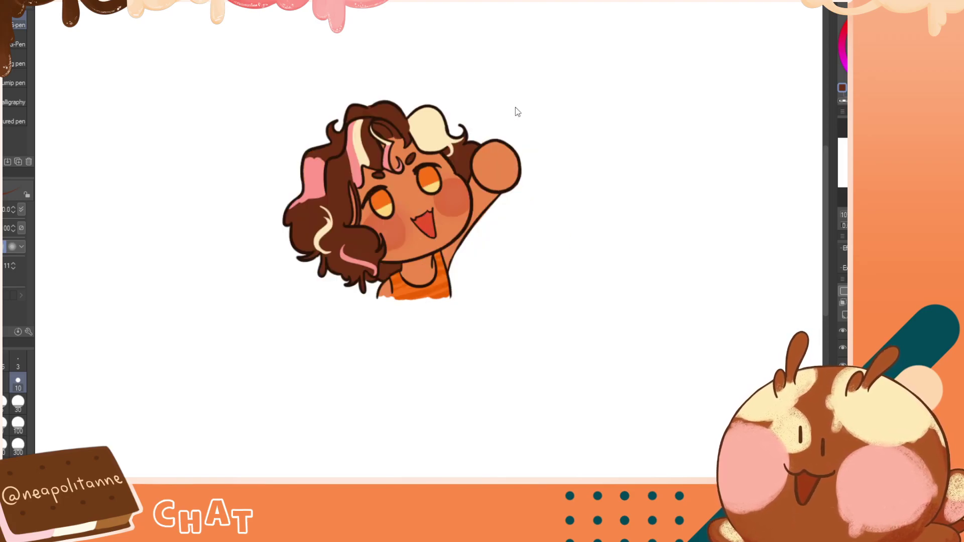
key(h)
Paint melting drips along the lower edge of the large pink hair patch with sampled pink, checking the shape in mirrored view
alt+click(501, 138)
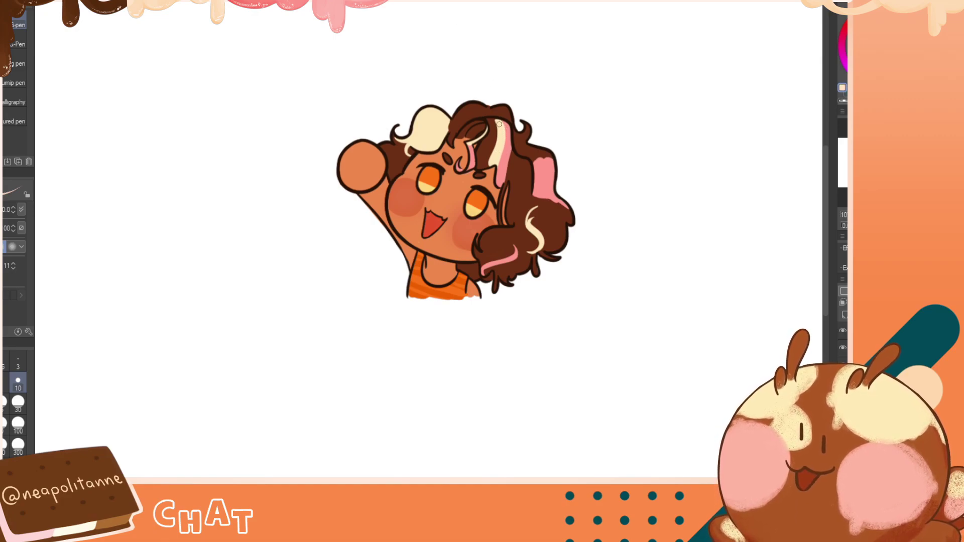
alt+click(546, 178)
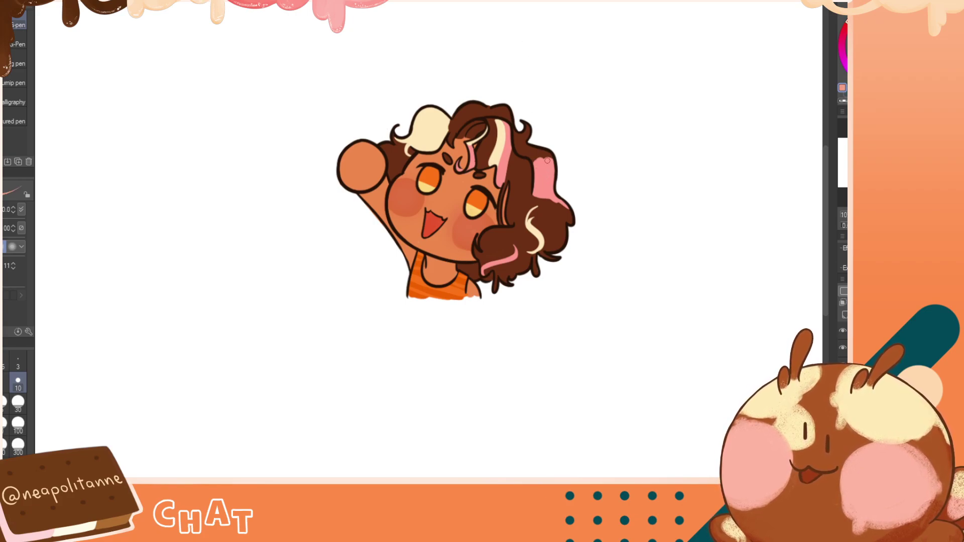
drag(546, 201, 554, 215)
key(ctrl+z)
alt+click(559, 198)
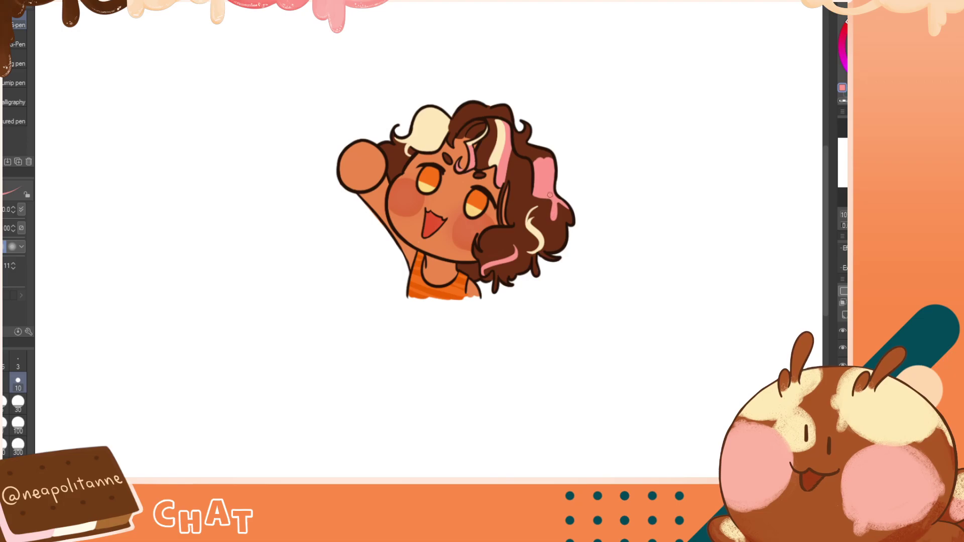
key(h)
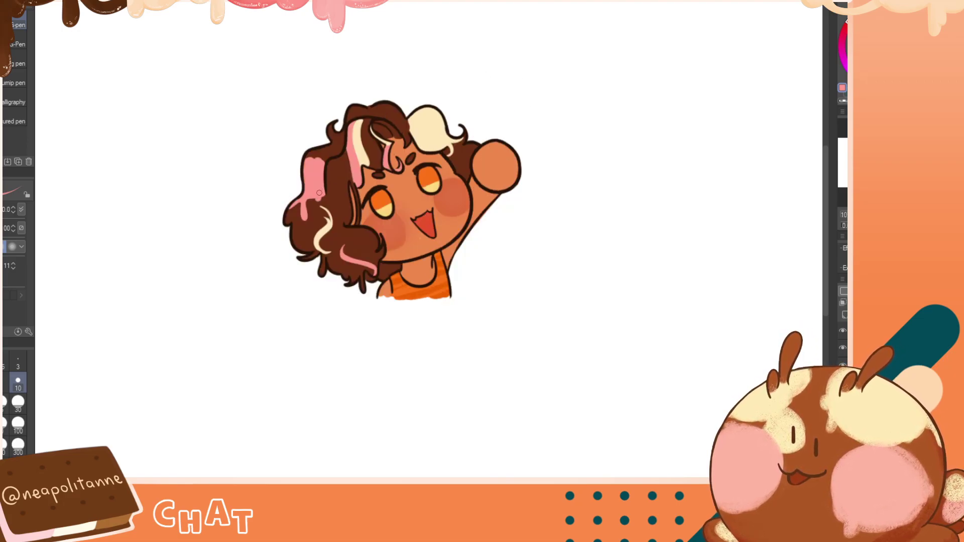
key(h)
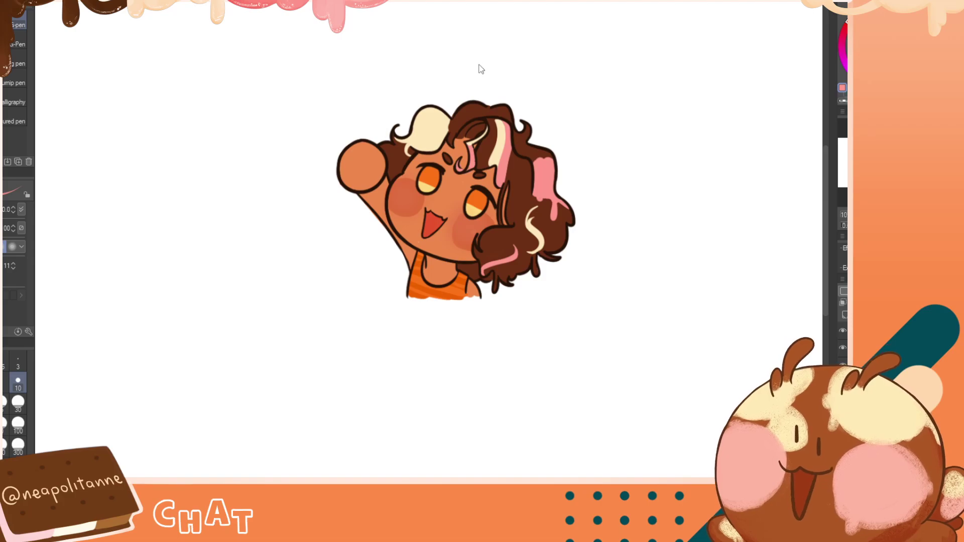
Extend the top of the large pink patch along the hair outline and trim its edge with sampled brown
key(h)
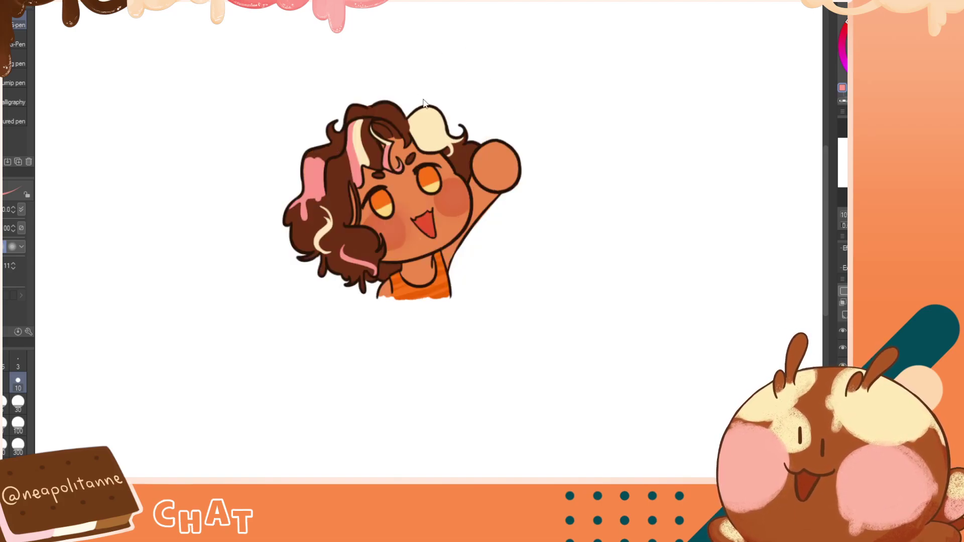
key(h)
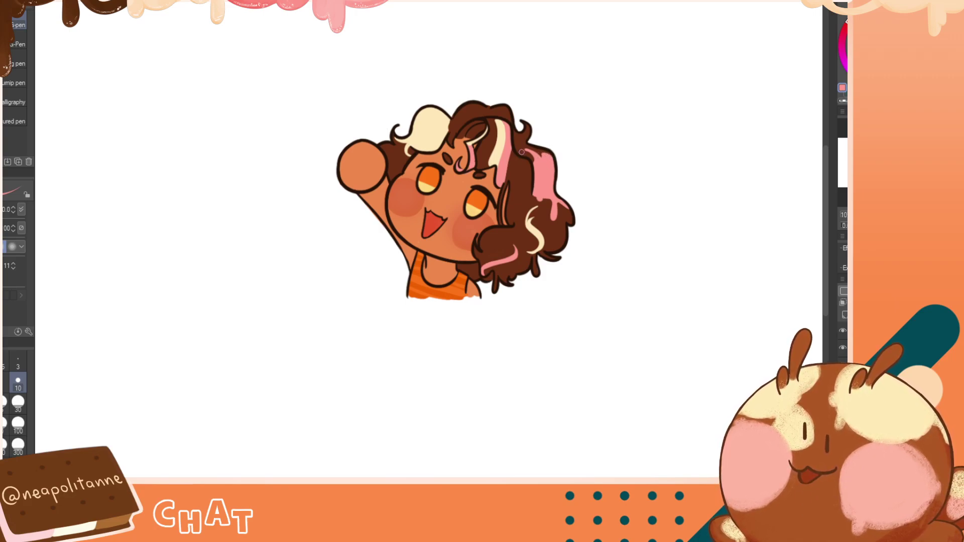
alt+click(523, 152)
key(h)
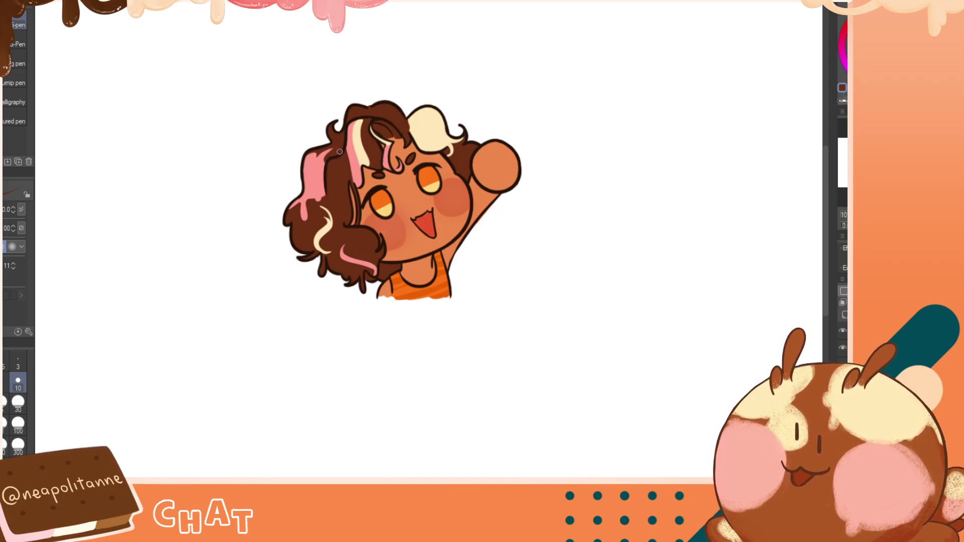
key(h)
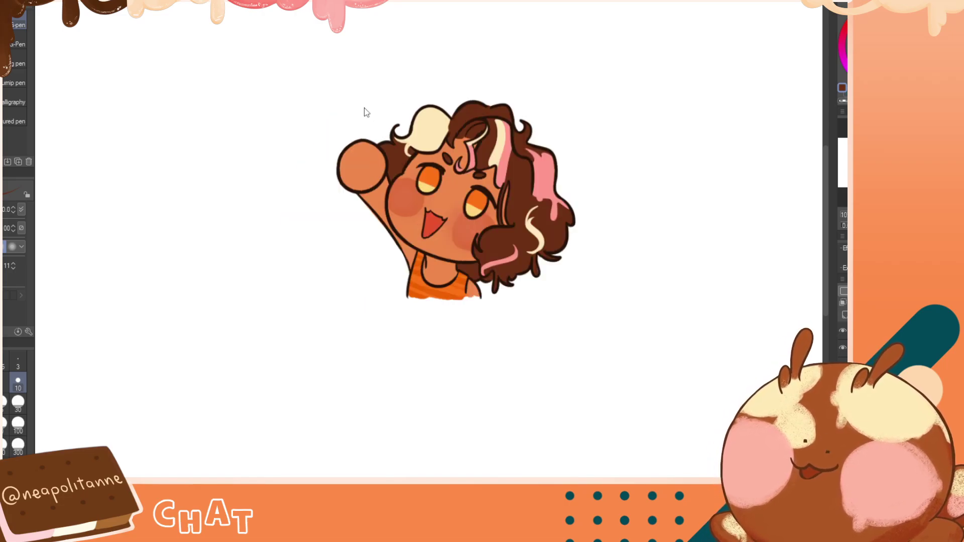
Clean up the outline at the crown of the hair with transparent colour and the sampled dark line colour, checking it in mirrored view
key(c)
drag(498, 102, 490, 107)
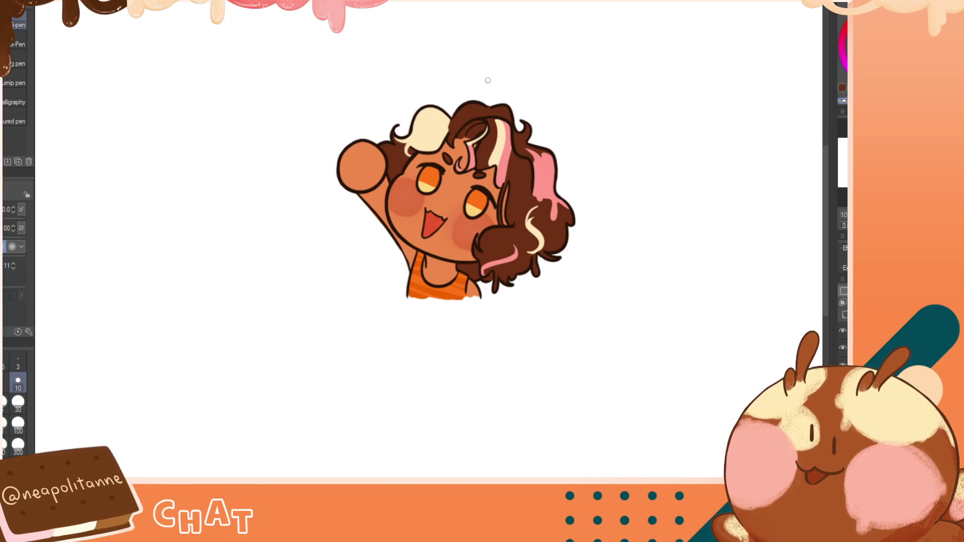
alt+click(485, 99)
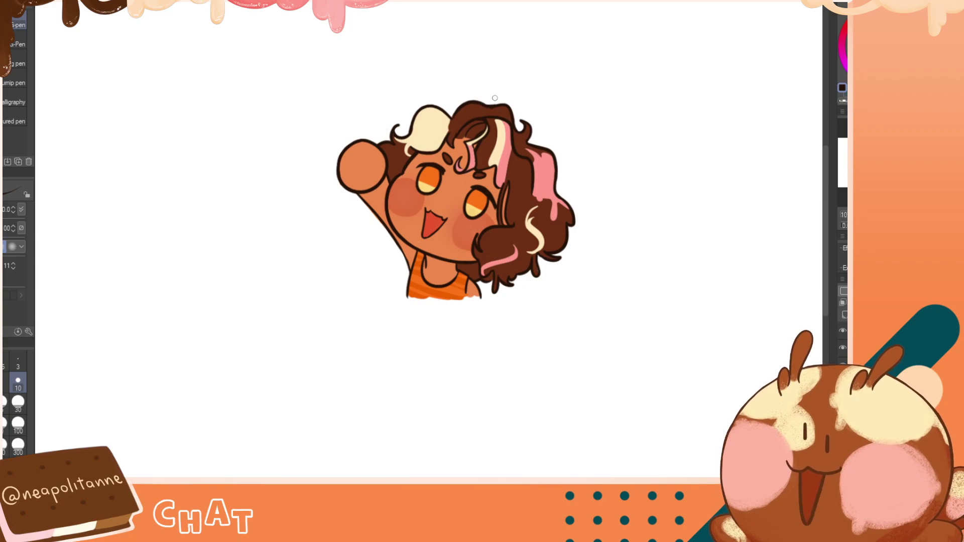
key(c)
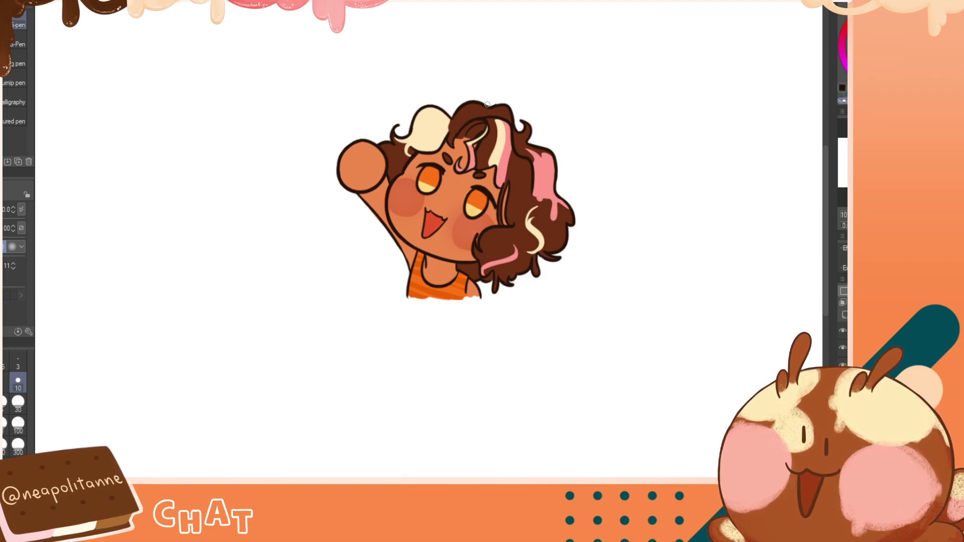
key(h)
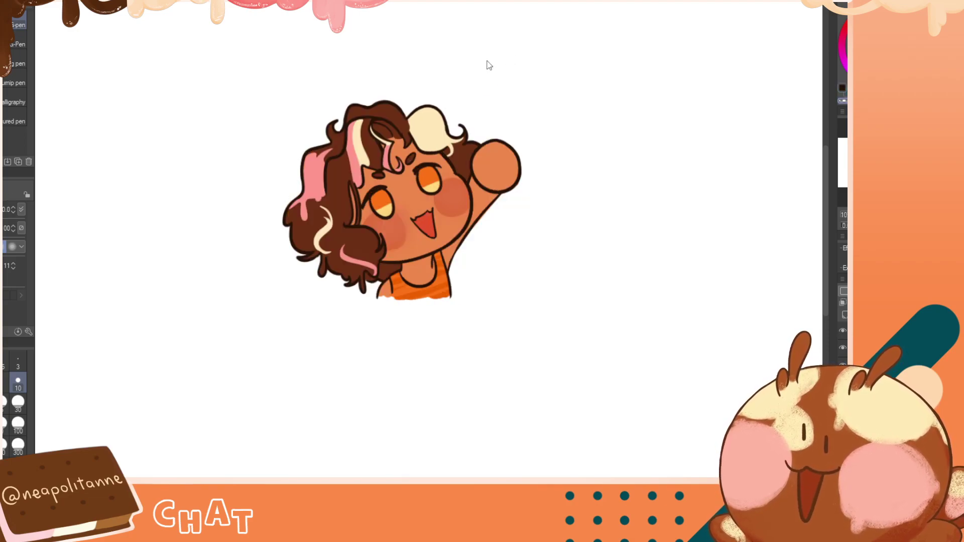
key(h)
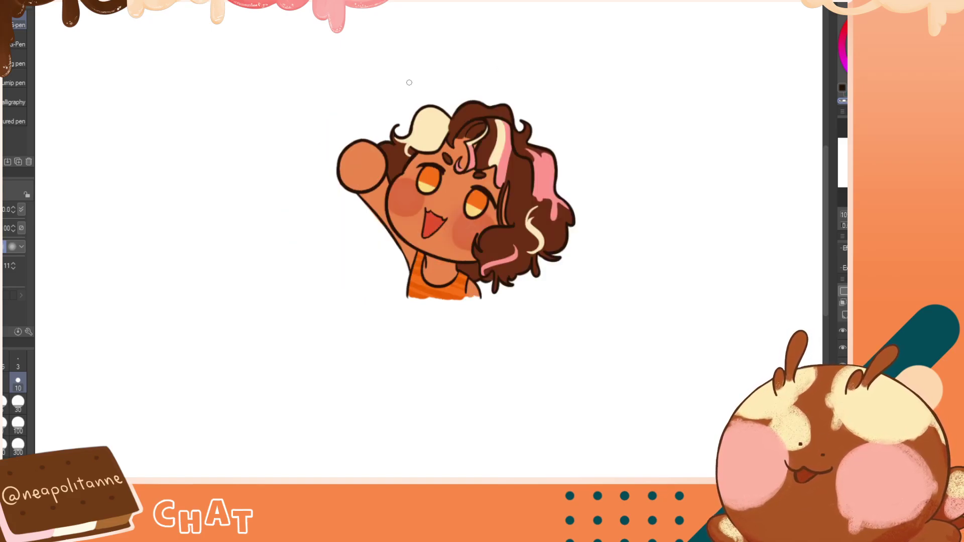
key(h)
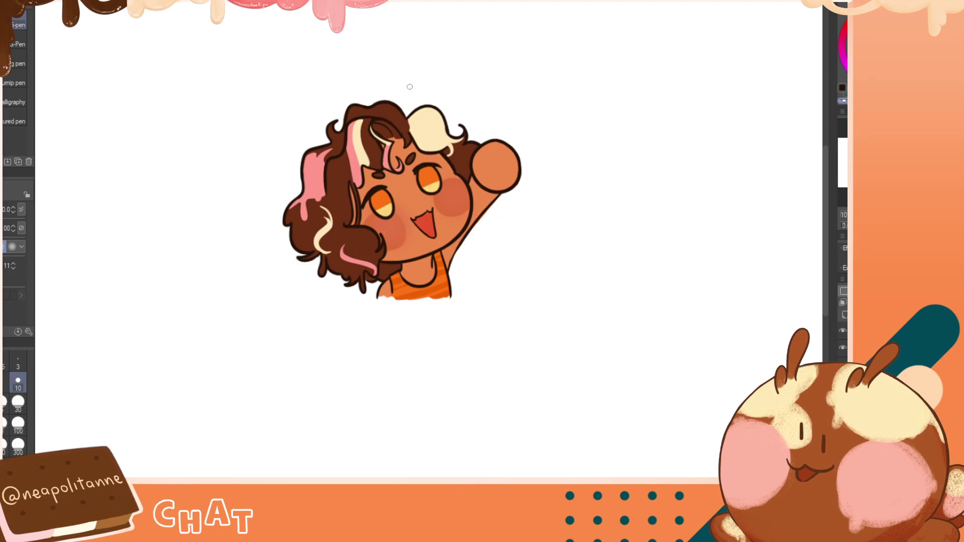
key(h)
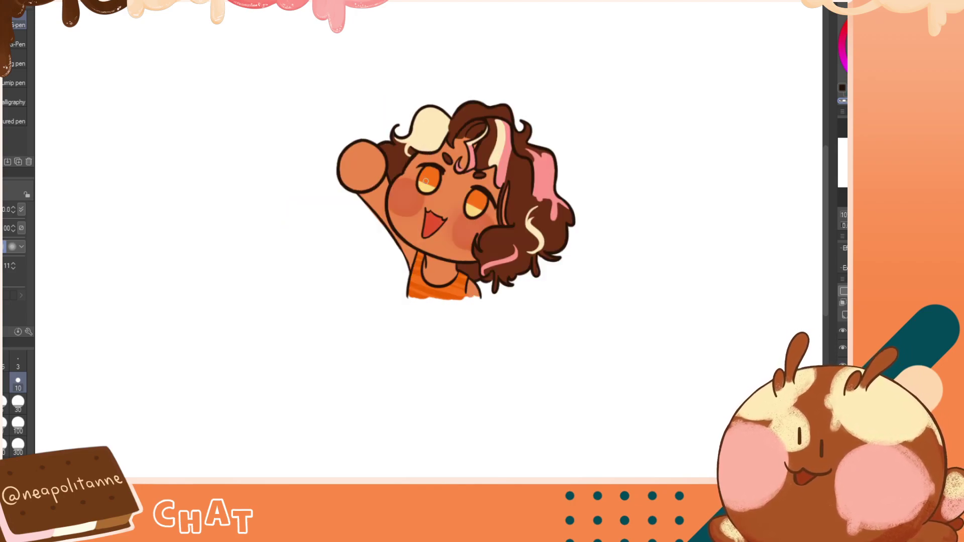
Select a light blue drawing colour for the eye highlights
click(866, 31)
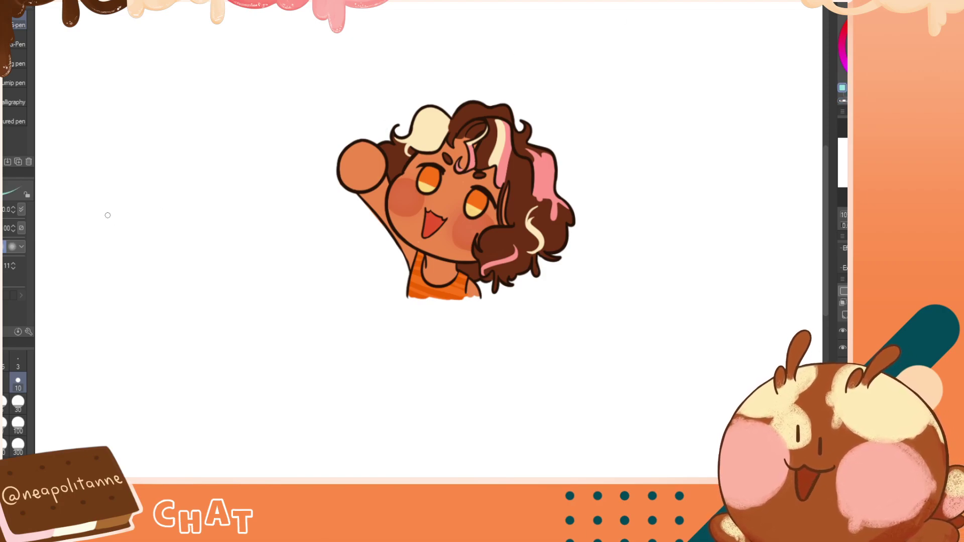
click(417, 175)
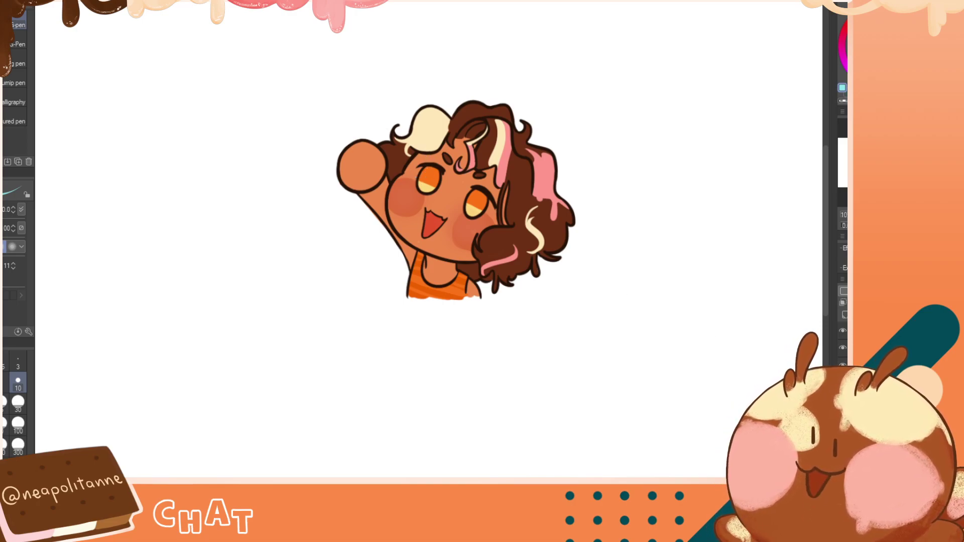
click(843, 331)
click(842, 330)
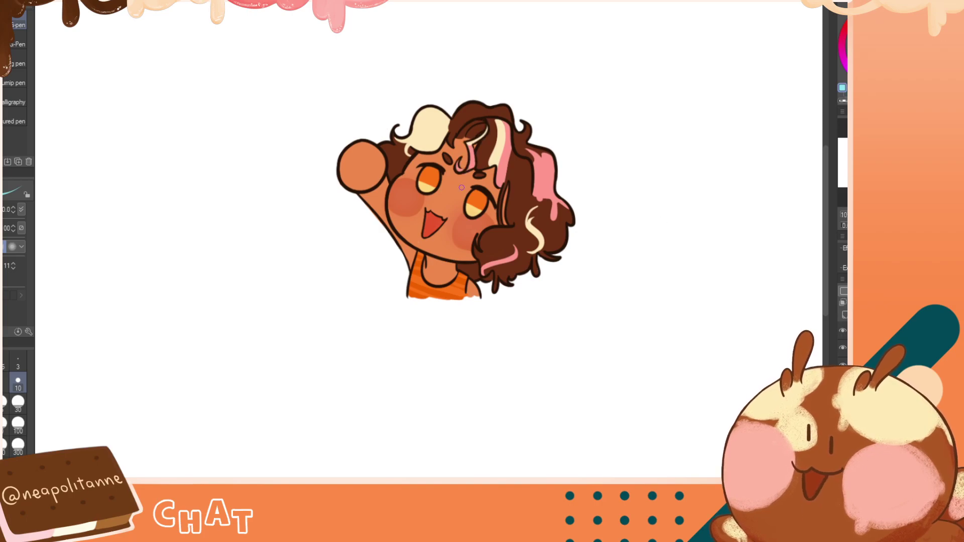
Try small light blue highlights on the outer edges of both eyes, checking them in mirrored view
click(483, 213)
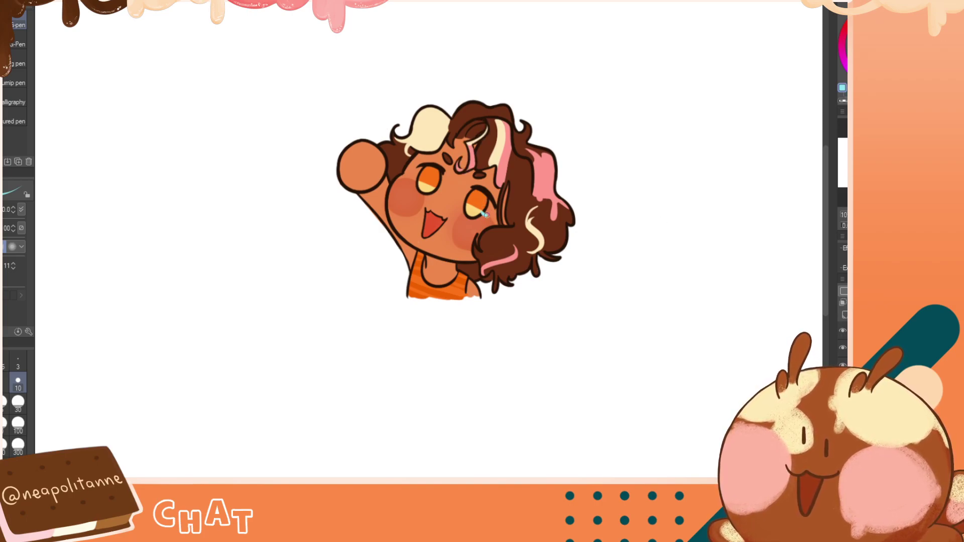
key(h)
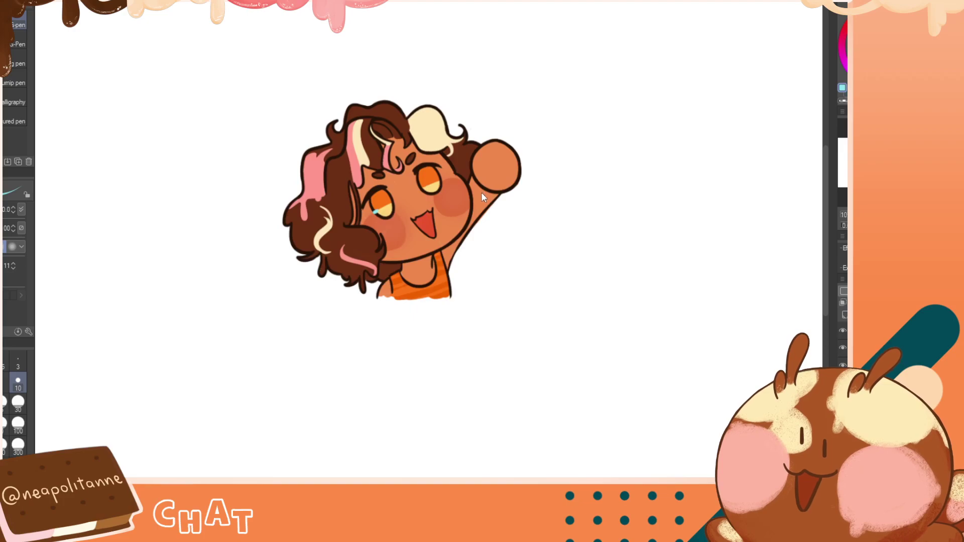
key(h)
drag(413, 179, 420, 182)
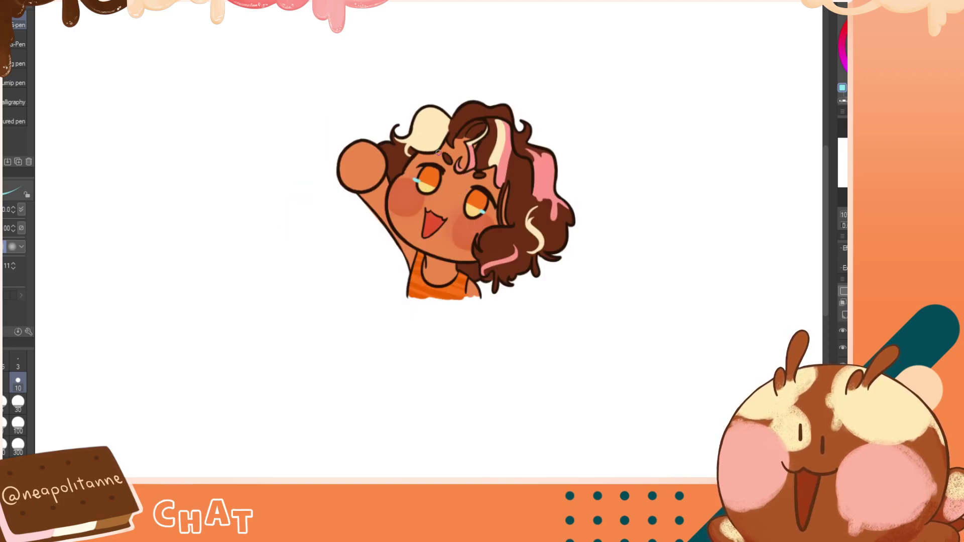
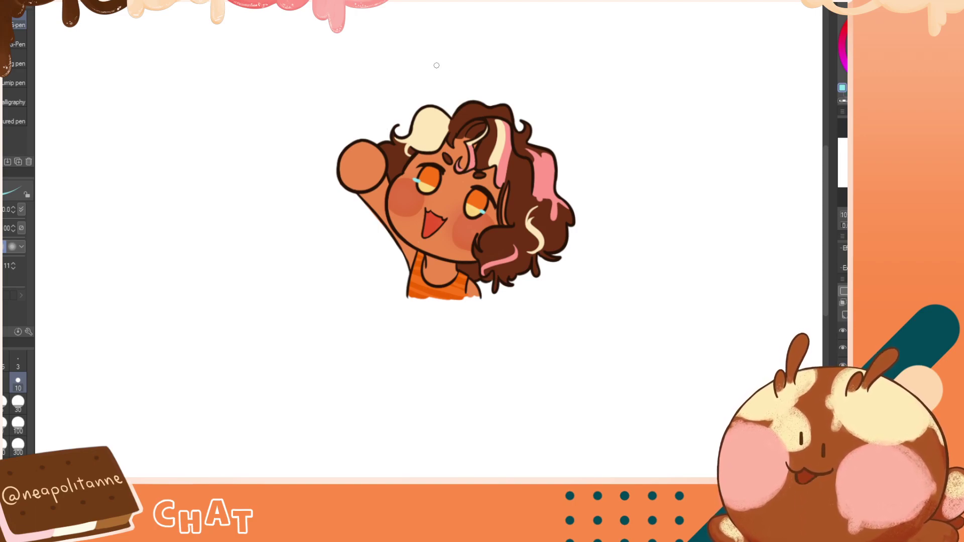
key(ctrl+z)
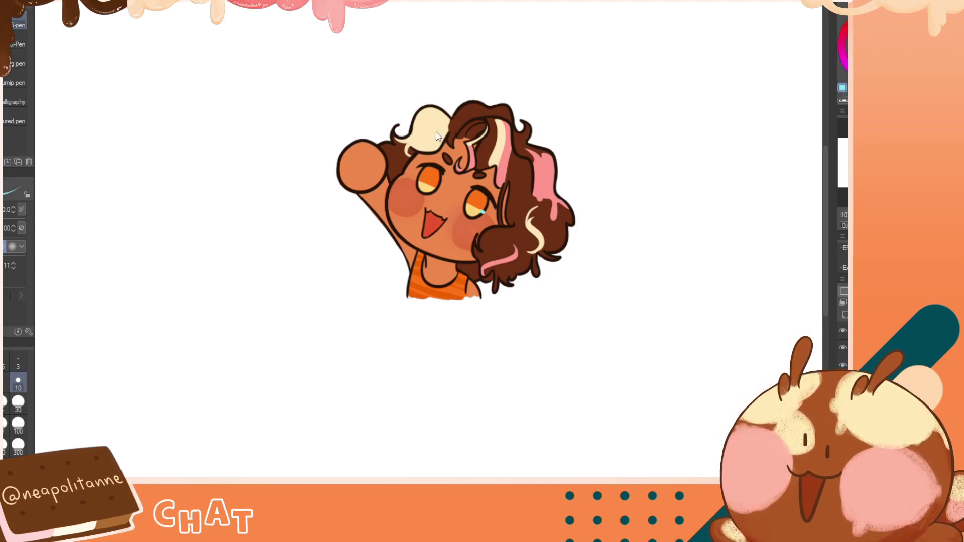
key(ctrl+z)
Try short light blue highlights on the upper inner-left edge of each iris
drag(419, 172, 423, 174)
key(ctrl+z)
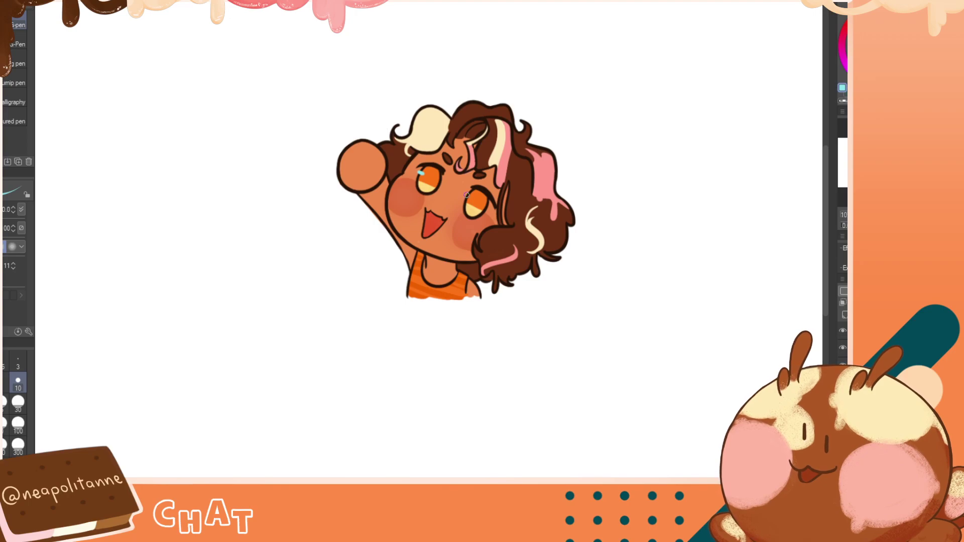
drag(466, 196, 470, 193)
key(ctrl+z)
key(ctrl+z)
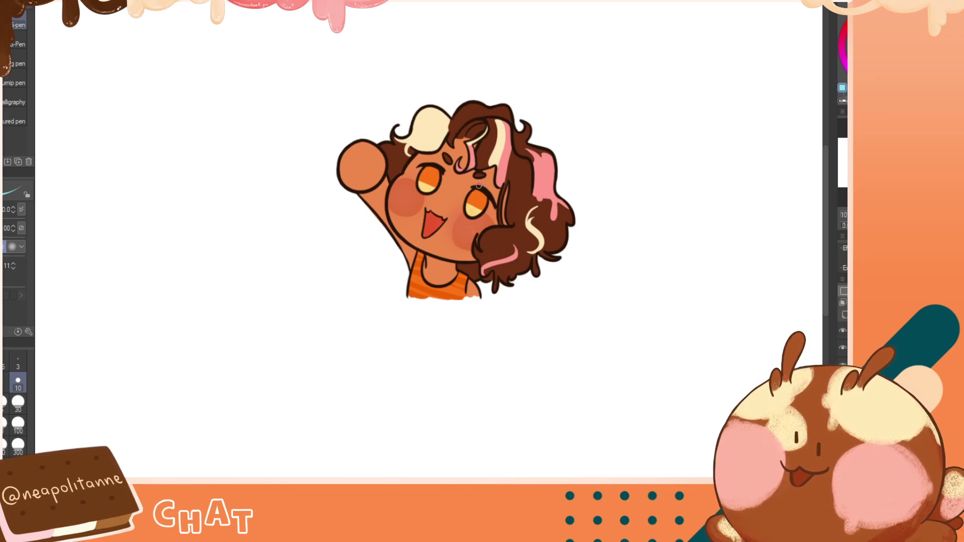
drag(419, 178, 416, 181)
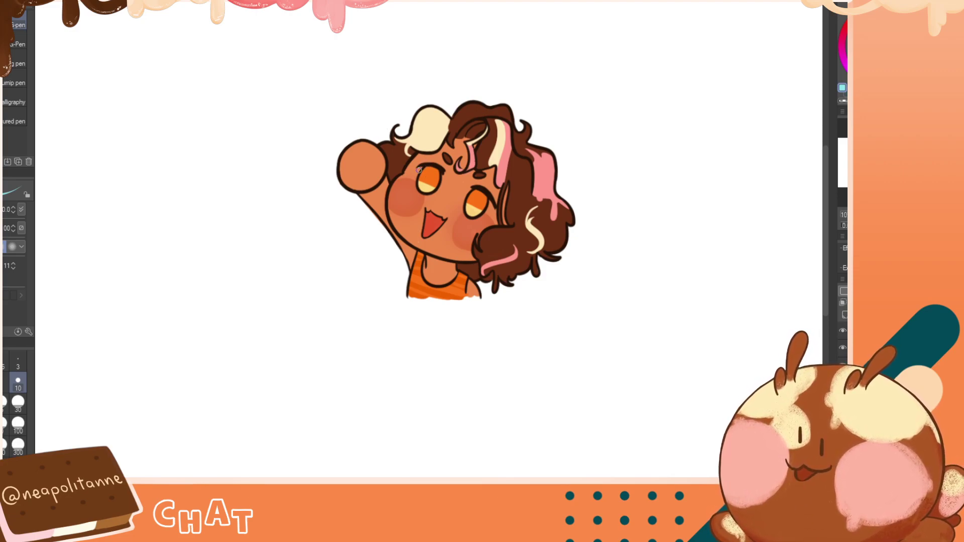
drag(417, 171, 425, 172)
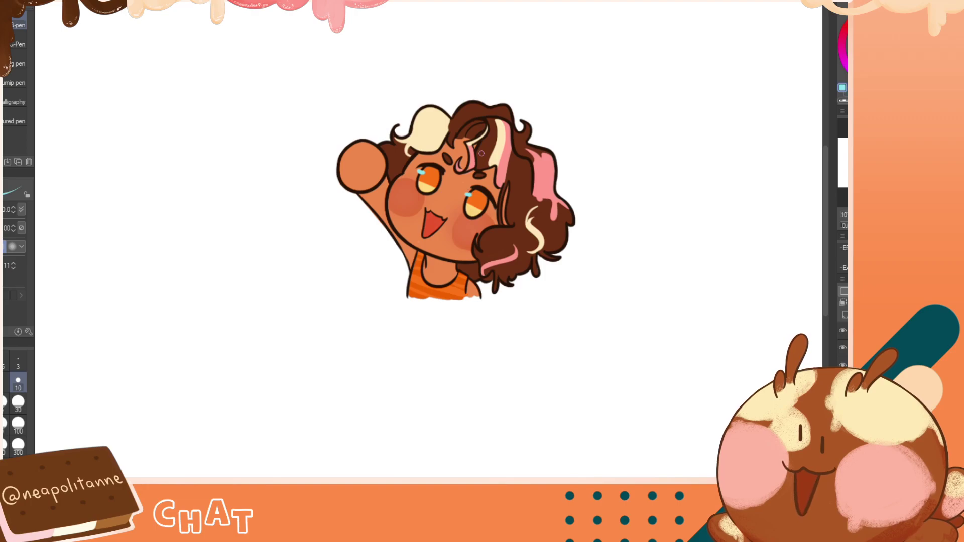
key(ctrl+z)
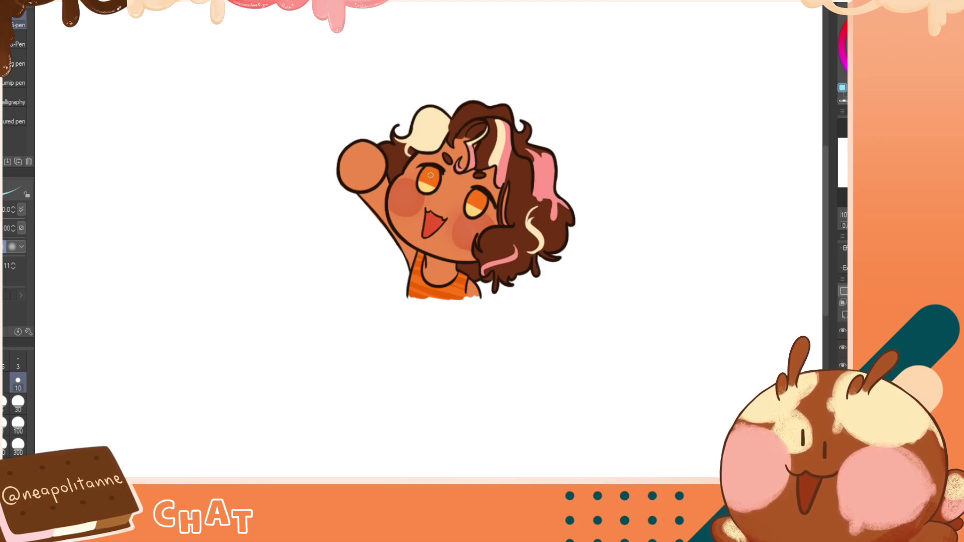
Try round light blue highlights at the top centre of both irises, comparing them in mirrored view
drag(425, 168, 474, 191)
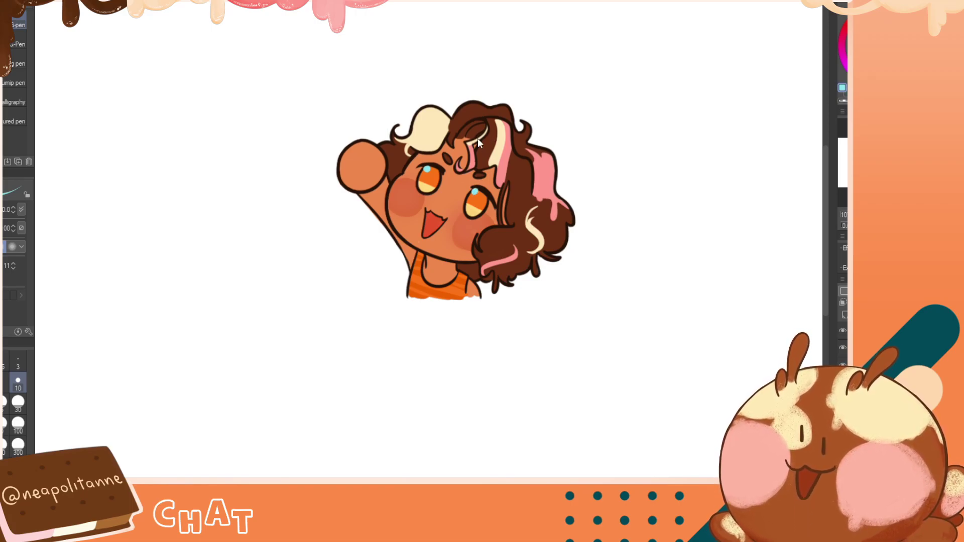
key(h)
key(h)
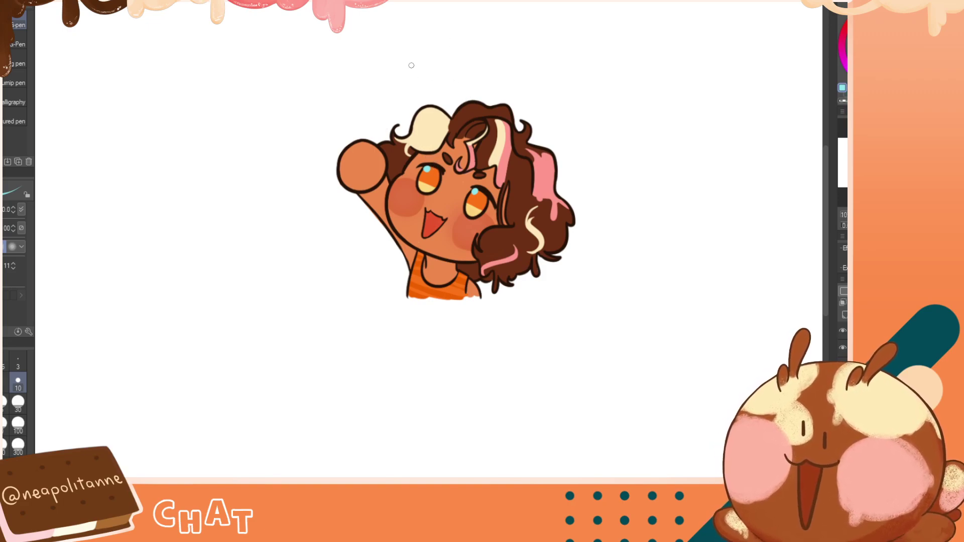
key(ctrl+z)
key(ctrl+z)
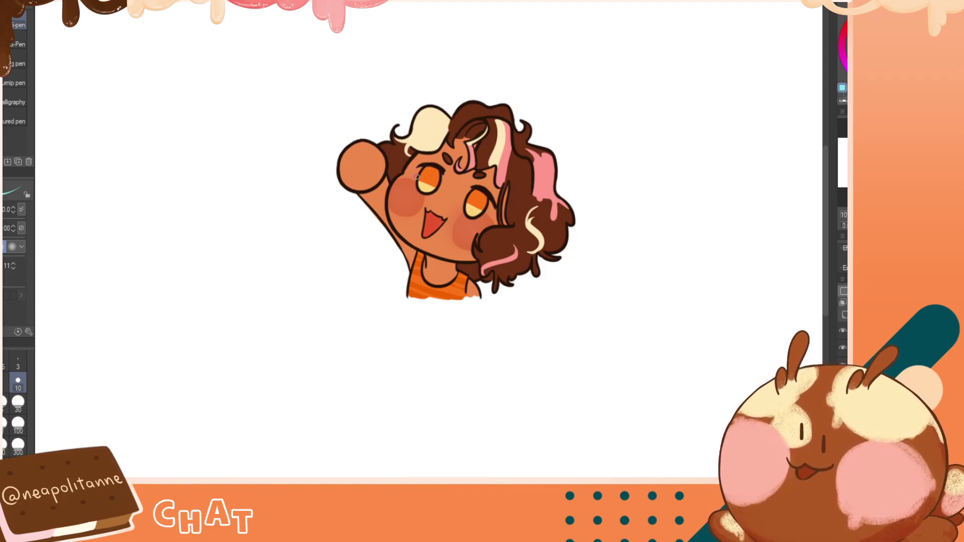
key(ctrl+z)
Try light blue highlights along the lower right edges of both eyes
drag(416, 178, 421, 182)
key(ctrl+z)
drag(481, 211, 486, 212)
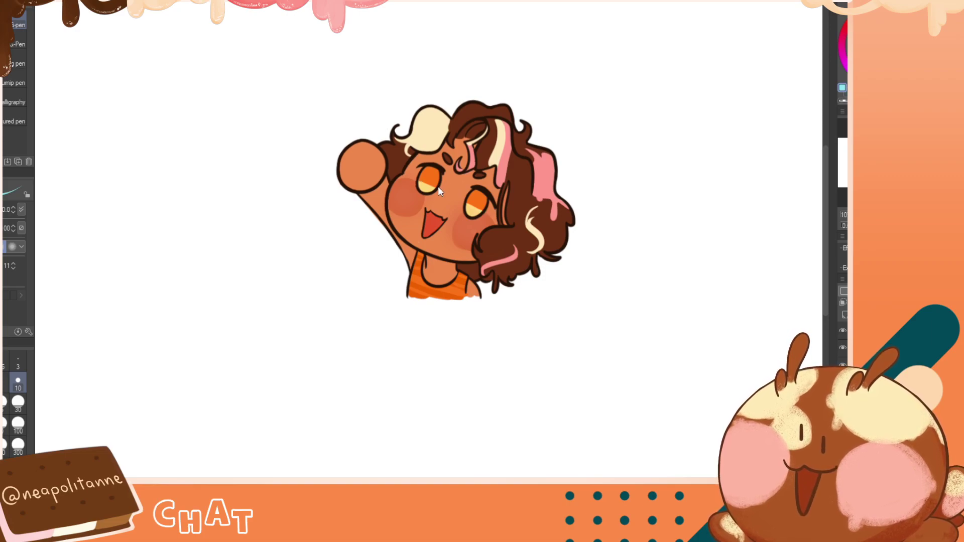
drag(433, 188, 439, 187)
drag(479, 212, 485, 212)
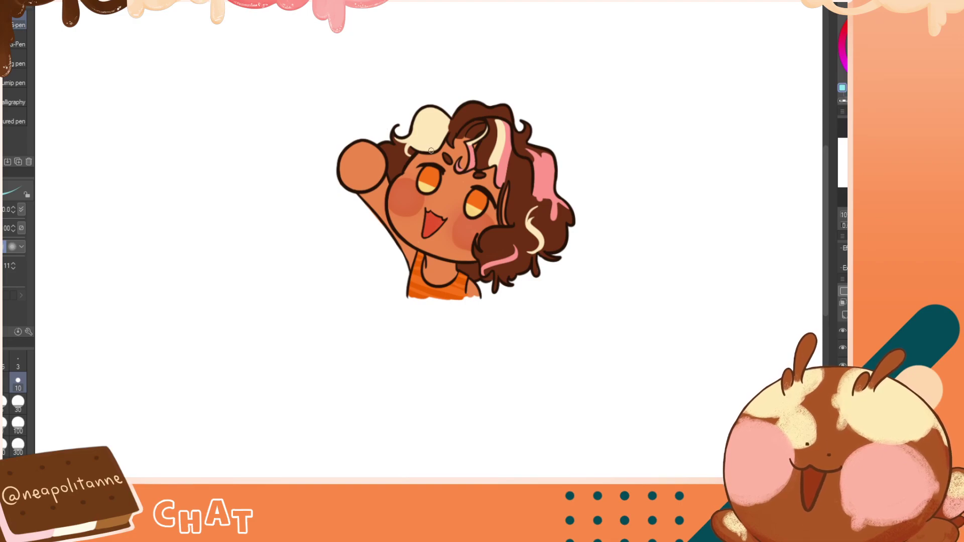
Paint a small light blue highlight on the outer edge of each eye, checking the placement in mirrored view
drag(432, 169, 431, 172)
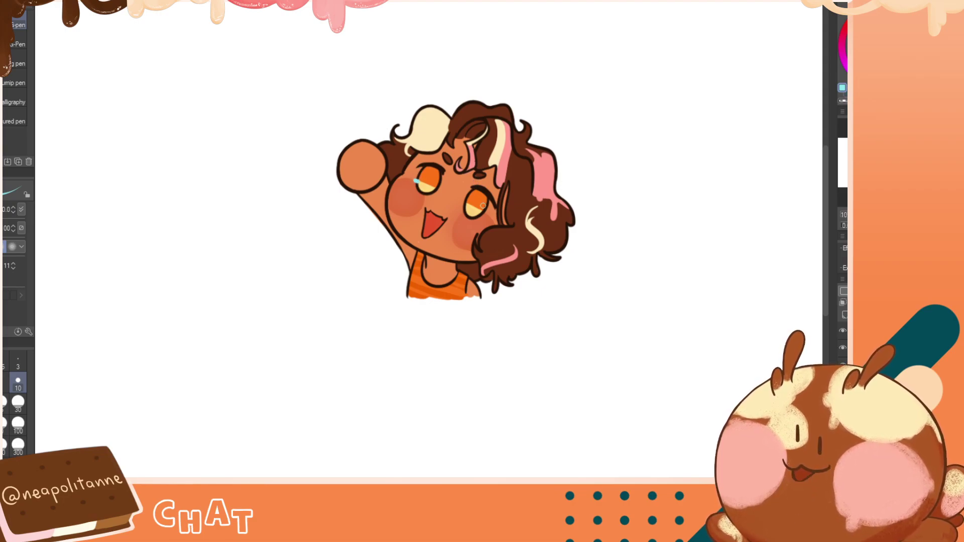
drag(480, 210, 485, 212)
key(h)
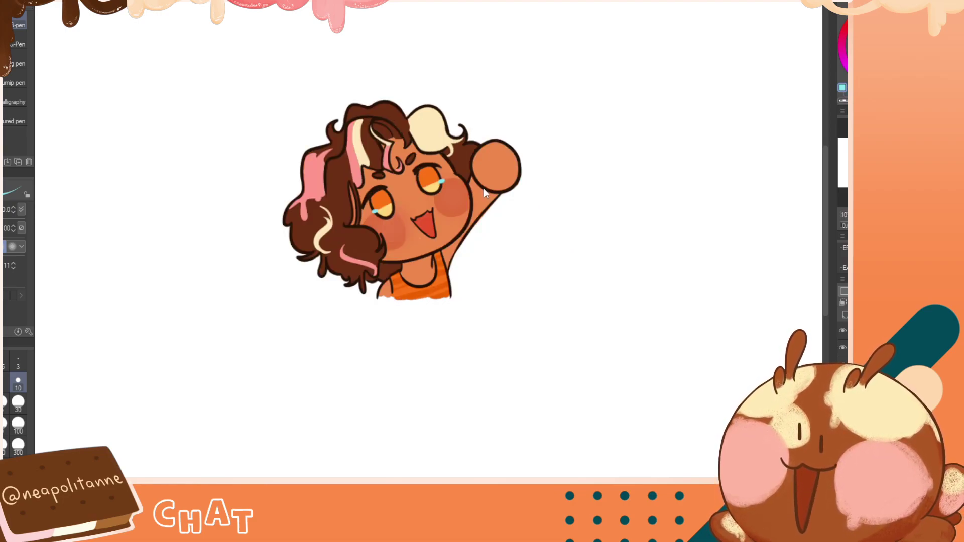
key(h)
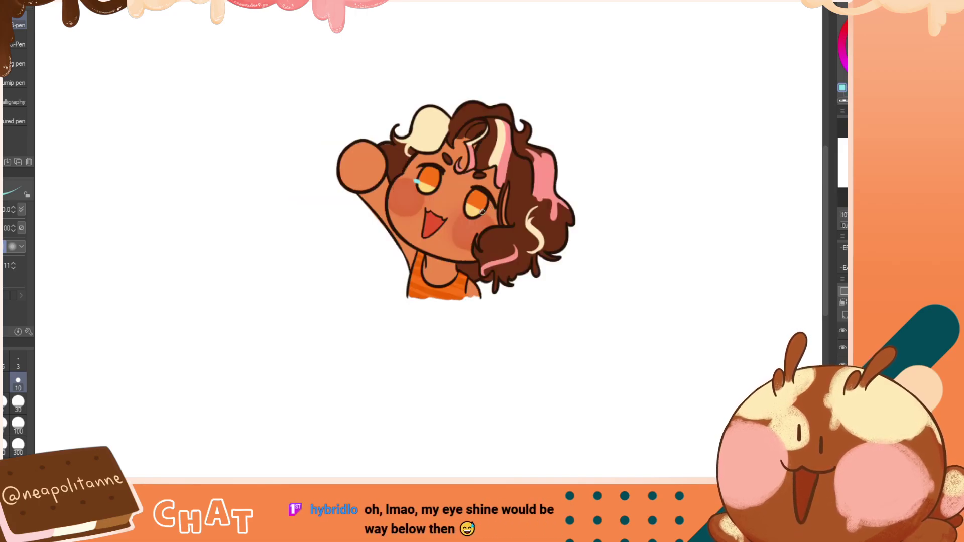
drag(481, 217, 485, 212)
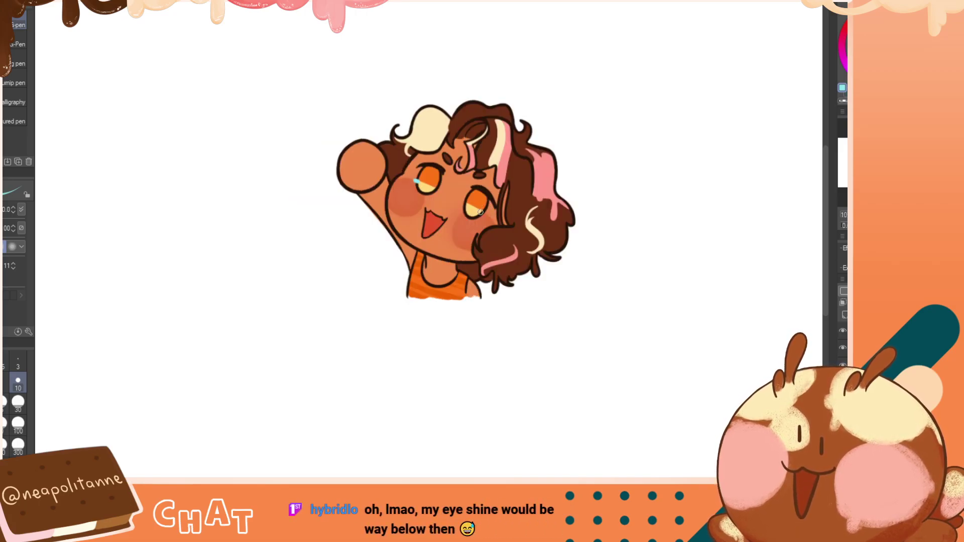
key(h)
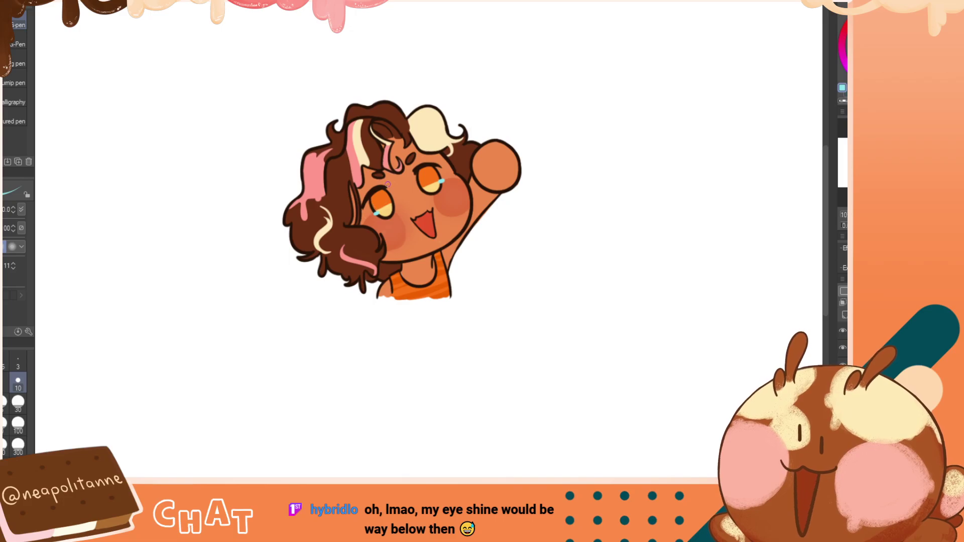
key(h)
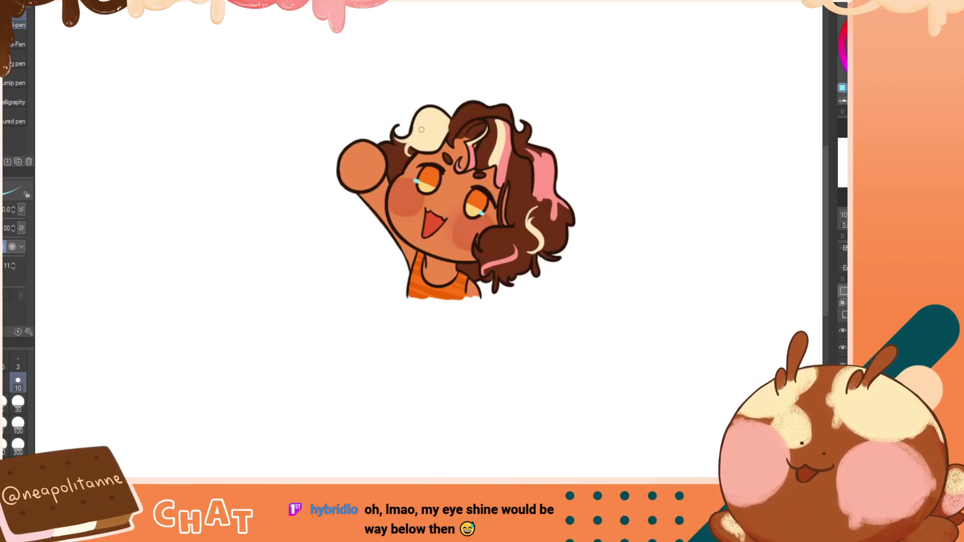
Try broad light blue strokes over the upper eyelids and across the eye, comparing them in mirrored view
drag(445, 173, 421, 167)
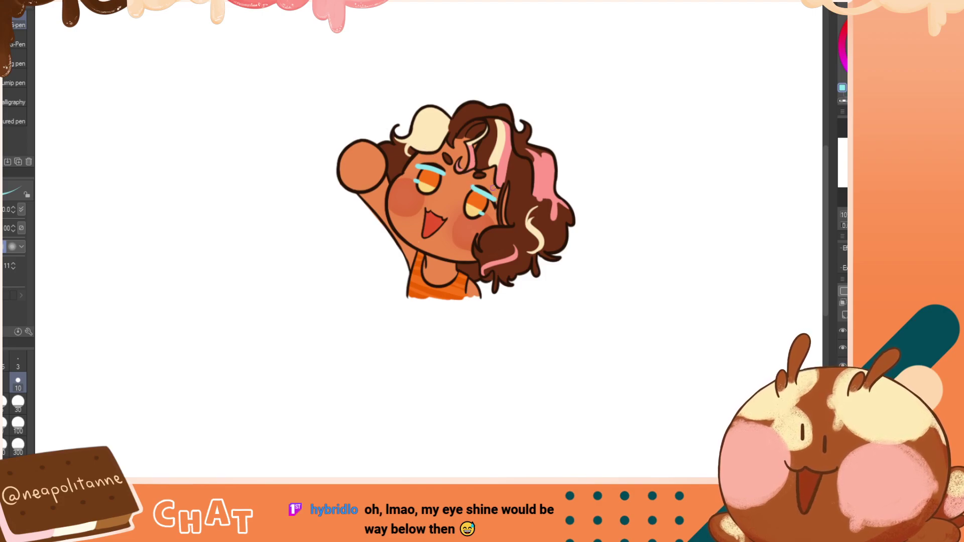
key(ctrl+z)
mouse_move(446, 180)
mouse_down()
mouse_move(425, 155)
mouse_move(428, 166)
mouse_move(402, 177)
mouse_up()
key(ctrl+z)
drag(474, 187, 491, 211)
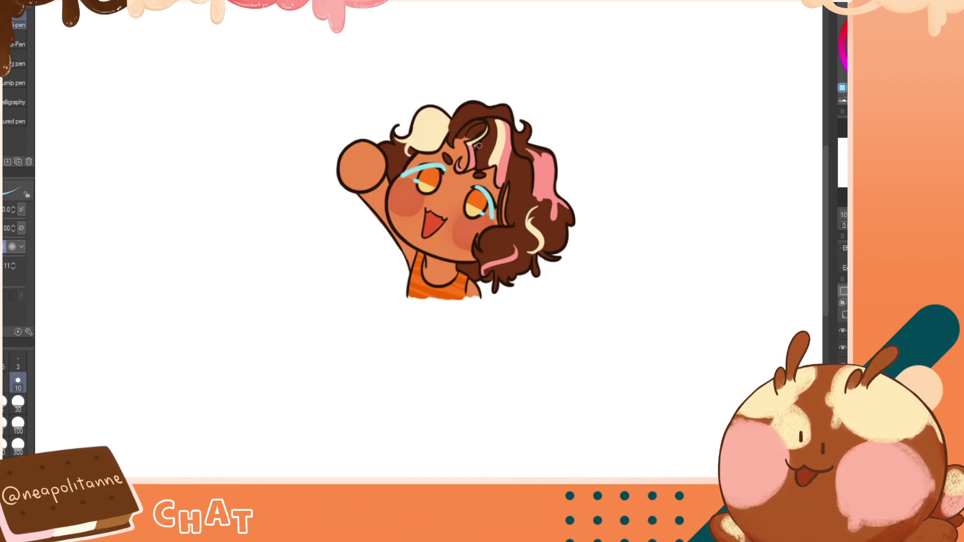
key(ctrl+z)
key(ctrl+z)
key(h)
key(h)
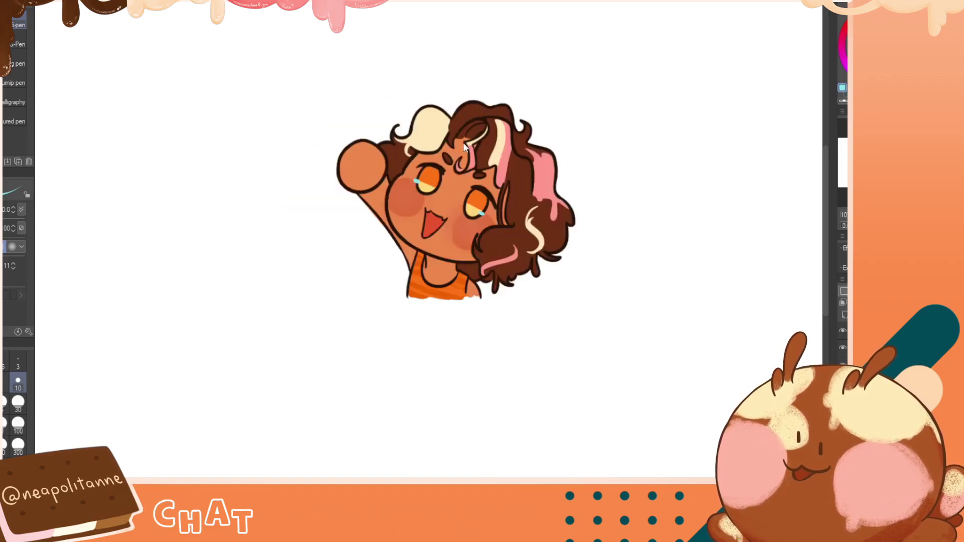
mouse_move(433, 167)
mouse_down()
mouse_move(409, 173)
mouse_move(426, 196)
mouse_up()
key(ctrl+z)
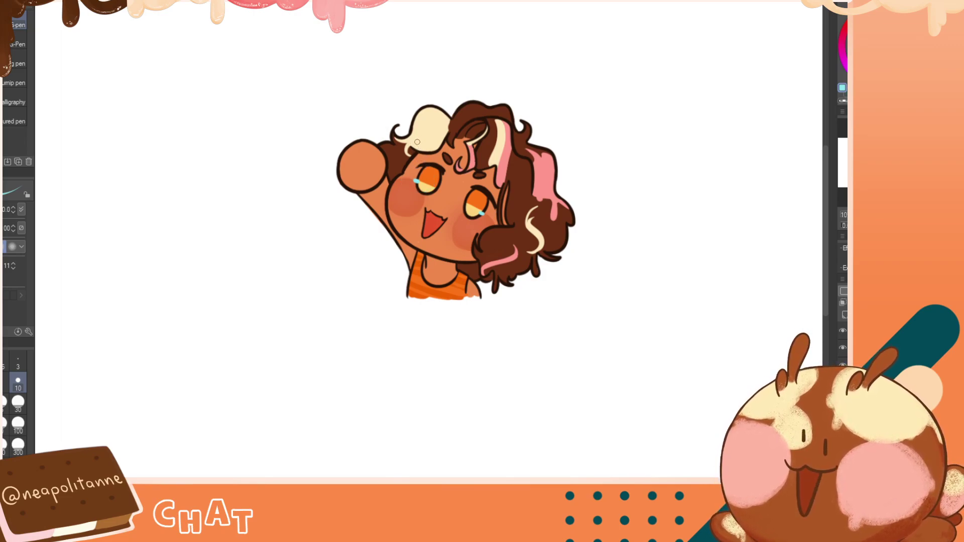
Touch up the small outer highlights on both eyes, comparing the normal and mirrored views
key(h)
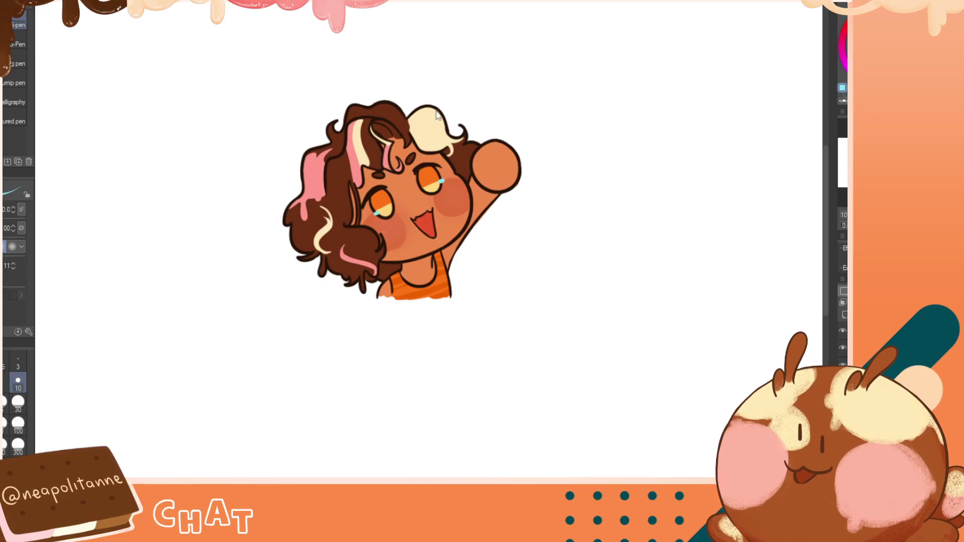
key(h)
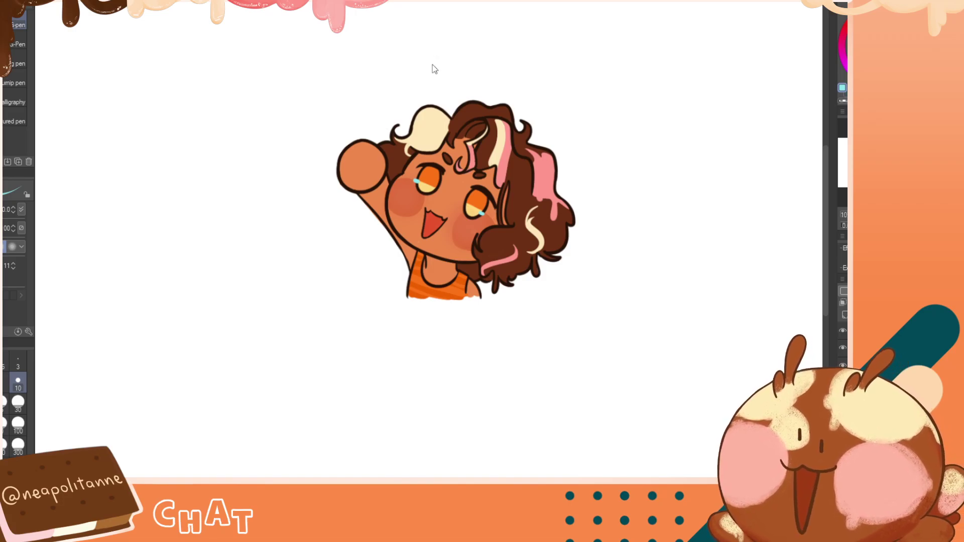
key(h)
key(h)
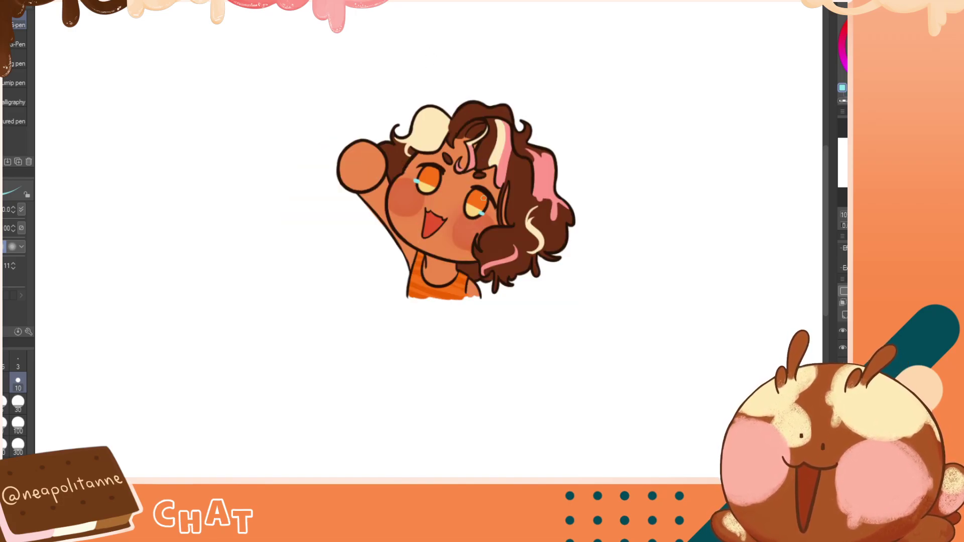
key(h)
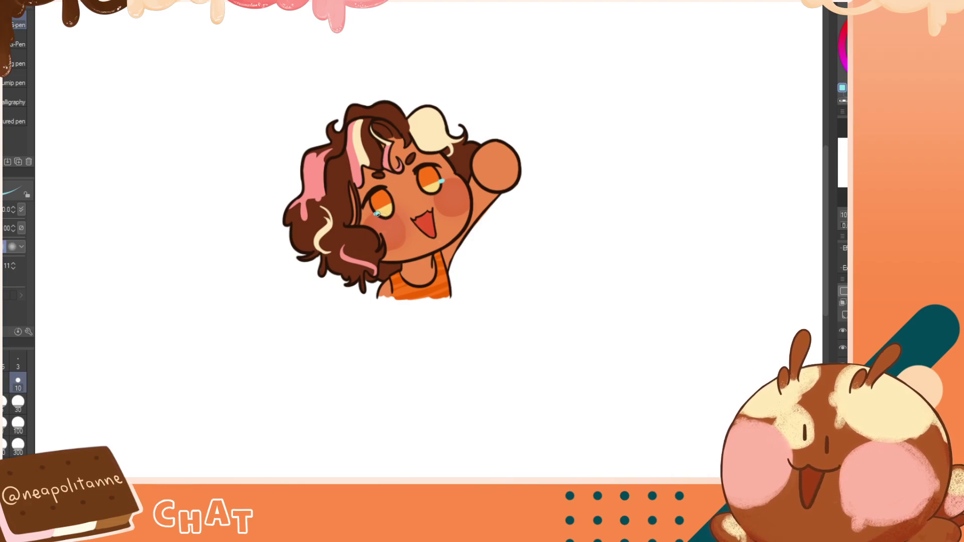
drag(377, 213, 374, 214)
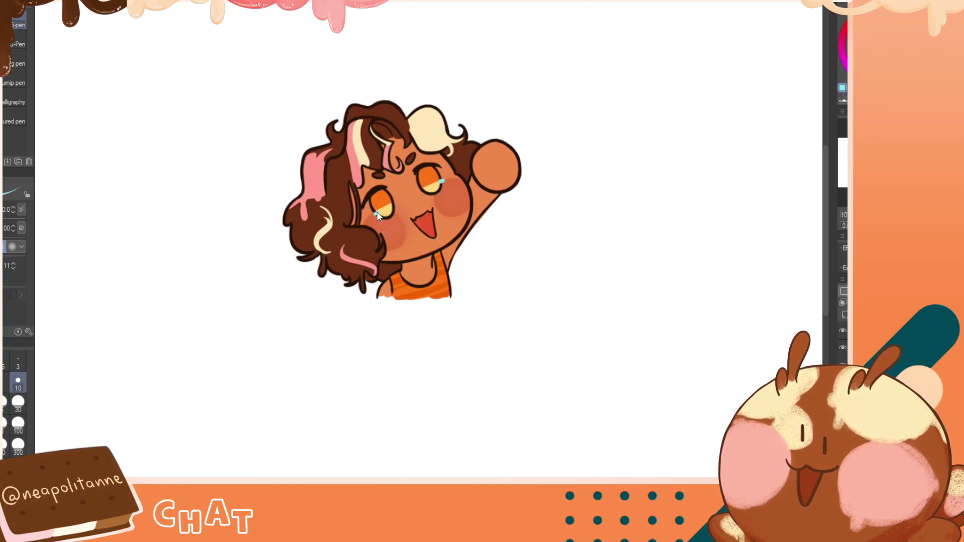
key(h)
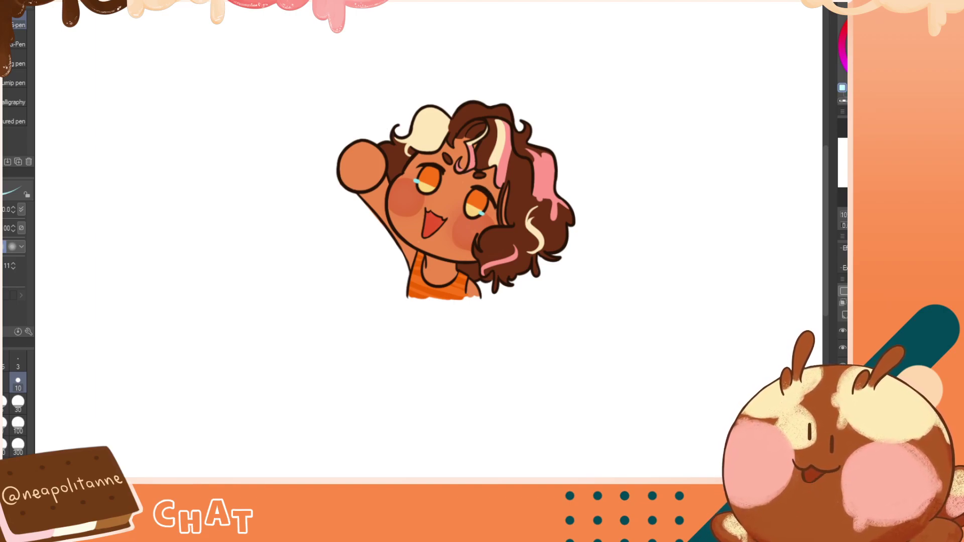
drag(420, 184, 414, 187)
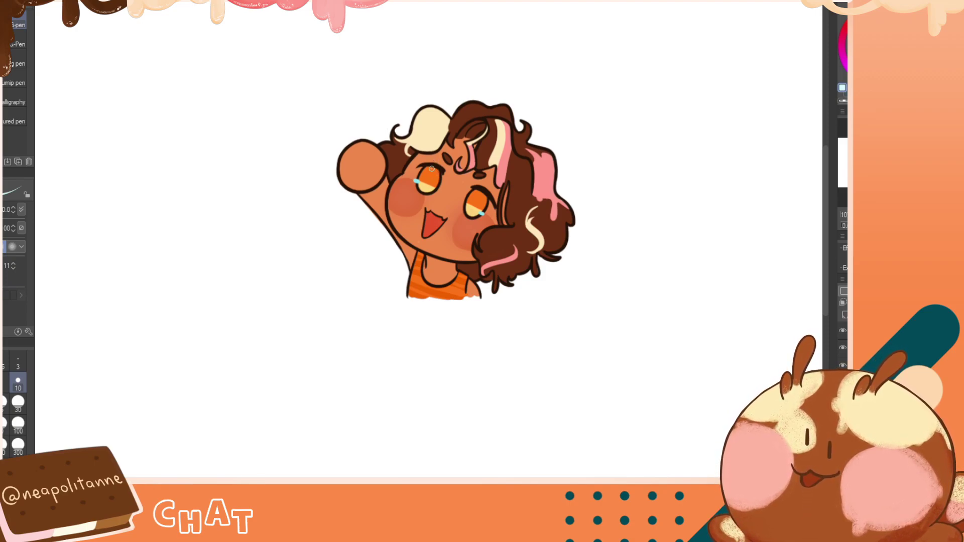
Dot a small light highlight at the top of the eye nearest the raised fist, checking it in mirrored view
click(431, 168)
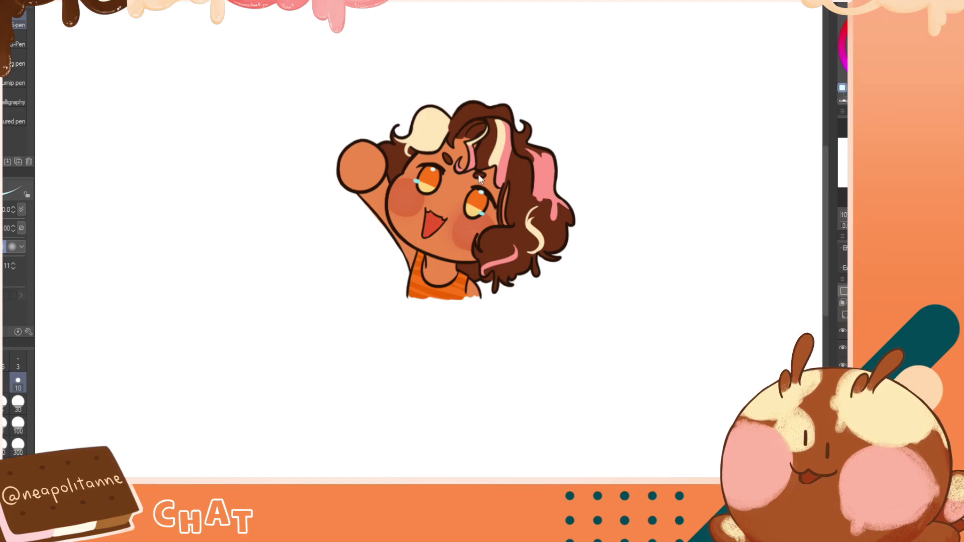
key(h)
key(h)
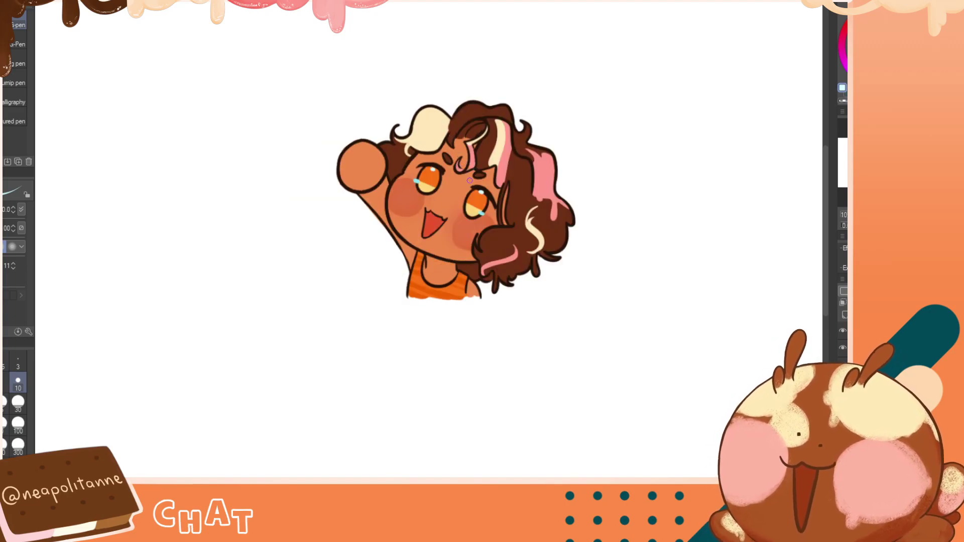
Draw tiny dark marks just below the outer corners of both eyes, comparing the normal and mirrored views
key(x)
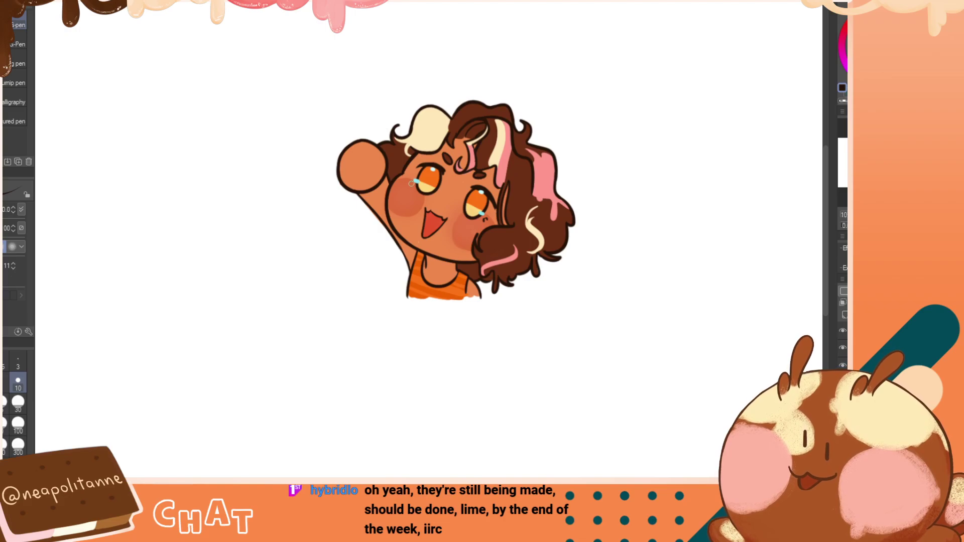
drag(412, 184, 406, 187)
key(h)
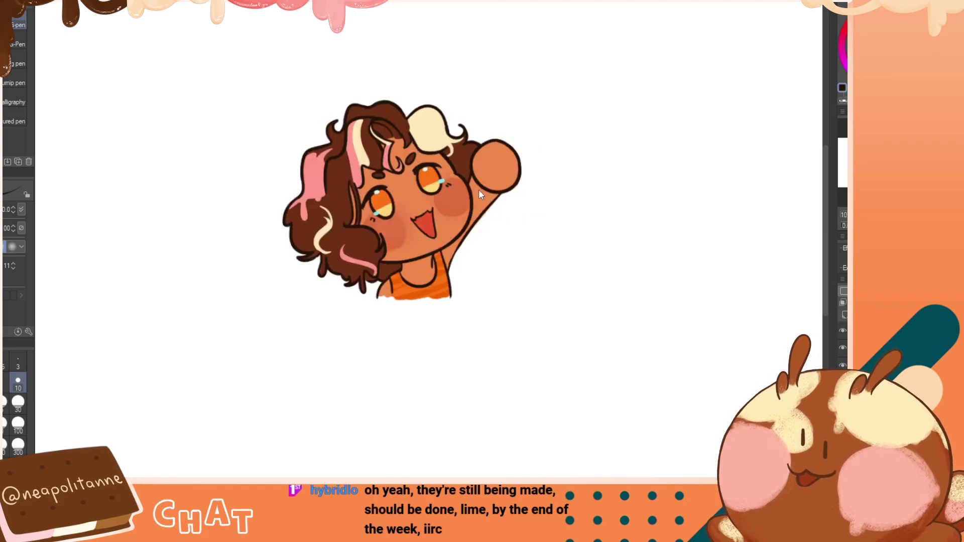
drag(449, 182, 446, 185)
key(h)
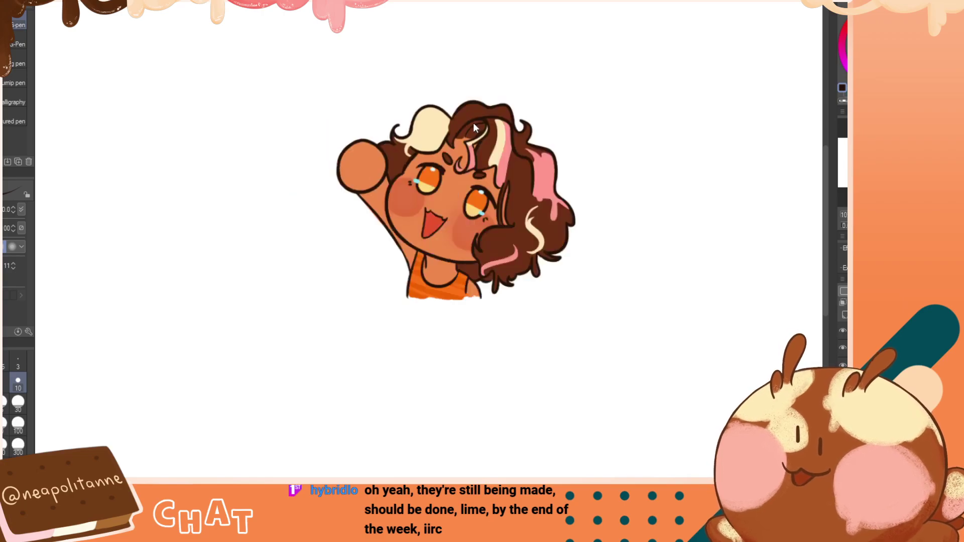
key(h)
key(h)
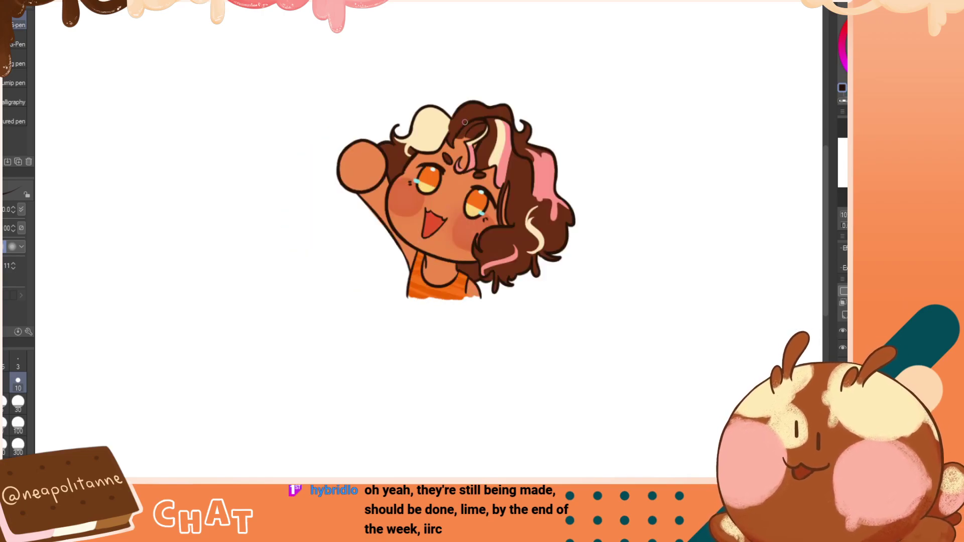
key(h)
key(h)
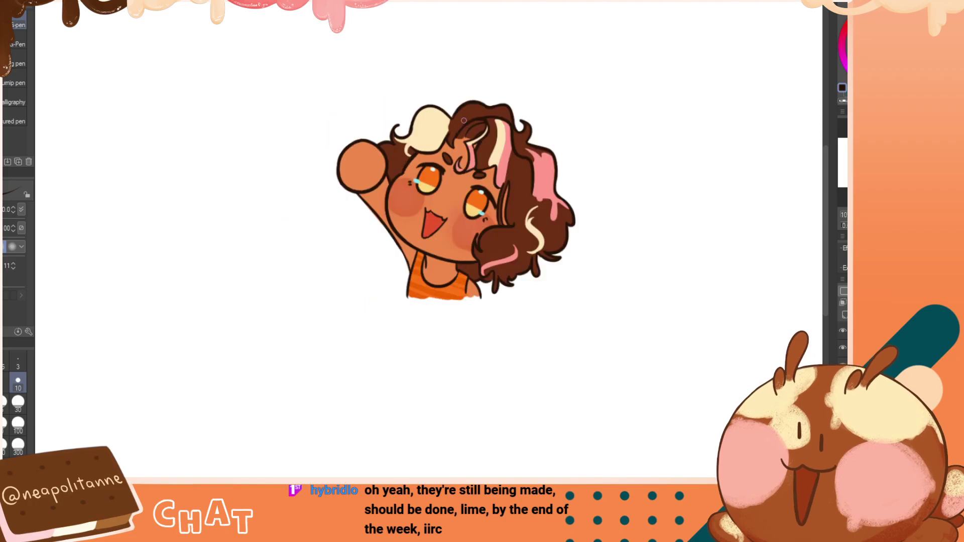
key(h)
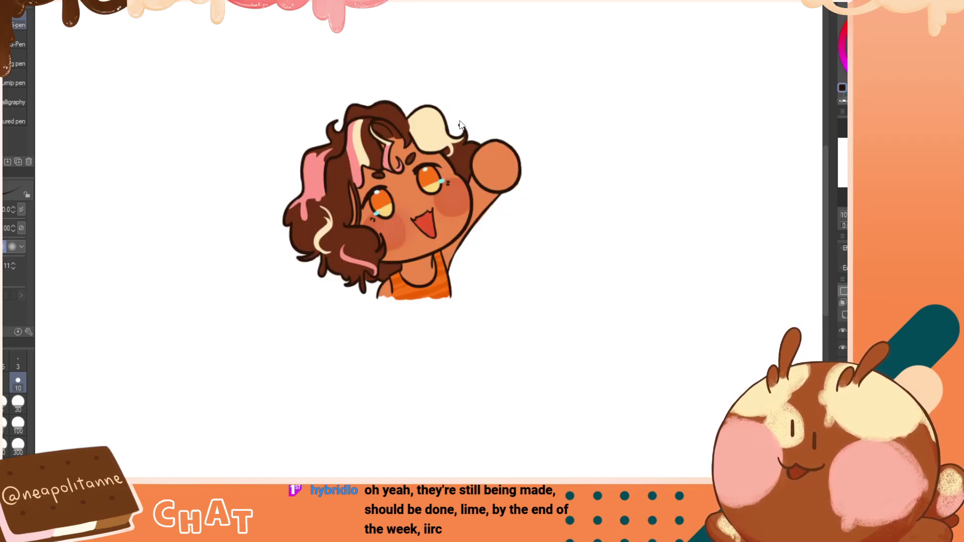
key(h)
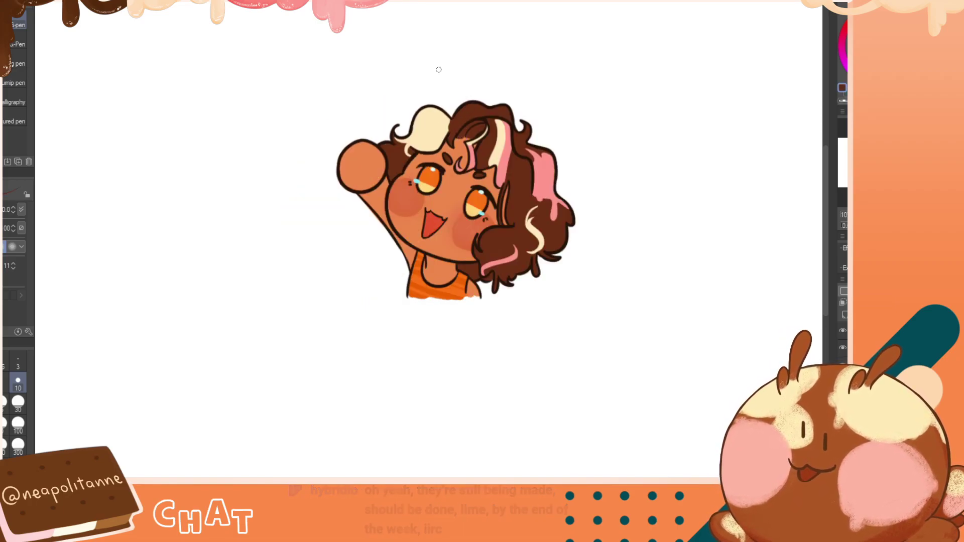
Sample the brown and cream hair colours around the cream tuft, comparing the normal and mirrored views
alt+click(452, 141)
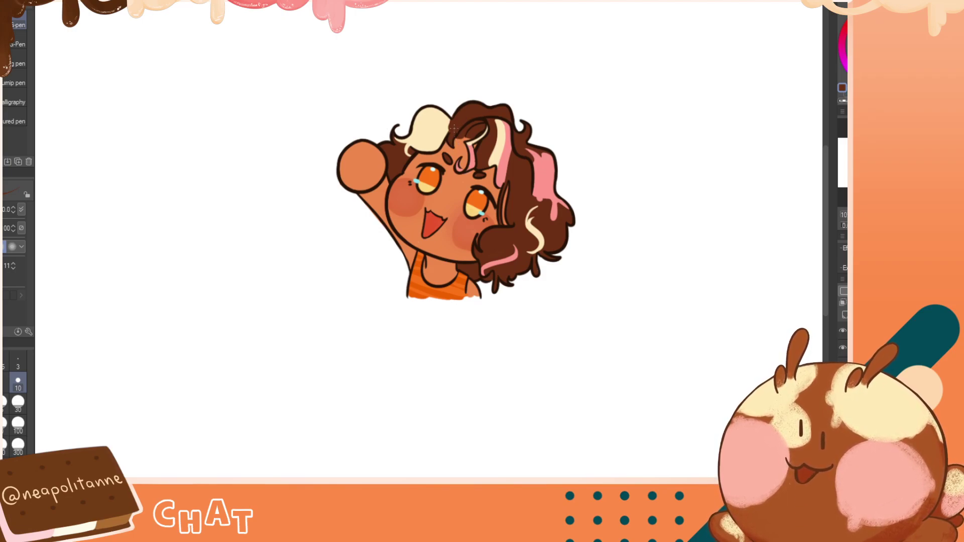
key(h)
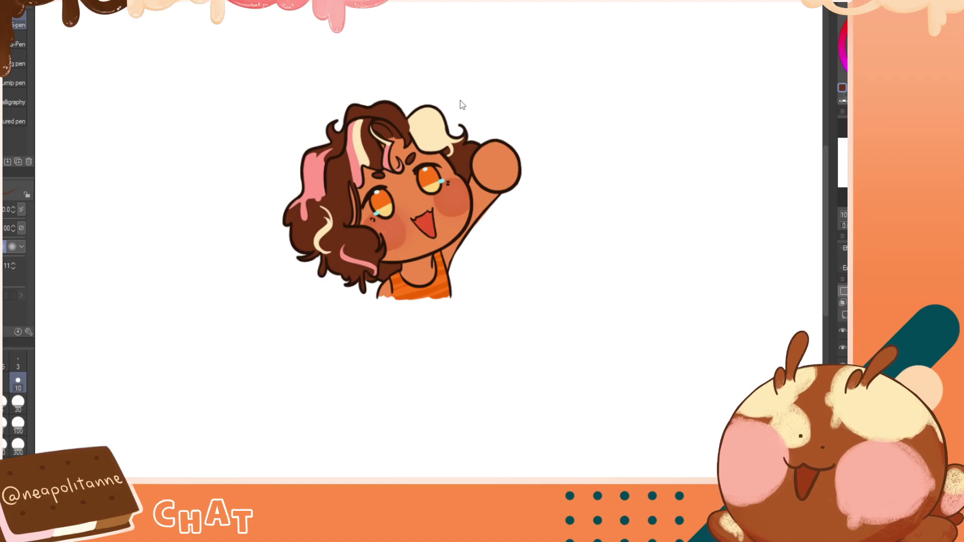
alt+click(422, 121)
key(h)
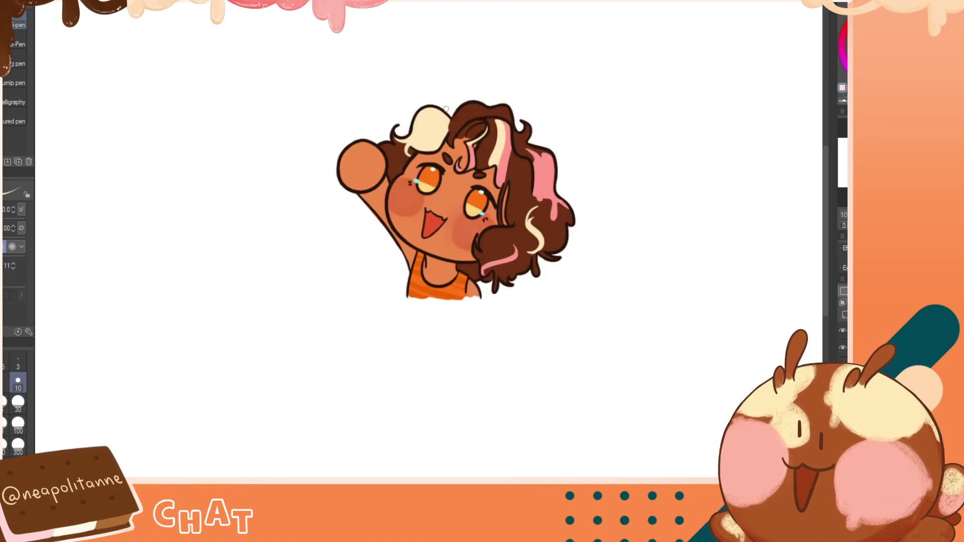
alt+click(457, 118)
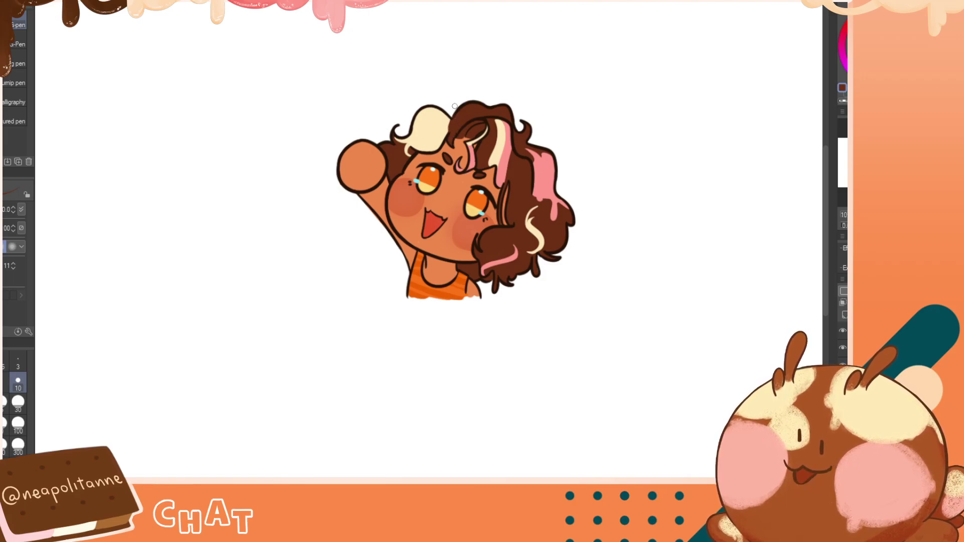
key(h)
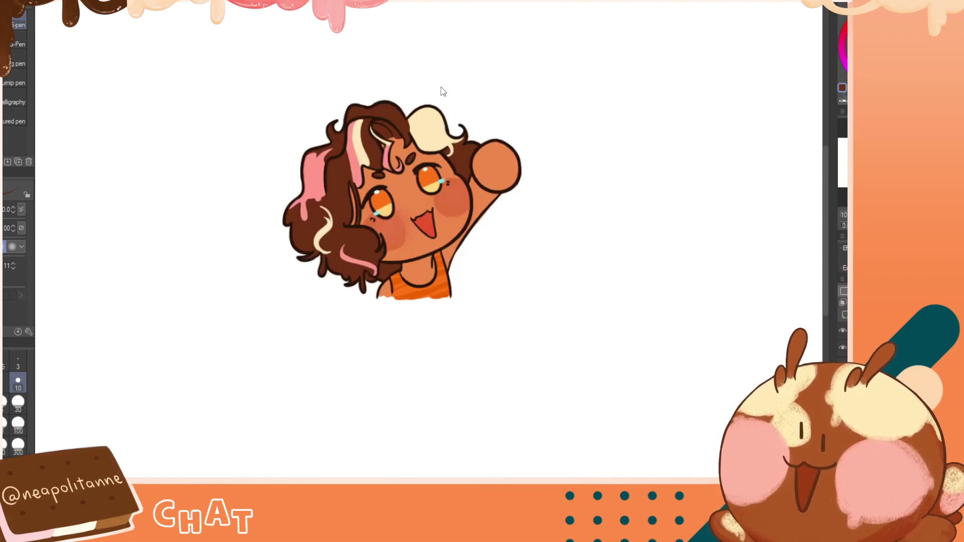
key(h)
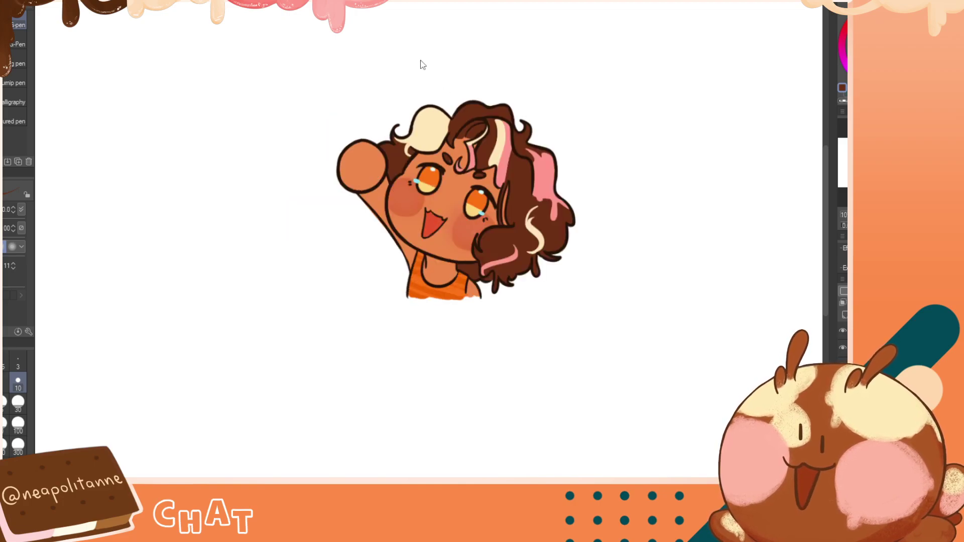
Try handwriting "neapol13" in brown above the hair, removing the underline and replacing the final 3 with "COOL"
mouse_move(553, 83)
mouse_down()
mouse_move(558, 73)
mouse_move(602, 88)
mouse_move(642, 64)
mouse_move(629, 79)
mouse_up()
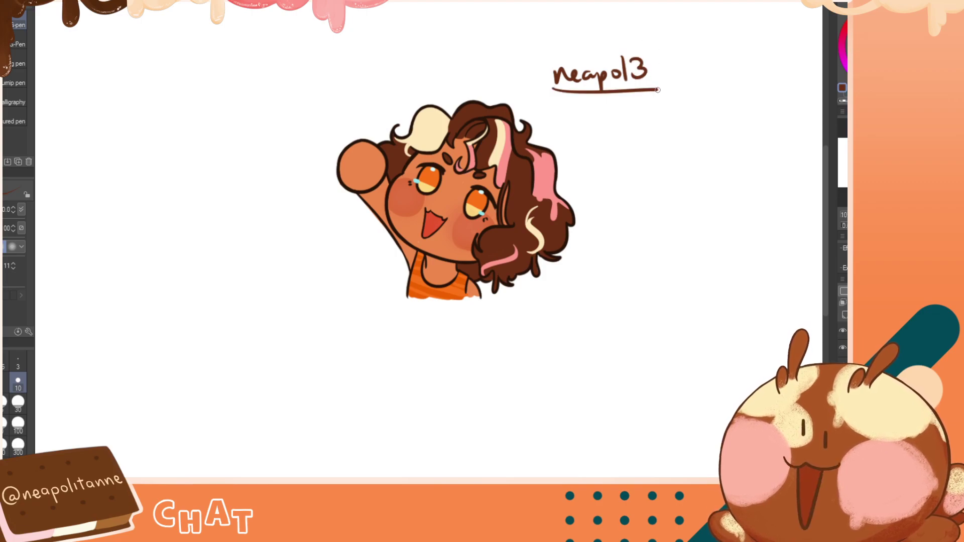
mouse_move(656, 55)
mouse_down()
mouse_move(748, 68)
mouse_move(768, 64)
mouse_up()
key(ctrl+z)
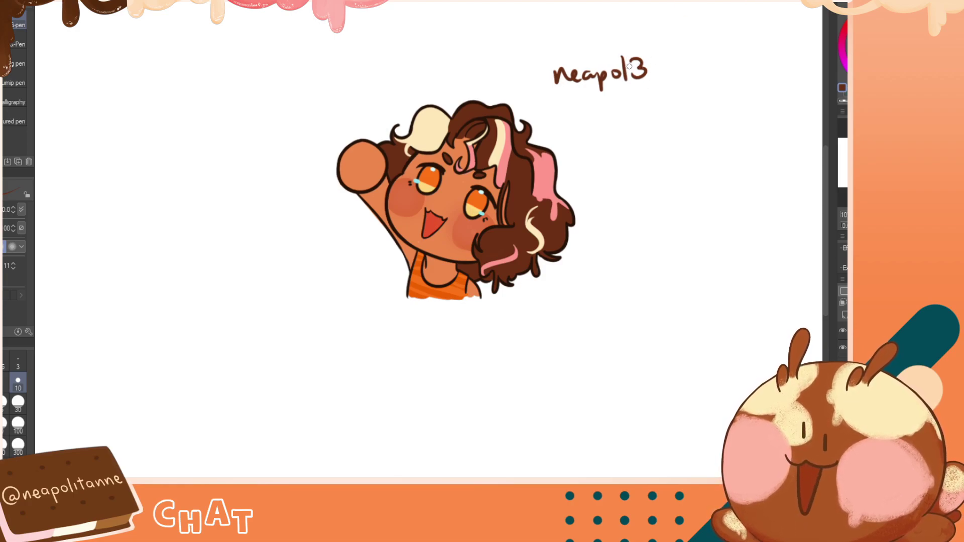
key(c)
mouse_move(631, 66)
mouse_down()
mouse_move(638, 56)
mouse_move(646, 76)
mouse_move(636, 79)
mouse_up()
key(c)
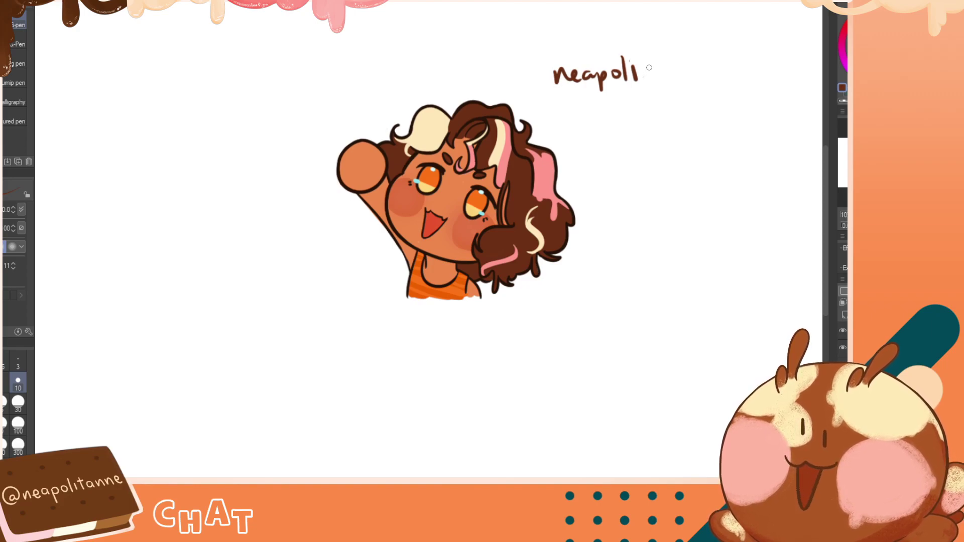
mouse_move(659, 59)
mouse_down()
mouse_move(673, 72)
mouse_move(691, 61)
mouse_move(729, 79)
mouse_up()
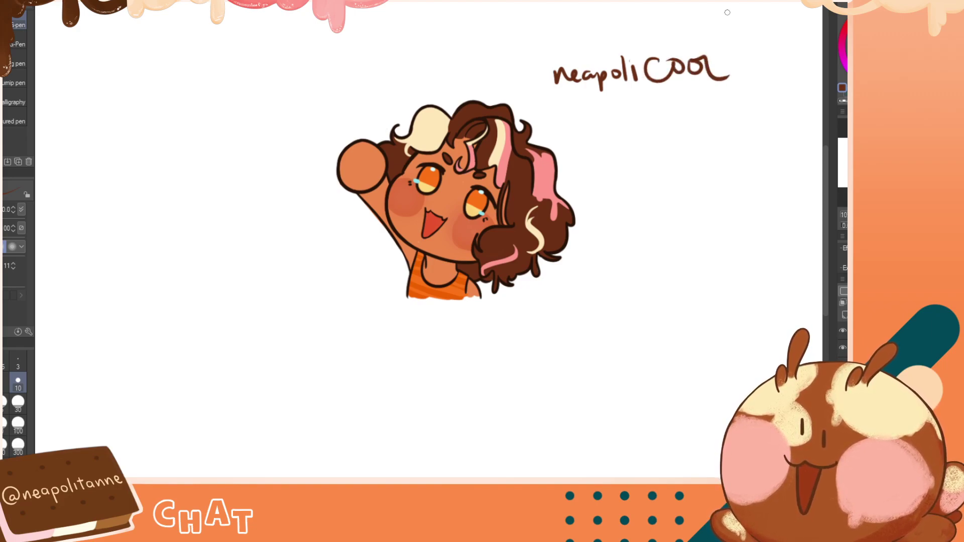
Undo all of the brown handwritten lettering above the hair
key(ctrl+z)
key(ctrl+z)
key(ctrl+z)
key(ctrl+z)
key(ctrl+z)
key(ctrl+z)
key(ctrl+z)
key(ctrl+z)
key(ctrl+z)
key(ctrl+z)
key(ctrl+z)
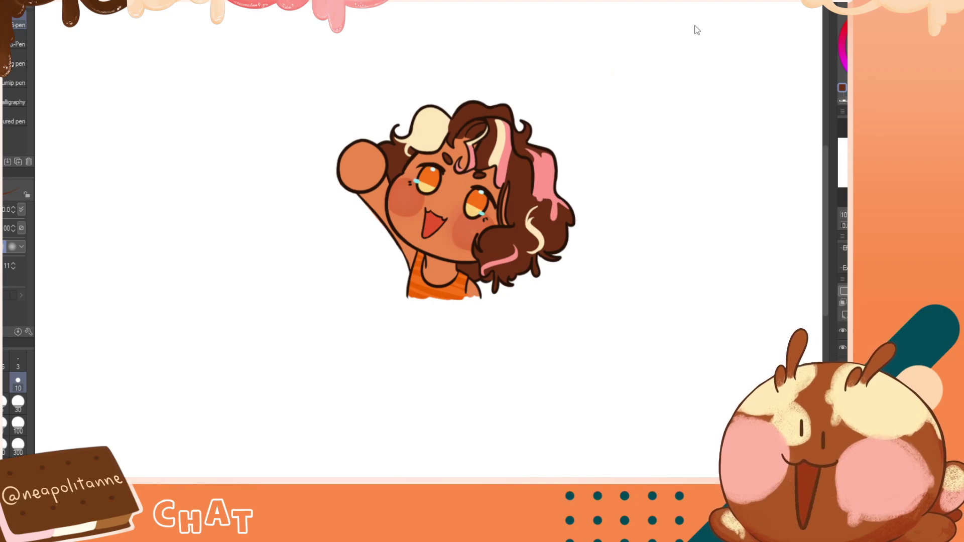
key(ctrl+y)
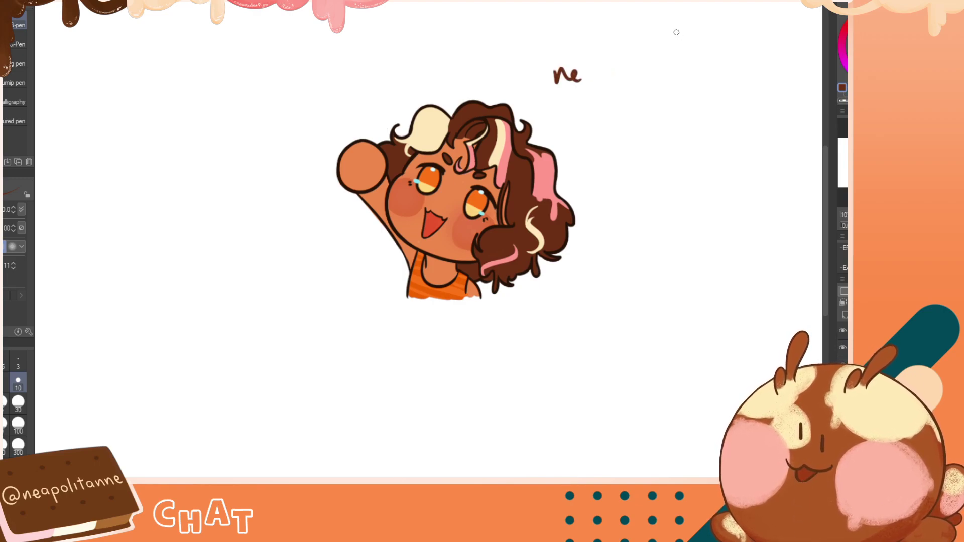
key(ctrl+z)
Erase the fist's outline where it overlaps the forearm so hand and arm join, checking the shape in mirrored view
alt+click(442, 122)
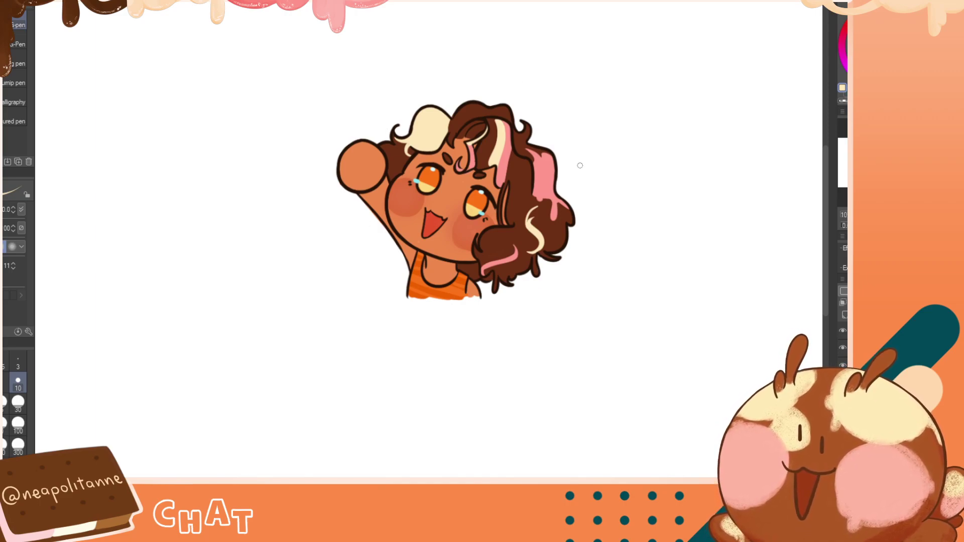
key(h)
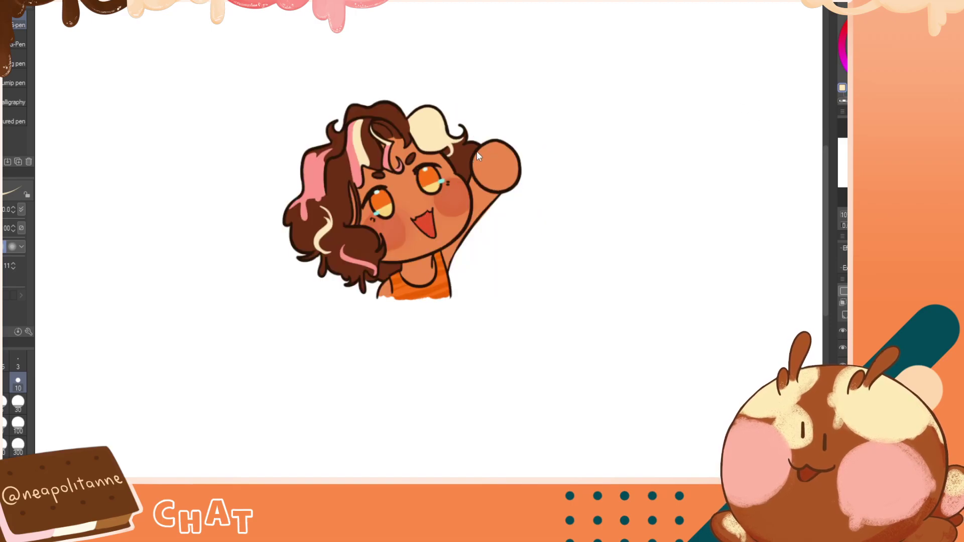
key(h)
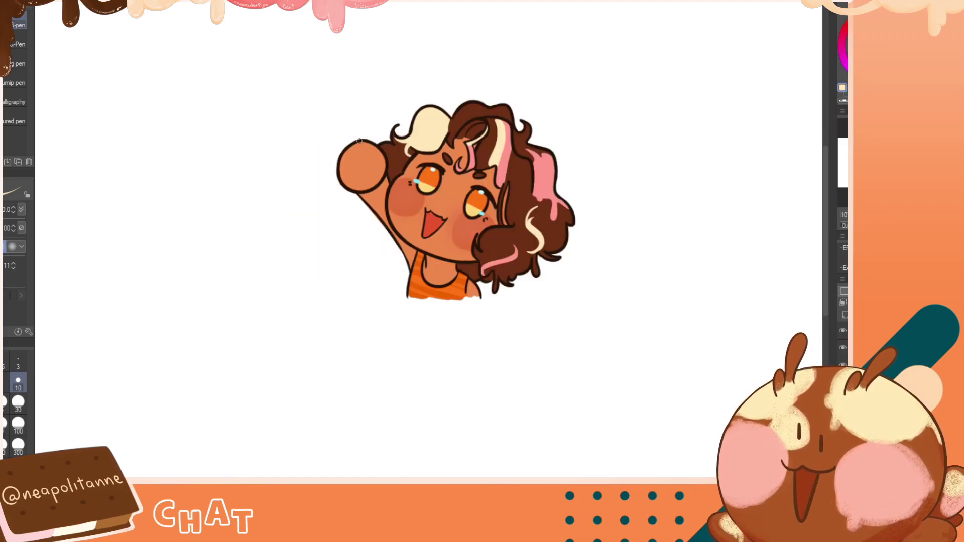
drag(349, 186, 386, 172)
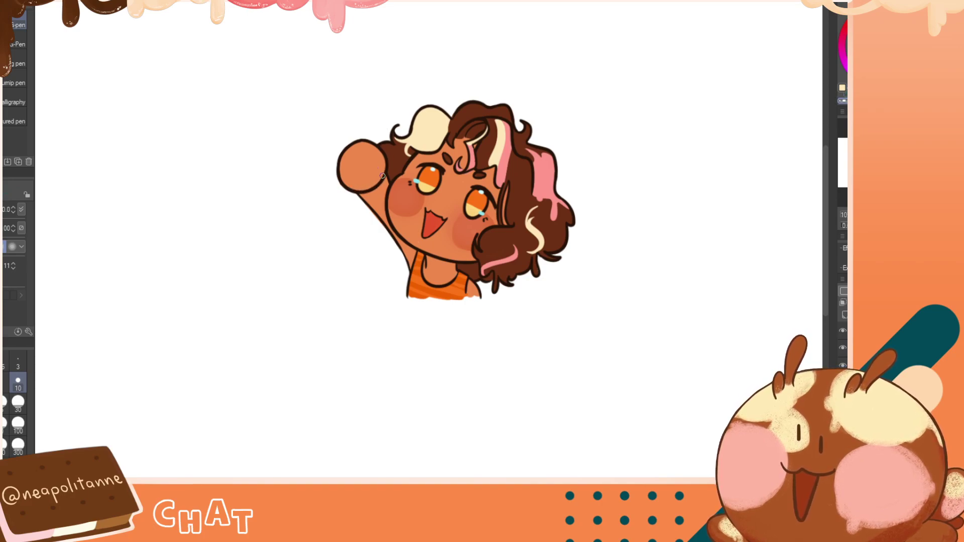
mouse_move(359, 185)
mouse_down()
mouse_move(379, 185)
mouse_move(377, 154)
mouse_up()
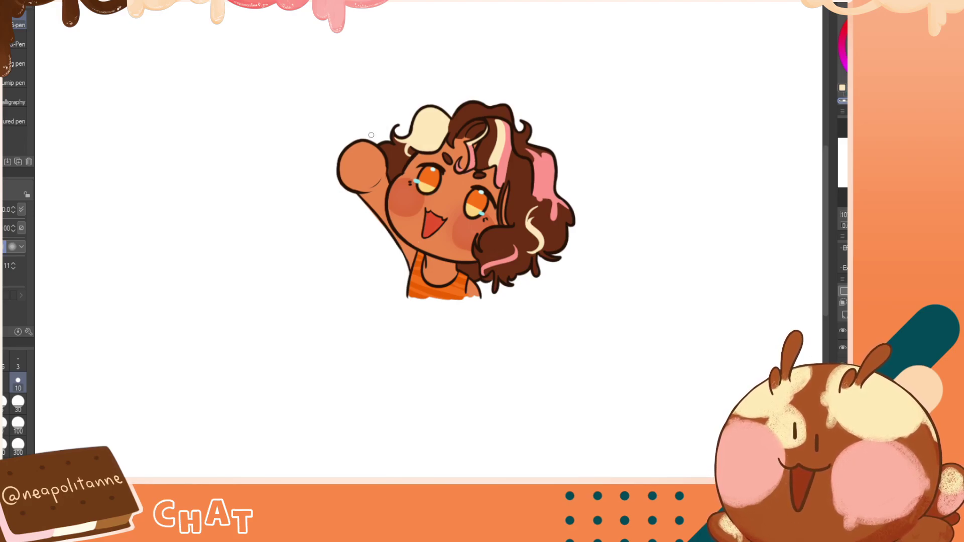
key(h)
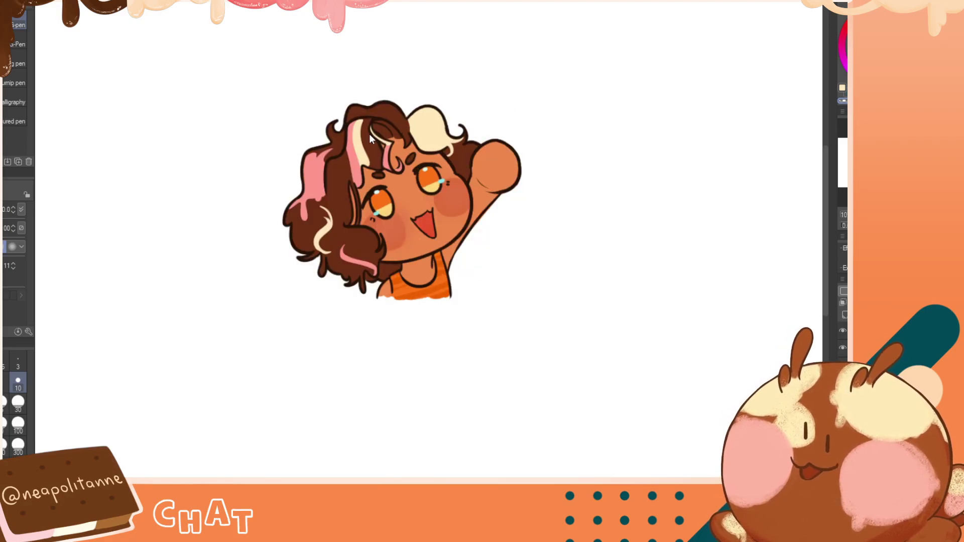
key(h)
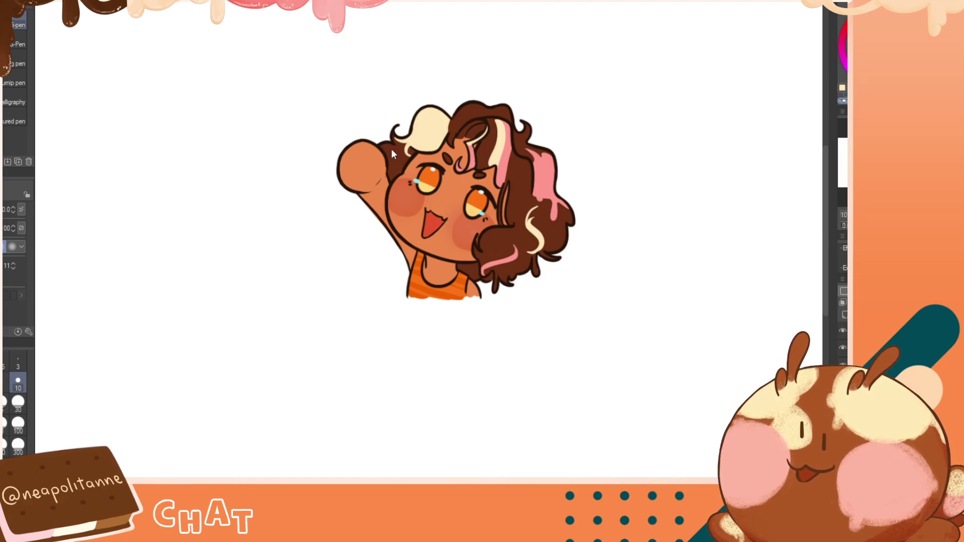
key(h)
key(h)
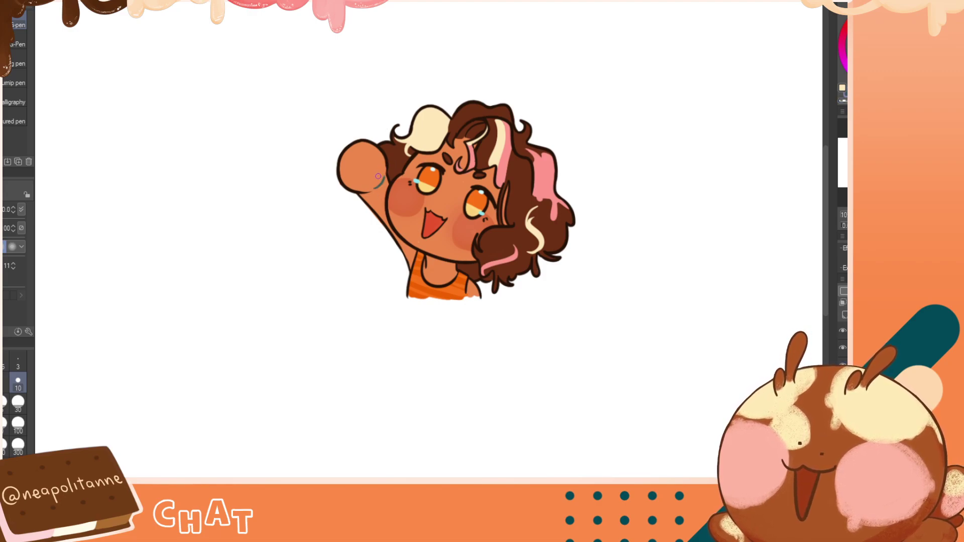
Try redrawing the fist's lower edge across the wrist as a thin curve in dark brown sampled from the outline
key(c)
key(c)
key(x)
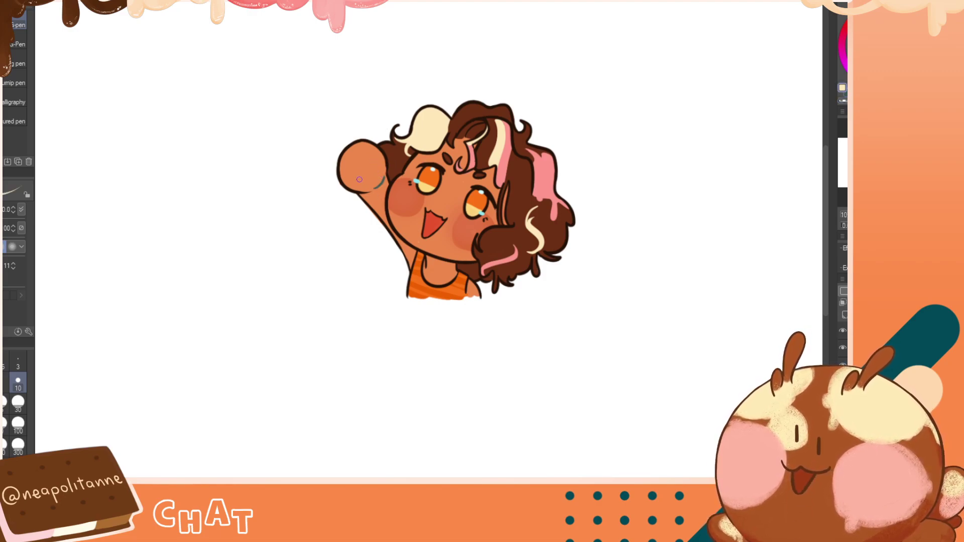
alt+click(361, 191)
alt+click(360, 191)
key(ctrl+z)
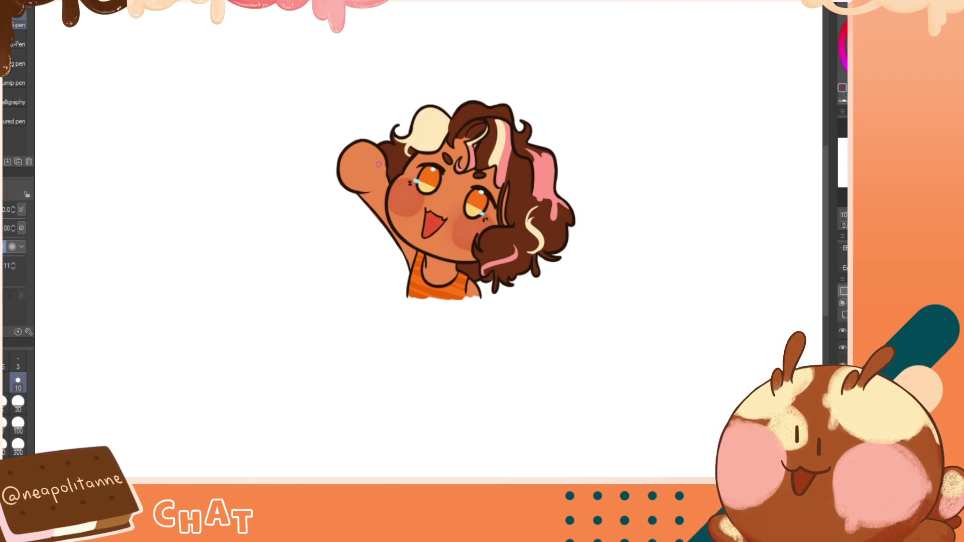
drag(364, 192, 386, 173)
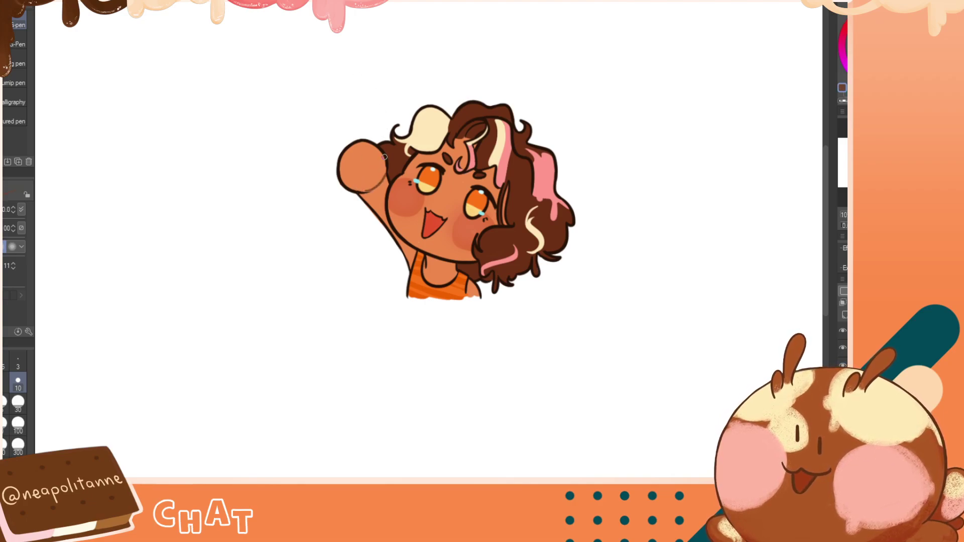
alt+click(357, 189)
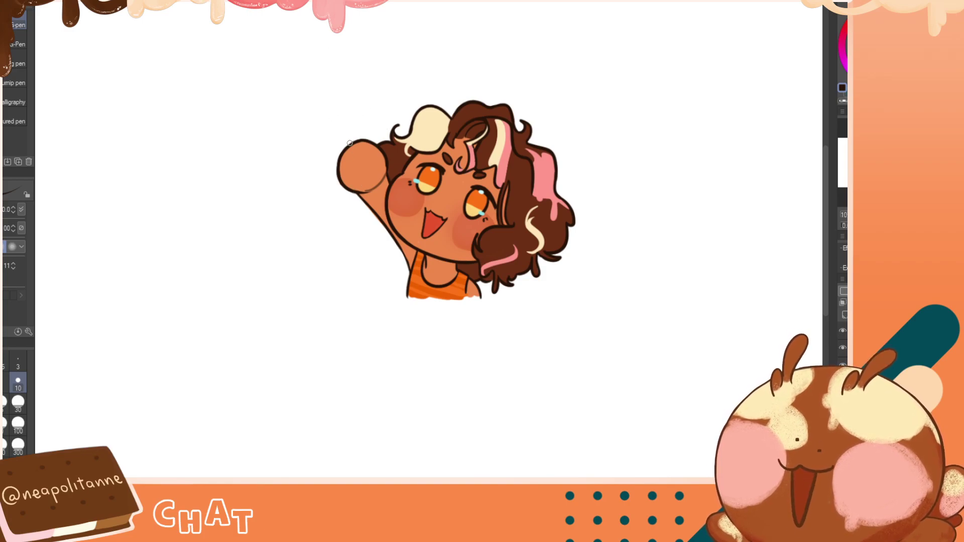
Try a wrist curve in the reddish-orange sampled from the cheek blush, and undo the strokes
alt+click(408, 203)
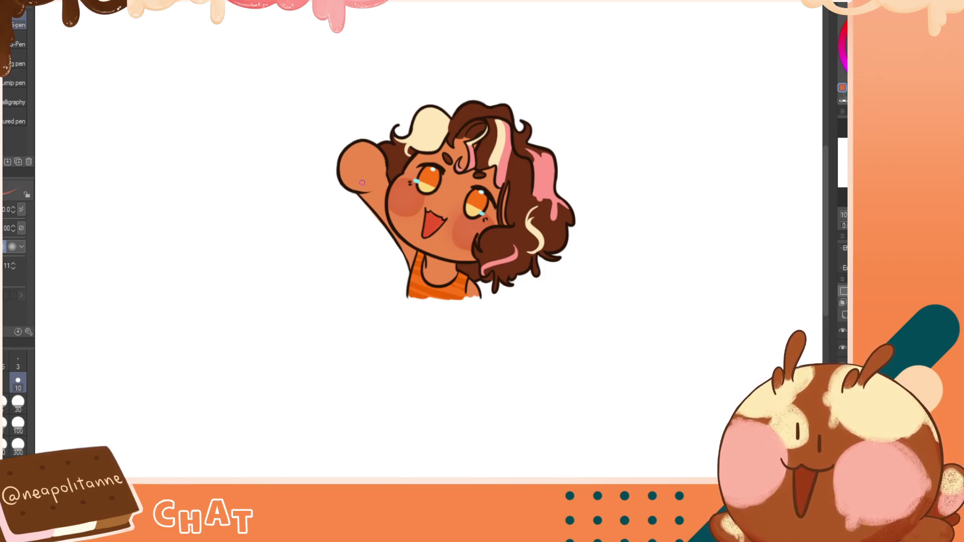
mouse_move(356, 190)
mouse_down()
mouse_move(373, 186)
mouse_move(386, 159)
mouse_up()
key(ctrl+z)
key(ctrl+z)
key(ctrl+z)
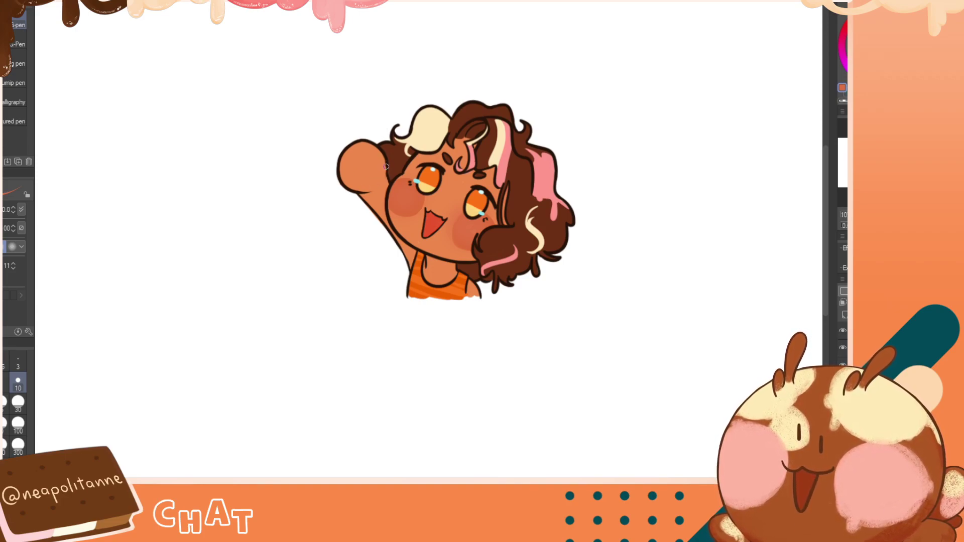
Draw a faint reddish-orange wrist curve along the base of the raised fist, working in mirrored view and checking both orientations
key(h)
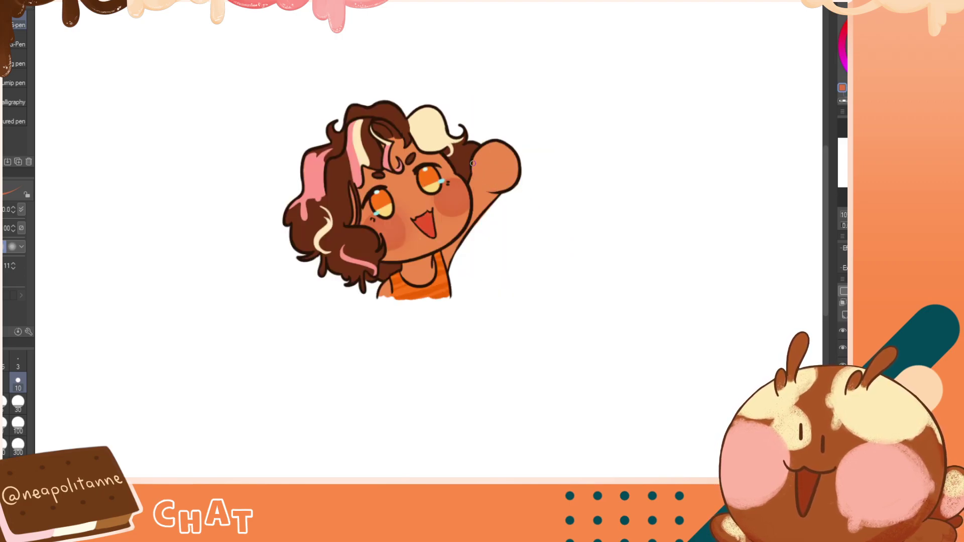
drag(473, 163, 490, 191)
key(ctrl+z)
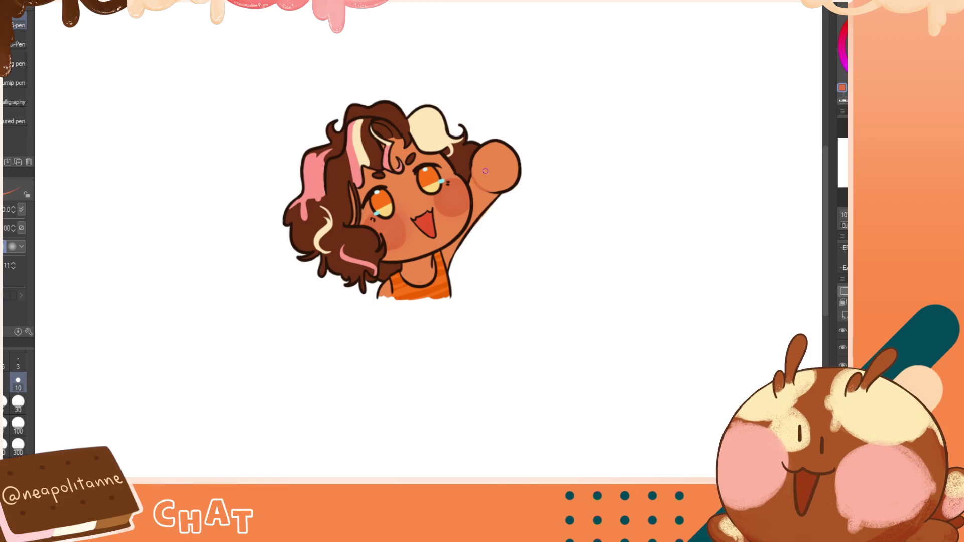
key(h)
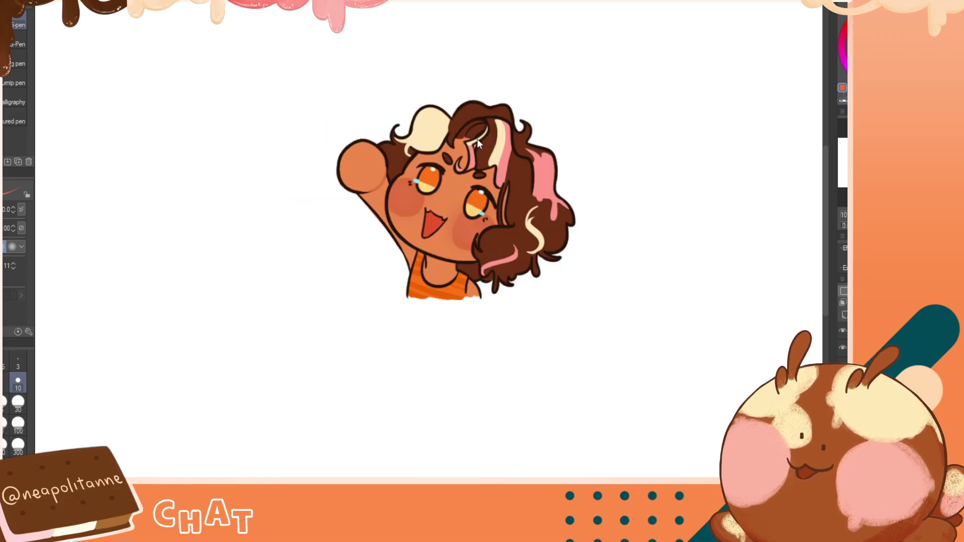
key(h)
key(h)
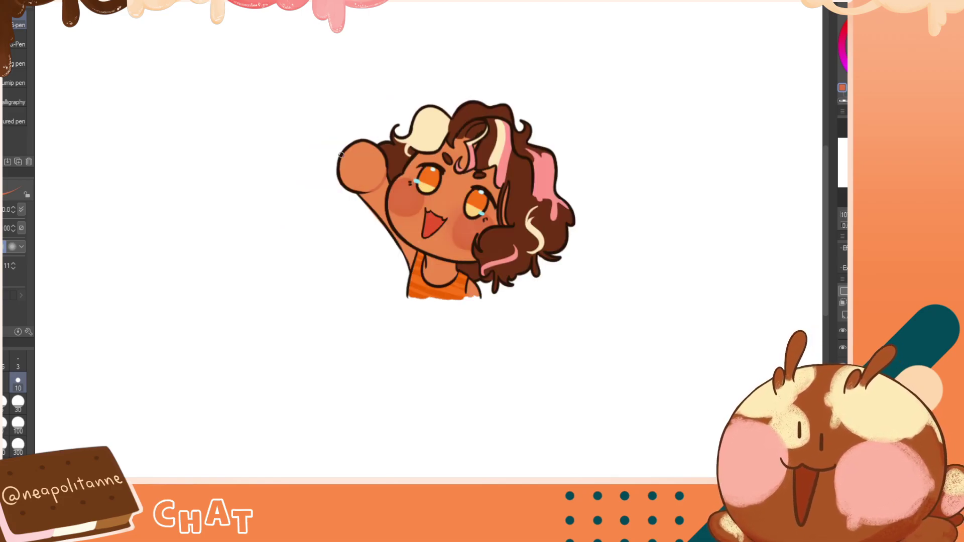
Add short reddish-orange finger lines across the upper part of the raised fist, comparing the drawing in normal and mirrored view
mouse_move(343, 158)
mouse_down()
mouse_move(353, 168)
mouse_move(358, 156)
mouse_up()
drag(360, 142, 372, 158)
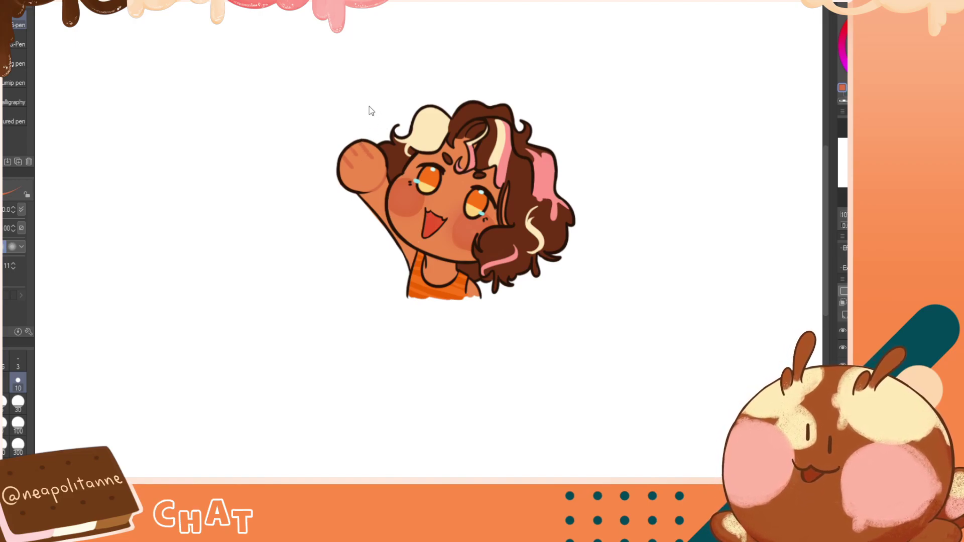
key(h)
key(h)
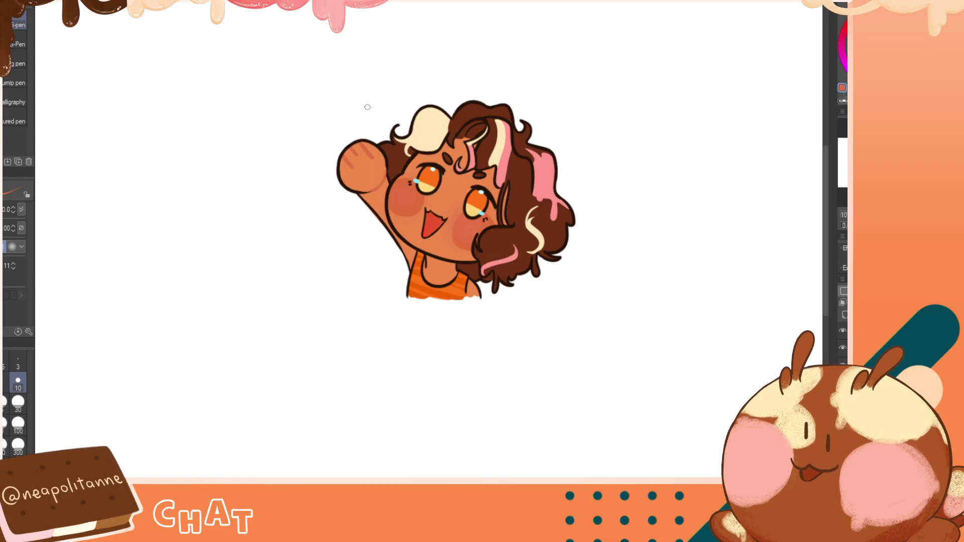
key(h)
key(h)
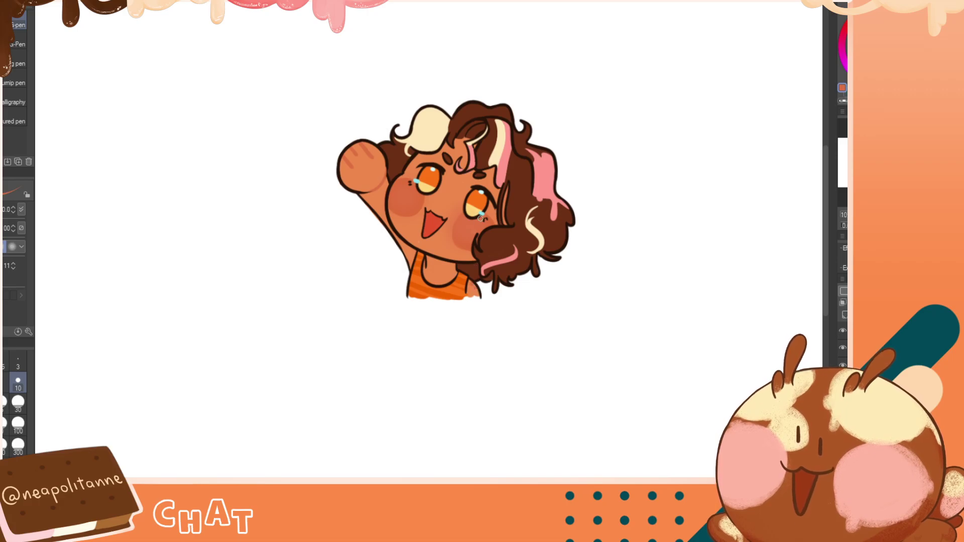
key(h)
key(h)
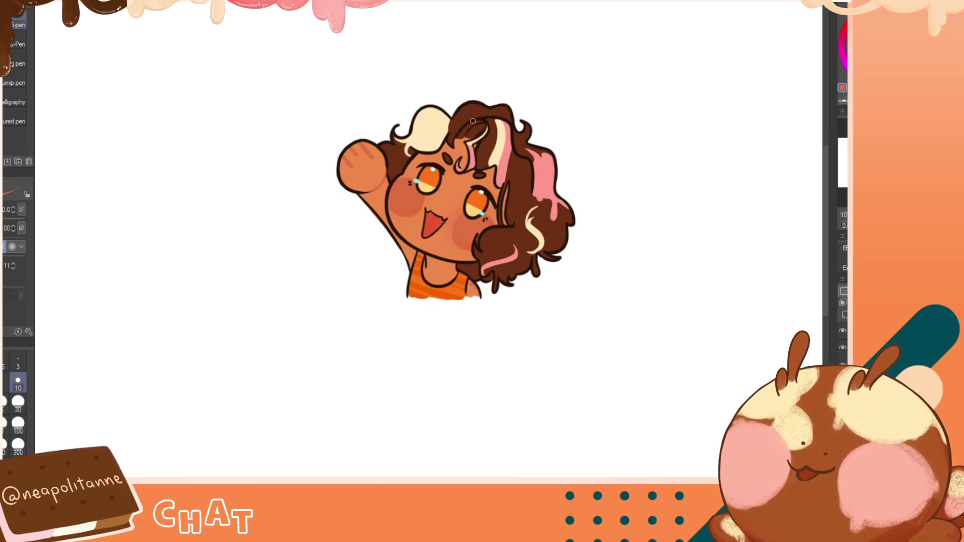
Dab small pink and cream speckles on the chest above the tank top's neckline, using colours sampled from the hair streaks
alt+click(533, 185)
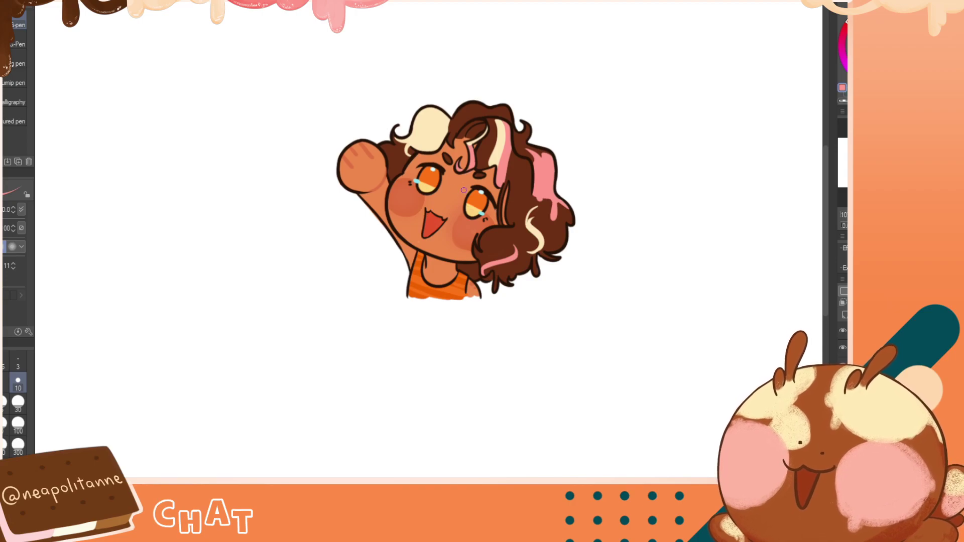
drag(424, 276, 433, 276)
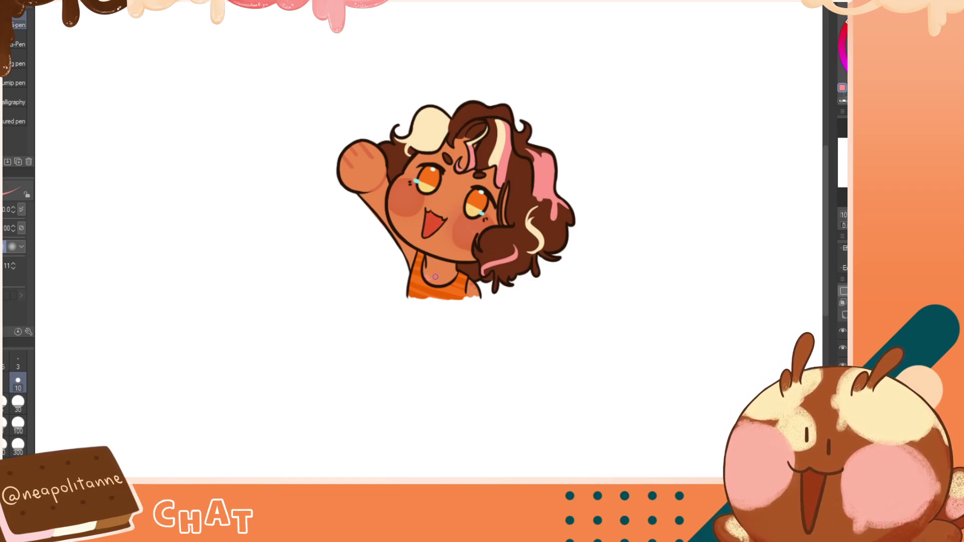
alt+click(439, 138)
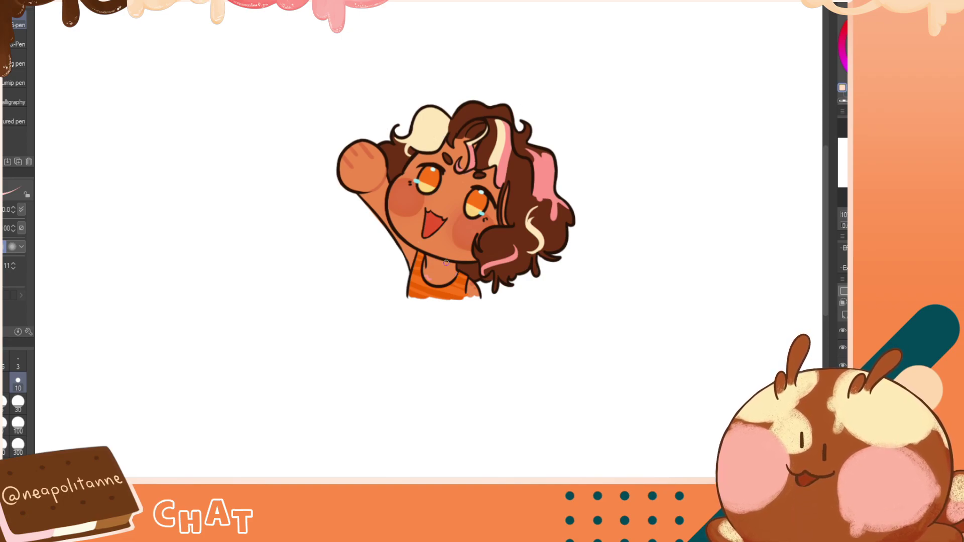
click(443, 278)
click(450, 278)
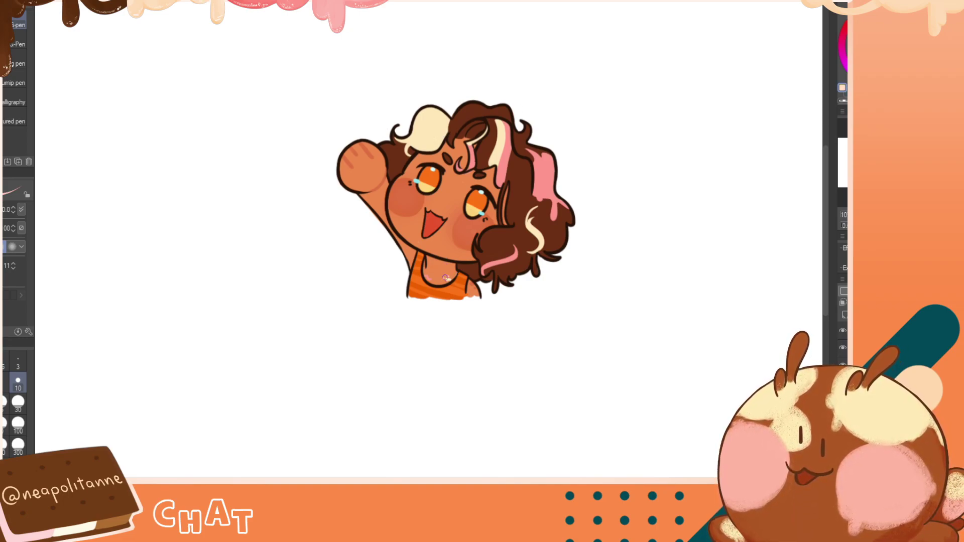
alt+click(447, 279)
click(442, 280)
click(448, 280)
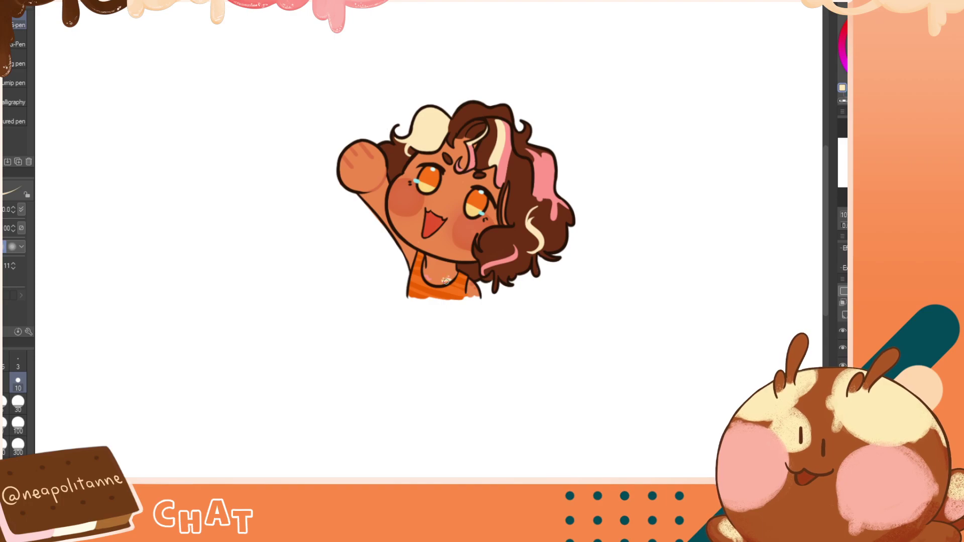
click(450, 275)
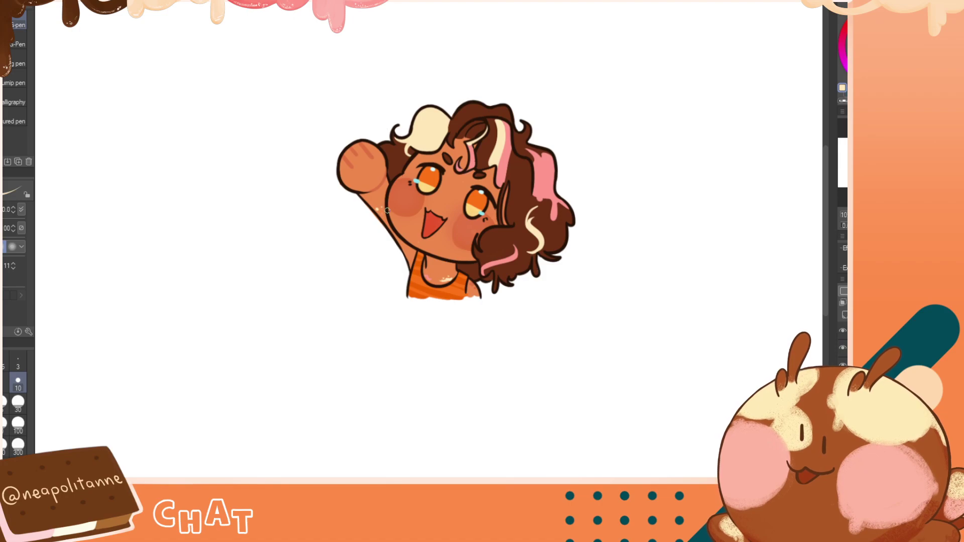
Add a small reddish-brown spot near the lower edge of the raised fist, sampling colours from the drawing and checking it mirrored
alt+click(503, 168)
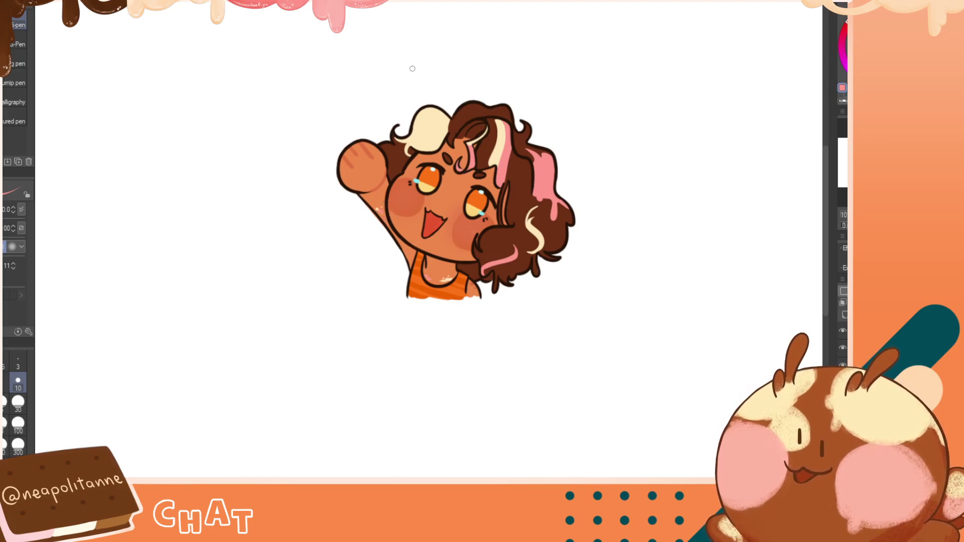
key(h)
key(h)
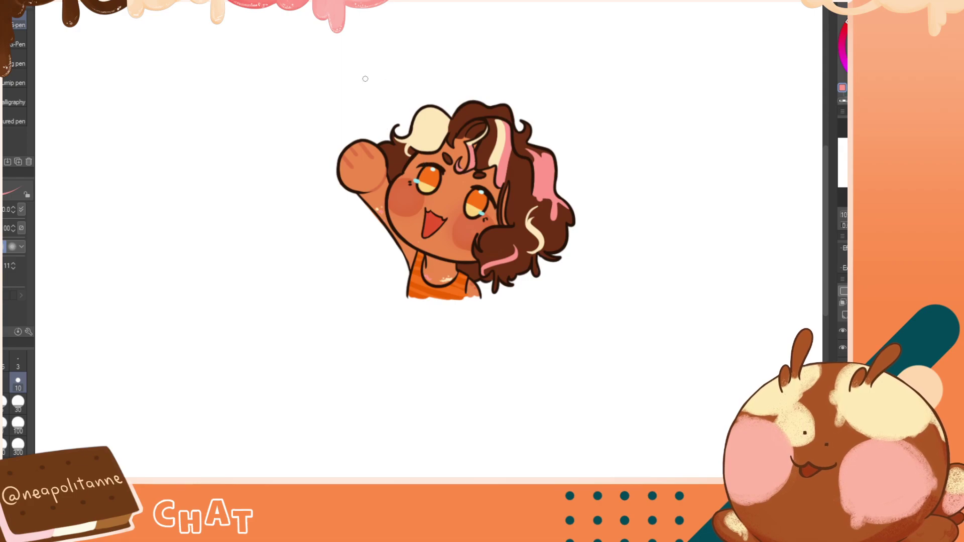
alt+click(458, 235)
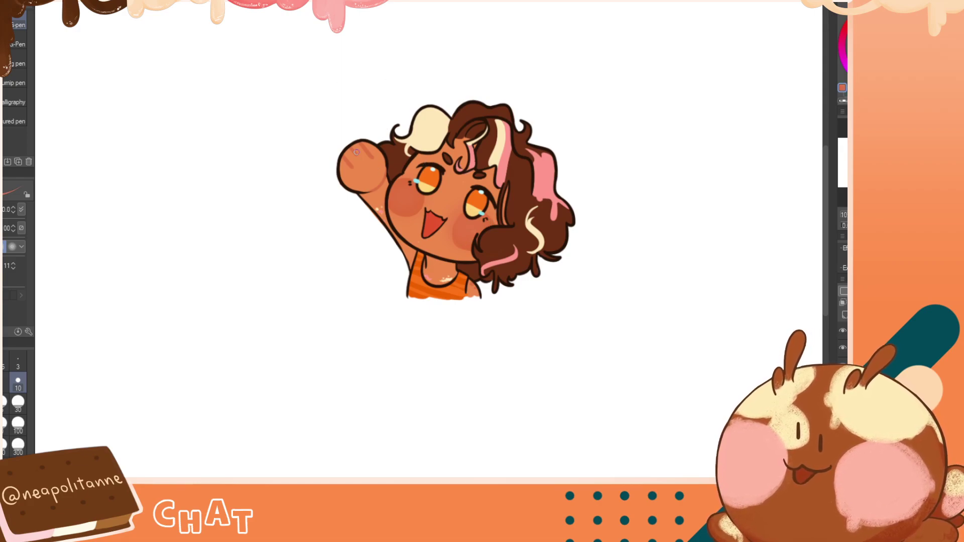
alt+click(395, 159)
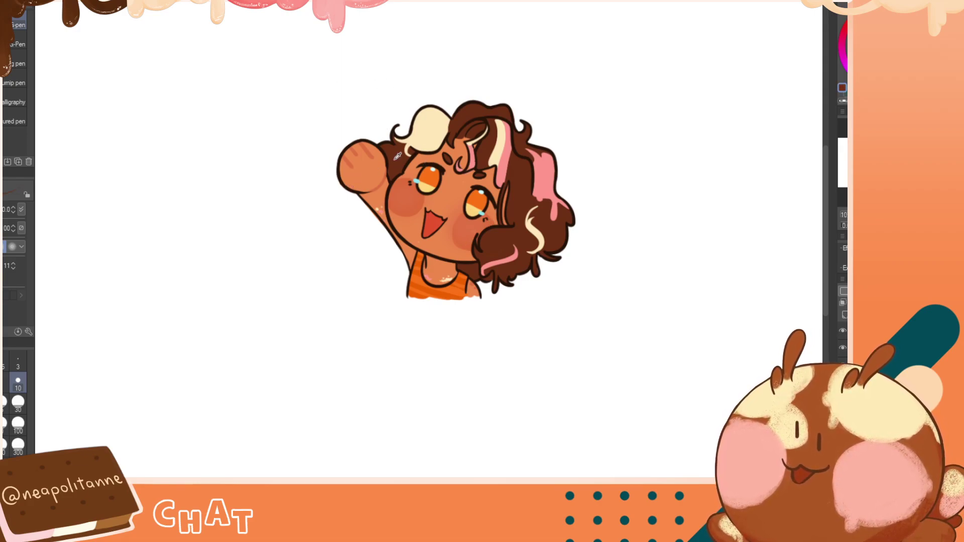
click(348, 184)
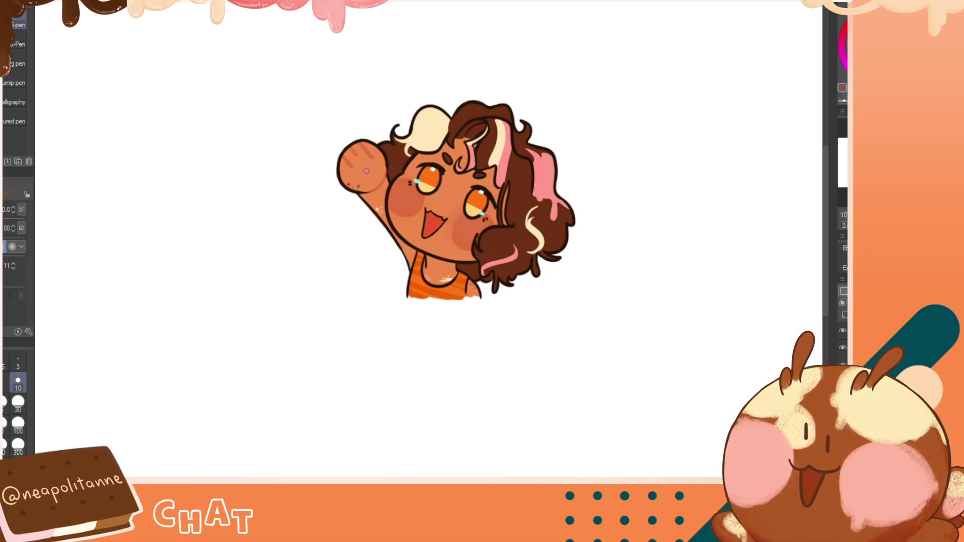
key(h)
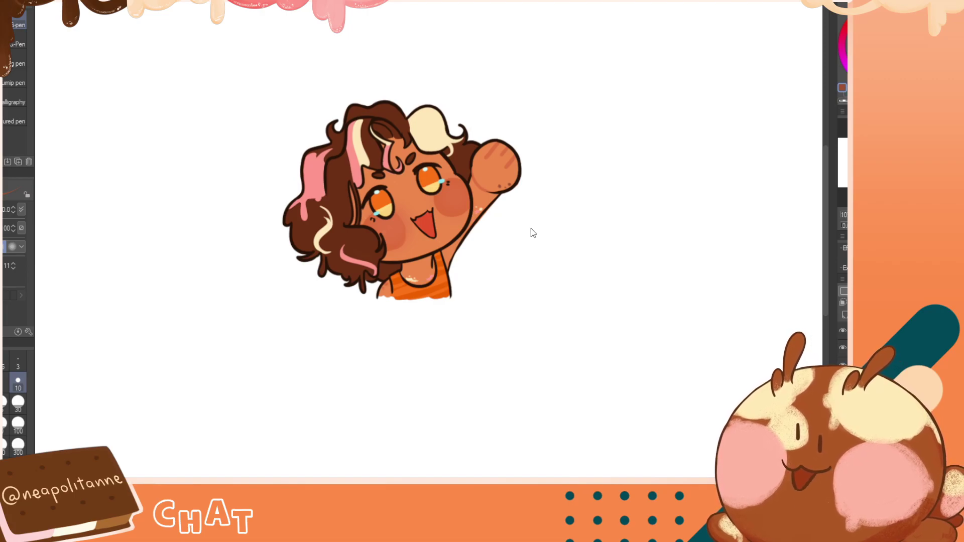
key(h)
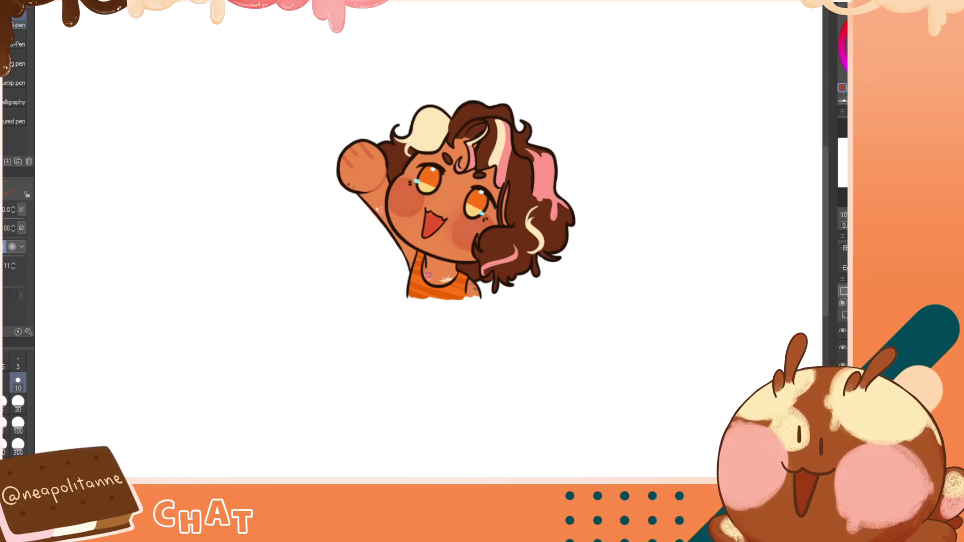
Refine the cream speckles on the chest with sampled skin orange and cream, checking the character in mirrored view
key(h)
key(h)
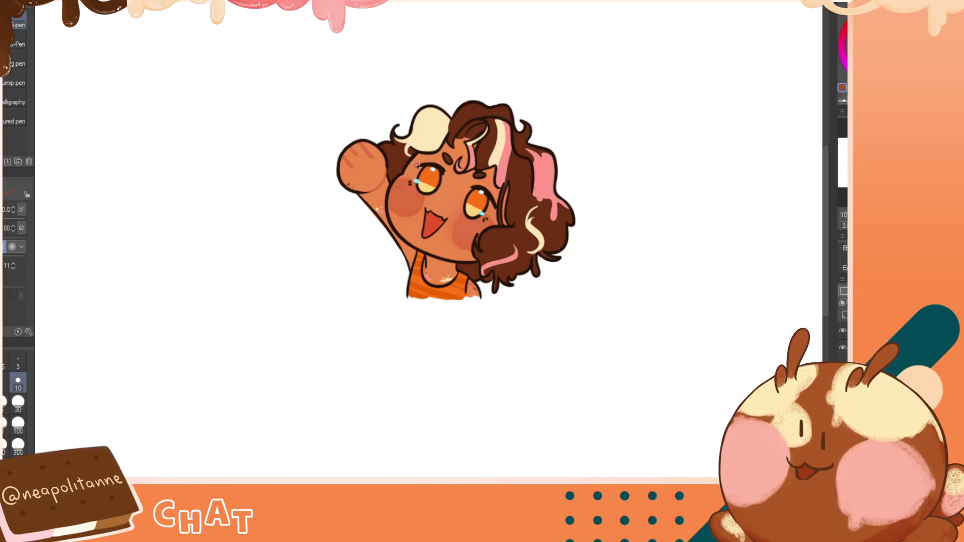
key(h)
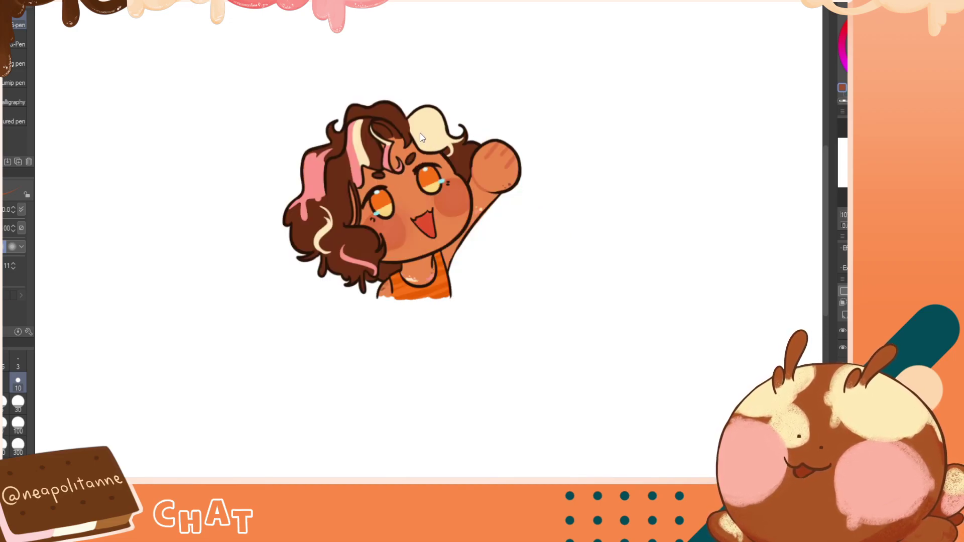
key(h)
alt+click(451, 275)
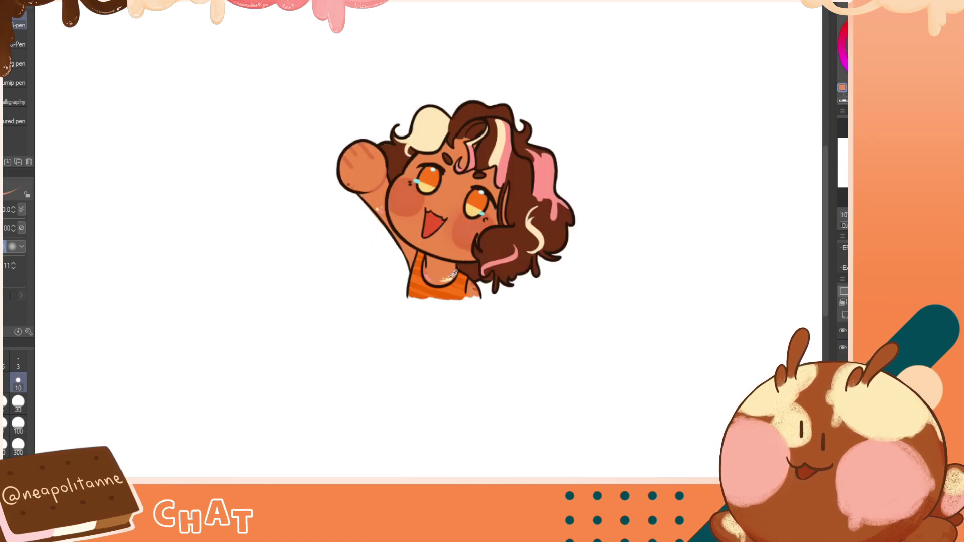
alt+click(453, 274)
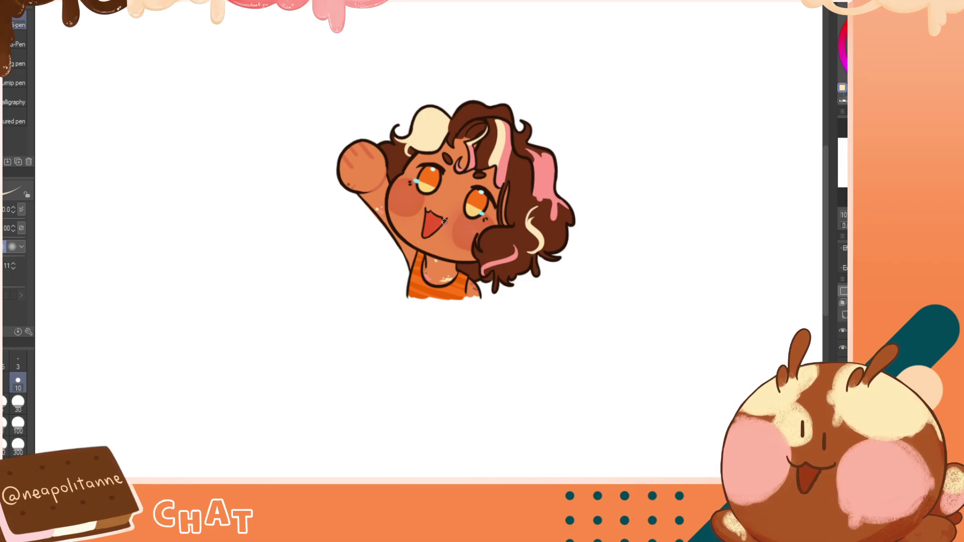
key(h)
key(h)
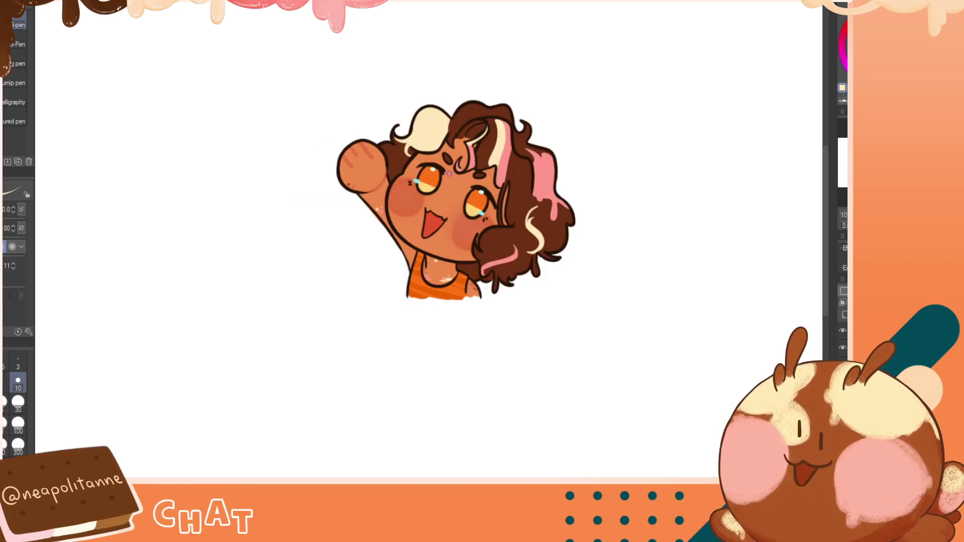
key(h)
key(h)
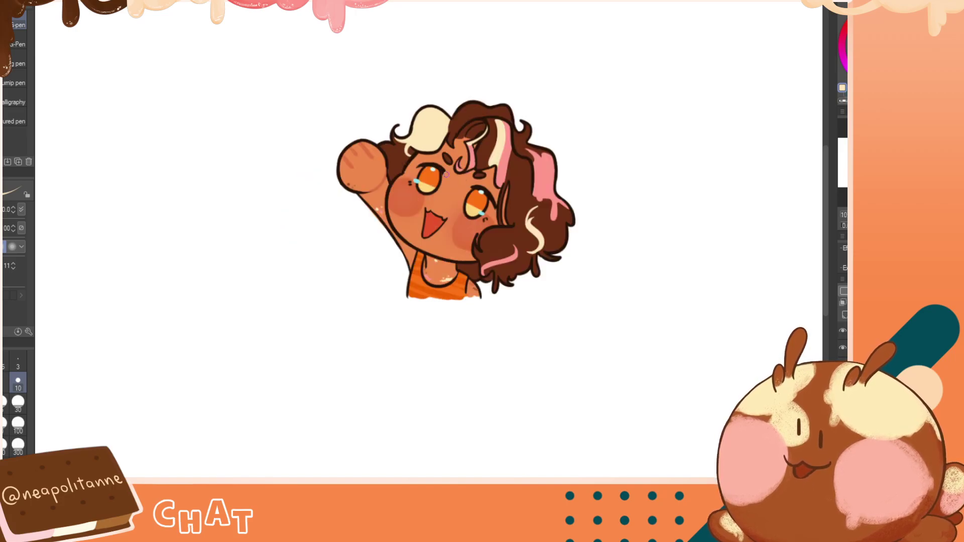
key(h)
key(h)
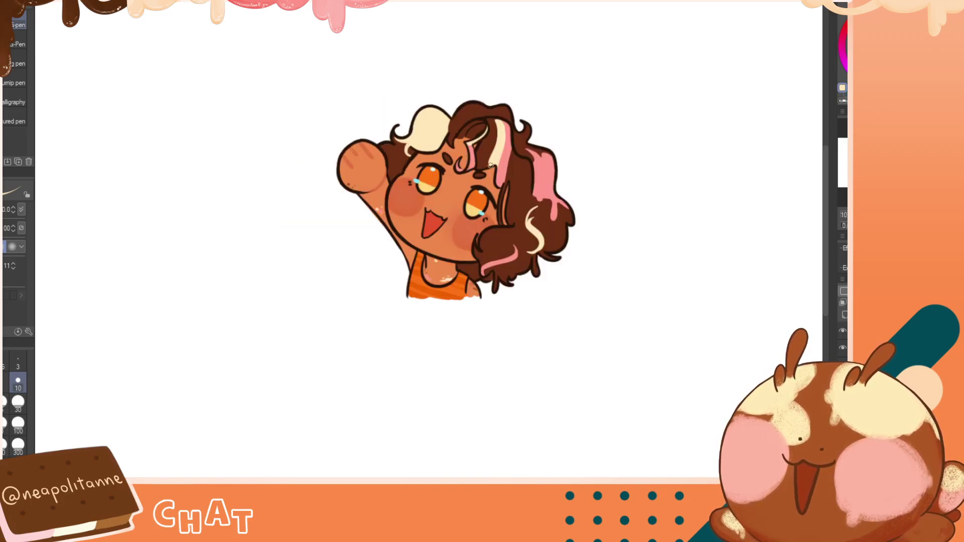
Draw curl lines inside the lower hair puff beside the cheek in sampled dark brown, undoing a transparent-colour attempt
alt+click(523, 194)
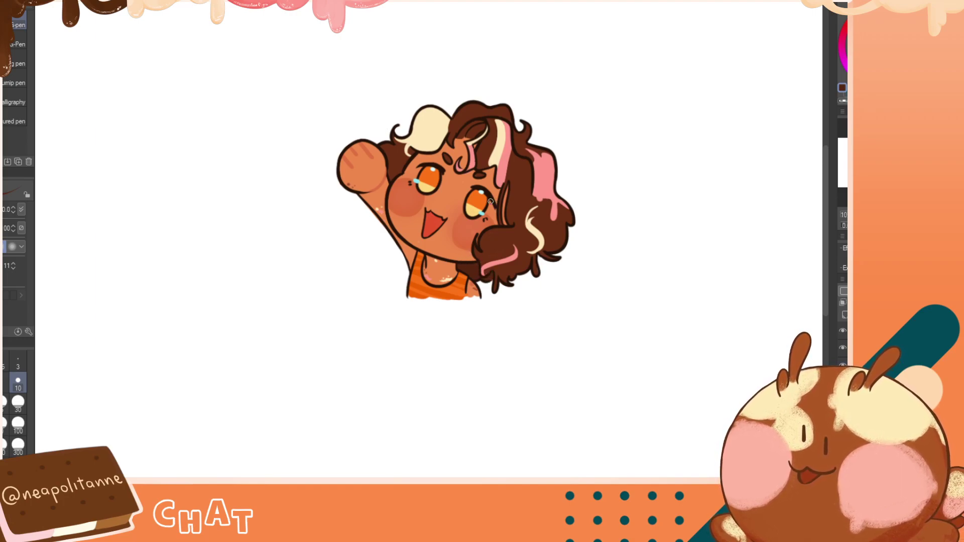
key(h)
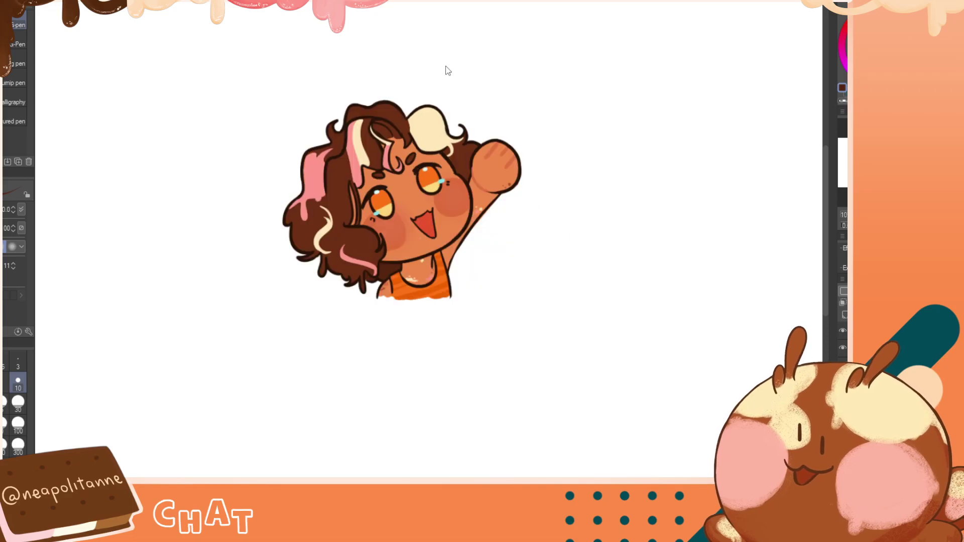
key(h)
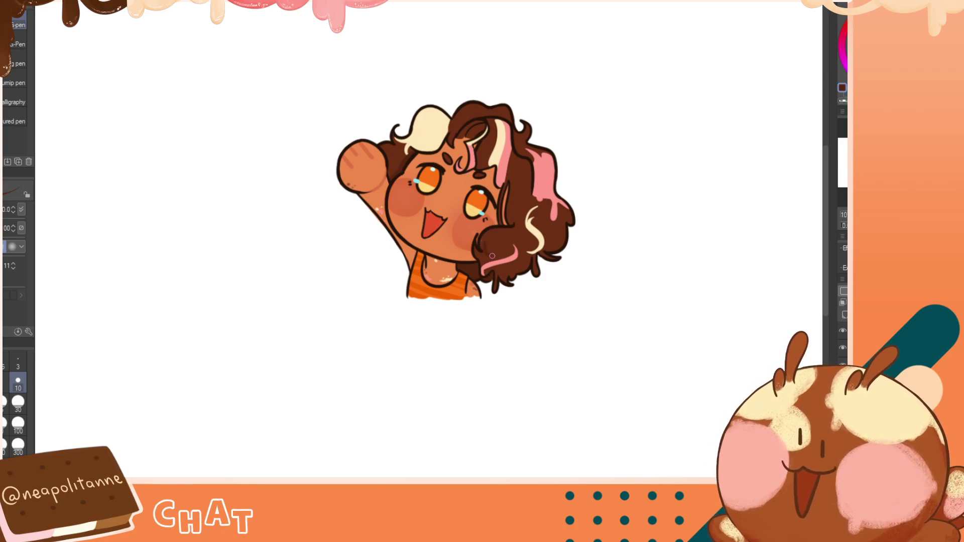
drag(492, 256, 492, 232)
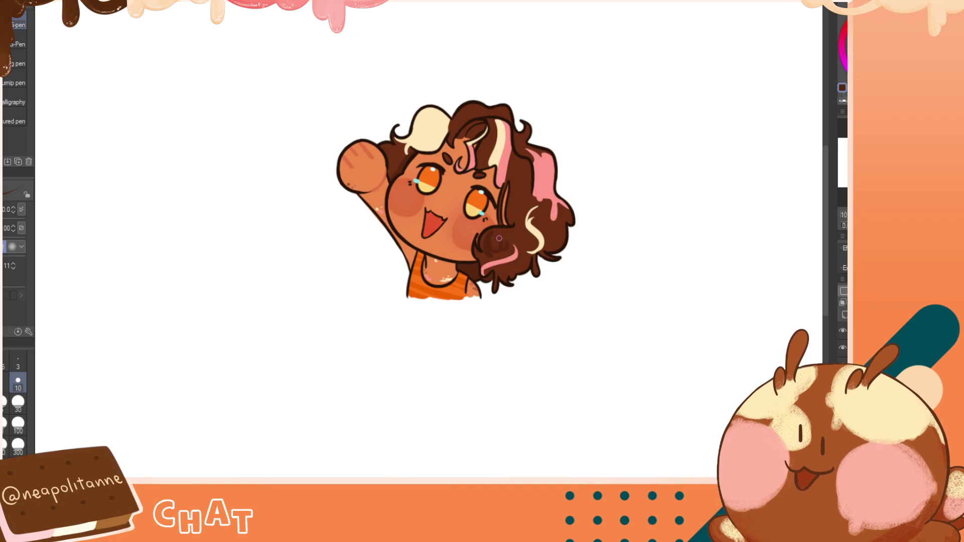
drag(497, 234, 498, 246)
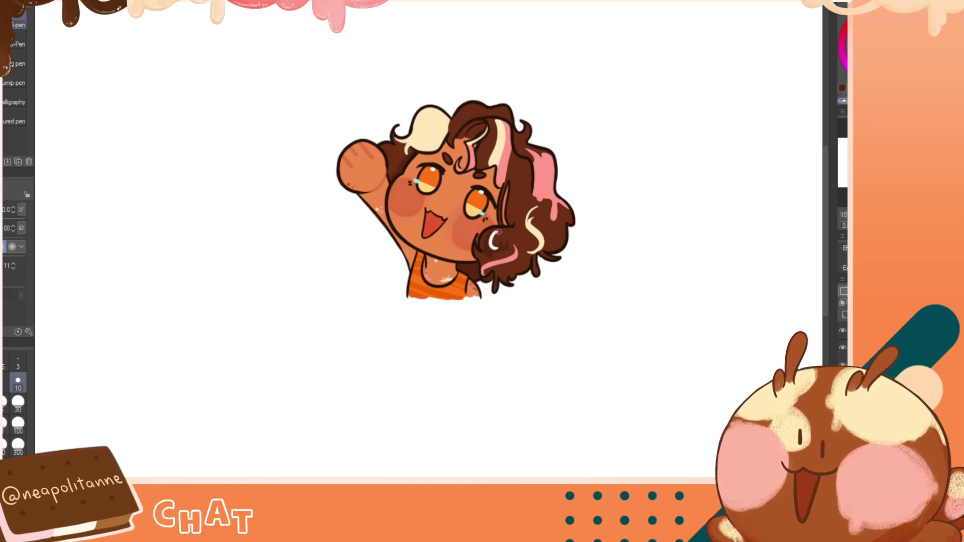
key(c)
key(ctrl+z)
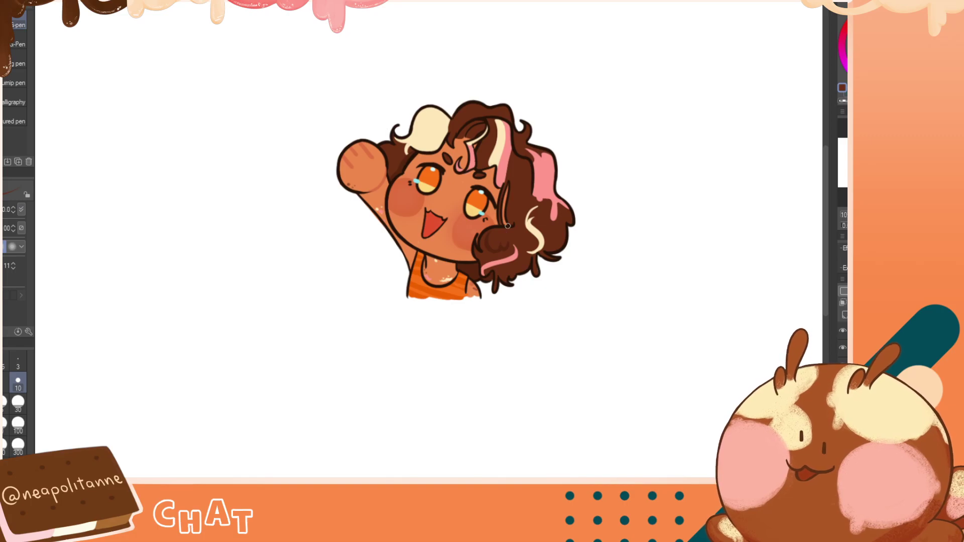
key(h)
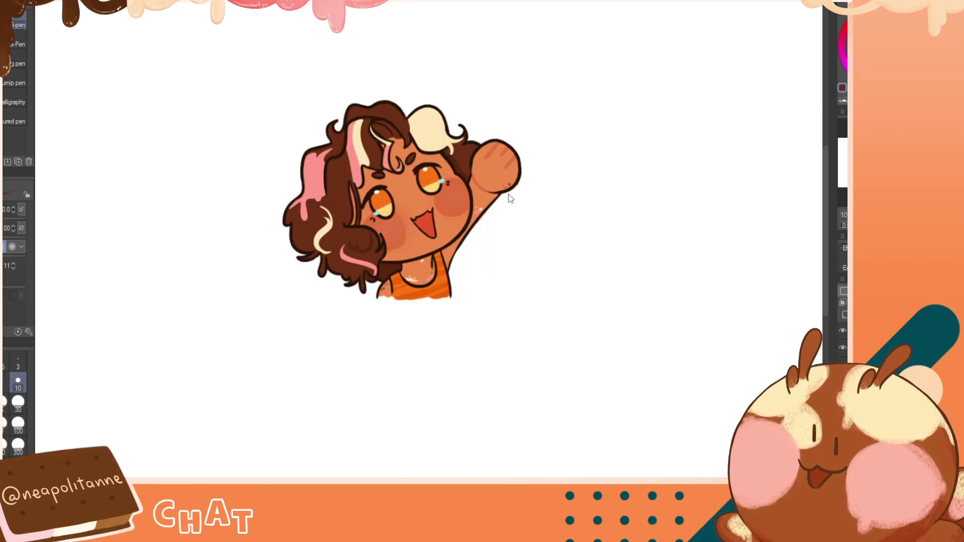
Examine the finished character's face, hair and raised arm in alternating mirrored and normal views
key(h)
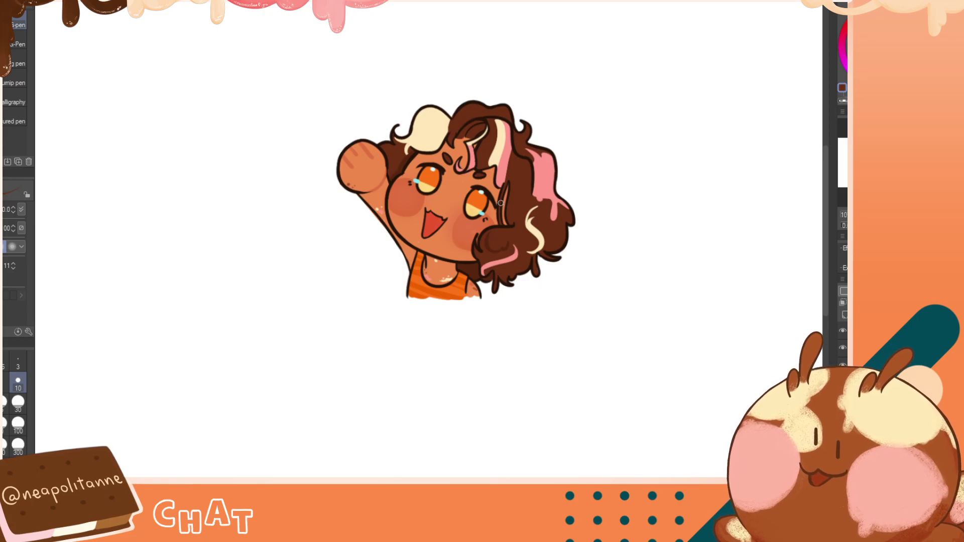
key(h)
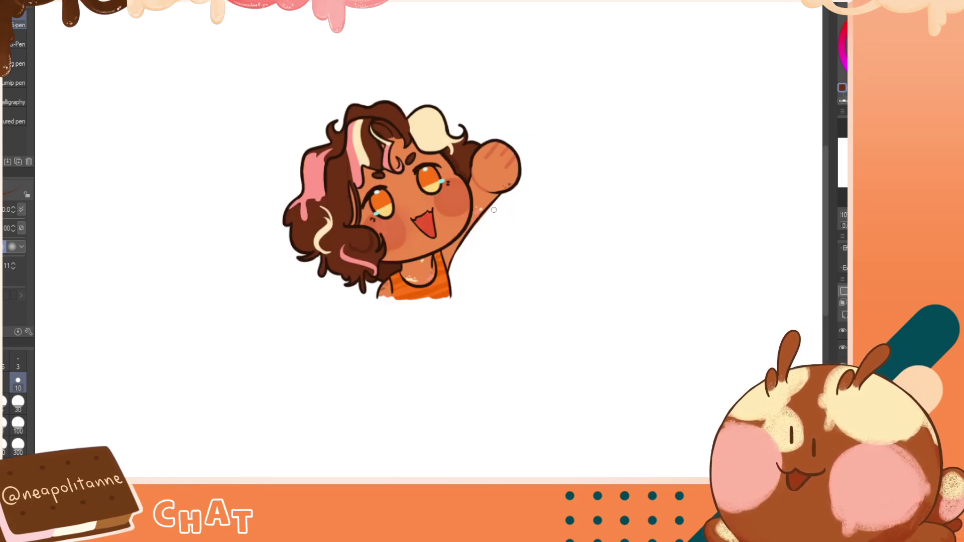
key(h)
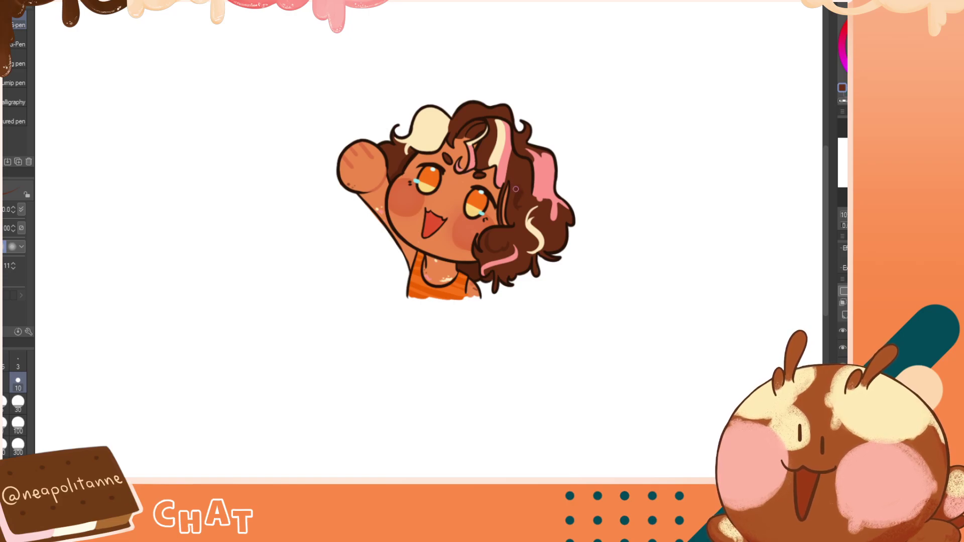
key(h)
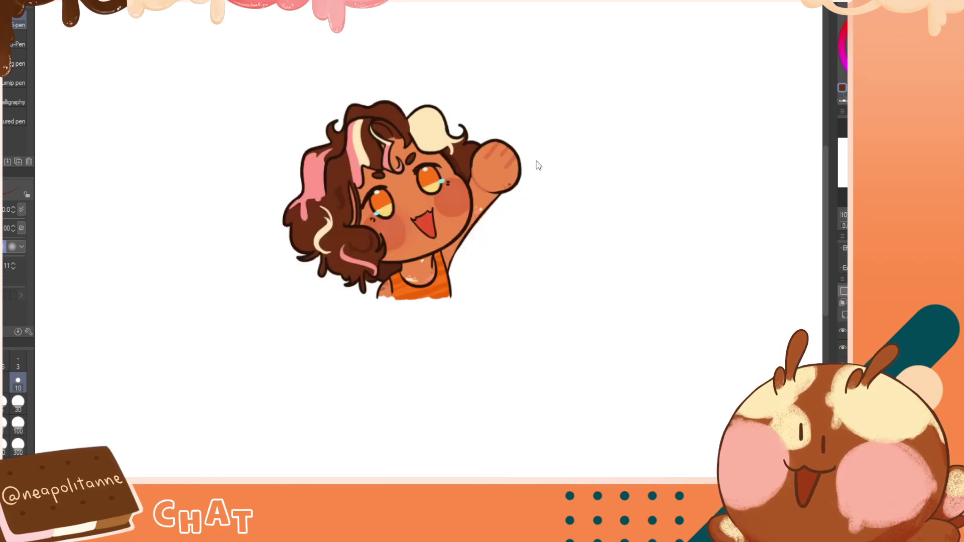
key(h)
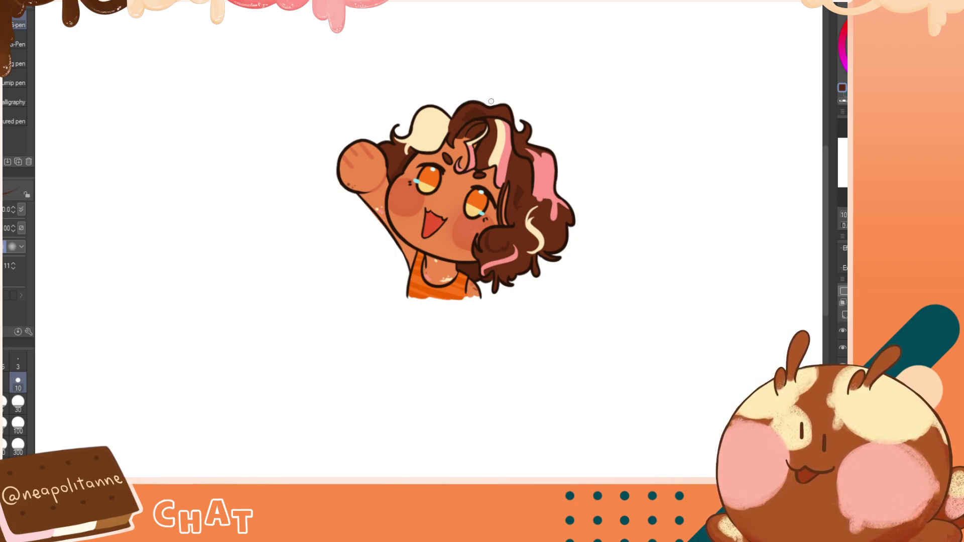
key(h)
key(h)
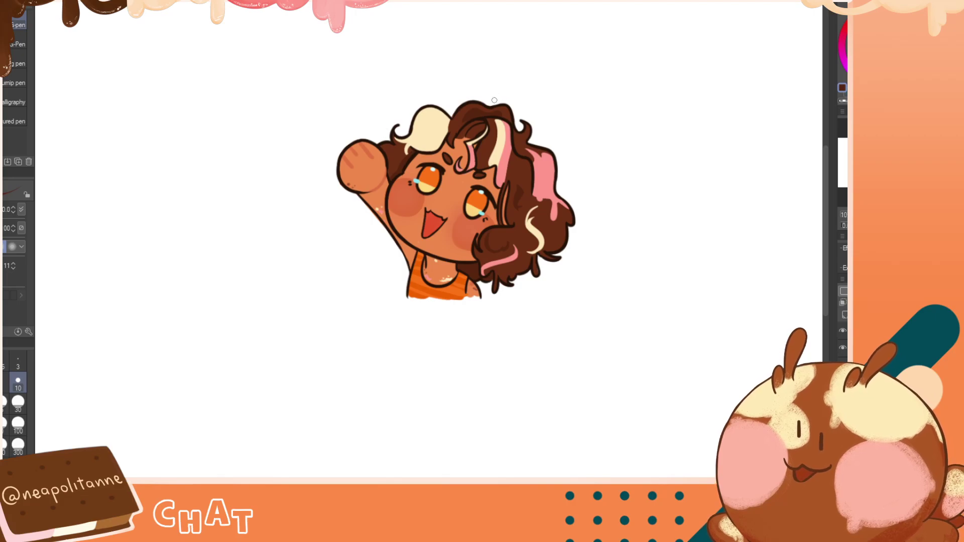
key(h)
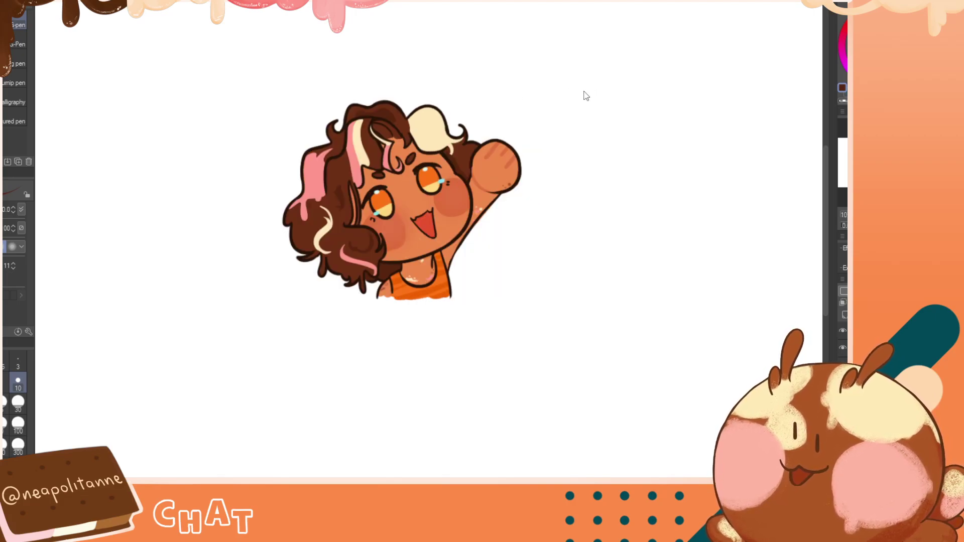
key(h)
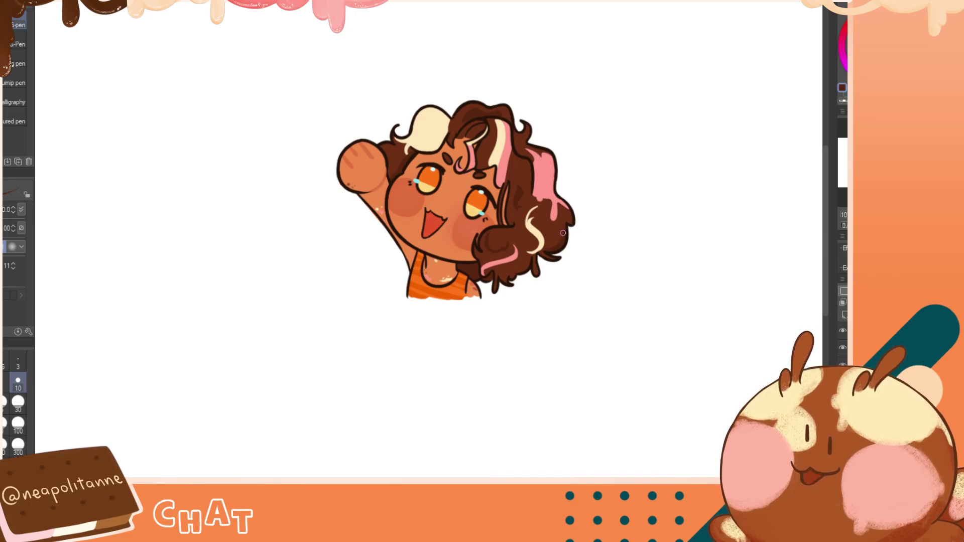
key(c)
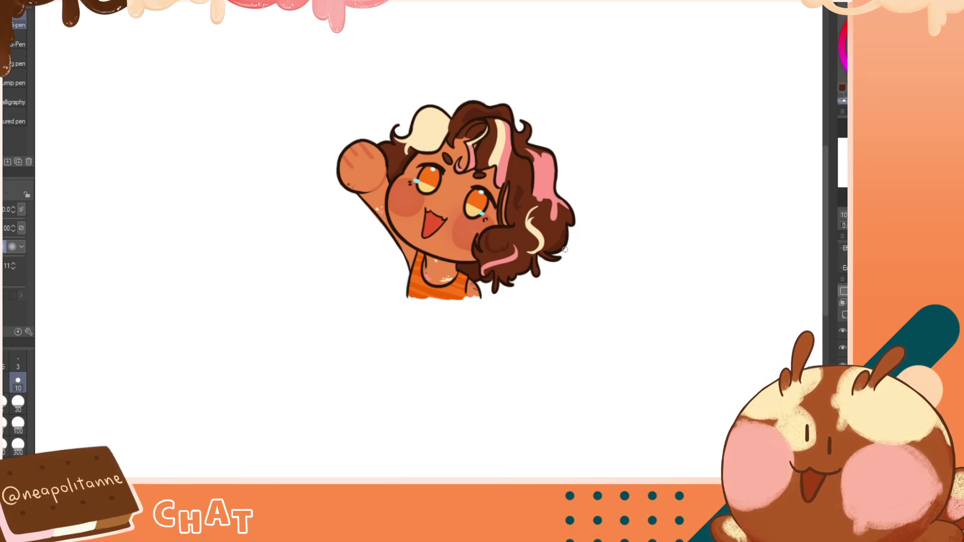
key(h)
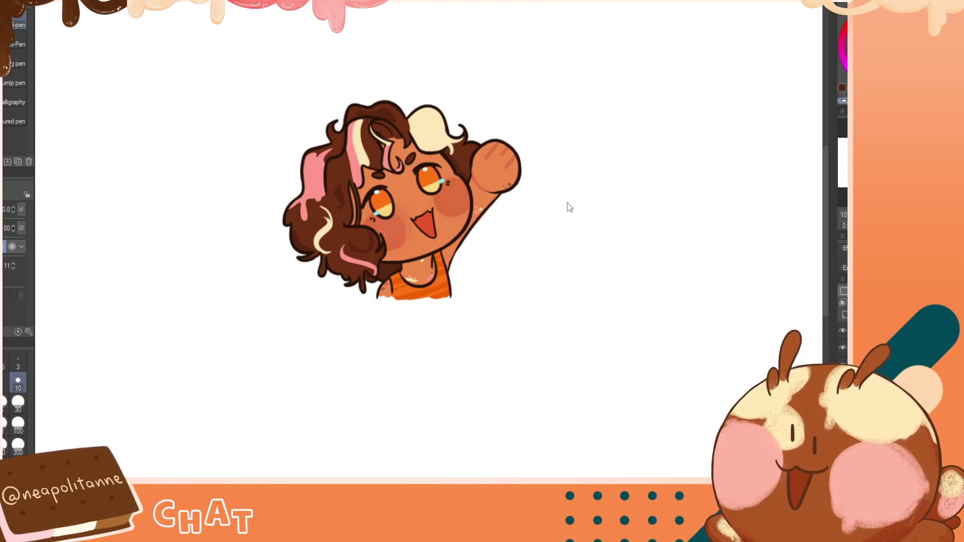
key(h)
key(c)
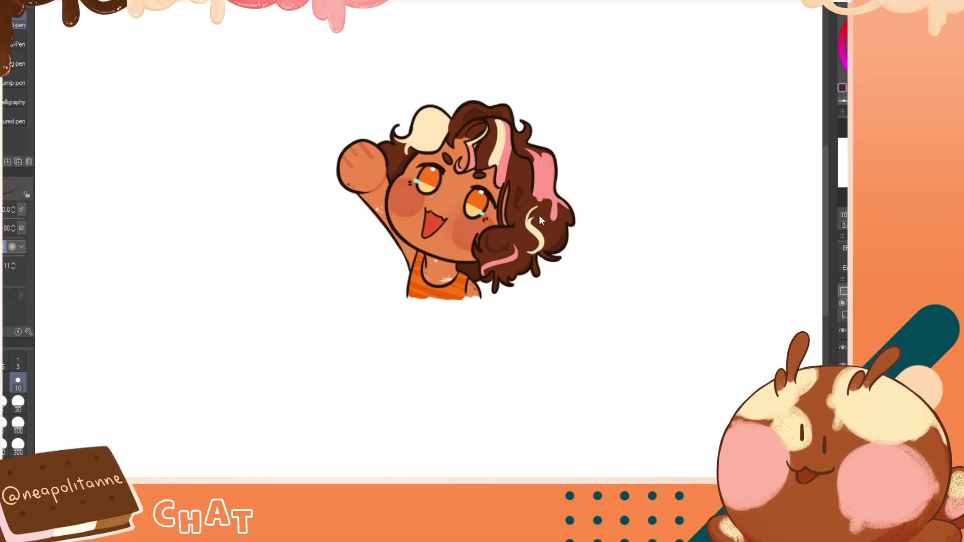
key(h)
key(h)
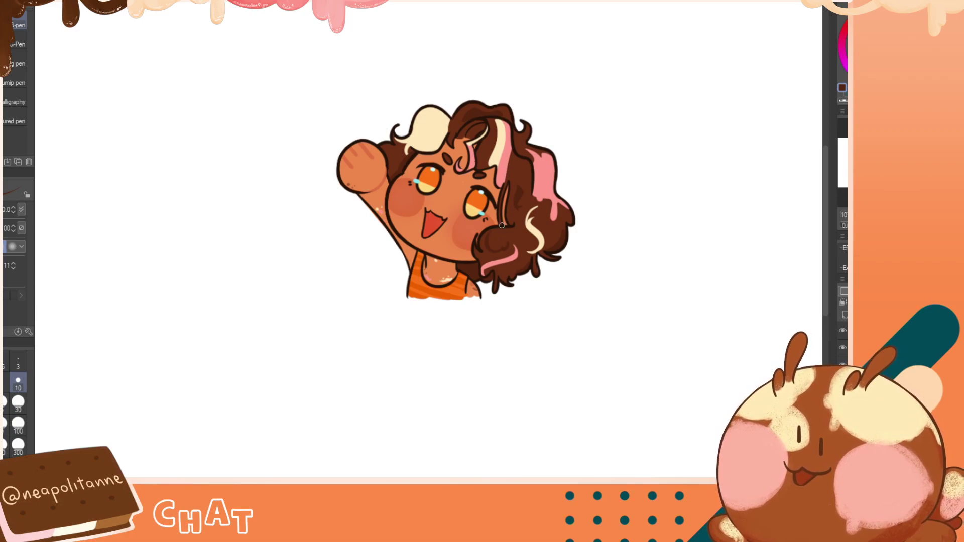
key(c)
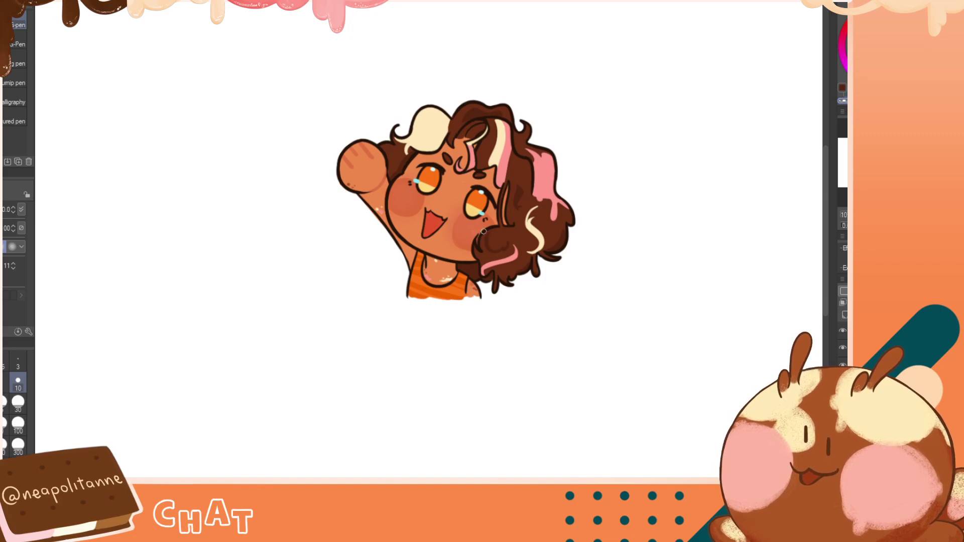
key(h)
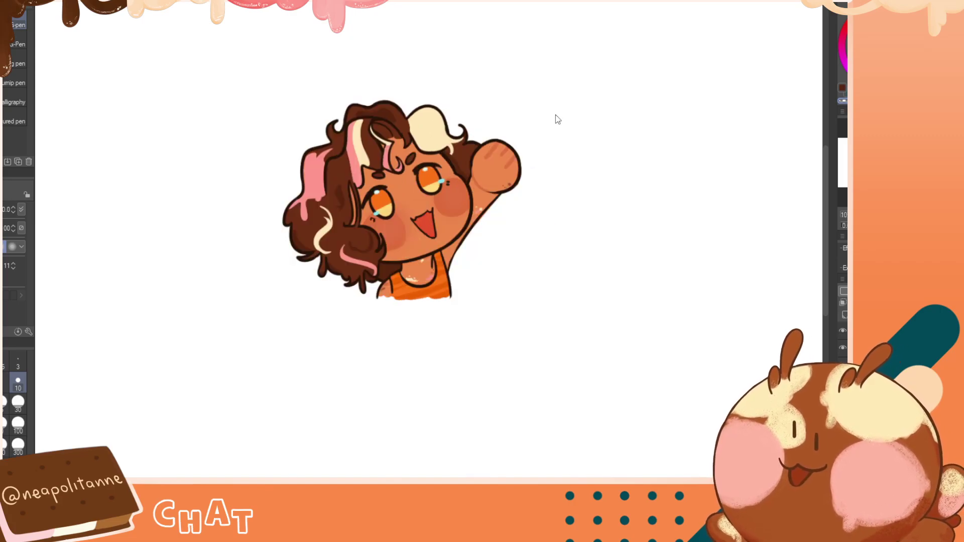
key(h)
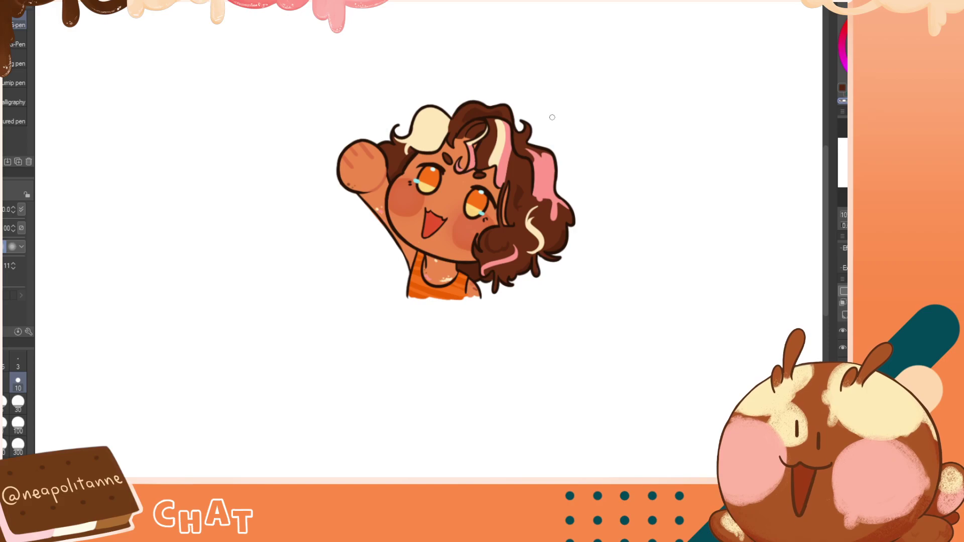
key(h)
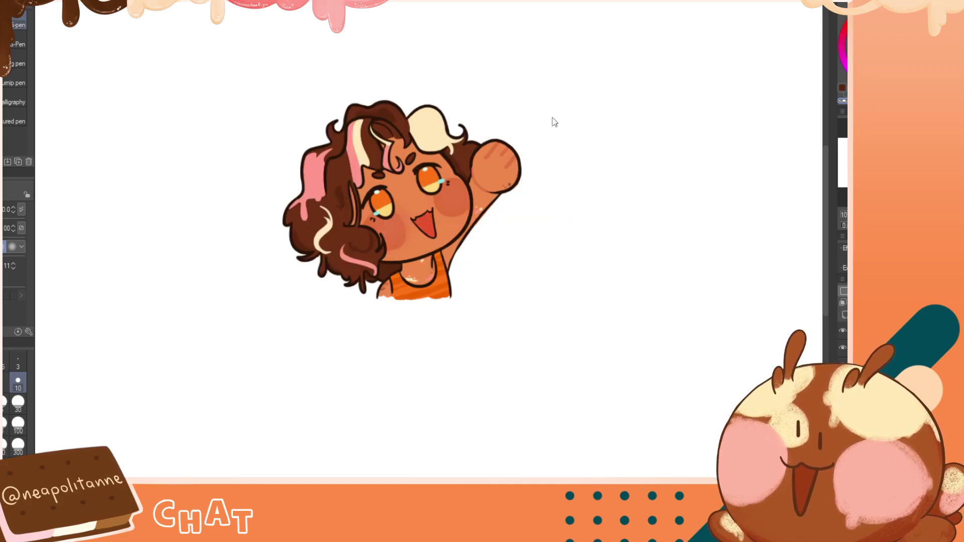
key(h)
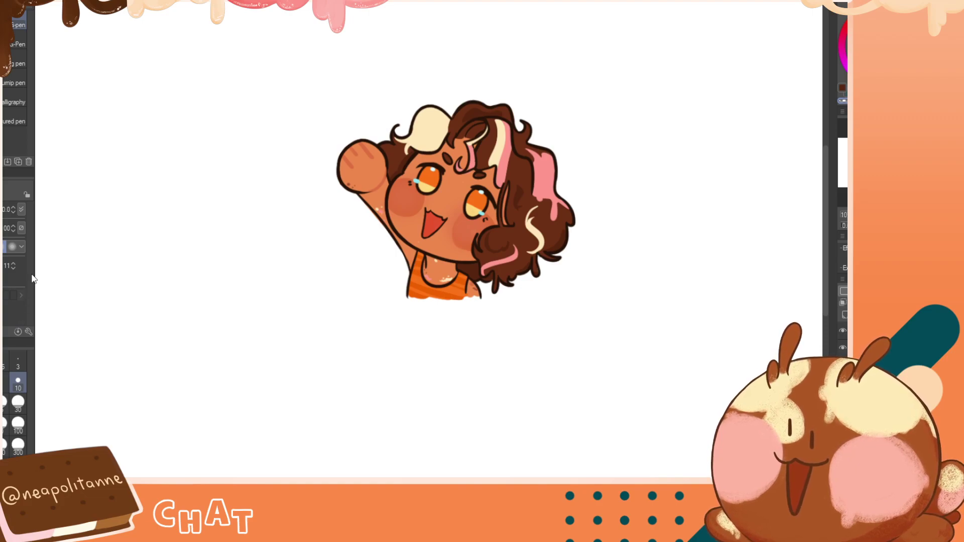
Start resizing the canvas around the character and set both its width and height to 360
key(ctrl+t)
scroll(401, 409, down, 3)
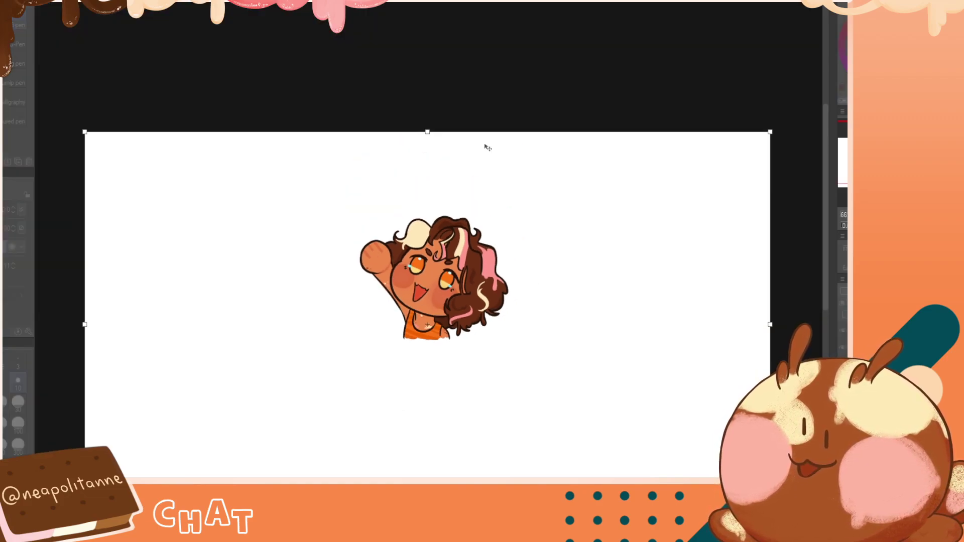
drag(425, 132, 403, 231)
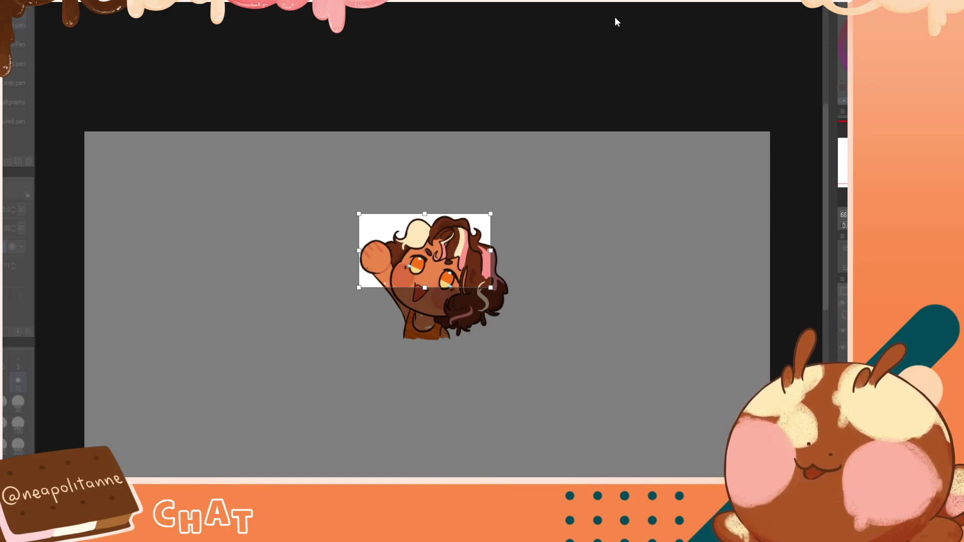
text(225)
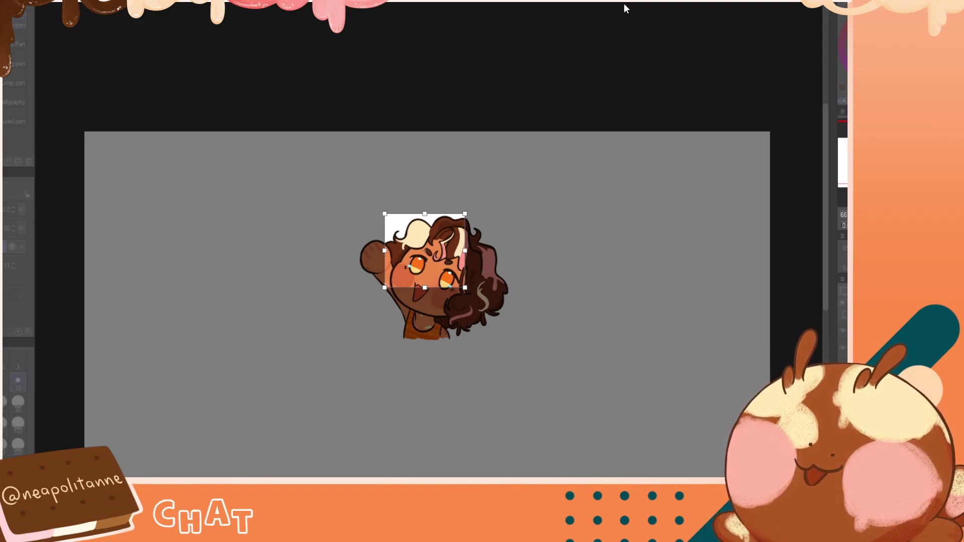
text(360)
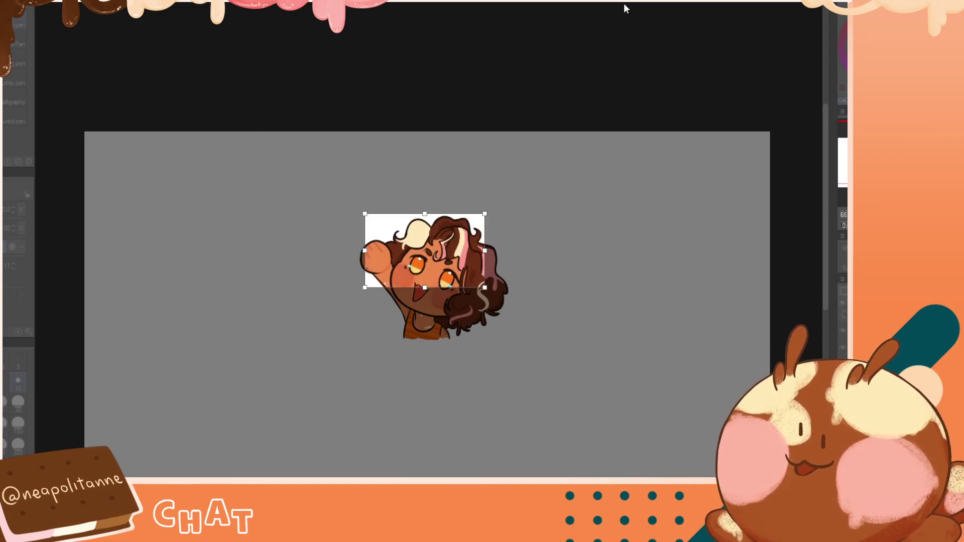
drag(664, 30, 588, 22)
text(360)
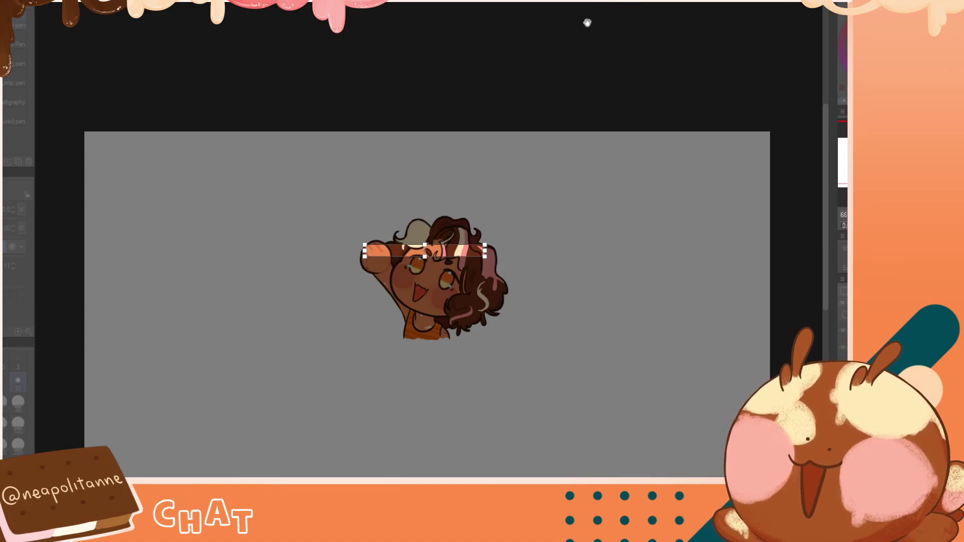
Position the square crop frame from the raised fist across the face and tank top, and apply the new canvas size
drag(417, 290, 437, 294)
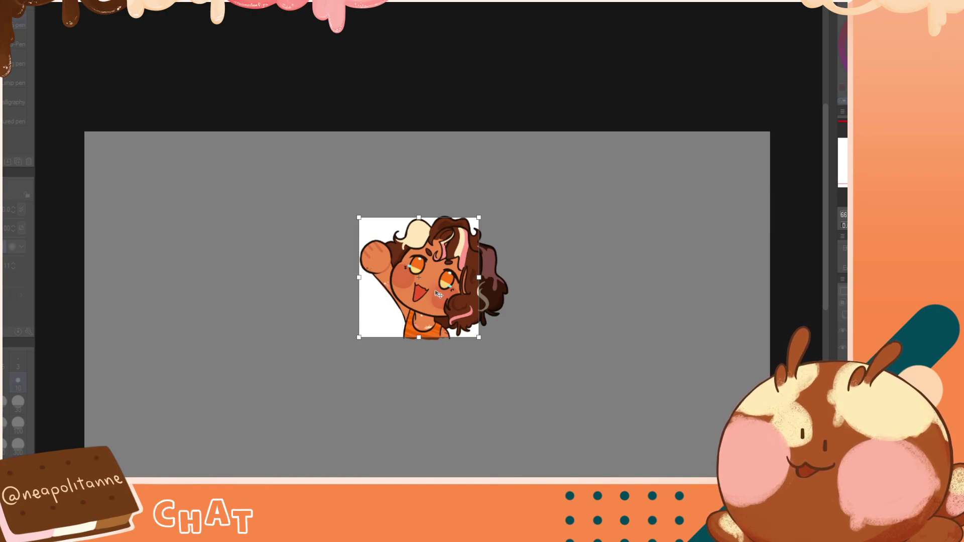
drag(438, 294, 438, 290)
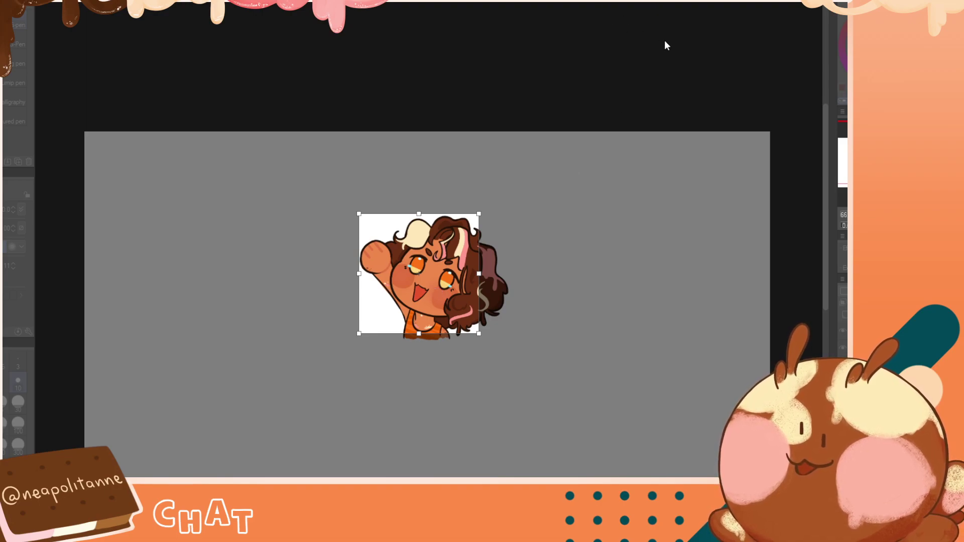
click(617, 2)
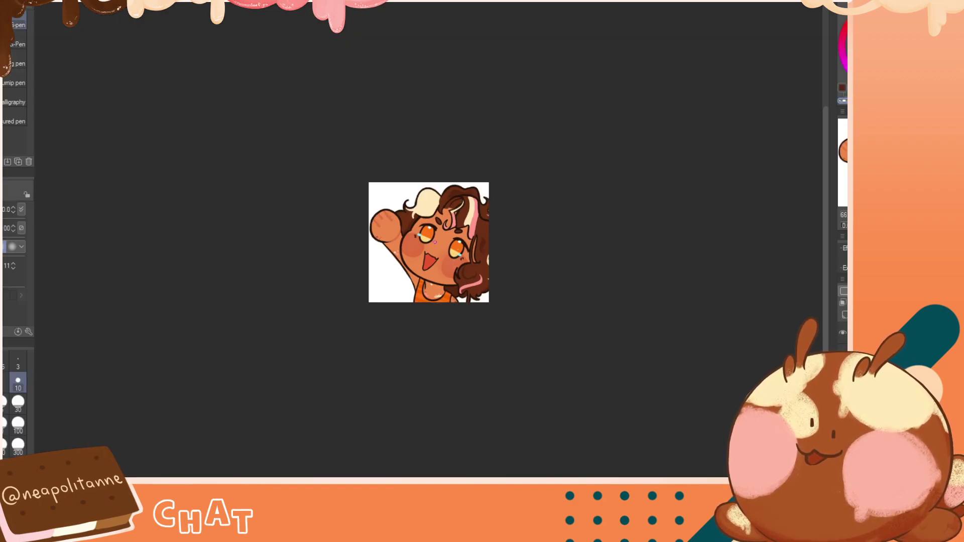
Check the square-cropped composition in mirrored view and sample the dark outline colour from the top of the hair
scroll(434, 243, up, 4)
scroll(432, 226, down, 3)
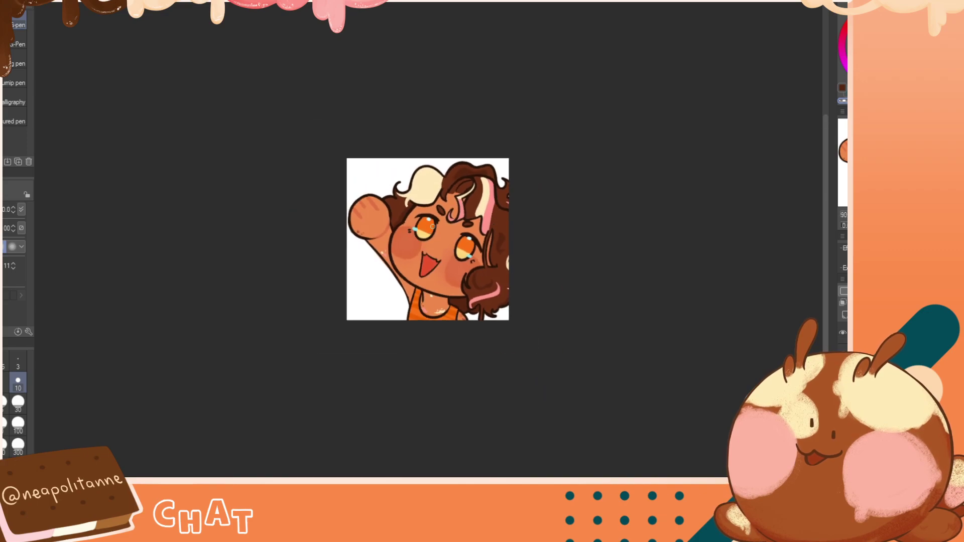
scroll(432, 226, down, 1)
scroll(433, 224, up, 2)
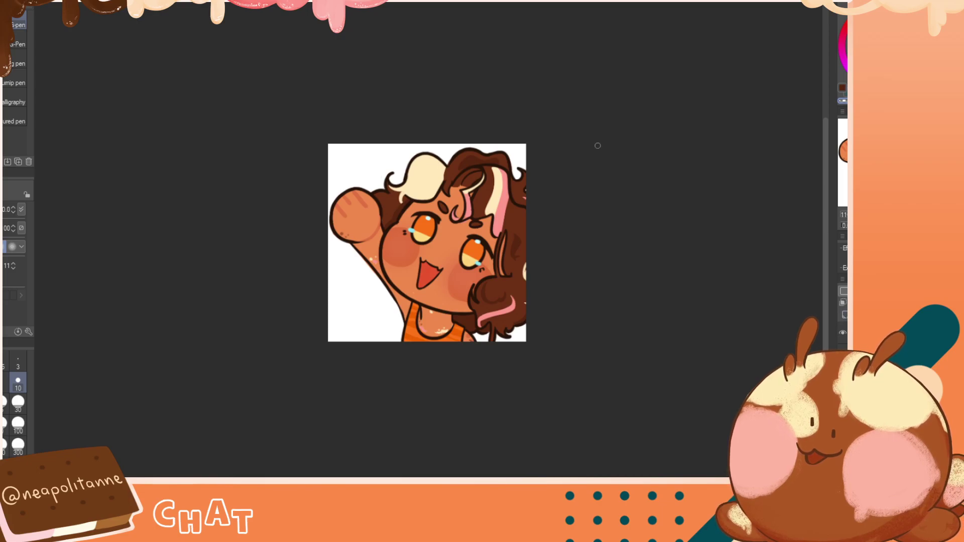
key(h)
key(h)
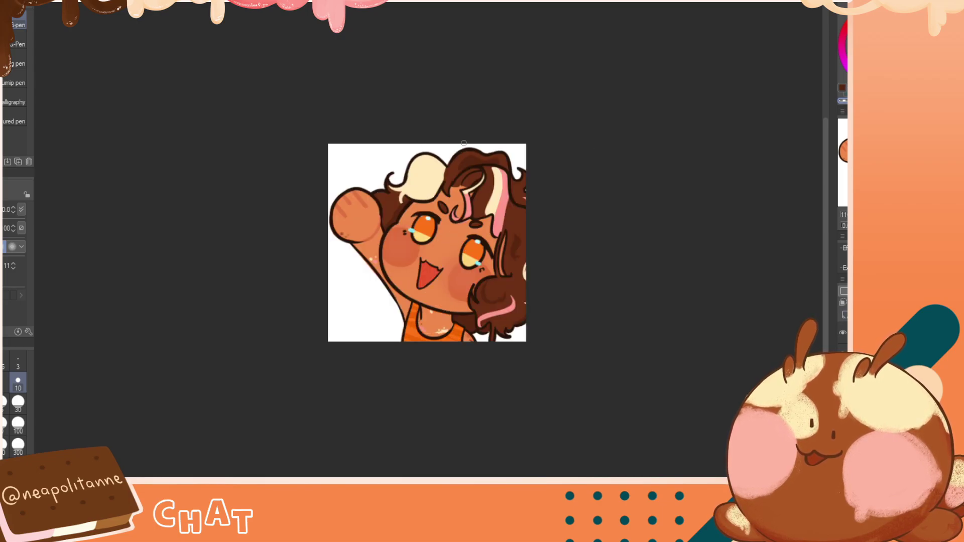
key(h)
key(h)
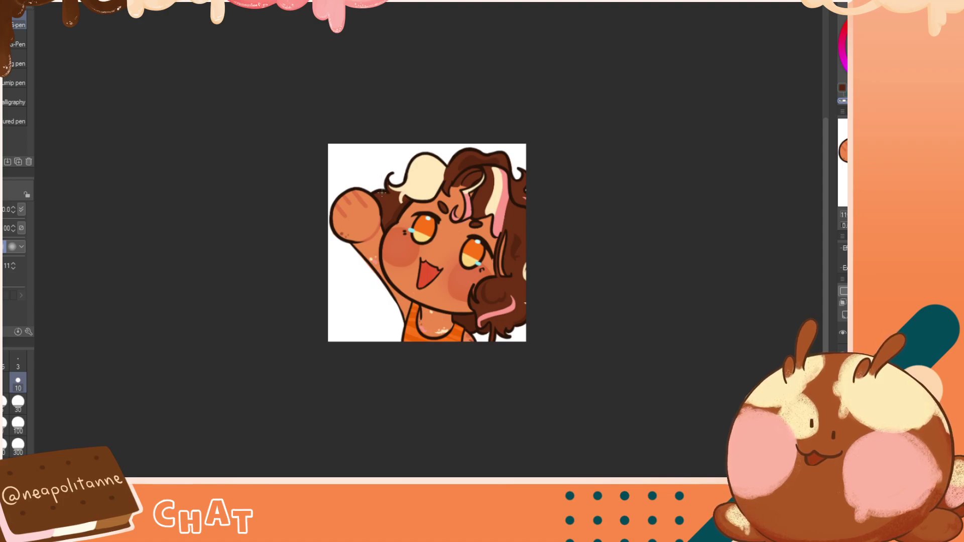
alt+click(466, 148)
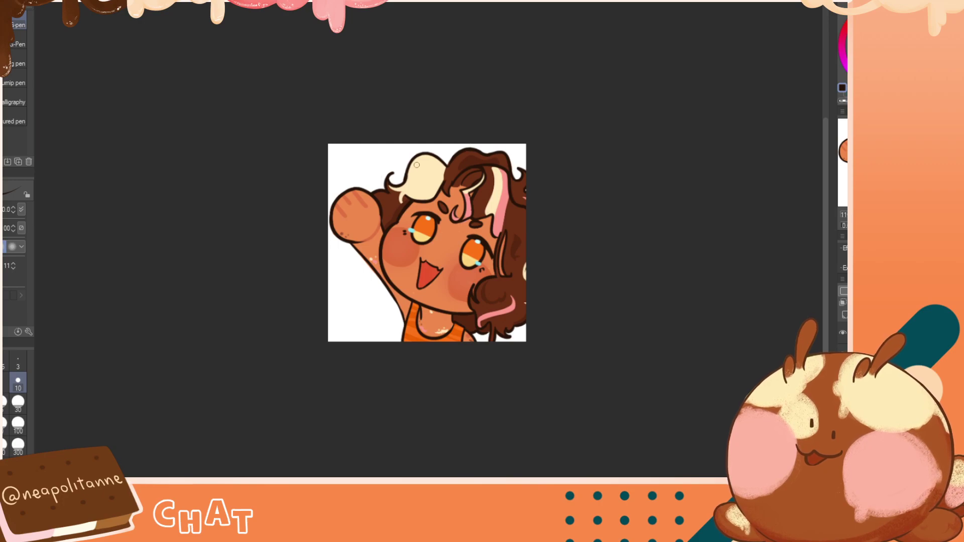
Try to draw a wavy dark line on the white background beside the raised arm
mouse_move(374, 197)
mouse_down()
mouse_move(362, 212)
mouse_move(361, 287)
mouse_move(377, 271)
mouse_move(362, 282)
mouse_move(371, 275)
mouse_move(359, 258)
mouse_move(369, 299)
mouse_up()
key(ctrl+z)
key(ctrl+z)
key(ctrl+z)
key(ctrl+z)
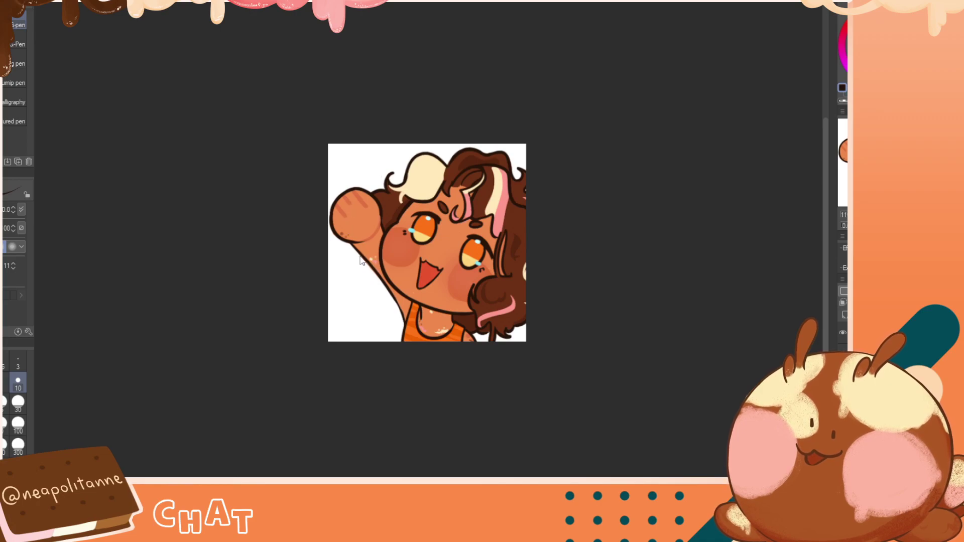
drag(361, 256, 370, 280)
key(ctrl+z)
key(h)
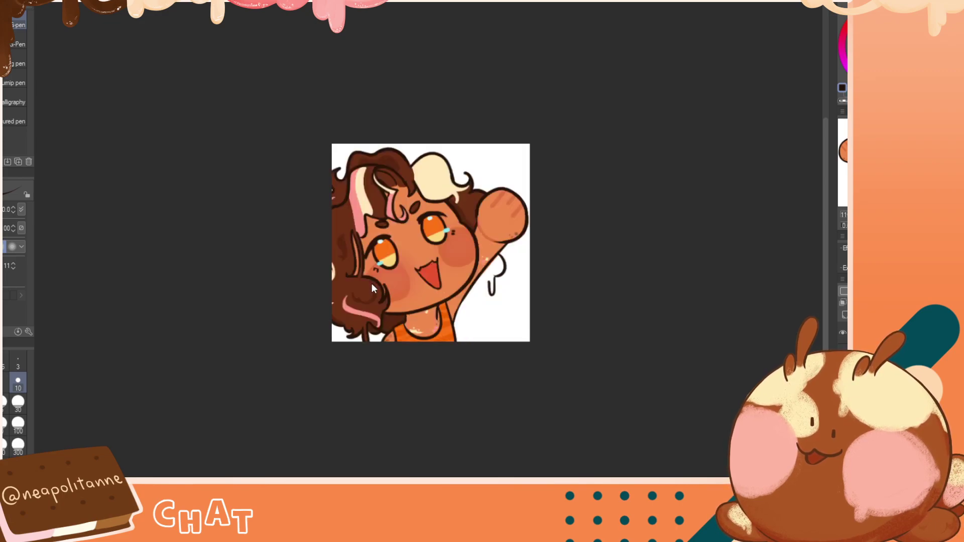
key(h)
key(ctrl+z)
key(ctrl+z)
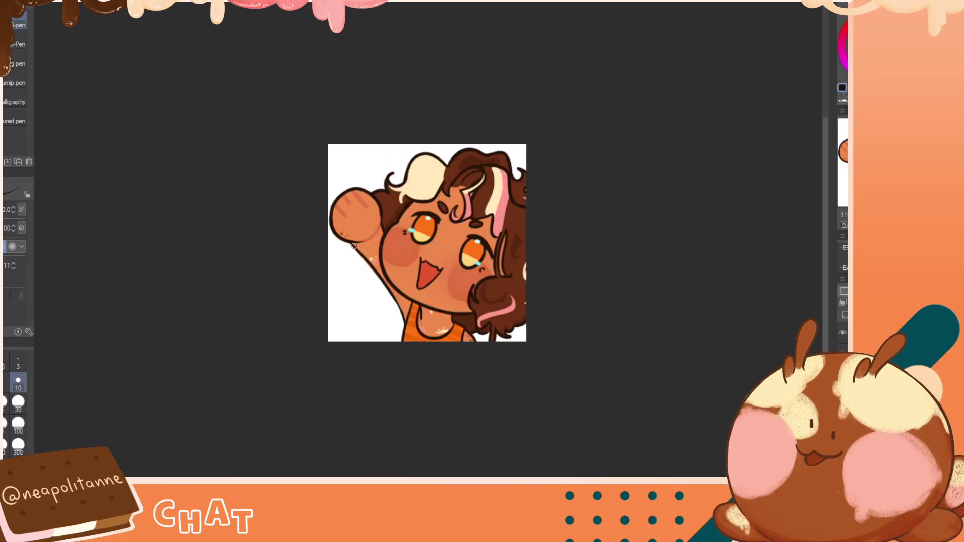
Draw small curved motion lines below the raised fist in the dark outline colour, checking them in mirrored view
mouse_move(353, 246)
mouse_down()
mouse_move(359, 273)
mouse_move(347, 265)
mouse_up()
key(ctrl+z)
drag(345, 267, 359, 277)
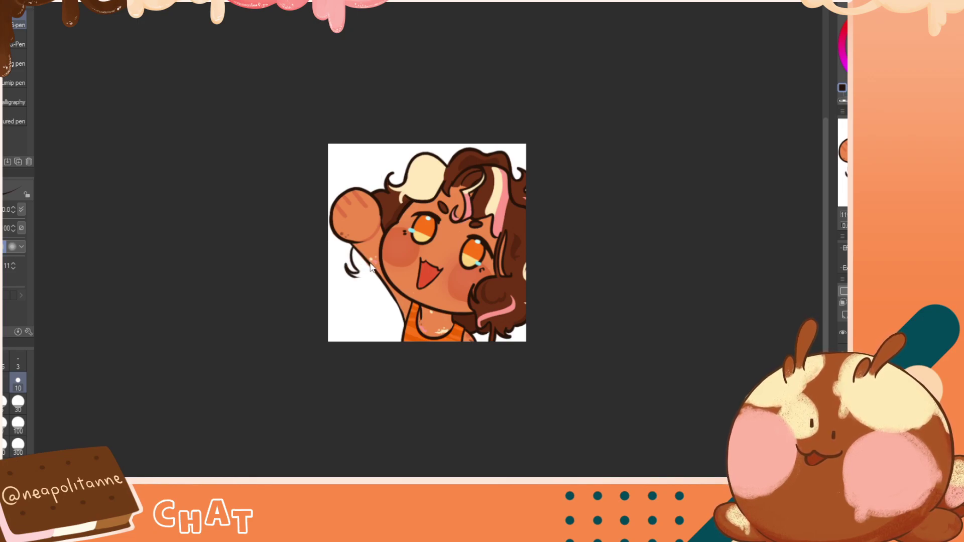
key(h)
key(h)
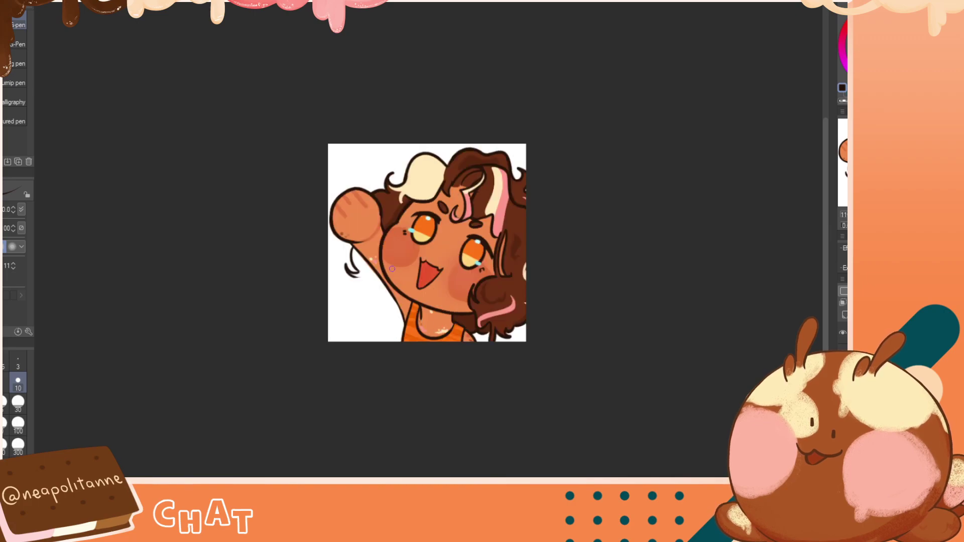
Draw the dark curled outline of hair strands below the raised fist and along the arm, checking the shape in mirrored view
drag(353, 245, 367, 265)
key(ctrl+z)
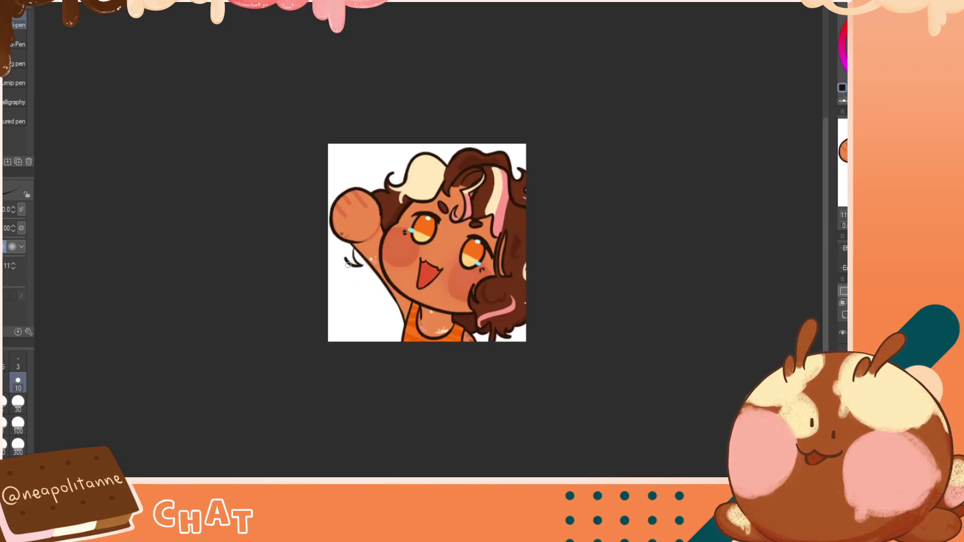
key(h)
key(h)
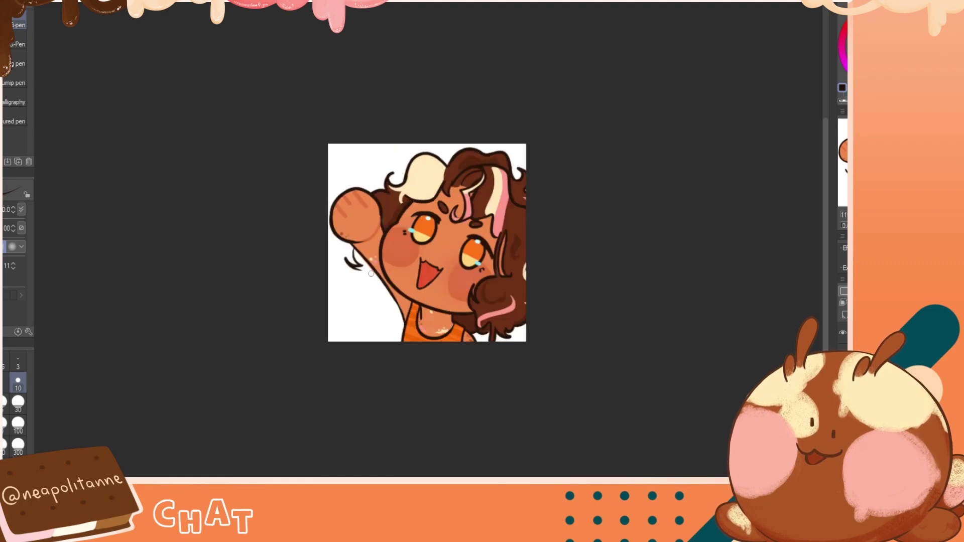
drag(360, 272, 378, 273)
key(ctrl+z)
key(ctrl+z)
key(h)
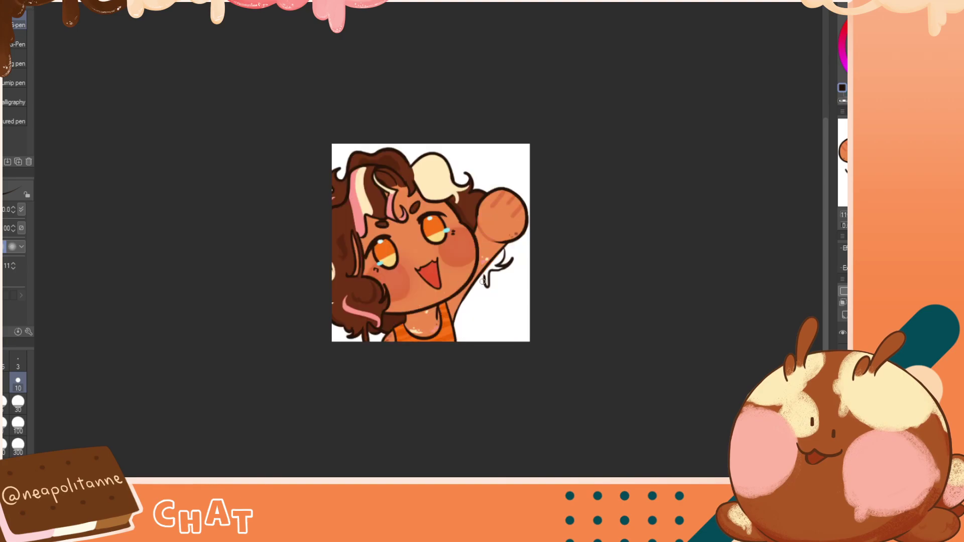
key(h)
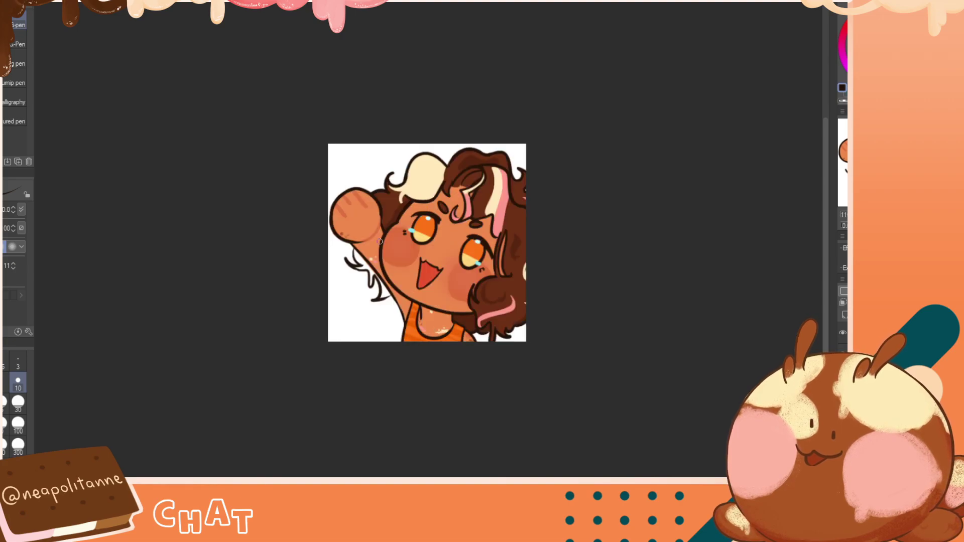
Extend the curly hair outline farther down beside the arm with pointed ends, checking it in mirrored view
drag(375, 277, 385, 294)
key(ctrl+z)
key(h)
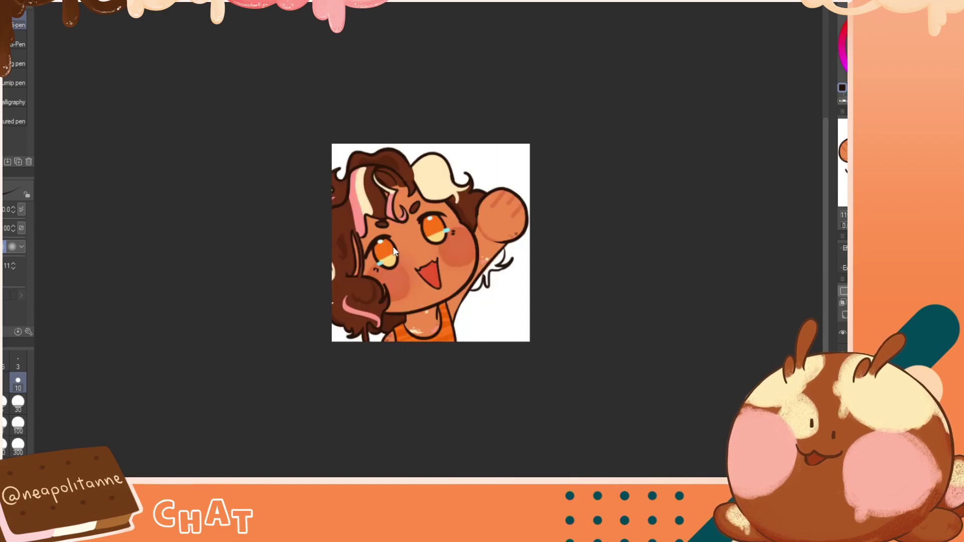
key(h)
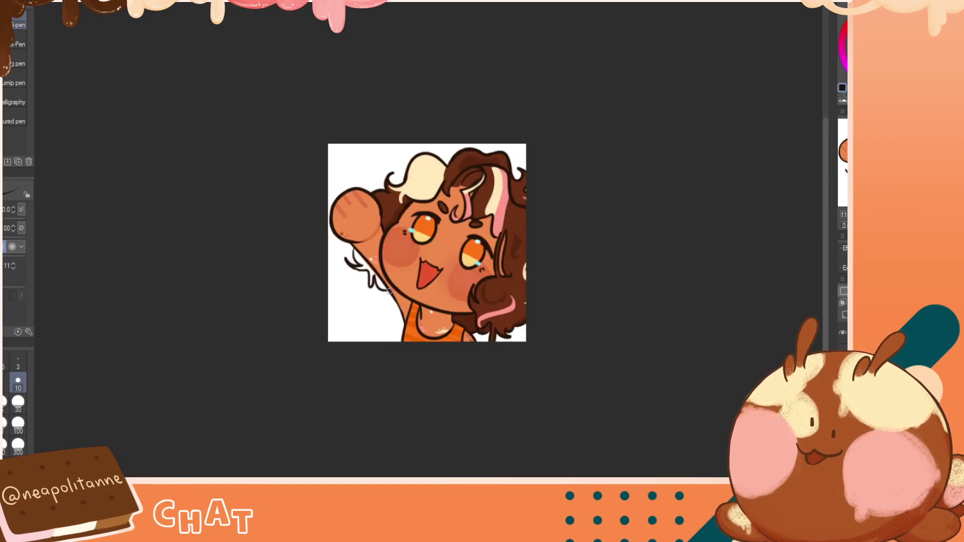
key(h)
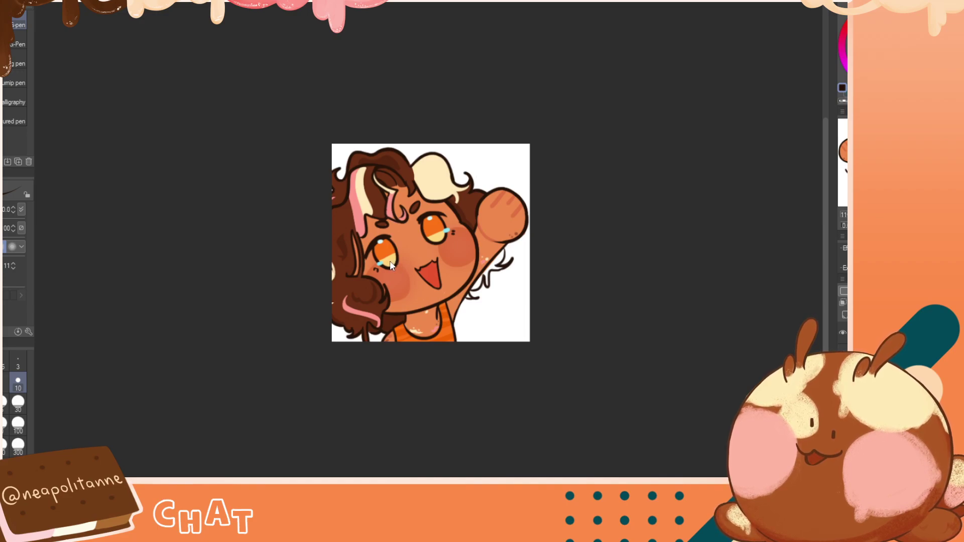
key(h)
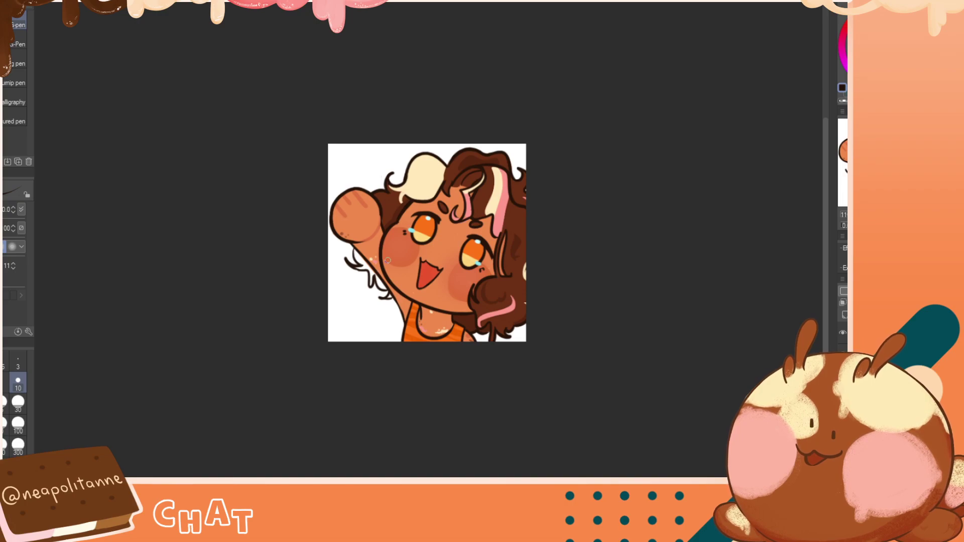
Fill the outlined curls below the raised arm with brown sampled from the hair beside the fist, and check the result in mirrored view
alt+click(396, 204)
key(h)
key(h)
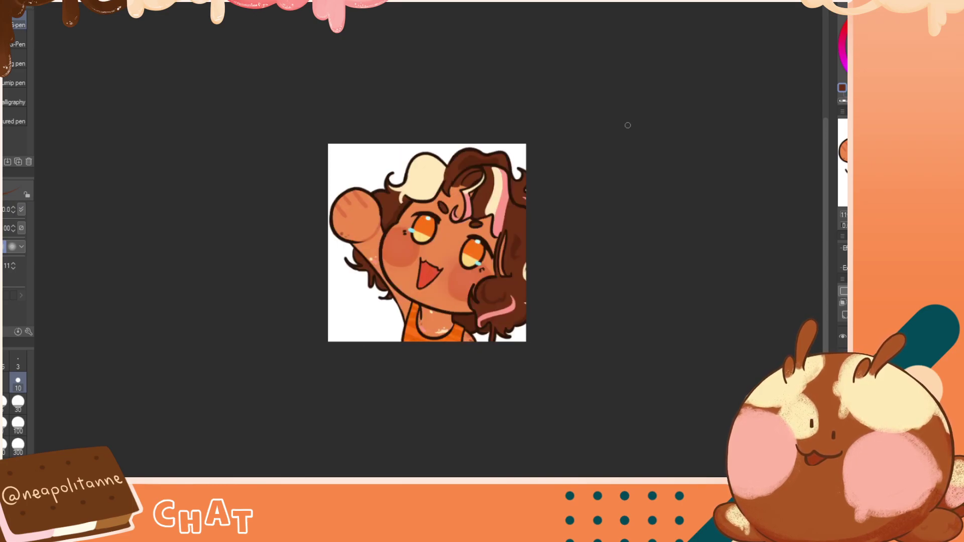
key(h)
key(h)
key(h)
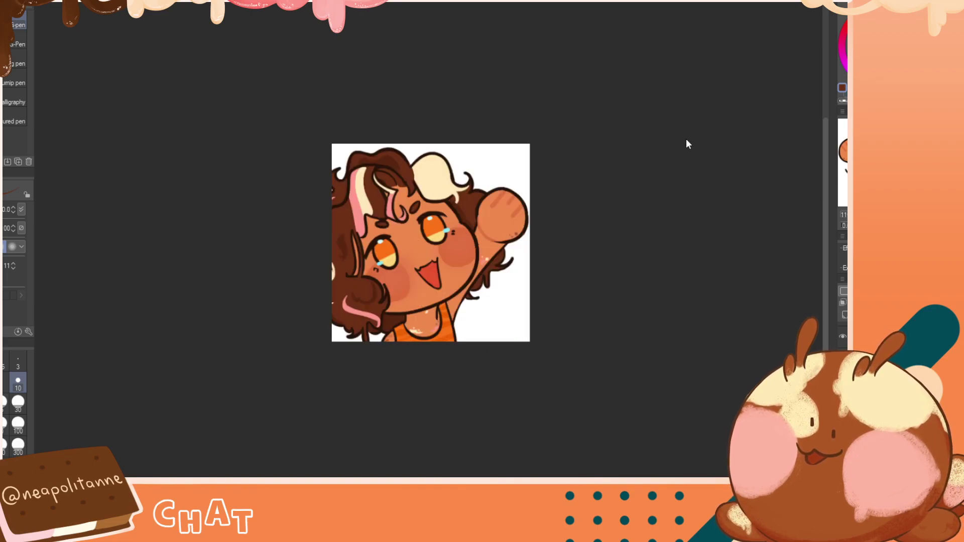
key(h)
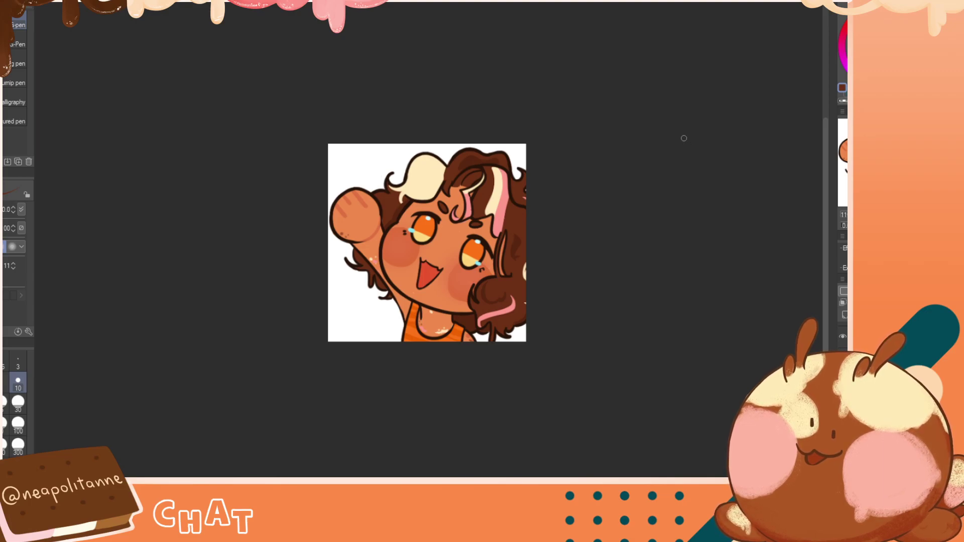
key(h)
key(h)
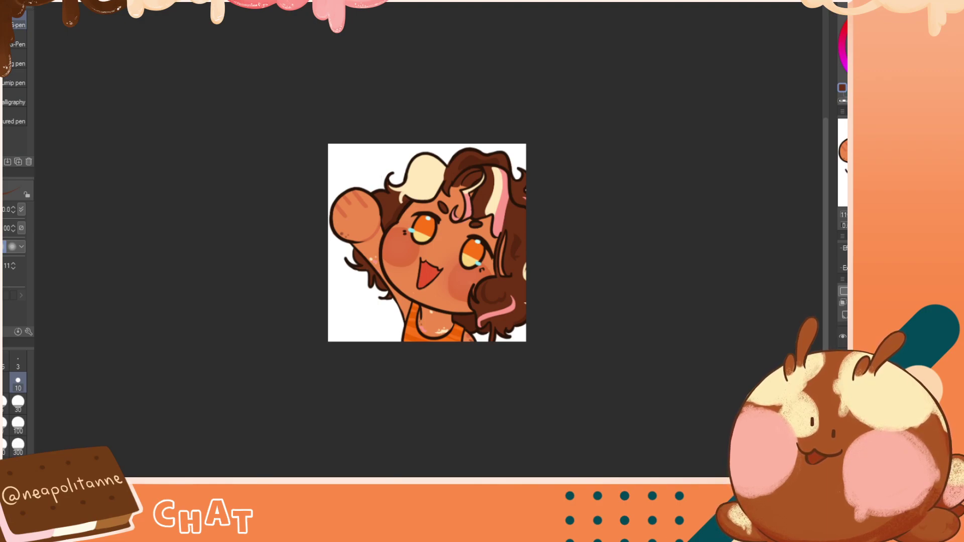
Hide the white background so the area around the character is transparent
click(844, 381)
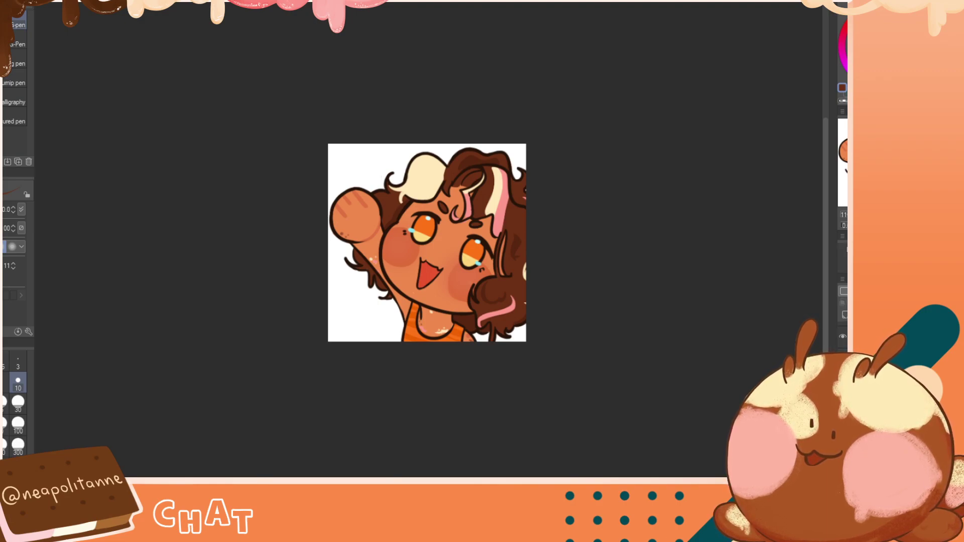
click(842, 382)
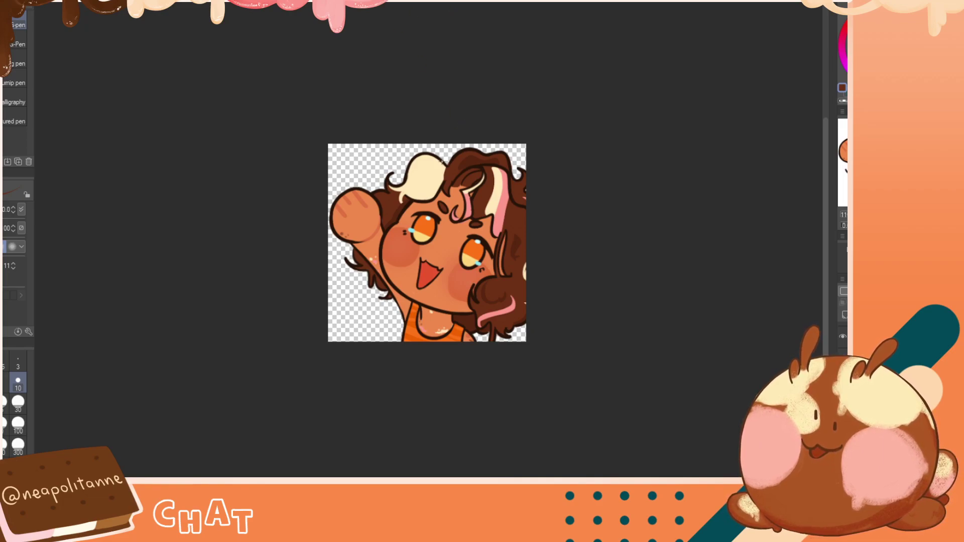
Sample the dark outline colour from the hair and thicken the outer outline around the cream hair section
alt+click(443, 159)
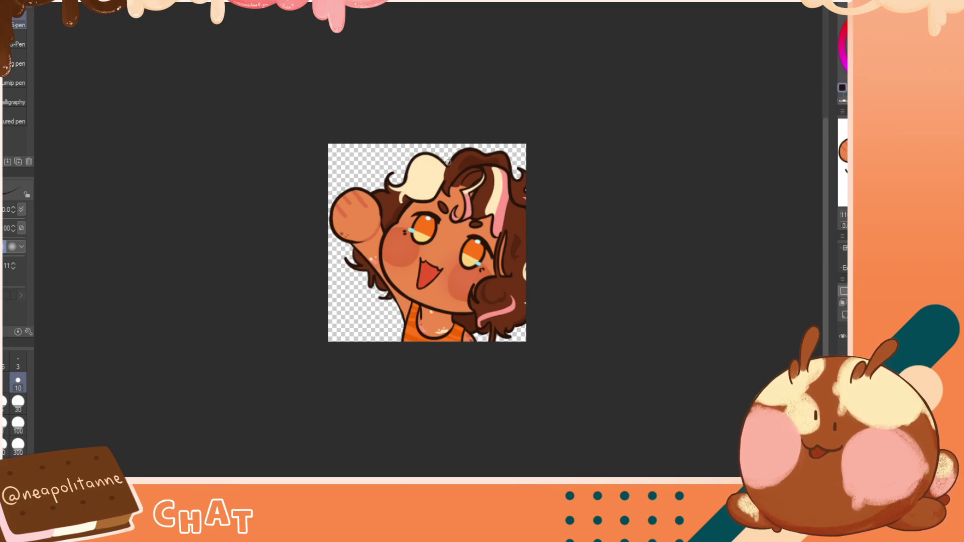
mouse_move(446, 165)
mouse_down()
mouse_move(418, 150)
mouse_move(446, 163)
mouse_move(419, 150)
mouse_move(408, 182)
mouse_move(390, 178)
mouse_up()
key(ctrl+z)
key(ctrl+z)
key(ctrl+z)
key(ctrl+z)
key(ctrl+z)
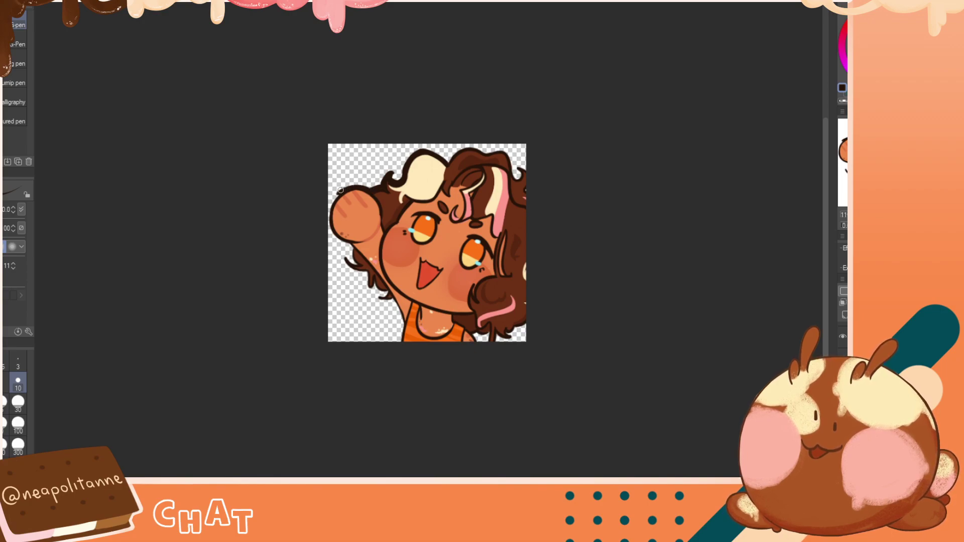
Thicken the dark outline along the upper and outer edge of the raised fist, redoing the curve until it fits
mouse_move(369, 190)
mouse_down()
mouse_move(339, 192)
mouse_move(333, 214)
mouse_up()
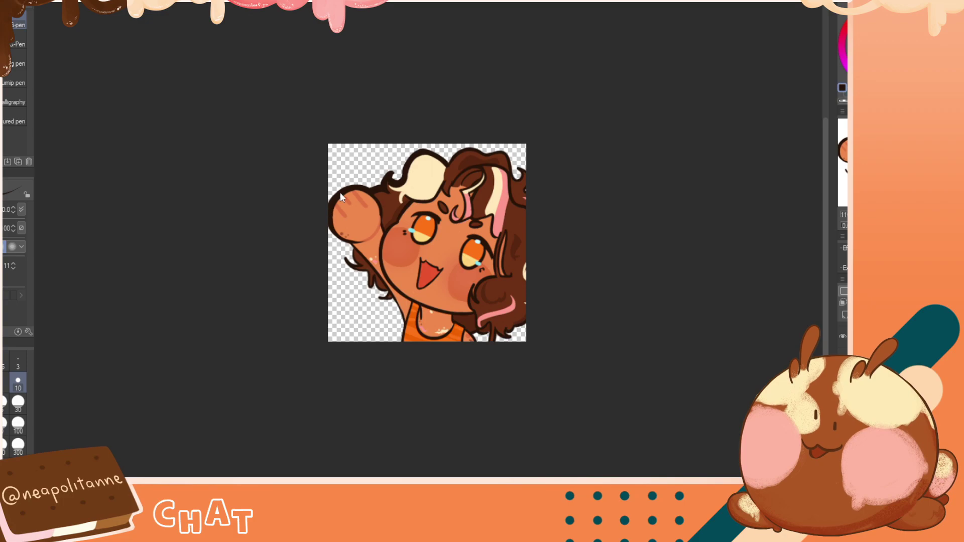
key(ctrl+z)
key(ctrl+z)
drag(341, 191, 333, 229)
key(ctrl+z)
key(ctrl+z)
drag(341, 192, 335, 234)
key(ctrl+z)
drag(342, 192, 331, 225)
key(ctrl+z)
drag(342, 192, 332, 224)
key(ctrl+z)
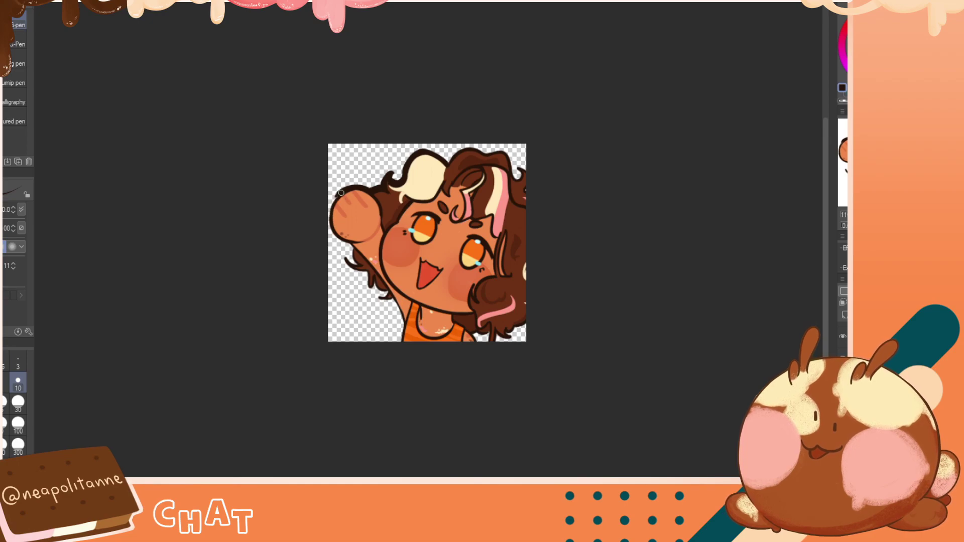
key(ctrl+y)
key(ctrl+z)
key(ctrl+y)
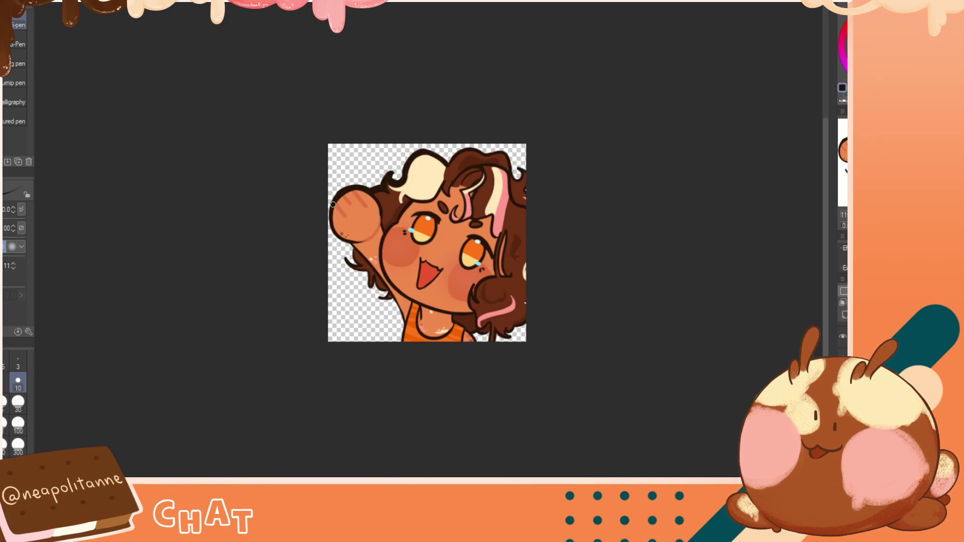
Thicken the lower outline of the fist and the curls beneath it, using the transparent colour for clean-up
drag(332, 206, 350, 243)
key(ctrl+z)
key(c)
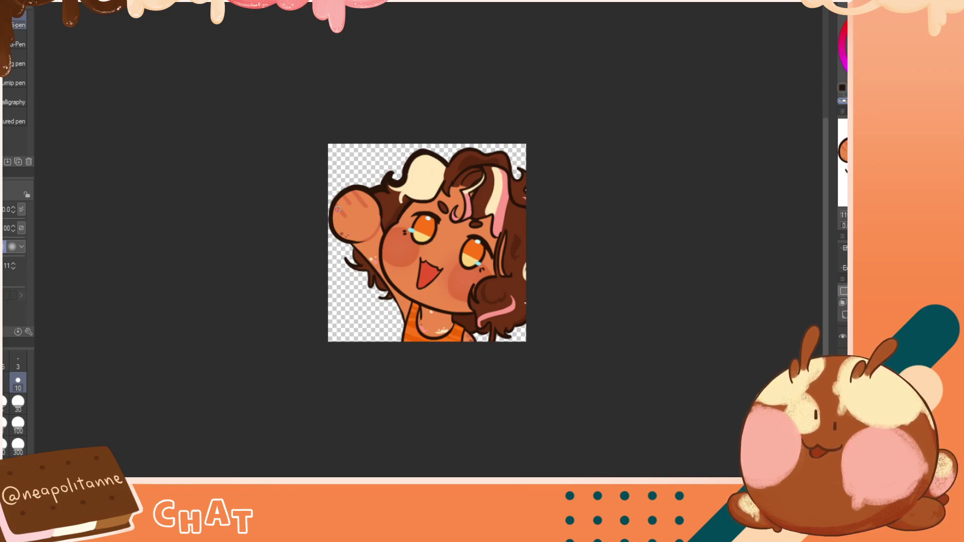
key(c)
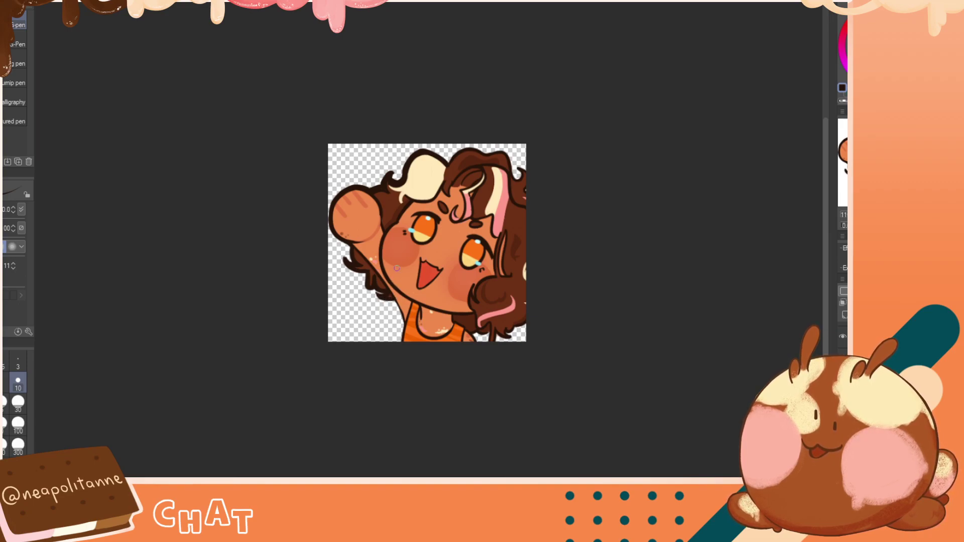
Thicken the outer arm outline from the curls down to the tank top, and check it in mirrored view
mouse_move(393, 300)
mouse_down()
mouse_move(403, 329)
mouse_move(395, 289)
mouse_move(401, 349)
mouse_up()
key(ctrl+z)
key(ctrl+z)
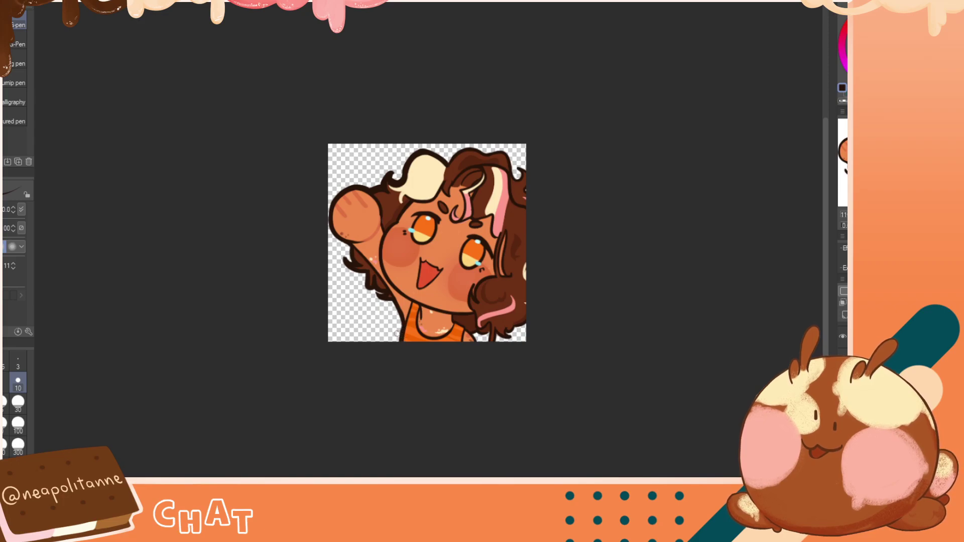
key(h)
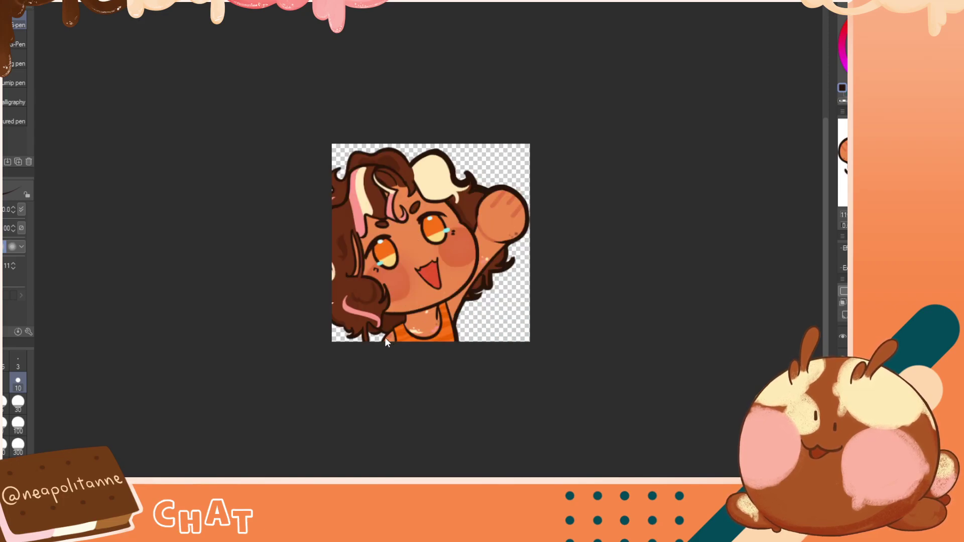
key(h)
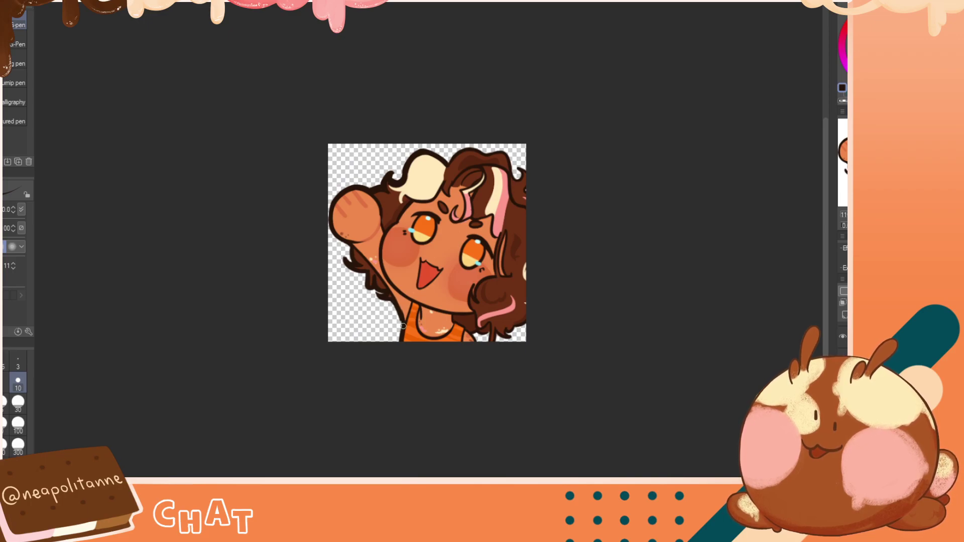
Sample the orange skin colour and clean up the area where the arm meets the tank top, comparing normal and mirrored views
key(h)
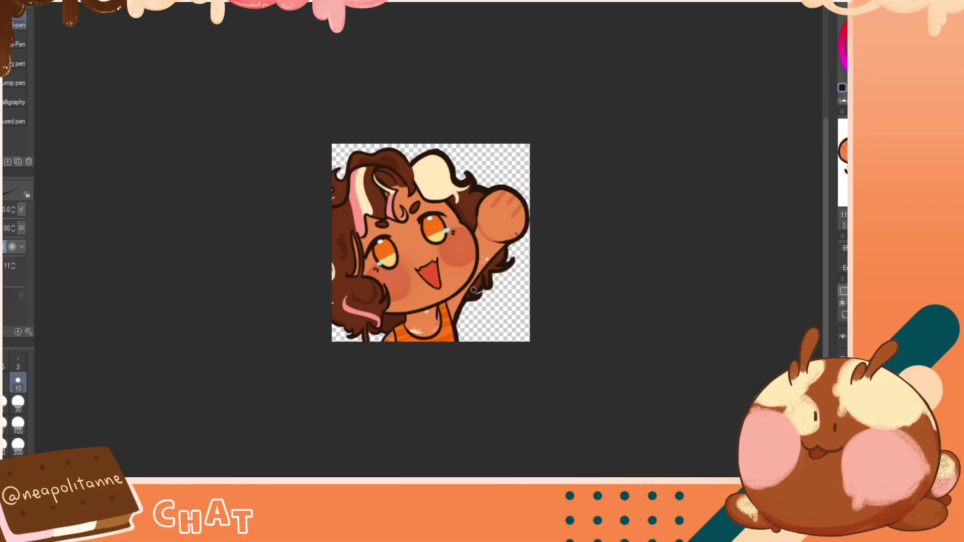
alt+click(453, 299)
mouse_move(455, 322)
mouse_down()
mouse_move(463, 296)
mouse_move(453, 329)
mouse_up()
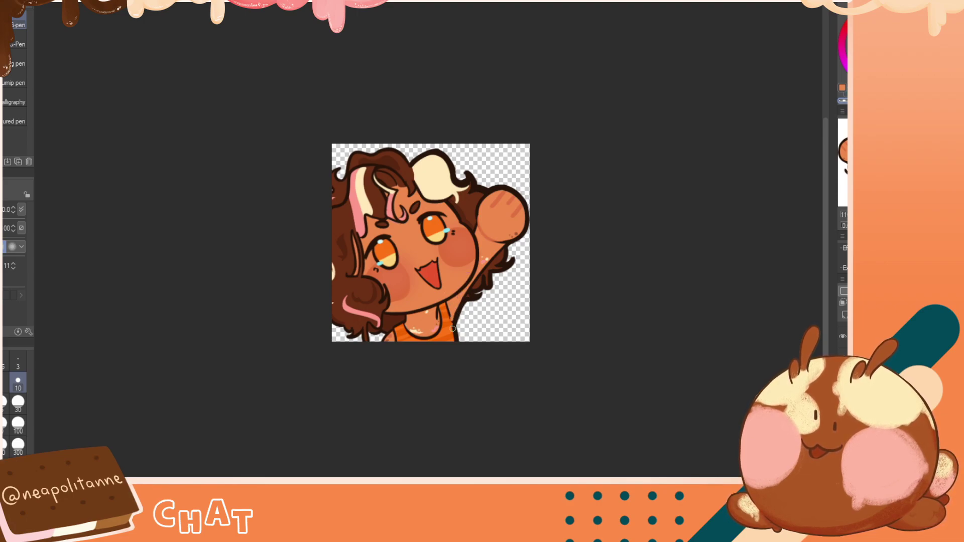
key(h)
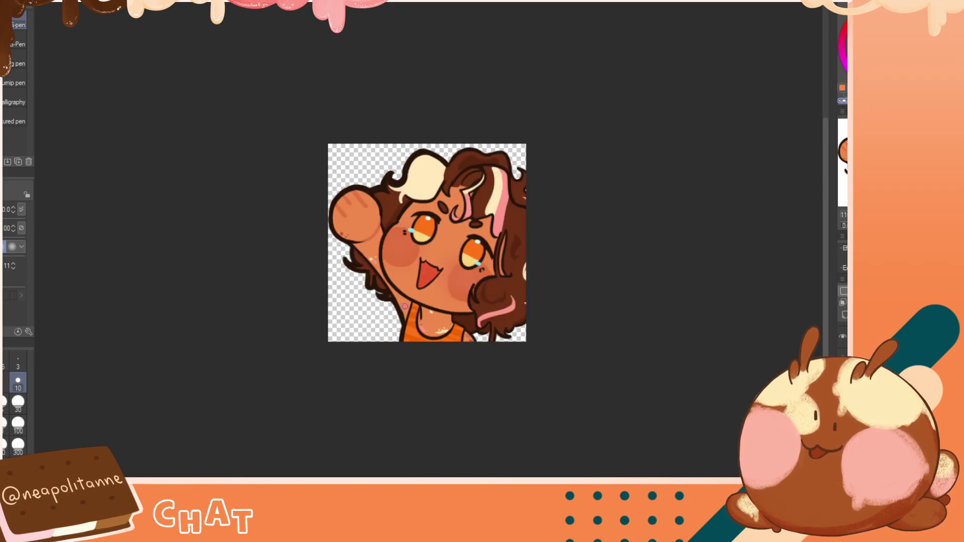
key(c)
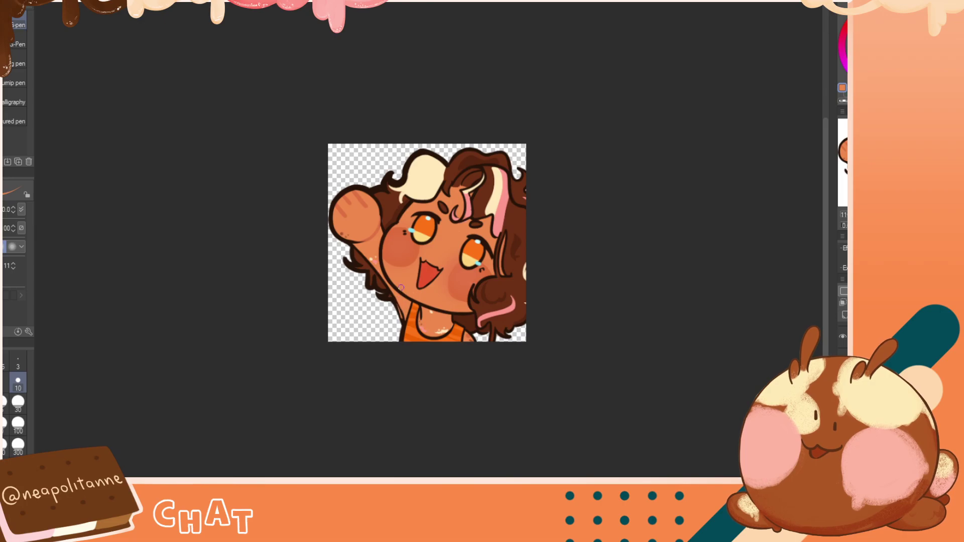
key(c)
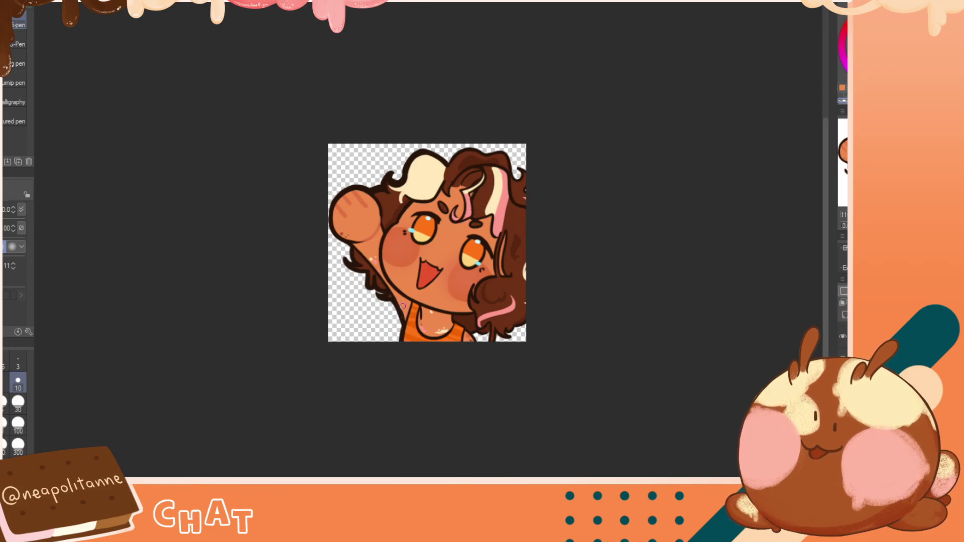
key(h)
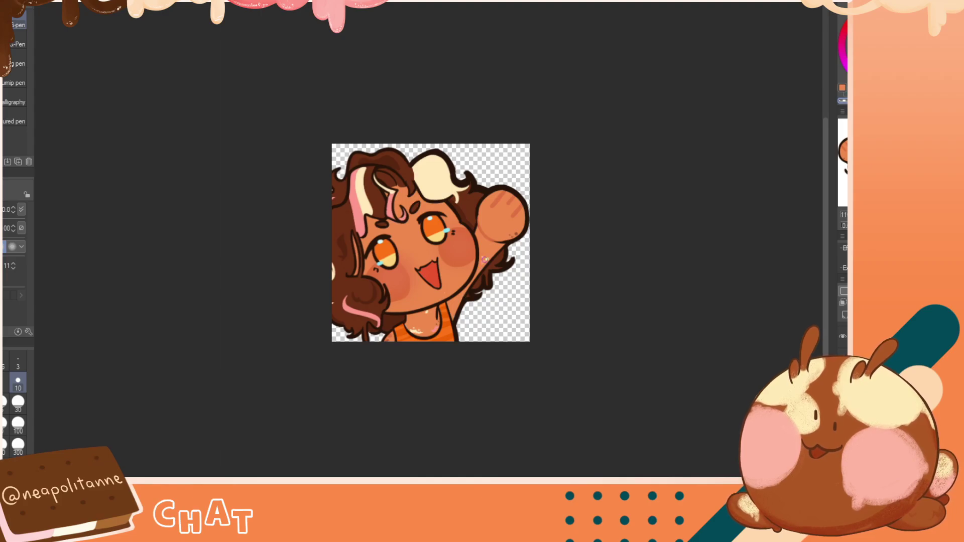
key(h)
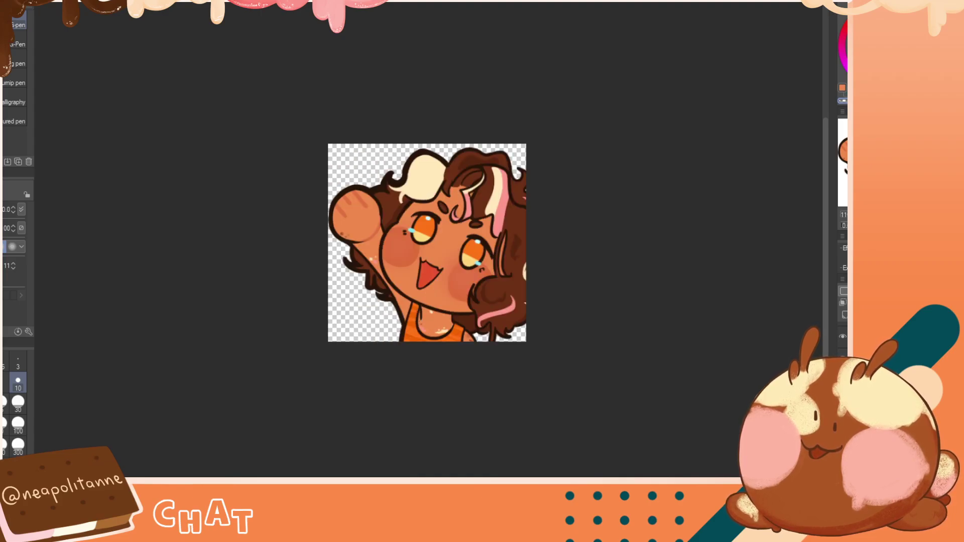
Refine the thick outline where the arm meets the side of the tank top, using the sampled dark outline colour
key(ctrl+plus)
key(ctrl+plus)
key(ctrl+plus)
key(ctrl+plus)
key(ctrl+plus)
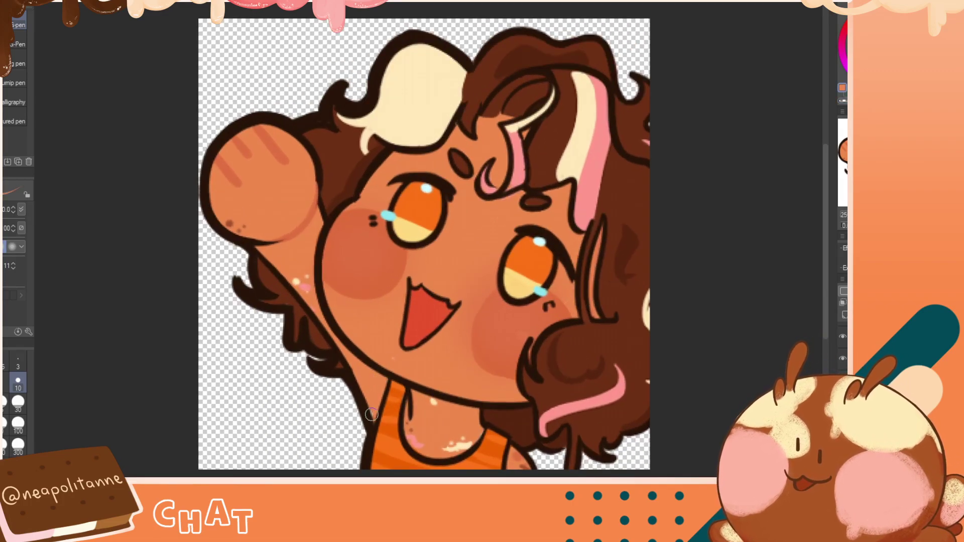
alt+click(365, 453)
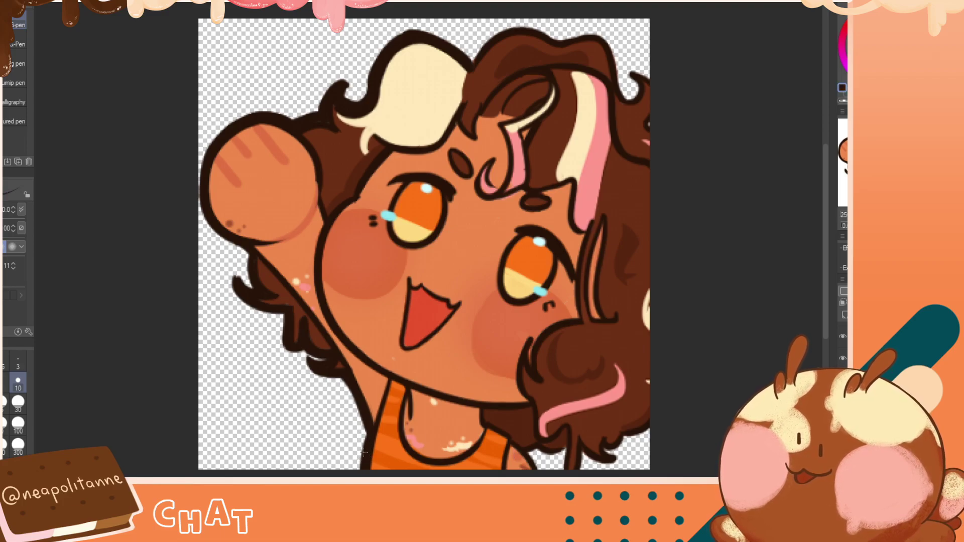
scroll(454, 319, down, 5)
scroll(453, 320, up, 2)
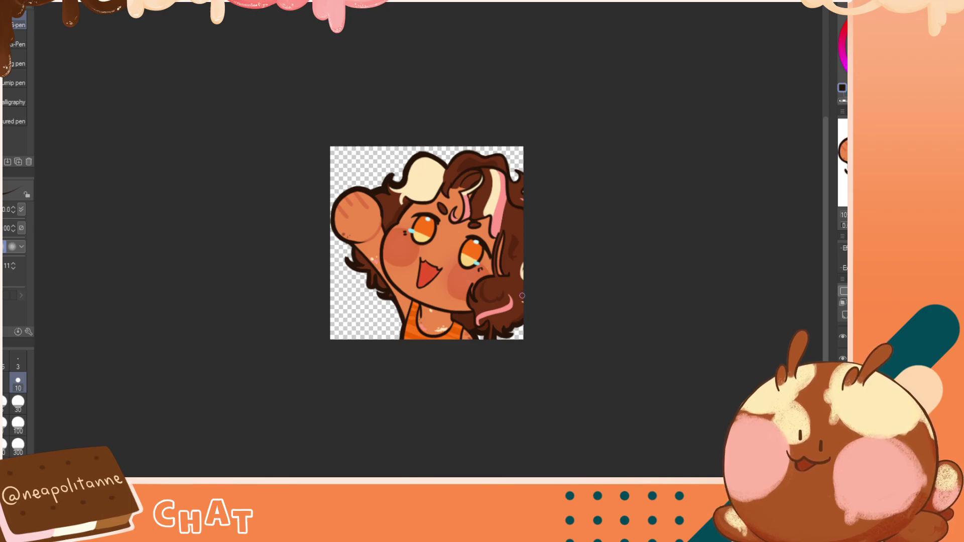
Thicken the dark outline along the top of the brown hair after comparing the mirrored view
key(h)
key(h)
key(ctrl+z)
drag(487, 156, 465, 148)
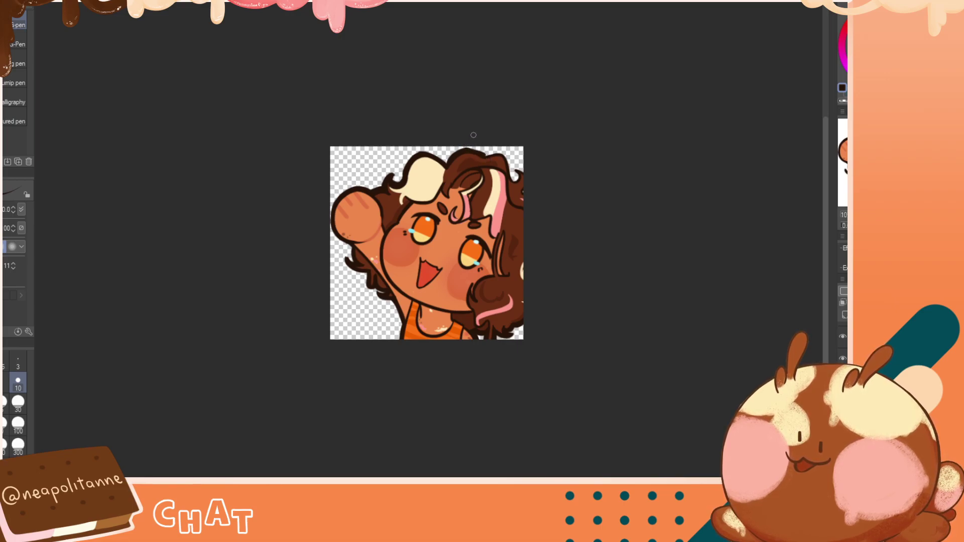
Refine the dark outline along the top of the brown hair near the canvas edge, comparing normal and mirrored views
key(h)
key(ctrl+z)
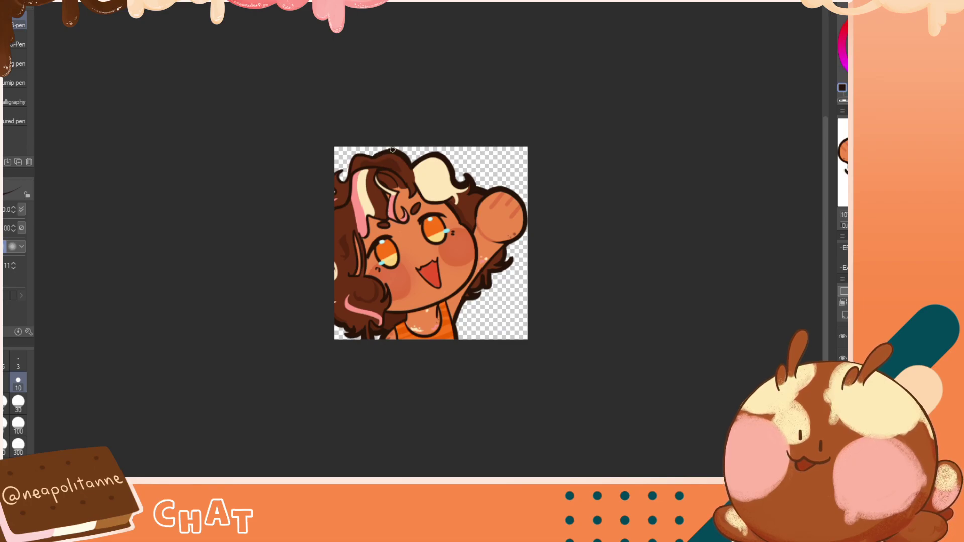
key(h)
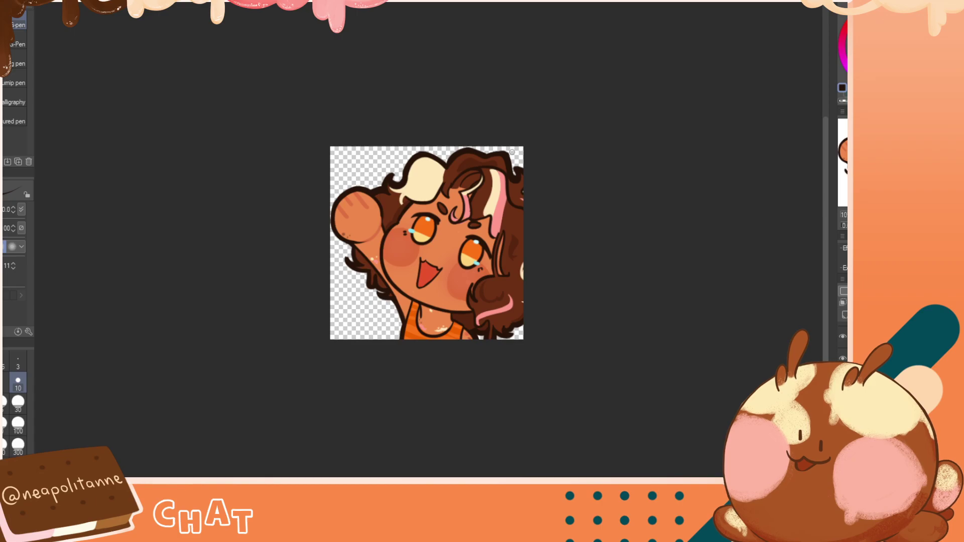
key(c)
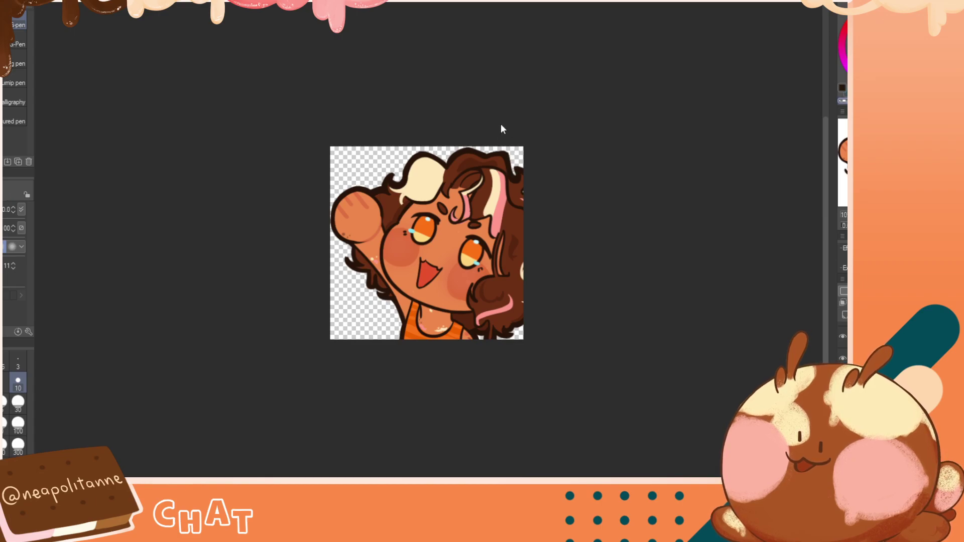
key(h)
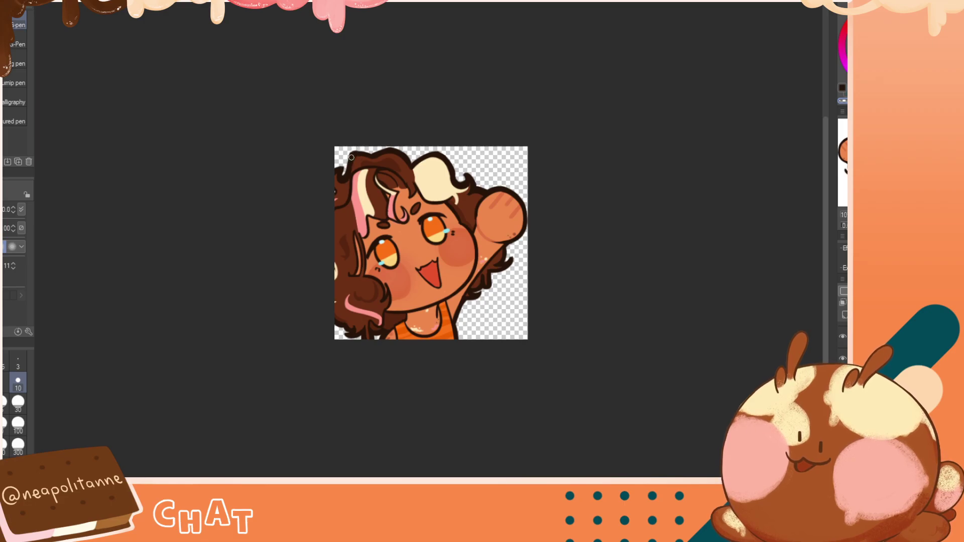
key(h)
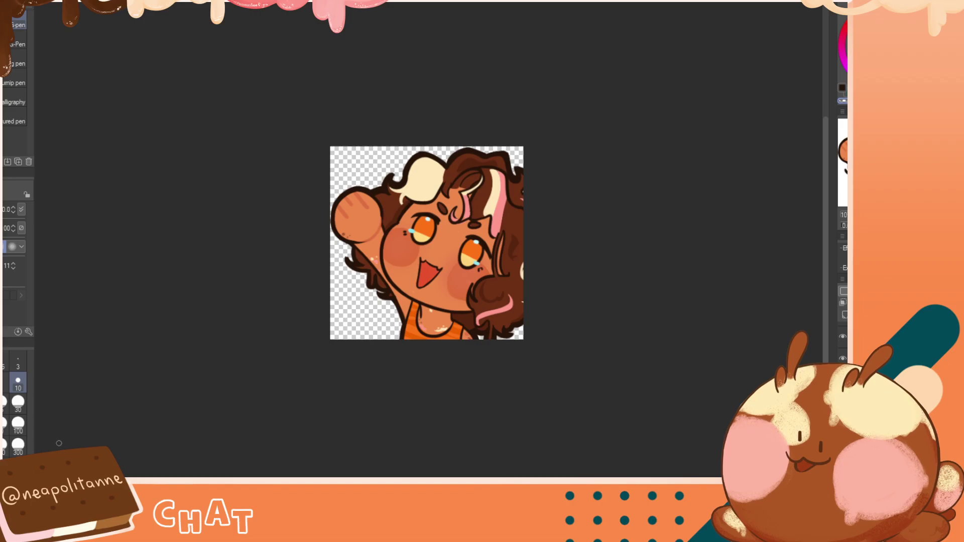
key(c)
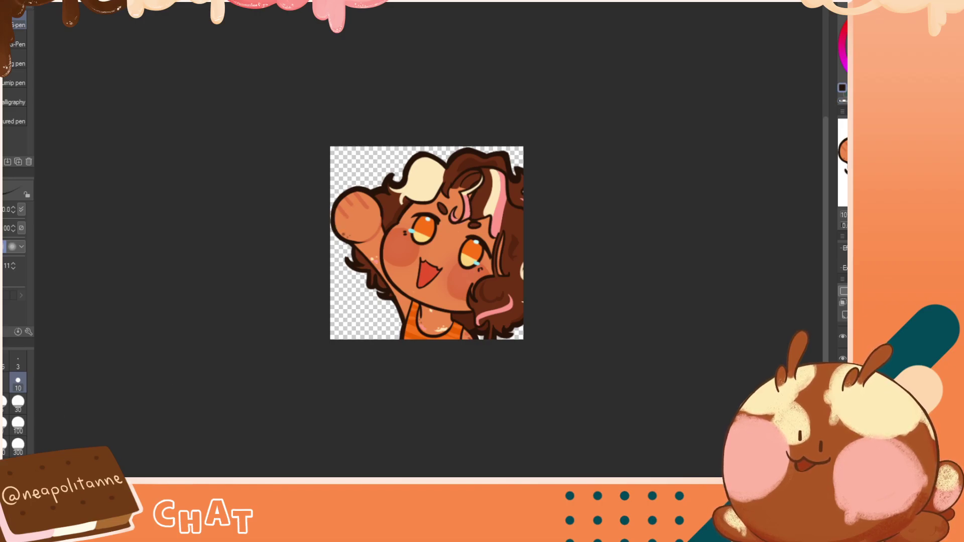
Try to touch up the outline where the lower curls meet the raised arm, and compare with the mirrored view
key(ctrl+plus)
key(ctrl+plus)
key(ctrl+plus)
key(ctrl+plus)
key(ctrl+plus)
key(ctrl+plus)
key(ctrl+plus)
key(ctrl+plus)
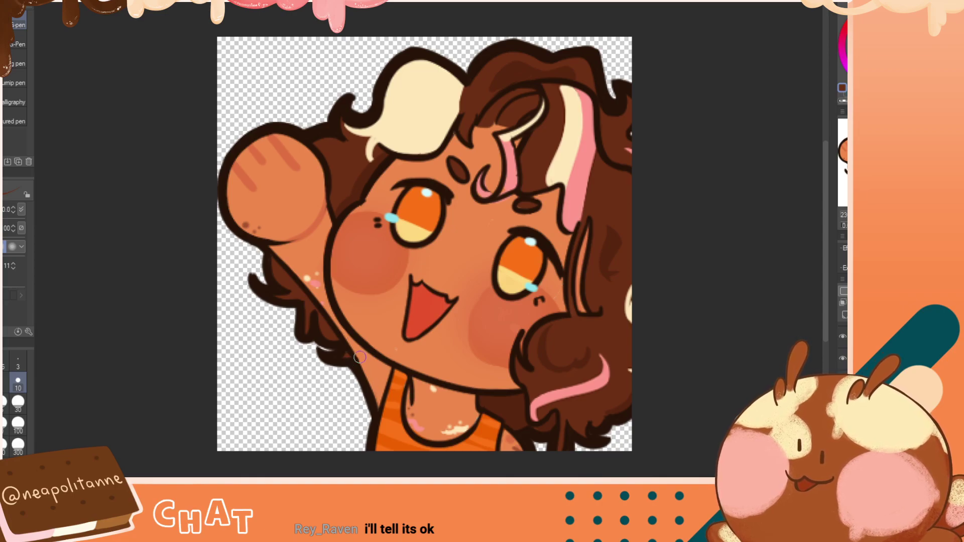
key(x)
drag(357, 351, 365, 368)
key(ctrl+z)
key(c)
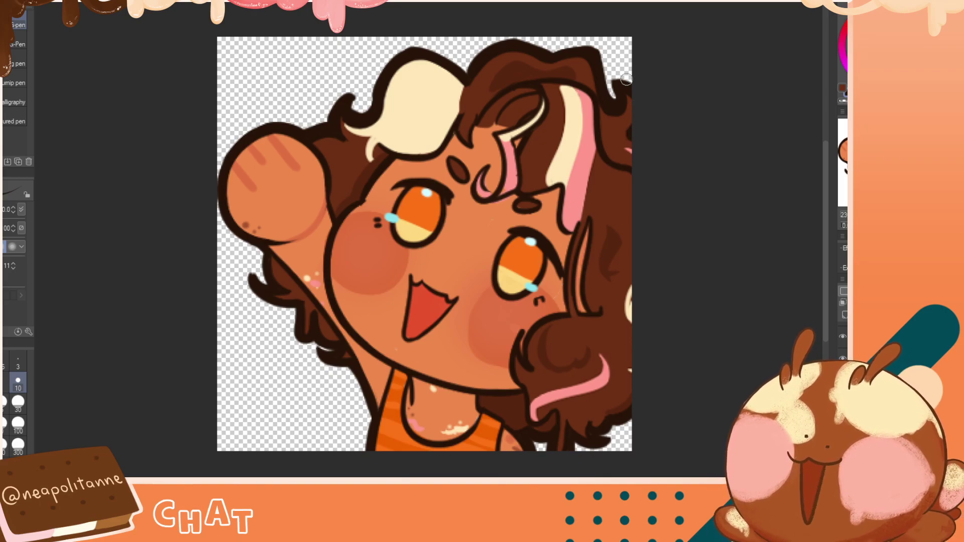
key(h)
key(h)
key(c)
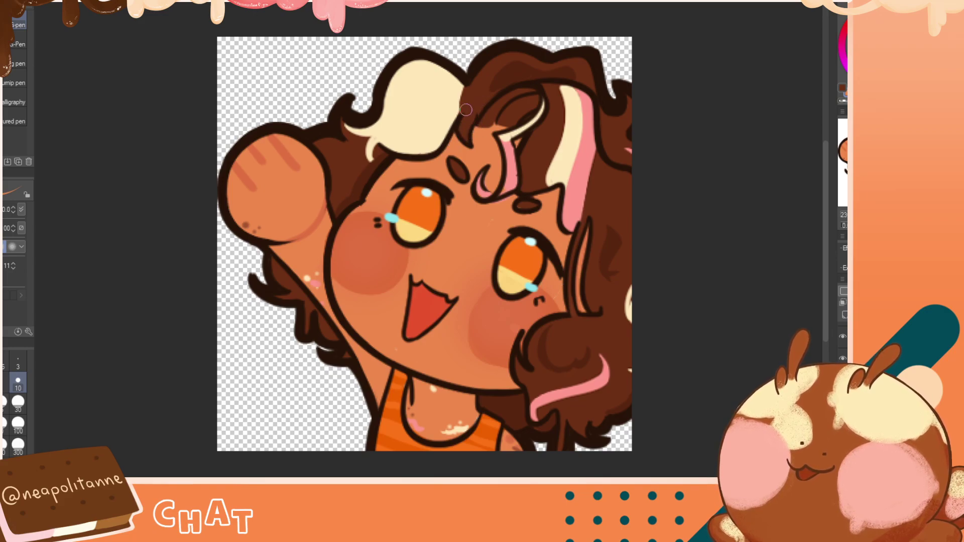
Try to redraw the edge of the pink strand on the forehead using colours sampled from the hair and skin
alt+click(465, 112)
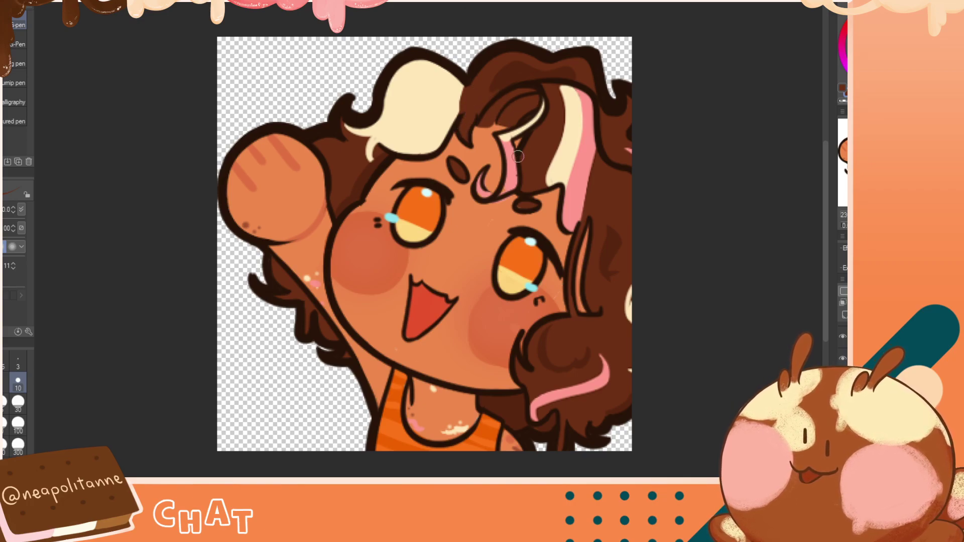
alt+click(503, 214)
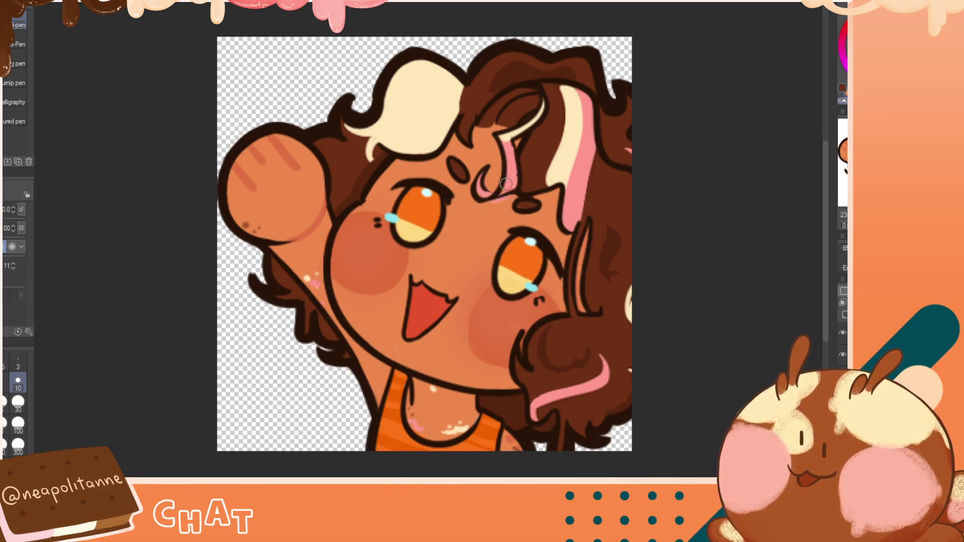
key(ctrl+z)
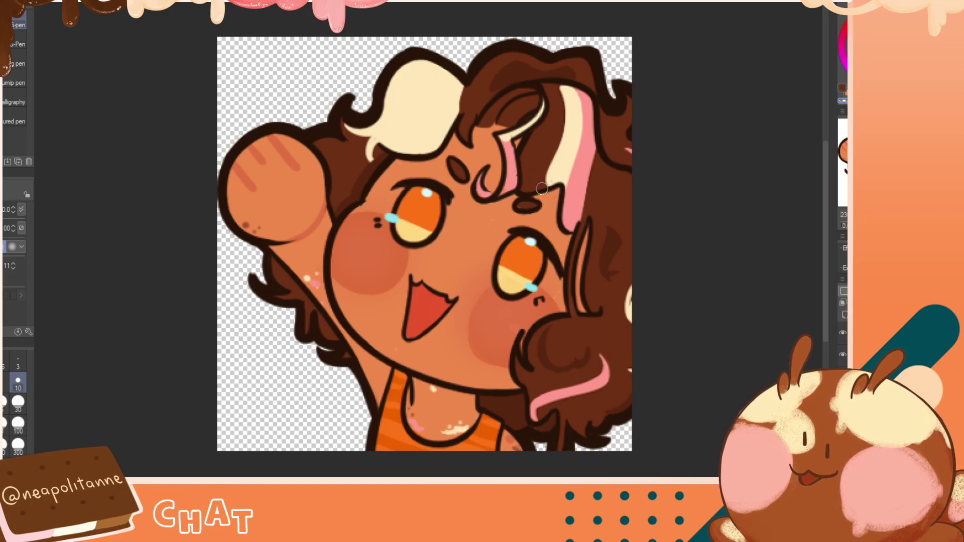
key(c)
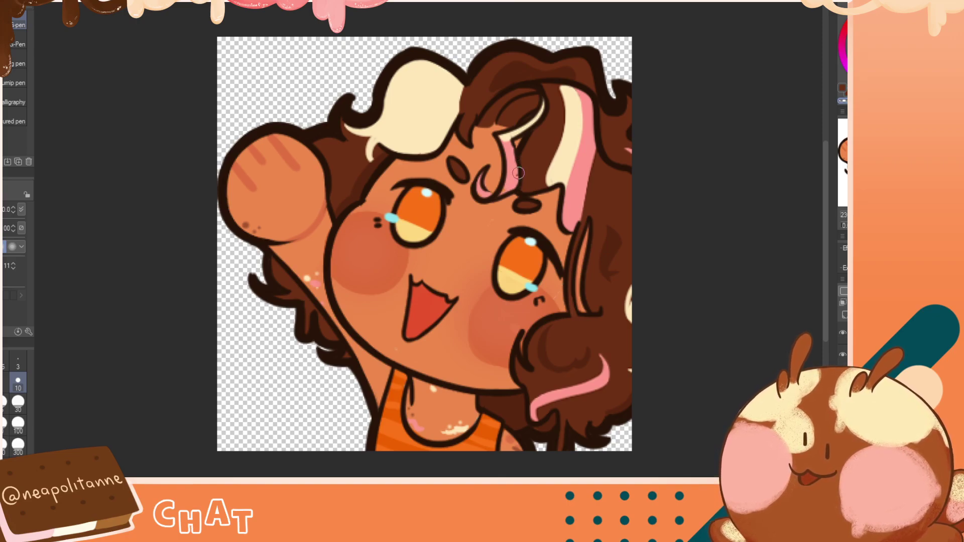
drag(514, 167, 516, 187)
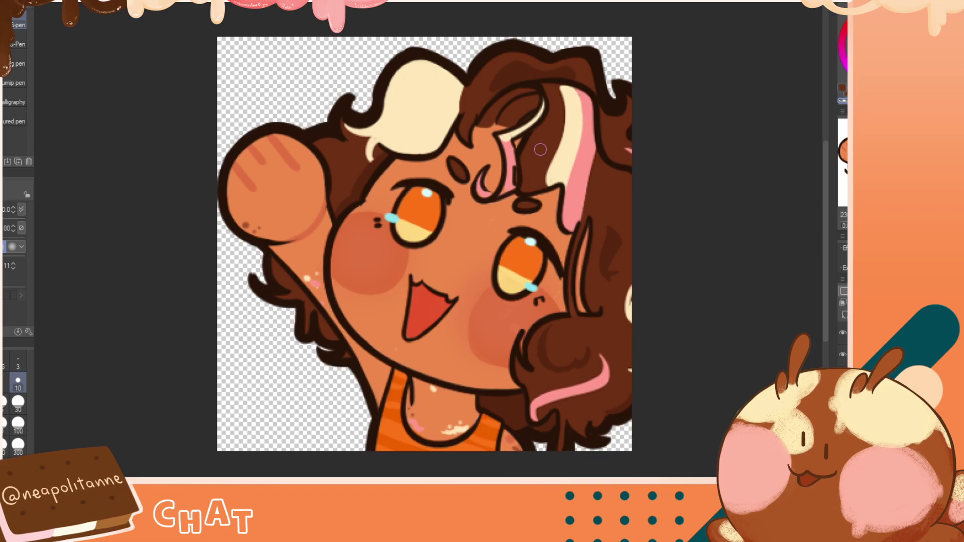
key(ctrl+z)
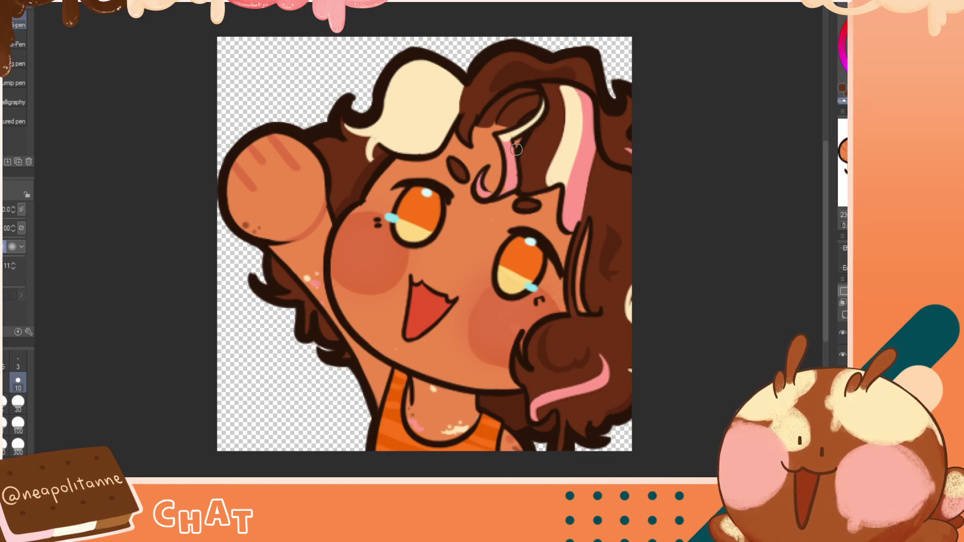
drag(517, 167, 515, 186)
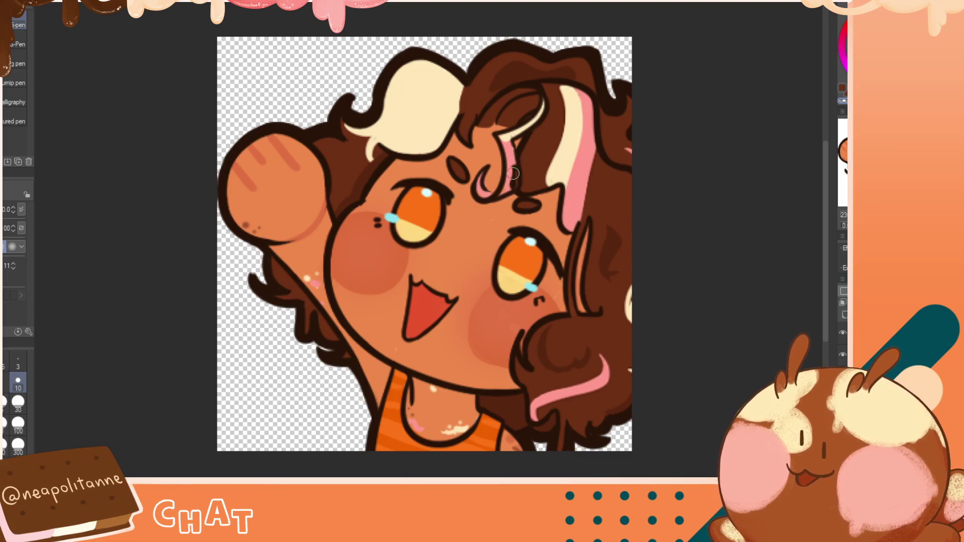
key(ctrl+z)
alt+click(509, 155)
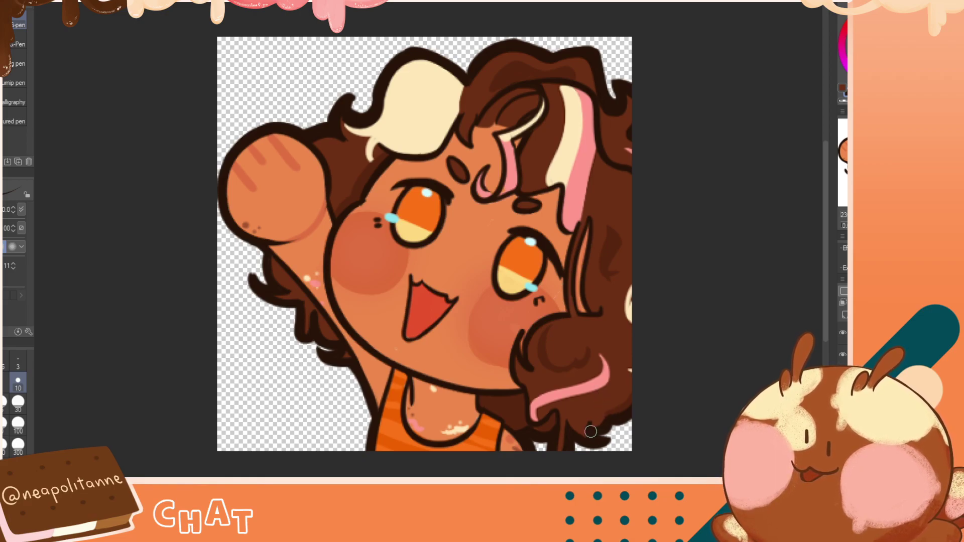
Switch to the full-body character drawing and hide the layer with the cream and pink ribbon on the shoulder
drag(95, 485, 86, 484)
scroll(107, 298, down, 1)
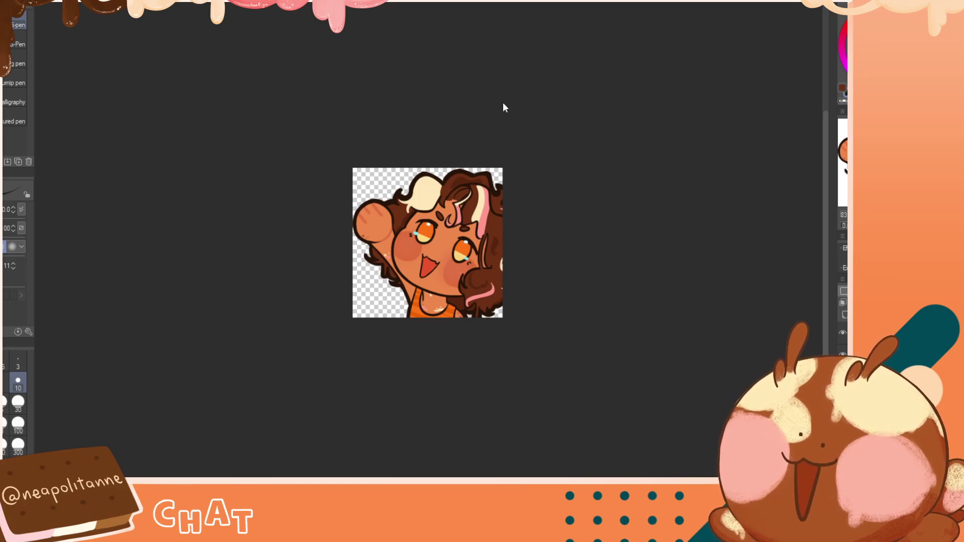
key(ctrl+Tab)
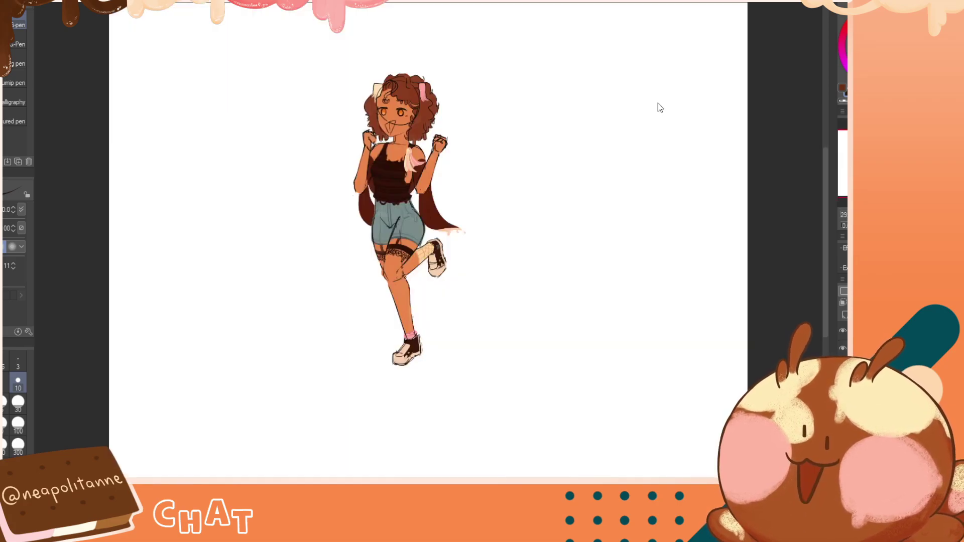
scroll(334, 129, up, 3)
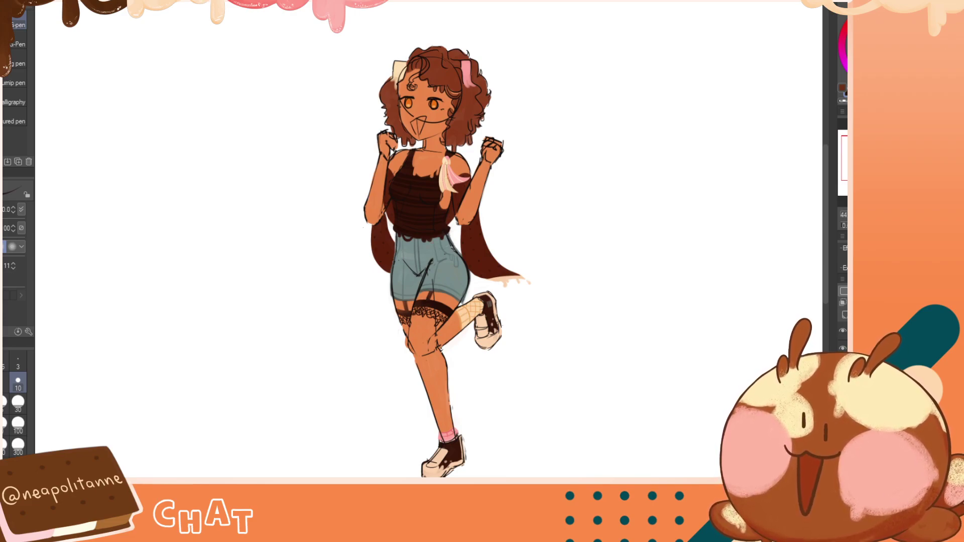
click(843, 303)
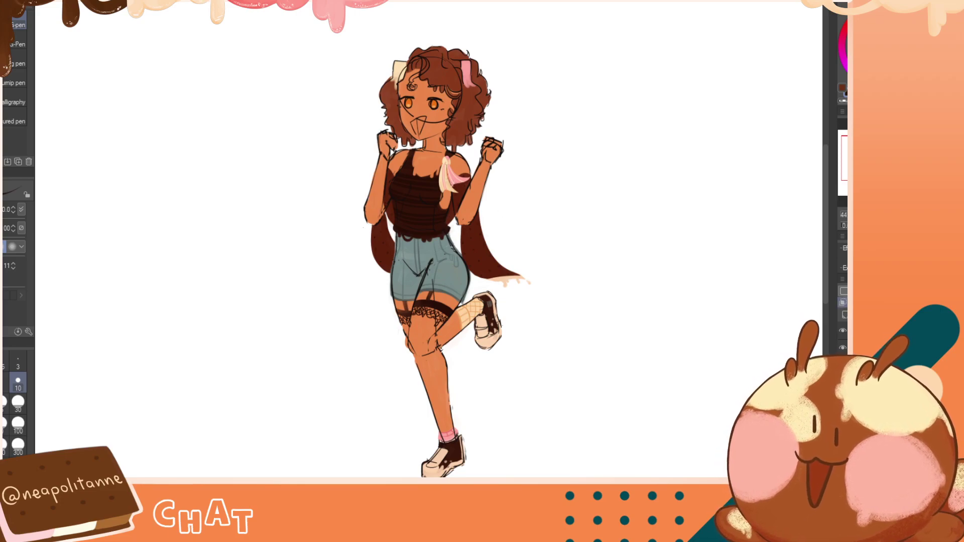
click(846, 350)
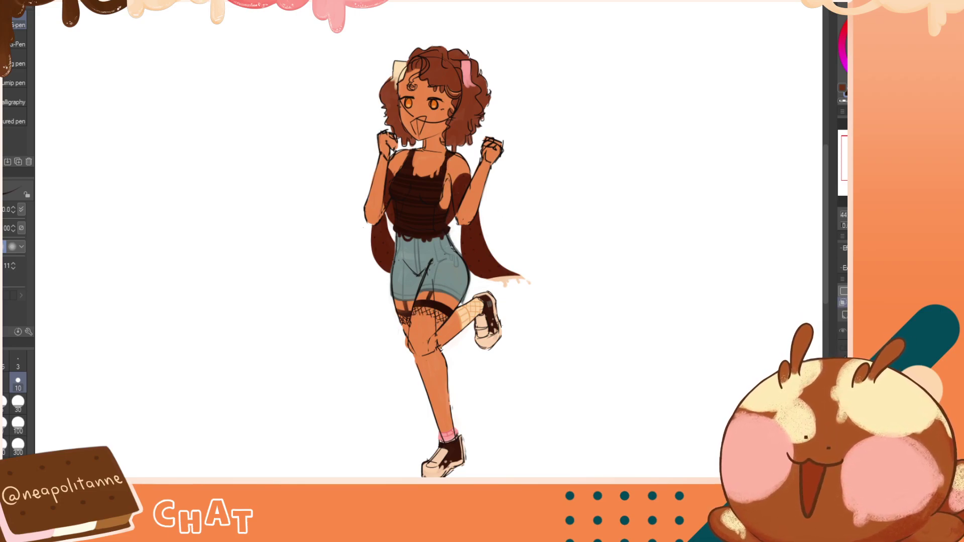